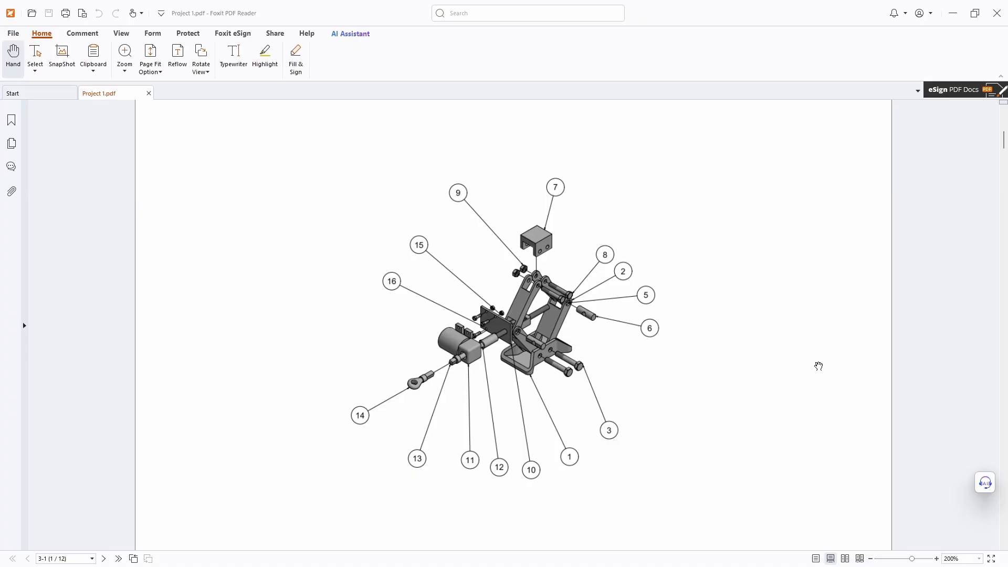
Examine the Project 1 introduction, the Car Jack assembly figure, and the exploded view with its parts list
{"action": "scroll", "coordinate": [819, 367], "scroll_direction": "down", "scroll_amount": 10}
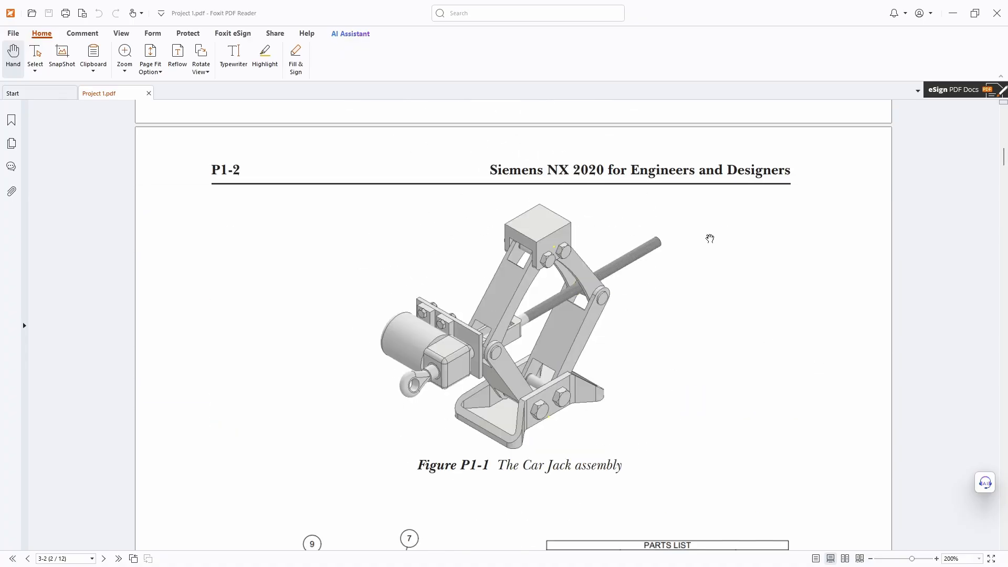
{"action": "scroll", "coordinate": [713, 251], "scroll_direction": "up", "scroll_amount": 8}
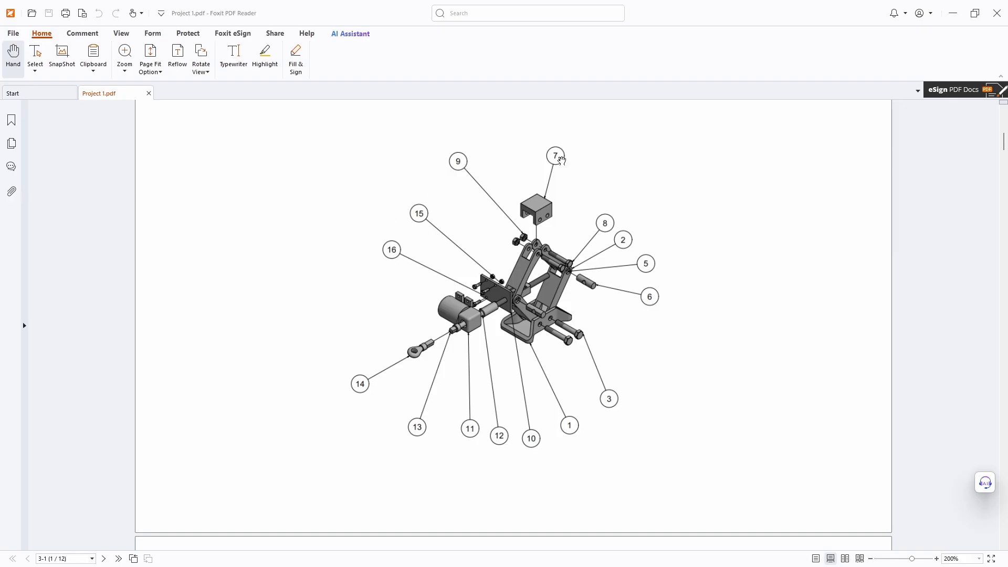
{"action": "scroll", "coordinate": [758, 288], "scroll_direction": "down", "scroll_amount": 15}
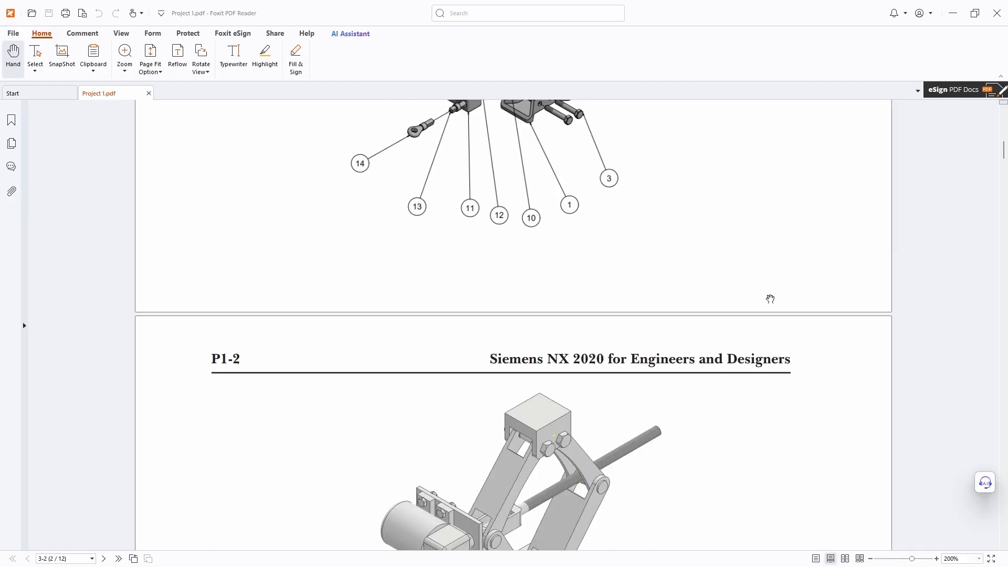
{"action": "scroll", "coordinate": [806, 310], "scroll_direction": "down", "scroll_amount": 1}
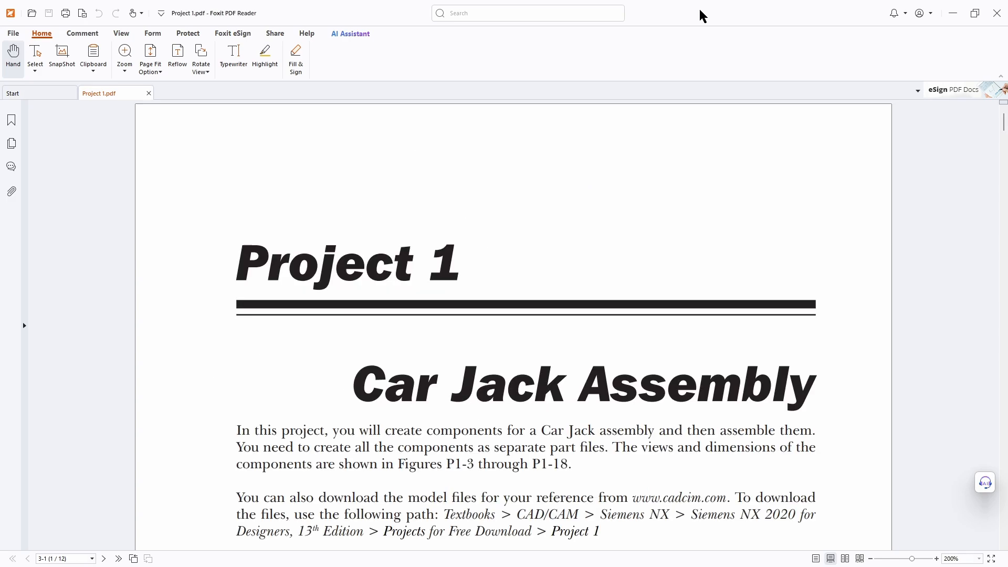
{"action": "scroll", "coordinate": [723, 303], "scroll_direction": "down", "scroll_amount": 12}
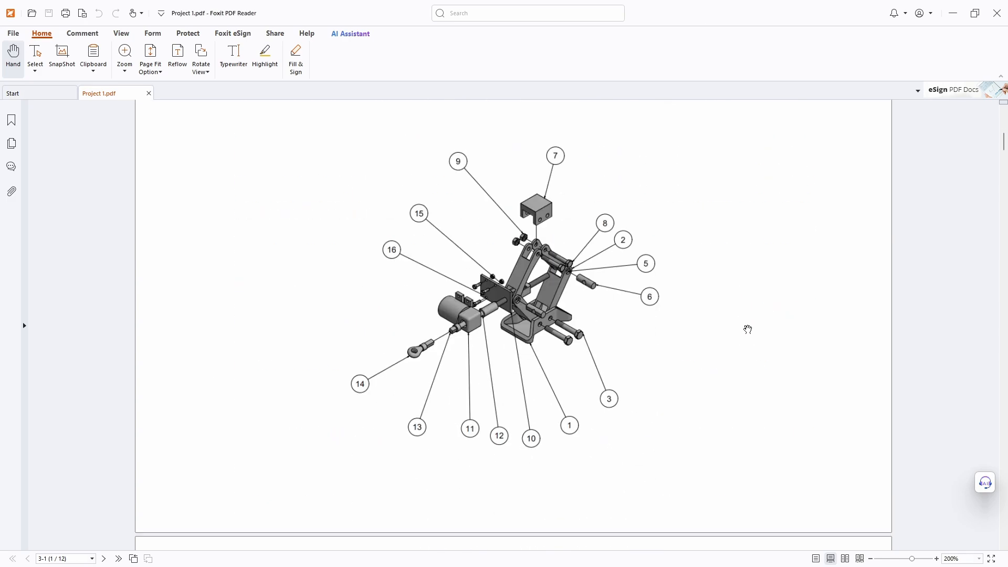
{"action": "scroll", "coordinate": [749, 332], "scroll_direction": "down", "scroll_amount": 5}
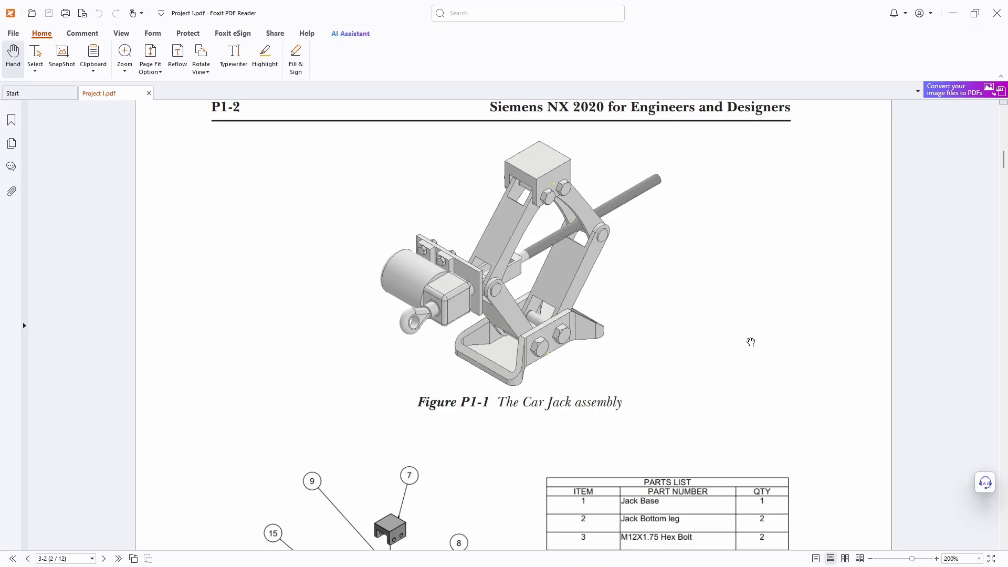
{"action": "scroll", "coordinate": [751, 342], "scroll_direction": "down", "scroll_amount": 12}
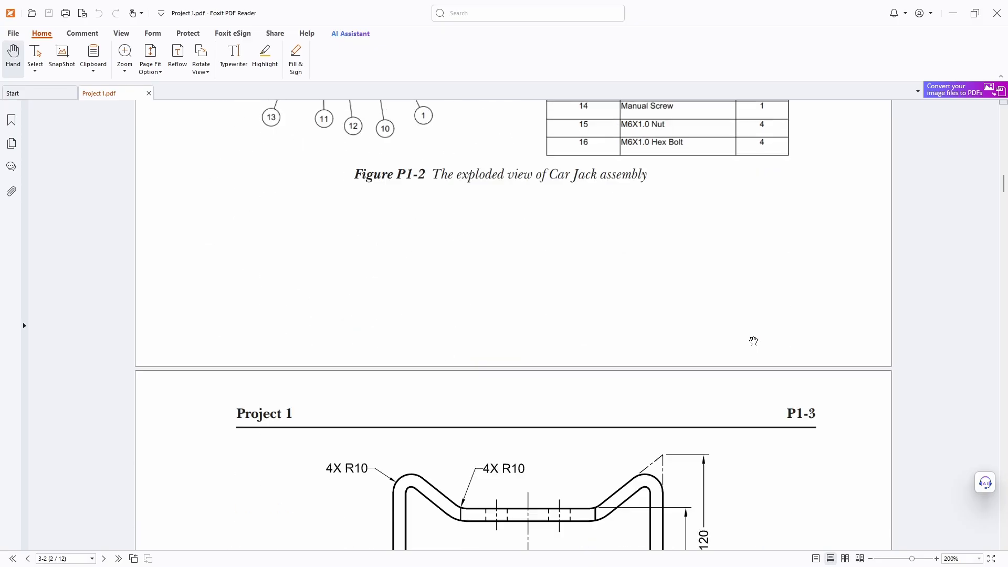
Review the dimensioned drawings of the Jack Base, Bottom Leg, Cap, Upper Leg, threaded Jack Pin and Screw Base in Figures P1-3 to P1-8
{"action": "scroll", "coordinate": [753, 341], "scroll_direction": "down", "scroll_amount": 7}
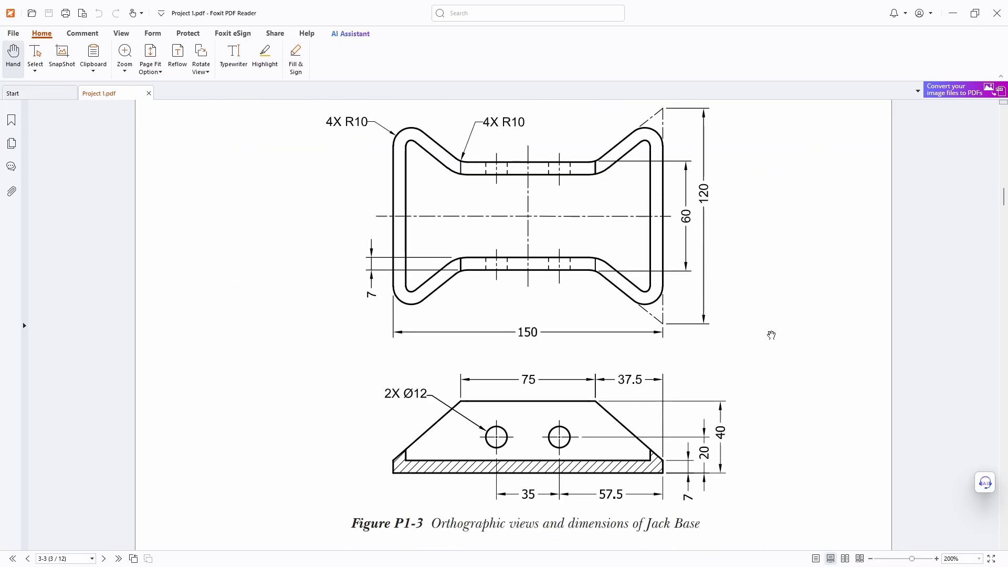
{"action": "scroll", "coordinate": [771, 334], "scroll_direction": "up", "scroll_amount": 1}
{"action": "scroll", "coordinate": [771, 335], "scroll_direction": "down", "scroll_amount": 3}
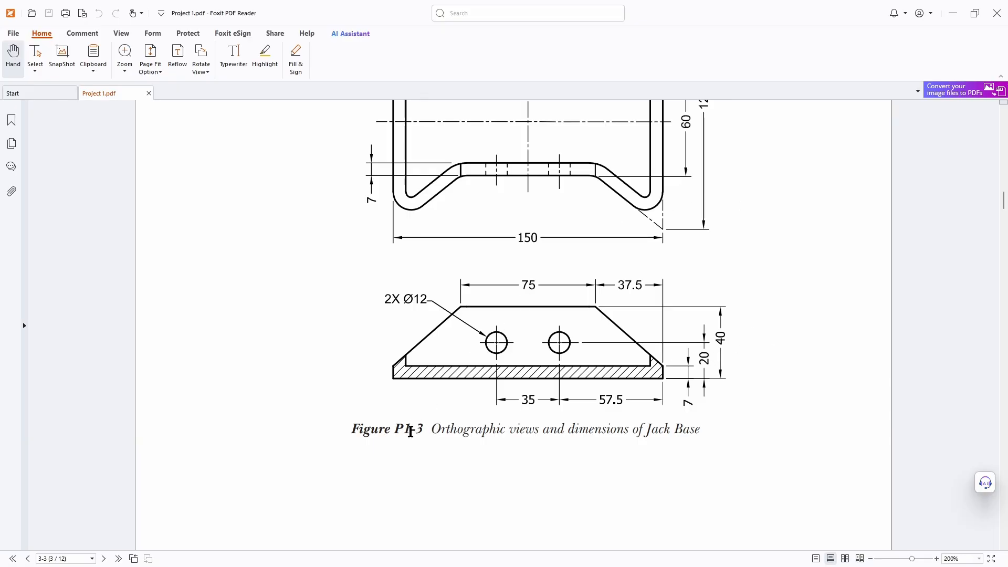
{"action": "scroll", "coordinate": [410, 432], "scroll_direction": "down", "scroll_amount": 15}
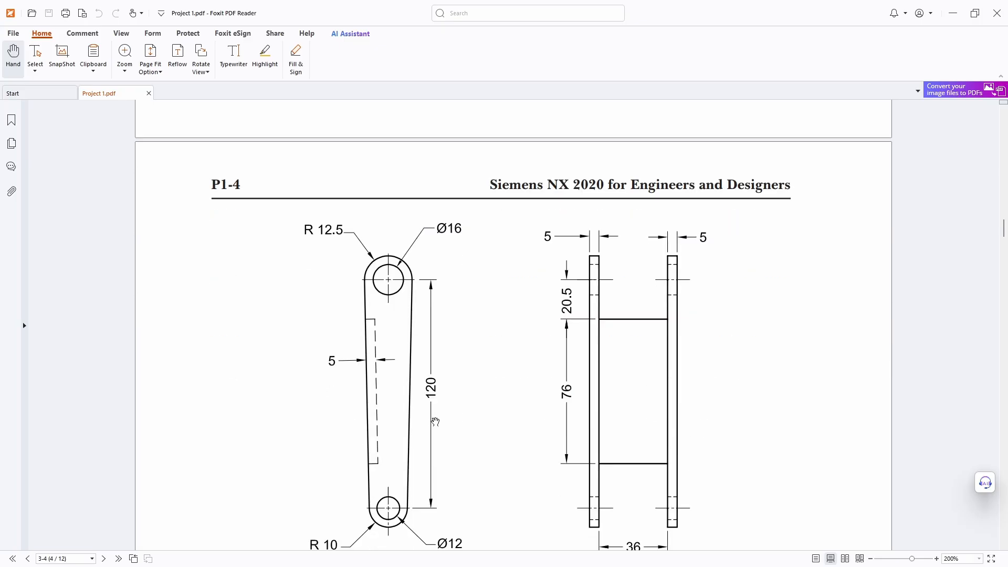
{"action": "scroll", "coordinate": [435, 422], "scroll_direction": "down", "scroll_amount": 3}
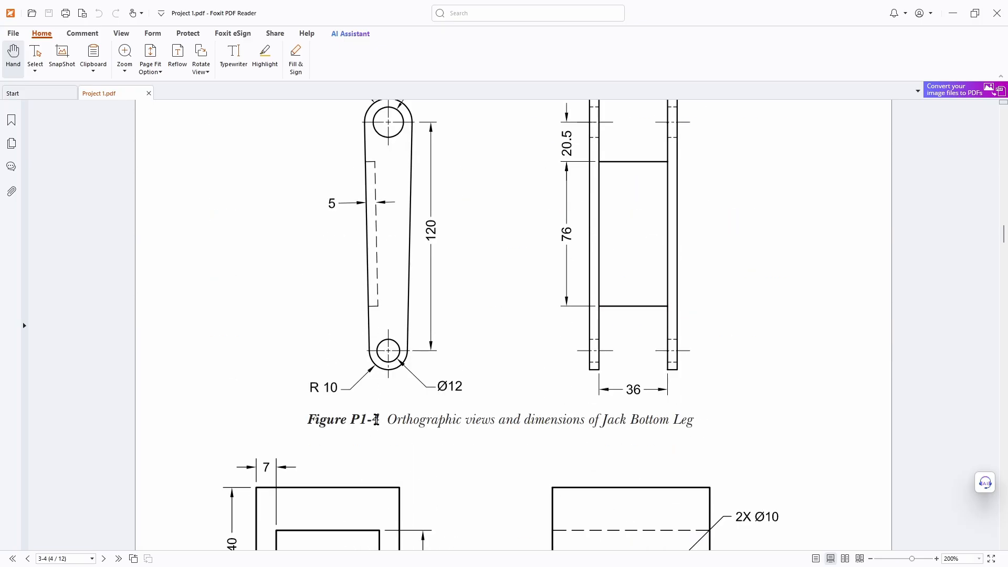
{"action": "scroll", "coordinate": [377, 420], "scroll_direction": "down", "scroll_amount": 5}
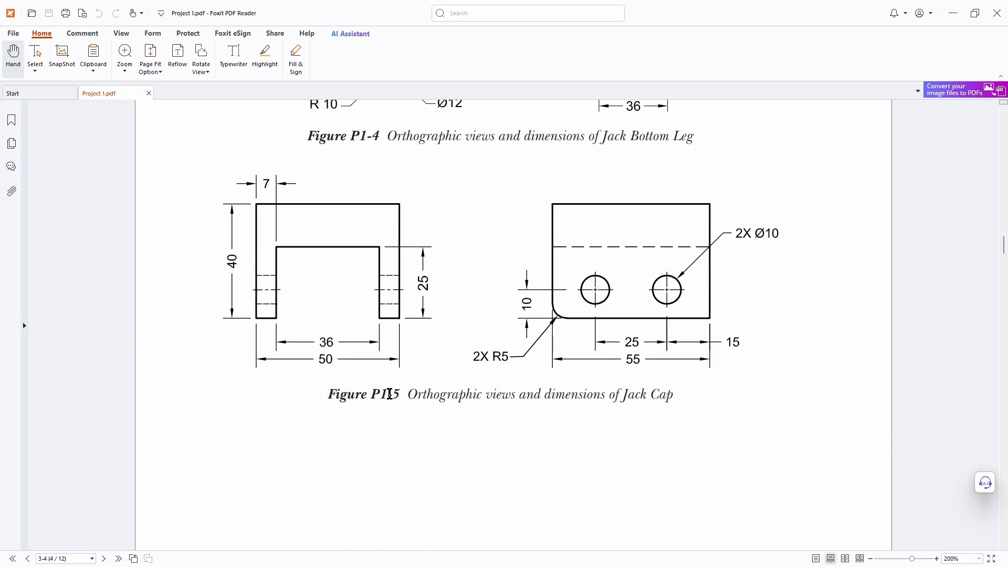
{"action": "scroll", "coordinate": [389, 394], "scroll_direction": "down", "scroll_amount": 10}
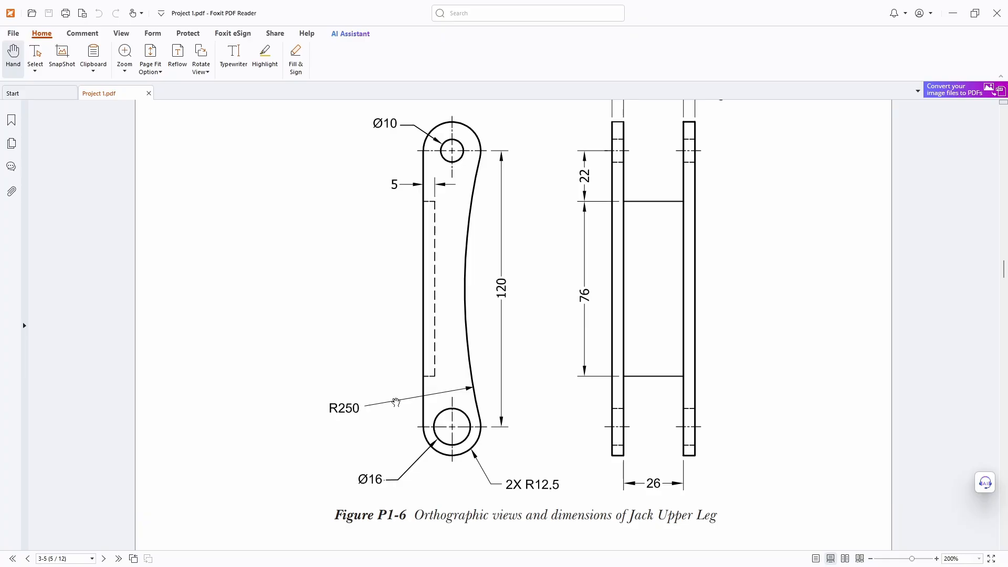
{"action": "scroll", "coordinate": [348, 407], "scroll_direction": "down", "scroll_amount": 7}
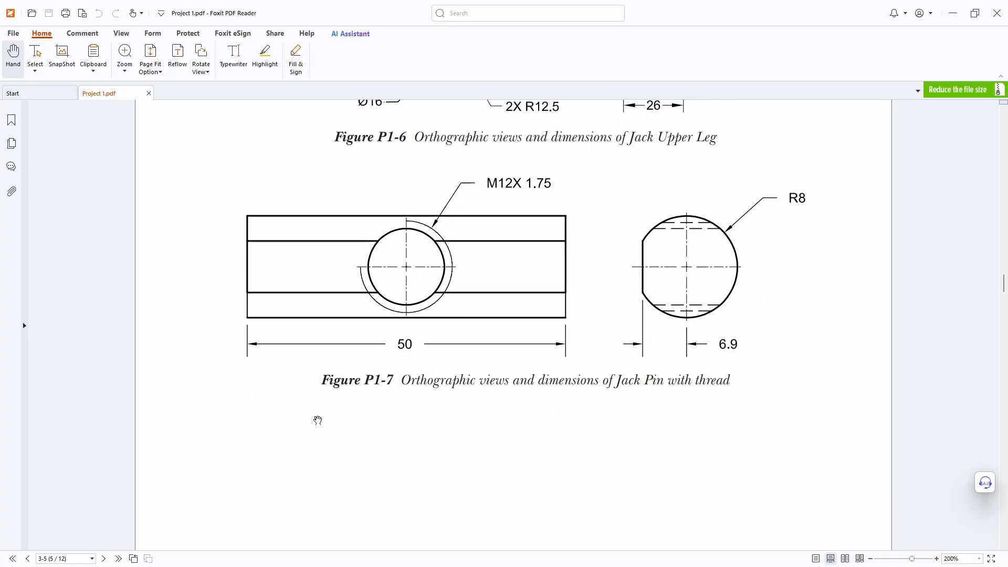
{"action": "scroll", "coordinate": [318, 420], "scroll_direction": "down", "scroll_amount": 18}
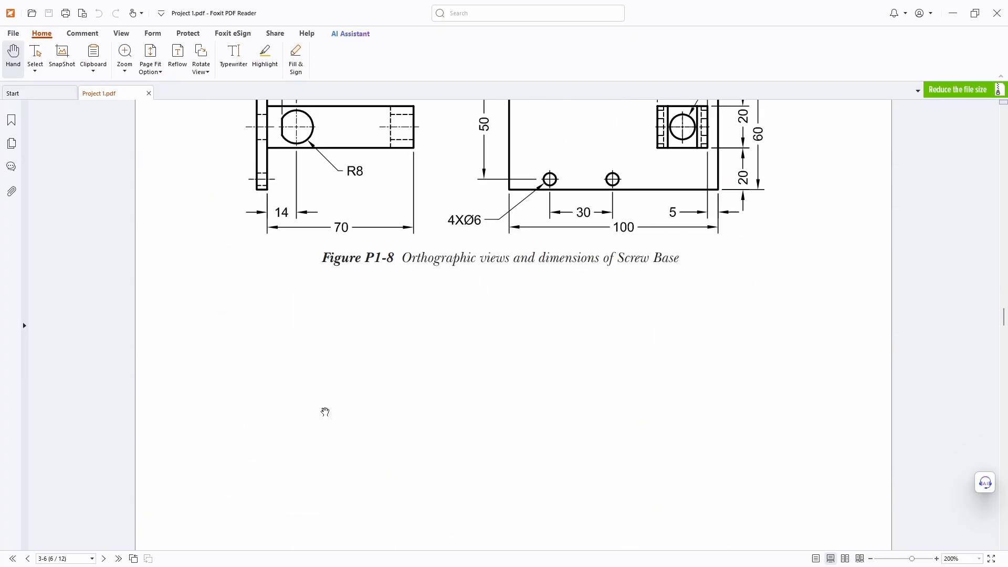
Review the dimensioned drawings from the Jack Motor Case to the M12X 1.75 nut in Figures P1-9 to P1-18
{"action": "scroll", "coordinate": [325, 411], "scroll_direction": "down", "scroll_amount": 15}
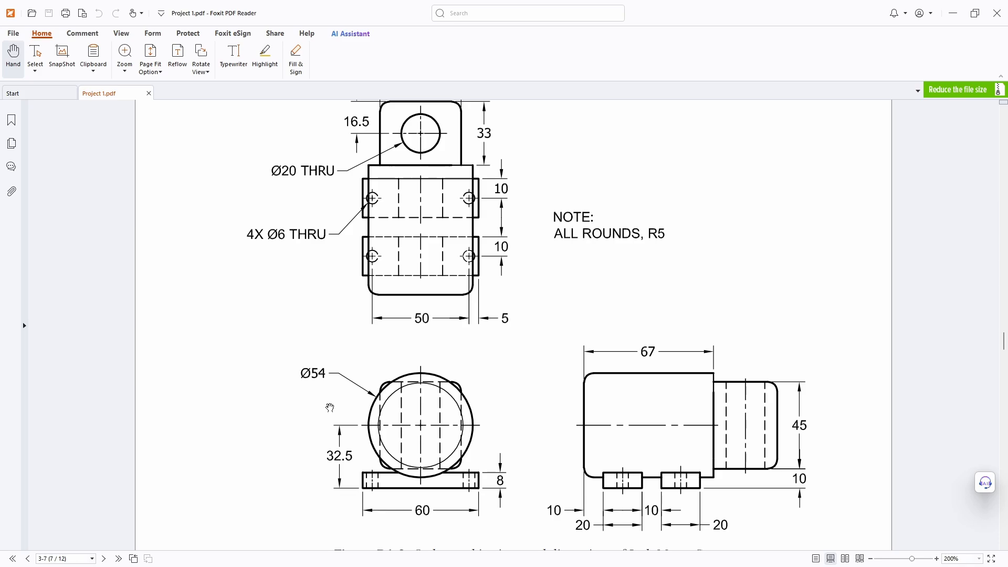
{"action": "scroll", "coordinate": [330, 407], "scroll_direction": "down", "scroll_amount": 2}
{"action": "scroll", "coordinate": [330, 408], "scroll_direction": "down", "scroll_amount": 15}
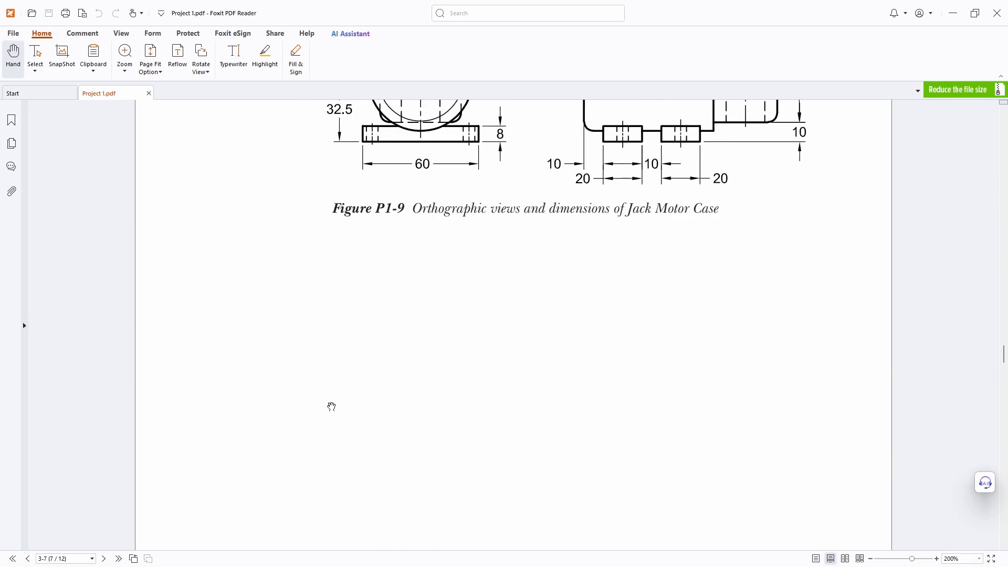
{"action": "scroll", "coordinate": [341, 402], "scroll_direction": "down", "scroll_amount": 17}
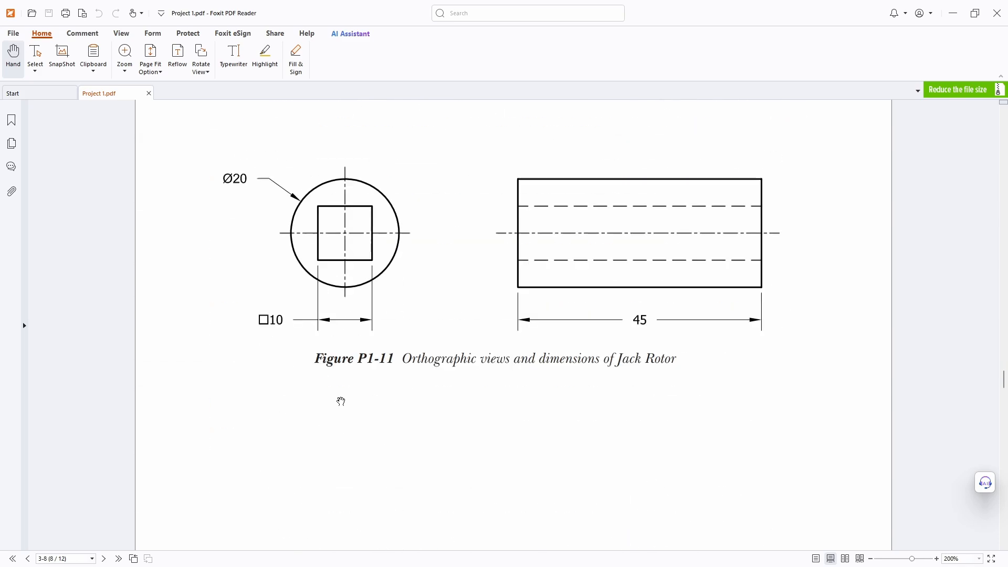
{"action": "scroll", "coordinate": [342, 401], "scroll_direction": "down", "scroll_amount": 15}
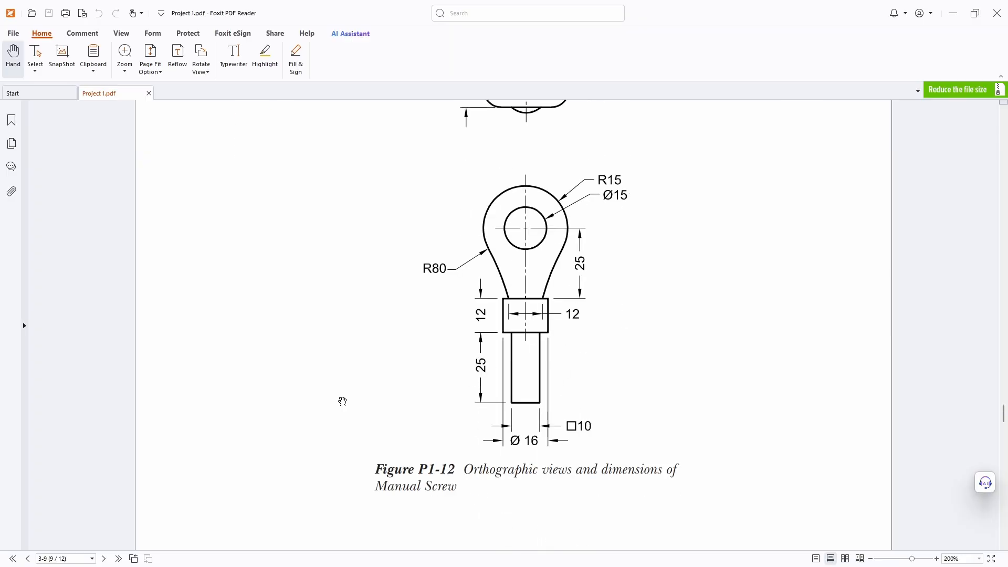
{"action": "scroll", "coordinate": [343, 401], "scroll_direction": "down", "scroll_amount": 2}
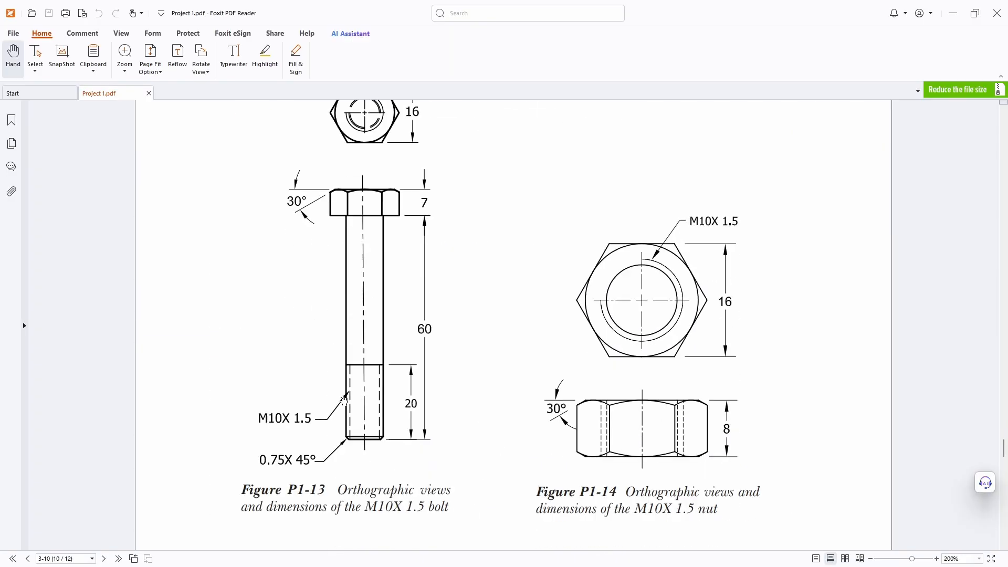
{"action": "scroll", "coordinate": [346, 400], "scroll_direction": "down", "scroll_amount": 16}
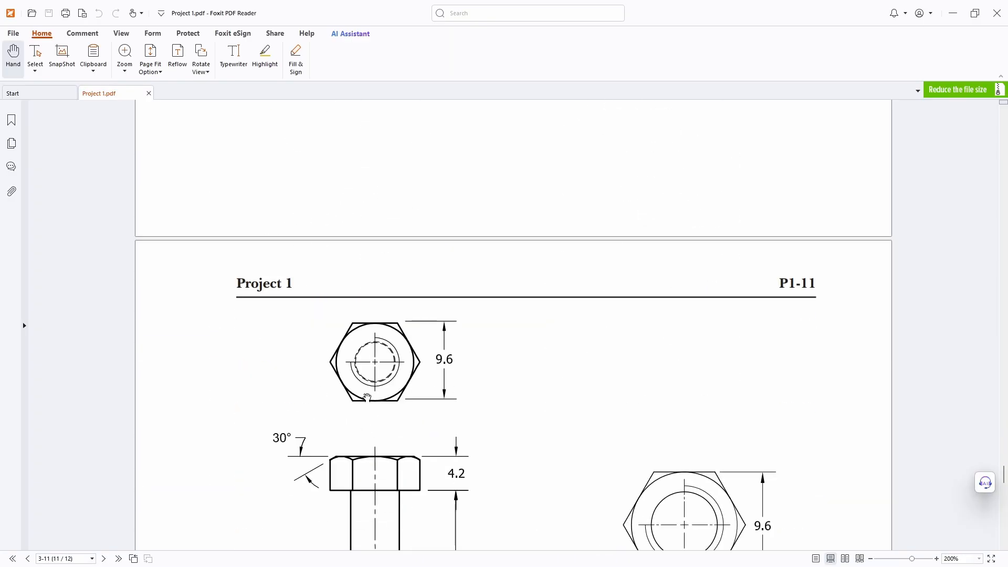
{"action": "scroll", "coordinate": [370, 396], "scroll_direction": "down", "scroll_amount": 15}
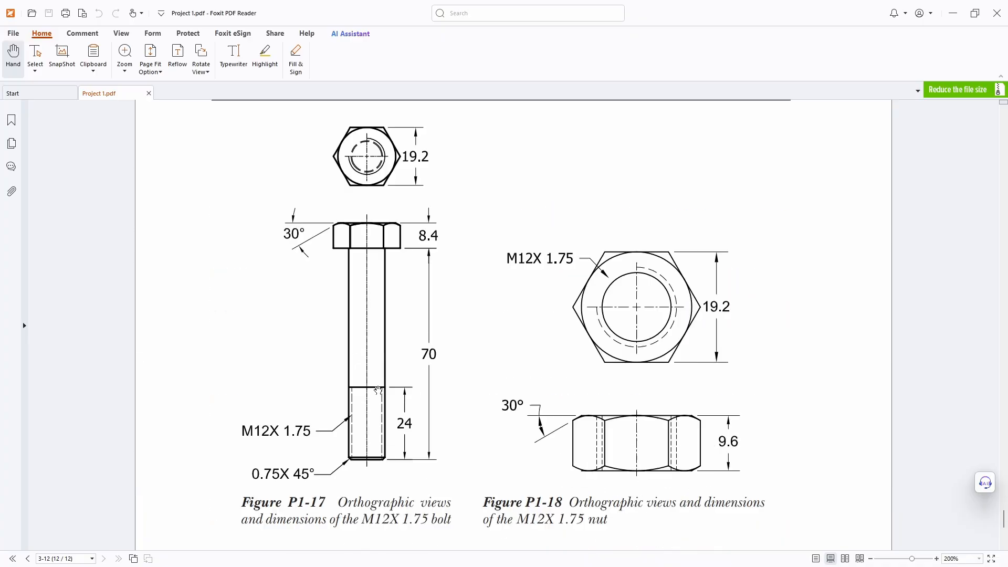
{"action": "scroll", "coordinate": [387, 386], "scroll_direction": "down", "scroll_amount": 5}
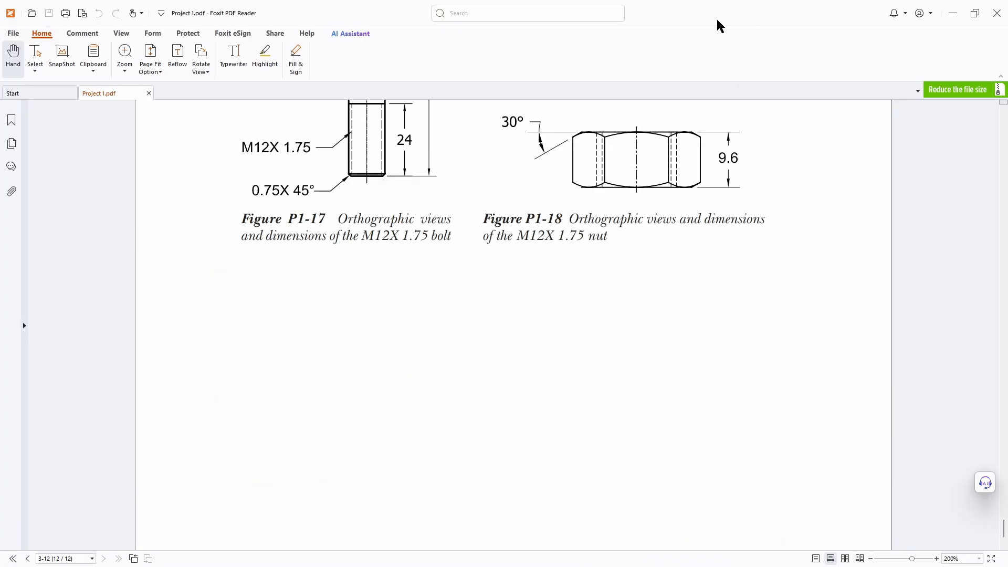
Switch to Siemens NX and create a new Assembly file in millimetres named assembly1.prt in the 61 Jack folder
{"action": "key", "text": "alt+Tab"}
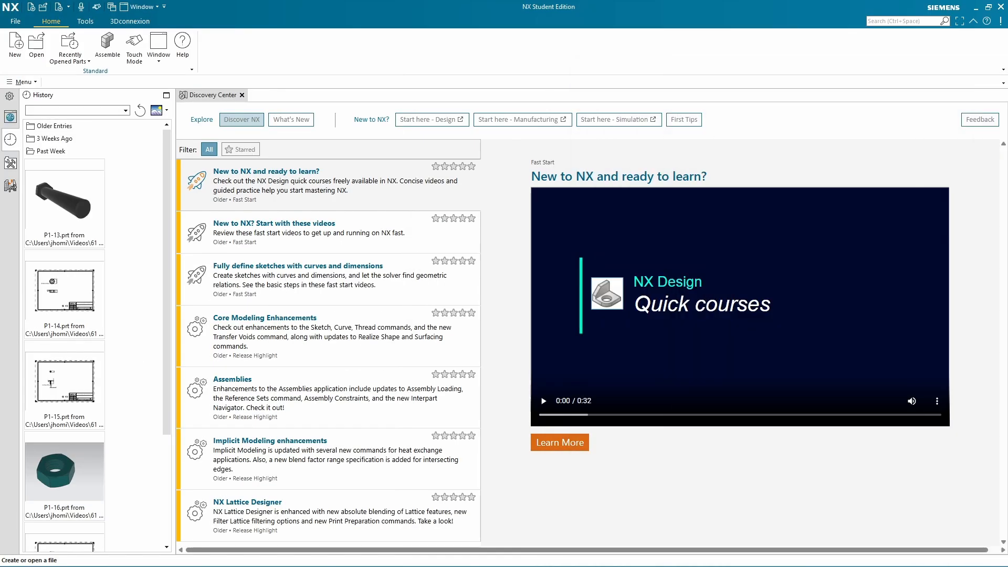
{"action": "left_click", "coordinate": [14, 46]}
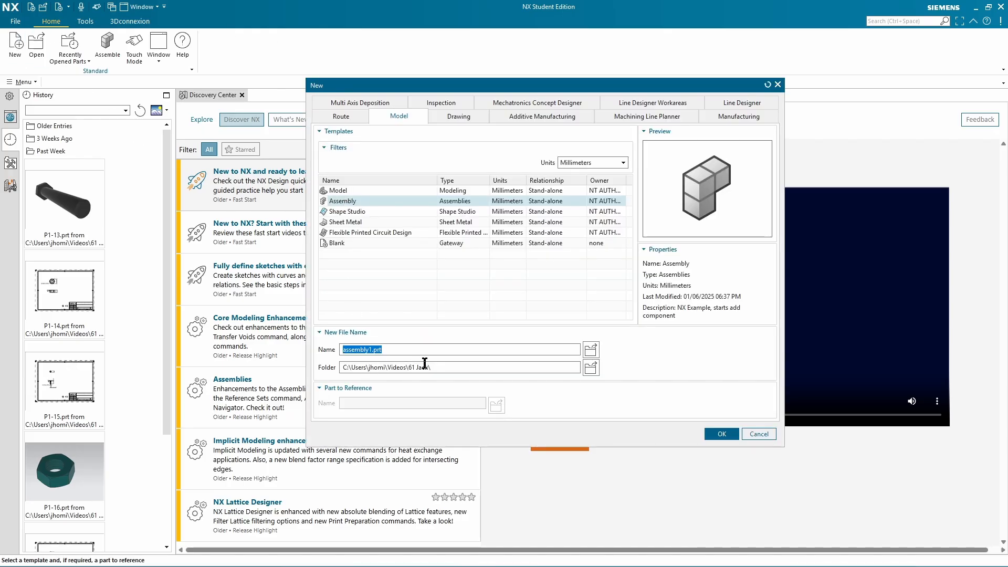
{"action": "left_click", "coordinate": [719, 431]}
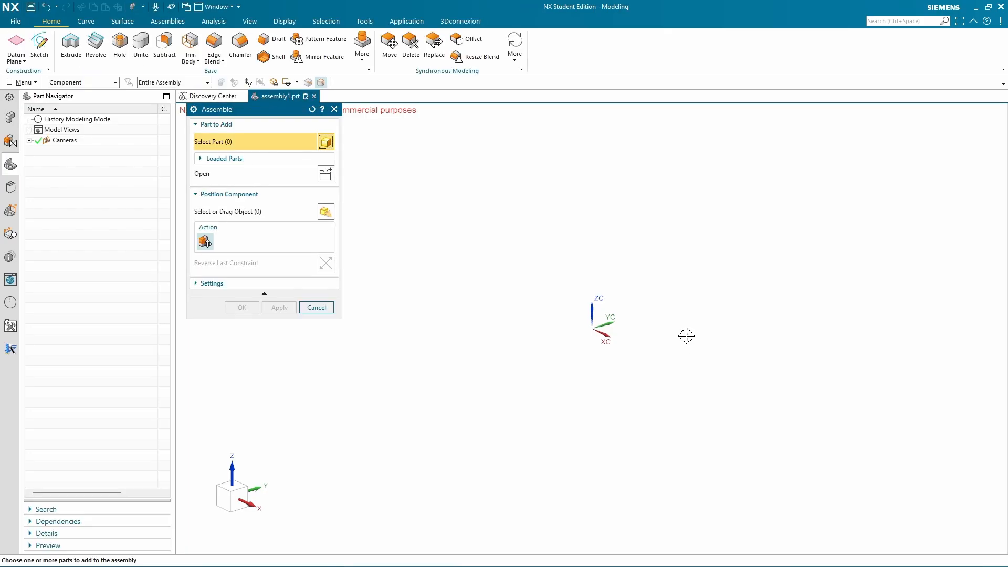
Add Jack Base1.prt from the 61 Jack folder to the assembly as its first component
{"action": "left_click", "coordinate": [326, 174]}
{"action": "left_click", "coordinate": [455, 255]}
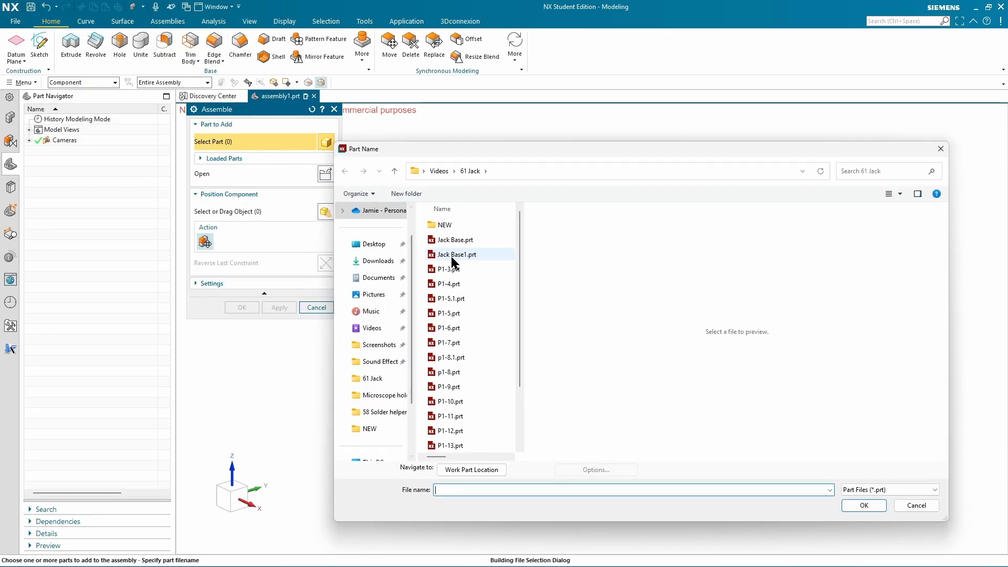
{"action": "left_click", "coordinate": [870, 508]}
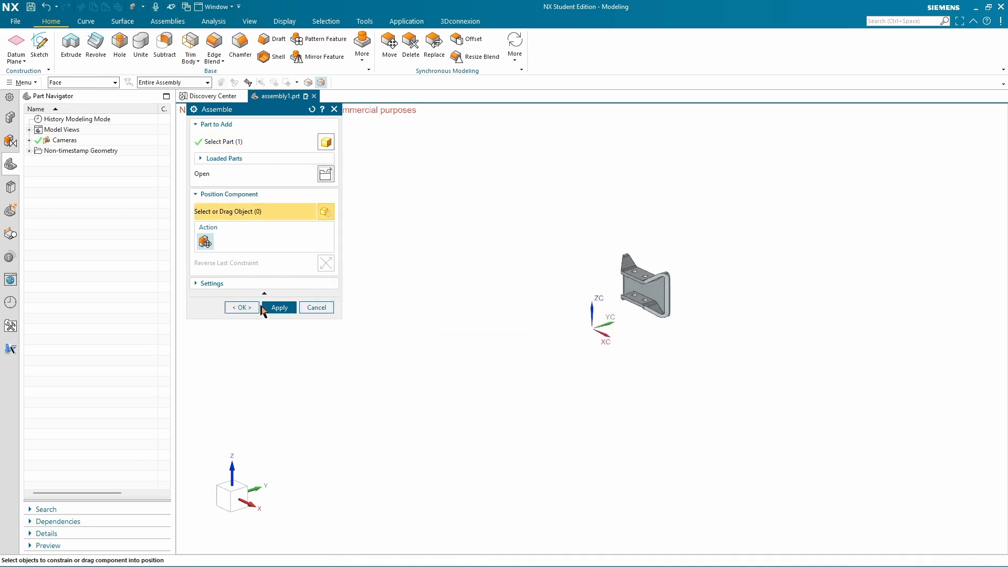
{"action": "left_click", "coordinate": [243, 308]}
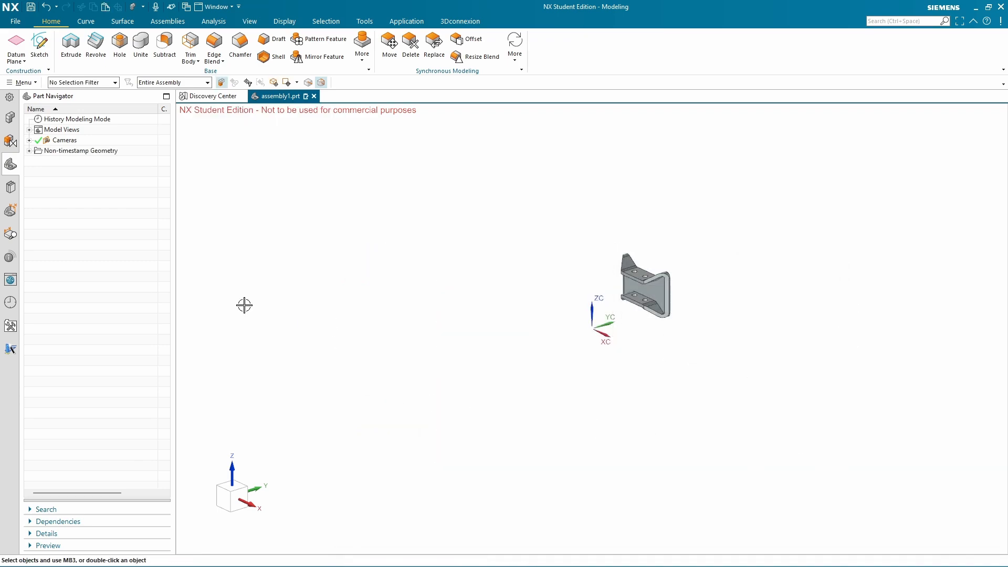
Rotate the Jack Base1 component -90° about the XC axis with Move Component
{"action": "left_click", "coordinate": [651, 288]}
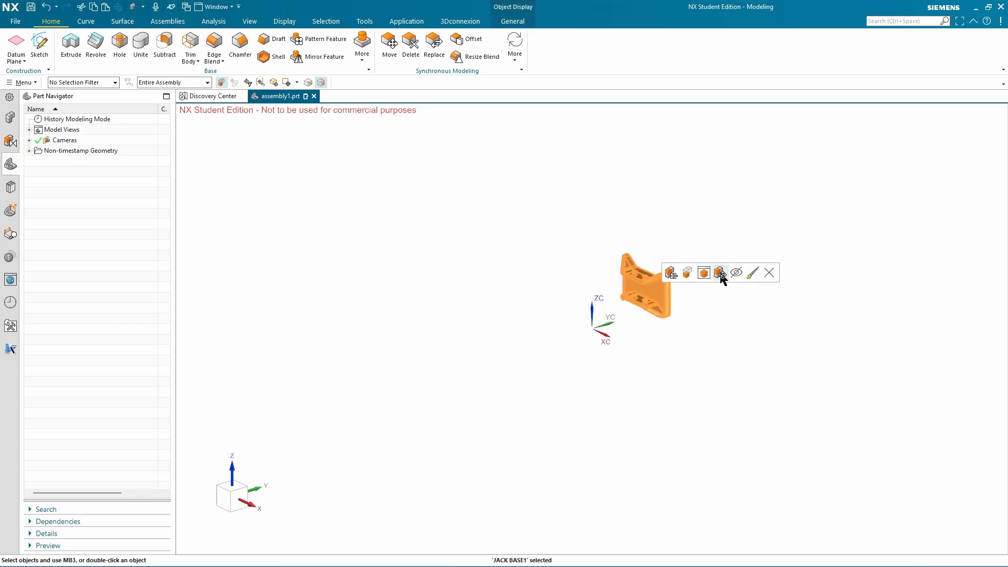
{"action": "left_click", "coordinate": [720, 273]}
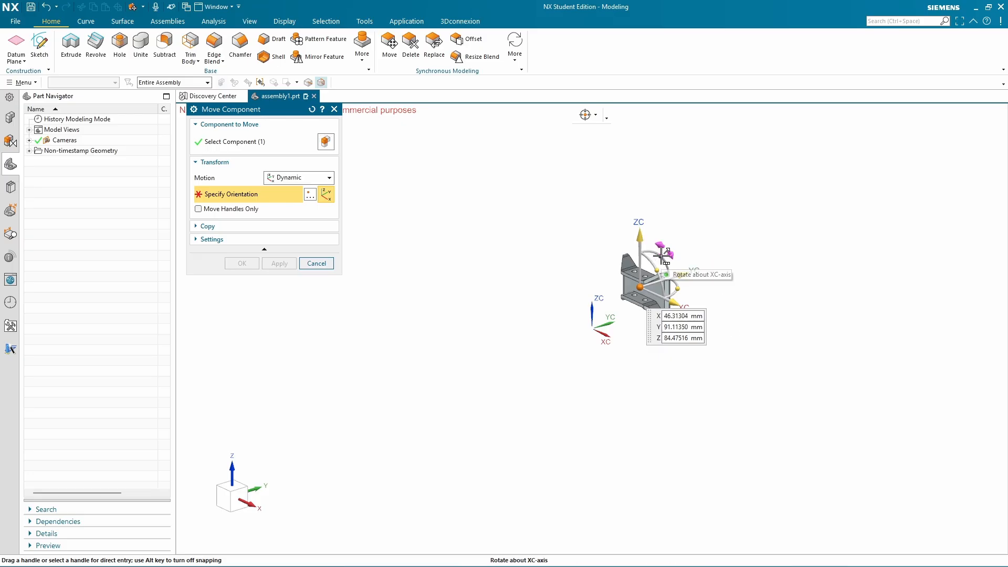
{"action": "left_click", "coordinate": [661, 255]}
{"action": "left_click_drag", "start_coordinate": [662, 256], "coordinate": [700, 330]}
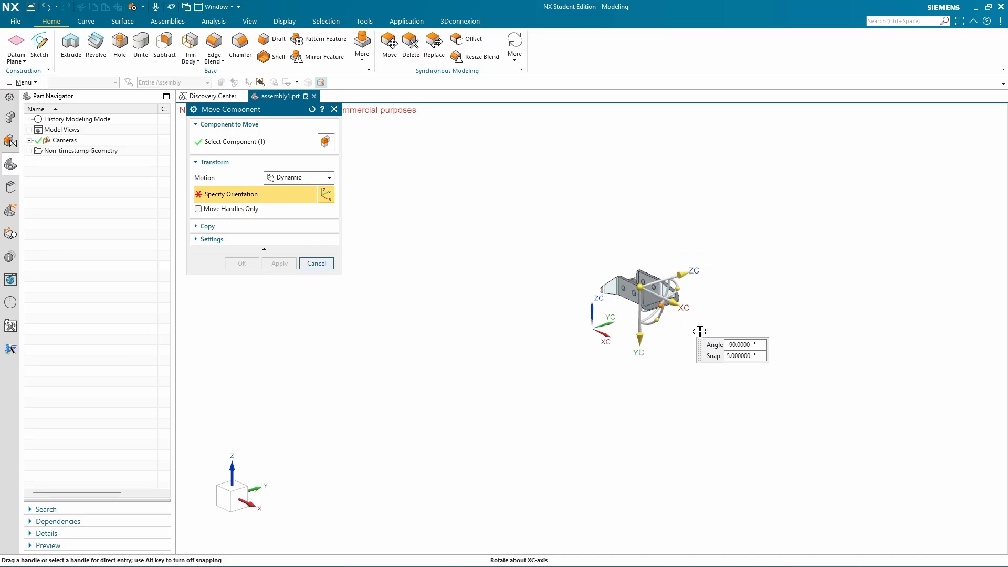
{"action": "left_click_drag", "start_coordinate": [700, 331], "coordinate": [699, 332]}
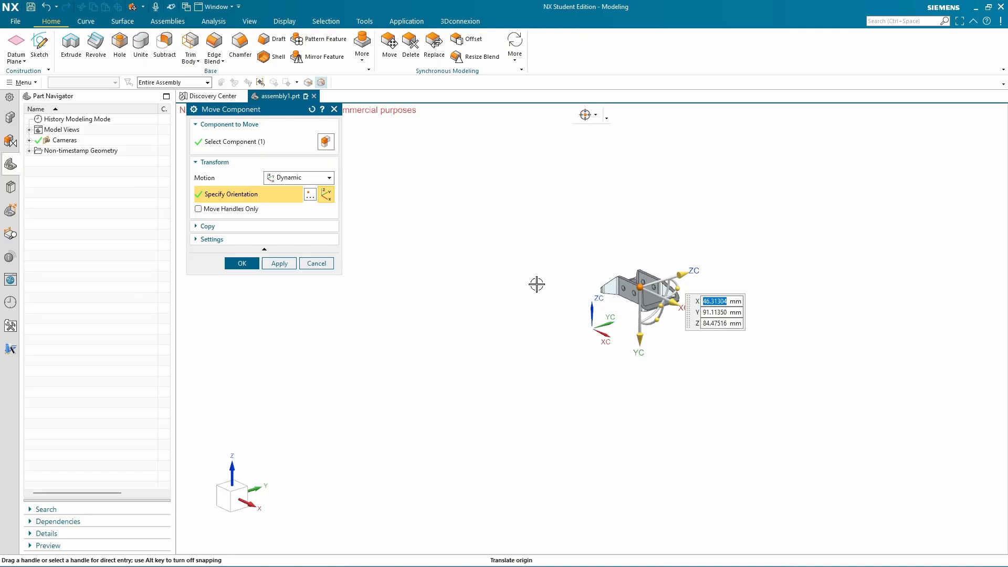
Move the Jack Base1 component close to the assembly origin, at about Y -28.9 mm and Z 24.5 mm
{"action": "left_click_drag", "start_coordinate": [684, 273], "coordinate": [635, 300]}
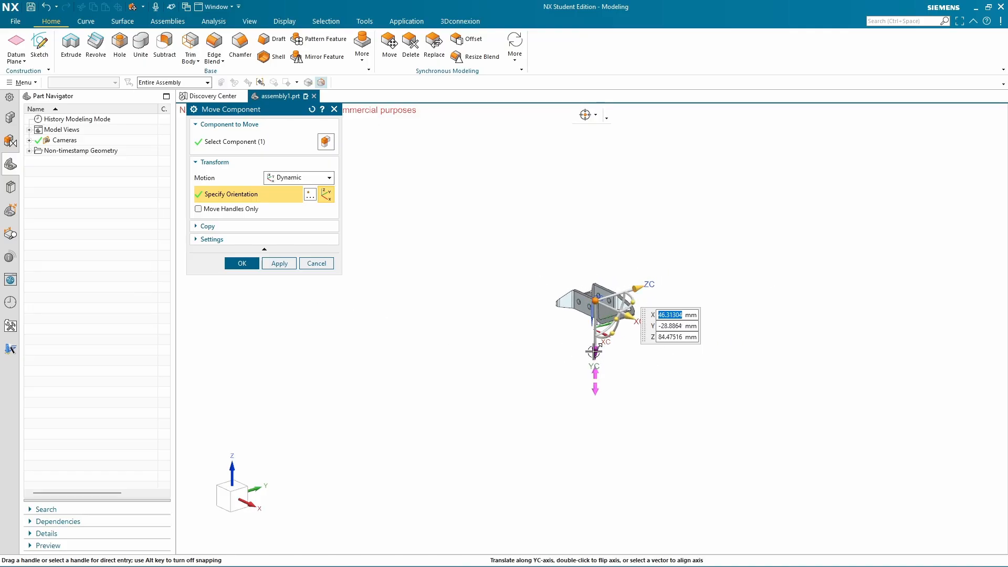
{"action": "left_click_drag", "start_coordinate": [594, 362], "coordinate": [594, 376]}
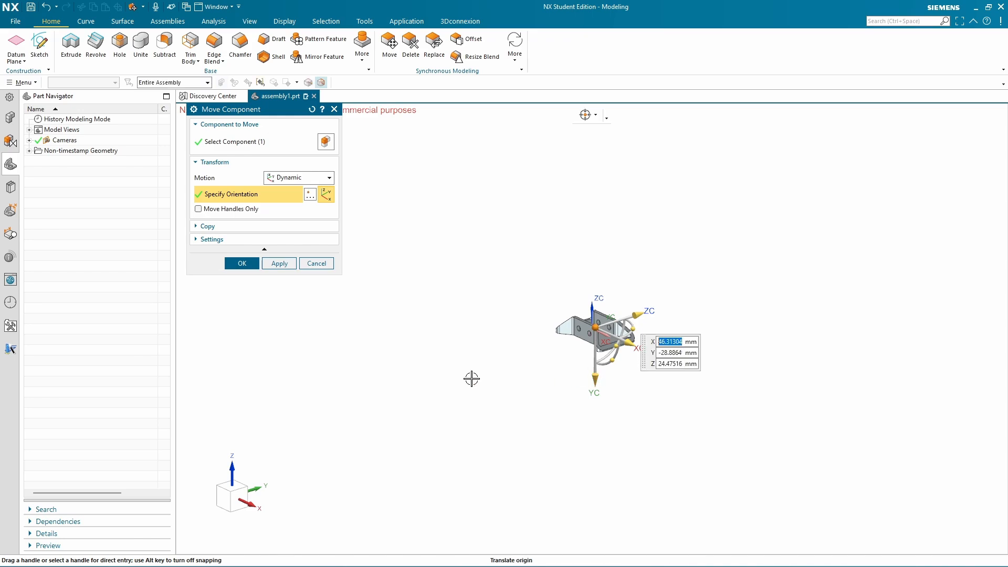
{"action": "left_click", "coordinate": [241, 263]}
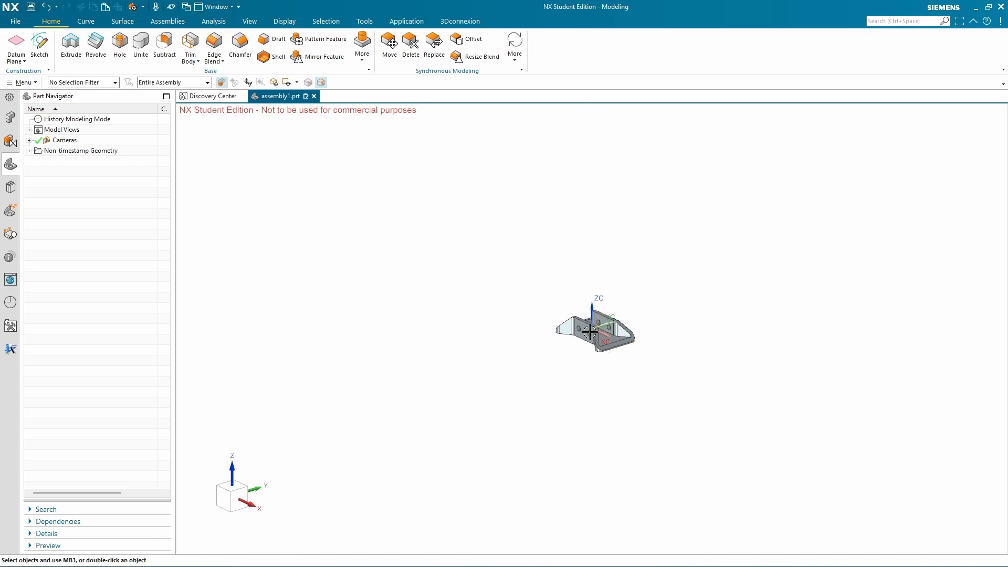
Apply a Fix constraint to the Jack Base1 component and show the assembly's constraints list
{"action": "left_click", "coordinate": [622, 334]}
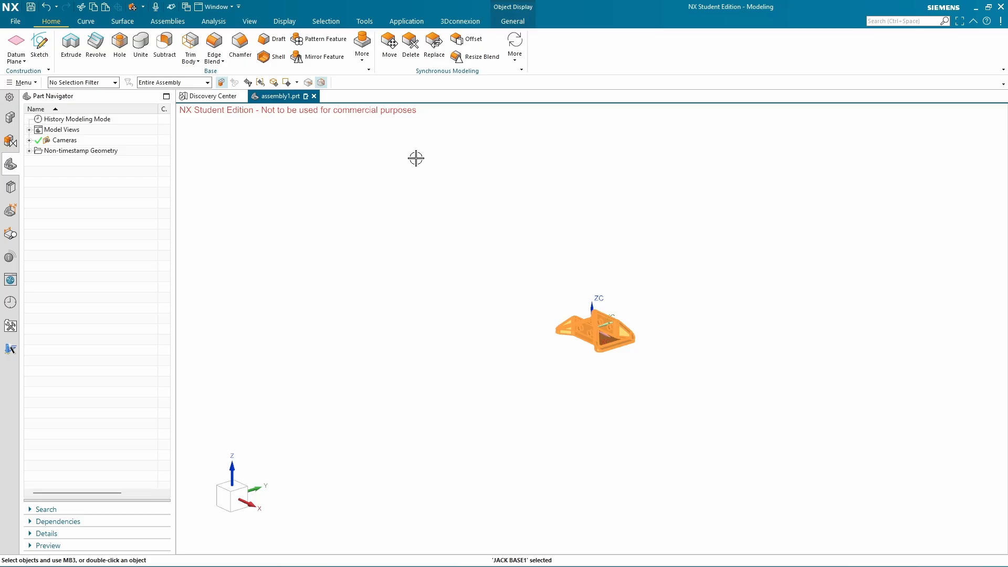
{"action": "left_click", "coordinate": [168, 23]}
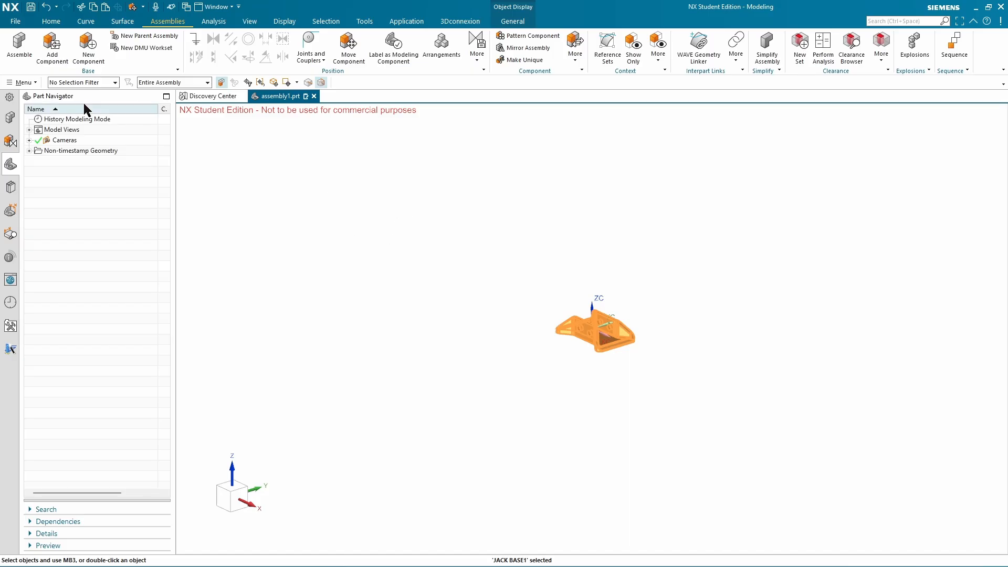
{"action": "left_click", "coordinate": [10, 141]}
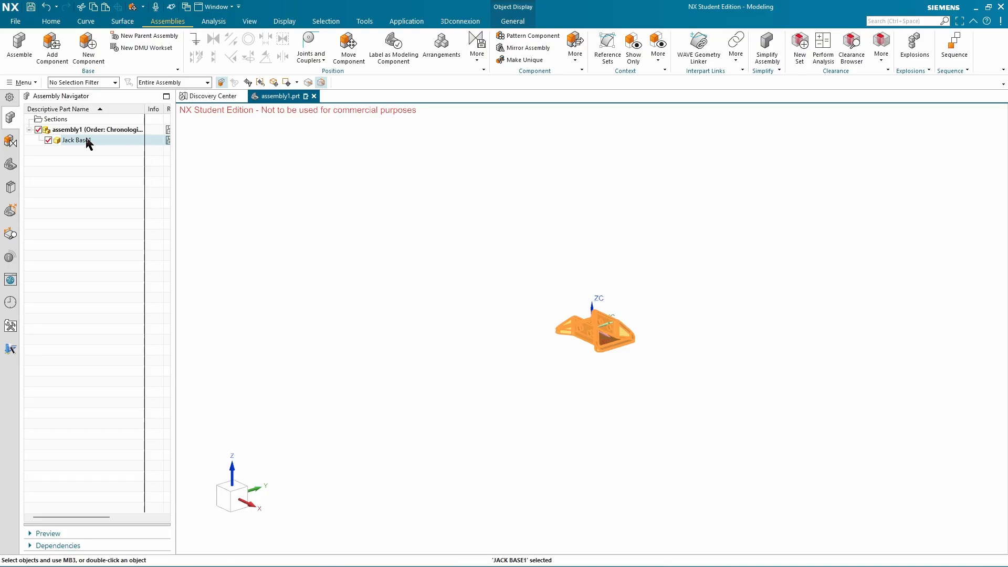
{"action": "left_click", "coordinate": [10, 143]}
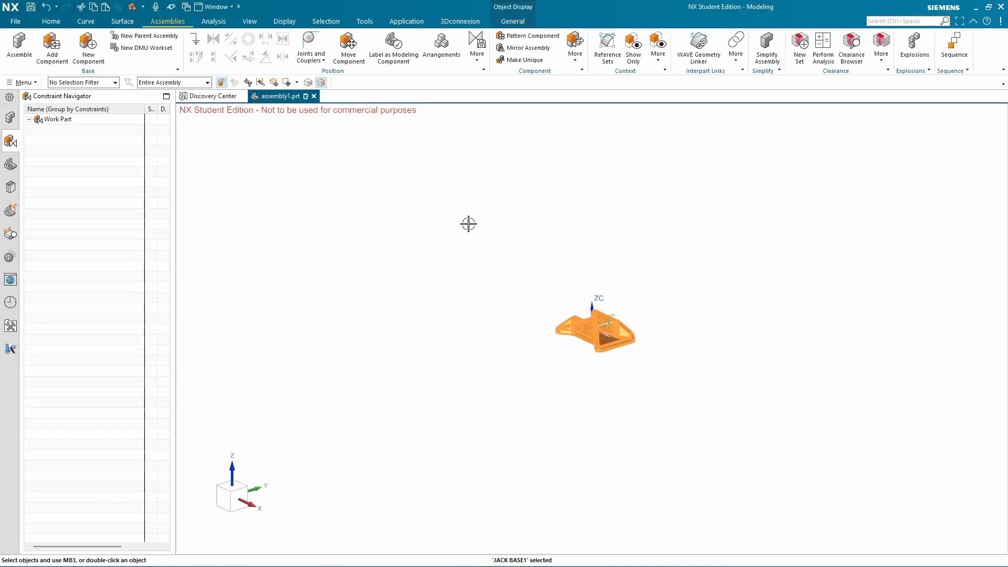
{"action": "left_click", "coordinate": [195, 39]}
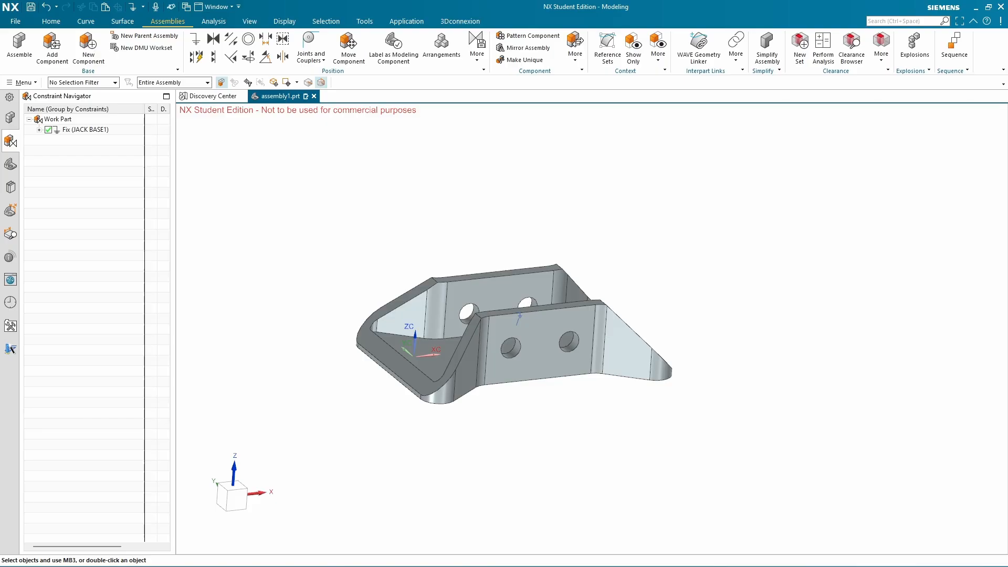
{"action": "left_click", "coordinate": [704, 211]}
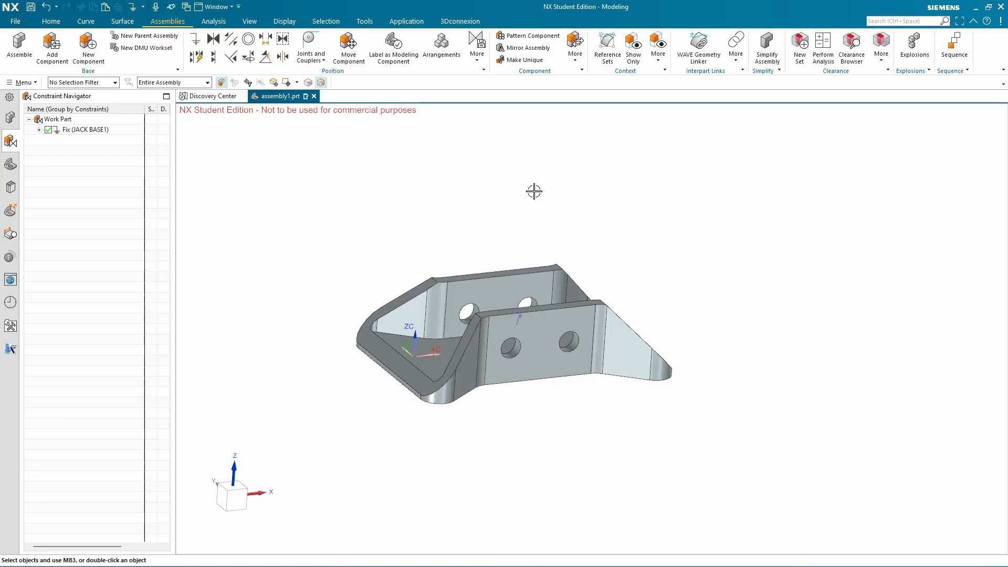
Add P1-4.prt from the 61 Jack folder to the assembly, placed at X 0, Y 0, Z 0 mm
{"action": "left_click", "coordinate": [51, 43]}
{"action": "left_click", "coordinate": [324, 177]}
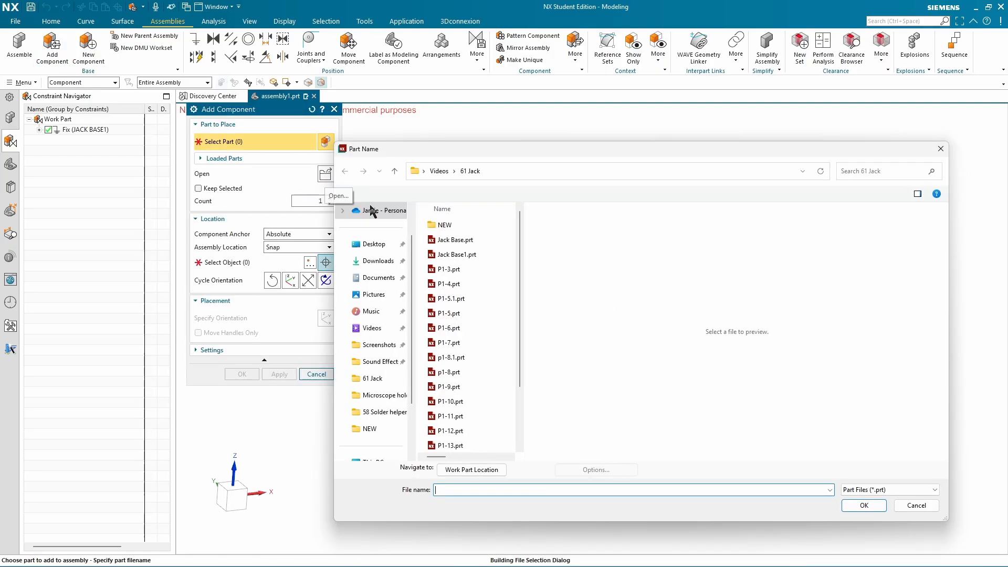
{"action": "left_click", "coordinate": [449, 284]}
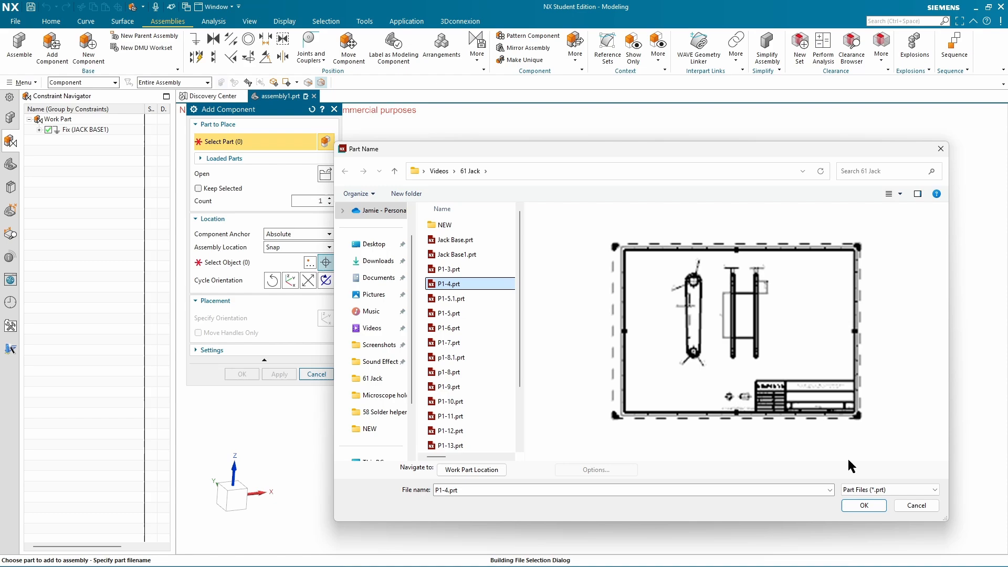
{"action": "left_click", "coordinate": [858, 506]}
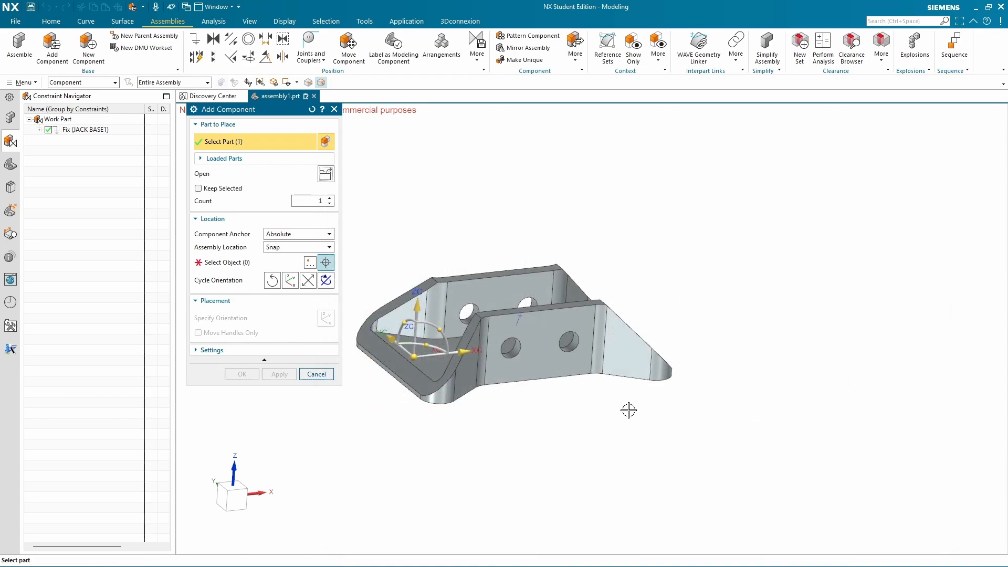
{"action": "left_click", "coordinate": [223, 264]}
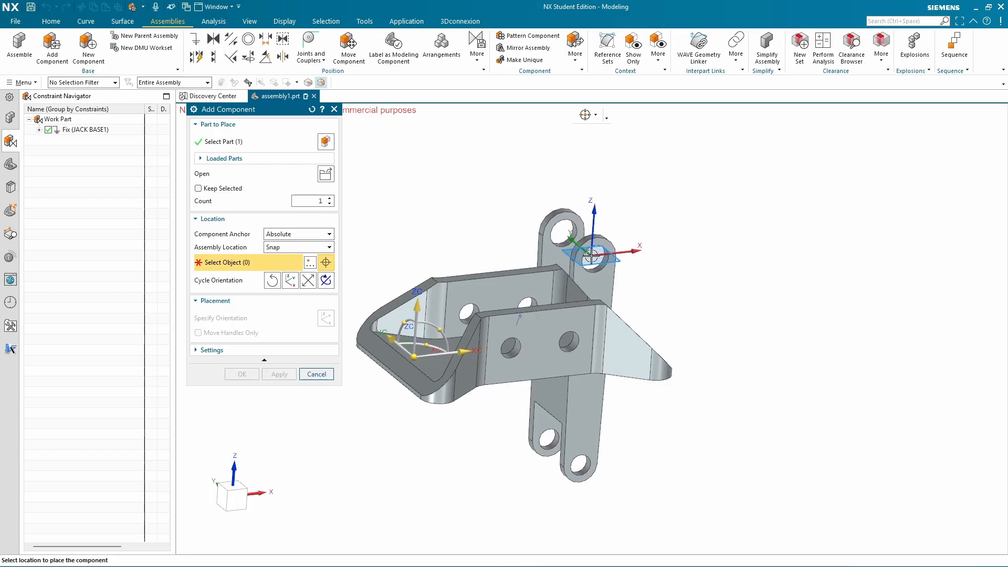
{"action": "left_click", "coordinate": [591, 256]}
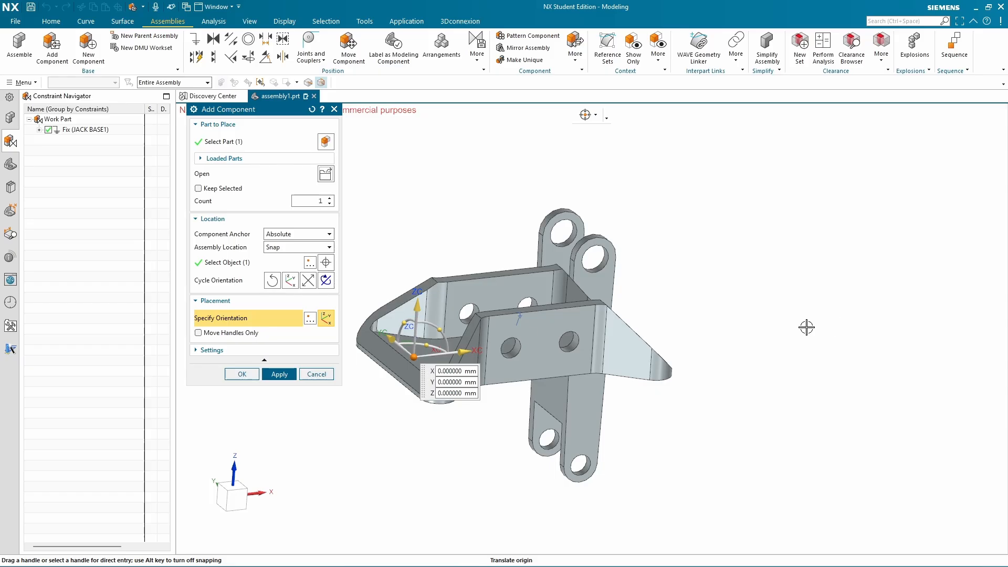
{"action": "middle_click_drag", "start_coordinate": [692, 357], "coordinate": [616, 361]}
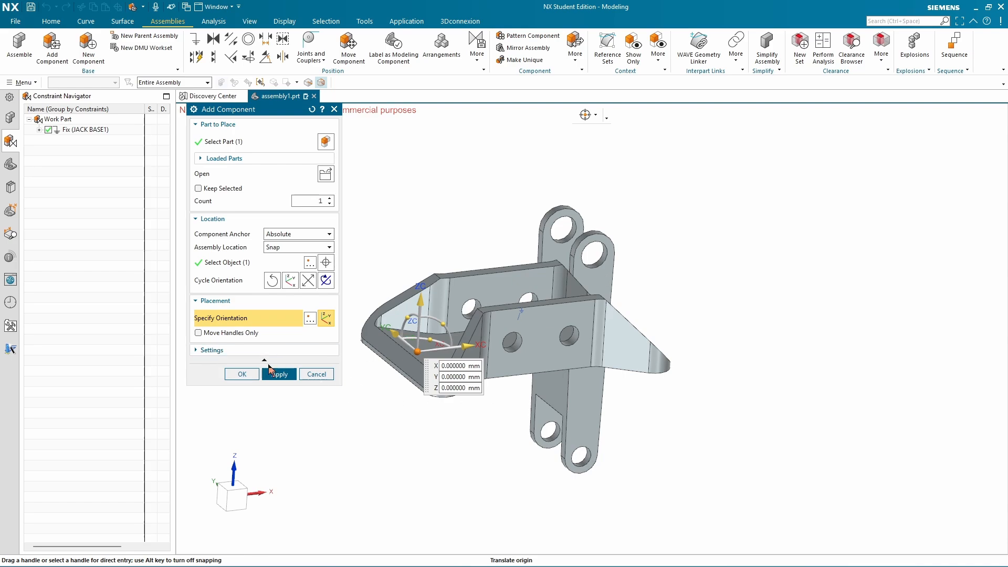
{"action": "left_click", "coordinate": [242, 374]}
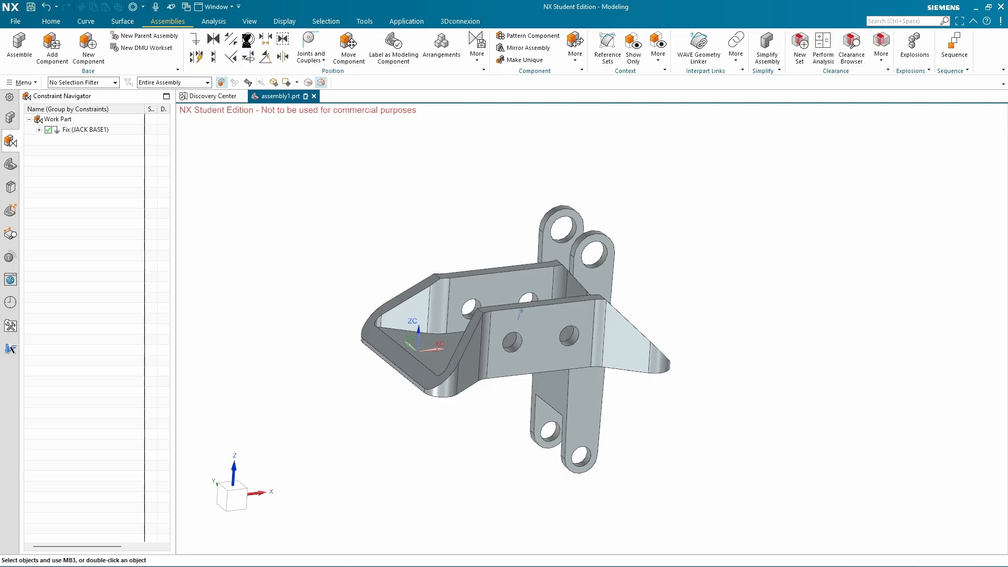
Constrain the lower hole of P1-4 concentric with the jack base hole farther from the coordinate origin
{"action": "left_click", "coordinate": [247, 39]}
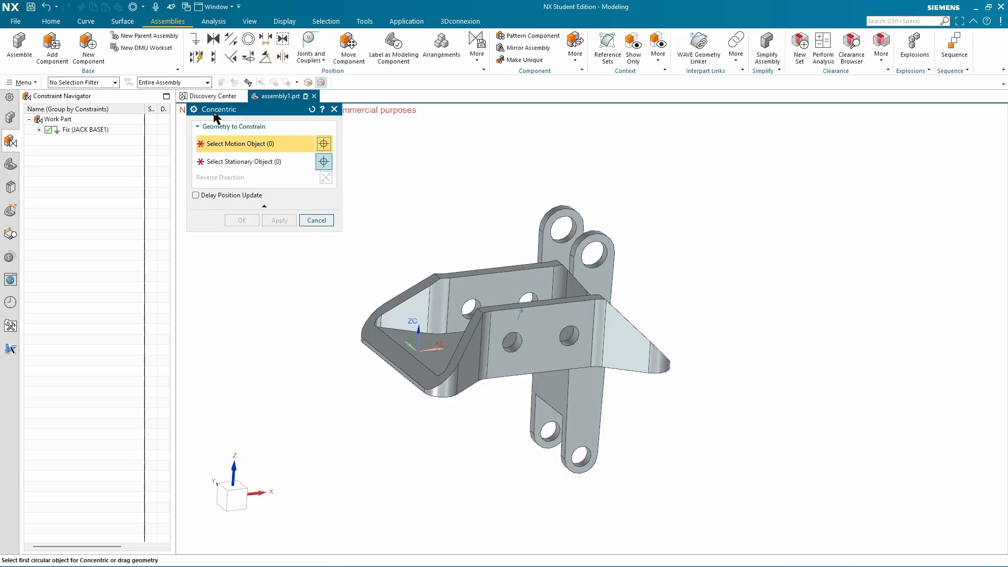
{"action": "left_click", "coordinate": [586, 445]}
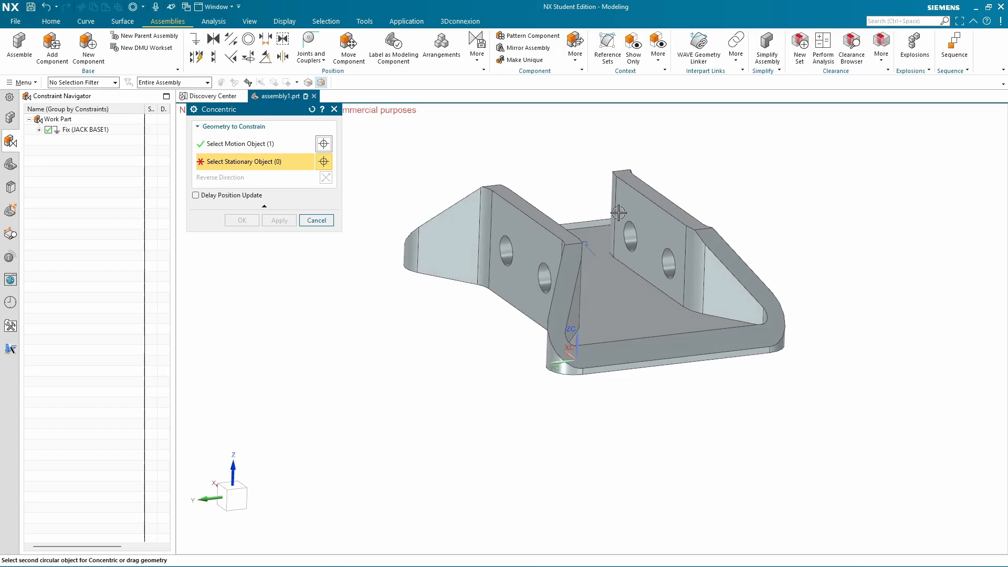
{"action": "left_click", "coordinate": [621, 223]}
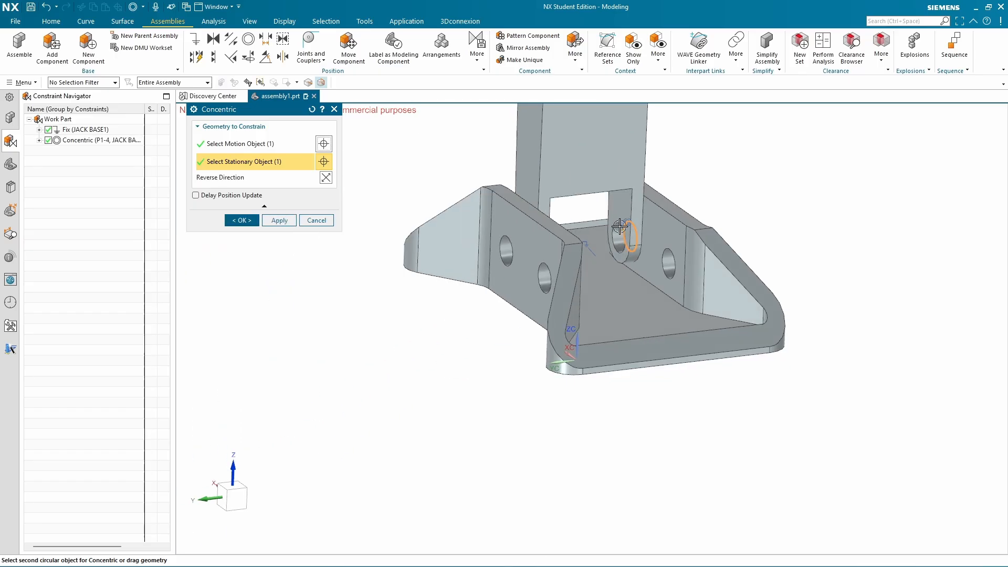
{"action": "left_click", "coordinate": [242, 220]}
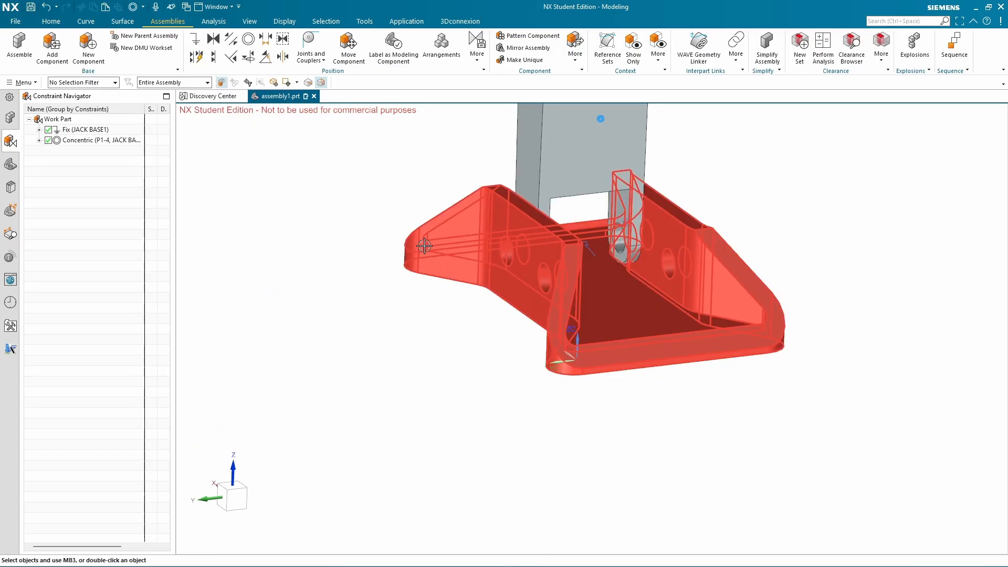
Tilt the P1-4 arm outward over the jack base by rotating it about the YC axis with Move Component
{"action": "middle_click_drag", "start_coordinate": [683, 241], "coordinate": [872, 242]}
{"action": "mouse_move", "coordinate": [614, 249]}
{"action": "middle_mouse_down"}
{"action": "mouse_move", "coordinate": [590, 263]}
{"action": "mouse_move", "coordinate": [597, 257]}
{"action": "middle_mouse_up"}
{"action": "left_click", "coordinate": [588, 269]}
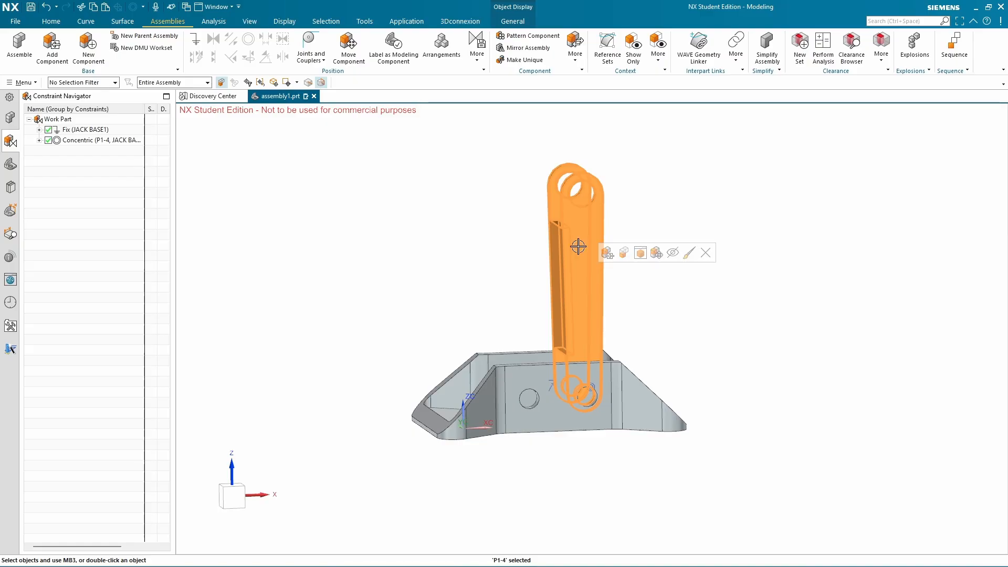
{"action": "left_click", "coordinate": [657, 253]}
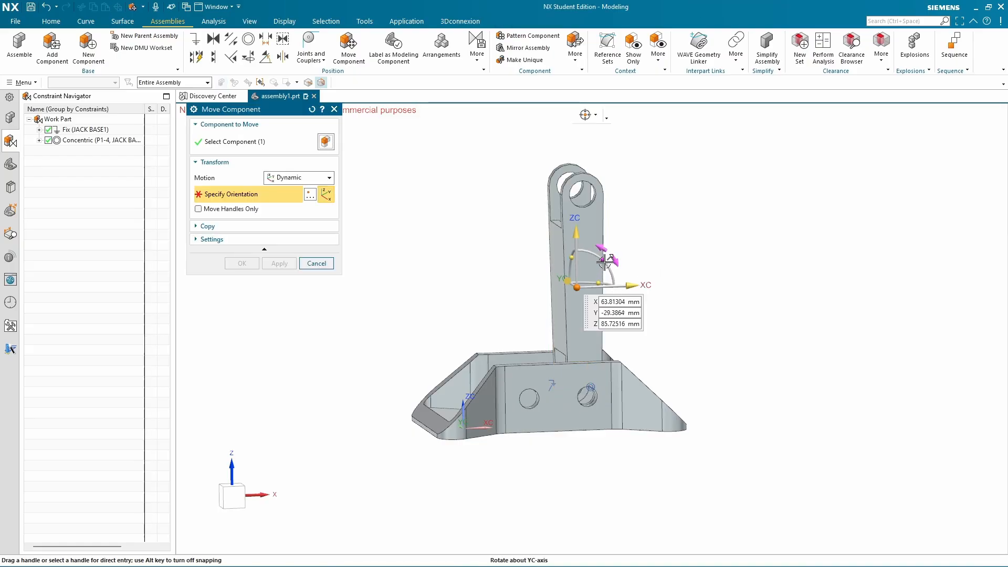
{"action": "left_click_drag", "start_coordinate": [604, 261], "coordinate": [625, 266]}
{"action": "left_click", "coordinate": [242, 264]}
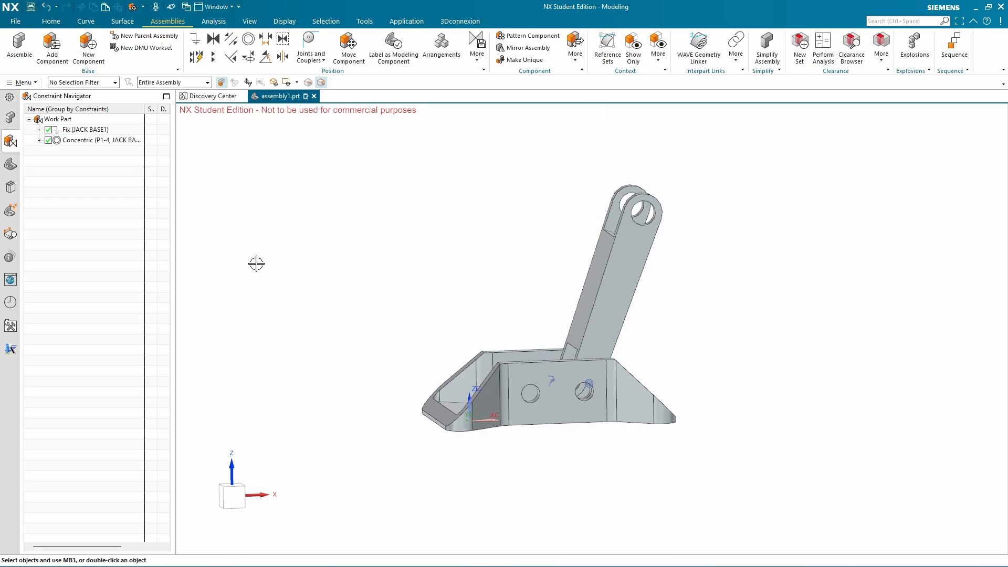
Add a second P1-4.prt component at X 0, Y 0, Z 0 mm, turned 180° about the Z axis
{"action": "scroll", "coordinate": [551, 307], "scroll_direction": "up", "scroll_amount": 2}
{"action": "scroll", "coordinate": [613, 266], "scroll_direction": "down", "scroll_amount": 1}
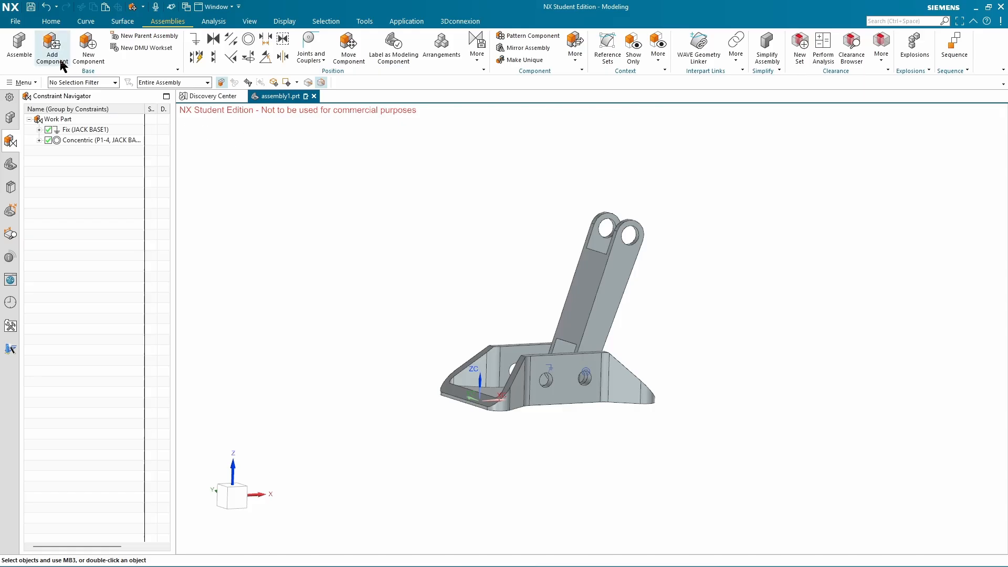
{"action": "left_click", "coordinate": [52, 46]}
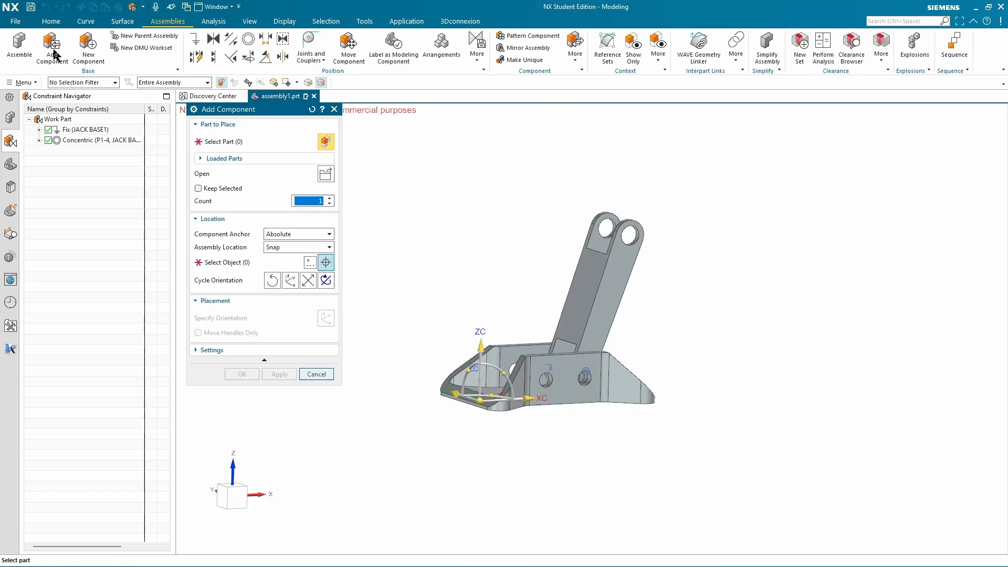
{"action": "left_click", "coordinate": [325, 174]}
{"action": "left_click", "coordinate": [447, 283]}
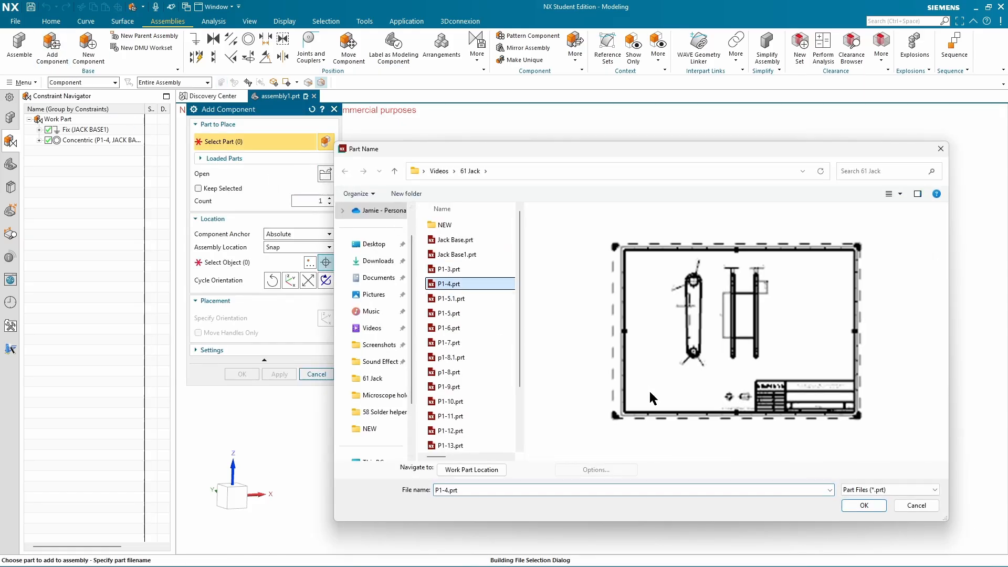
{"action": "left_click", "coordinate": [872, 506]}
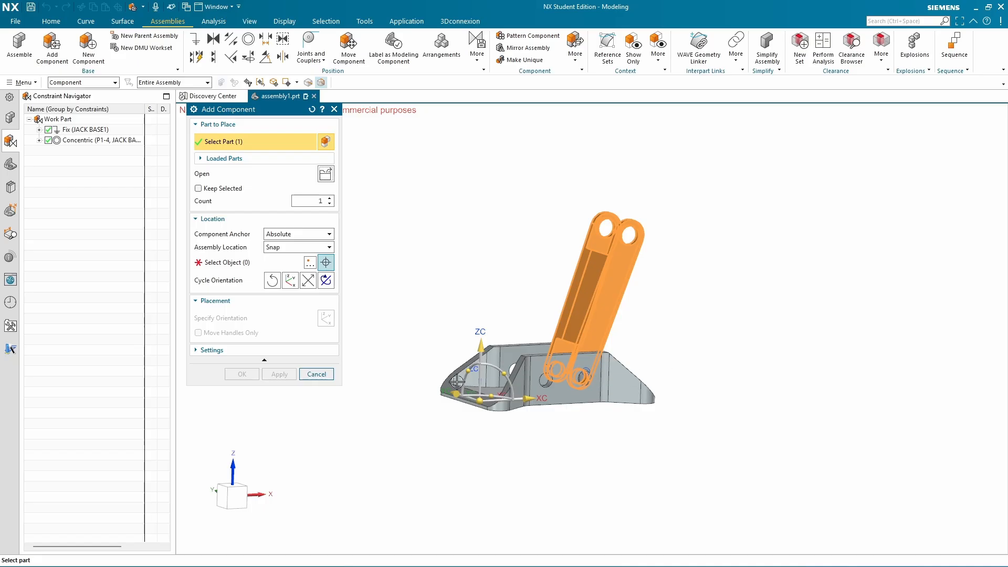
{"action": "left_click", "coordinate": [217, 263]}
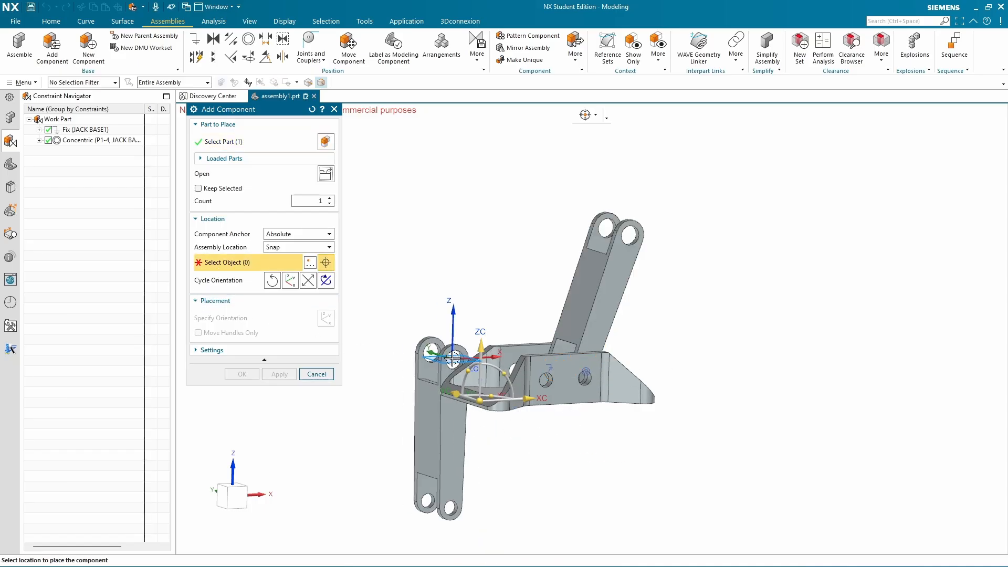
{"action": "left_click", "coordinate": [493, 426]}
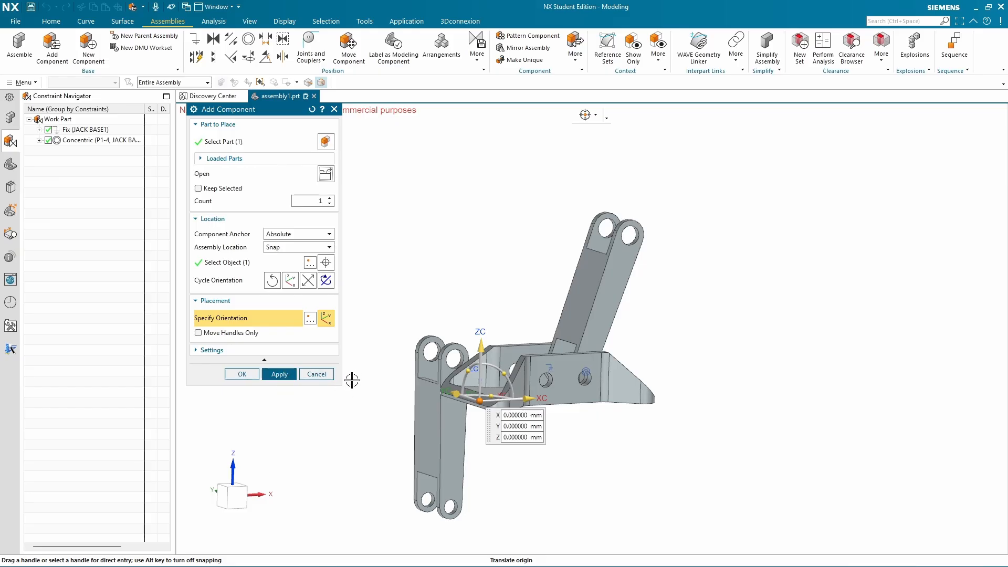
{"action": "left_click", "coordinate": [325, 281]}
{"action": "left_click", "coordinate": [326, 281]}
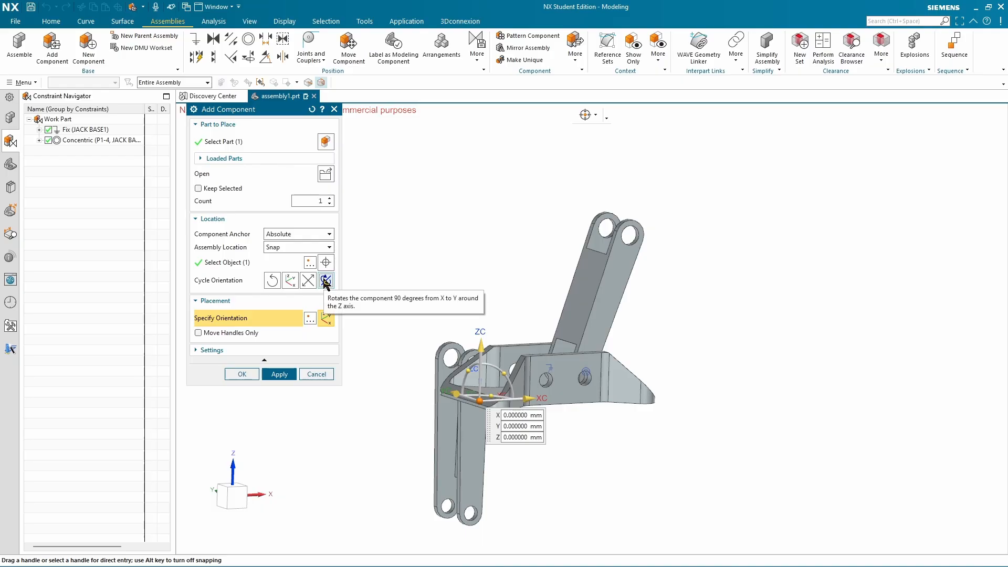
{"action": "left_click", "coordinate": [243, 374]}
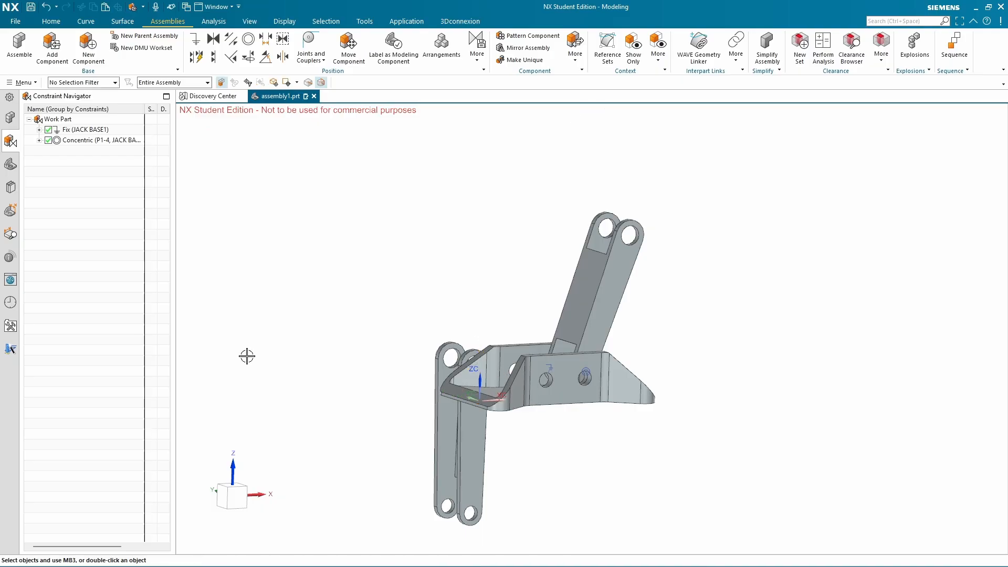
Constrain the lower hole of the second P1-4 arm concentric with the jack base hole nearer the coordinate origin
{"action": "left_click", "coordinate": [249, 39]}
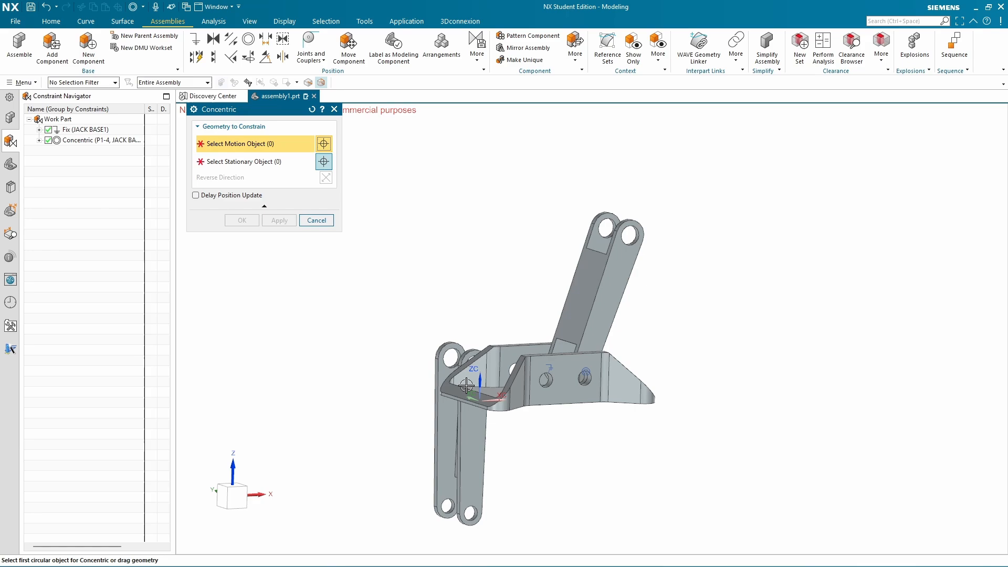
{"action": "left_click", "coordinate": [476, 515]}
{"action": "scroll", "coordinate": [484, 513], "scroll_direction": "down", "scroll_amount": 5}
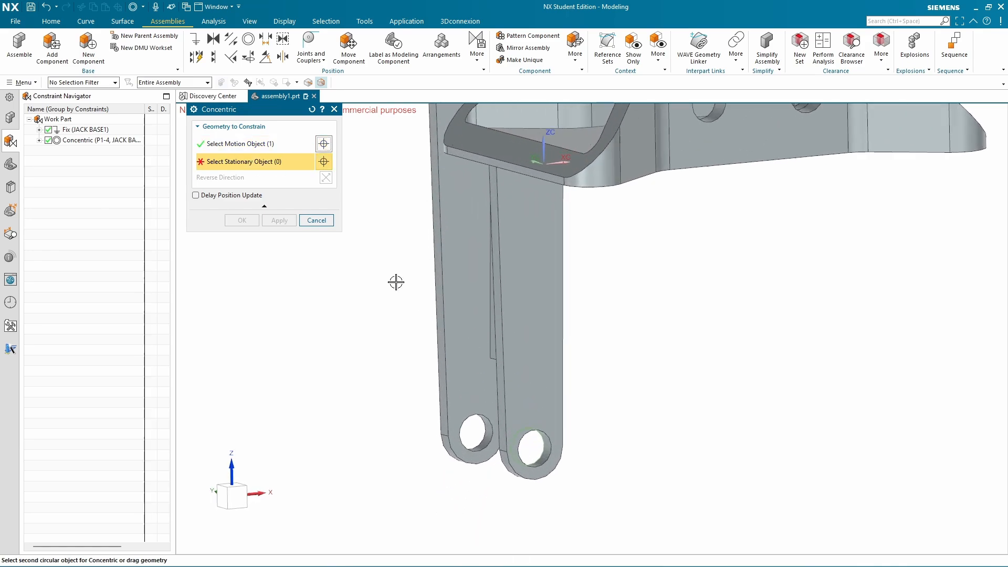
{"action": "left_click", "coordinate": [234, 145]}
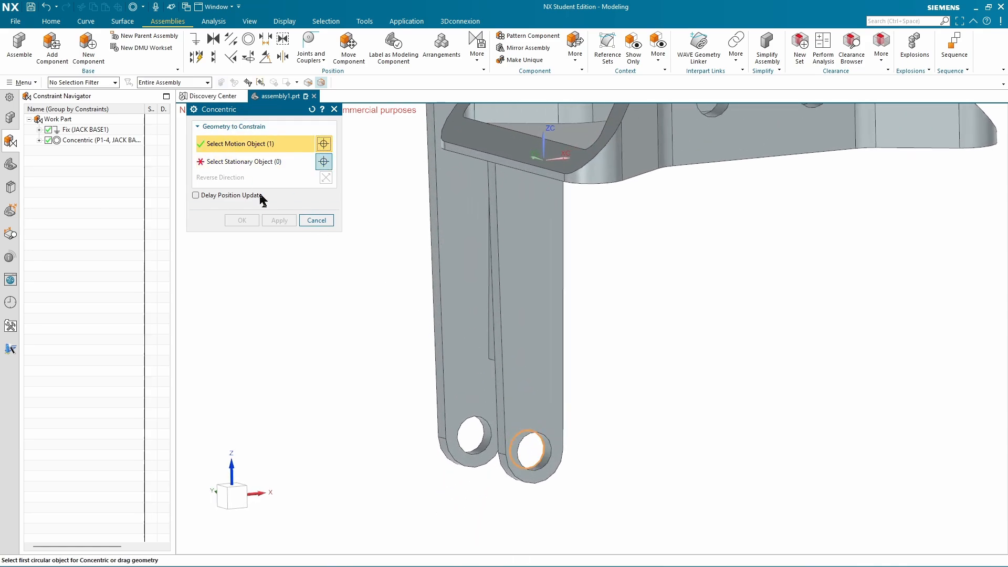
{"action": "left_click", "coordinate": [552, 448]}
{"action": "scroll", "coordinate": [655, 409], "scroll_direction": "up", "scroll_amount": 2}
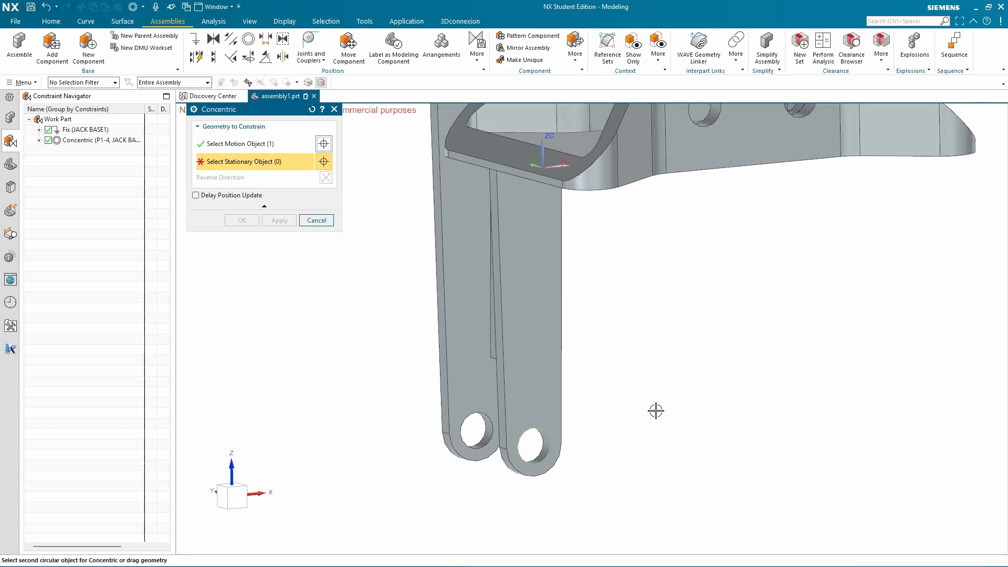
{"action": "middle_click_drag", "start_coordinate": [336, 195], "coordinate": [610, 228]}
{"action": "left_click", "coordinate": [589, 222]}
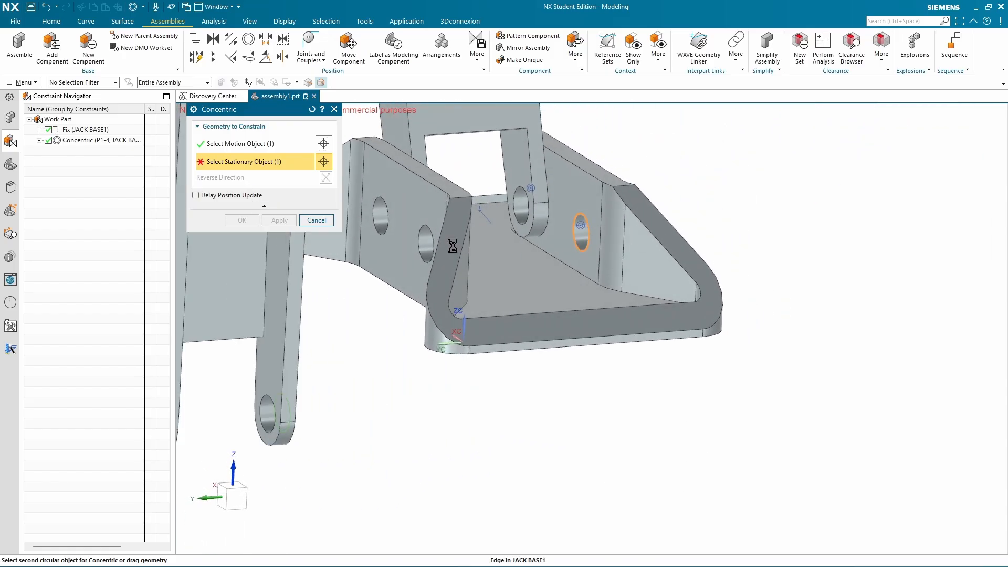
{"action": "left_click", "coordinate": [241, 220]}
Tilt the second P1-4 arm outward, away from the first arm, by rotating it about the YC axis with Move Component
{"action": "middle_click_drag", "start_coordinate": [620, 263], "coordinate": [585, 284]}
{"action": "left_click", "coordinate": [497, 252]}
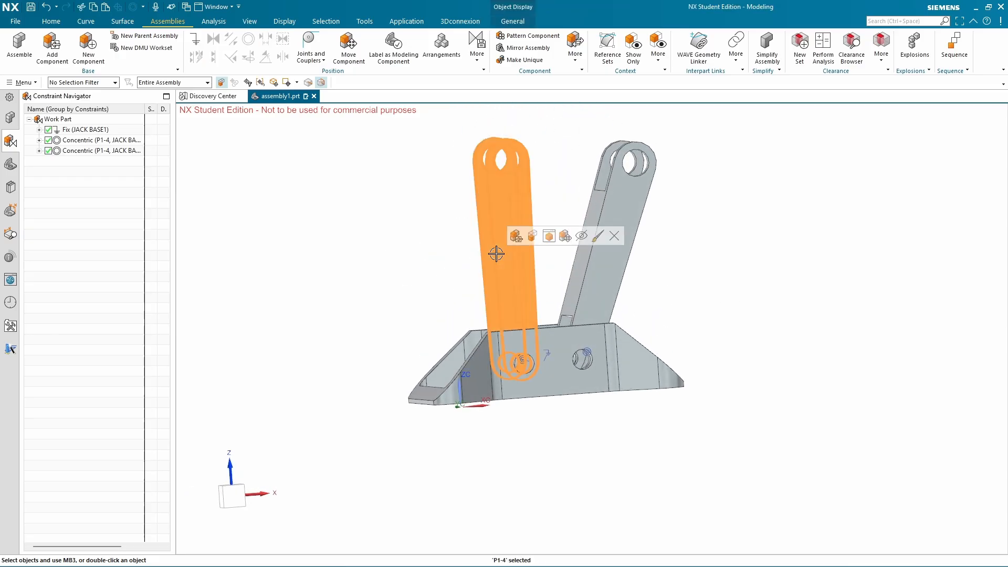
{"action": "left_click", "coordinate": [561, 237]}
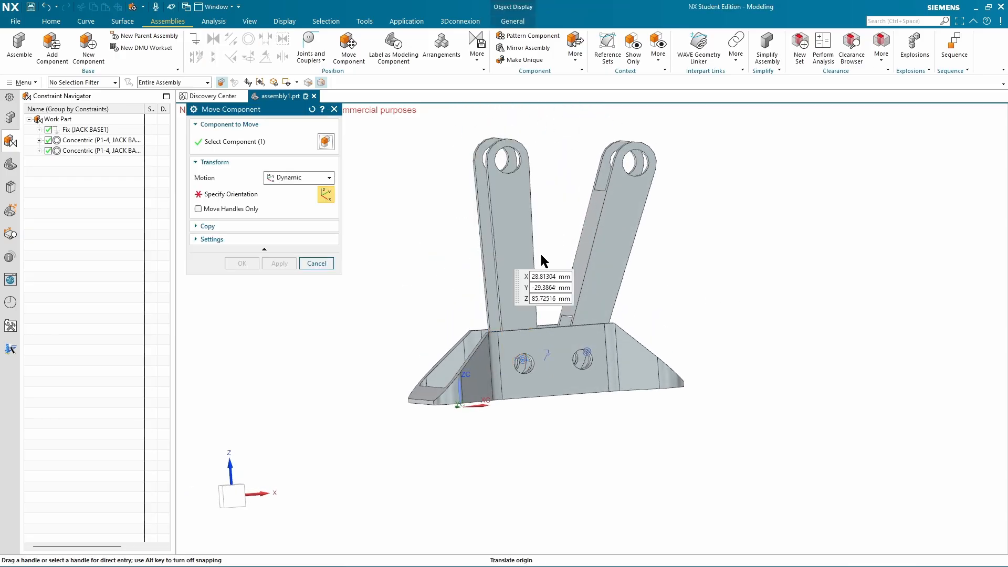
{"action": "middle_click_drag", "start_coordinate": [465, 227], "coordinate": [476, 226]}
{"action": "left_click_drag", "start_coordinate": [477, 226], "coordinate": [457, 236]}
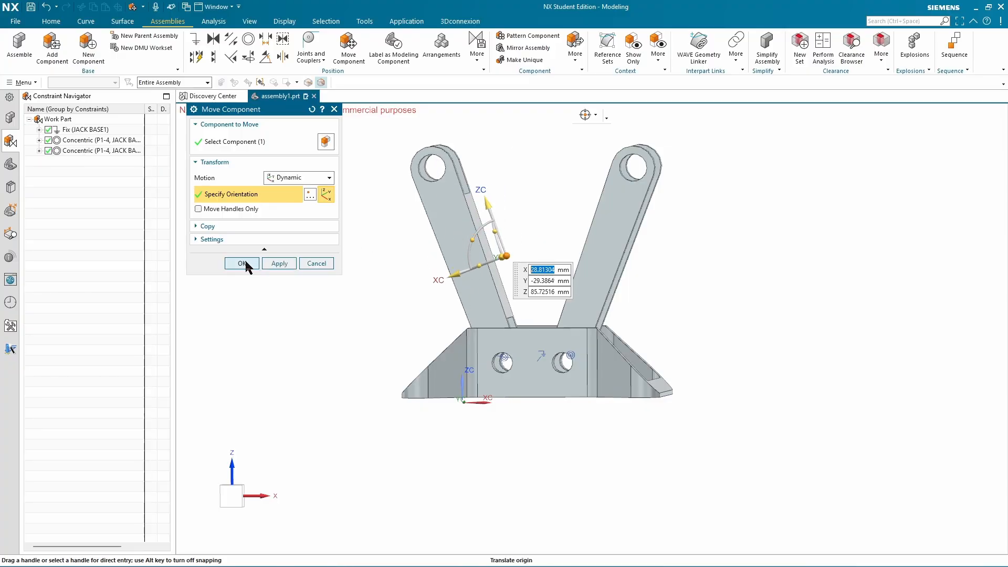
{"action": "left_click", "coordinate": [242, 263]}
{"action": "mouse_move", "coordinate": [518, 292]}
{"action": "middle_mouse_down"}
{"action": "mouse_move", "coordinate": [685, 276]}
{"action": "mouse_move", "coordinate": [999, 275]}
{"action": "mouse_move", "coordinate": [993, 259]}
{"action": "middle_mouse_up"}
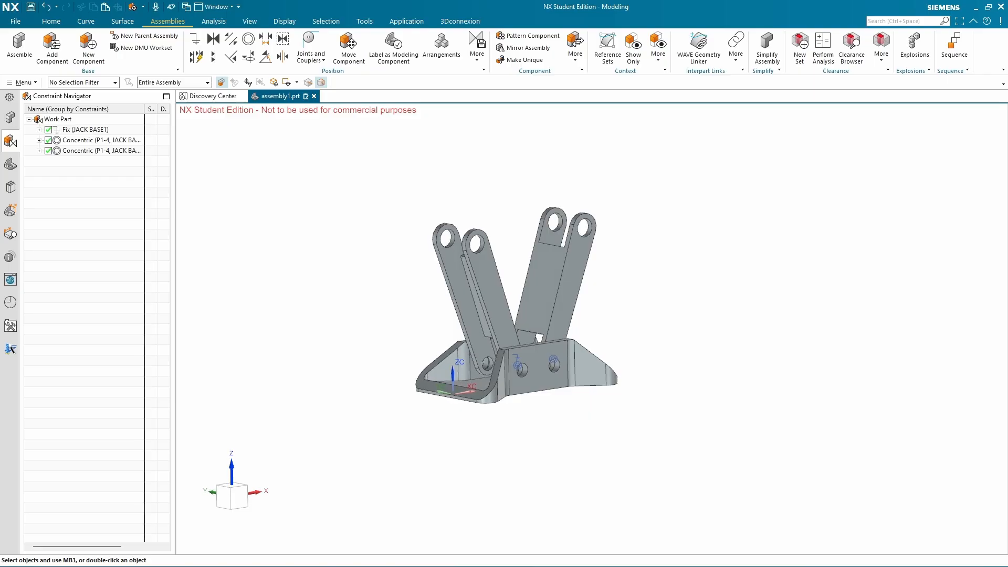
{"action": "mouse_move", "coordinate": [833, 302]}
{"action": "middle_mouse_down"}
{"action": "mouse_move", "coordinate": [778, 328]}
{"action": "mouse_move", "coordinate": [819, 333]}
{"action": "mouse_move", "coordinate": [758, 338]}
{"action": "mouse_move", "coordinate": [786, 245]}
{"action": "middle_mouse_up"}
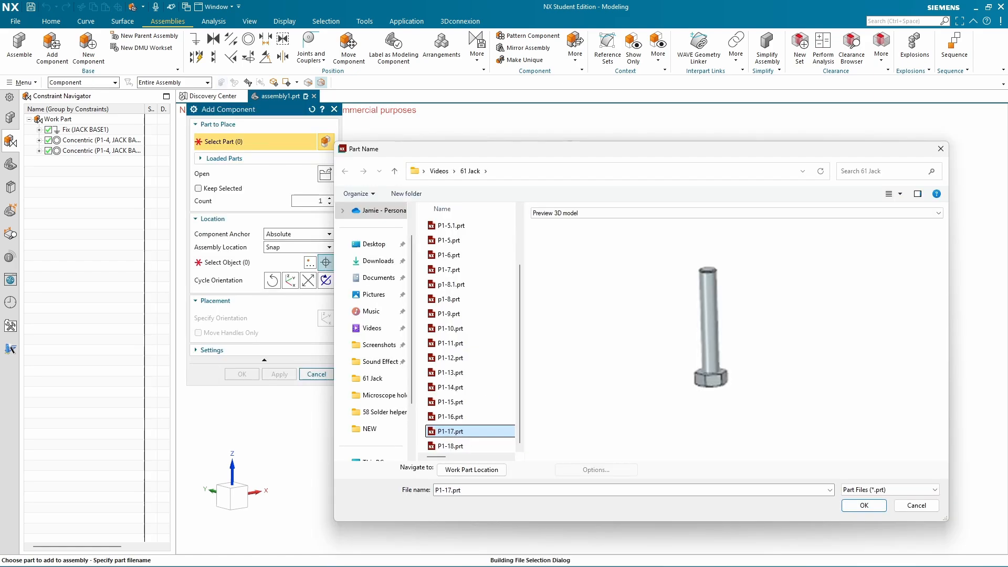
{"action": "key", "text": "Return"}
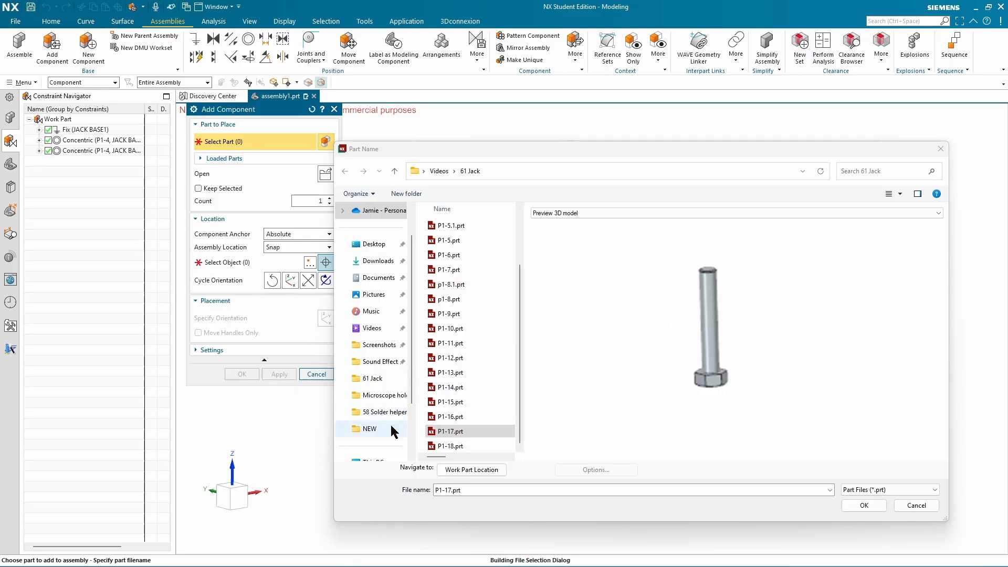
{"action": "left_click", "coordinate": [856, 504]}
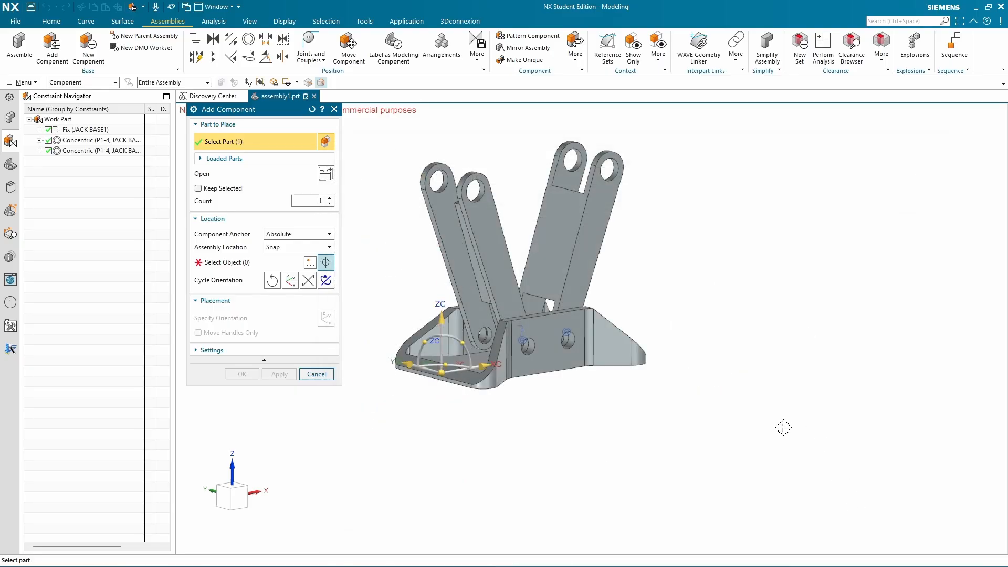
{"action": "scroll", "coordinate": [525, 402], "scroll_direction": "up", "scroll_amount": 3}
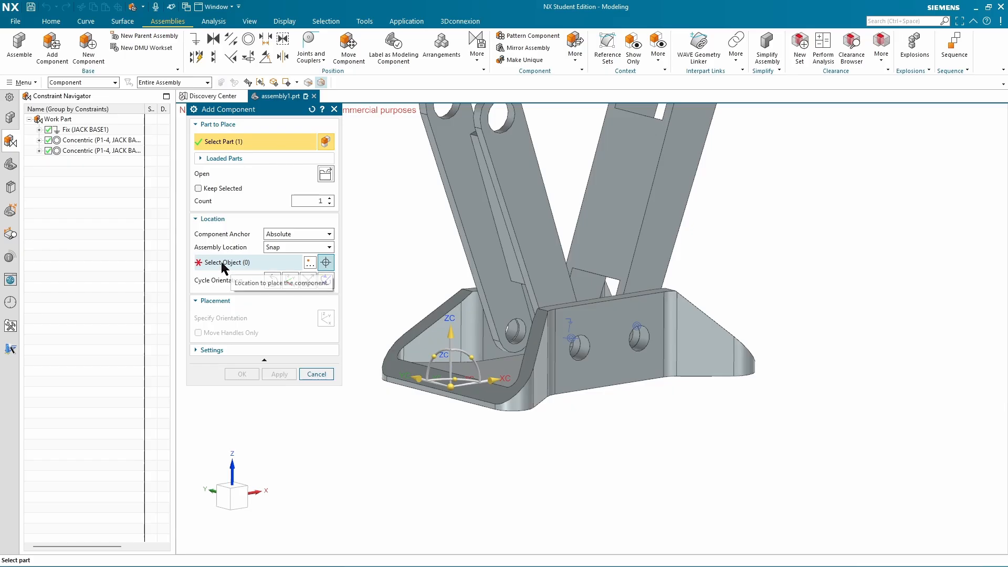
{"action": "left_click", "coordinate": [271, 271]}
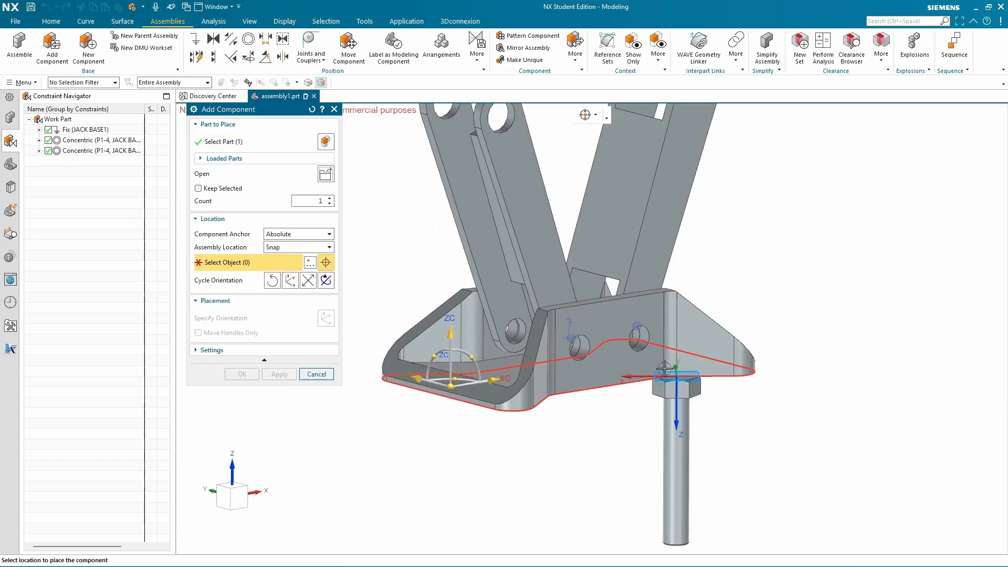
{"action": "left_click", "coordinate": [645, 346]}
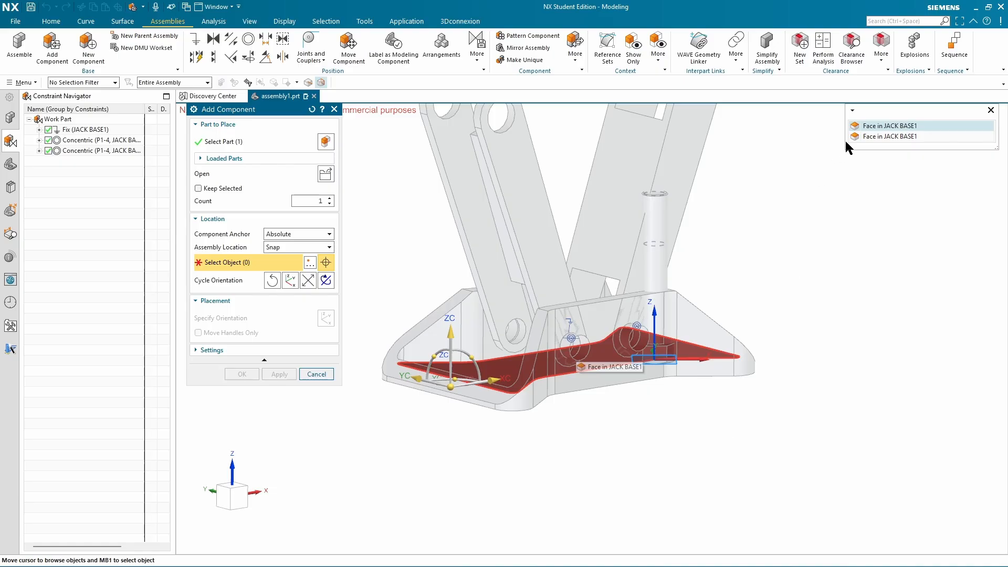
{"action": "left_click", "coordinate": [887, 126]}
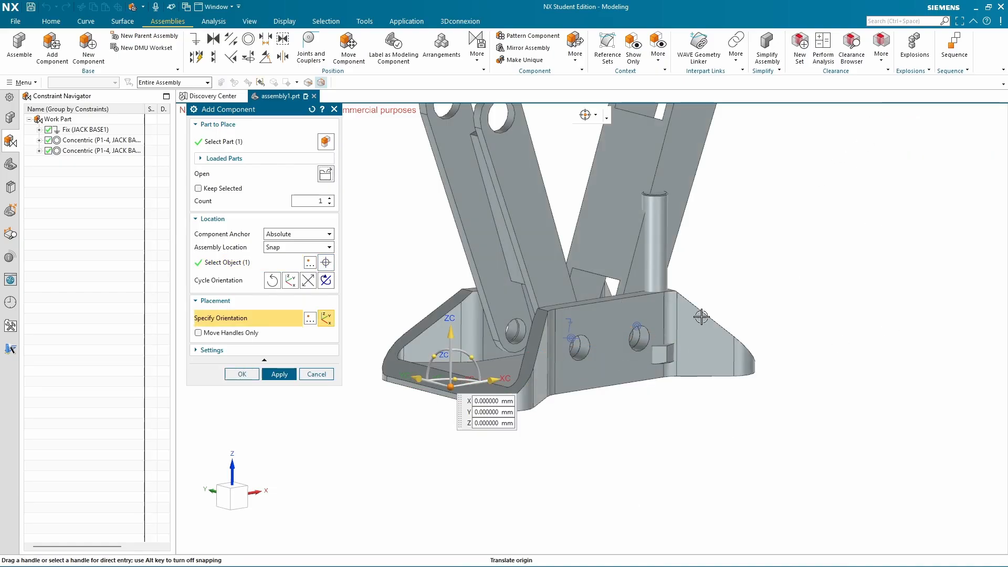
{"action": "left_click", "coordinate": [310, 280]}
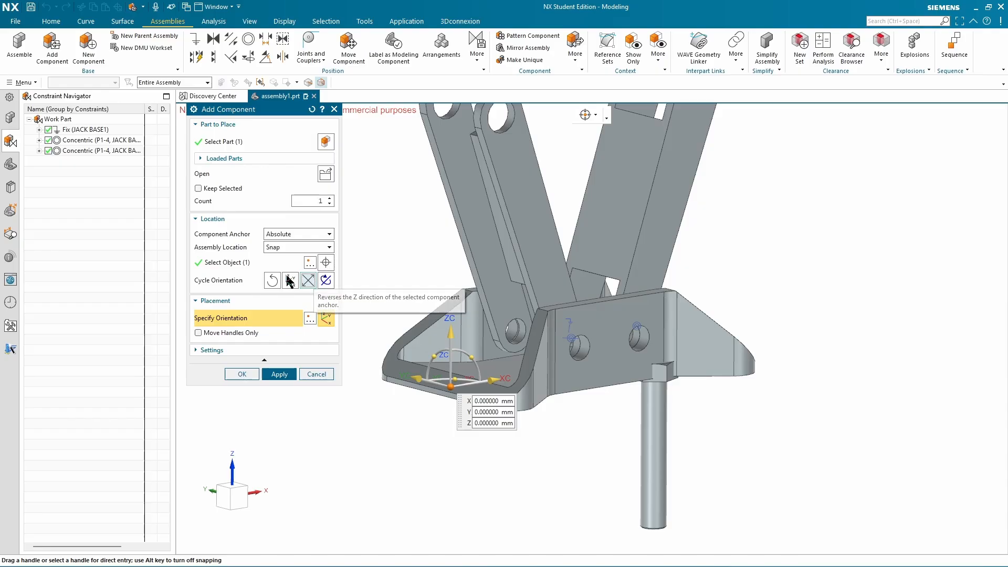
{"action": "left_click", "coordinate": [290, 281]}
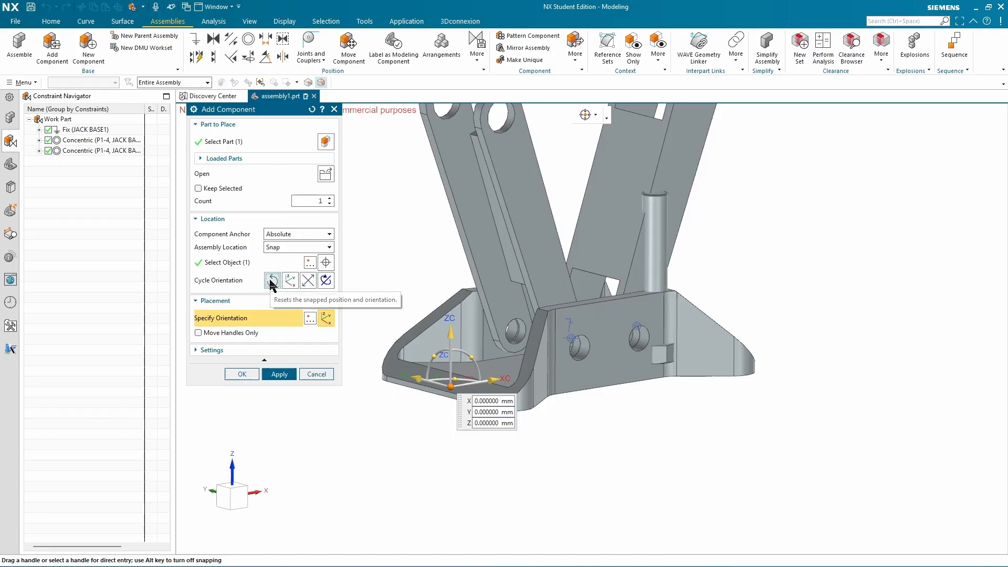
{"action": "left_click", "coordinate": [308, 281]}
{"action": "left_click", "coordinate": [308, 281]}
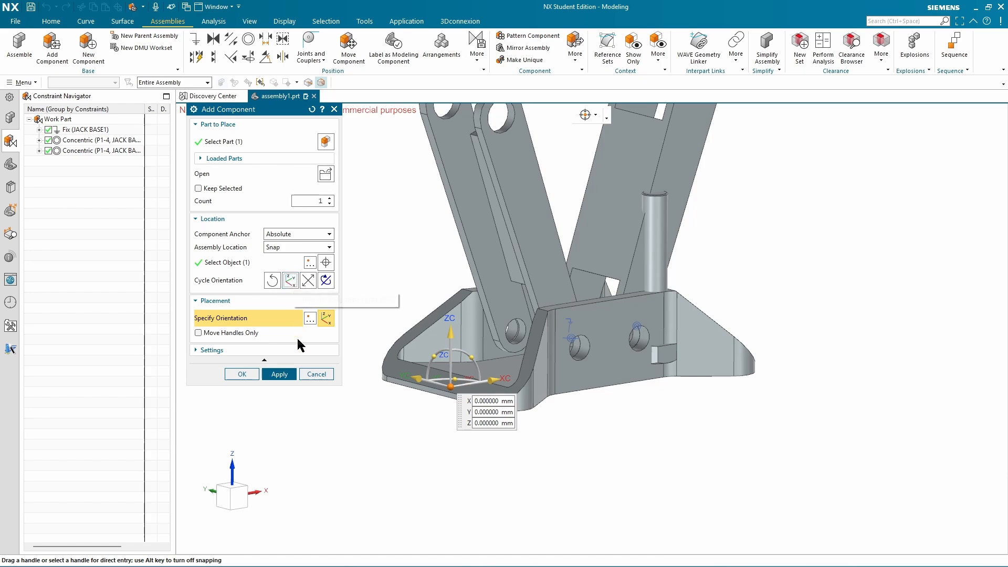
{"action": "left_click", "coordinate": [314, 374]}
Add P1-17.prt from the 61 Jack folder on the jack base's outer side face, at the hole farther from the origin, with its Z direction reversed
{"action": "left_click", "coordinate": [51, 44]}
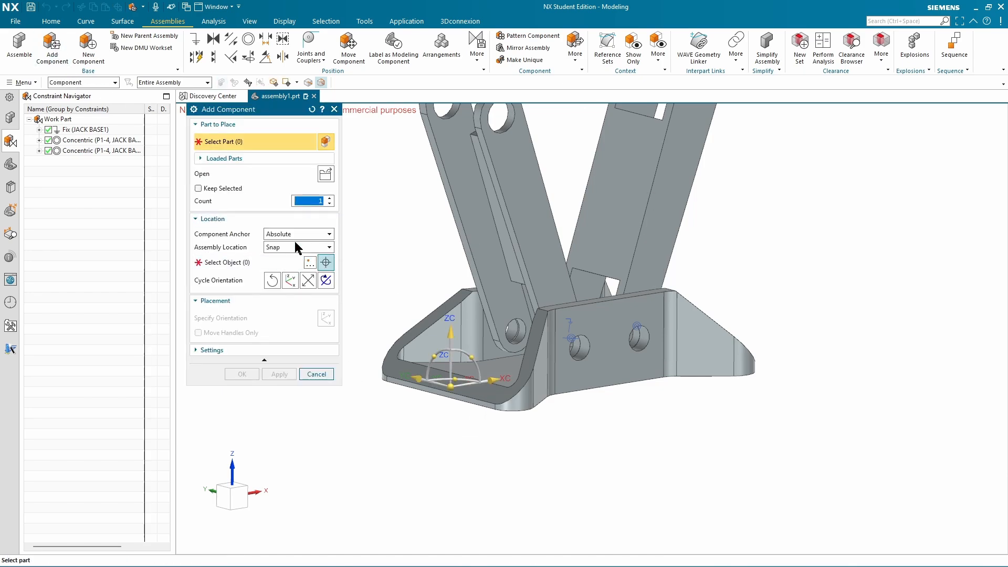
{"action": "left_click", "coordinate": [323, 176]}
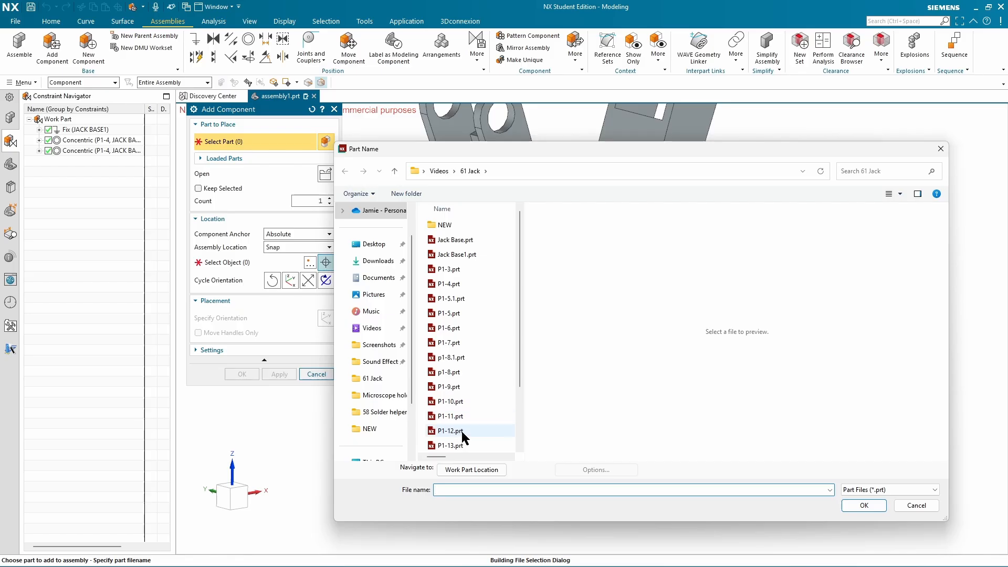
{"action": "scroll", "coordinate": [461, 431], "scroll_direction": "down", "scroll_amount": 1}
{"action": "left_click", "coordinate": [462, 431]}
{"action": "left_click", "coordinate": [861, 506]}
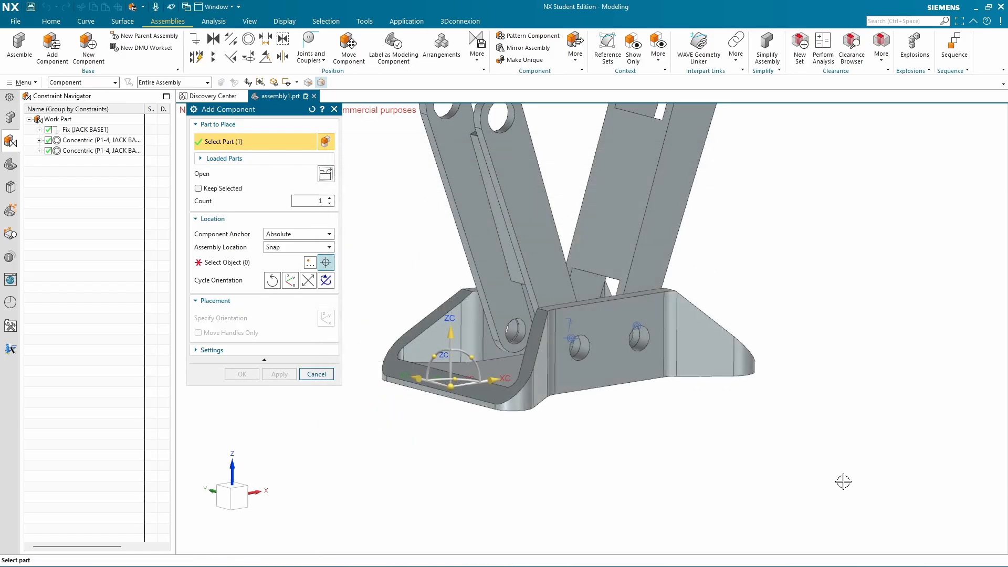
{"action": "left_click", "coordinate": [226, 263]}
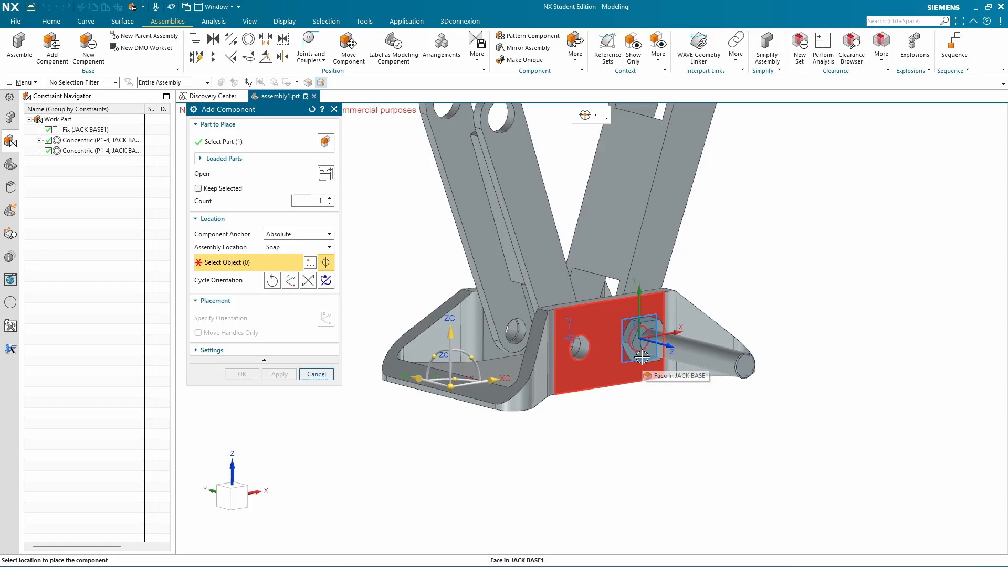
{"action": "mouse_move", "coordinate": [644, 362]}
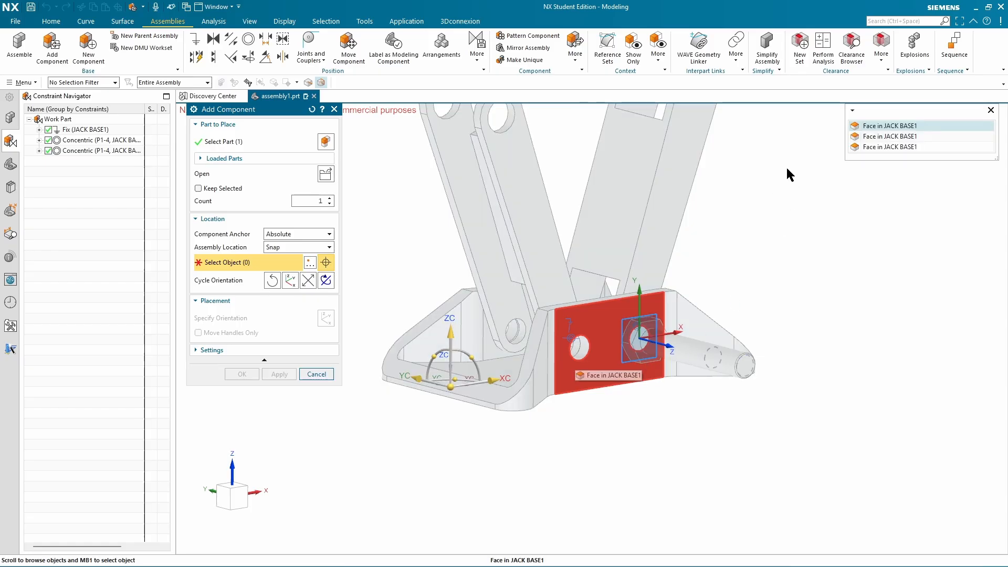
{"action": "left_click", "coordinate": [877, 126]}
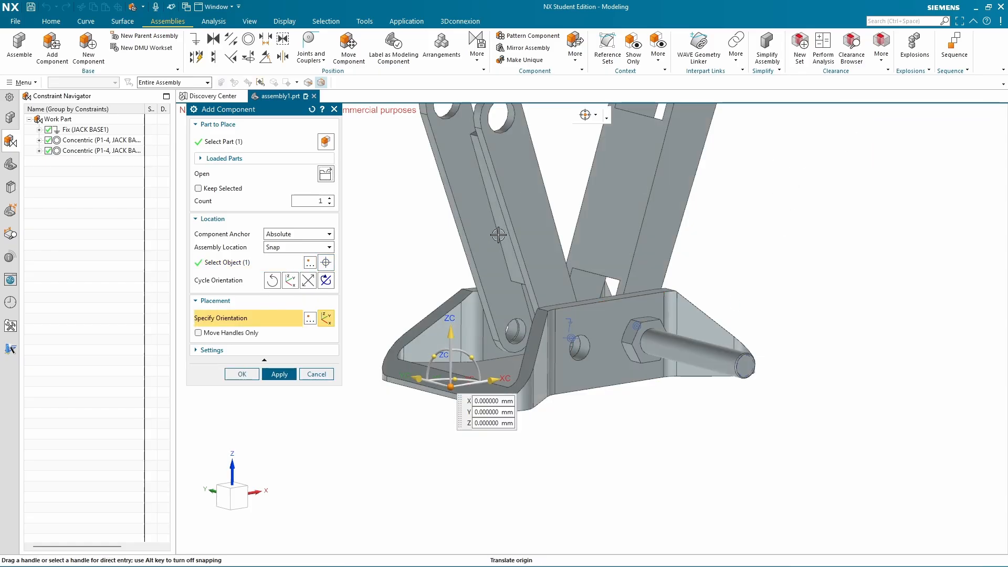
{"action": "left_click", "coordinate": [326, 281]}
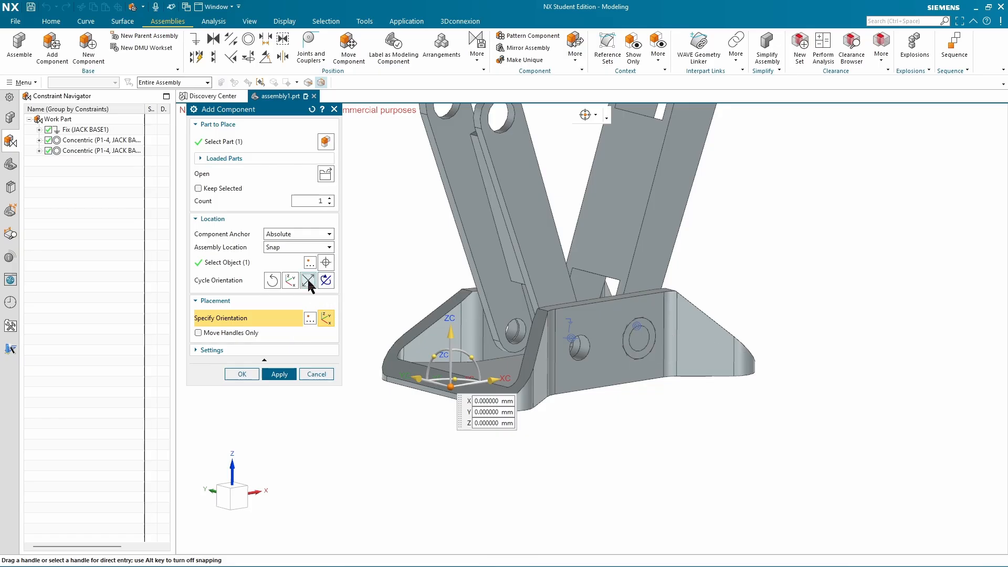
{"action": "left_click", "coordinate": [238, 375]}
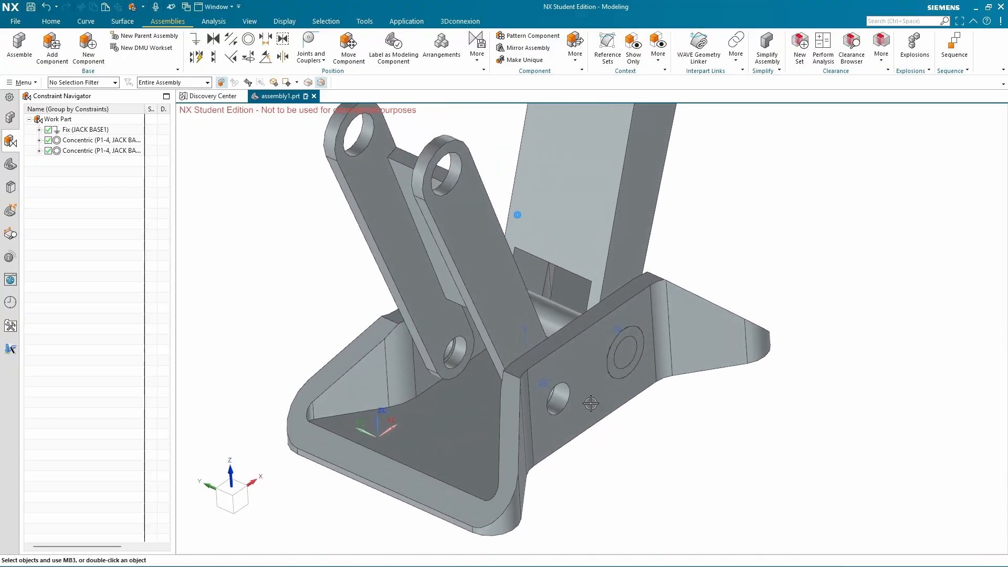
Move the P1-17 bolt -35 mm along its ZC axis with Move Component, pulling its head out of the jack base wall
{"action": "left_click", "coordinate": [614, 344]}
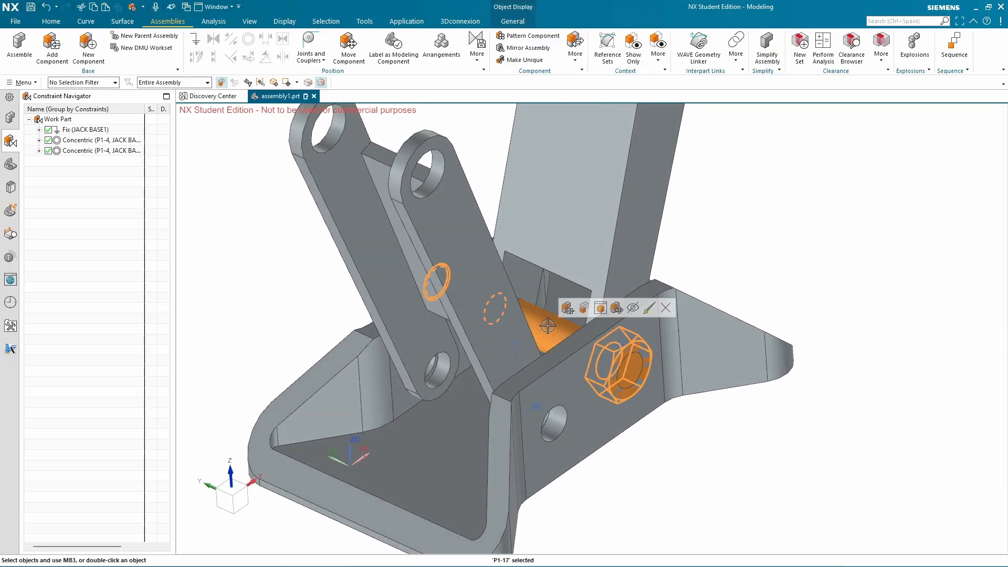
{"action": "left_click", "coordinate": [617, 308]}
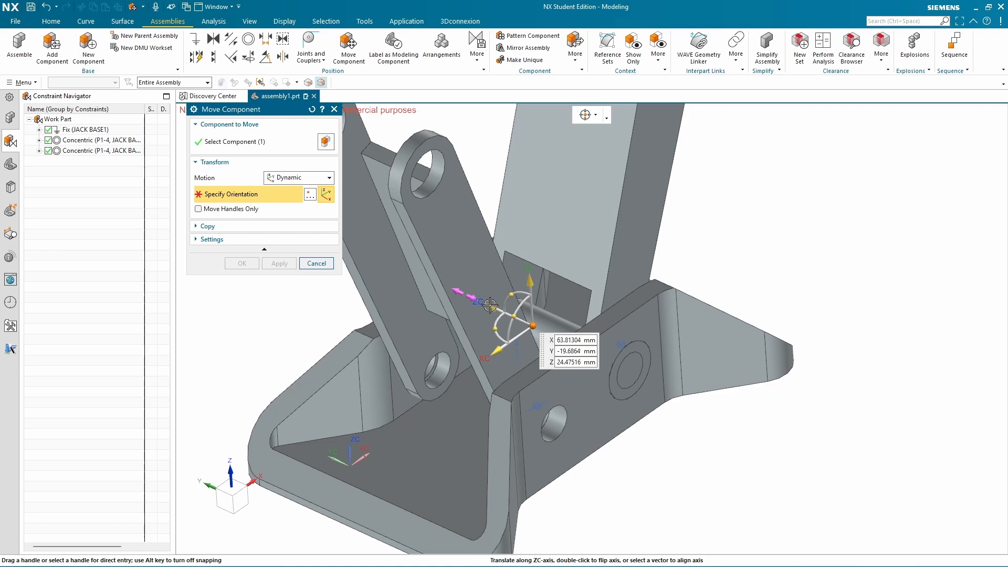
{"action": "left_click_drag", "start_coordinate": [564, 329], "coordinate": [652, 369]}
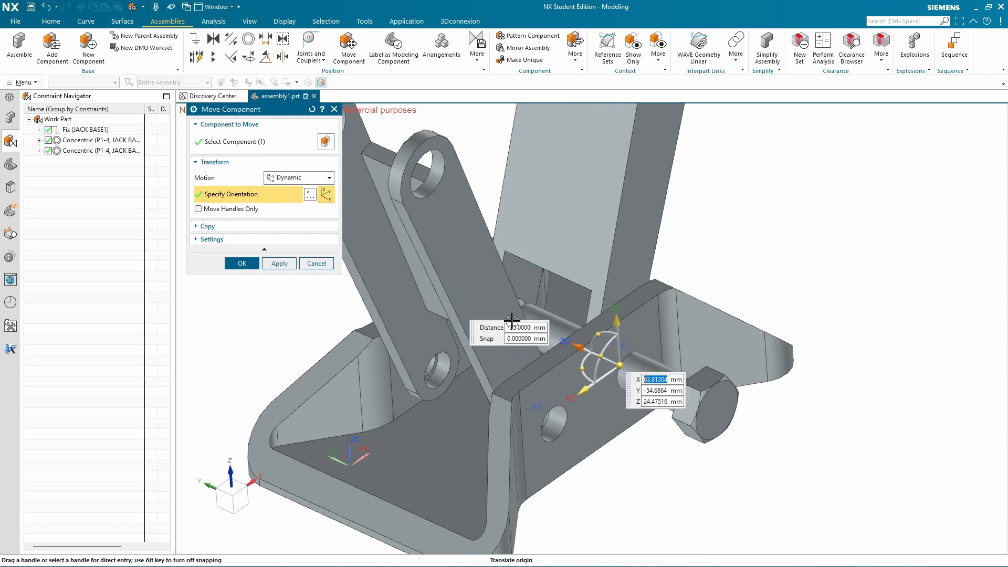
{"action": "left_click", "coordinate": [246, 262]}
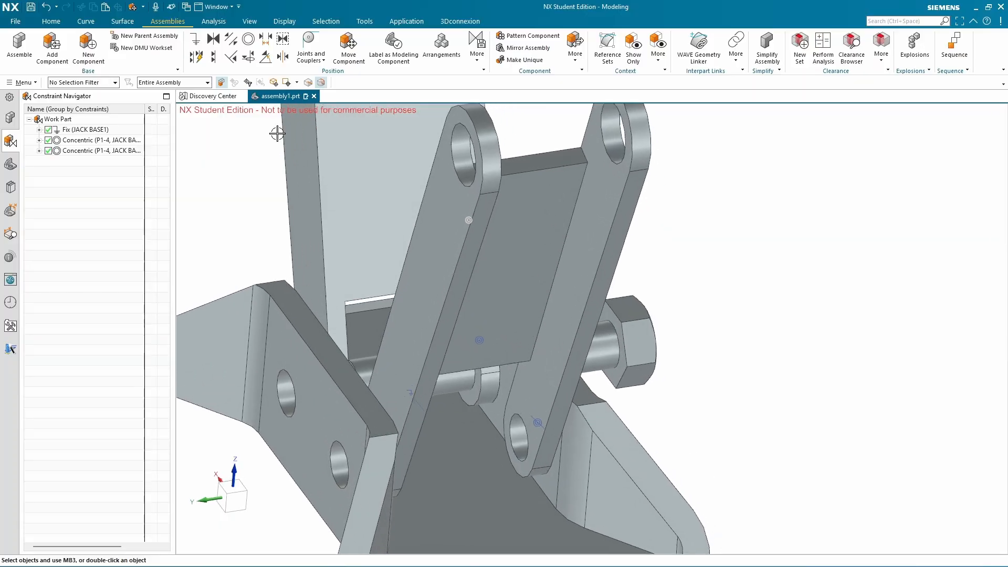
{"action": "middle_click_drag", "start_coordinate": [698, 362], "coordinate": [686, 382]}
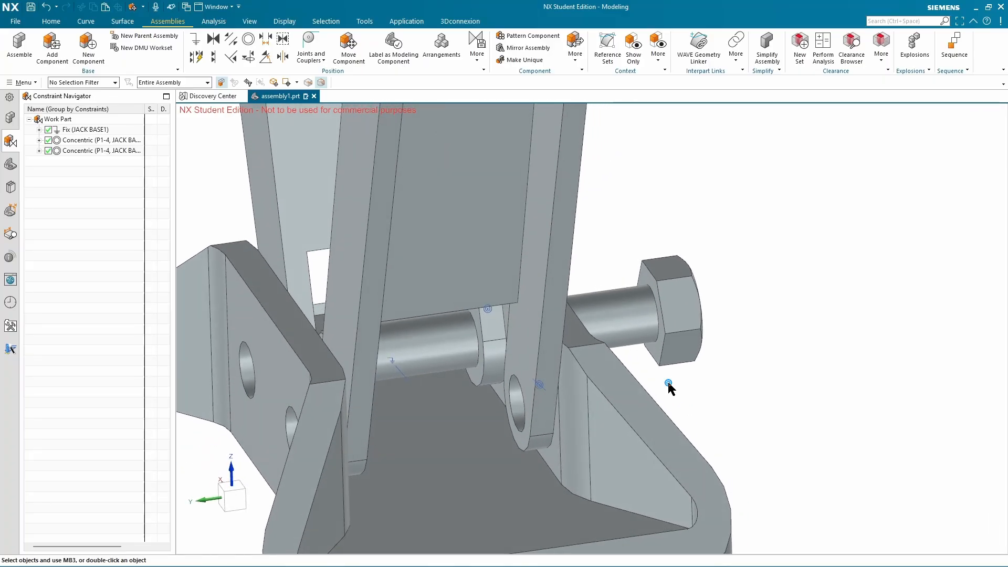
{"action": "mouse_move", "coordinate": [668, 388]}
{"action": "middle_mouse_down"}
{"action": "mouse_move", "coordinate": [671, 378]}
{"action": "mouse_move", "coordinate": [639, 375]}
{"action": "mouse_move", "coordinate": [669, 387]}
{"action": "middle_mouse_up"}
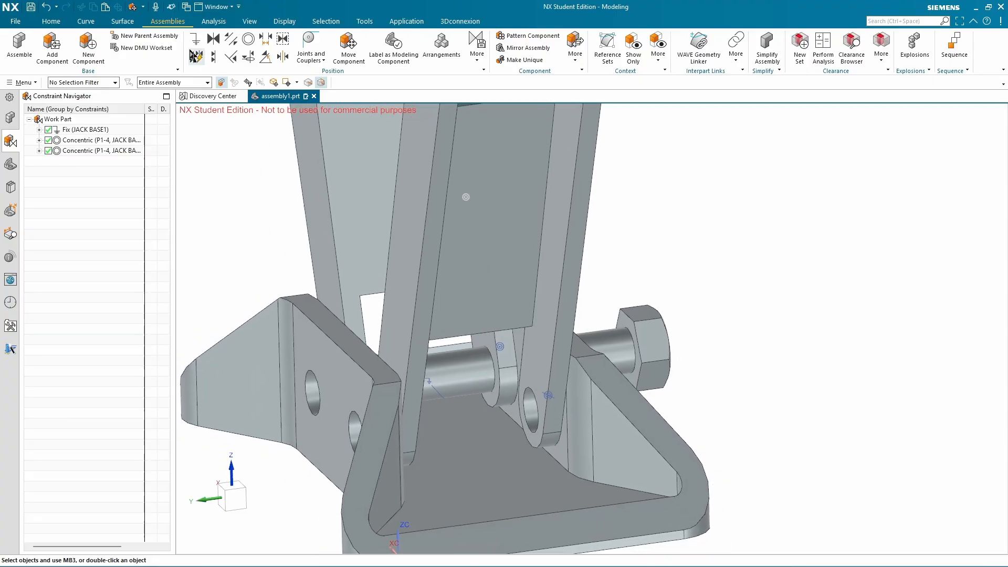
{"action": "scroll", "coordinate": [286, 137], "scroll_direction": "down", "scroll_amount": 3}
{"action": "scroll", "coordinate": [471, 304], "scroll_direction": "up", "scroll_amount": 2}
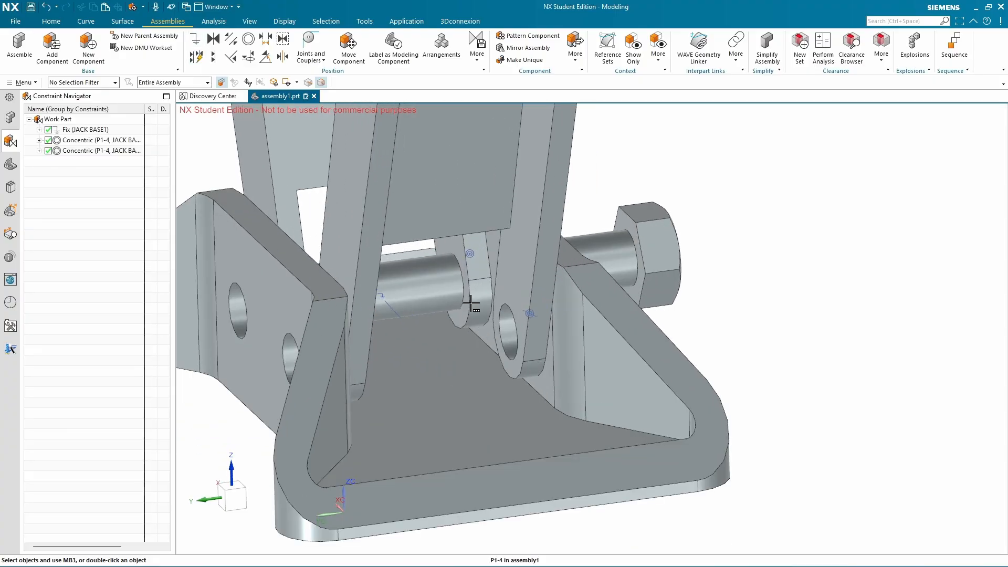
{"action": "scroll", "coordinate": [471, 303], "scroll_direction": "down", "scroll_amount": 1}
{"action": "scroll", "coordinate": [470, 303], "scroll_direction": "up", "scroll_amount": 4}
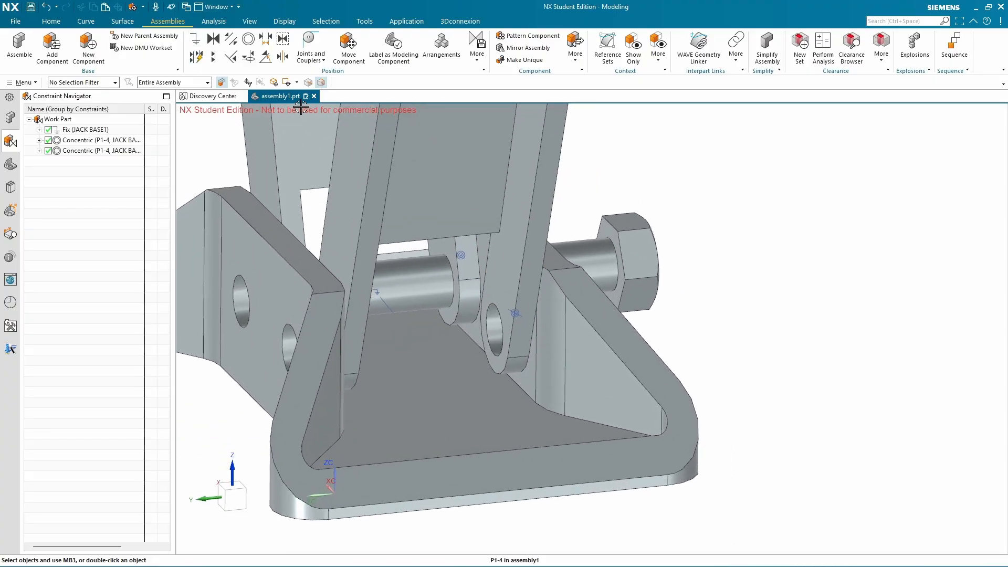
Constrain the pulled-out P1-17 bolt's under-head circle concentric with the jack base's outer hole edge farther from the origin
{"action": "left_click", "coordinate": [248, 40]}
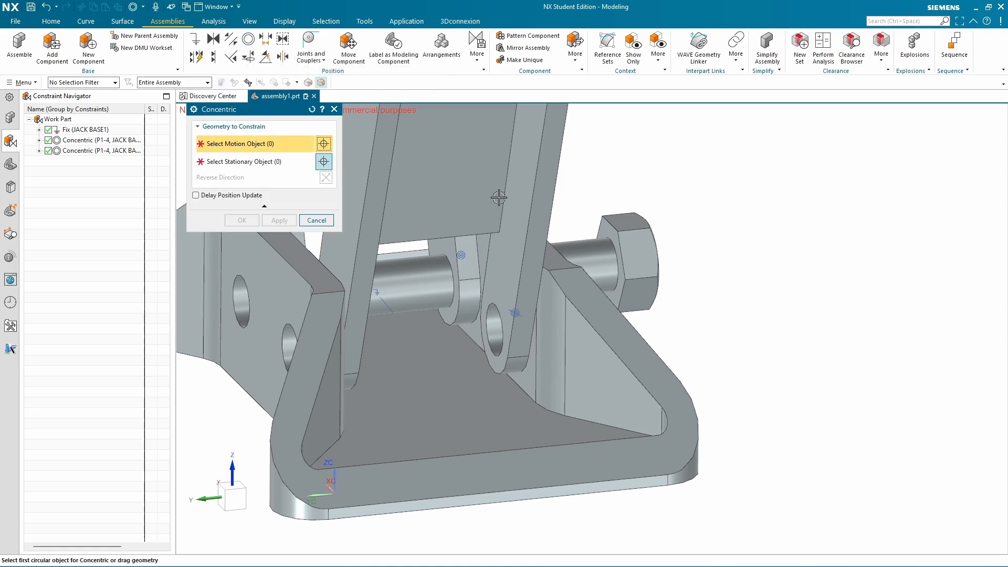
{"action": "left_click", "coordinate": [616, 246]}
{"action": "middle_click_drag", "start_coordinate": [616, 246], "coordinate": [654, 297]}
{"action": "left_click", "coordinate": [658, 298]}
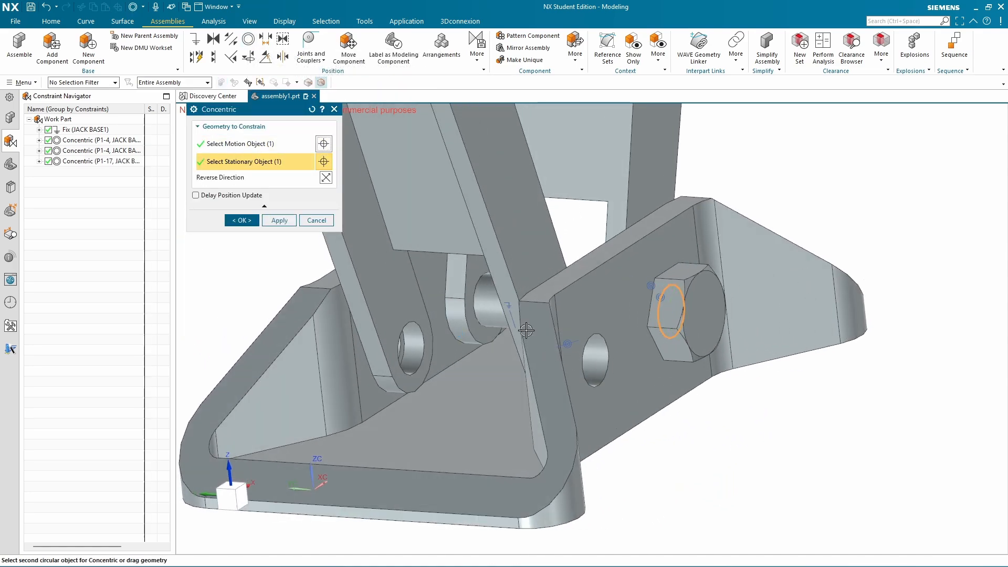
{"action": "left_click", "coordinate": [278, 220]}
{"action": "scroll", "coordinate": [394, 256], "scroll_direction": "down", "scroll_amount": 3}
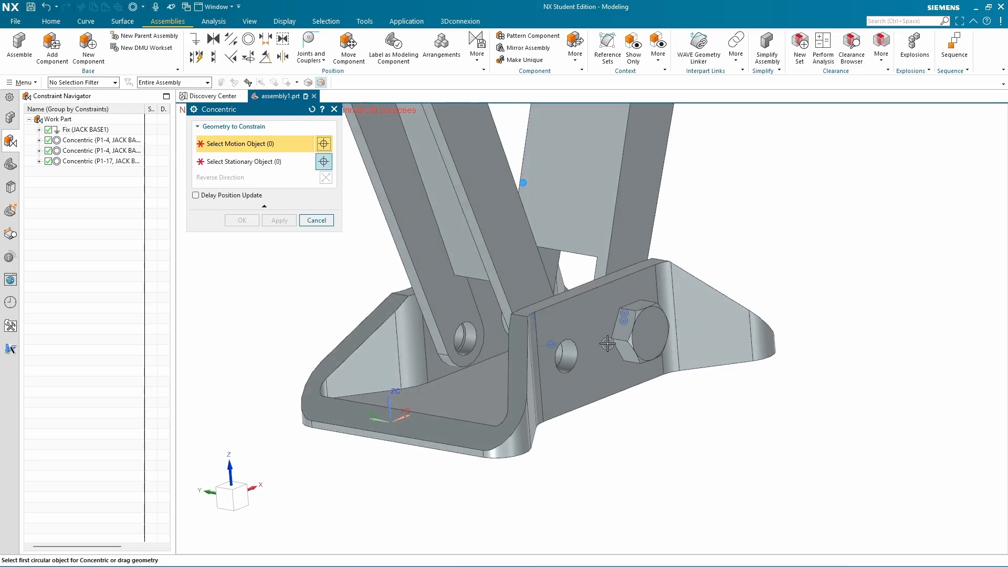
{"action": "left_click", "coordinate": [317, 220]}
Add a second P1-17.prt from the 61 Jack folder on the jack base's outer side face, at the hole nearer the origin
{"action": "left_click", "coordinate": [52, 45]}
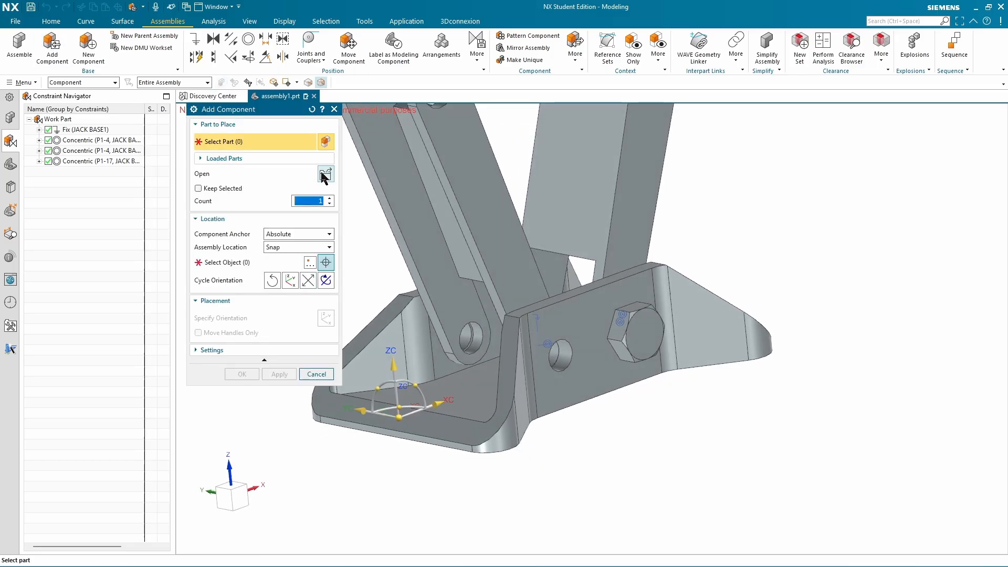
{"action": "left_click", "coordinate": [325, 173]}
{"action": "scroll", "coordinate": [462, 405], "scroll_direction": "down", "scroll_amount": 3}
{"action": "left_click", "coordinate": [450, 431]}
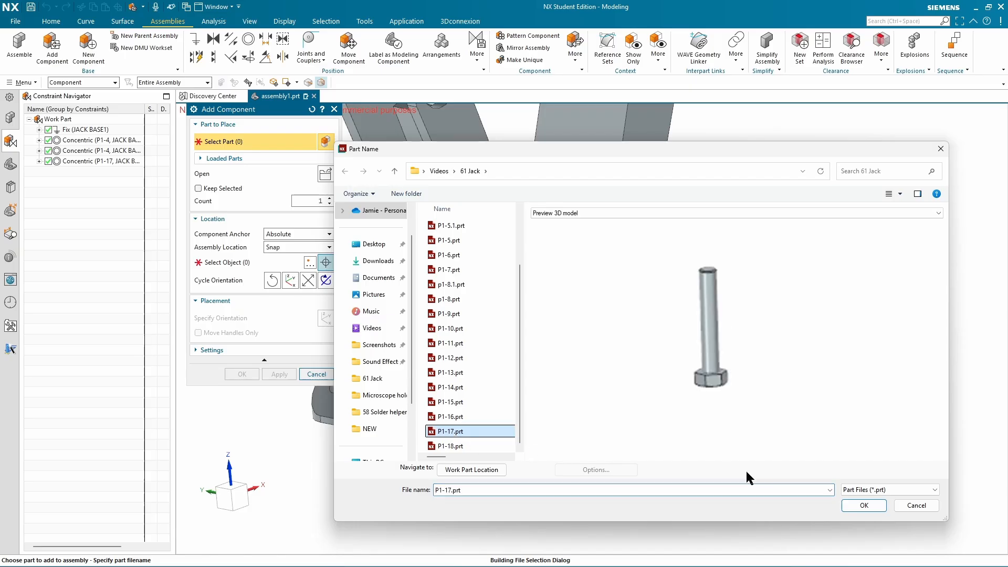
{"action": "left_click", "coordinate": [861, 506]}
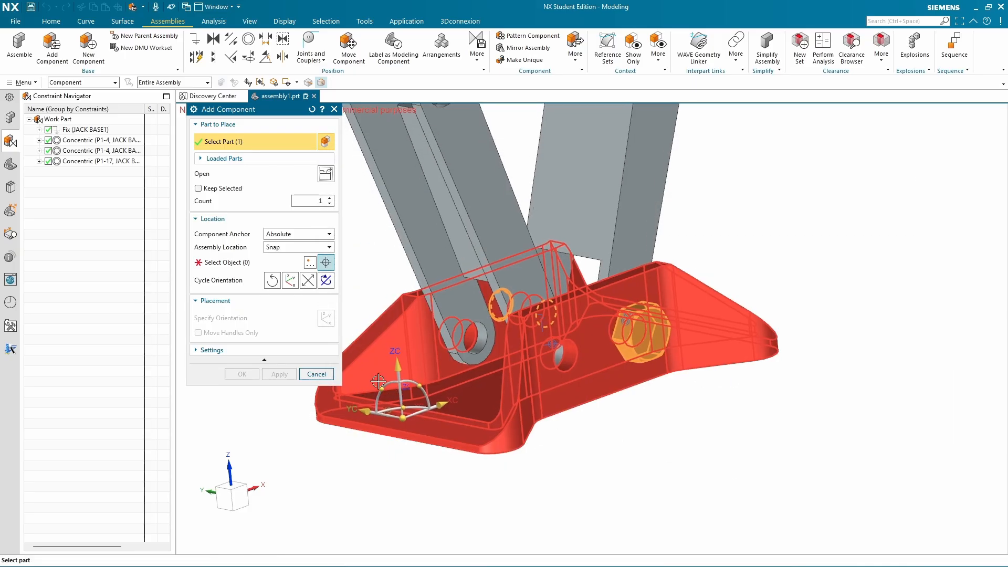
{"action": "scroll", "coordinate": [535, 352], "scroll_direction": "up", "scroll_amount": 1}
{"action": "left_click", "coordinate": [236, 262]}
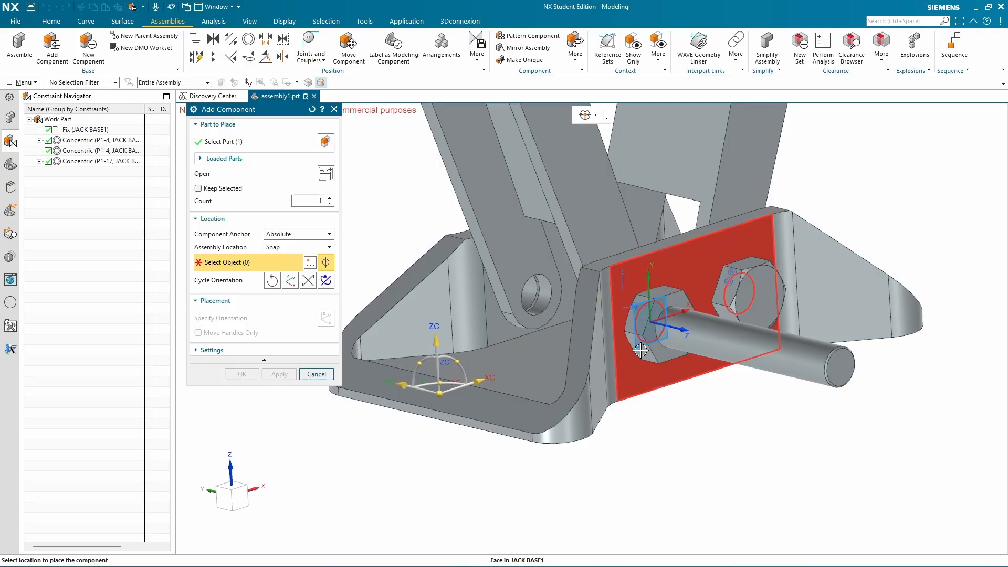
{"action": "left_click", "coordinate": [645, 342]}
{"action": "left_click", "coordinate": [243, 374]}
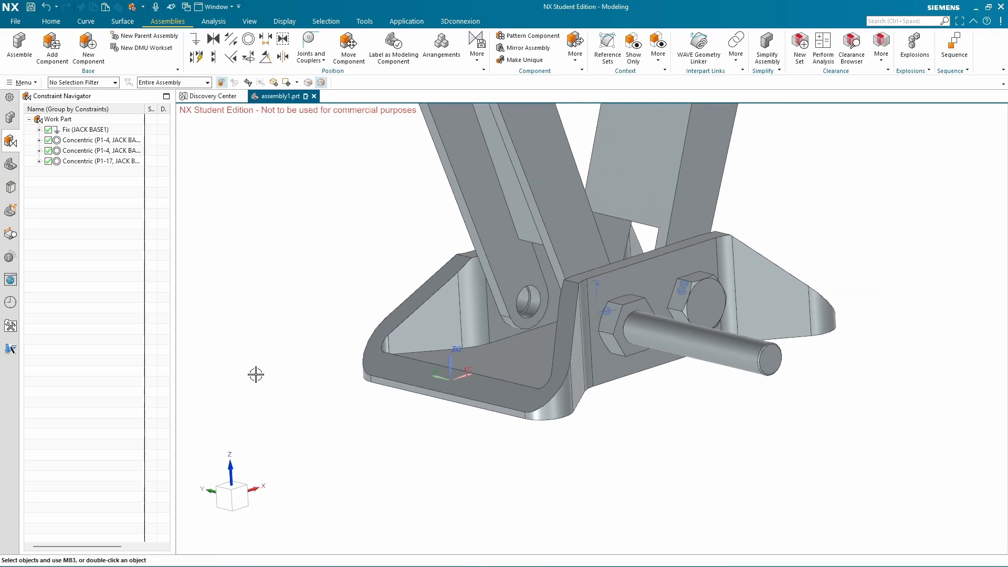
{"action": "double_click", "coordinate": [615, 335]}
{"action": "middle_click_drag", "start_coordinate": [683, 341], "coordinate": [732, 325]}
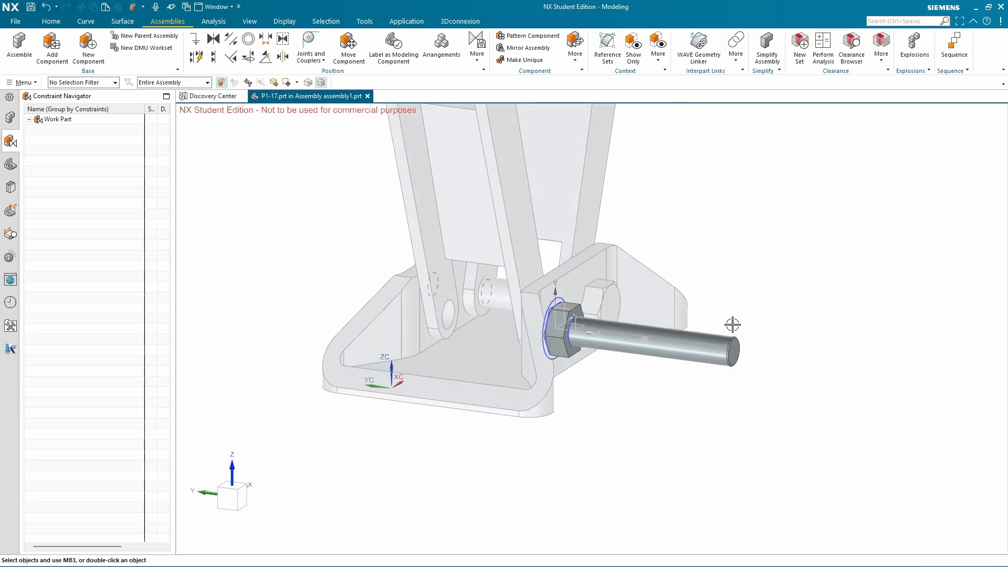
{"action": "middle_click_drag", "start_coordinate": [808, 317], "coordinate": [841, 302]}
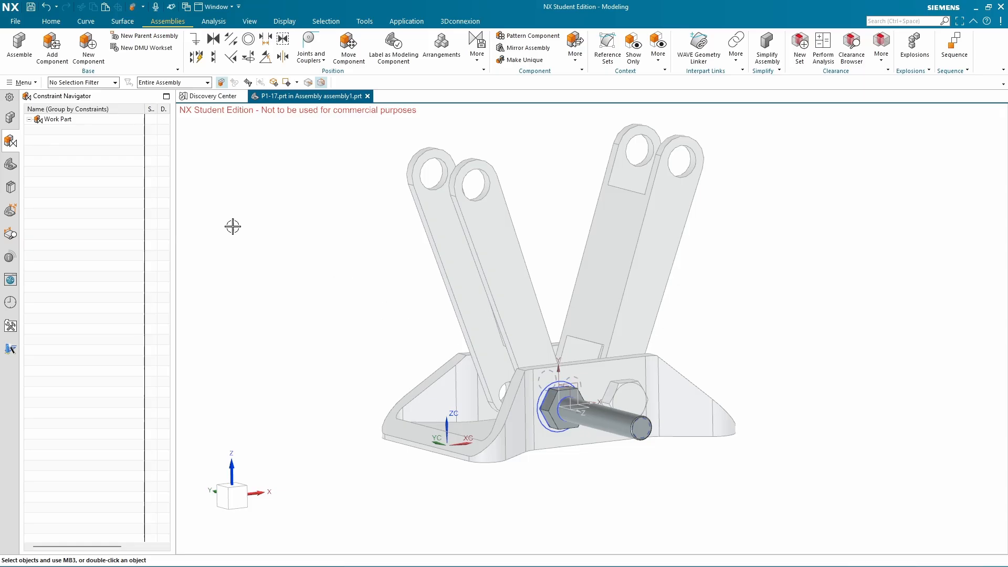
{"action": "left_click", "coordinate": [11, 119]}
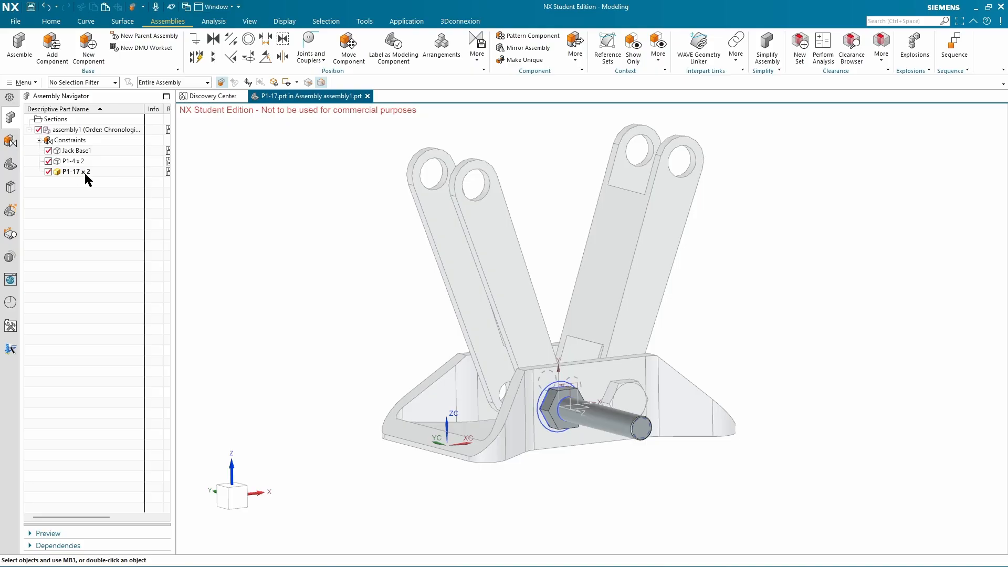
{"action": "double_click", "coordinate": [66, 131]}
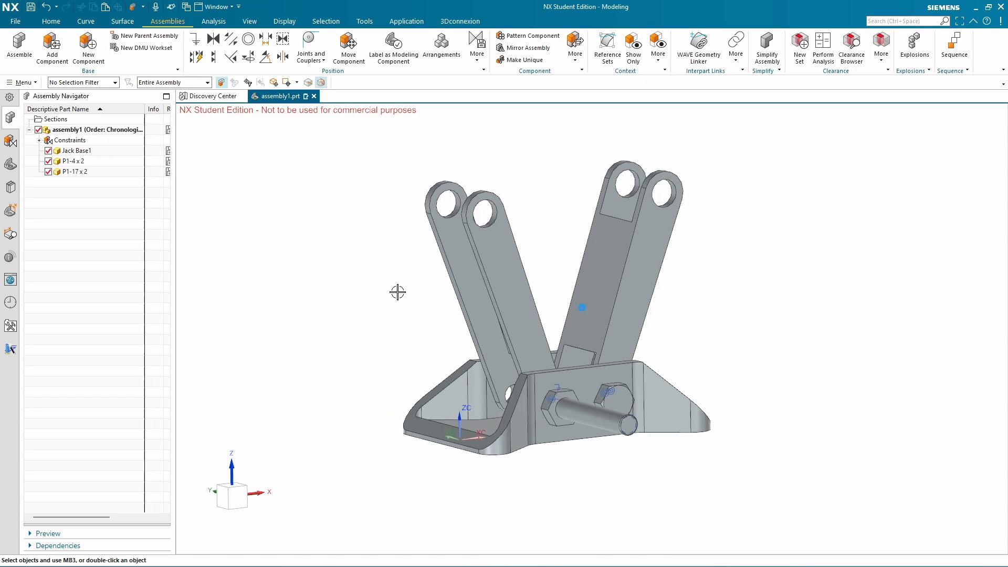
Flip the second P1-17 bolt end for end about its XC axis with Move Component, pointing its shaft toward the jack base
{"action": "scroll", "coordinate": [581, 383], "scroll_direction": "up", "scroll_amount": 2}
{"action": "left_click", "coordinate": [581, 382]}
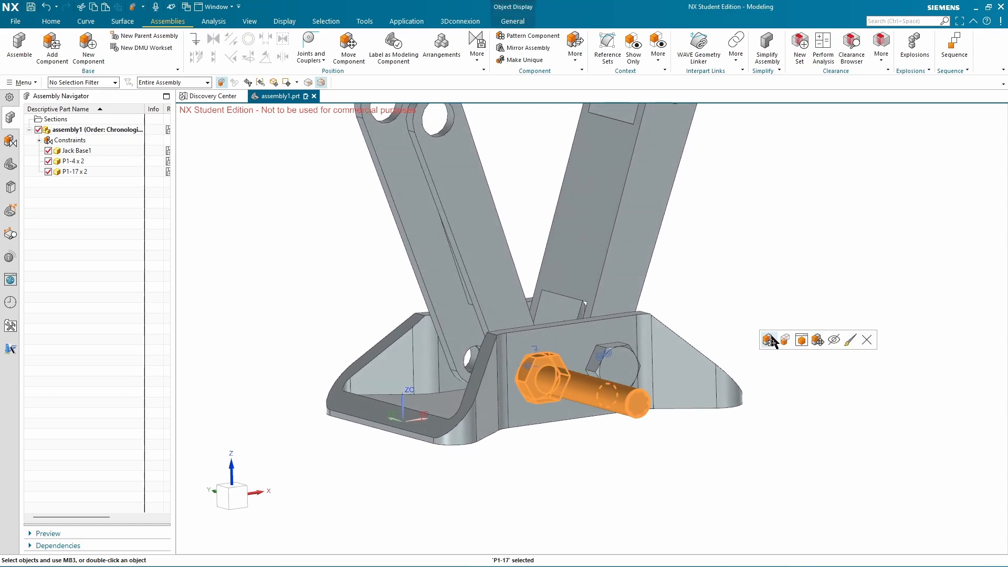
{"action": "scroll", "coordinate": [580, 399], "scroll_direction": "down", "scroll_amount": 2}
{"action": "middle_click_drag", "start_coordinate": [352, 249], "coordinate": [338, 249], "text": "shift"}
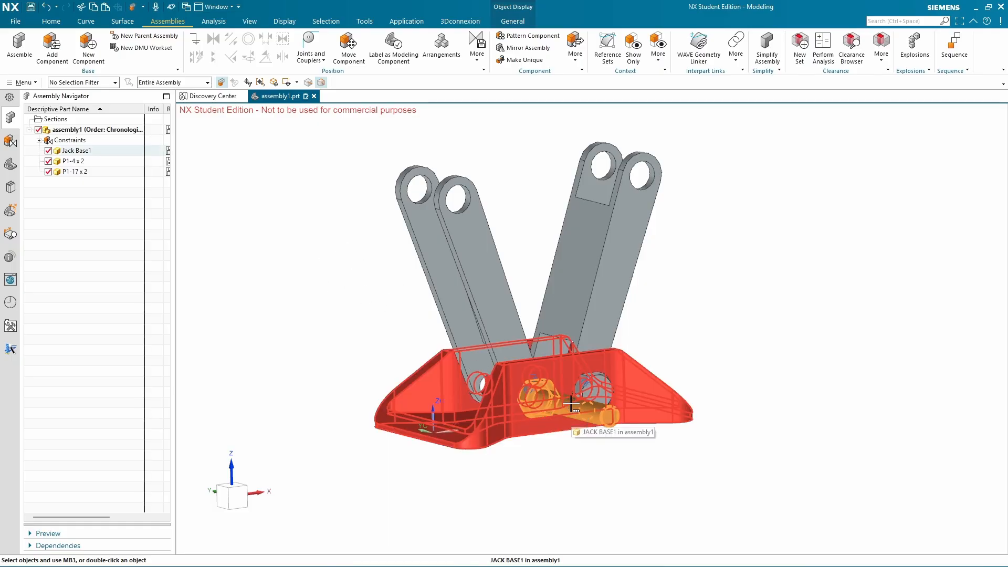
{"action": "key", "text": "Escape"}
{"action": "middle_click_drag", "start_coordinate": [577, 402], "coordinate": [625, 354]}
{"action": "left_click", "coordinate": [625, 353]}
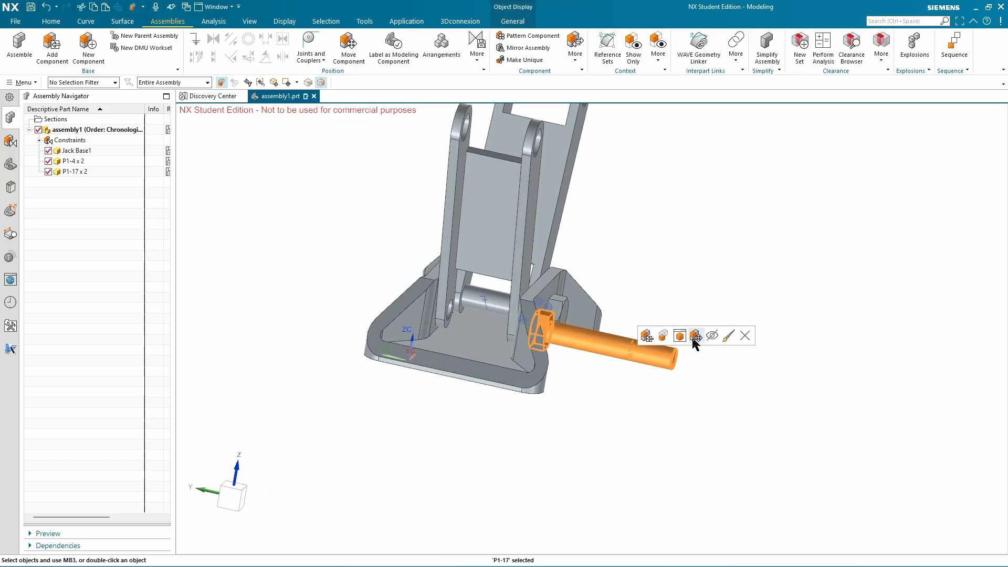
{"action": "left_click", "coordinate": [695, 336]}
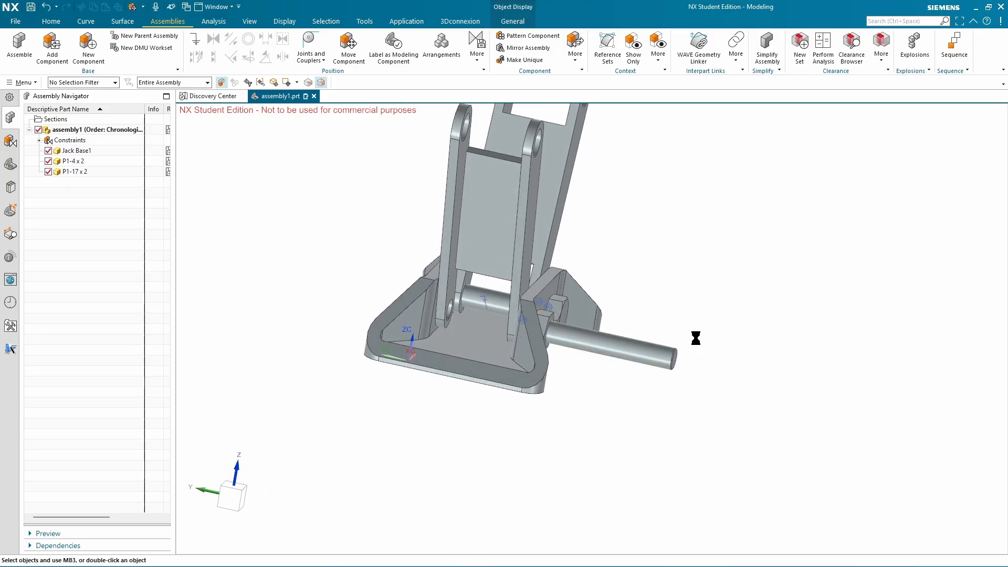
{"action": "middle_click_drag", "start_coordinate": [728, 347], "coordinate": [662, 342]}
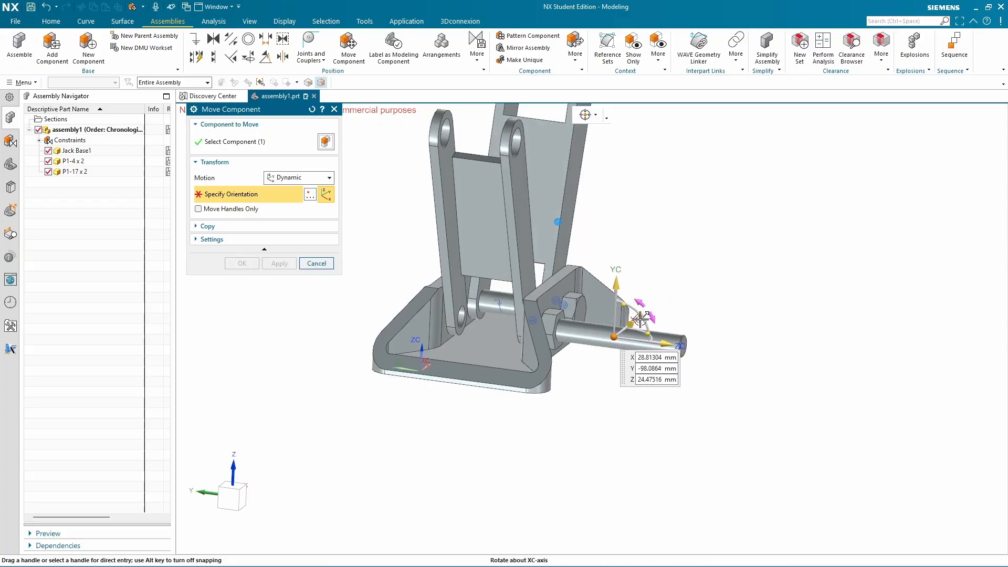
{"action": "left_click_drag", "start_coordinate": [640, 318], "coordinate": [447, 411]}
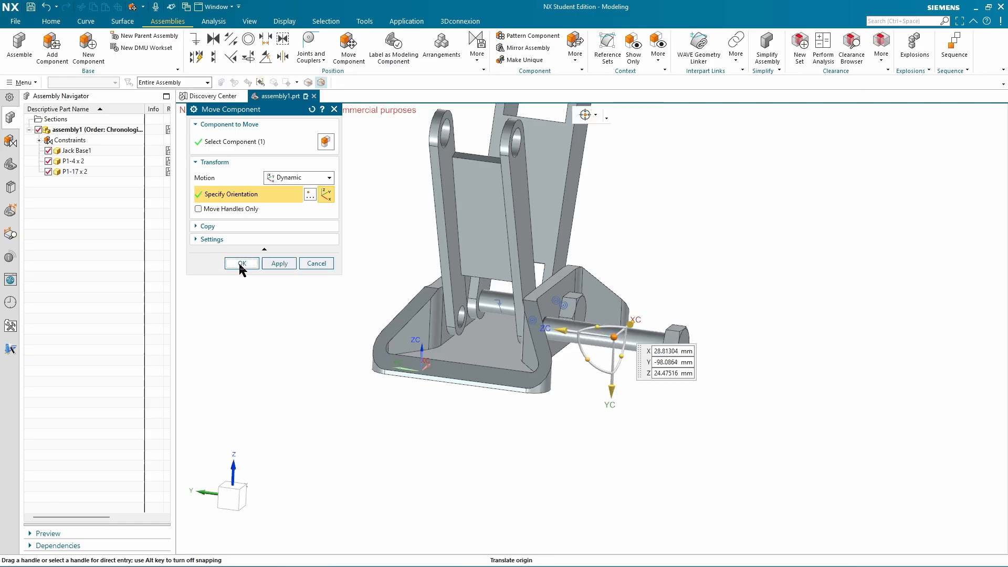
{"action": "left_click", "coordinate": [242, 264]}
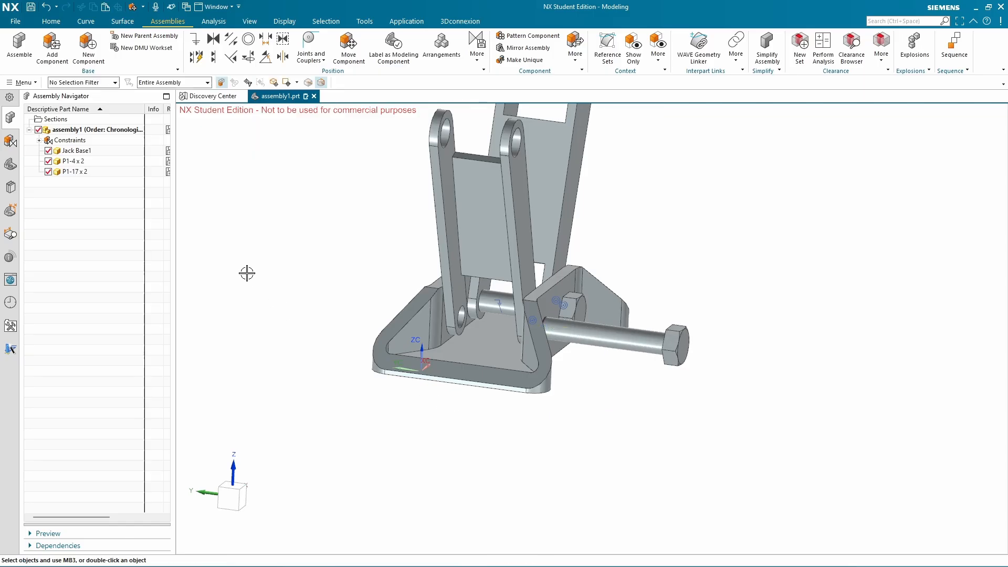
Constrain the second P1-17 bolt's under-head circle concentric with the jack base's outer hole edge nearer the origin
{"action": "left_click", "coordinate": [249, 38]}
{"action": "scroll", "coordinate": [722, 291], "scroll_direction": "up", "scroll_amount": 3}
{"action": "scroll", "coordinate": [722, 291], "scroll_direction": "up", "scroll_amount": 1}
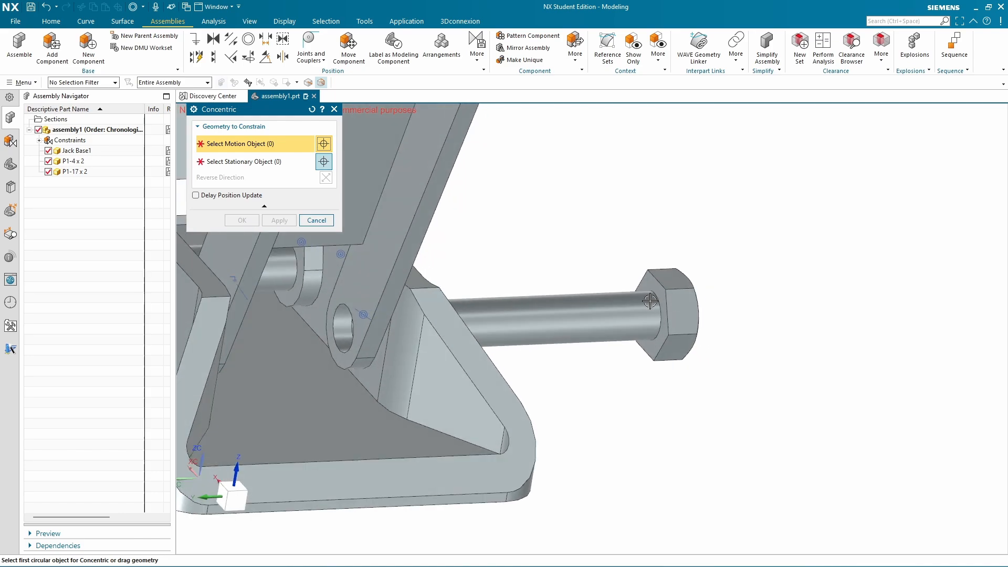
{"action": "left_click", "coordinate": [658, 300]}
{"action": "middle_click_drag", "start_coordinate": [658, 299], "coordinate": [475, 293]}
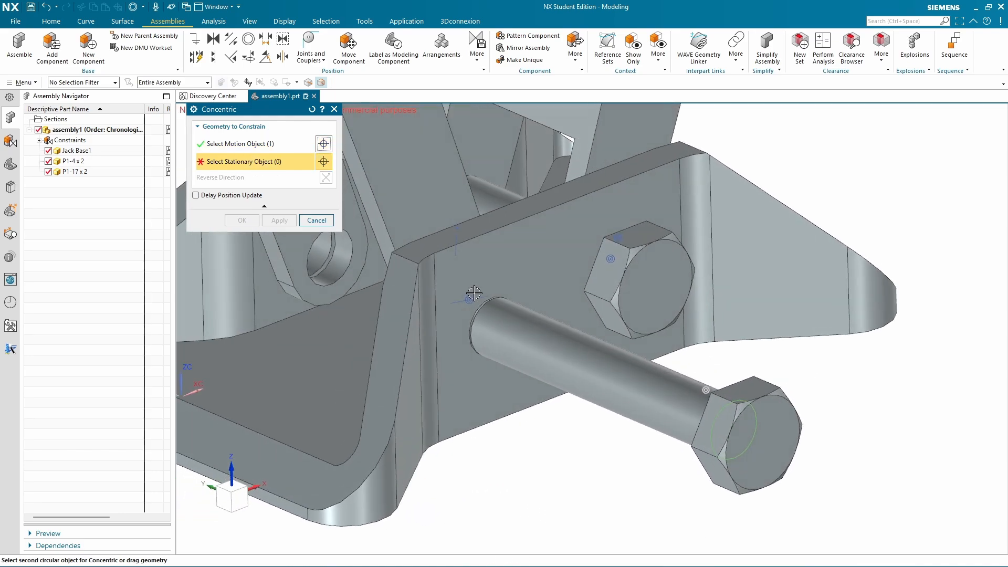
{"action": "scroll", "coordinate": [477, 304], "scroll_direction": "up", "scroll_amount": 8}
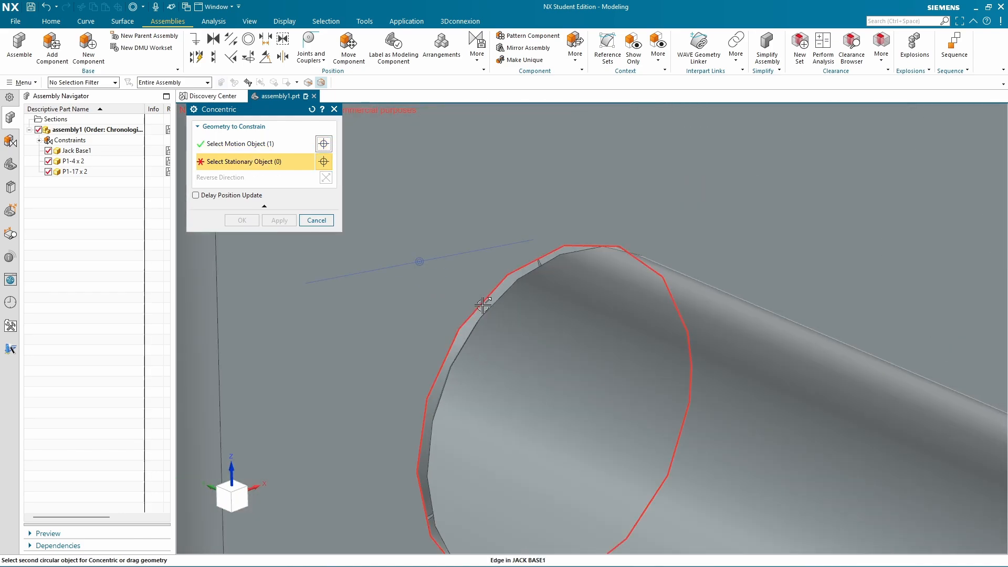
{"action": "left_click", "coordinate": [483, 304]}
{"action": "left_click", "coordinate": [241, 220]}
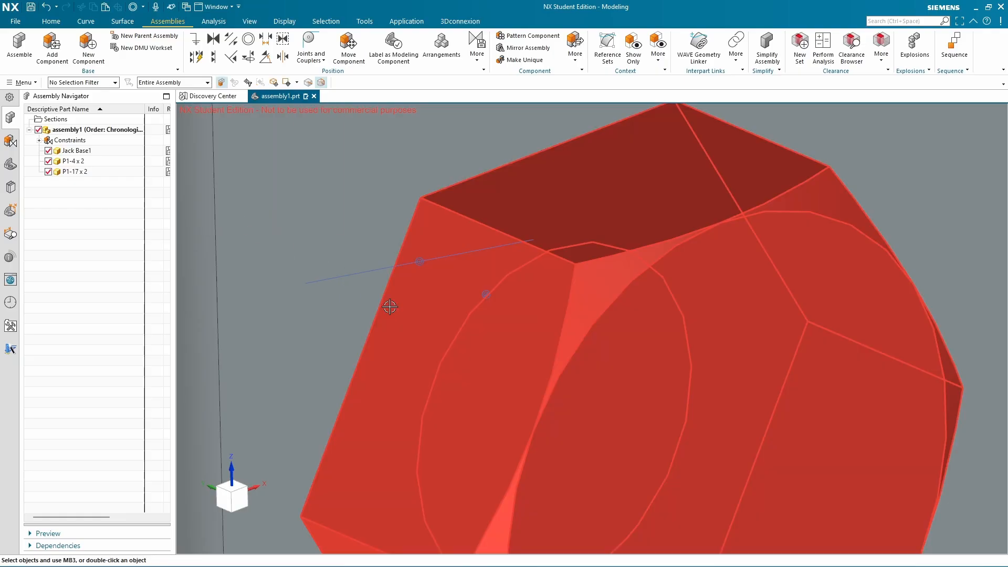
Save the assembly1 part file with both bolts in place
{"action": "scroll", "coordinate": [744, 286], "scroll_direction": "down", "scroll_amount": 10}
{"action": "middle_click_drag", "start_coordinate": [744, 286], "coordinate": [380, 200]}
{"action": "scroll", "coordinate": [260, 198], "scroll_direction": "up", "scroll_amount": 1}
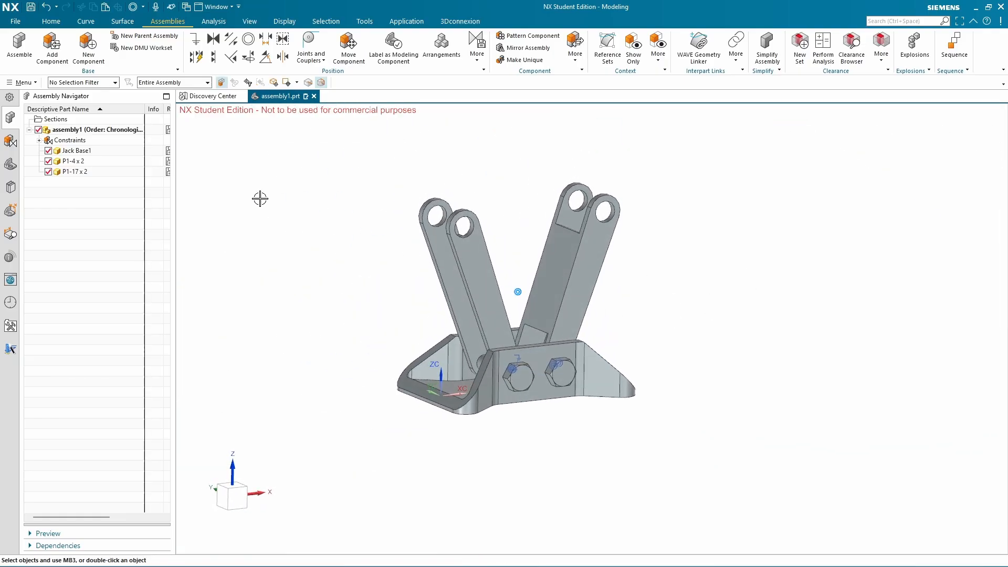
{"action": "left_click", "coordinate": [32, 8]}
{"action": "left_click", "coordinate": [539, 232]}
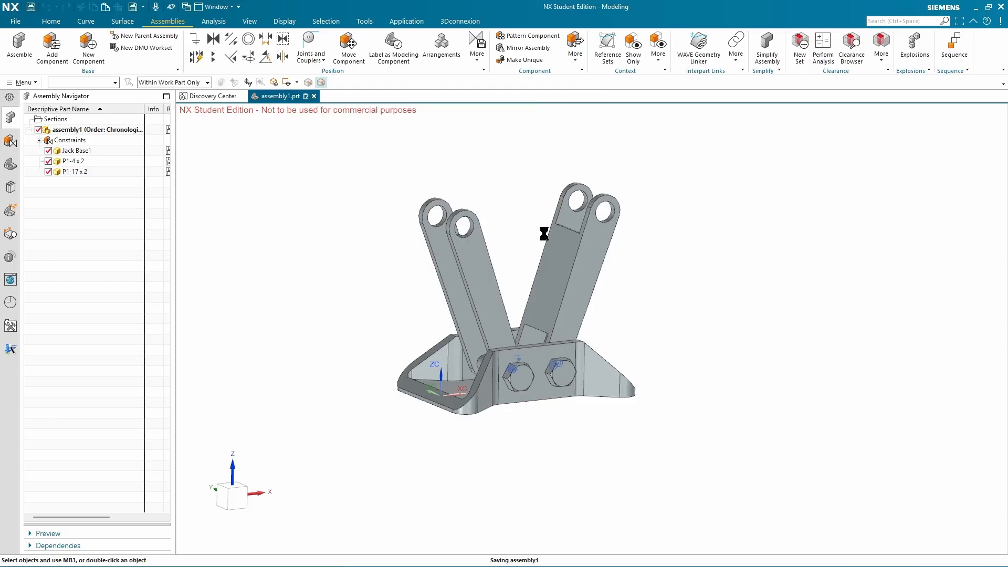
{"action": "scroll", "coordinate": [509, 301], "scroll_direction": "down", "scroll_amount": 1}
{"action": "middle_click_drag", "start_coordinate": [706, 301], "coordinate": [666, 295]}
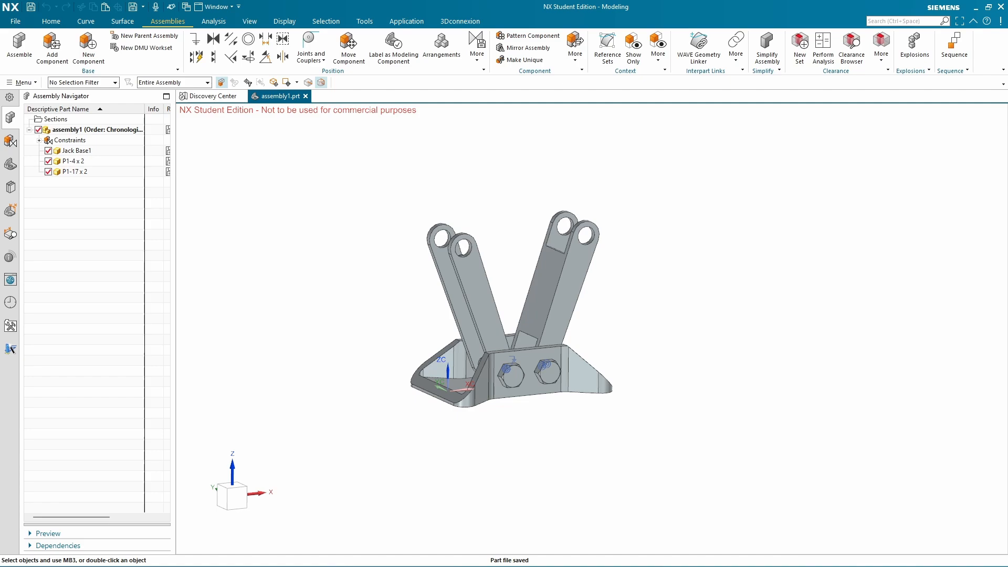
Switch to Project 1.pdf in Foxit PDF Reader and examine the Car Jack exploded view, its parts list and the dimensioned part drawings
{"action": "left_click_drag", "start_coordinate": [1007, 32], "coordinate": [847, 61]}
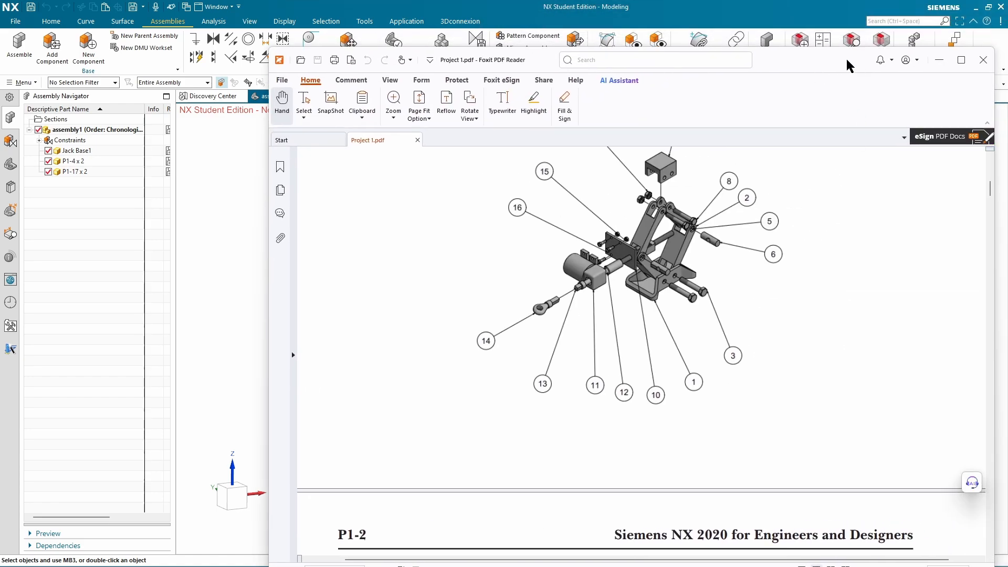
{"action": "scroll", "coordinate": [808, 240], "scroll_direction": "up", "scroll_amount": 6, "text": "ctrl"}
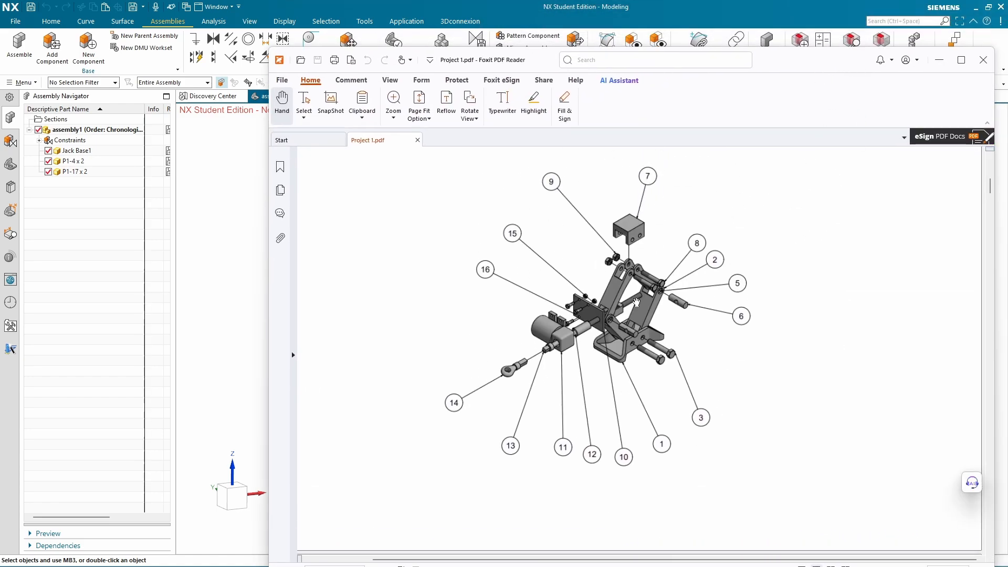
{"action": "scroll", "coordinate": [873, 301], "scroll_direction": "down", "scroll_amount": 3, "text": "ctrl"}
{"action": "scroll", "coordinate": [772, 335], "scroll_direction": "up", "scroll_amount": 2, "text": "ctrl"}
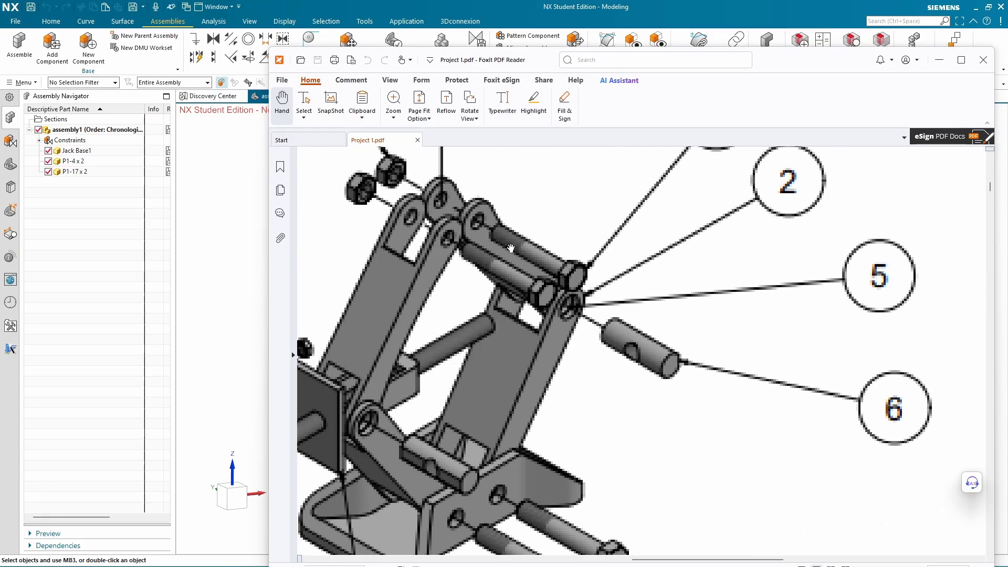
{"action": "scroll", "coordinate": [510, 247], "scroll_direction": "down", "scroll_amount": 2, "text": "ctrl"}
{"action": "mouse_move", "coordinate": [860, 274]}
{"action": "left_mouse_down"}
{"action": "mouse_move", "coordinate": [839, 297]}
{"action": "mouse_move", "coordinate": [845, 284]}
{"action": "left_mouse_up"}
{"action": "scroll", "coordinate": [801, 286], "scroll_direction": "down", "scroll_amount": 2, "text": "ctrl"}
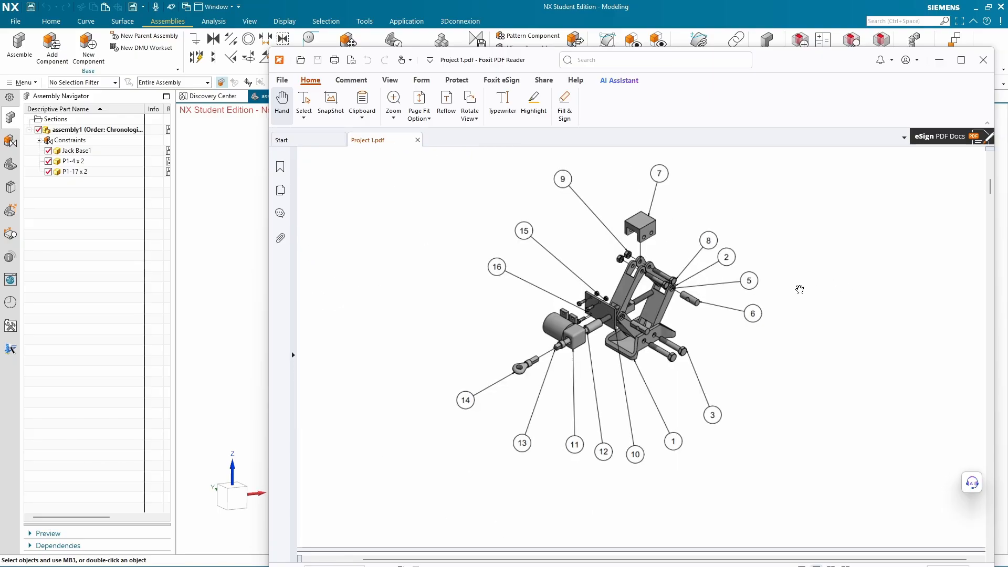
{"action": "scroll", "coordinate": [787, 357], "scroll_direction": "down", "scroll_amount": 2}
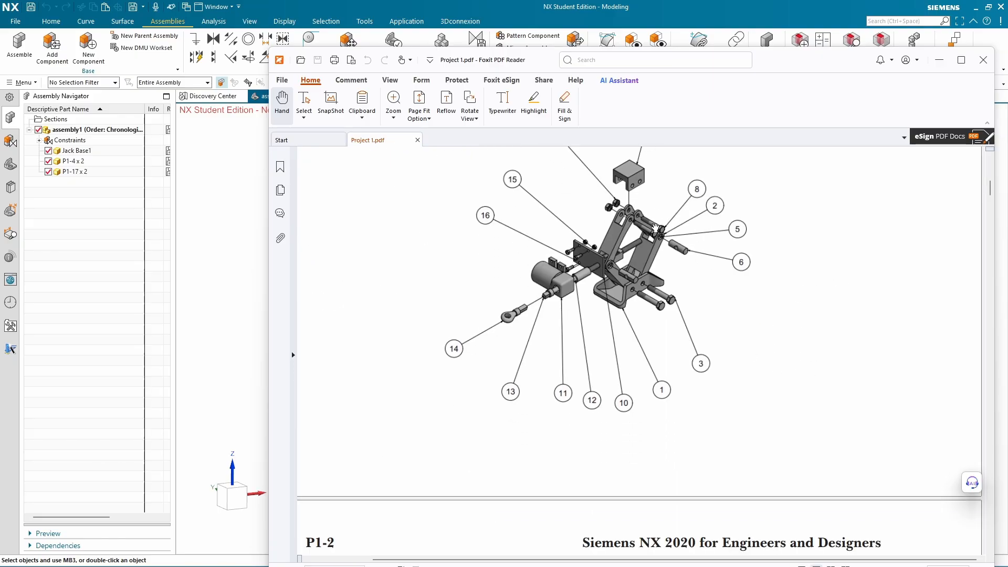
{"action": "scroll", "coordinate": [655, 300], "scroll_direction": "down", "scroll_amount": 3, "text": "ctrl"}
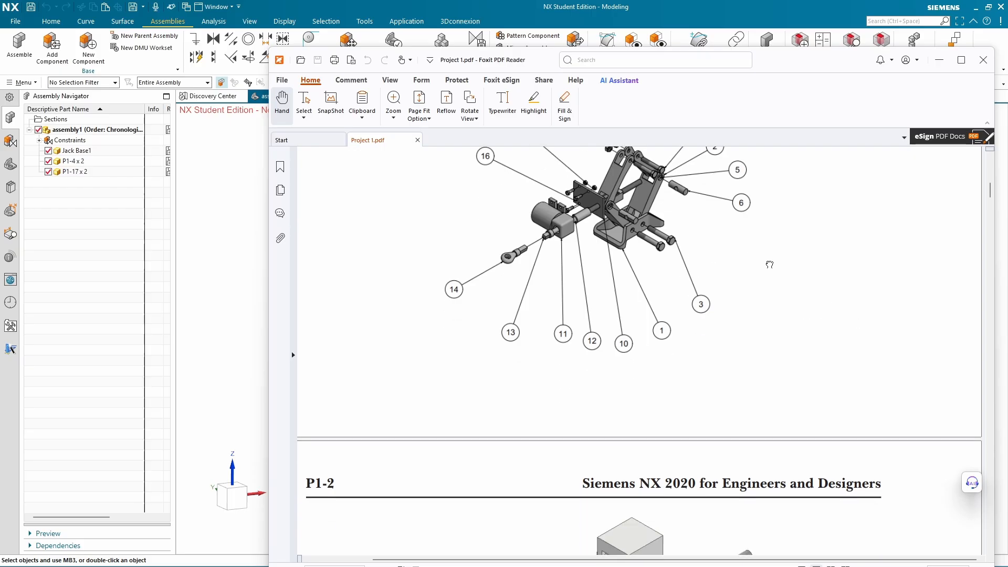
{"action": "scroll", "coordinate": [776, 353], "scroll_direction": "down", "scroll_amount": 5}
{"action": "scroll", "coordinate": [729, 361], "scroll_direction": "up", "scroll_amount": 3, "text": "ctrl"}
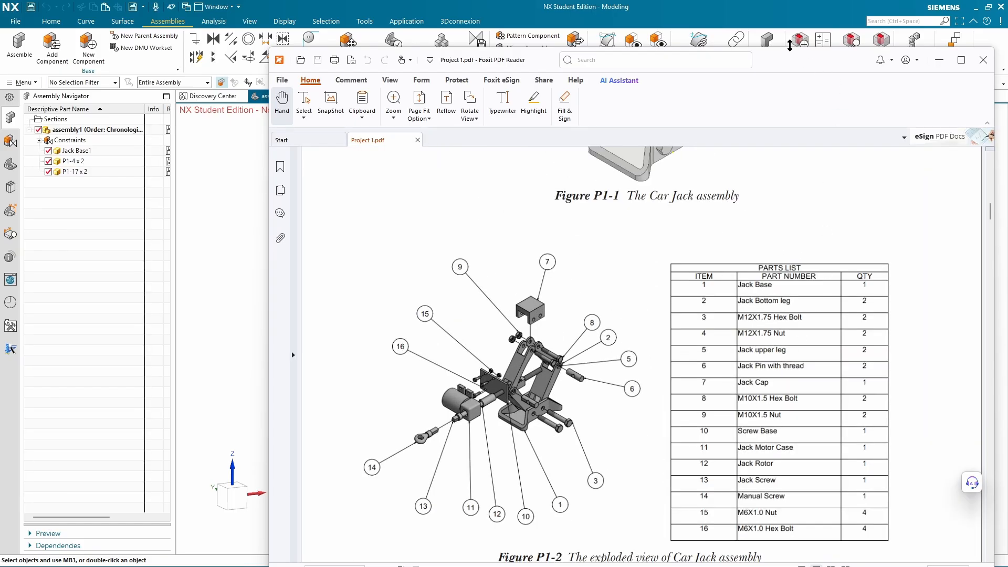
{"action": "scroll", "coordinate": [777, 343], "scroll_direction": "down", "scroll_amount": 15}
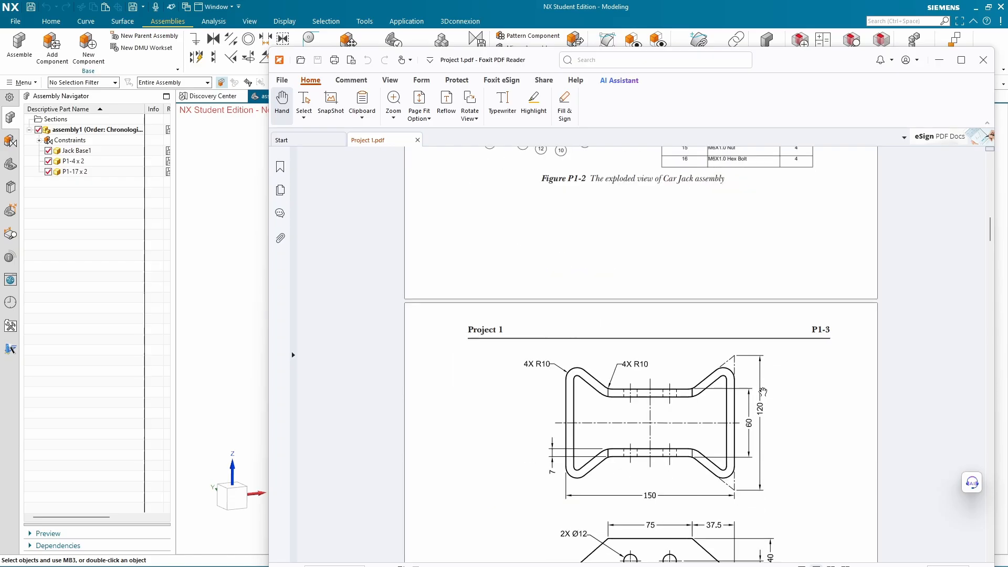
{"action": "scroll", "coordinate": [780, 409], "scroll_direction": "down", "scroll_amount": 15}
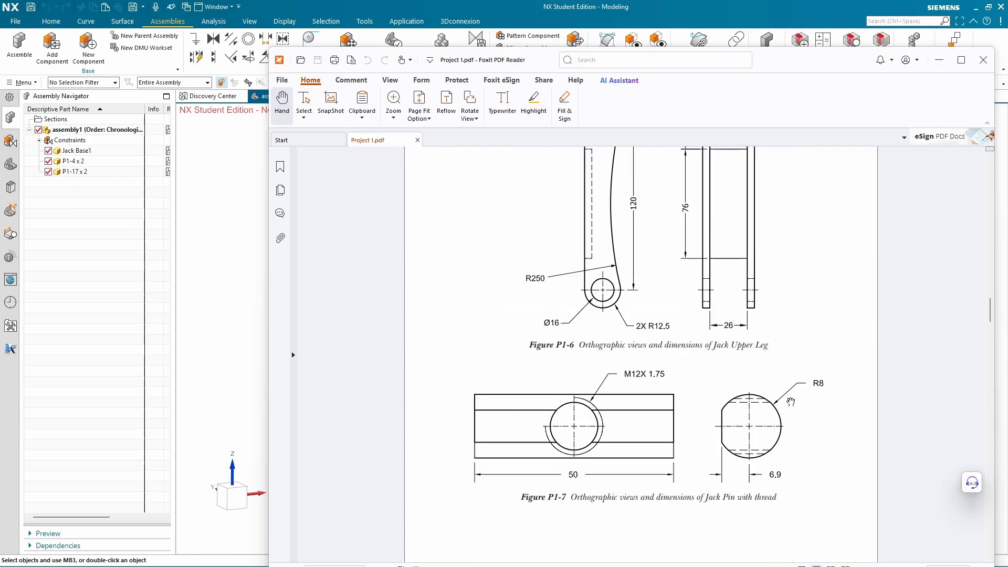
Return to NX from the Jack Upper Leg drawing and add one P1-6 part, placed freely beyond the jack base's +X end
{"action": "scroll", "coordinate": [787, 404], "scroll_direction": "up", "scroll_amount": 3}
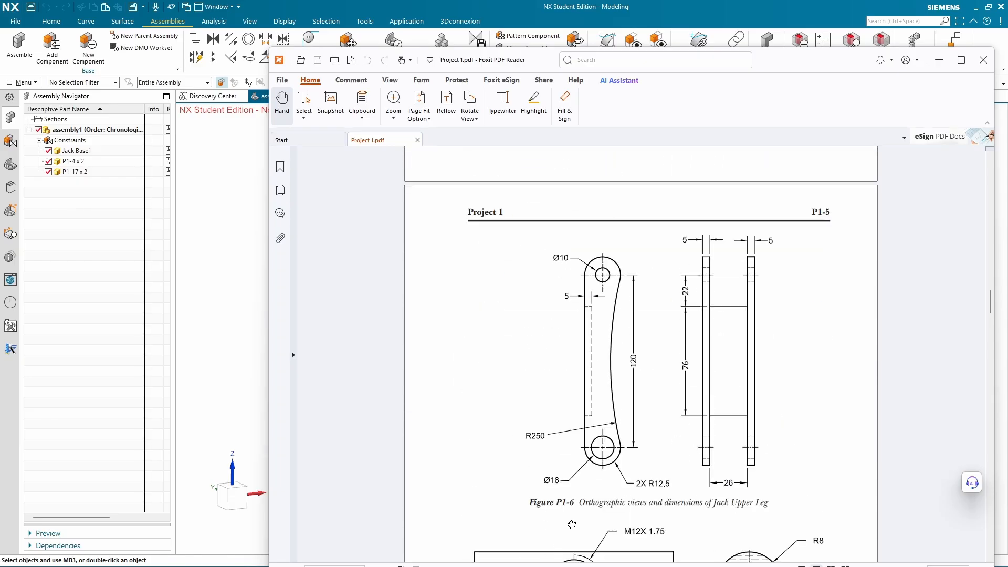
{"action": "left_click_drag", "start_coordinate": [764, 56], "coordinate": [1007, 6]}
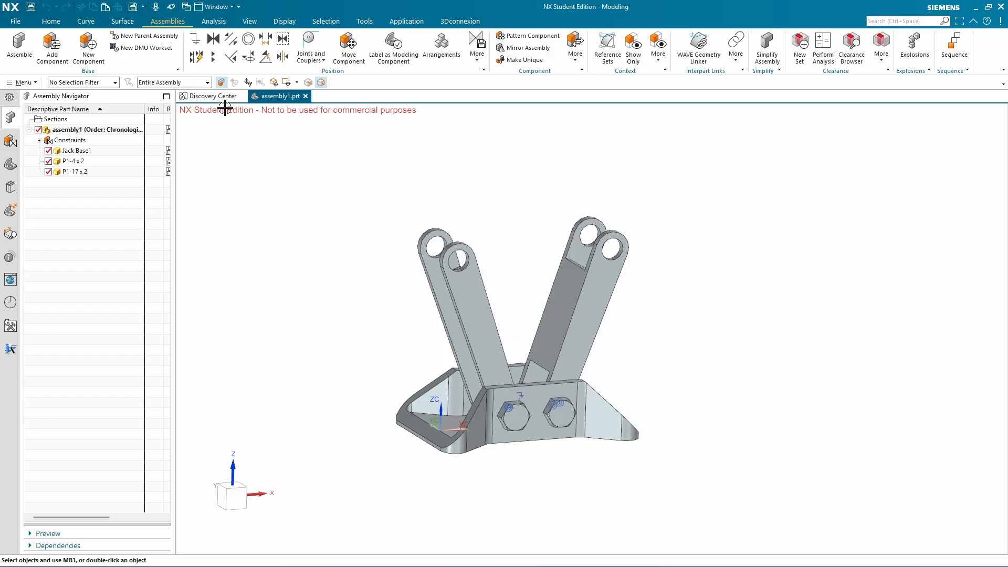
{"action": "left_click", "coordinate": [52, 46]}
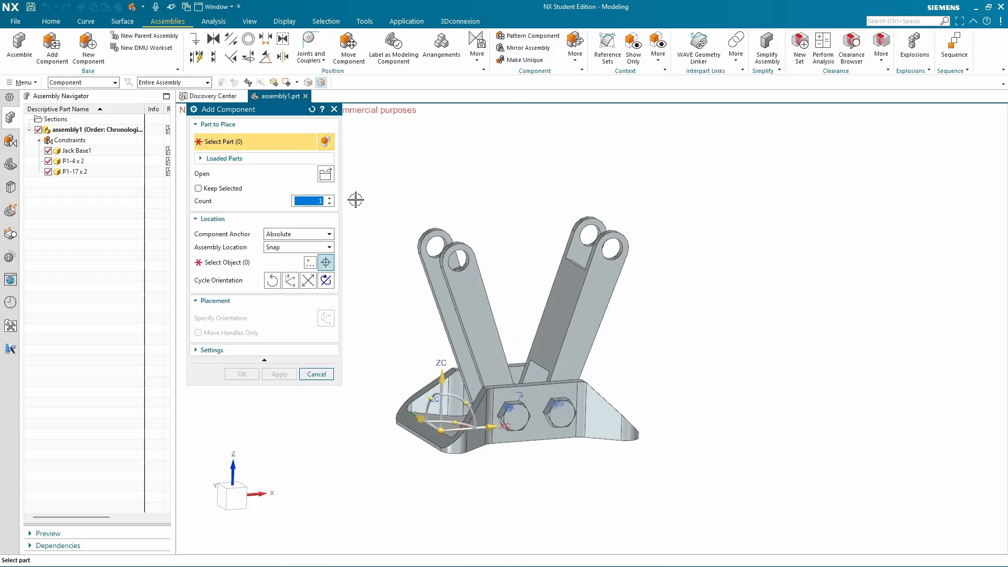
{"action": "left_click", "coordinate": [325, 174]}
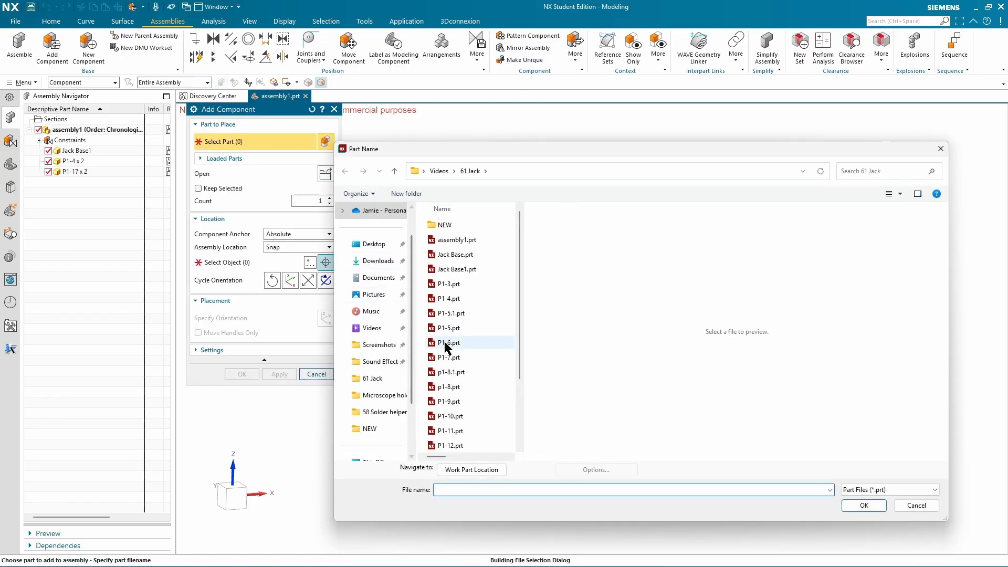
{"action": "left_click", "coordinate": [449, 342]}
{"action": "left_click", "coordinate": [863, 505]}
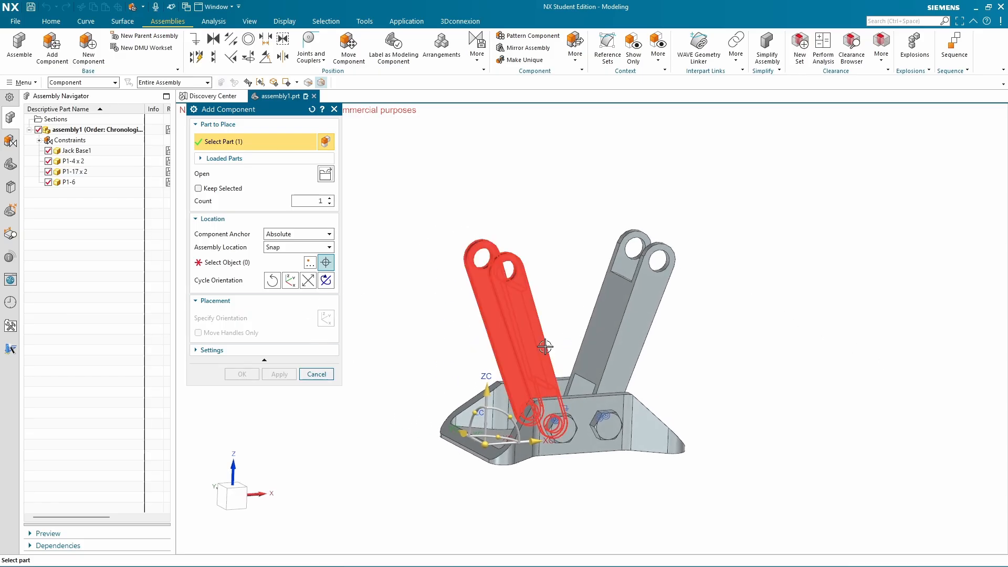
{"action": "left_click", "coordinate": [233, 262]}
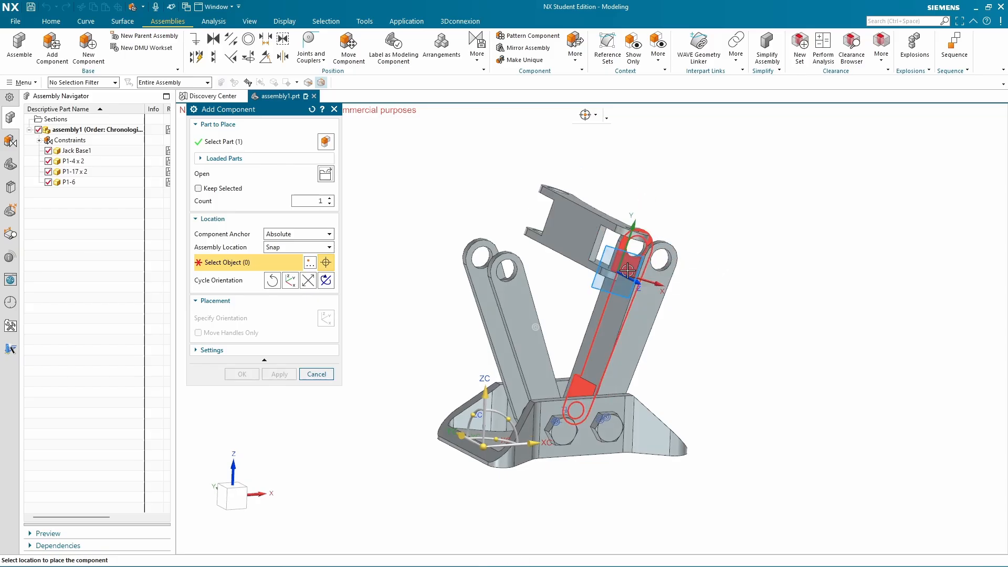
{"action": "scroll", "coordinate": [624, 389], "scroll_direction": "up", "scroll_amount": 4}
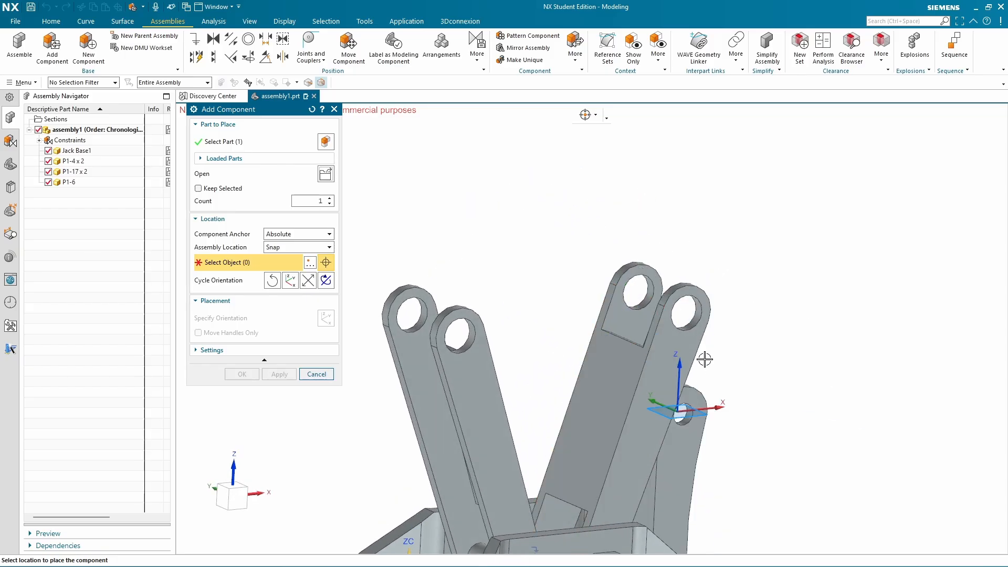
{"action": "left_click", "coordinate": [703, 361]}
{"action": "scroll", "coordinate": [735, 366], "scroll_direction": "down", "scroll_amount": 5}
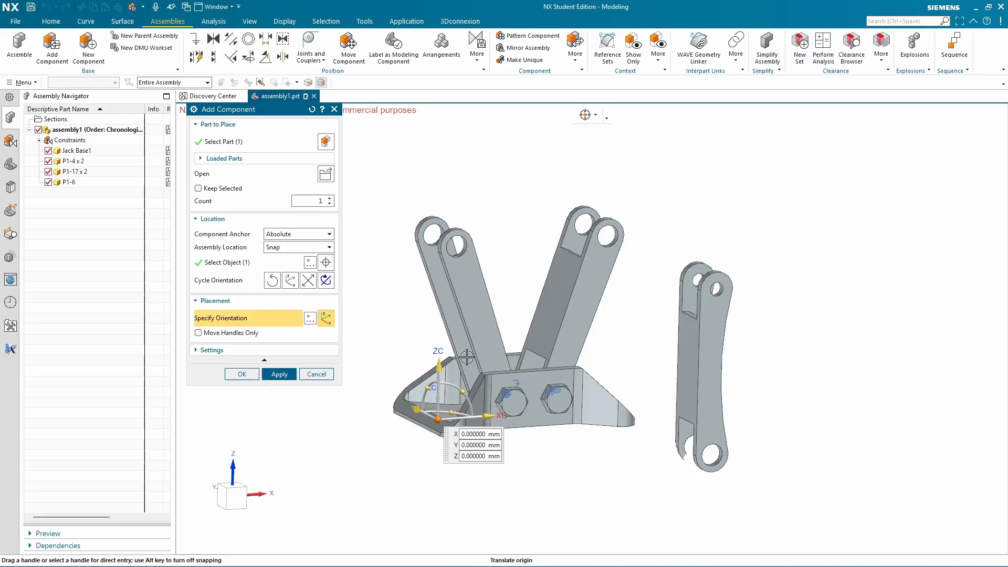
Turn the new P1-6 leg 180 degrees about the Z axis and finish adding it to the assembly
{"action": "left_click", "coordinate": [325, 281]}
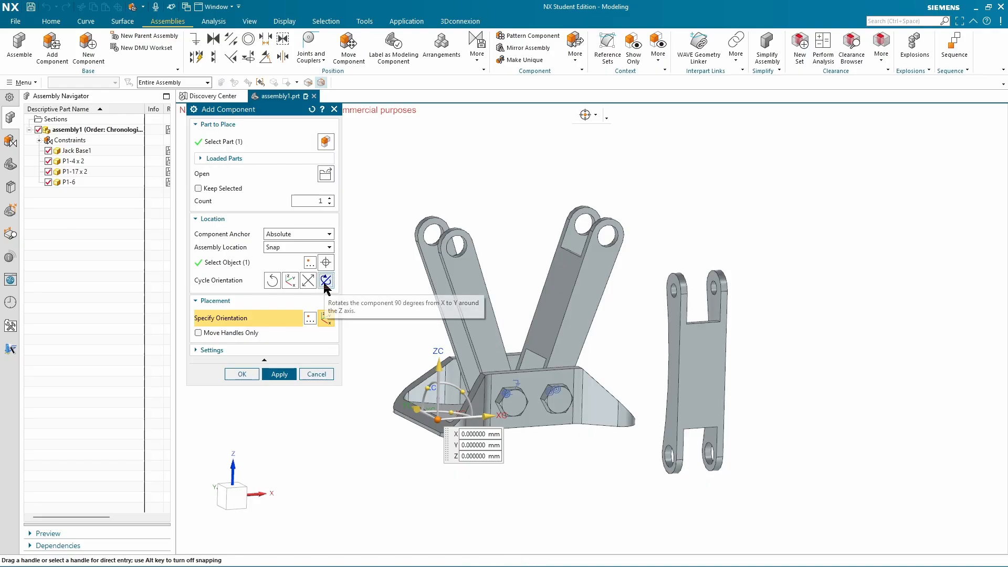
{"action": "left_click", "coordinate": [325, 281]}
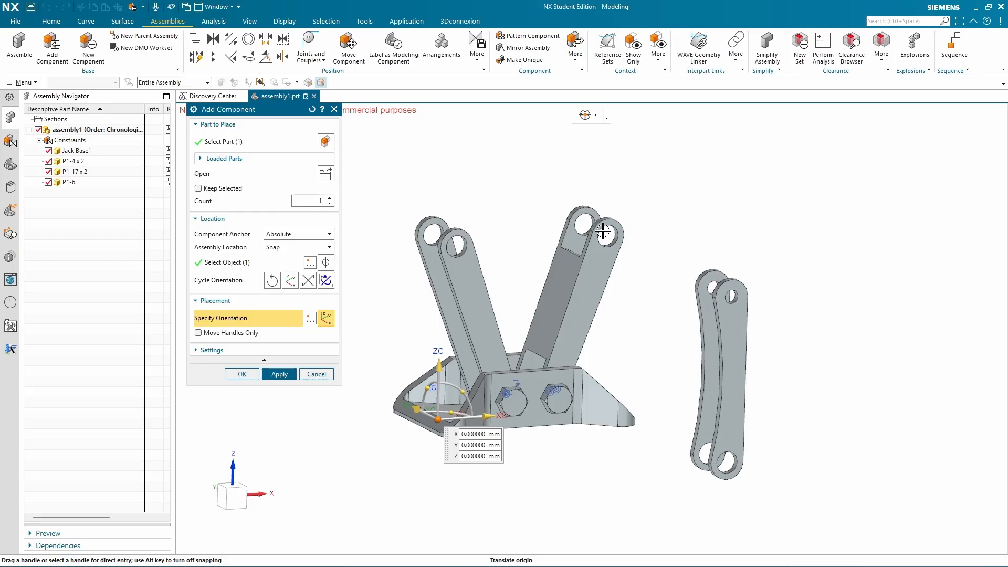
{"action": "left_click", "coordinate": [279, 374]}
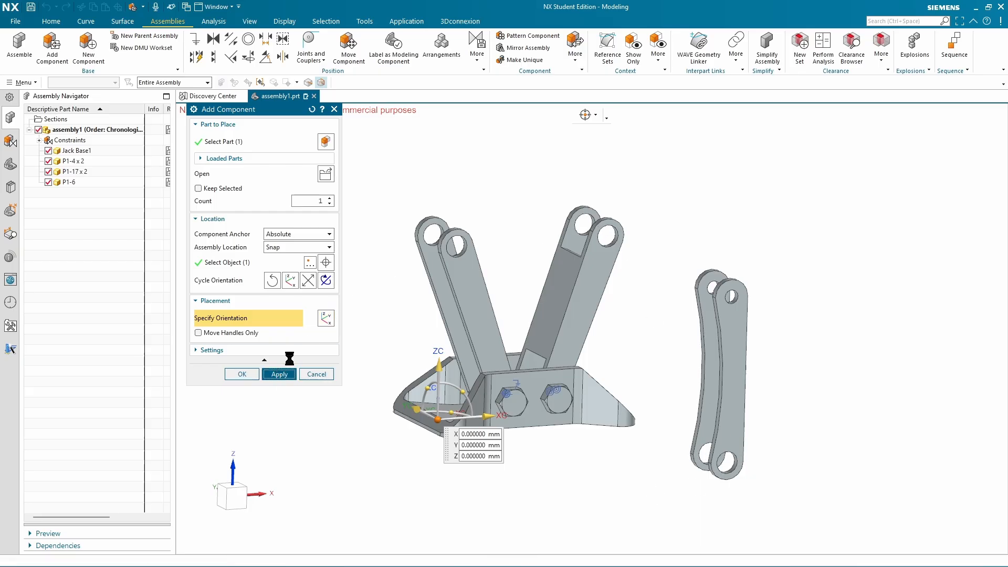
{"action": "left_click", "coordinate": [326, 374]}
Constrain the P1-6 leg's lower outer hole edge concentric with the inner upper hole edge of the P1-4 arm farther from the origin
{"action": "left_click", "coordinate": [251, 42]}
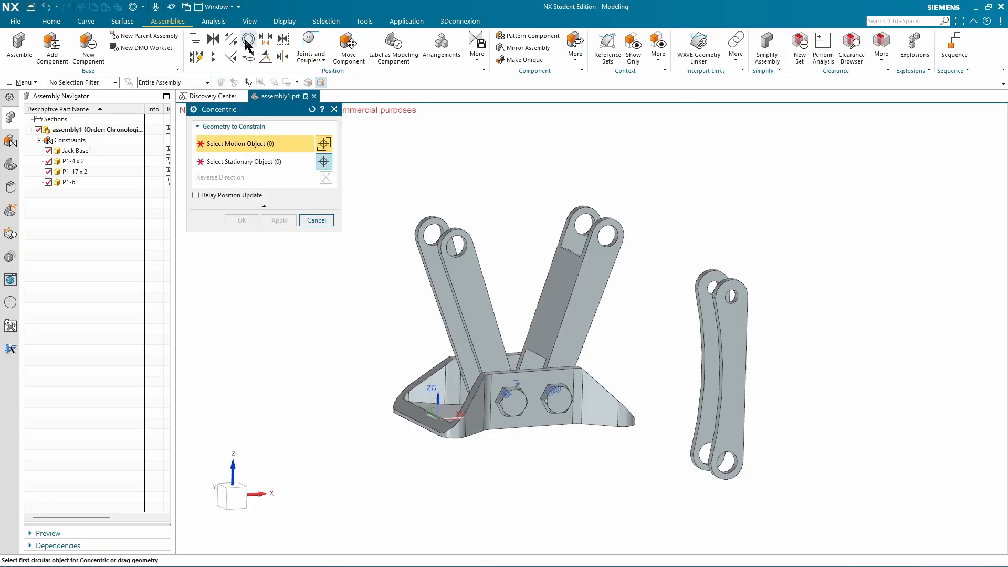
{"action": "scroll", "coordinate": [744, 492], "scroll_direction": "up", "scroll_amount": 4}
{"action": "left_click", "coordinate": [749, 439]}
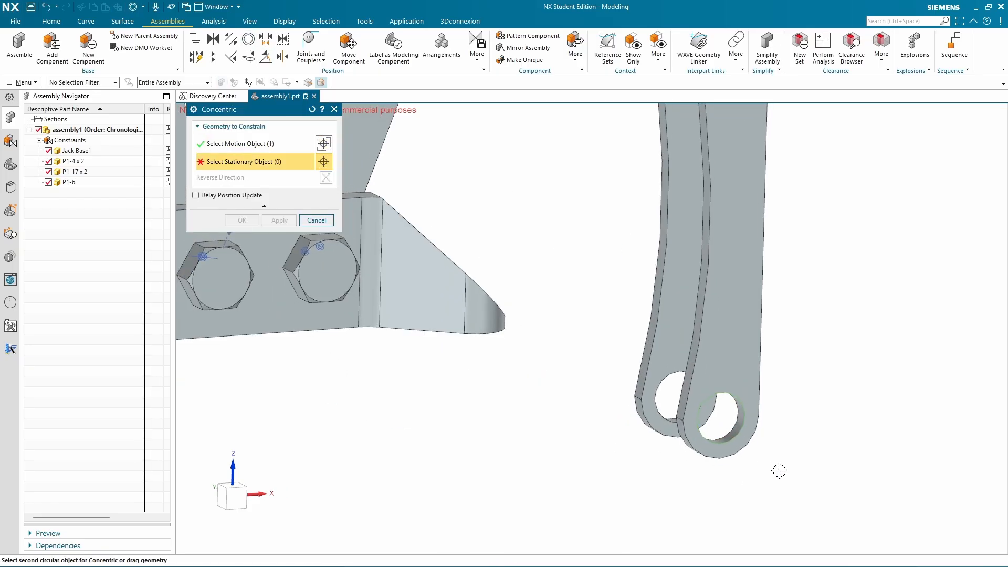
{"action": "scroll", "coordinate": [778, 470], "scroll_direction": "down", "scroll_amount": 4}
{"action": "middle_click_drag", "start_coordinate": [717, 334], "coordinate": [697, 314]}
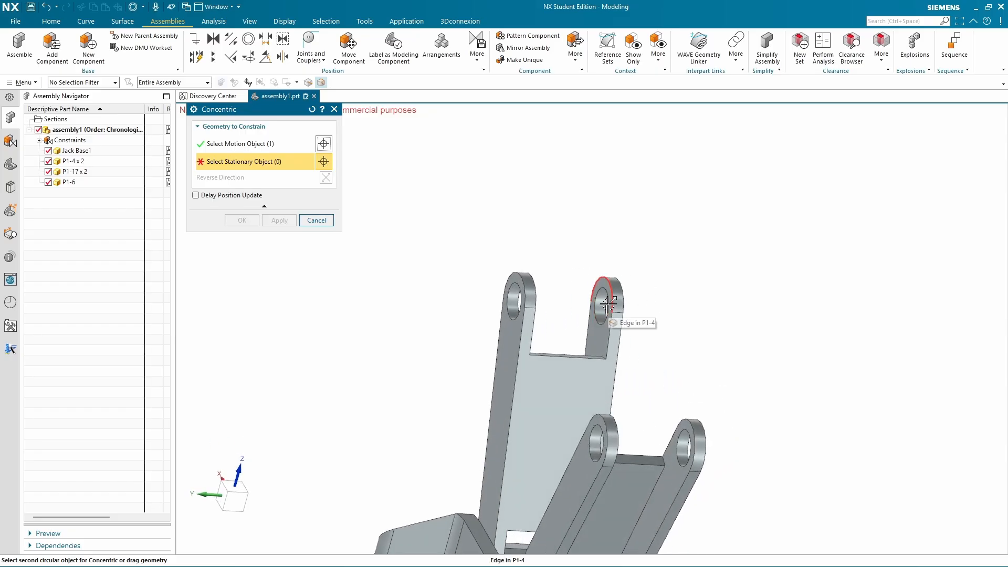
{"action": "left_click", "coordinate": [608, 305]}
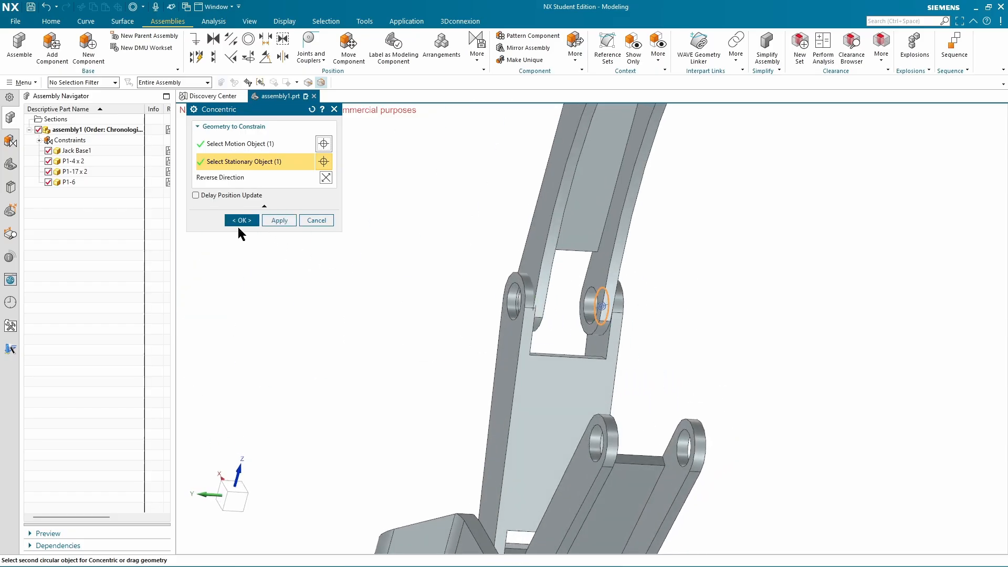
{"action": "left_click", "coordinate": [242, 220]}
{"action": "scroll", "coordinate": [716, 247], "scroll_direction": "down", "scroll_amount": 6}
{"action": "middle_click_drag", "start_coordinate": [737, 236], "coordinate": [842, 313]}
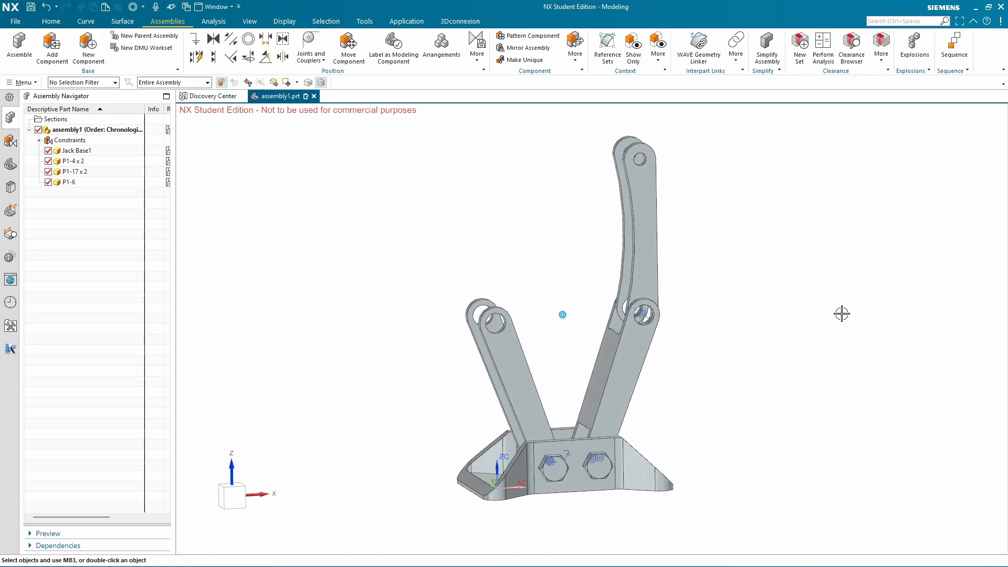
Rotate the attached P1-6 leg about its YC axis with Move Component so its upper end leans inward over the jack base
{"action": "left_click", "coordinate": [651, 197]}
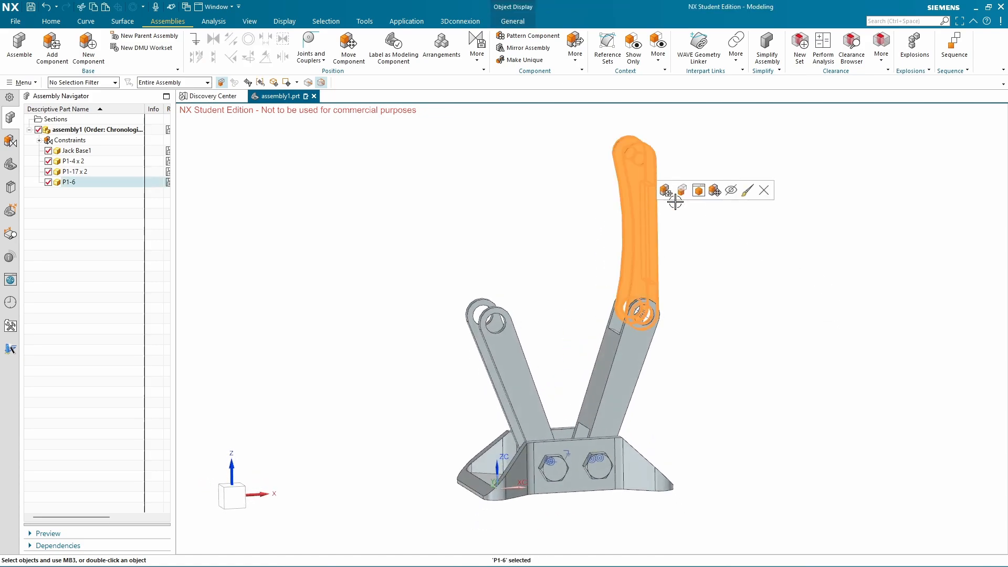
{"action": "left_click", "coordinate": [715, 191]}
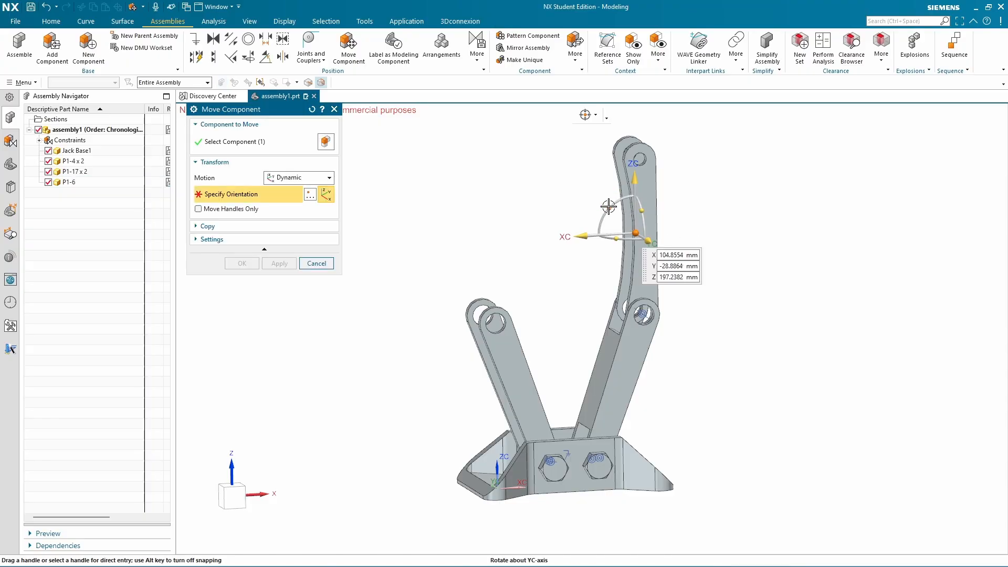
{"action": "left_click_drag", "start_coordinate": [609, 207], "coordinate": [597, 221]}
{"action": "left_click_drag", "start_coordinate": [600, 216], "coordinate": [541, 227]}
{"action": "left_click", "coordinate": [240, 264]}
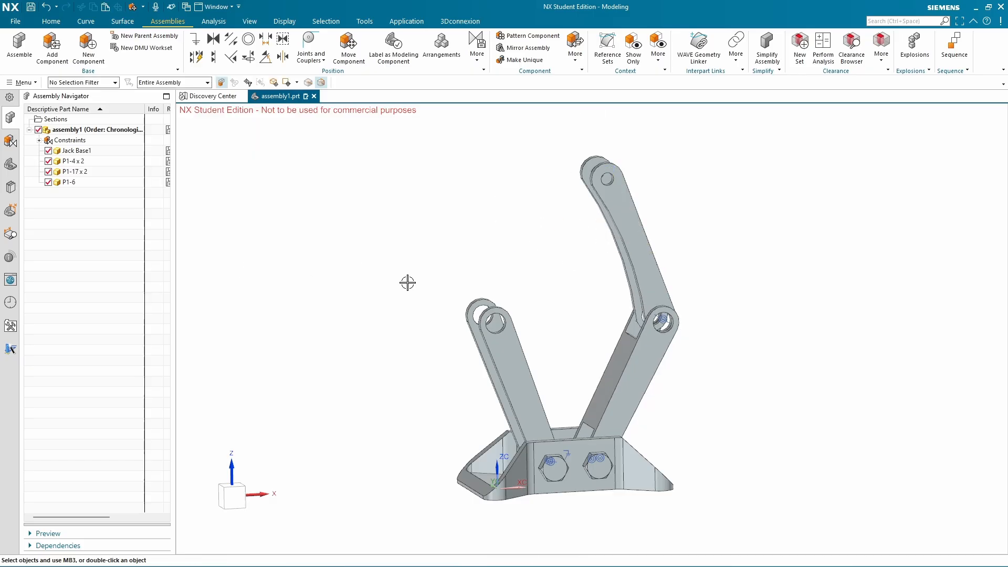
{"action": "middle_click_drag", "start_coordinate": [575, 323], "coordinate": [616, 230]}
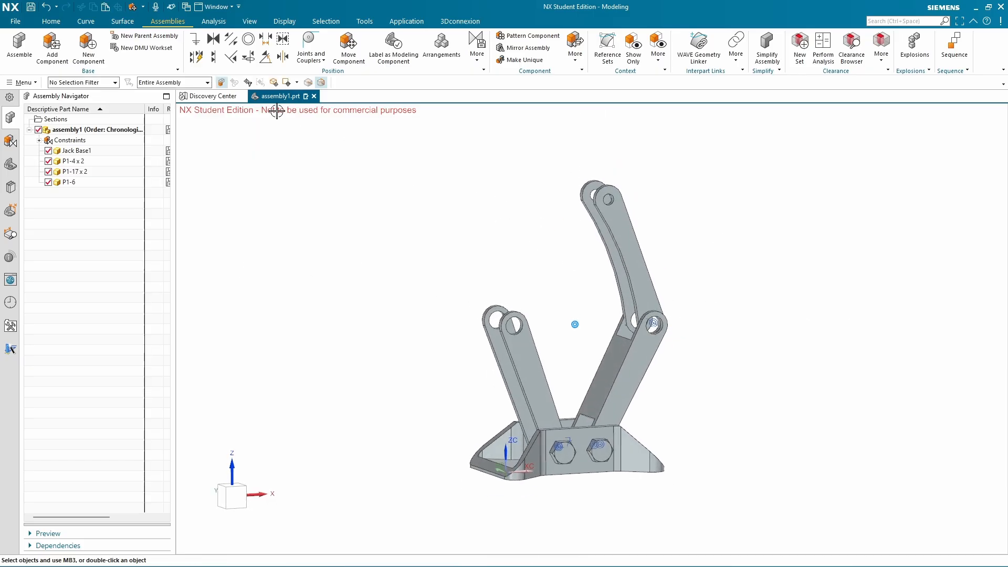
Add a second P1-6 part, placed freely beside the jack base near the origin end, keeping its default orientation
{"action": "left_click", "coordinate": [51, 45]}
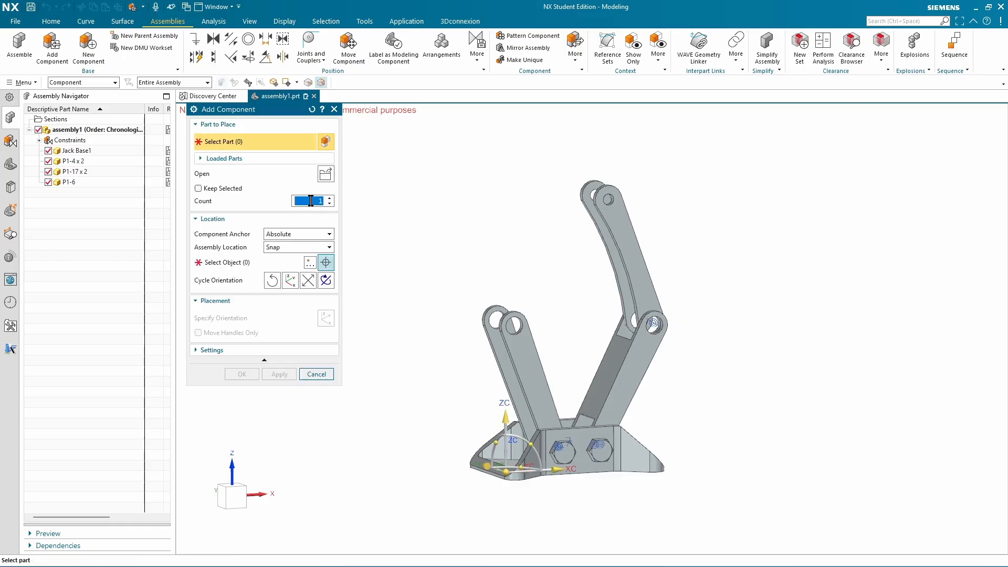
{"action": "left_click", "coordinate": [325, 174]}
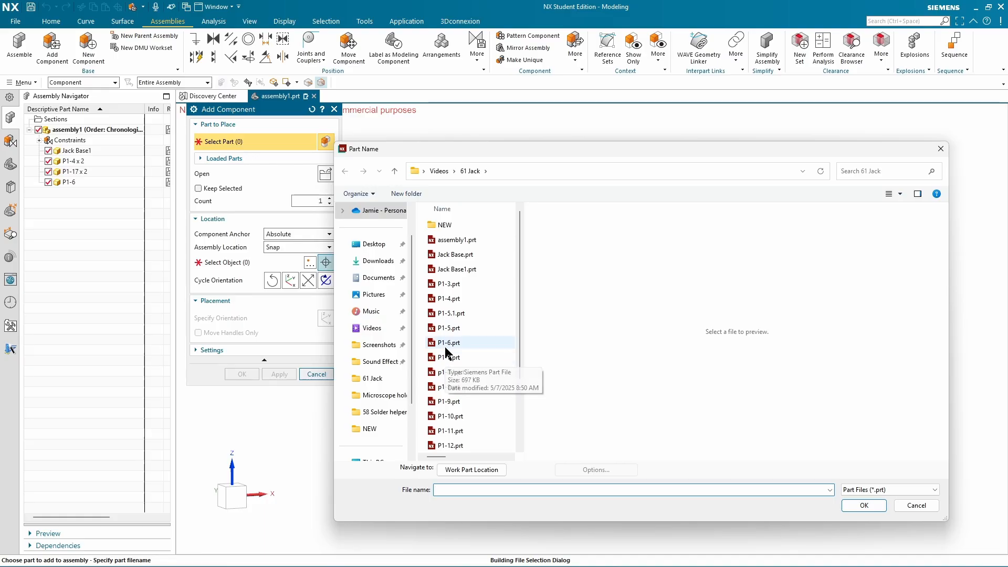
{"action": "left_click", "coordinate": [445, 344]}
{"action": "left_click", "coordinate": [884, 507]}
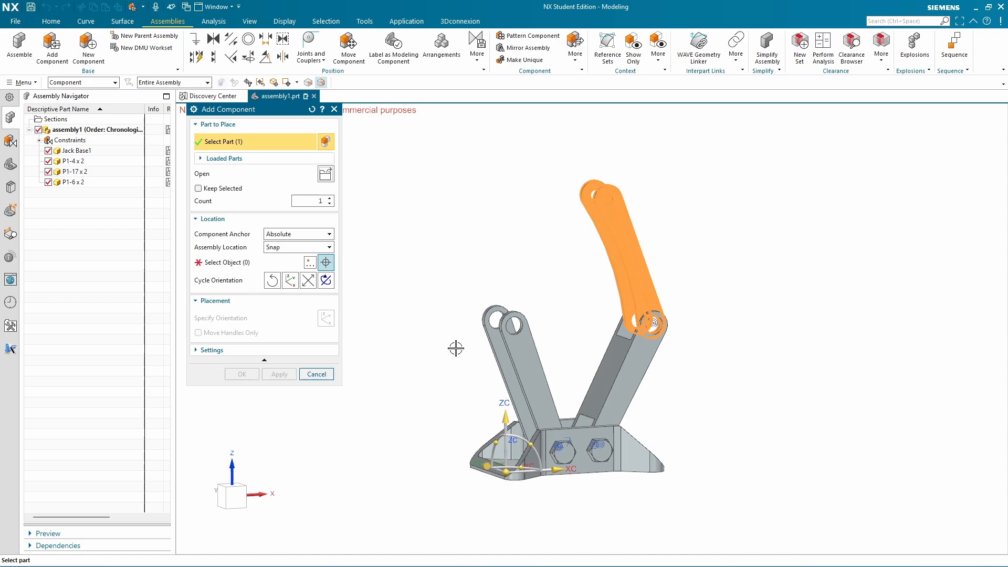
{"action": "scroll", "coordinate": [456, 348], "scroll_direction": "up", "scroll_amount": 3}
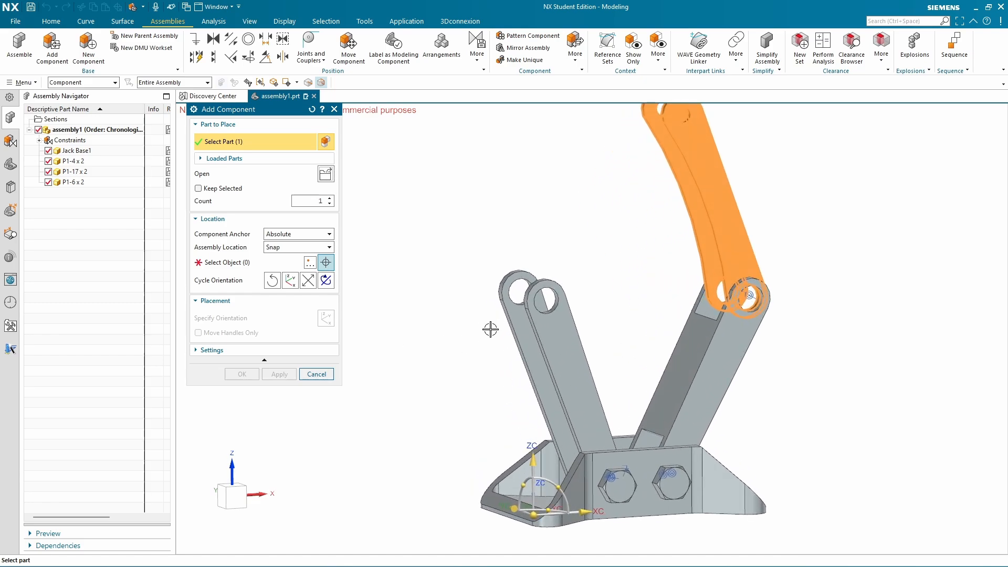
{"action": "left_click", "coordinate": [236, 263]}
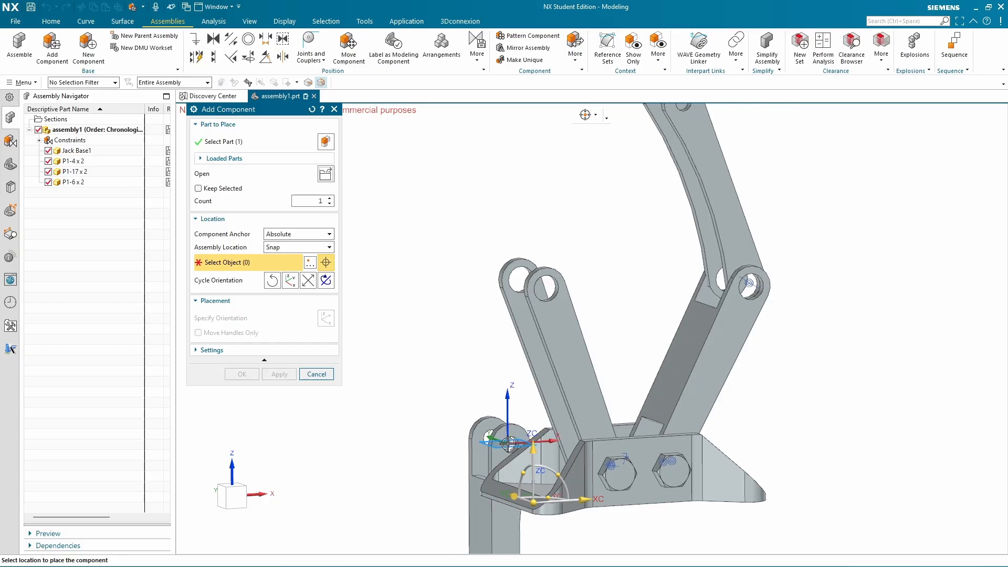
{"action": "left_click", "coordinate": [478, 405]}
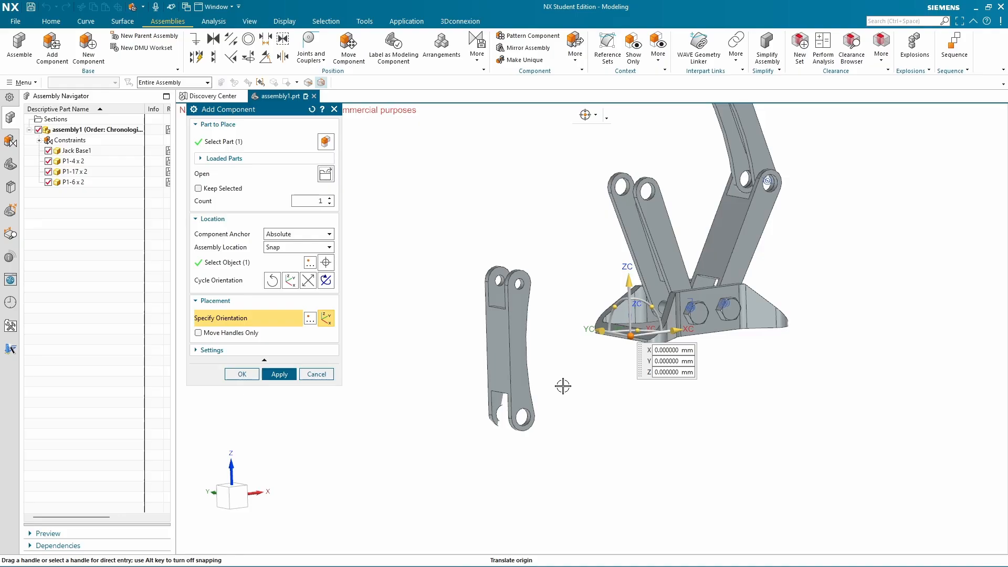
{"action": "left_click", "coordinate": [242, 375]}
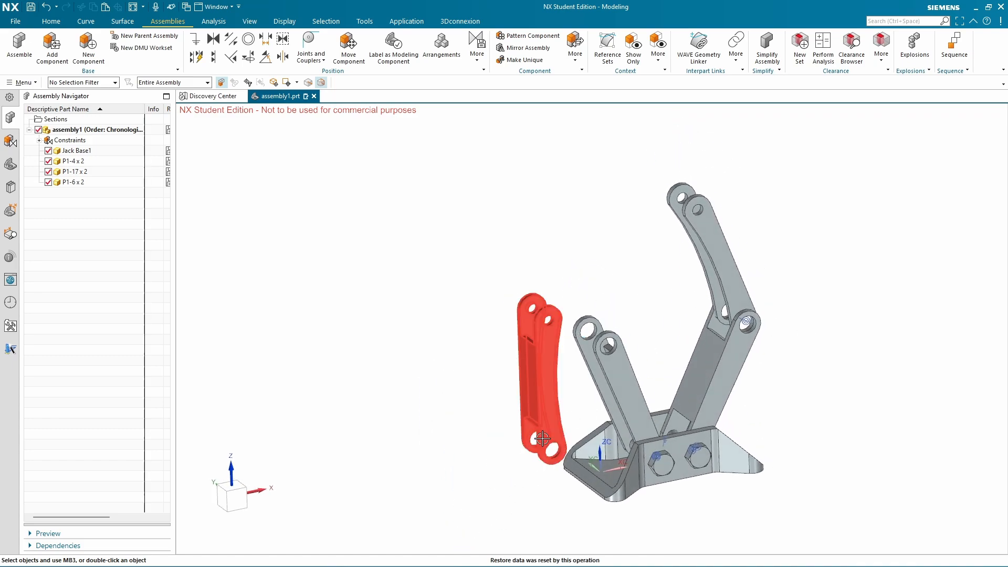
Constrain the second P1-6 leg's lower outer hole edge concentric with the inner upper hole edge of the P1-4 arm nearer the origin
{"action": "left_click", "coordinate": [249, 40]}
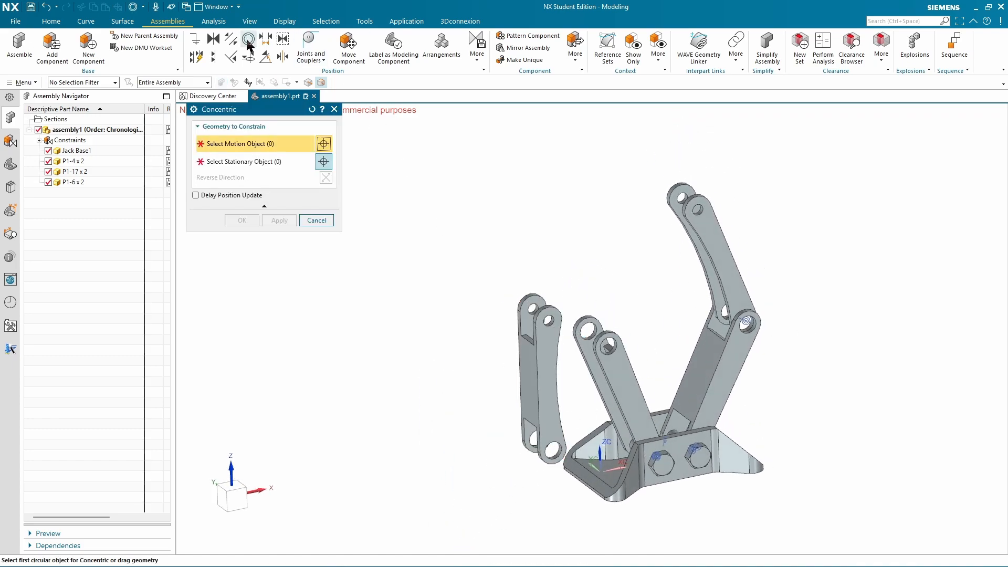
{"action": "scroll", "coordinate": [526, 477], "scroll_direction": "up", "scroll_amount": 5}
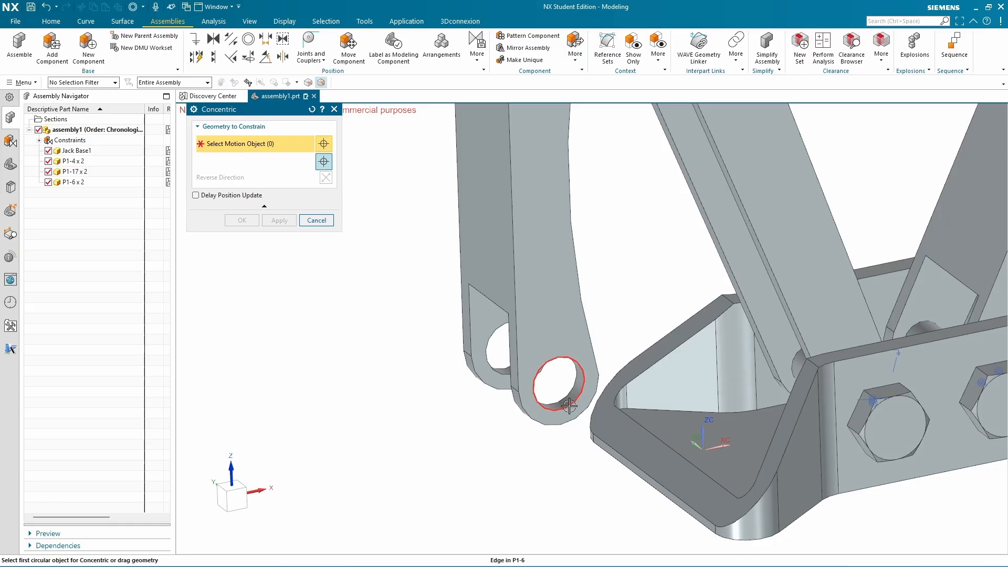
{"action": "left_click", "coordinate": [569, 406]}
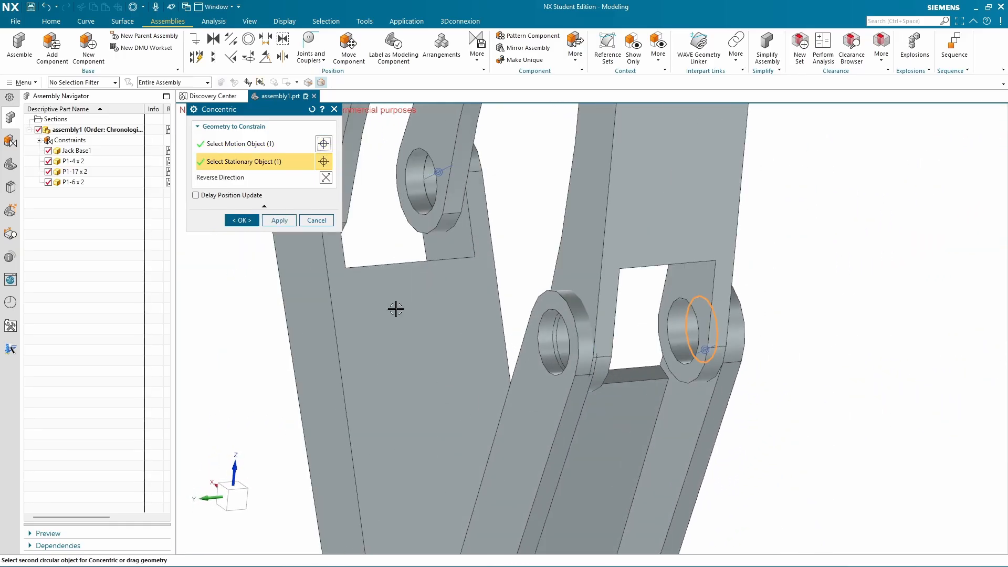
{"action": "left_click", "coordinate": [242, 220]}
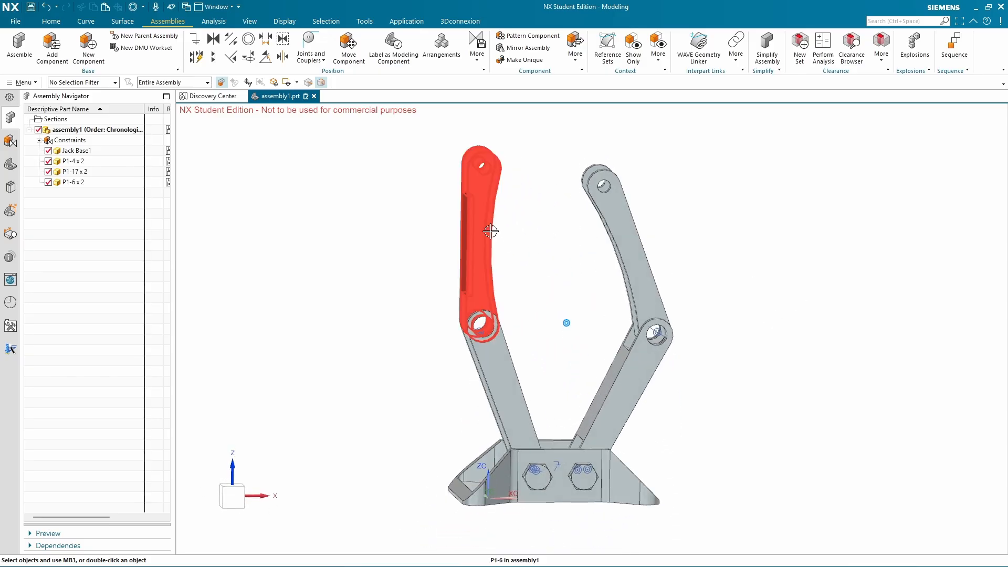
Rotate the second P1-6 leg about its YC axis with Move Component, leaning it inward to mirror the opposite leg
{"action": "left_click", "coordinate": [483, 234]}
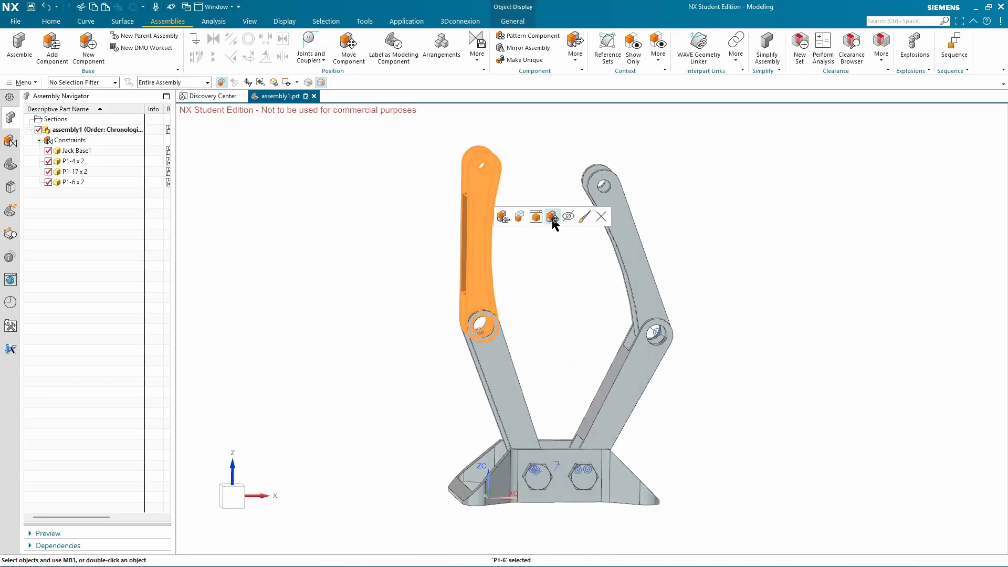
{"action": "left_click", "coordinate": [553, 218]}
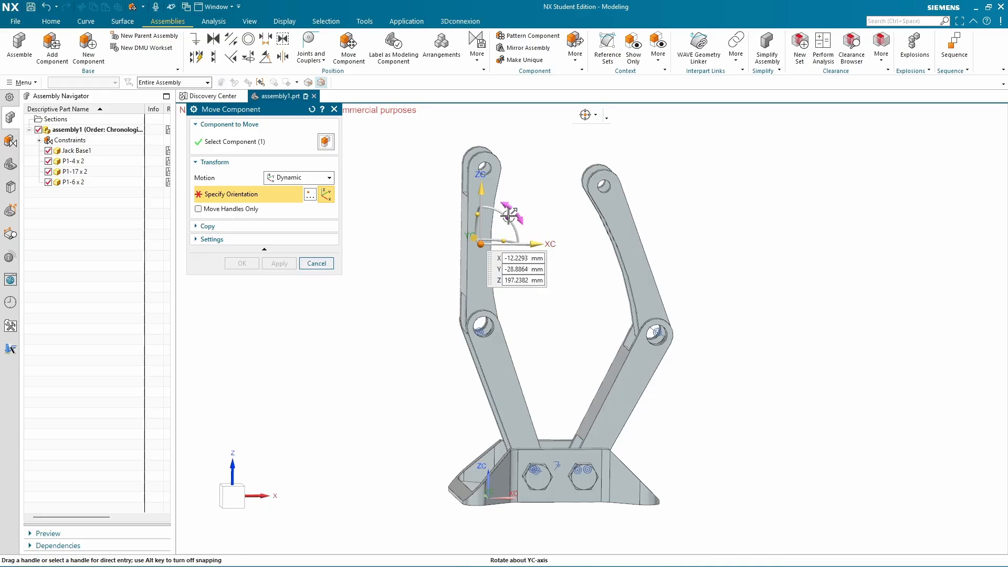
{"action": "left_click_drag", "start_coordinate": [510, 216], "coordinate": [521, 231]}
{"action": "left_click", "coordinate": [242, 262]}
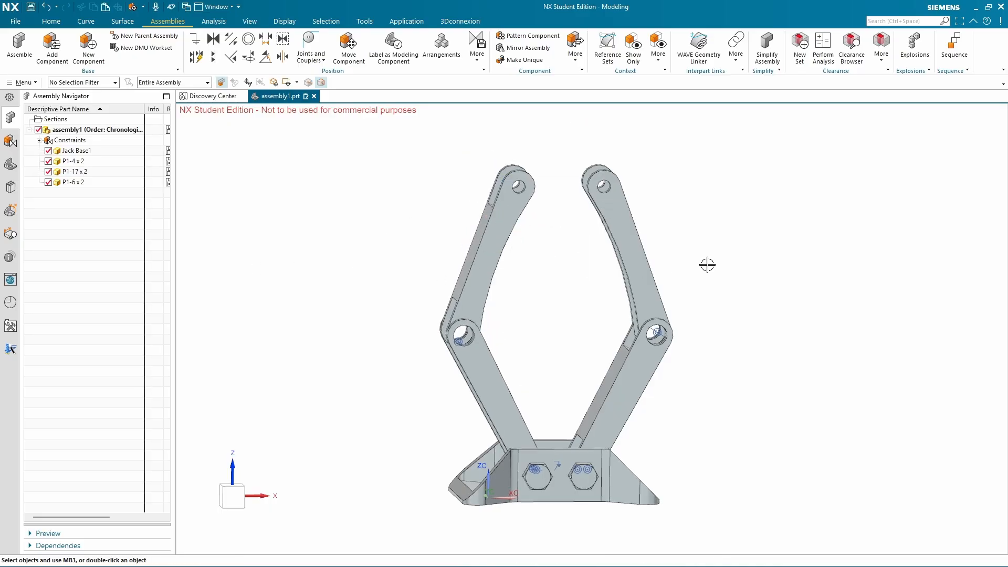
{"action": "mouse_move", "coordinate": [707, 265]}
{"action": "middle_mouse_down"}
{"action": "mouse_move", "coordinate": [511, 258]}
{"action": "mouse_move", "coordinate": [729, 265]}
{"action": "mouse_move", "coordinate": [707, 282]}
{"action": "middle_mouse_up"}
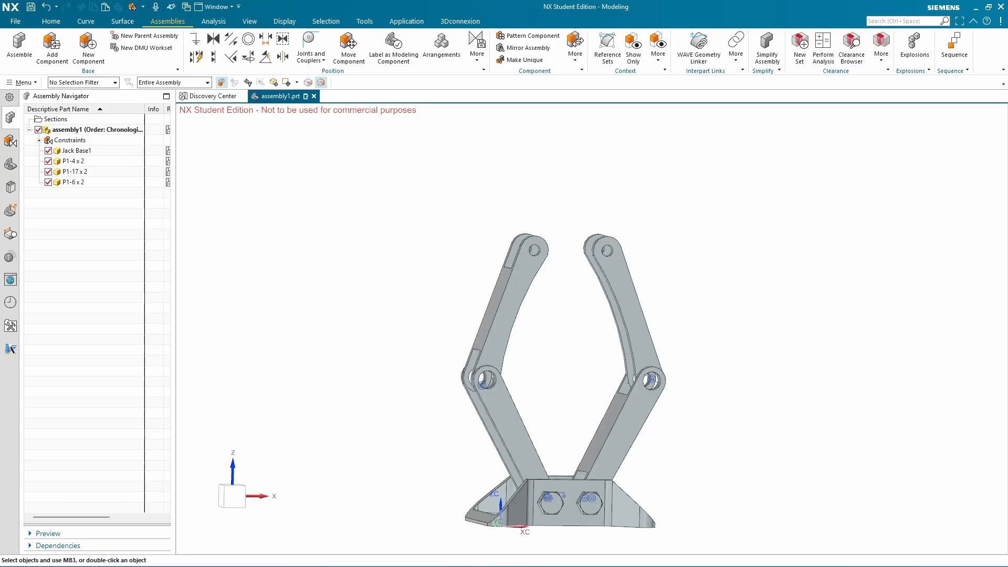
Switch to the Project 1 PDF in Foxit PDF Reader and check the parts list and the Figure P1-7 drawing of the threaded jack pin
{"action": "left_click_drag", "start_coordinate": [1007, 50], "coordinate": [709, 24]}
{"action": "scroll", "coordinate": [703, 290], "scroll_direction": "up", "scroll_amount": 7}
{"action": "scroll", "coordinate": [627, 377], "scroll_direction": "up", "scroll_amount": 15}
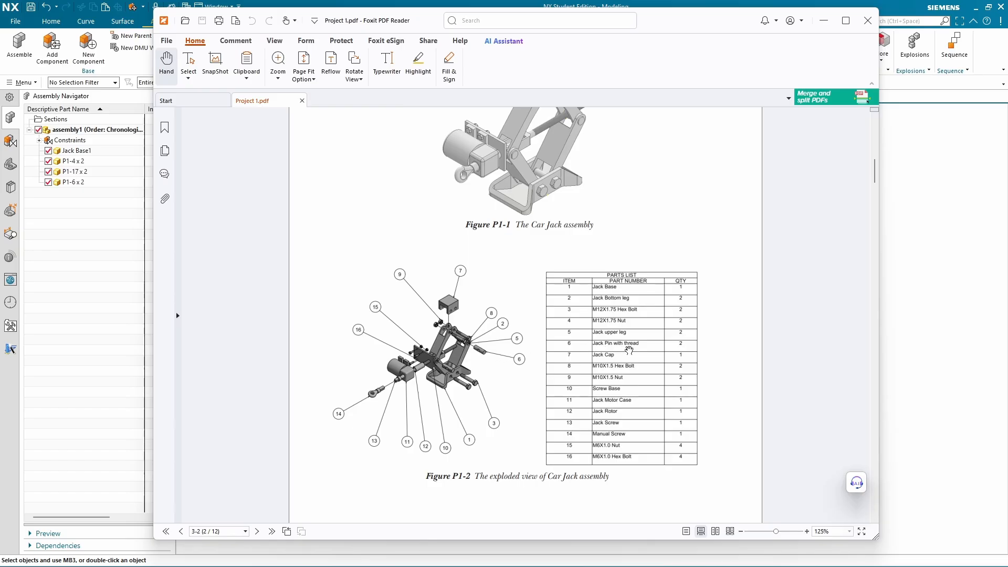
{"action": "scroll", "coordinate": [630, 352], "scroll_direction": "down", "scroll_amount": 15}
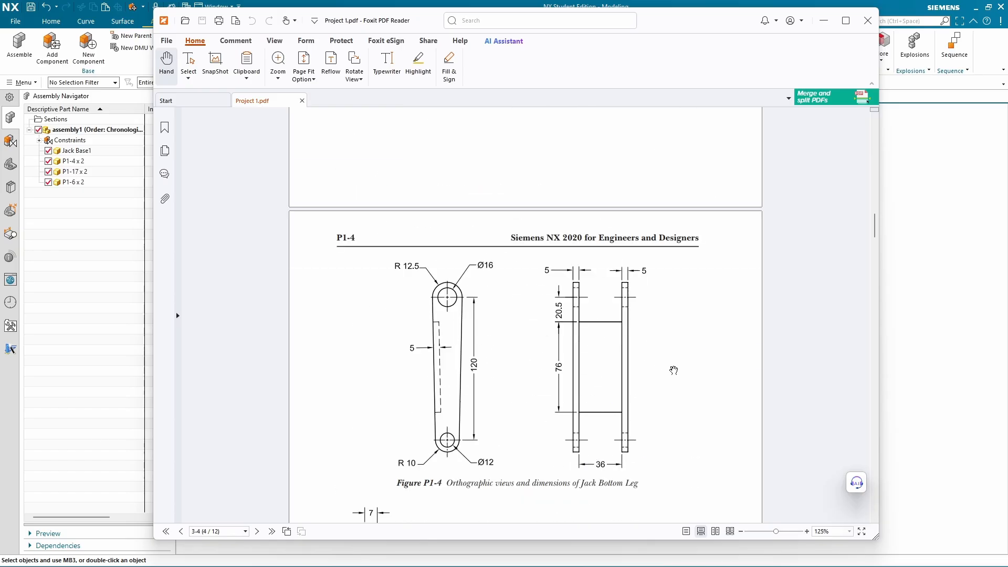
{"action": "scroll", "coordinate": [687, 367], "scroll_direction": "down", "scroll_amount": 10}
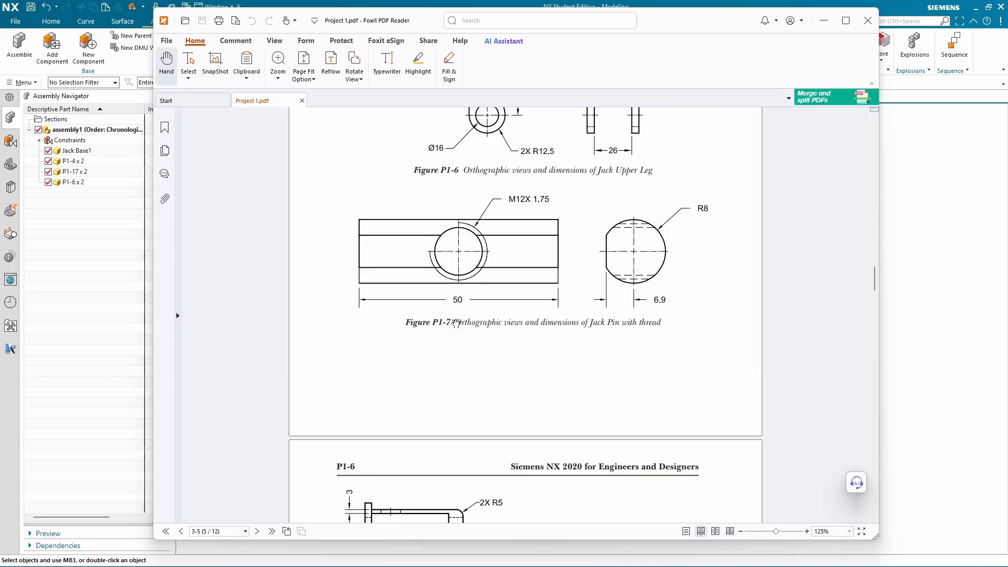
{"action": "left_click_drag", "start_coordinate": [701, 22], "coordinate": [1007, 22]}
{"action": "left_click_drag", "start_coordinate": [1007, 118], "coordinate": [1007, 118]}
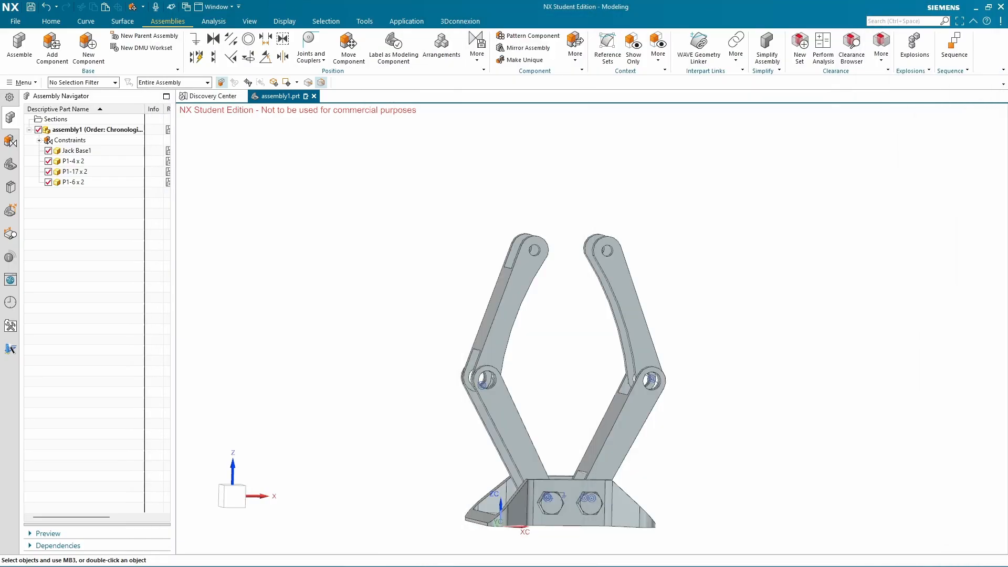
Add the P1-7 pin to the assembly, placed freely above the upper ends of the P1-6 legs with its default orientation
{"action": "left_click", "coordinate": [824, 173]}
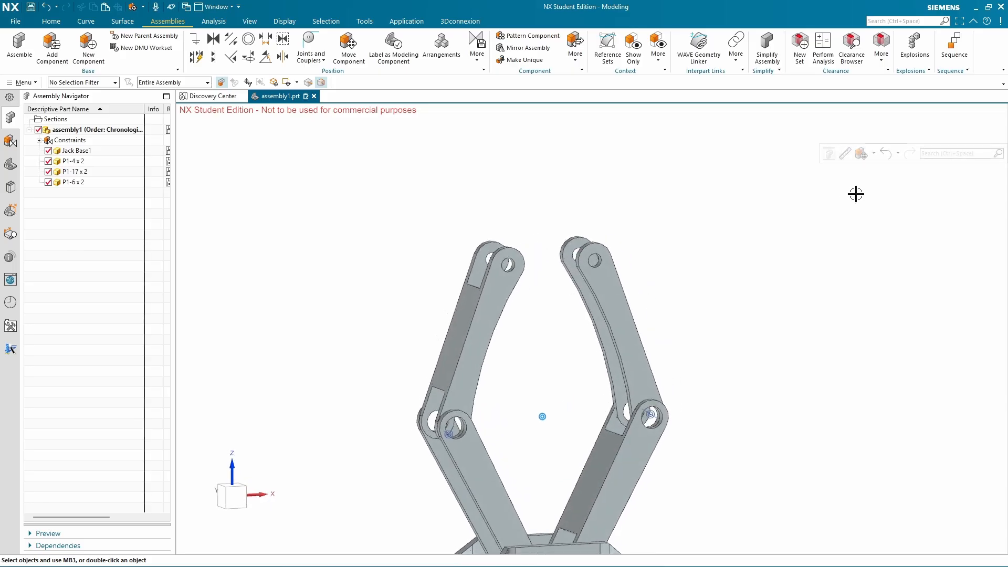
{"action": "left_click", "coordinate": [58, 49]}
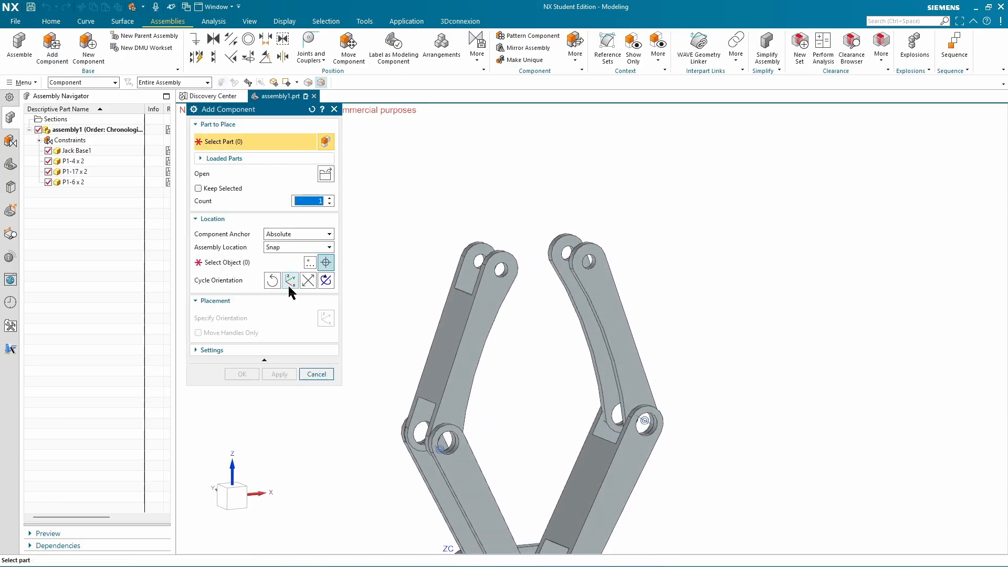
{"action": "left_click", "coordinate": [324, 176]}
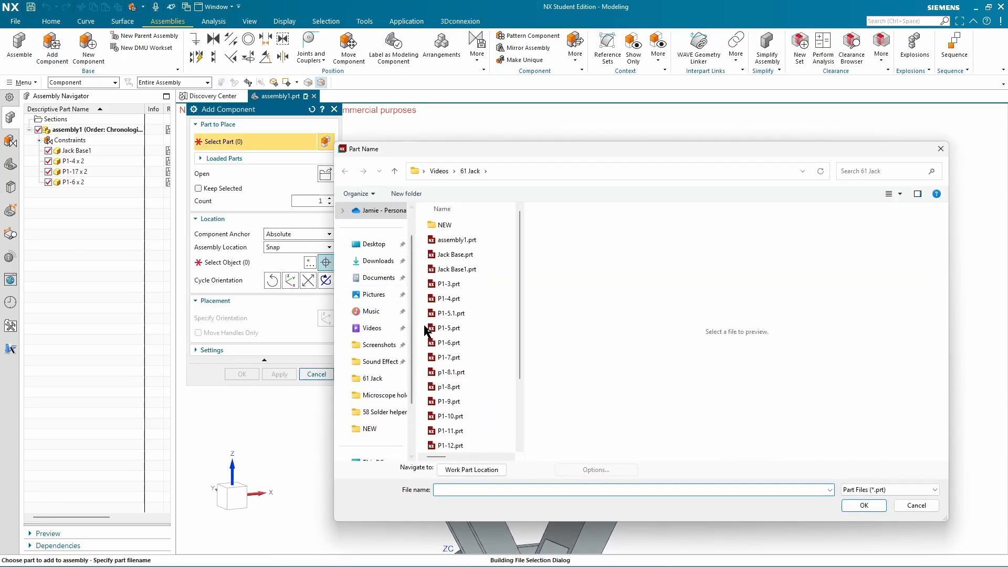
{"action": "left_click", "coordinate": [448, 357]}
{"action": "left_click", "coordinate": [863, 505]}
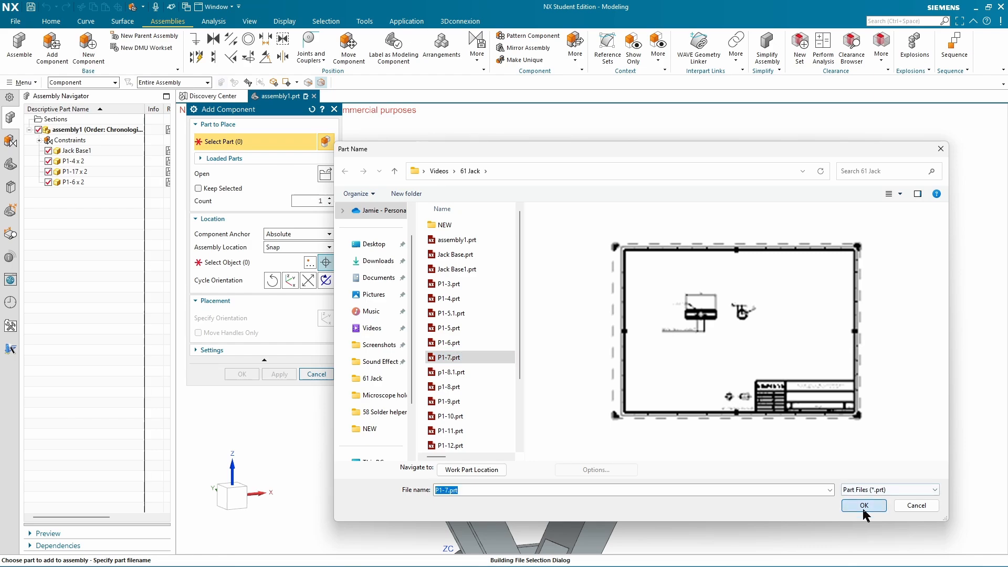
{"action": "scroll", "coordinate": [595, 306], "scroll_direction": "up", "scroll_amount": 6}
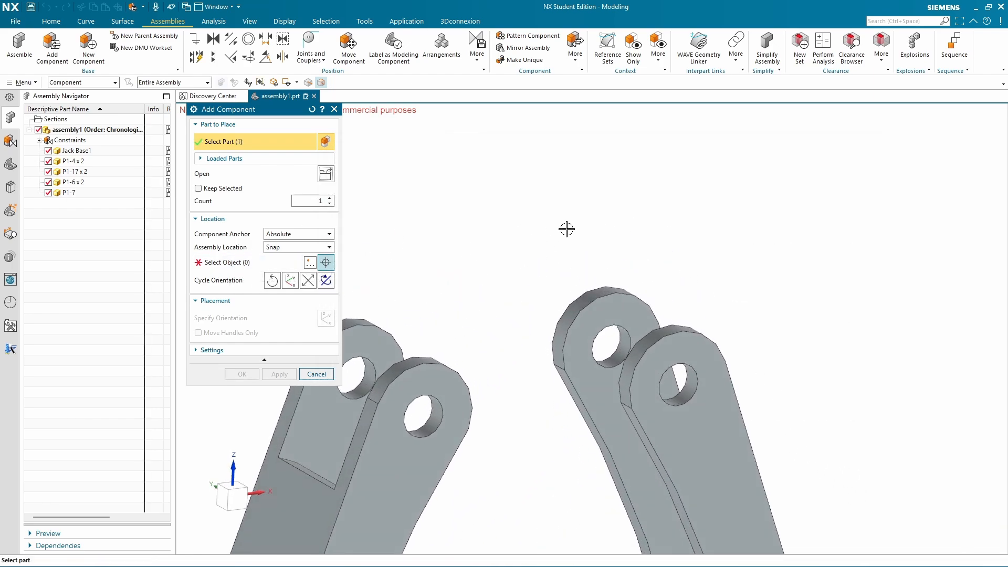
{"action": "scroll", "coordinate": [576, 231], "scroll_direction": "down", "scroll_amount": 1}
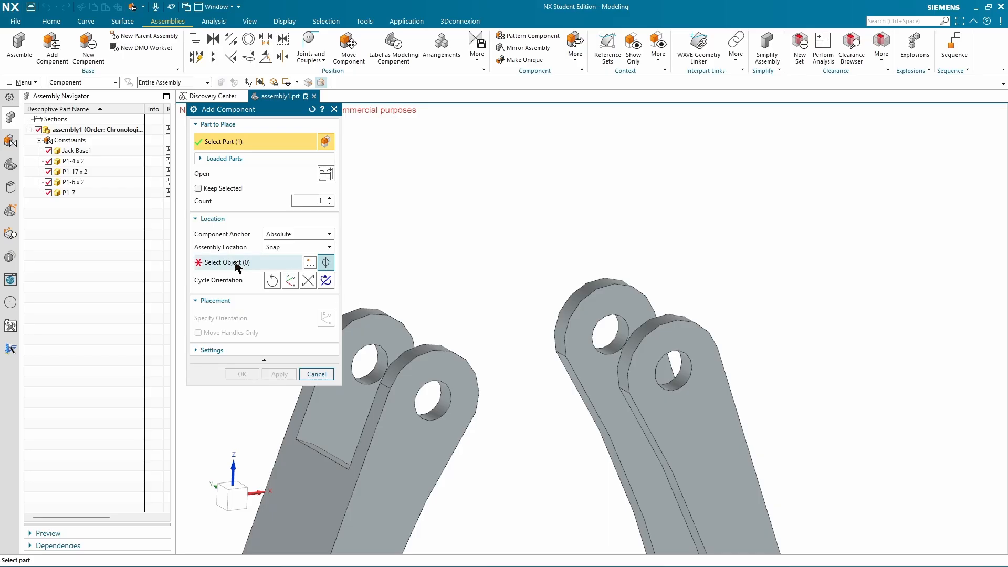
{"action": "left_click", "coordinate": [280, 262]}
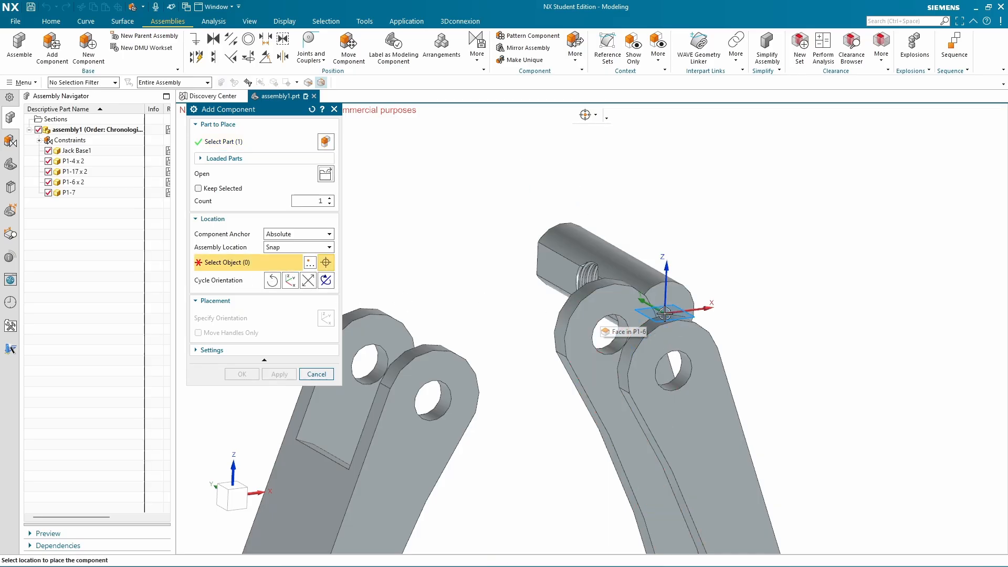
{"action": "left_click", "coordinate": [703, 310]}
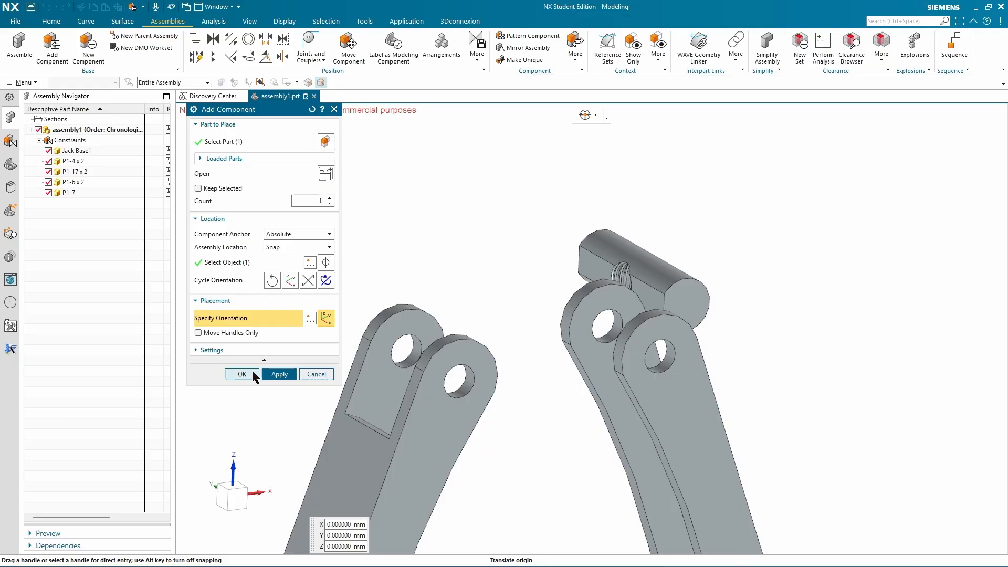
{"action": "left_click", "coordinate": [253, 373]}
Constrain the P1-7 pin's circular end edge concentric with the outer upper hole edge of the P1-4 arm farther from the origin
{"action": "scroll", "coordinate": [574, 351], "scroll_direction": "down", "scroll_amount": 3}
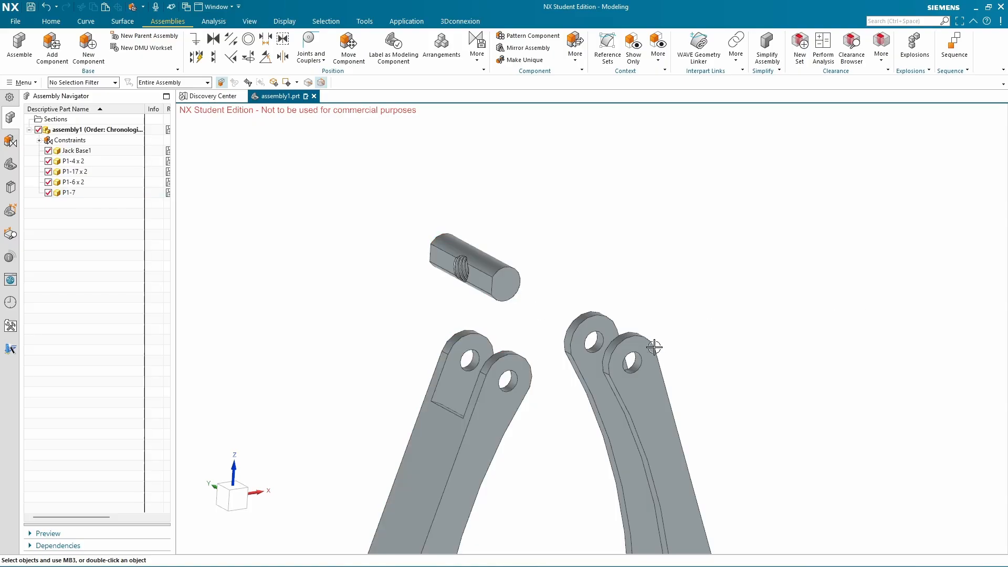
{"action": "scroll", "coordinate": [797, 375], "scroll_direction": "down", "scroll_amount": 3}
{"action": "middle_click_drag", "start_coordinate": [877, 420], "coordinate": [866, 316], "text": "shift"}
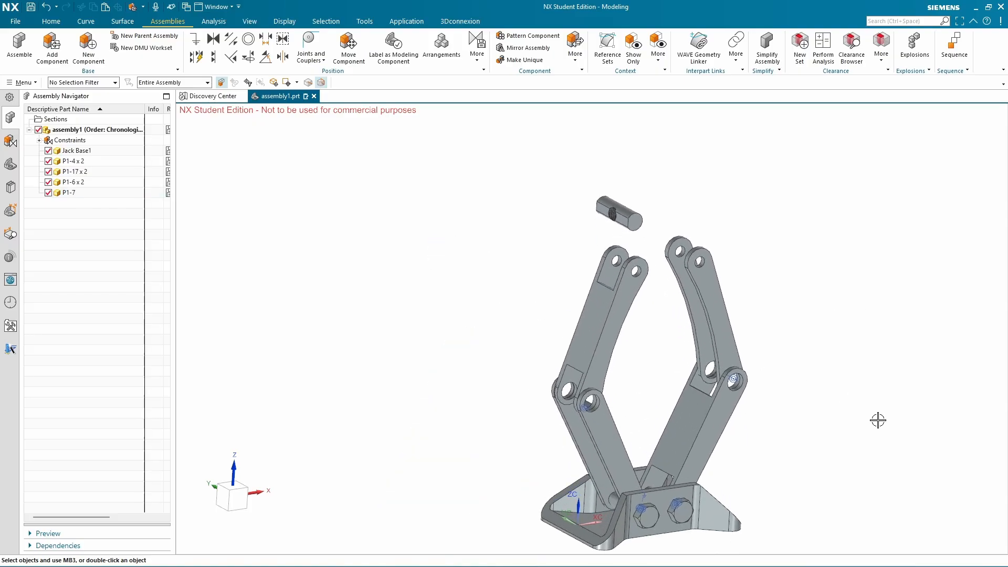
{"action": "scroll", "coordinate": [877, 420], "scroll_direction": "up", "scroll_amount": 2}
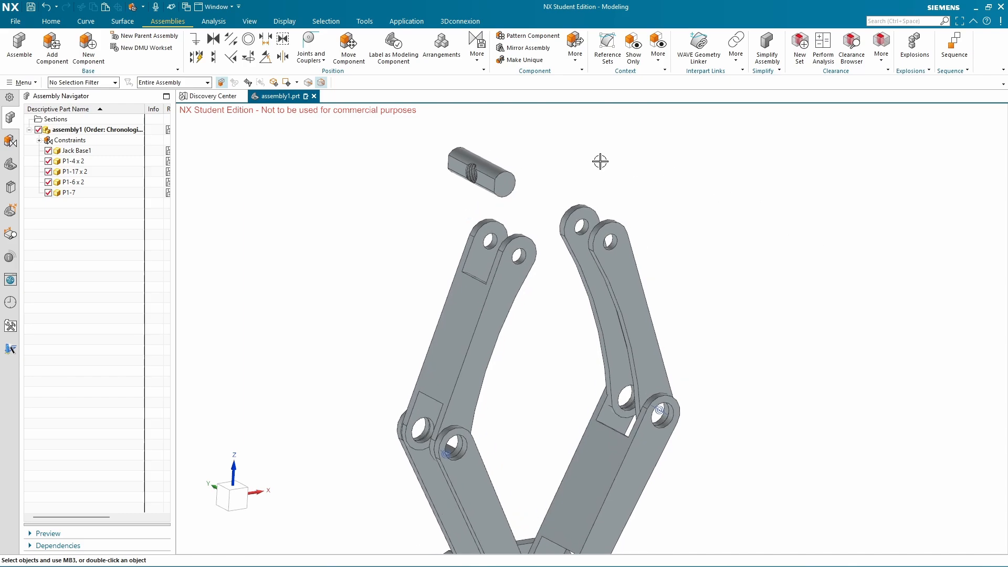
{"action": "left_click", "coordinate": [248, 40]}
{"action": "scroll", "coordinate": [512, 202], "scroll_direction": "up", "scroll_amount": 4}
{"action": "left_click", "coordinate": [513, 178]}
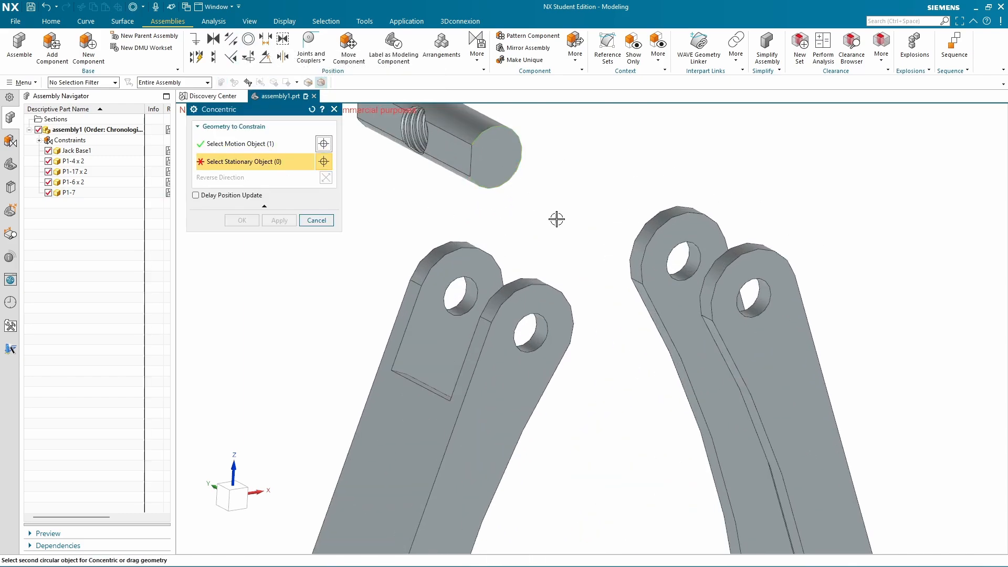
{"action": "scroll", "coordinate": [589, 295], "scroll_direction": "up", "scroll_amount": 5}
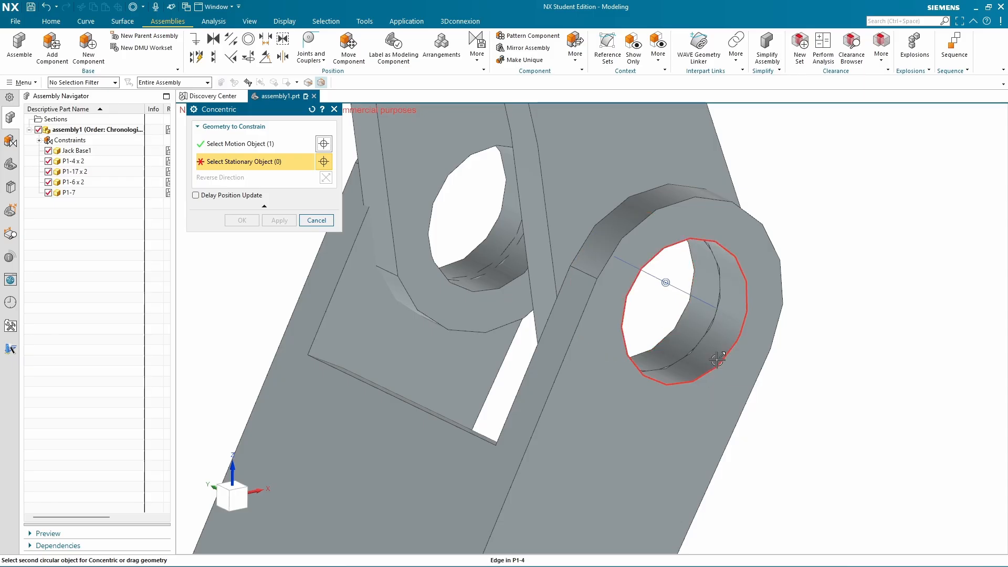
{"action": "left_click", "coordinate": [718, 360]}
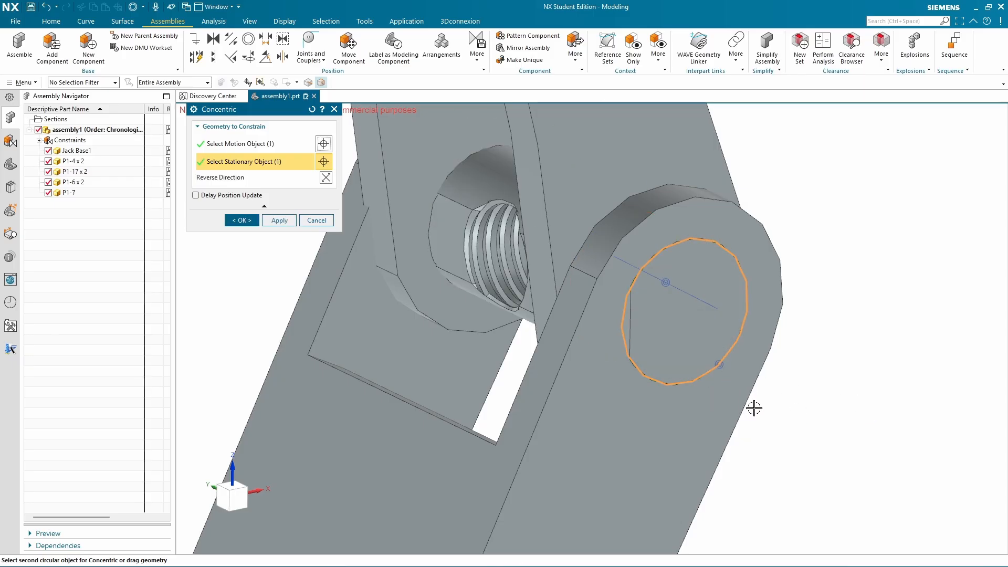
{"action": "middle_click_drag", "start_coordinate": [754, 405], "coordinate": [501, 320]}
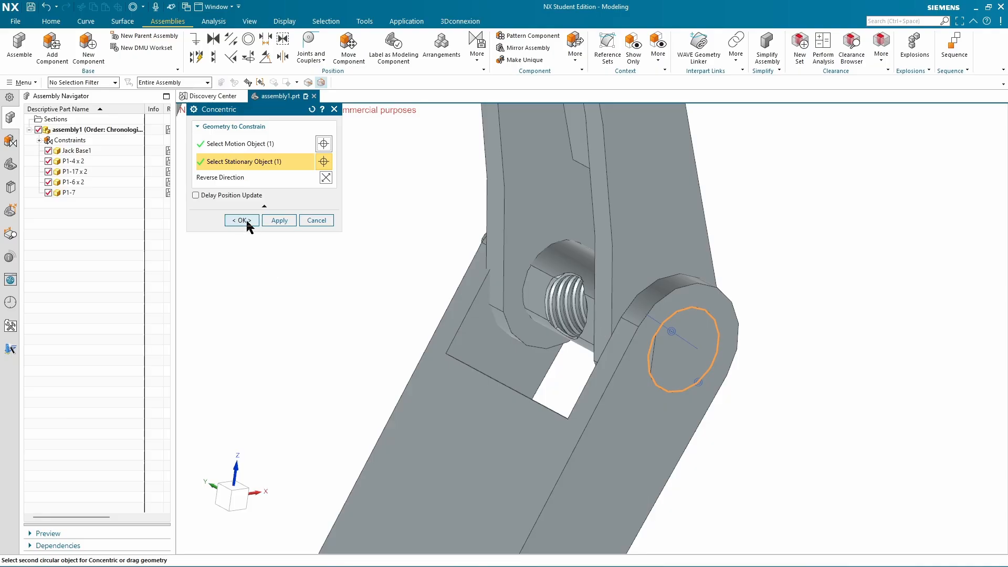
{"action": "left_click", "coordinate": [242, 220]}
Add a second P1-7 pin, placed freely beside the upper joint of the P1-4 arm nearer the origin, keeping its default orientation
{"action": "middle_click_drag", "start_coordinate": [259, 218], "coordinate": [695, 267]}
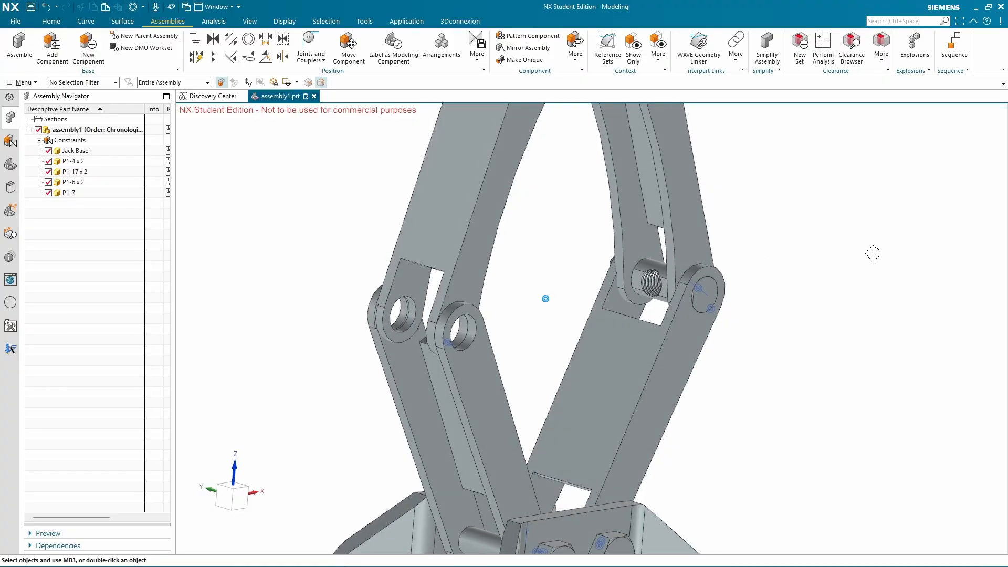
{"action": "middle_click_drag", "start_coordinate": [373, 195], "coordinate": [239, 142]}
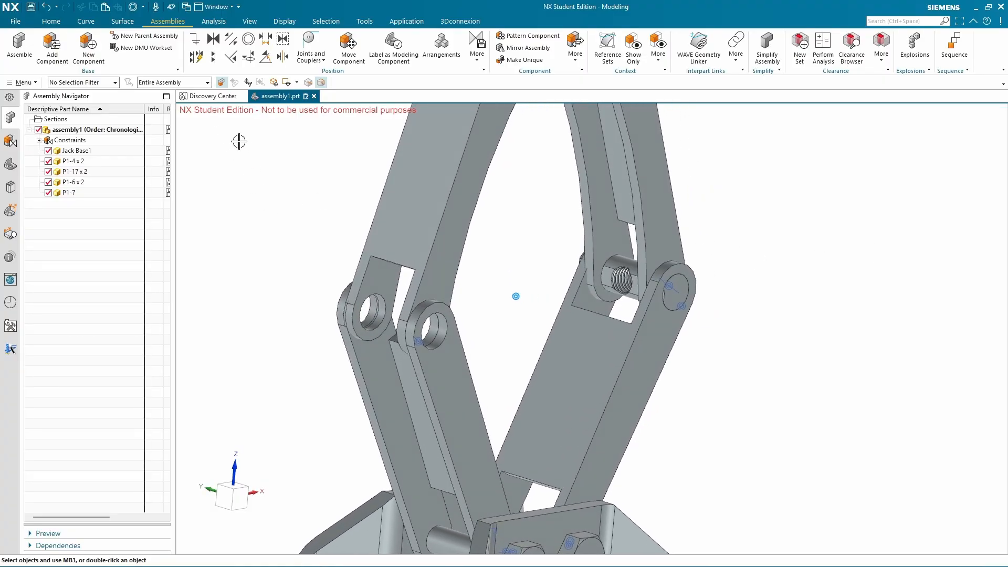
{"action": "left_click", "coordinate": [51, 47]}
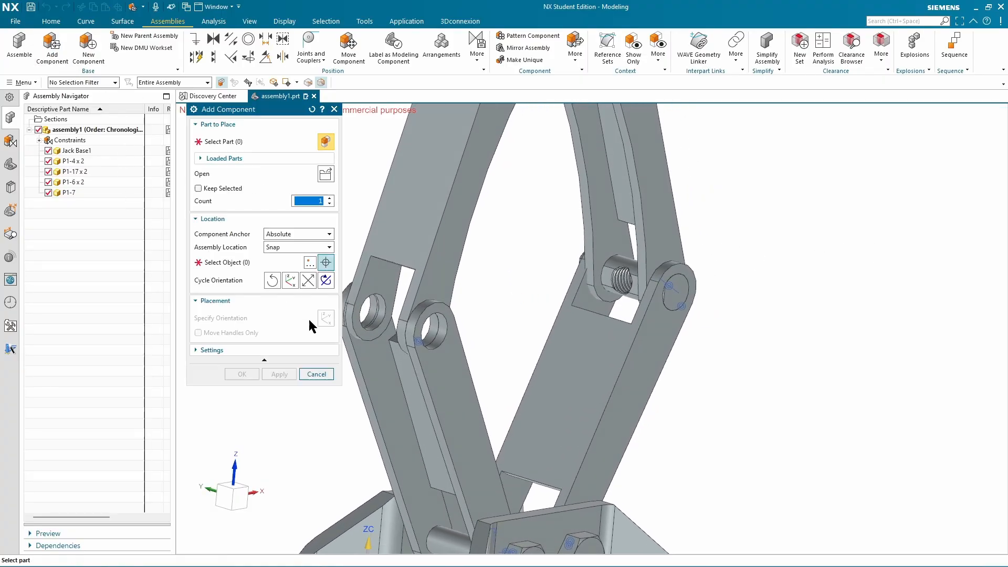
{"action": "left_click", "coordinate": [326, 173]}
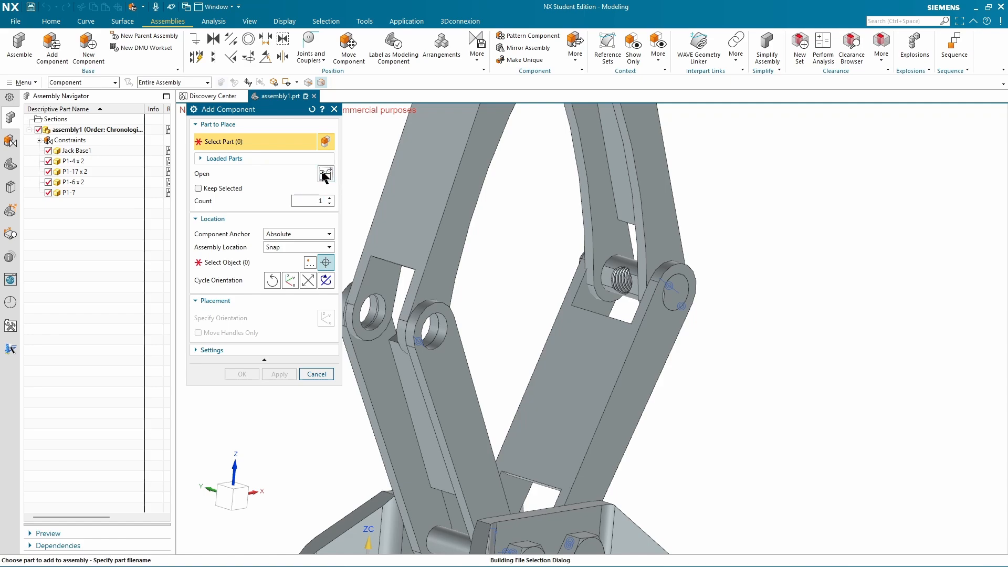
{"action": "left_click", "coordinate": [444, 358]}
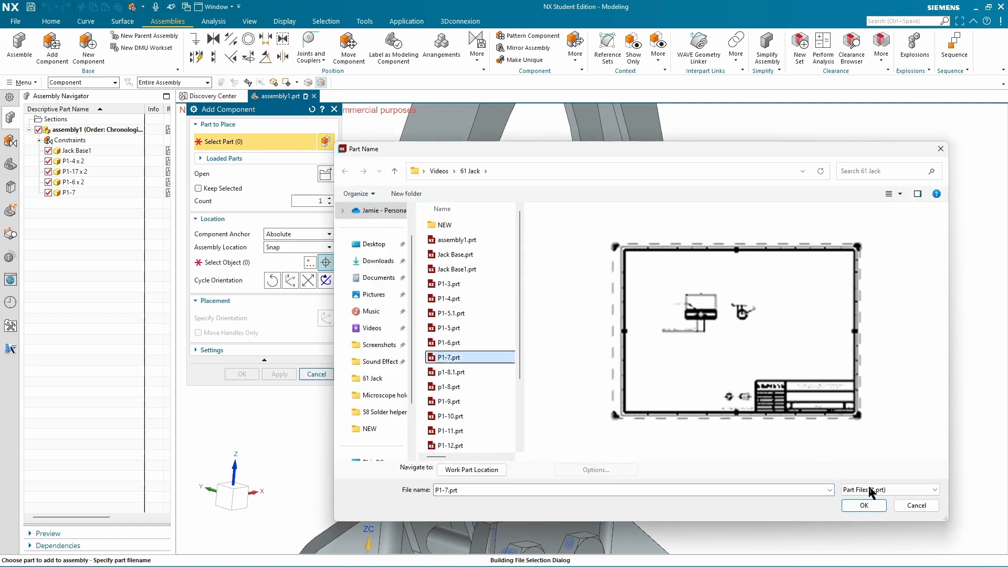
{"action": "left_click", "coordinate": [863, 504]}
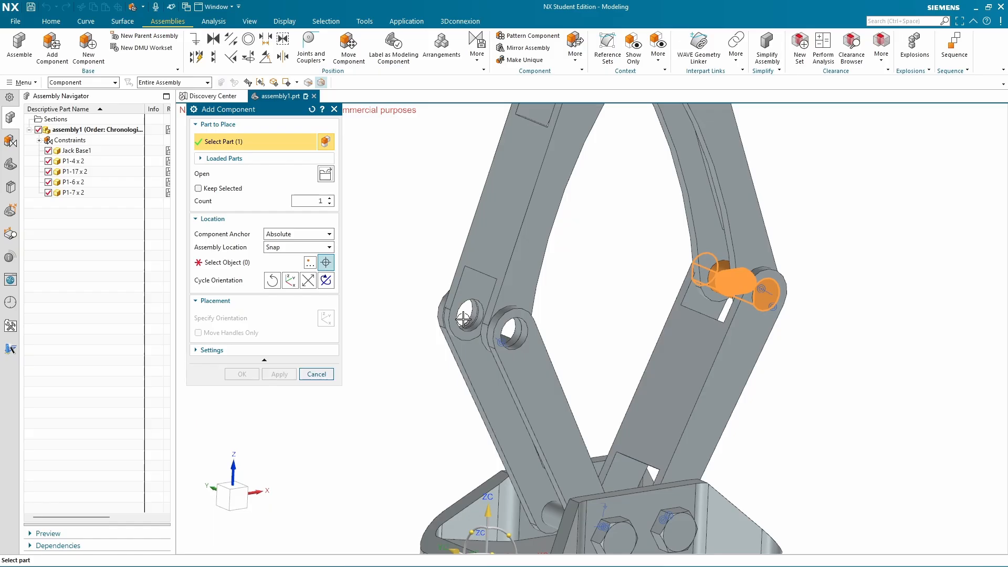
{"action": "left_click", "coordinate": [225, 263]}
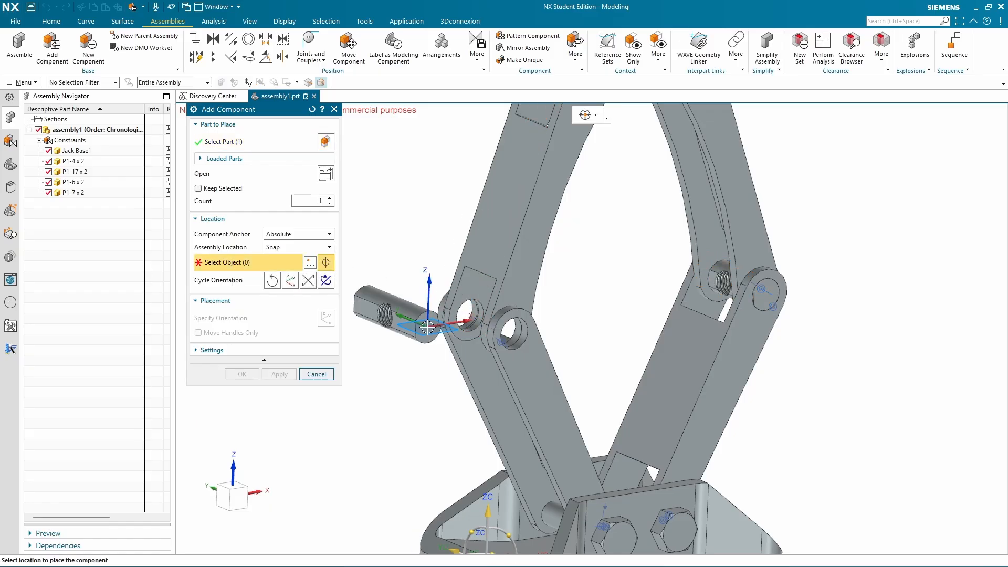
{"action": "left_click", "coordinate": [427, 327]}
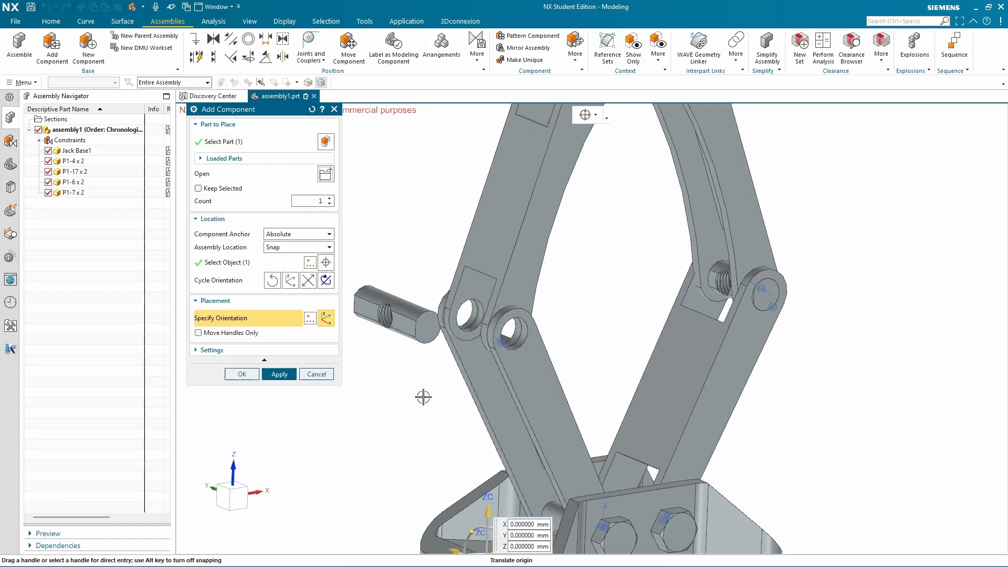
{"action": "left_click", "coordinate": [242, 374]}
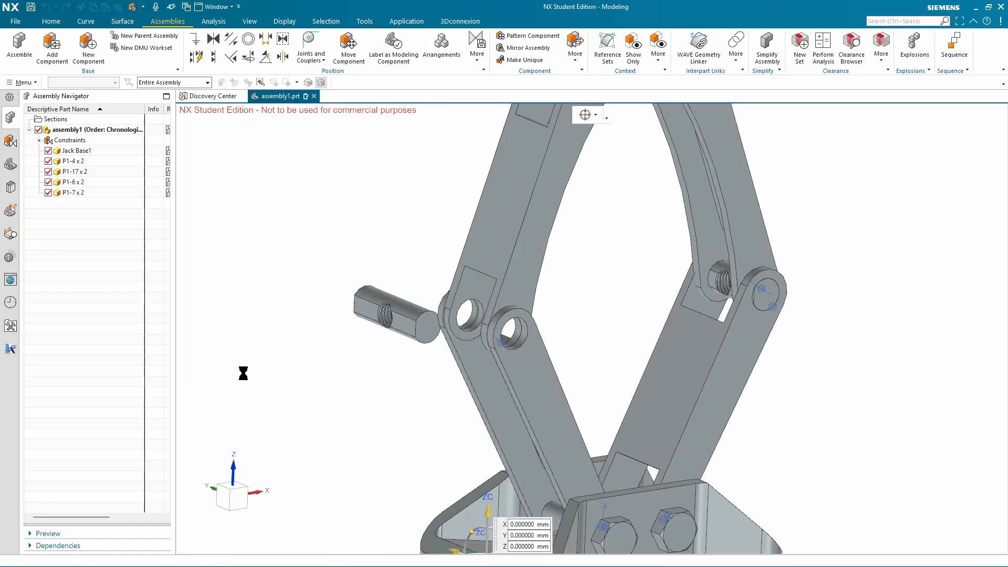
Constrain the second P1-7 pin's circular end edge concentric with the outer upper hole edge of the P1-4 arm nearer the origin
{"action": "left_click", "coordinate": [249, 40]}
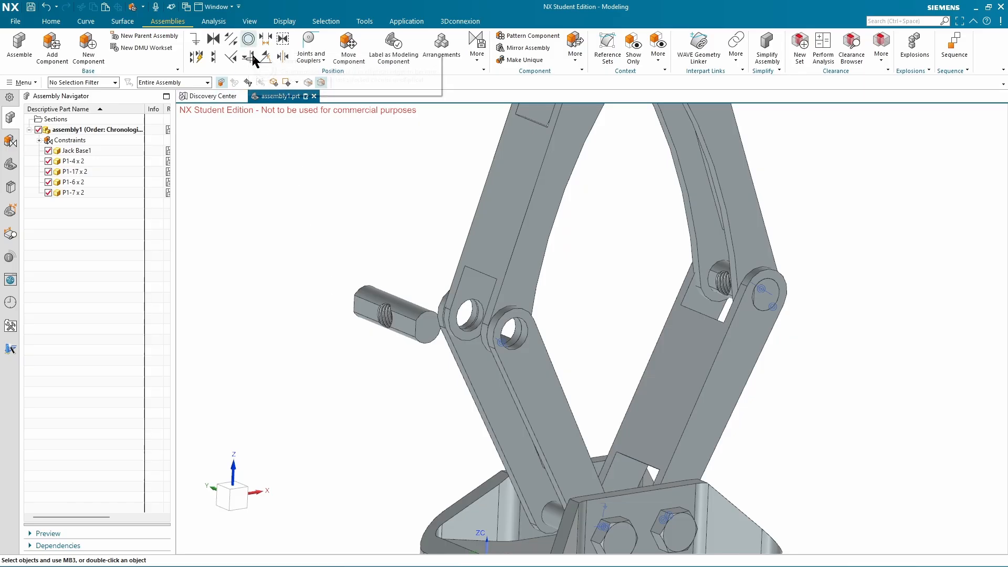
{"action": "left_click", "coordinate": [428, 335]}
{"action": "middle_click_drag", "start_coordinate": [531, 400], "coordinate": [642, 372]}
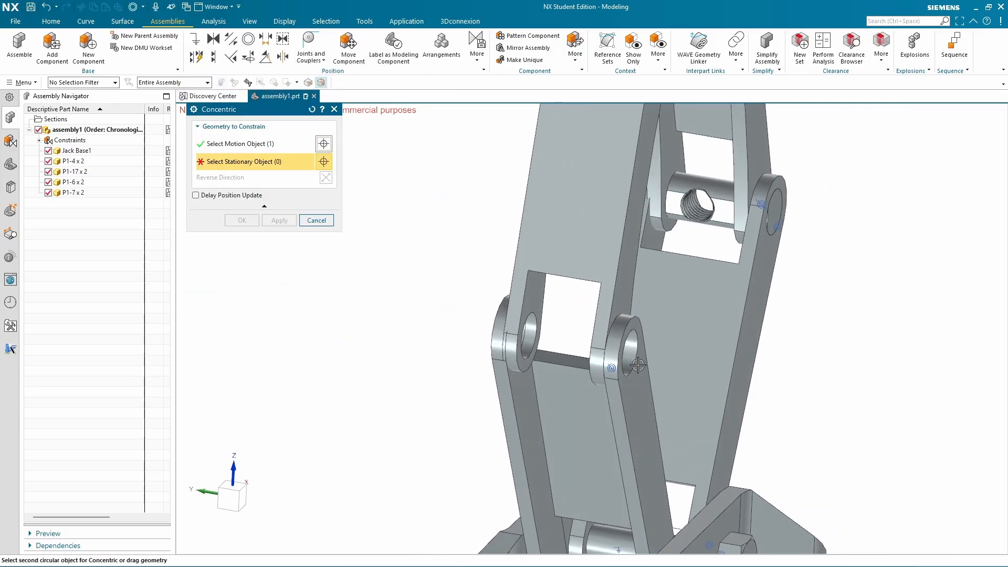
{"action": "left_click", "coordinate": [242, 219]}
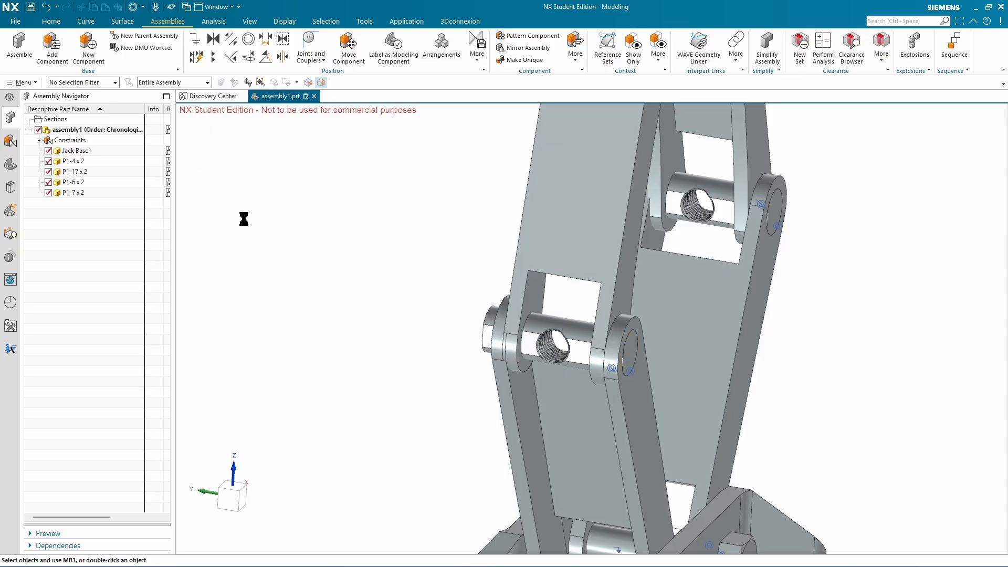
{"action": "key", "text": "ctrl+alt+f"}
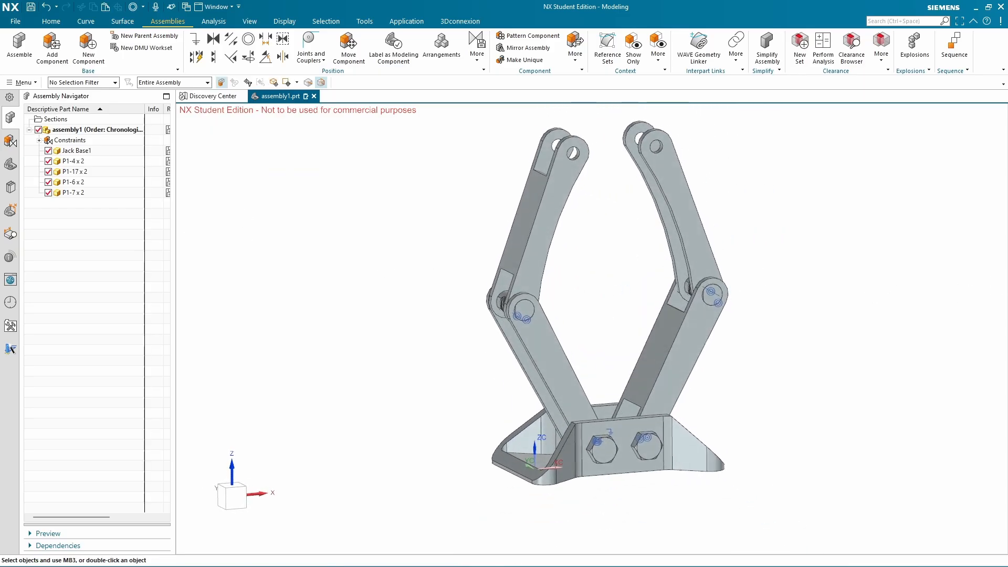
Look through the exploded view and part drawings in Project 1.pdf in Foxit PDF Reader to find the Jack Cap's drawing number
{"action": "key", "text": "alt+Tab"}
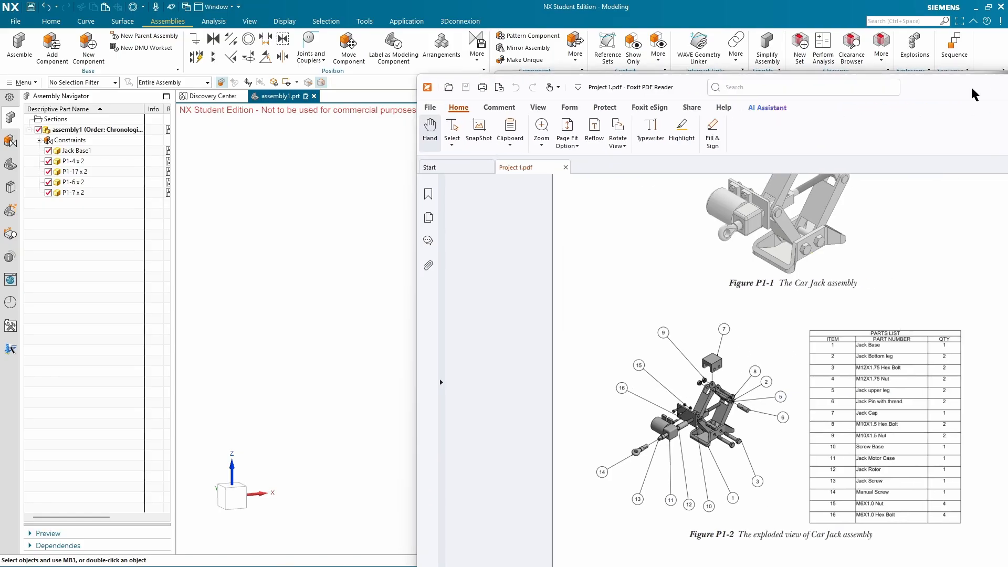
{"action": "left_click_drag", "start_coordinate": [972, 93], "coordinate": [770, 58]}
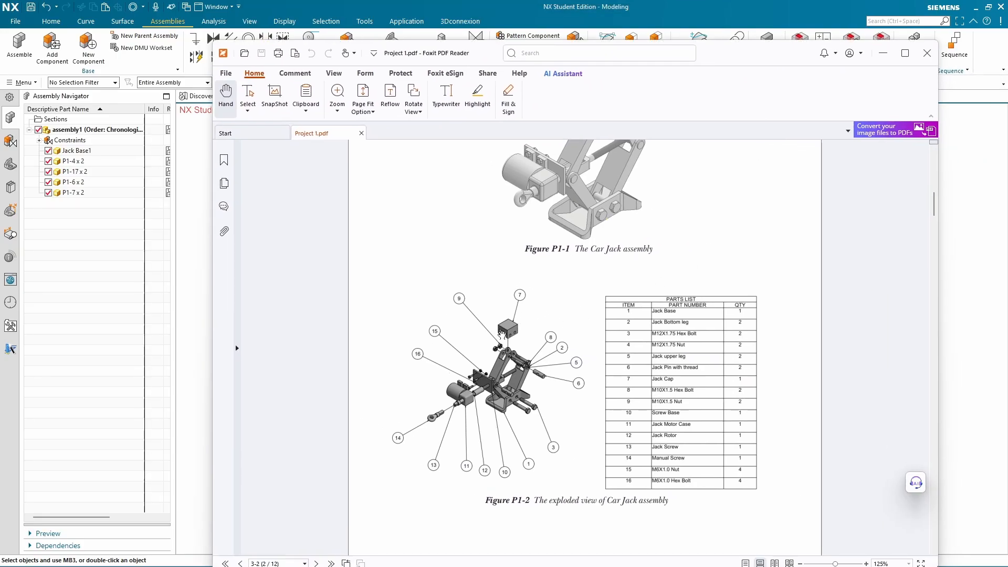
{"action": "scroll", "coordinate": [652, 384], "scroll_direction": "down", "scroll_amount": 20}
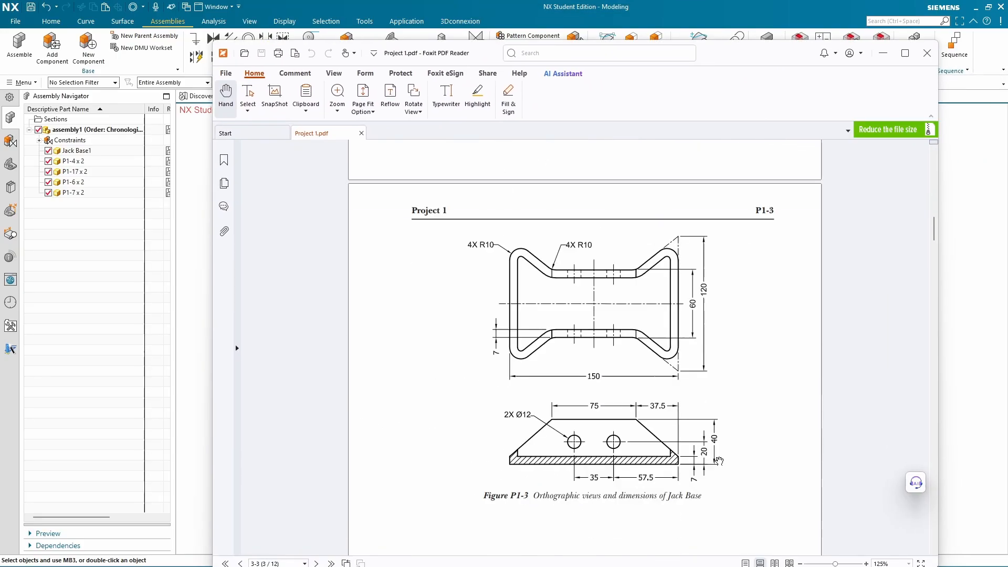
{"action": "scroll", "coordinate": [716, 471], "scroll_direction": "down", "scroll_amount": 6}
{"action": "scroll", "coordinate": [716, 471], "scroll_direction": "up", "scroll_amount": 5}
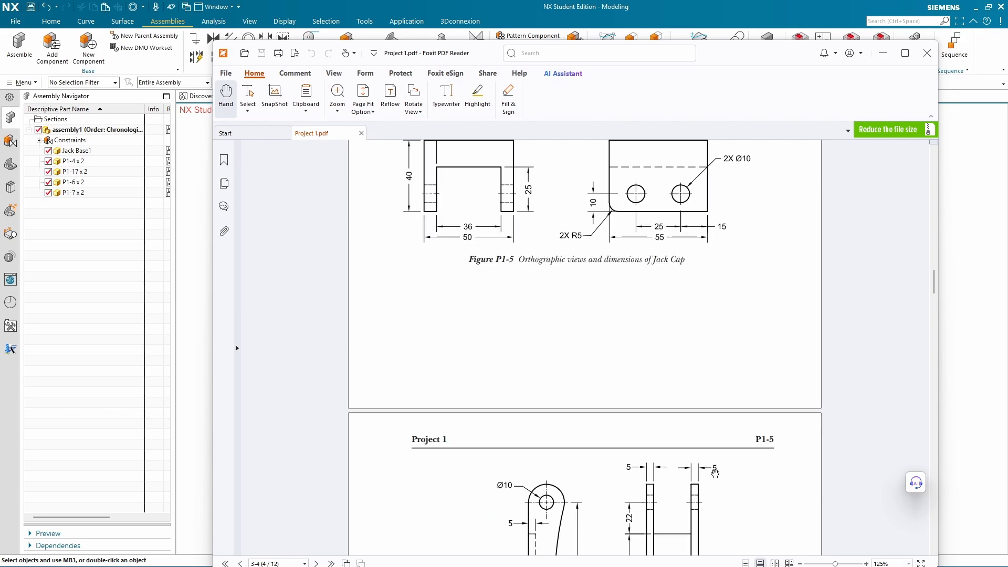
{"action": "left_click_drag", "start_coordinate": [756, 53], "coordinate": [1007, 59]}
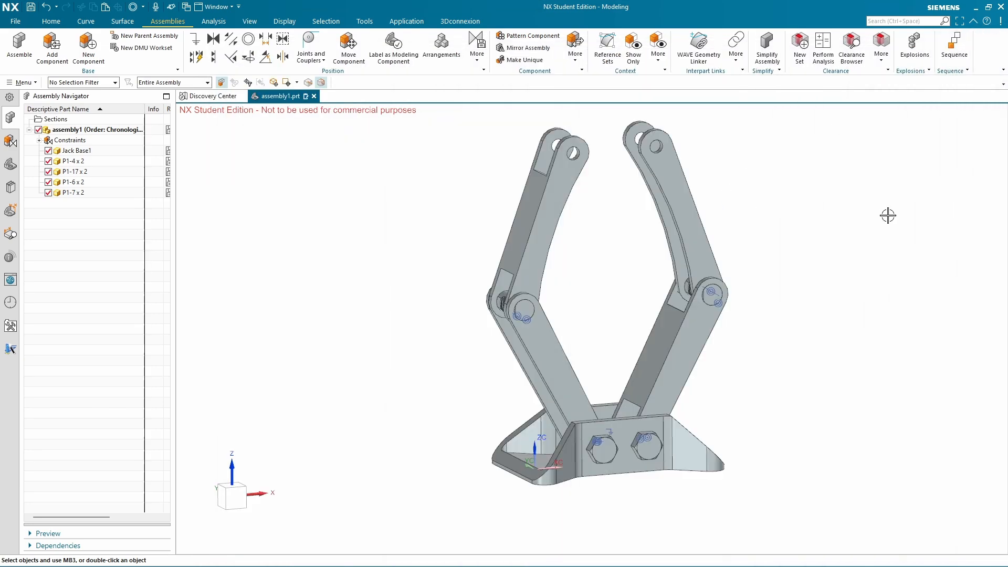
{"action": "left_click", "coordinate": [767, 249]}
Load P1-5.prt as a new component and place it freely above the upper ends of the P1-6 legs
{"action": "left_click", "coordinate": [59, 63]}
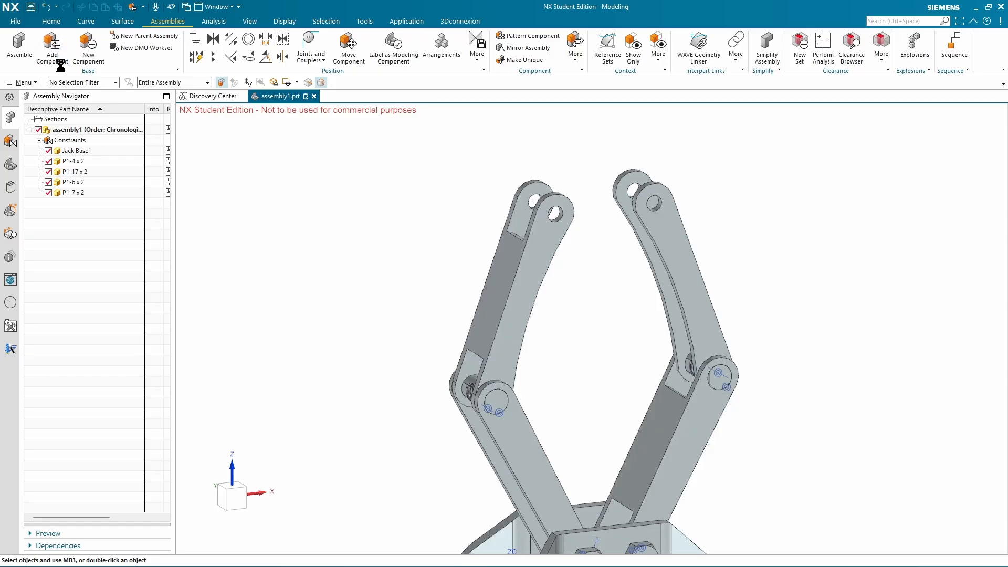
{"action": "left_click", "coordinate": [326, 175]}
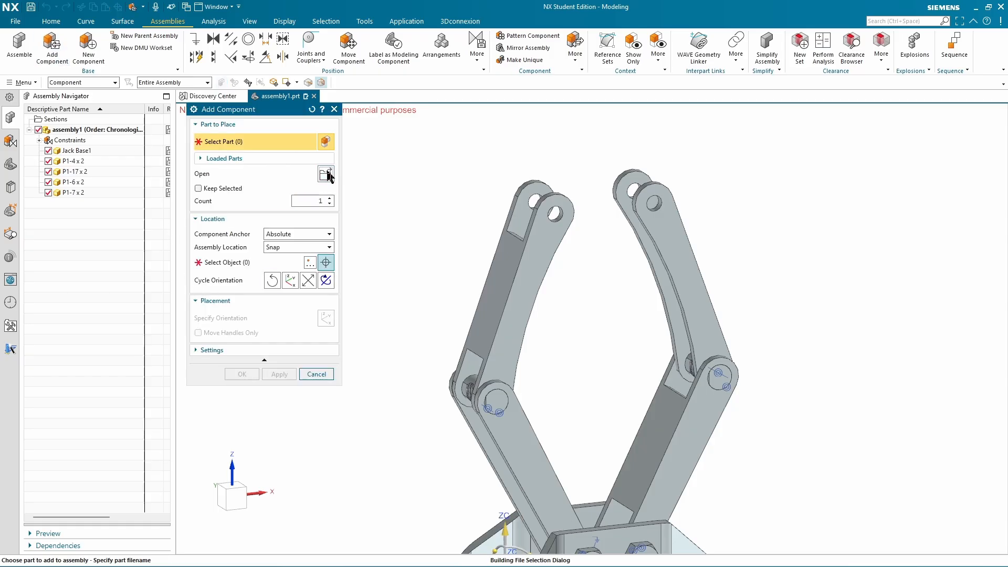
{"action": "left_click", "coordinate": [450, 314]}
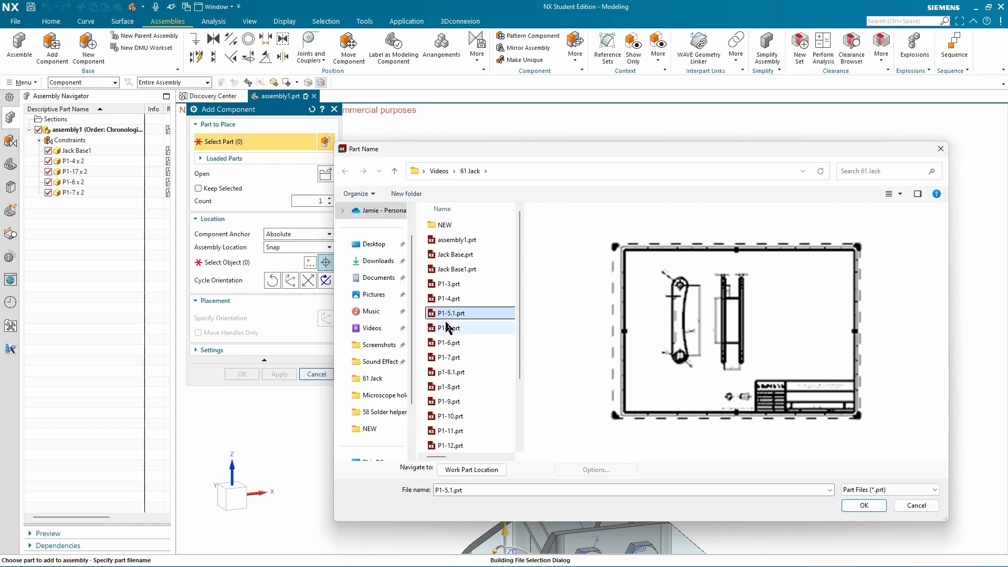
{"action": "left_click", "coordinate": [450, 328]}
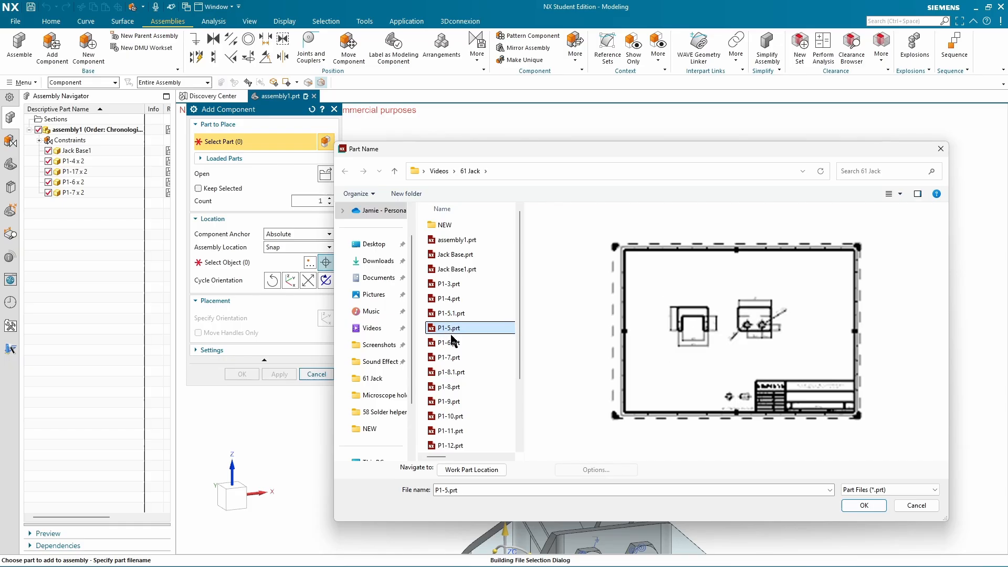
{"action": "left_click", "coordinate": [875, 506]}
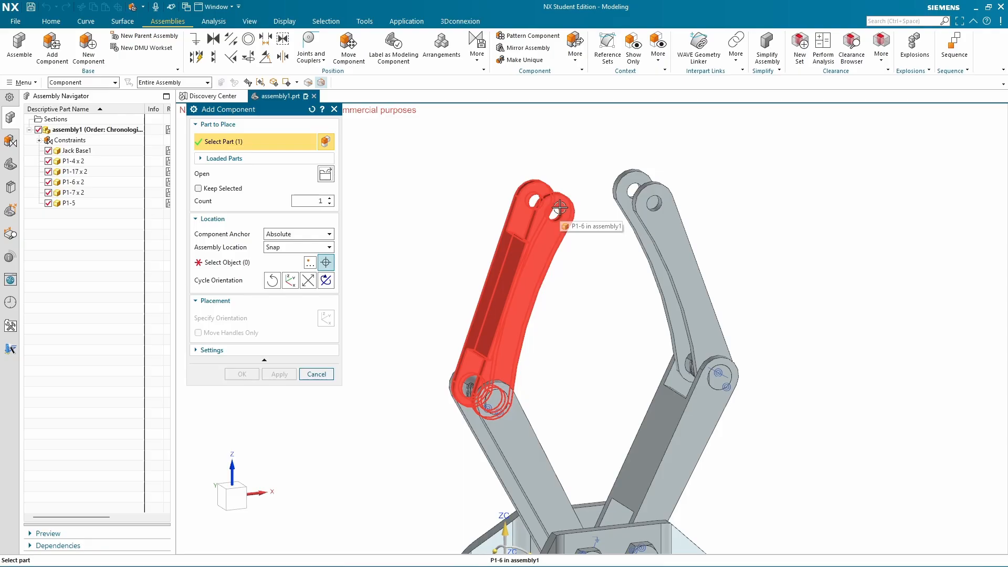
{"action": "left_click", "coordinate": [220, 262]}
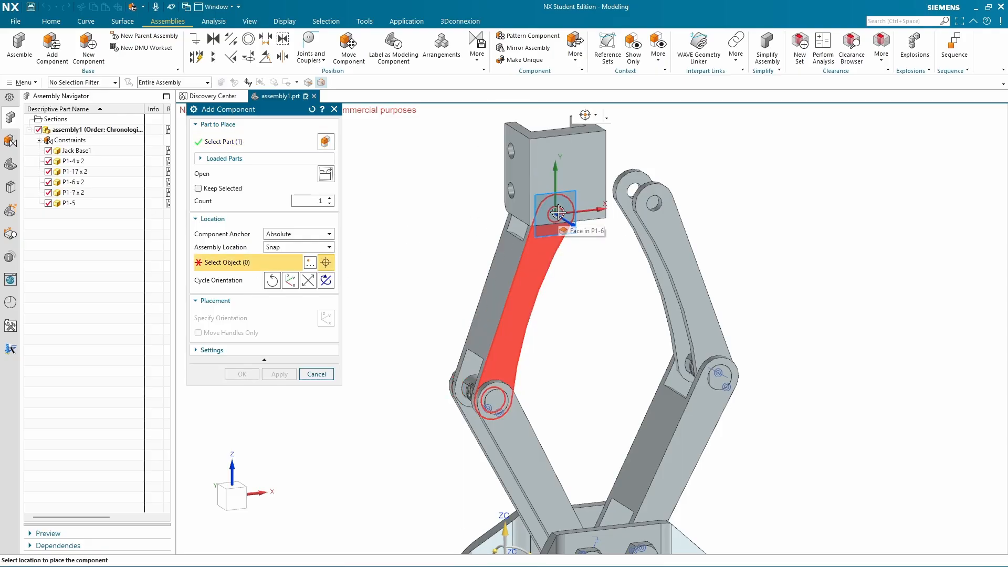
{"action": "middle_click_drag", "start_coordinate": [553, 148], "coordinate": [544, 348]}
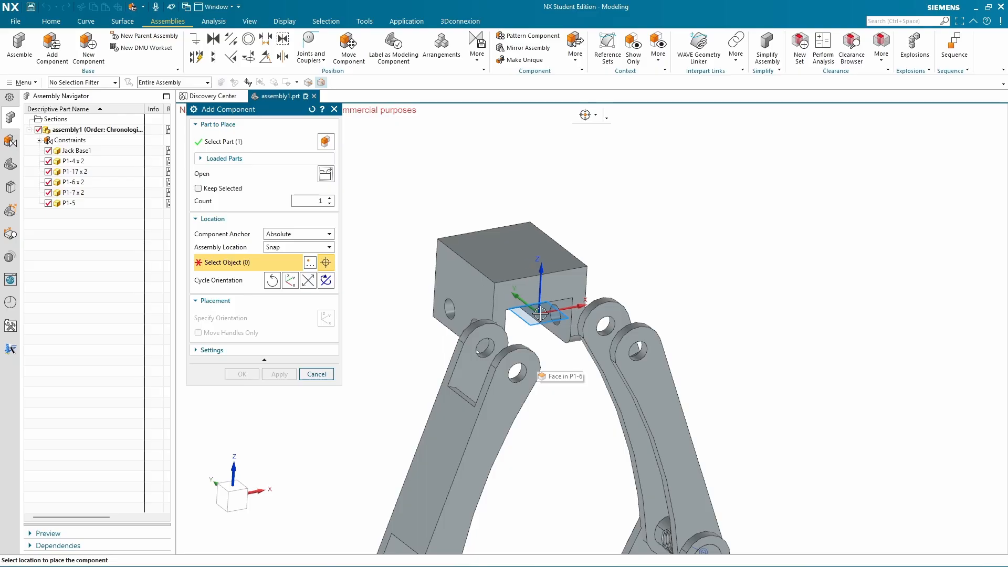
{"action": "left_click", "coordinate": [552, 297]}
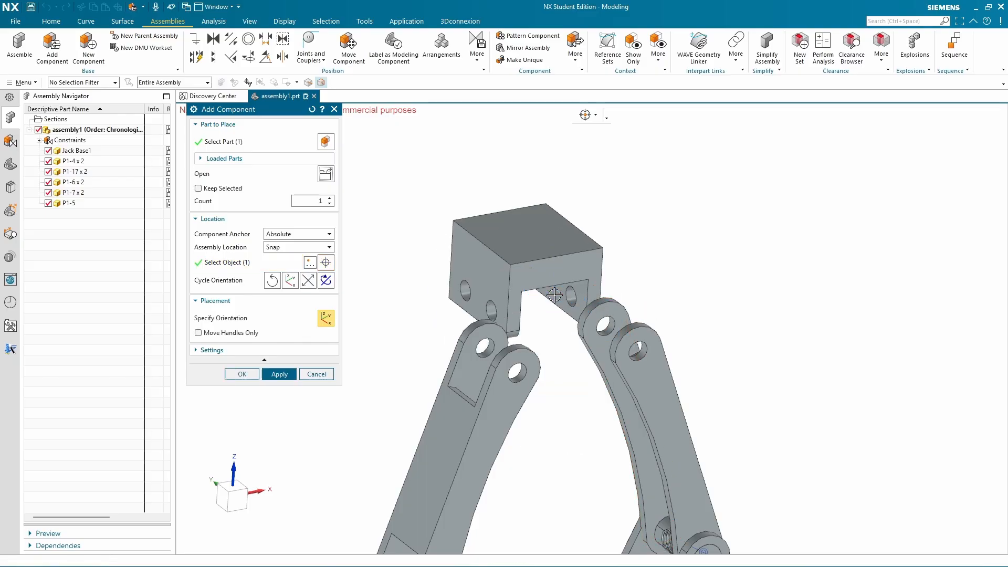
Rotate the P1-5 cap 90 degrees about the vertical axis and compare its orientation with Figure P1-1 in Project 1.pdf
{"action": "left_click", "coordinate": [325, 280]}
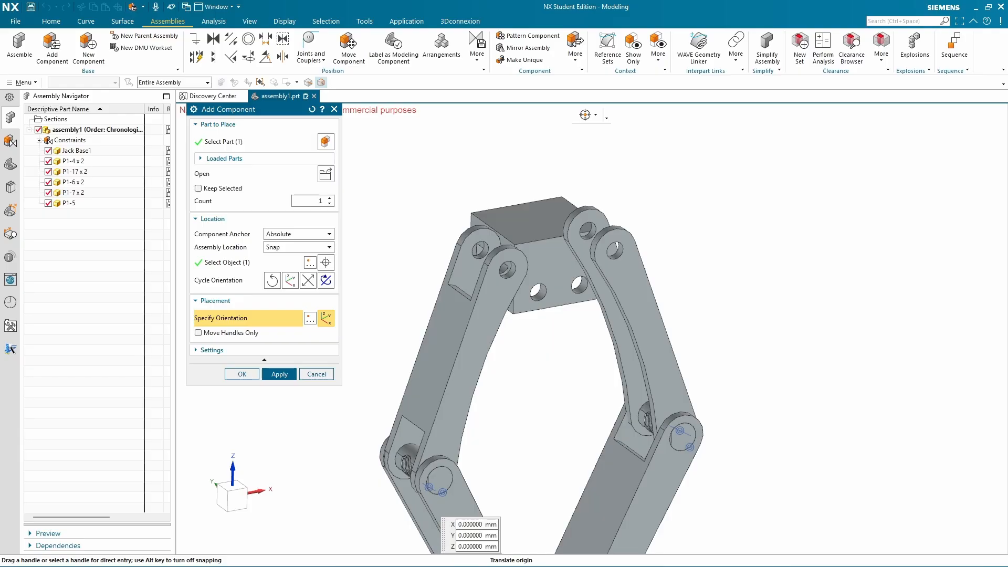
{"action": "key", "text": "alt+Tab"}
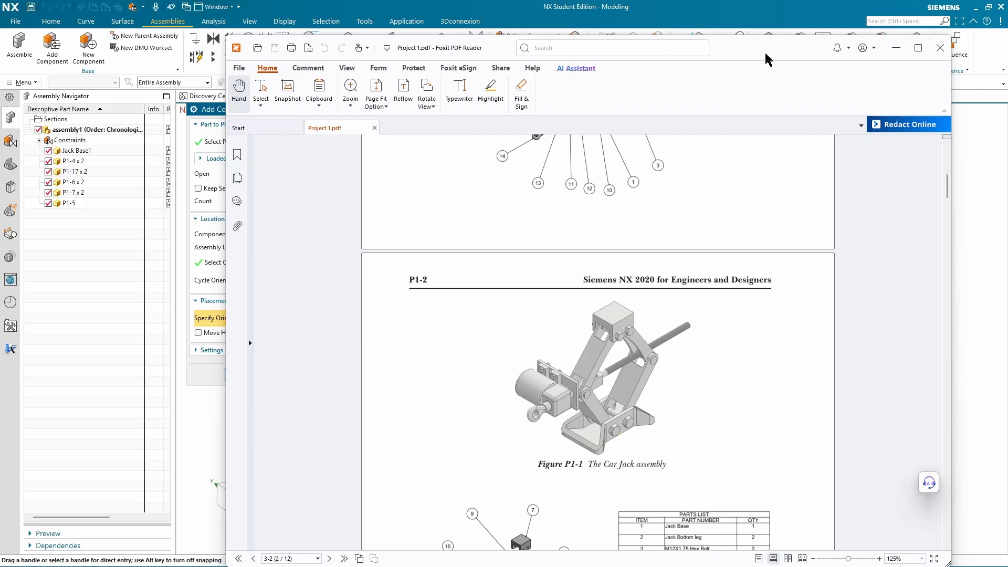
{"action": "key", "text": "alt+Tab"}
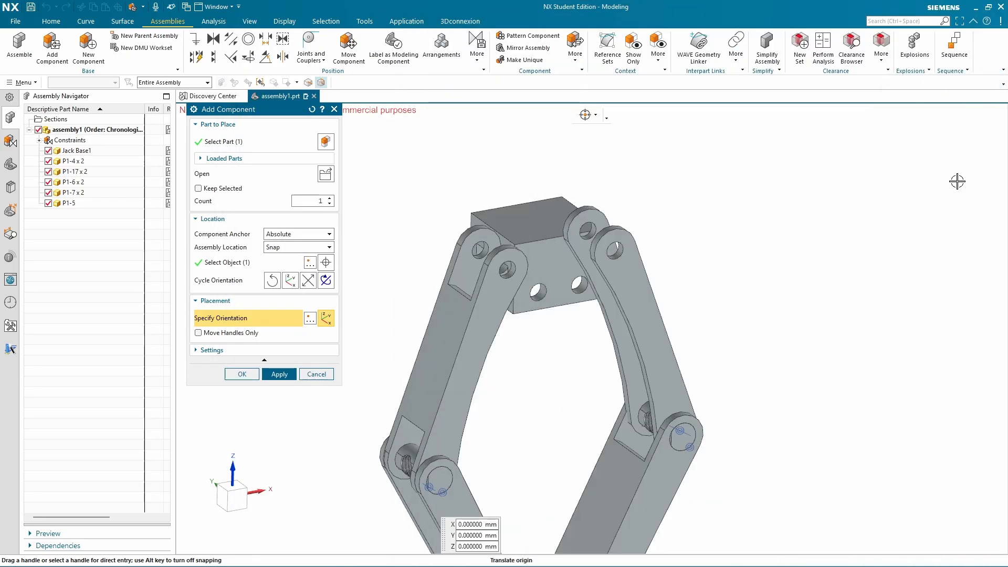
{"action": "left_click", "coordinate": [767, 246]}
Move the P1-5 cap clear of the legs to about X -91.84, Y -320, Z 207.29 mm and finish adding it
{"action": "scroll", "coordinate": [755, 278], "scroll_direction": "down", "scroll_amount": 4}
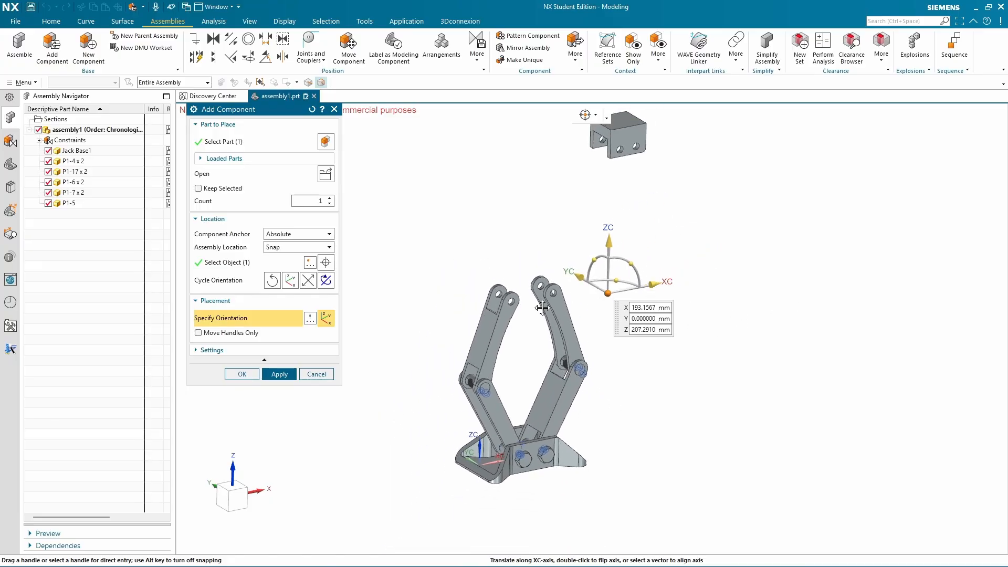
{"action": "left_click", "coordinate": [468, 327]}
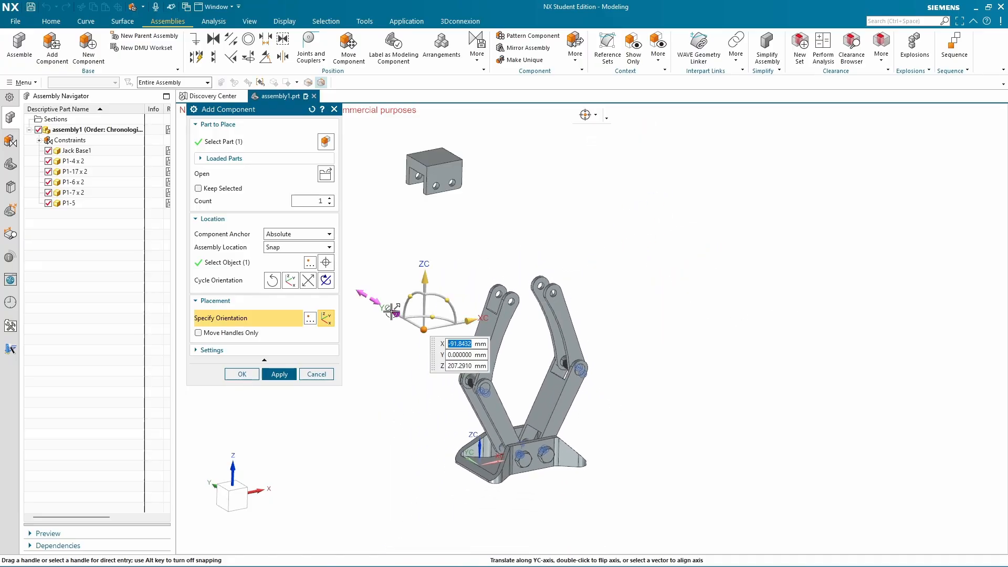
{"action": "left_click_drag", "start_coordinate": [507, 367], "coordinate": [525, 381]}
{"action": "scroll", "coordinate": [512, 388], "scroll_direction": "up", "scroll_amount": 1}
{"action": "middle_click_drag", "start_coordinate": [757, 314], "coordinate": [474, 246]}
{"action": "scroll", "coordinate": [474, 246], "scroll_direction": "up", "scroll_amount": 4}
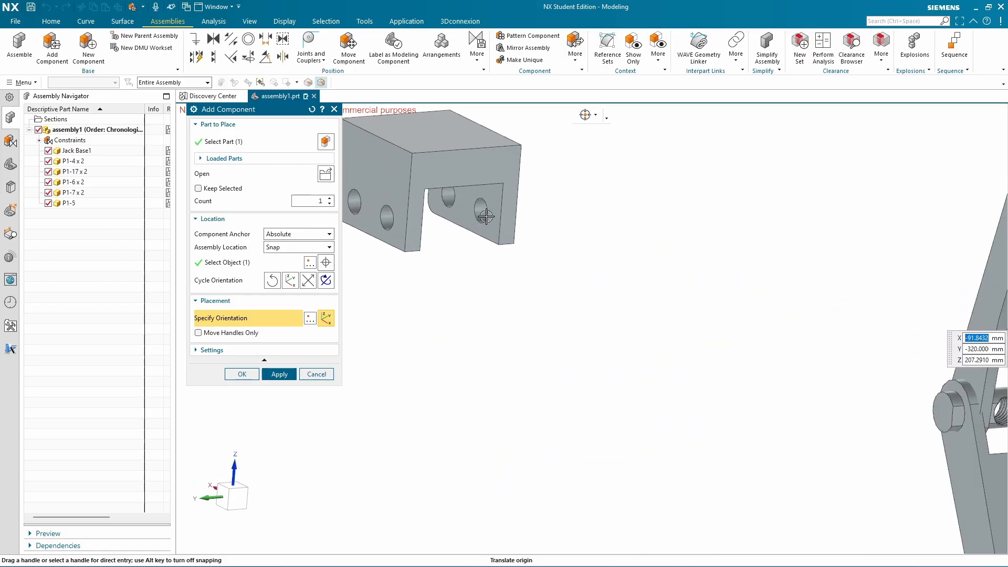
{"action": "left_click", "coordinate": [242, 373]}
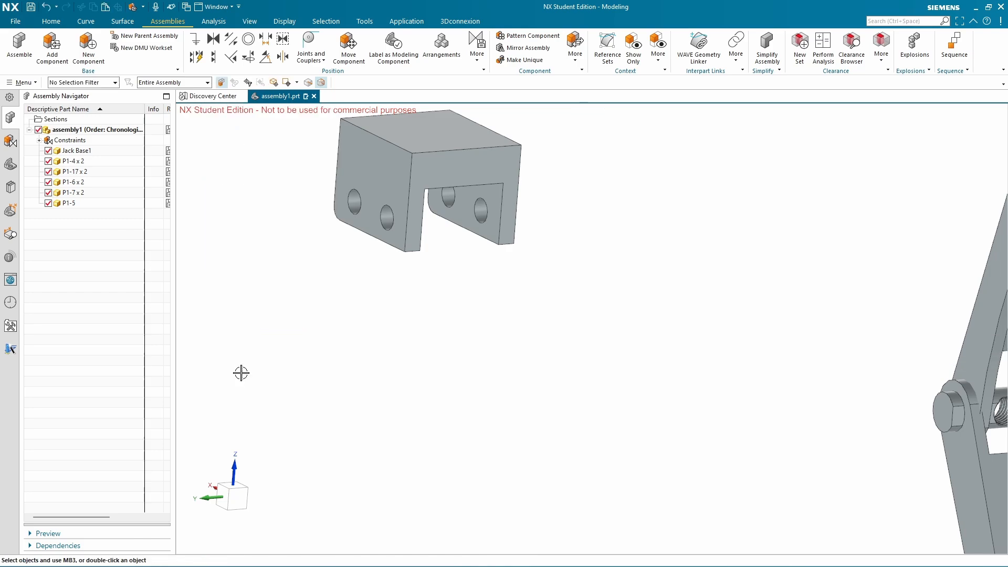
Constrain an inner hole edge of the P1-5 cap concentric with the outer upper hole edge of the P1-6 leg nearer the origin
{"action": "left_click", "coordinate": [249, 40]}
{"action": "left_click", "coordinate": [475, 220]}
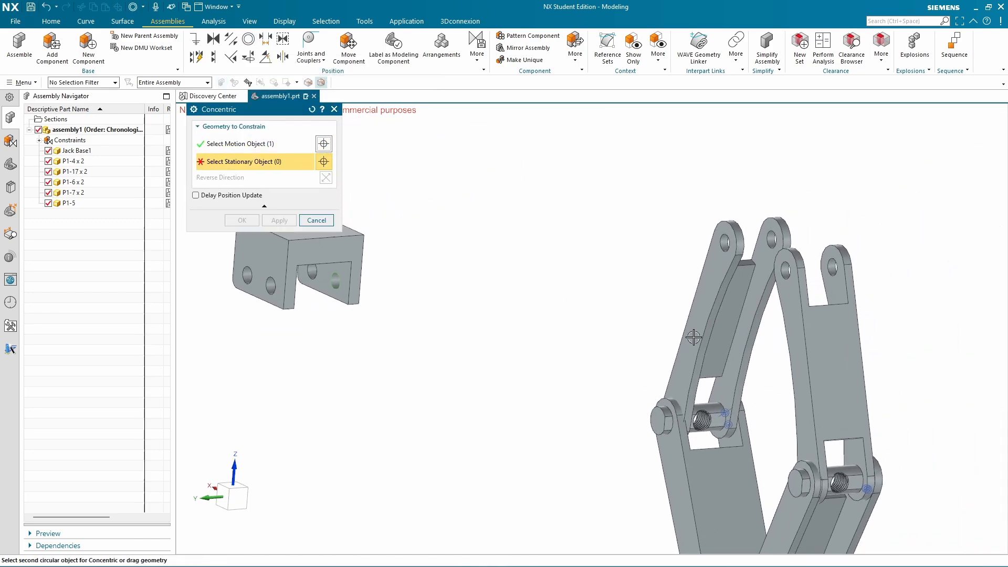
{"action": "middle_click_drag", "start_coordinate": [769, 311], "coordinate": [708, 319]}
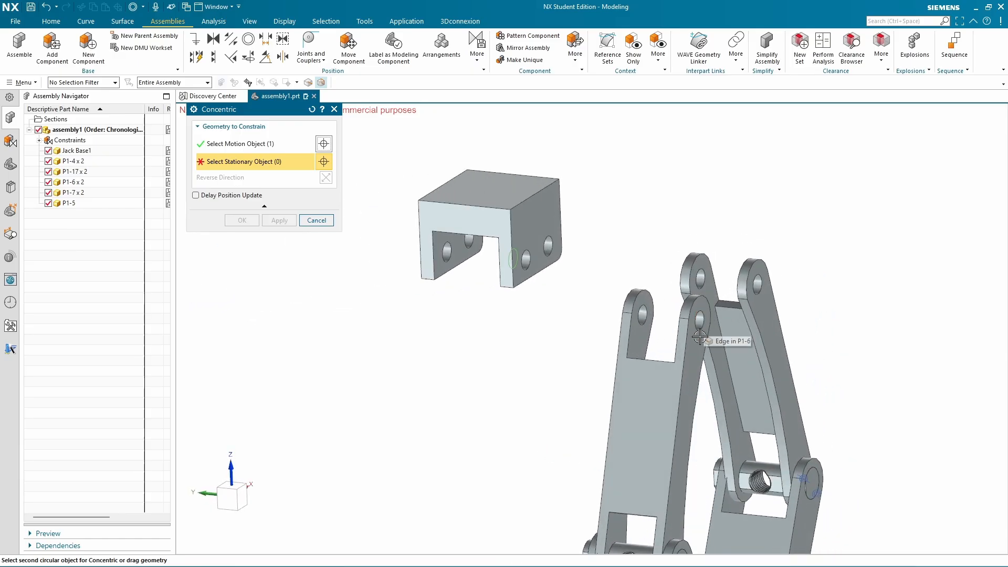
{"action": "left_click", "coordinate": [708, 318]}
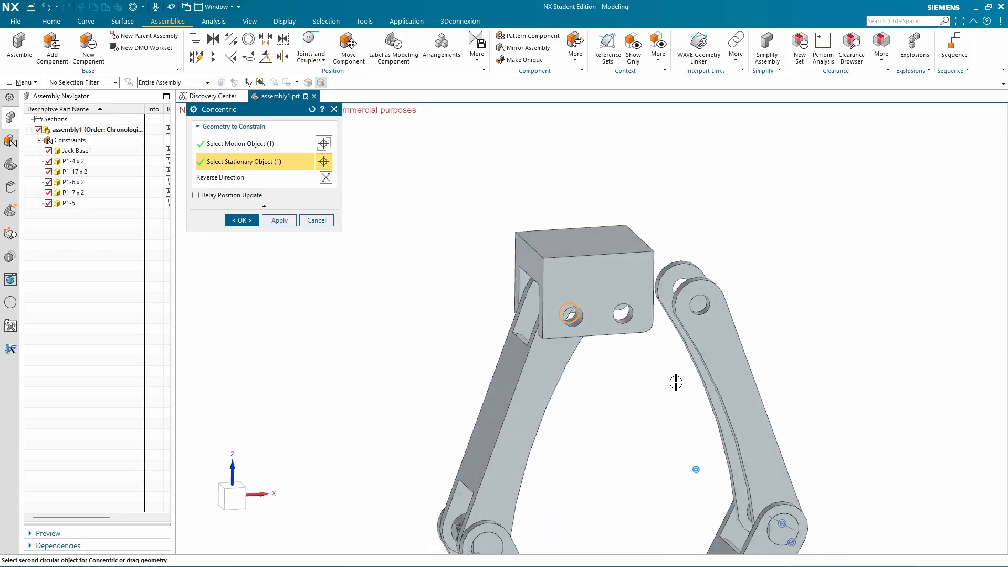
{"action": "left_click", "coordinate": [280, 221]}
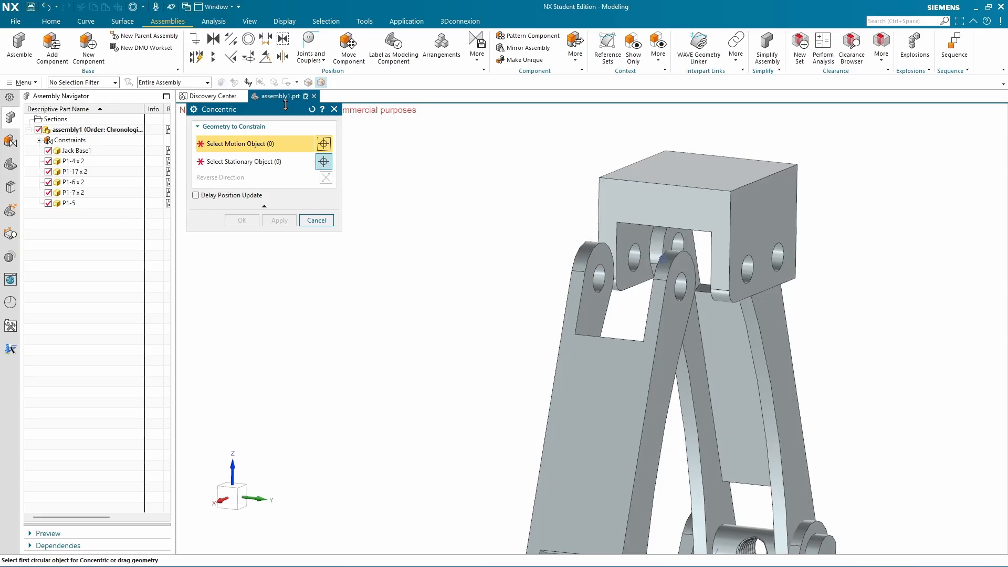
Constrain the P1-5 cap's other inner hole edge concentric with the upper hole edge of the P1-6 leg farther from the origin
{"action": "left_click", "coordinate": [625, 254]}
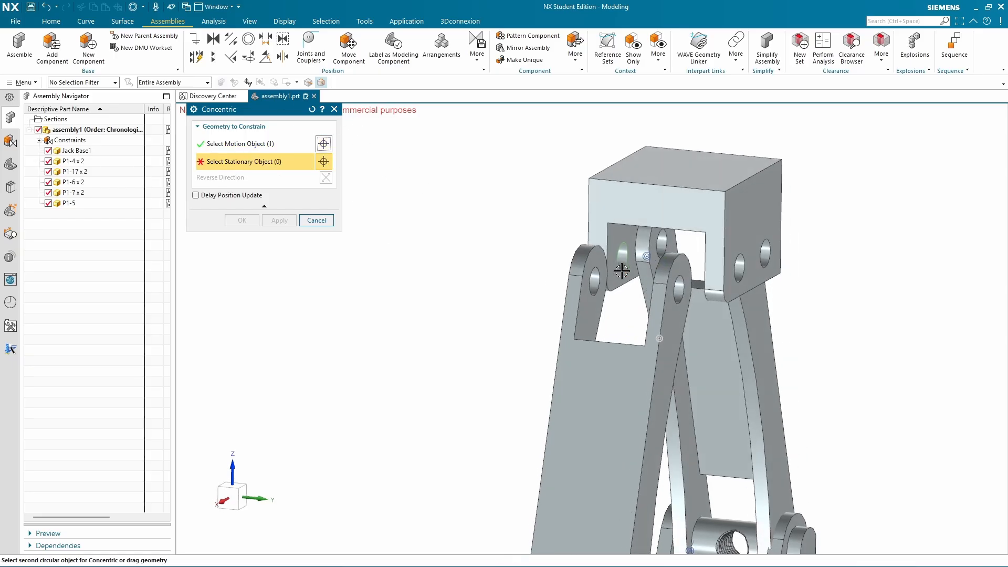
{"action": "left_click", "coordinate": [551, 289]}
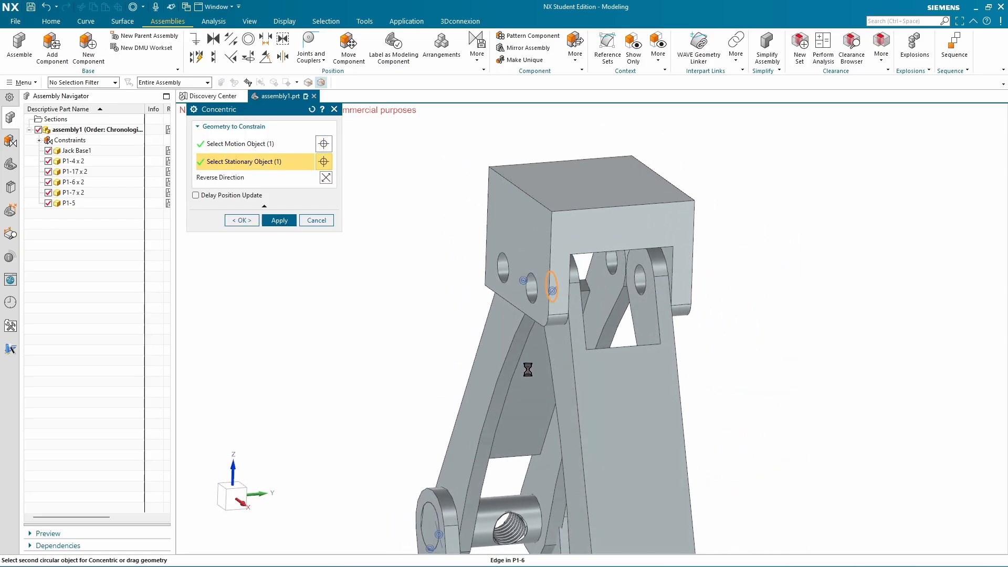
{"action": "left_click", "coordinate": [241, 220]}
{"action": "key", "text": "ctrl+alt+f"}
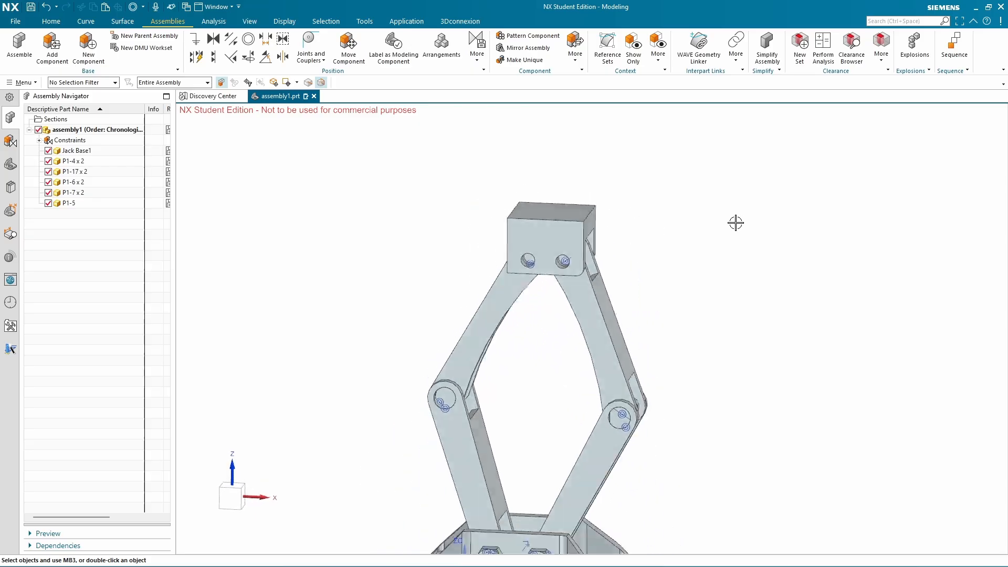
{"action": "middle_click_drag", "start_coordinate": [816, 298], "coordinate": [733, 320]}
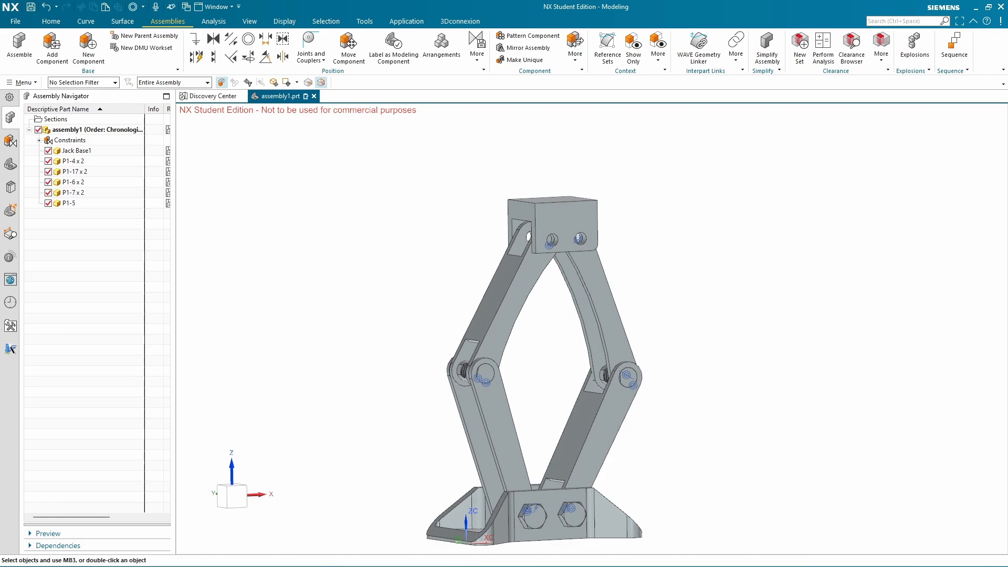
Examine the exploded view and parts list in Figure P1-2 of Project 1.pdf for the bolts that fasten the jack cap
{"action": "left_click_drag", "start_coordinate": [1007, 84], "coordinate": [761, 37]}
{"action": "scroll", "coordinate": [523, 332], "scroll_direction": "up", "scroll_amount": 2, "text": "ctrl"}
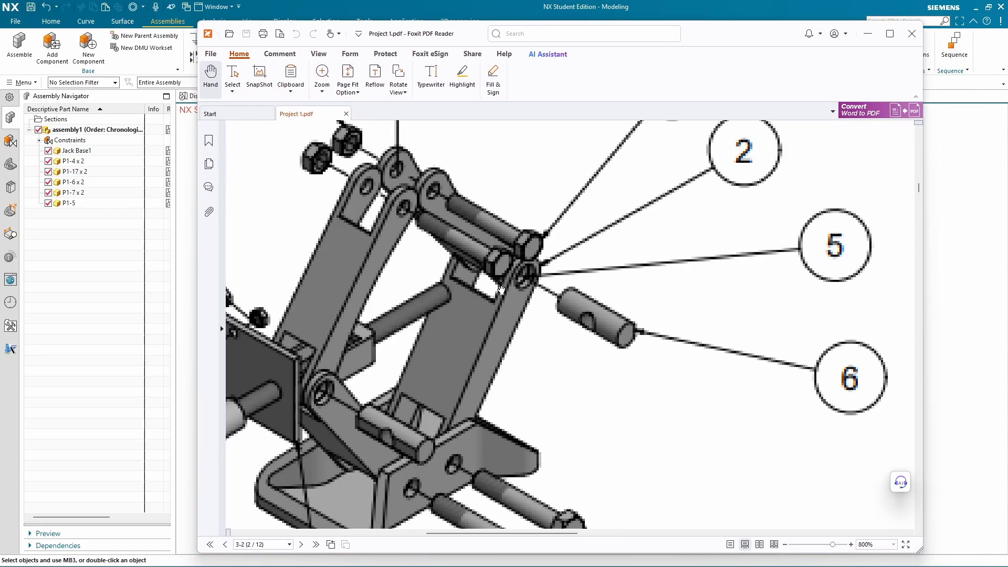
{"action": "scroll", "coordinate": [532, 291], "scroll_direction": "down", "scroll_amount": 2, "text": "ctrl"}
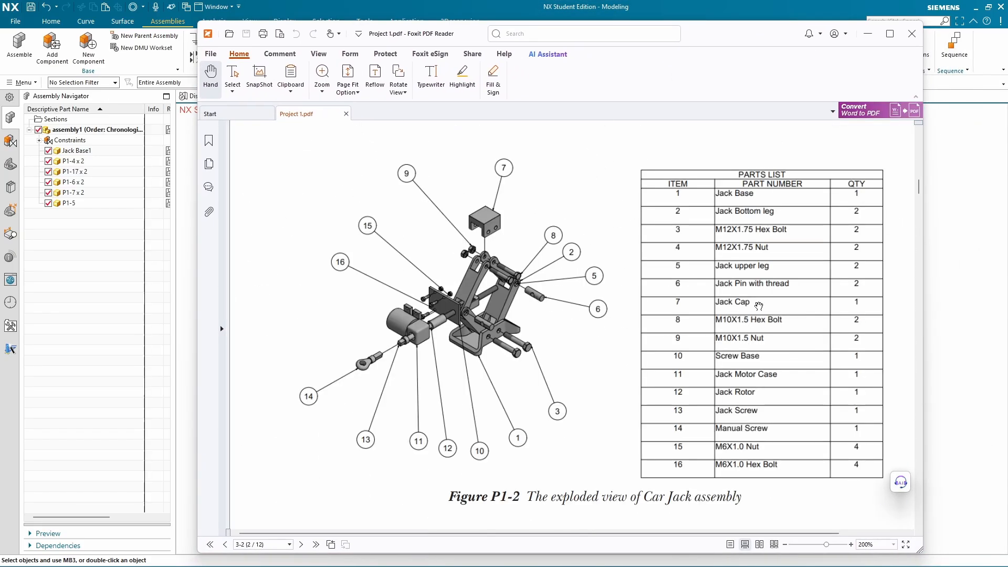
{"action": "left_click_drag", "start_coordinate": [738, 40], "coordinate": [1007, 33]}
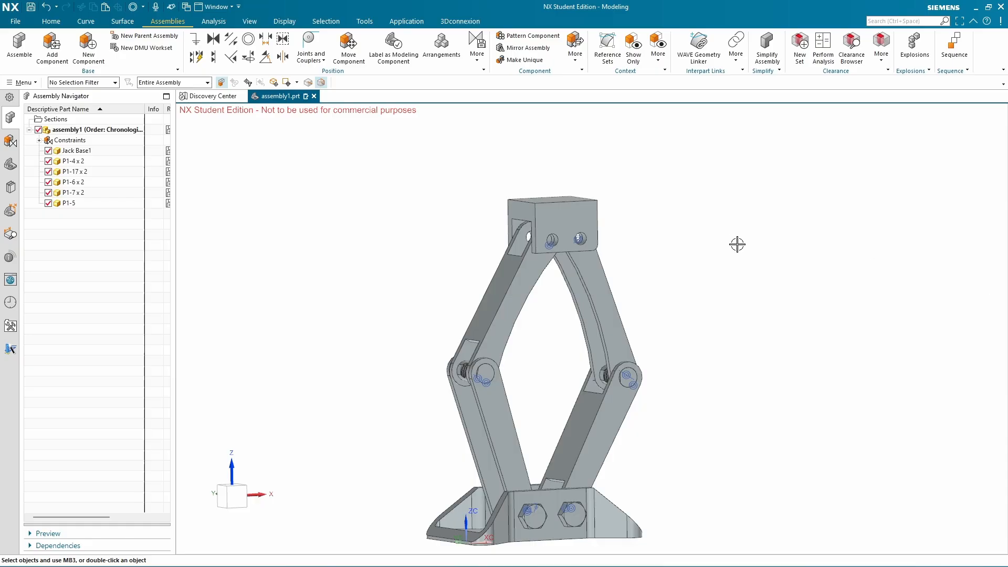
Load the bolt part P1-13.prt from the 61 Jack folder as a new component to place
{"action": "left_click", "coordinate": [51, 45]}
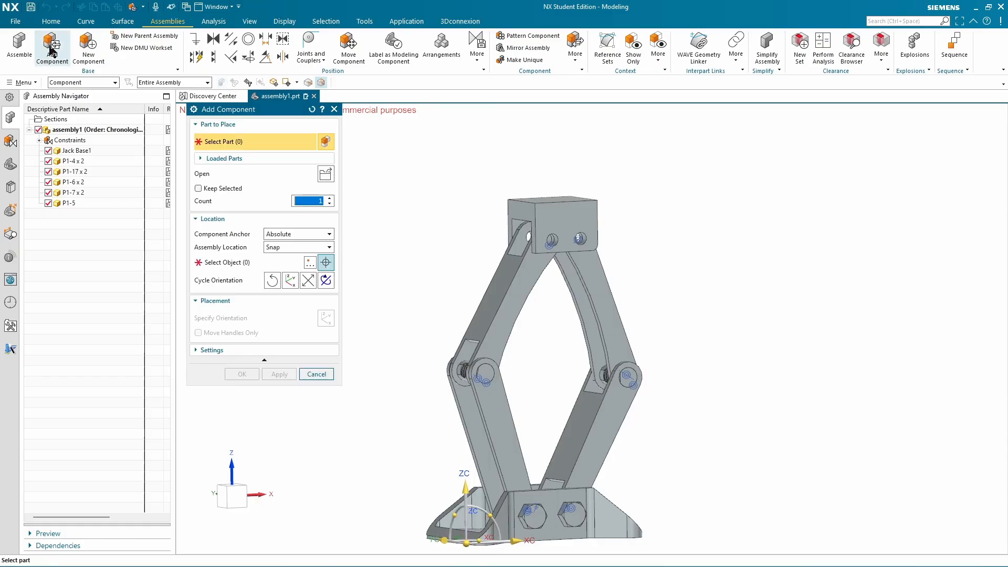
{"action": "left_click", "coordinate": [326, 175]}
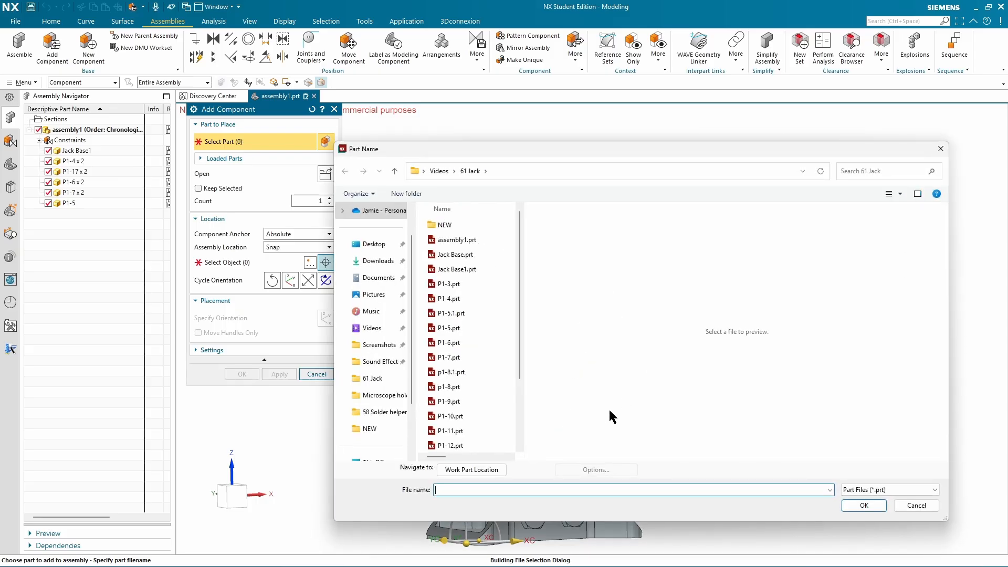
{"action": "scroll", "coordinate": [483, 420], "scroll_direction": "down", "scroll_amount": 2}
{"action": "left_click", "coordinate": [462, 372]}
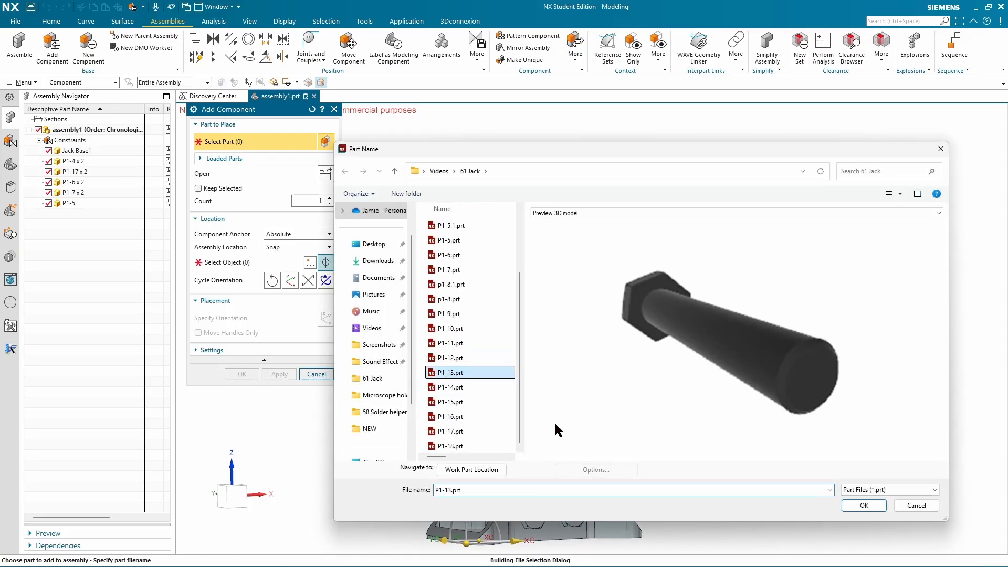
{"action": "left_click", "coordinate": [845, 507]}
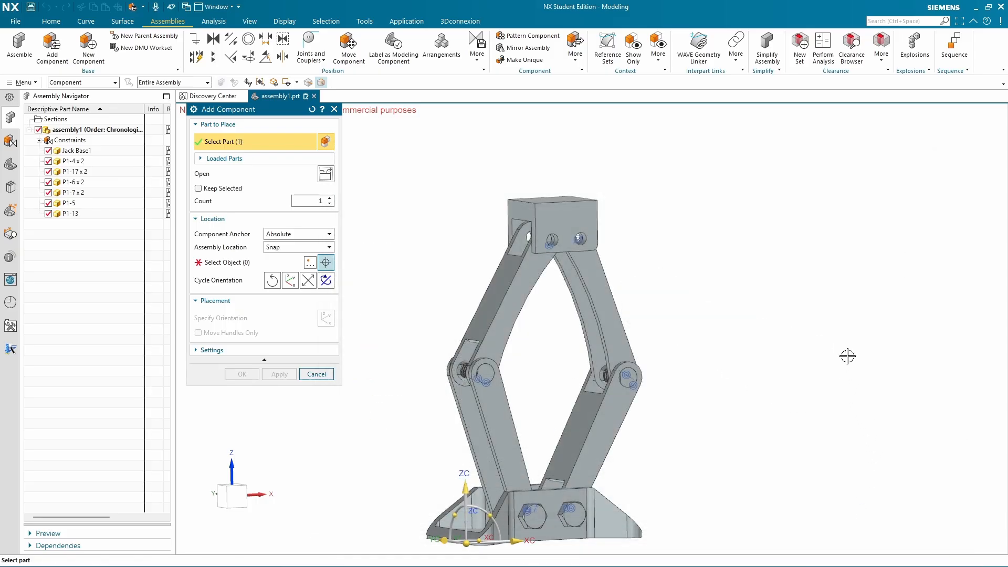
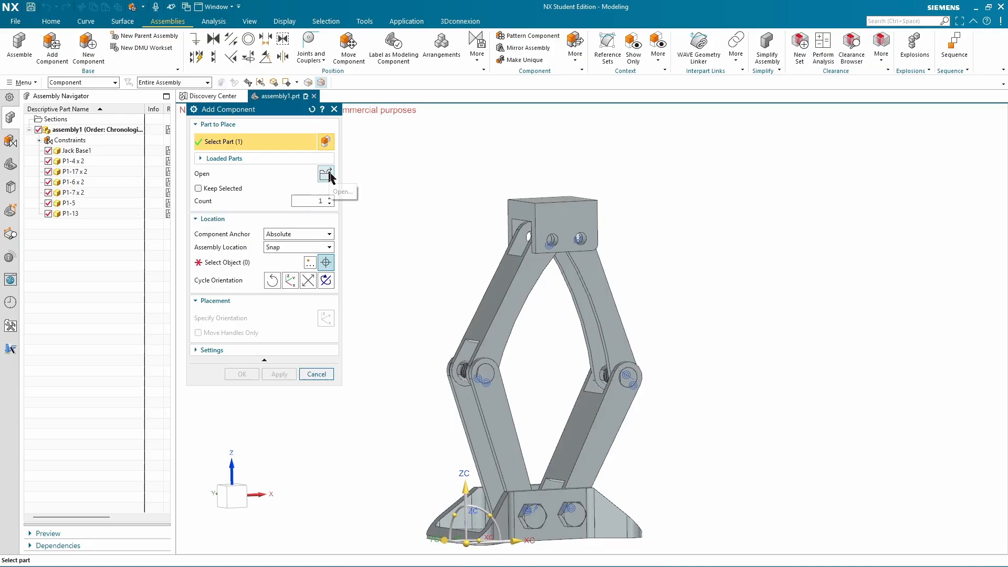
Place the P1-13 bolt on the P1-5 cap's outer side face beside the hole farther along X, reverse its direction and finish adding it
{"action": "scroll", "coordinate": [611, 221], "scroll_direction": "up", "scroll_amount": 5}
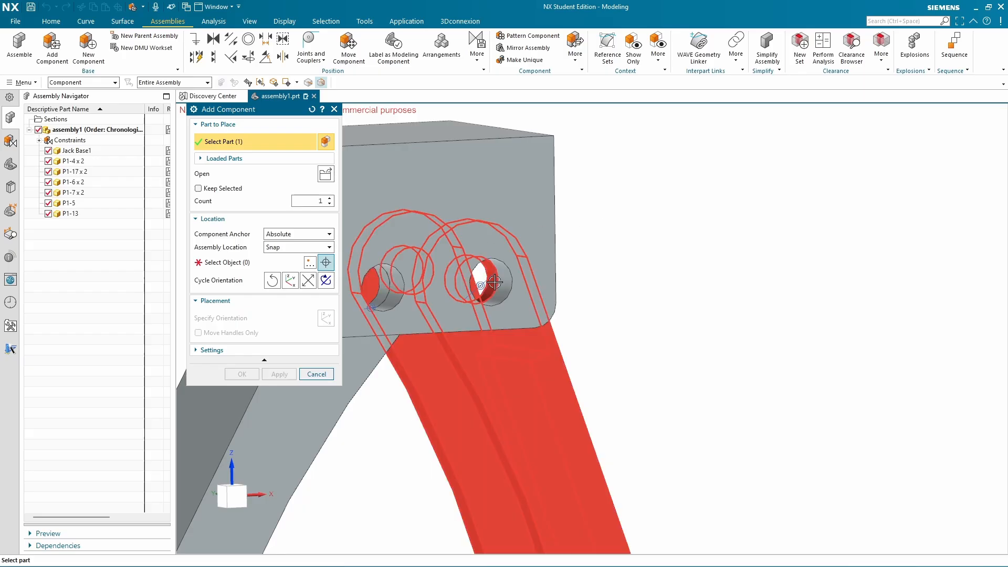
{"action": "scroll", "coordinate": [519, 283], "scroll_direction": "up", "scroll_amount": 3}
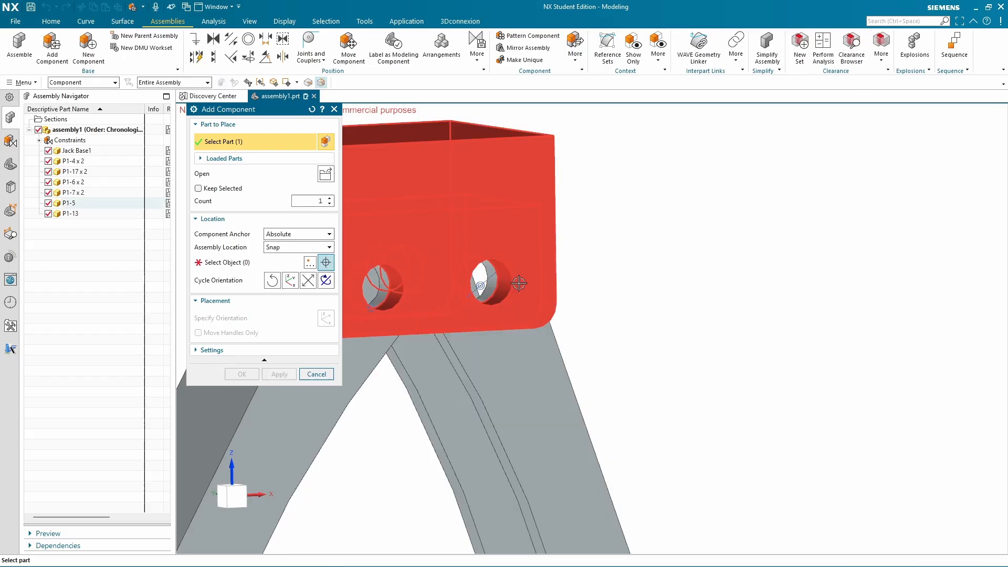
{"action": "left_click", "coordinate": [223, 263]}
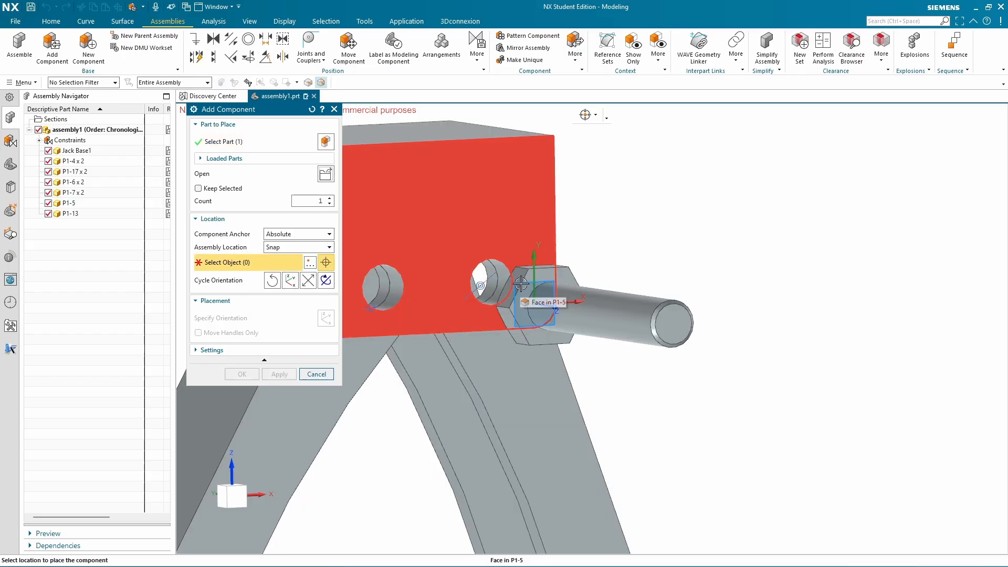
{"action": "left_click", "coordinate": [520, 283]}
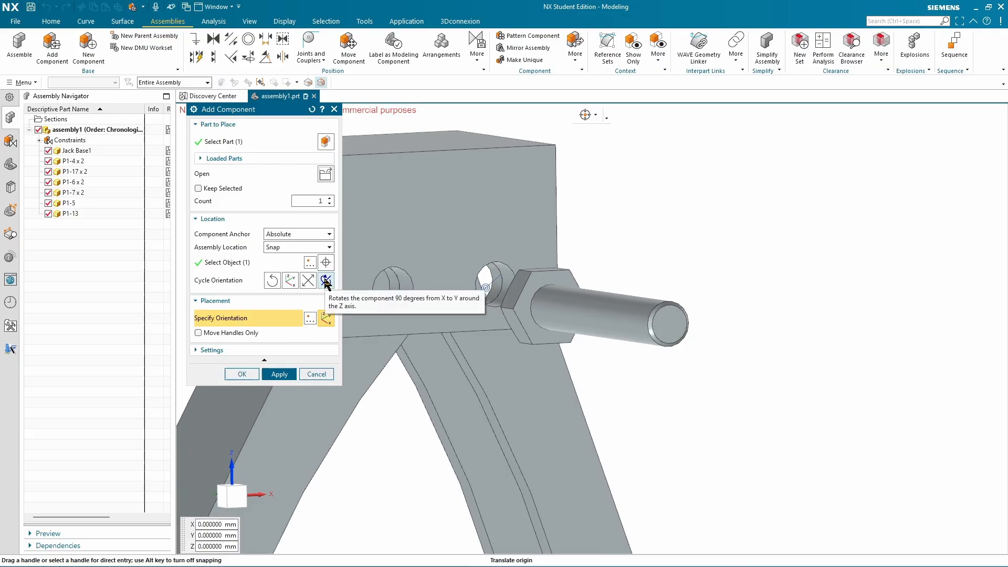
{"action": "left_click", "coordinate": [308, 280]}
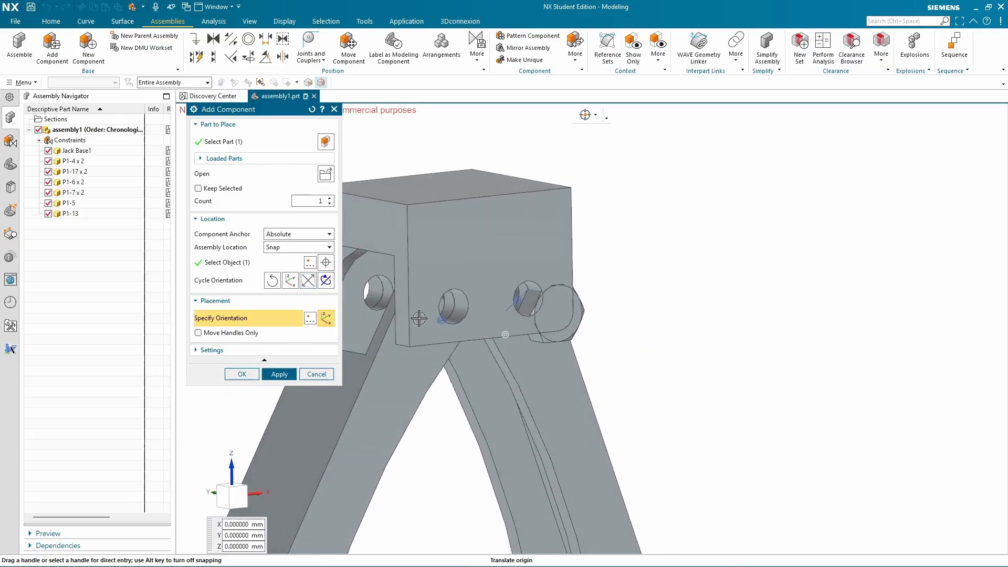
{"action": "left_click", "coordinate": [242, 374]}
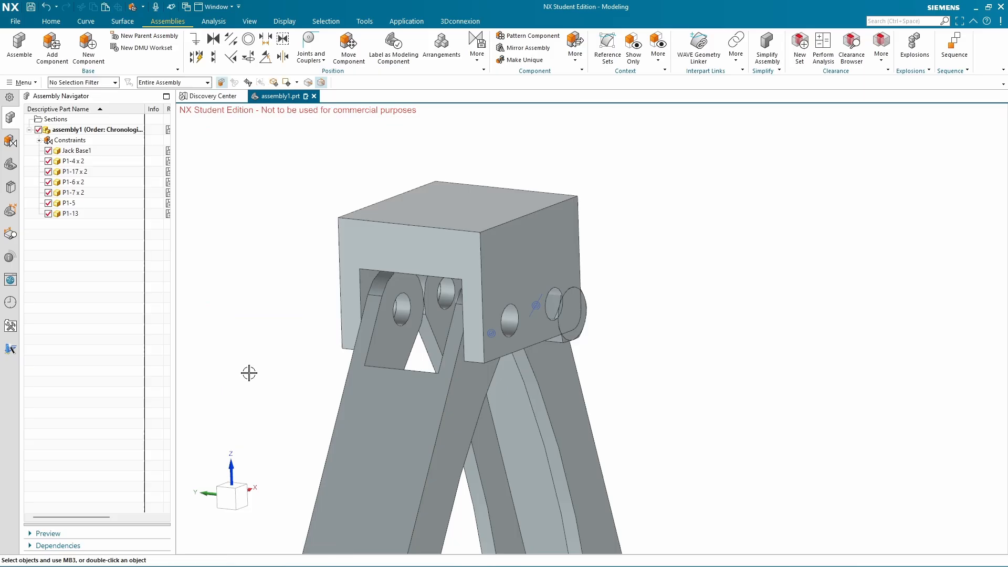
Move the P1-13 bolt along its axis out of the cap to about Y -49.39 mm so its head clears the side face
{"action": "left_click", "coordinate": [564, 342]}
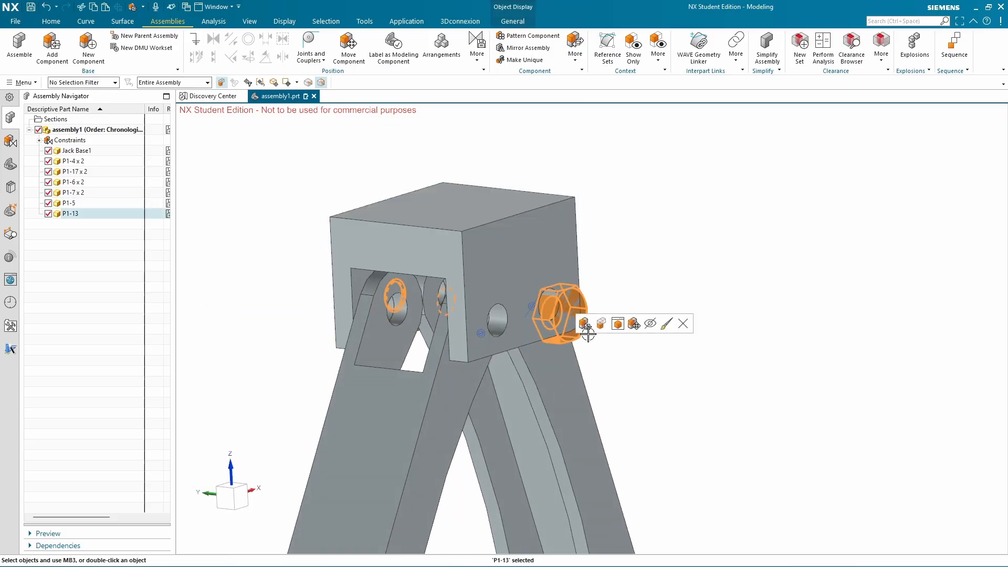
{"action": "left_click", "coordinate": [634, 324]}
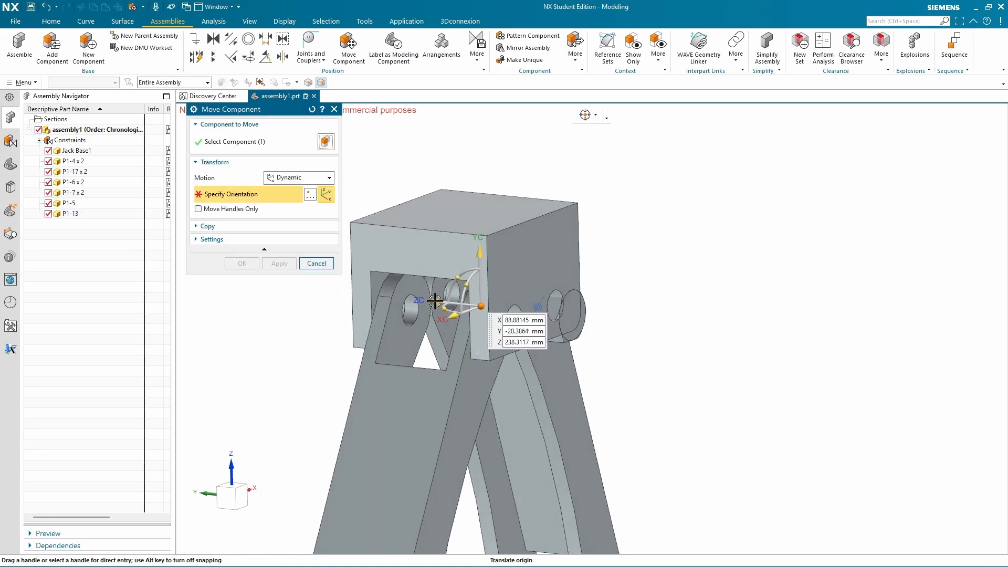
{"action": "left_click_drag", "start_coordinate": [435, 300], "coordinate": [520, 309]}
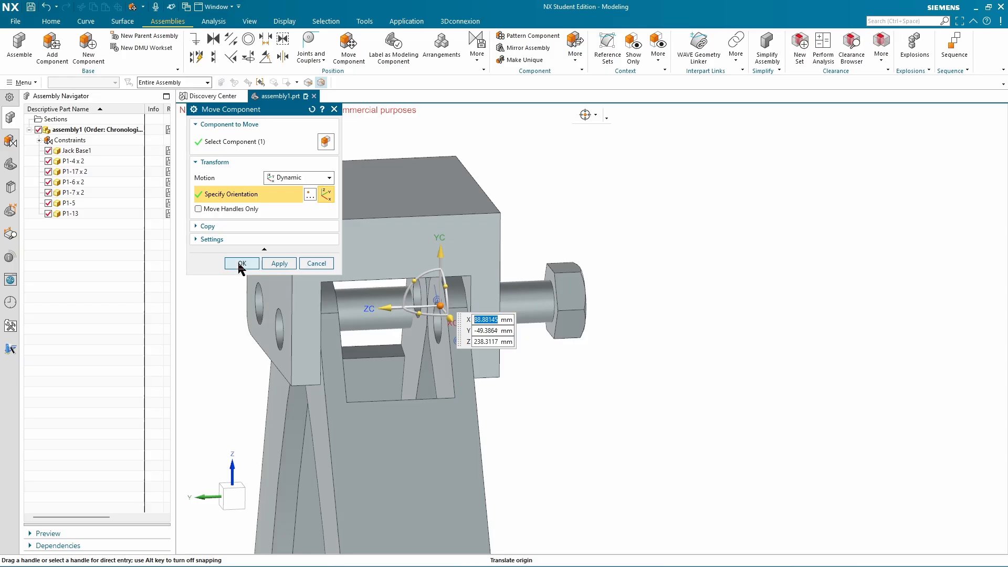
{"action": "left_click", "coordinate": [241, 264]}
Constrain the P1-13 bolt's shank edge under the head concentric with the P1-5 cap's outer hole edge farther along X
{"action": "left_click", "coordinate": [248, 39]}
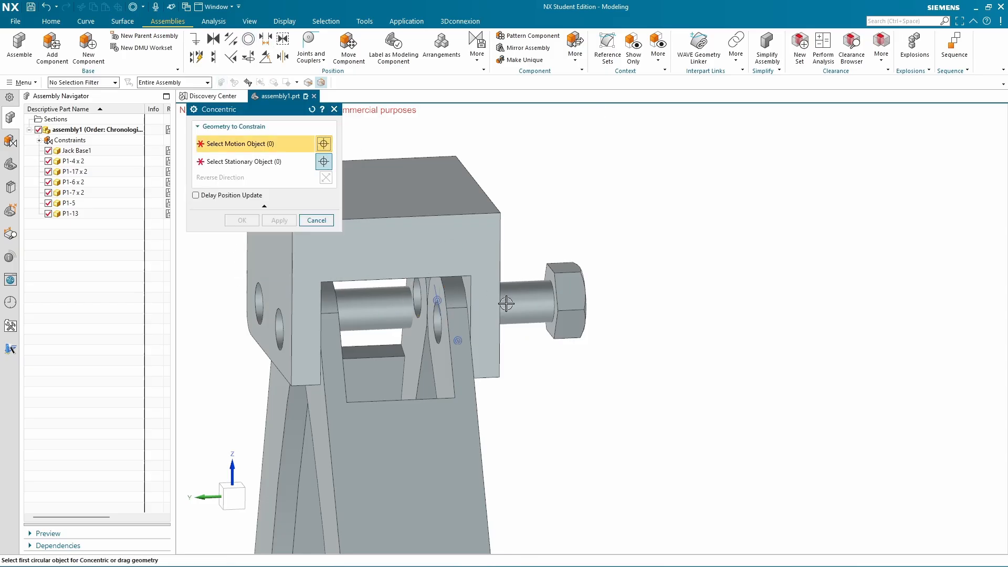
{"action": "left_click", "coordinate": [616, 265]}
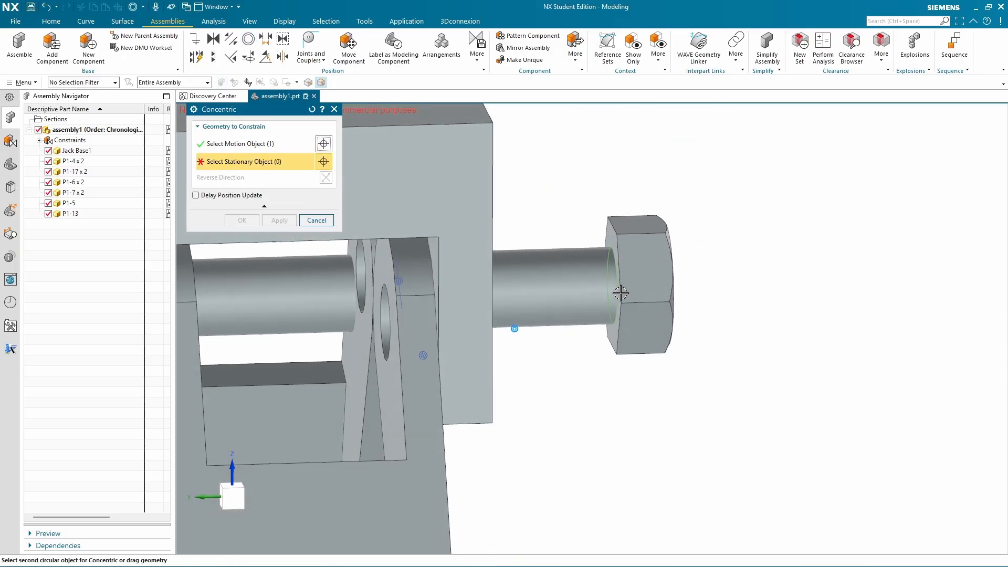
{"action": "left_click", "coordinate": [529, 245]}
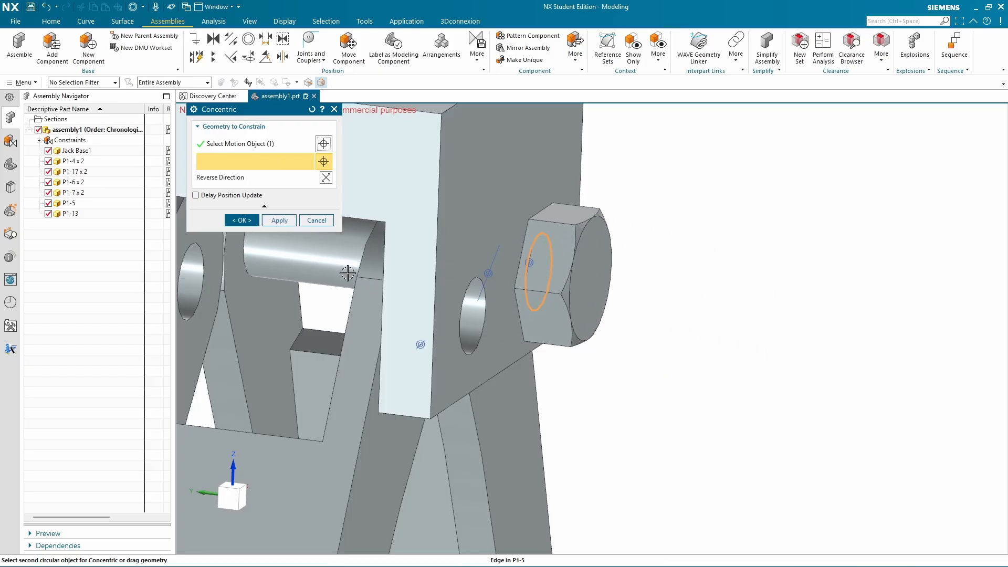
{"action": "left_click", "coordinate": [241, 220]}
{"action": "scroll", "coordinate": [656, 241], "scroll_direction": "down", "scroll_amount": 5}
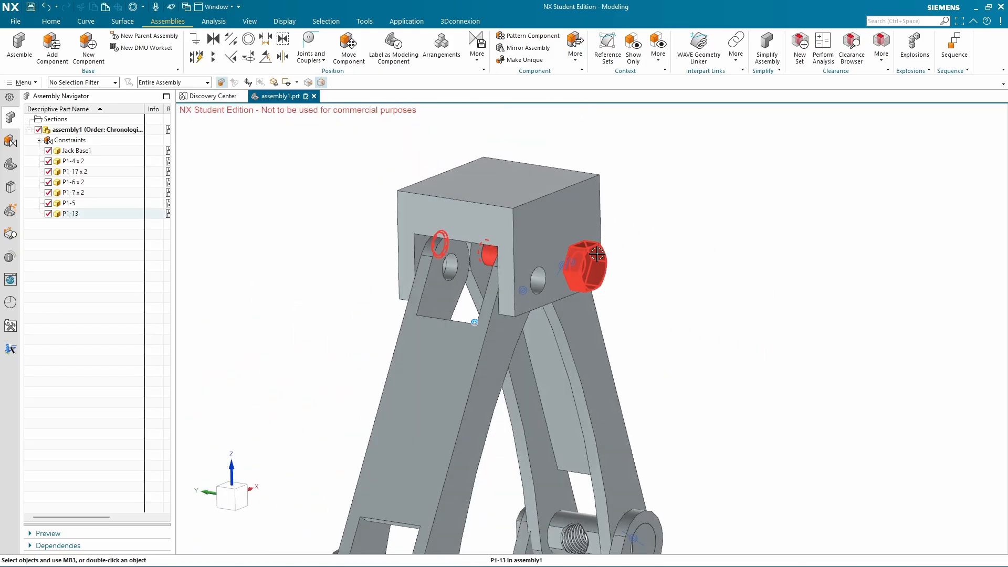
Add a second P1-13.prt bolt to the assembly, placed on the P1-5 cap's outer side face at the remaining open hole
{"action": "left_click", "coordinate": [53, 47]}
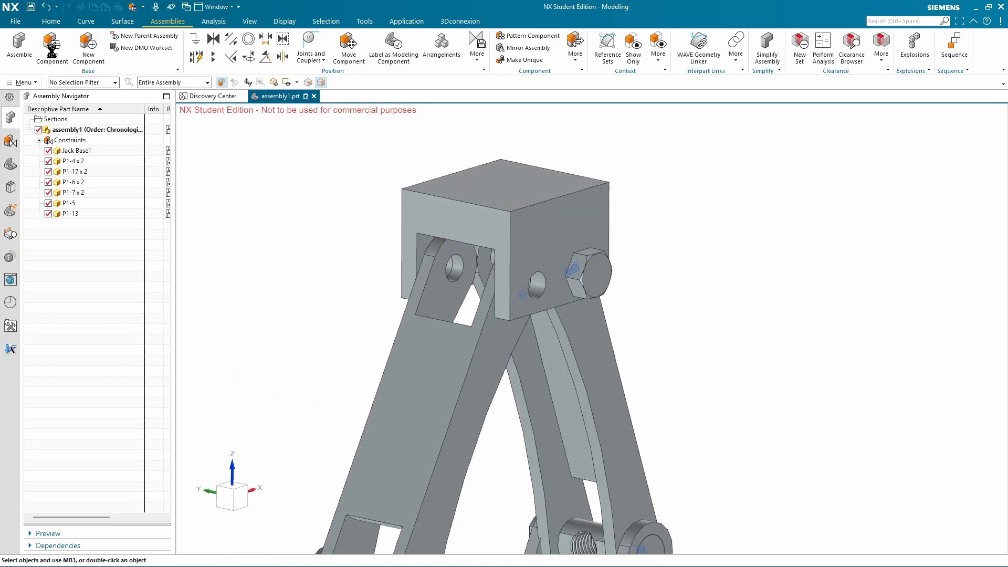
{"action": "left_click", "coordinate": [326, 174]}
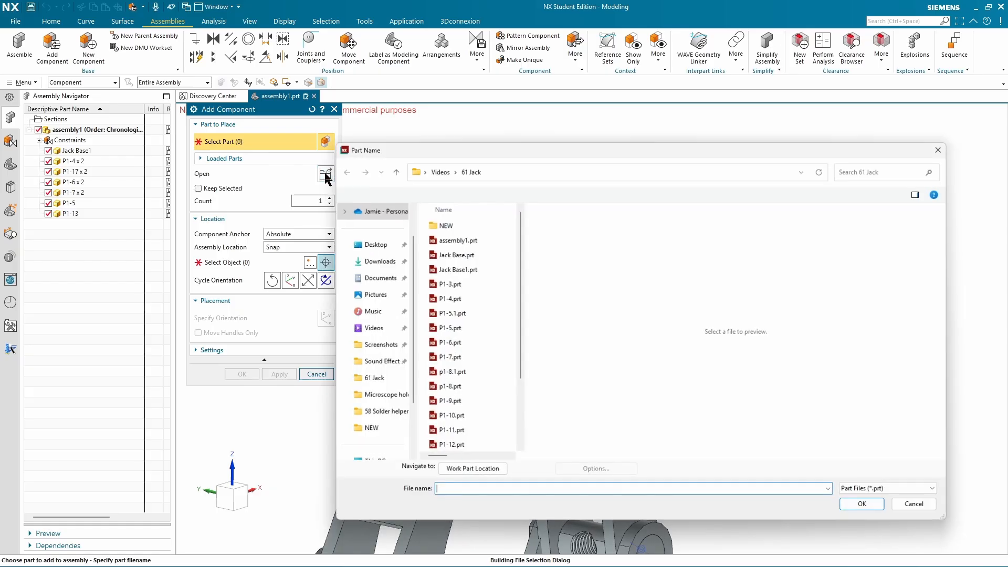
{"action": "scroll", "coordinate": [448, 414], "scroll_direction": "down", "scroll_amount": 1}
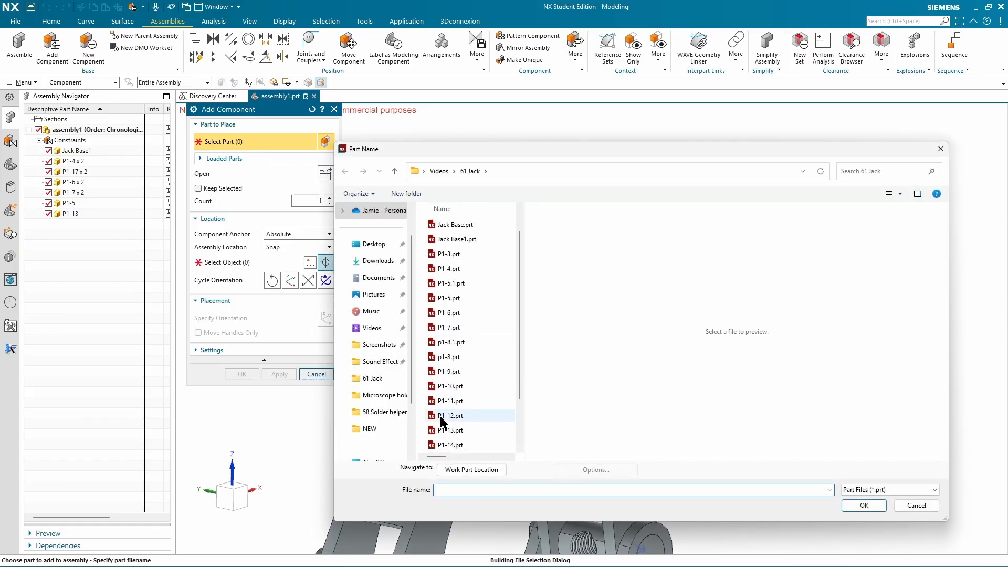
{"action": "left_click", "coordinate": [450, 430]}
{"action": "left_click", "coordinate": [863, 506]}
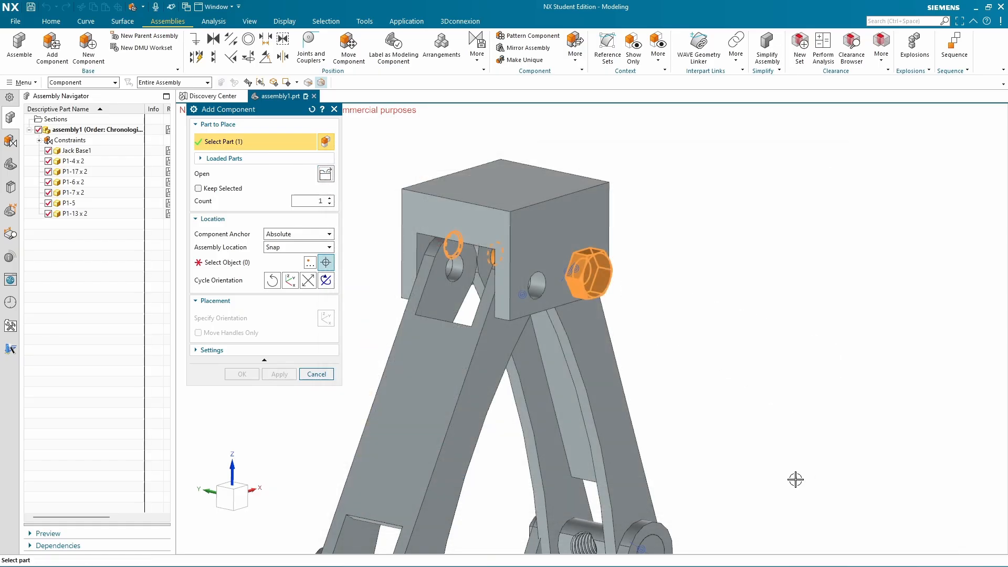
{"action": "left_click", "coordinate": [229, 262]}
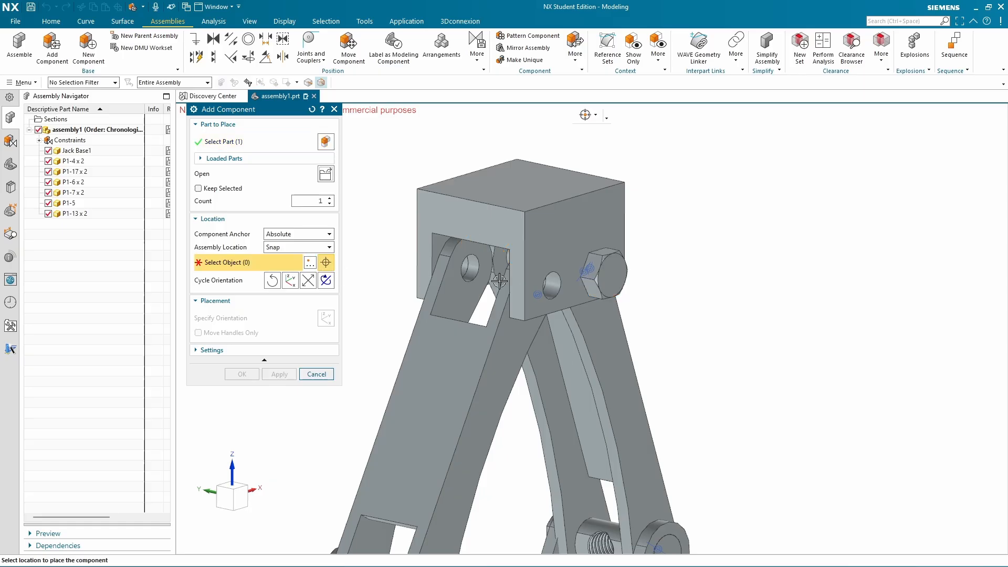
{"action": "left_click", "coordinate": [537, 289]}
{"action": "left_click", "coordinate": [242, 374]}
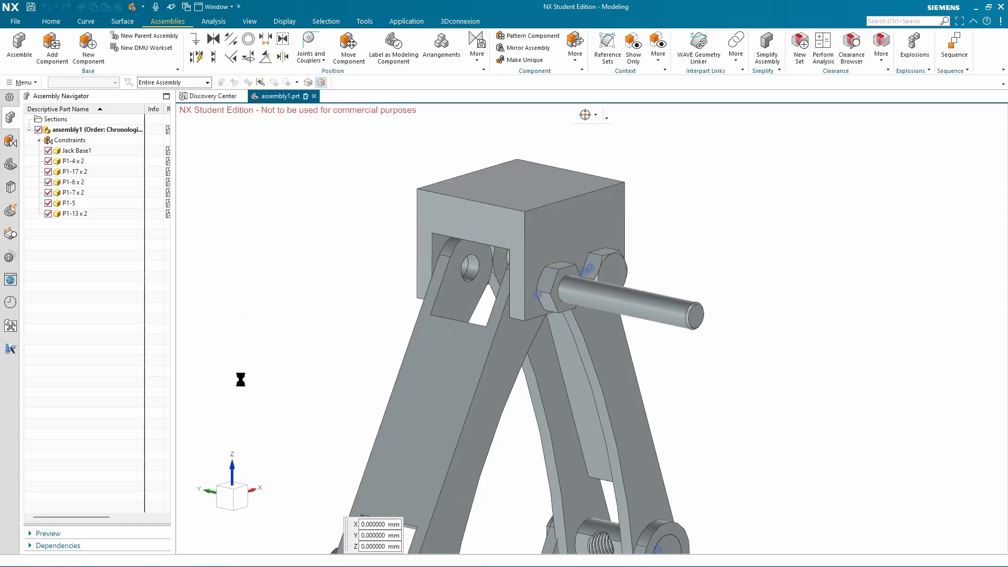
Rotate the second P1-13 bolt 180 degrees about its XC axis so its shank points toward the cap
{"action": "scroll", "coordinate": [525, 328], "scroll_direction": "down", "scroll_amount": 1}
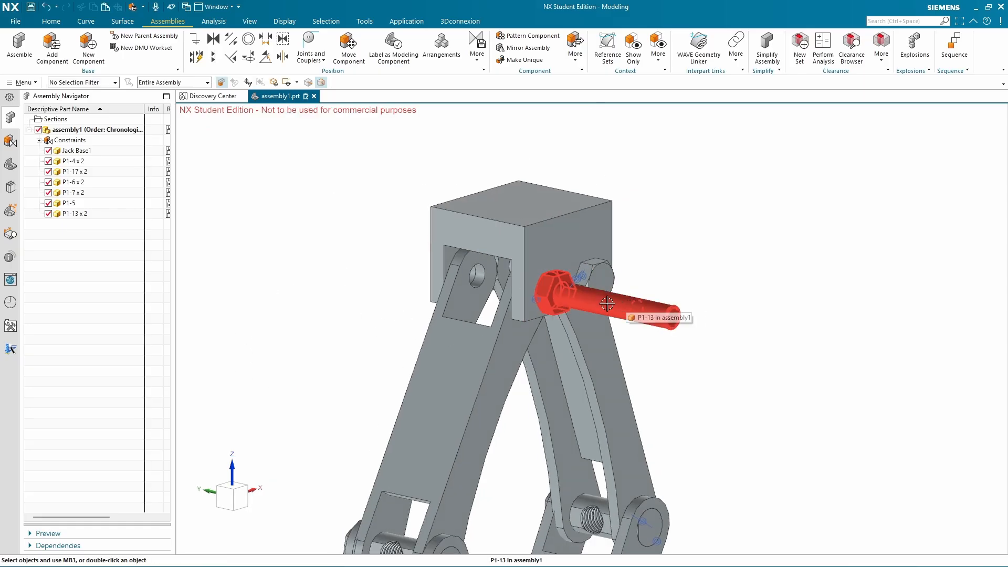
{"action": "scroll", "coordinate": [598, 305], "scroll_direction": "up", "scroll_amount": 1}
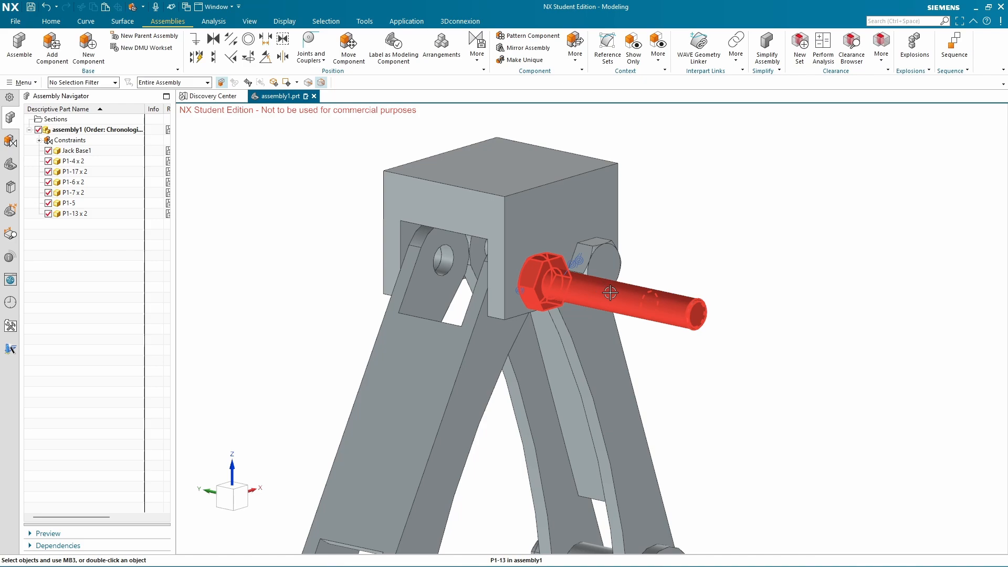
{"action": "left_click", "coordinate": [604, 296]}
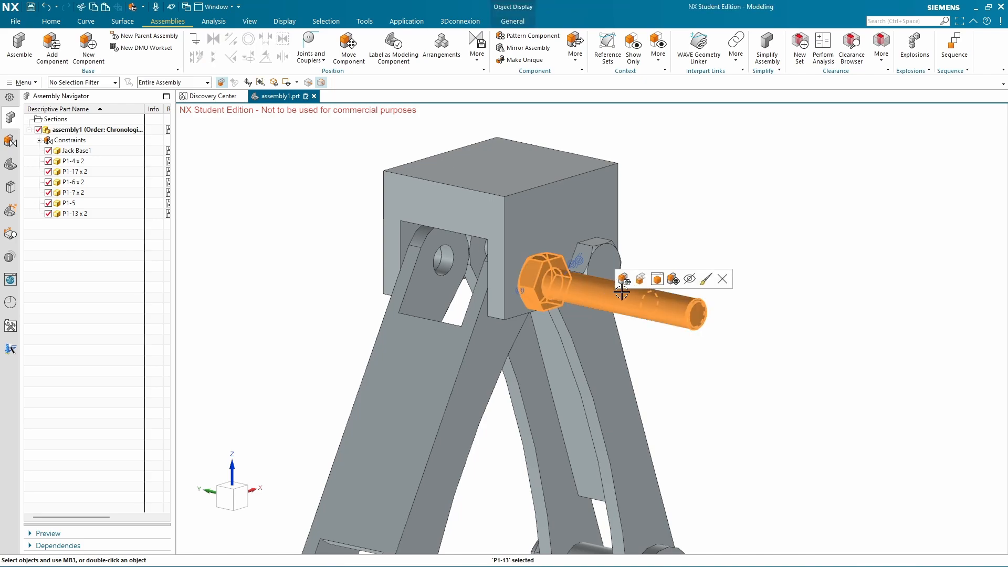
{"action": "left_click", "coordinate": [672, 280]}
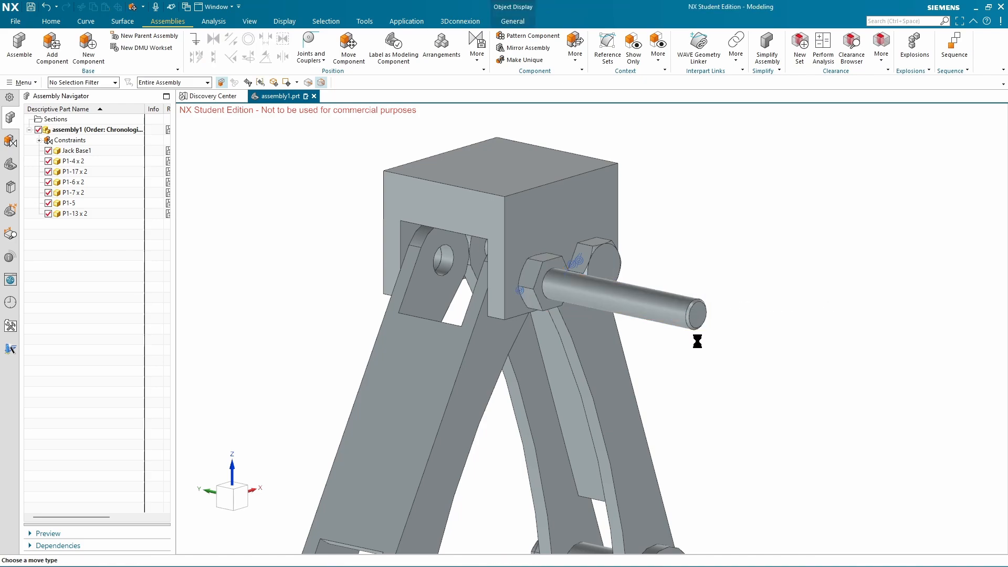
{"action": "middle_click_drag", "start_coordinate": [697, 341], "coordinate": [793, 341]}
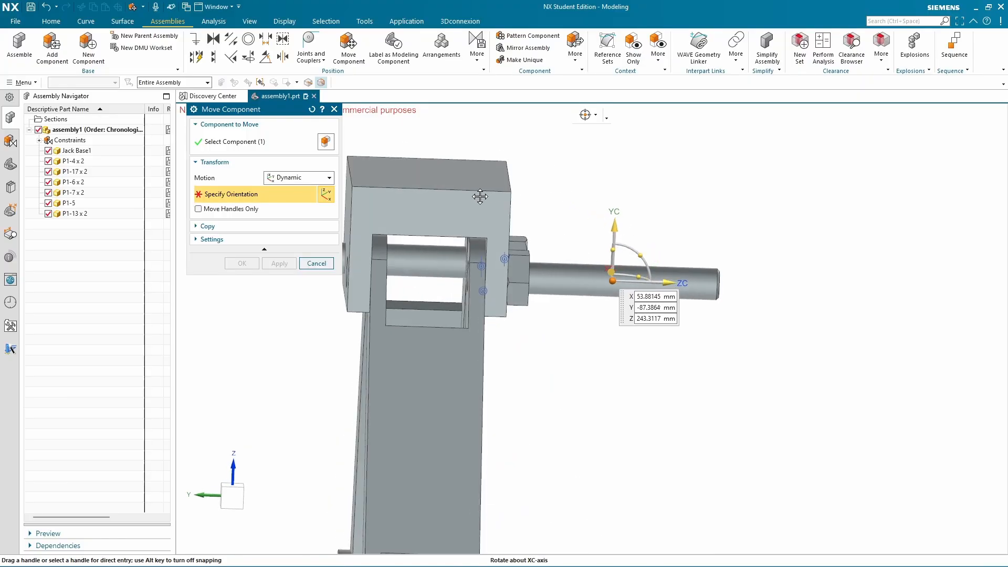
{"action": "left_click_drag", "start_coordinate": [433, 241], "coordinate": [466, 370]}
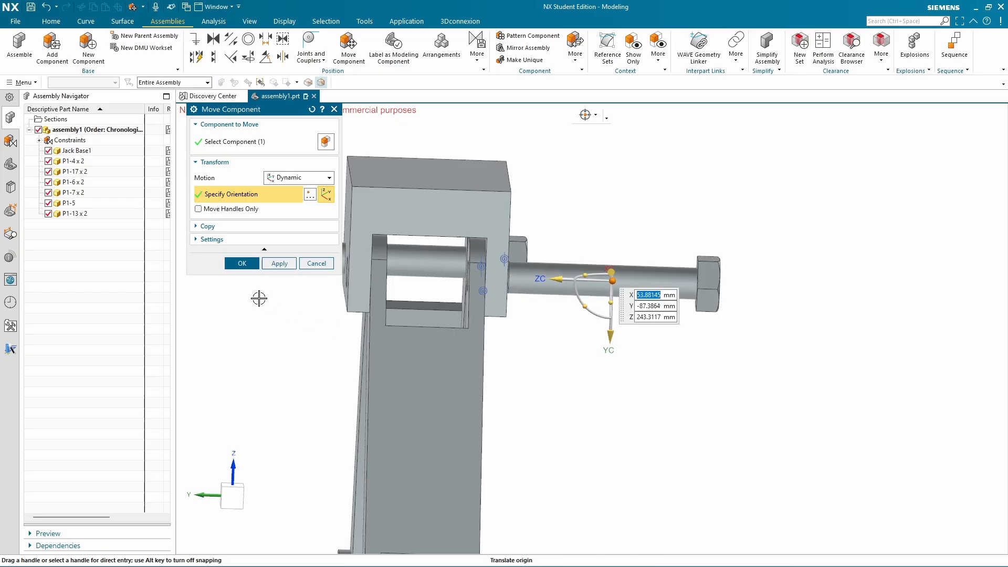
{"action": "left_click", "coordinate": [240, 263]}
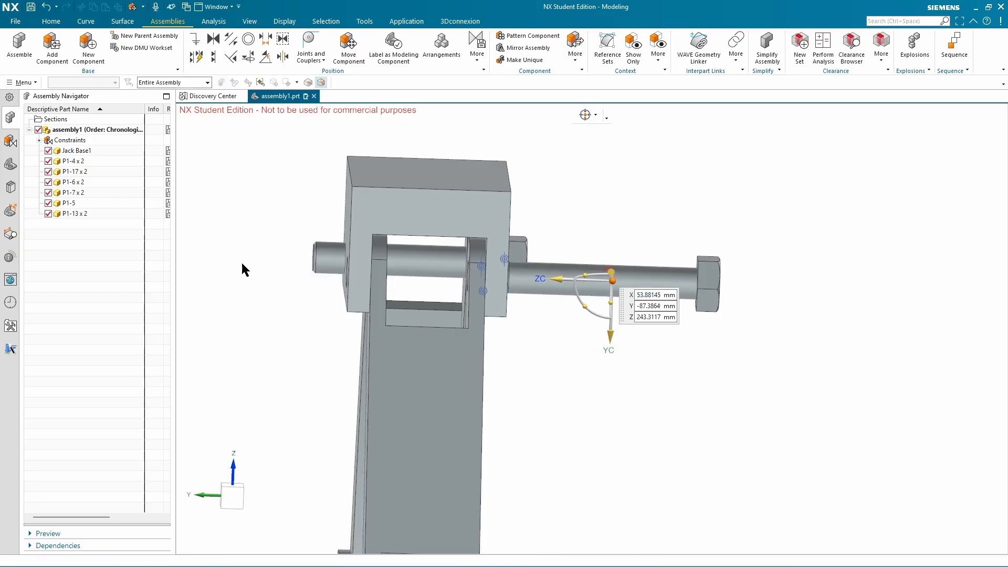
Constrain the second P1-13 bolt's shank edge under the head concentric with the P1-5 cap's remaining outer hole edge
{"action": "left_click", "coordinate": [248, 47]}
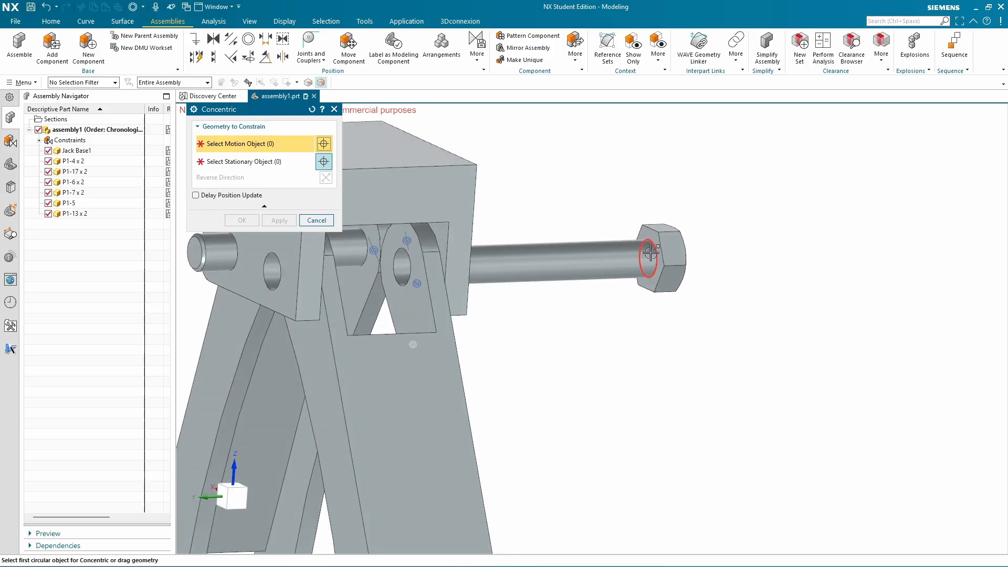
{"action": "left_click", "coordinate": [650, 254]}
{"action": "middle_click_drag", "start_coordinate": [650, 254], "coordinate": [573, 295]}
{"action": "scroll", "coordinate": [570, 300], "scroll_direction": "up", "scroll_amount": 4}
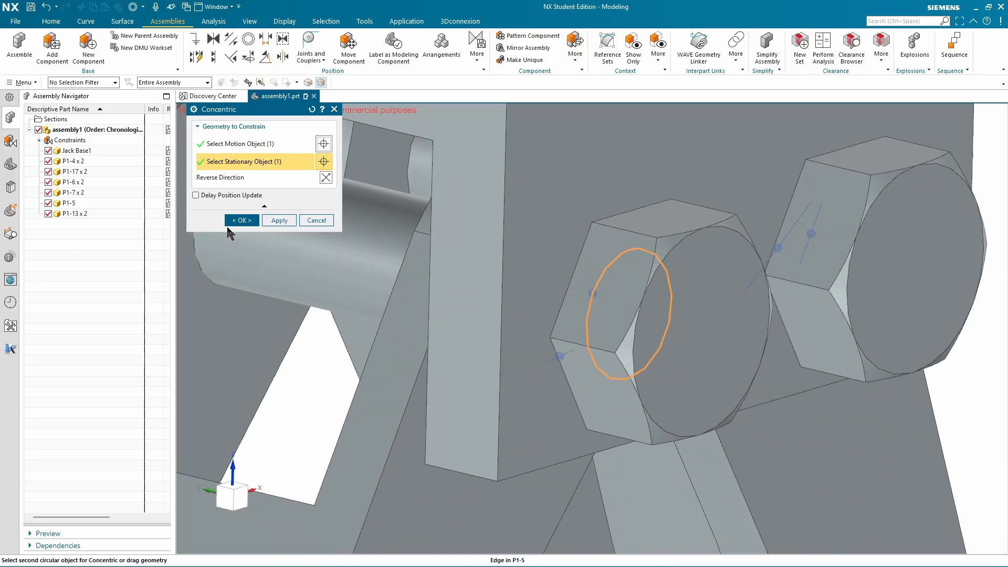
{"action": "left_click", "coordinate": [235, 219]}
{"action": "scroll", "coordinate": [495, 355], "scroll_direction": "down", "scroll_amount": 6}
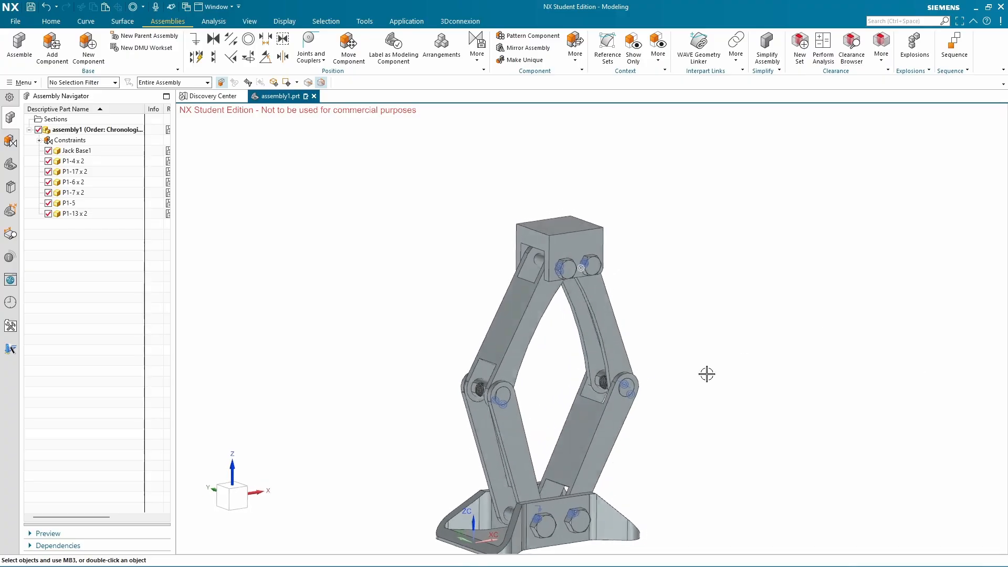
{"action": "middle_click_drag", "start_coordinate": [540, 387], "coordinate": [544, 395]}
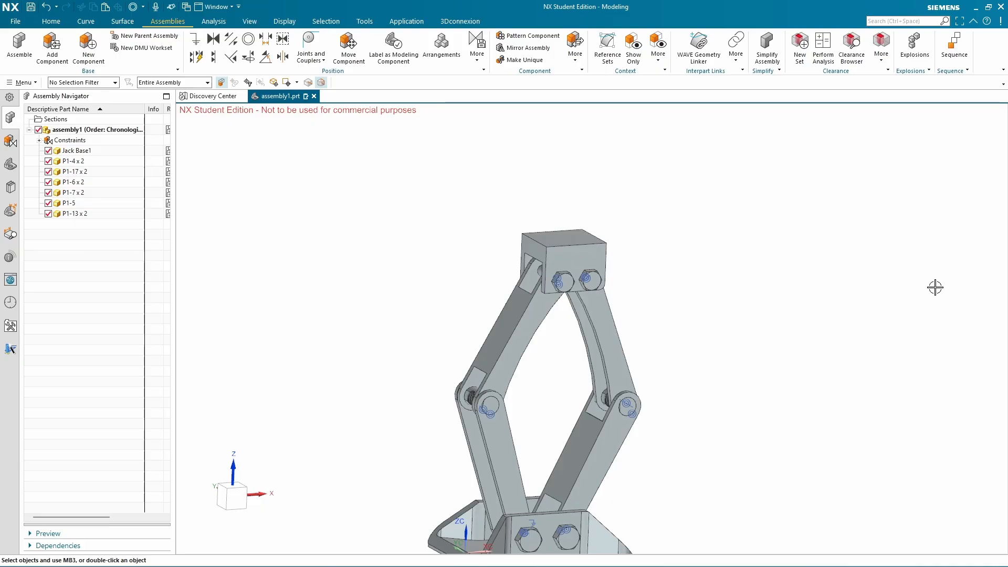
{"action": "middle_click_drag", "start_coordinate": [845, 269], "coordinate": [661, 279]}
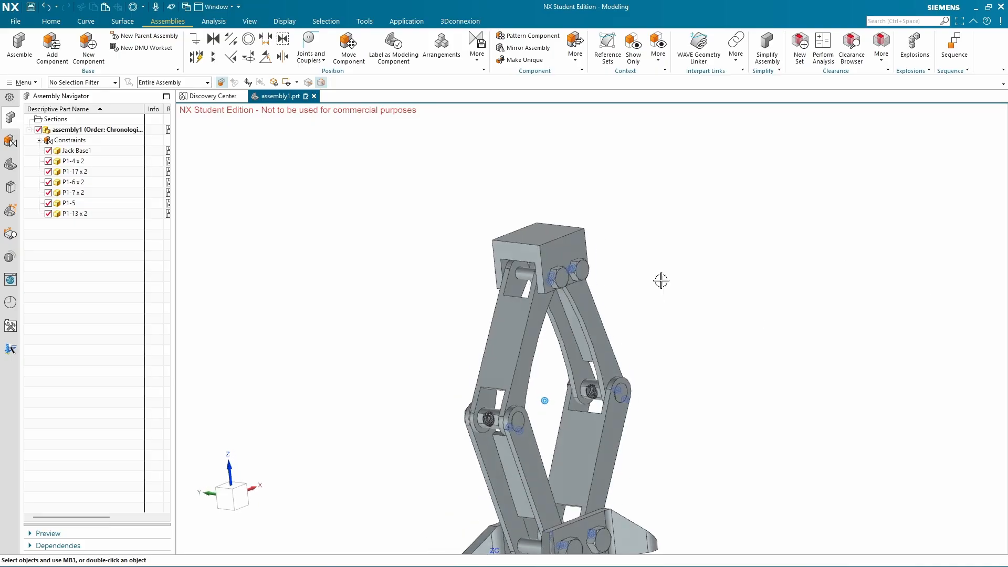
Add a P1-14.prt nut to the assembly, placed on the end face of the P1-13 bolt nearer the lower X side
{"action": "left_click", "coordinate": [50, 44]}
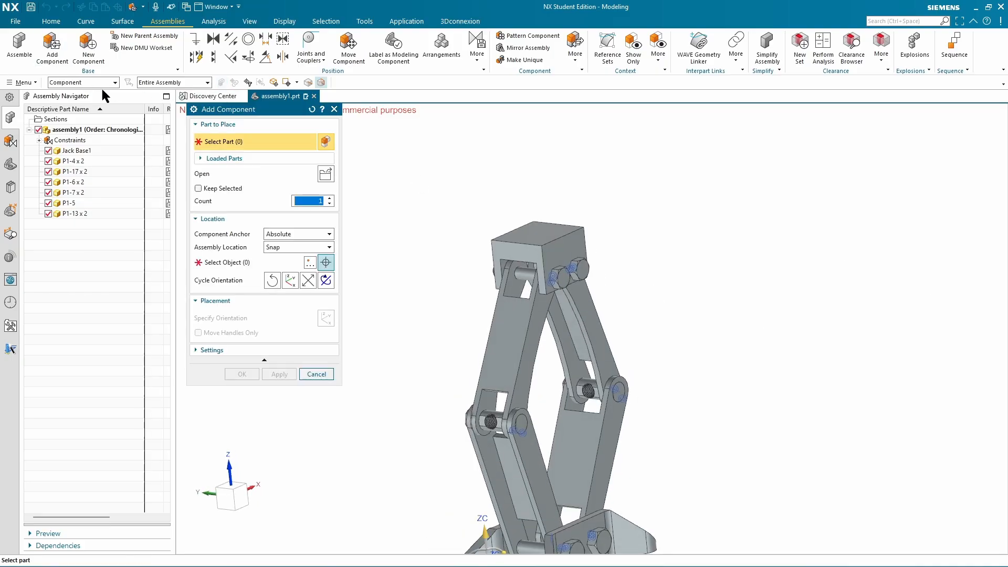
{"action": "left_click", "coordinate": [325, 174]}
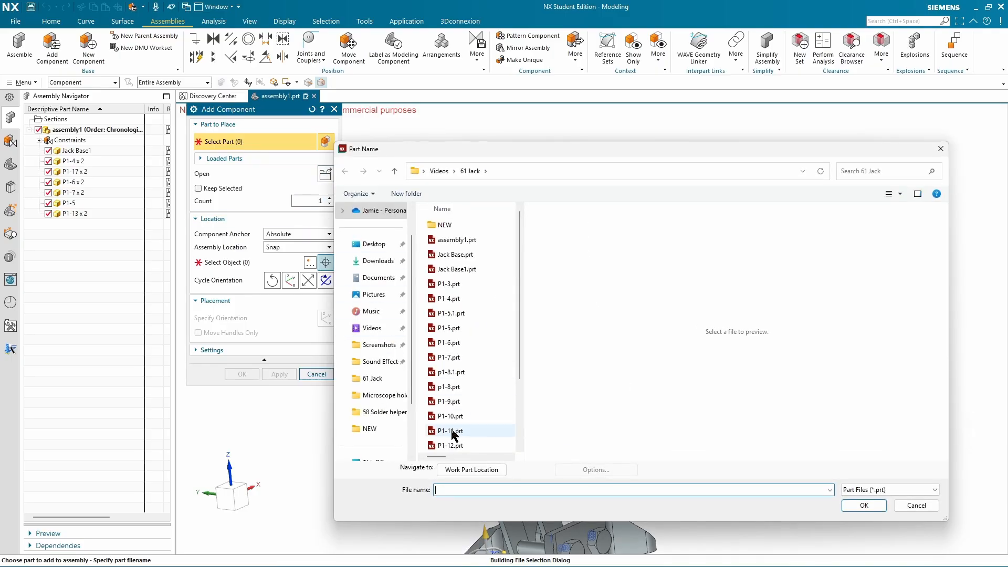
{"action": "scroll", "coordinate": [453, 434], "scroll_direction": "down", "scroll_amount": 1}
{"action": "left_click", "coordinate": [450, 444]}
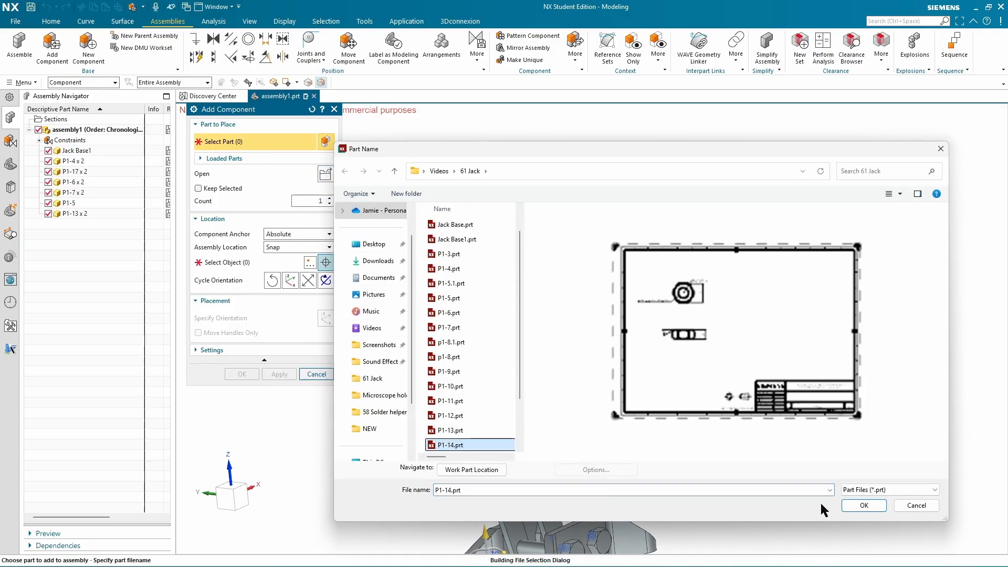
{"action": "left_click", "coordinate": [863, 505]}
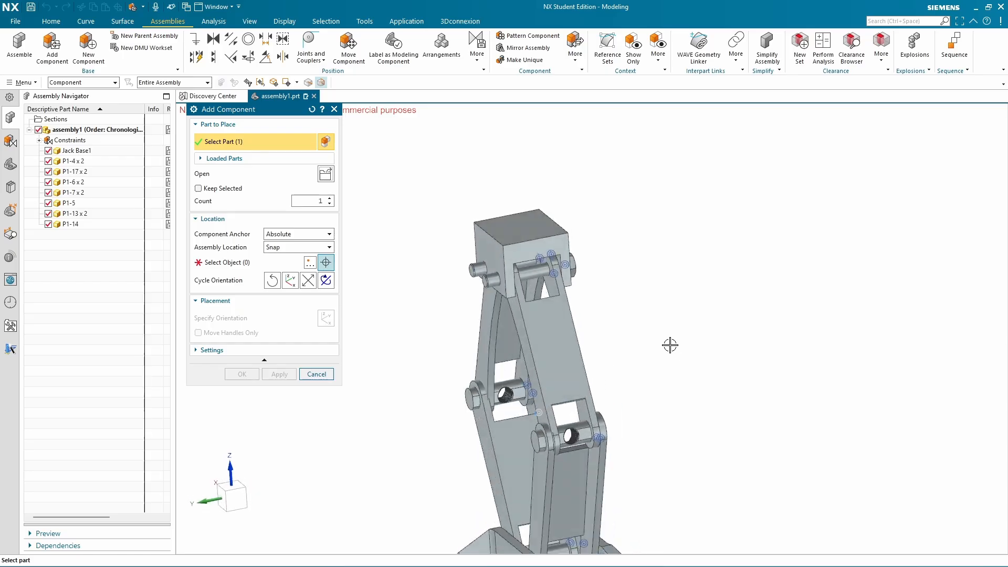
{"action": "middle_click_drag", "start_coordinate": [669, 344], "coordinate": [614, 301]}
{"action": "scroll", "coordinate": [598, 292], "scroll_direction": "up", "scroll_amount": 3}
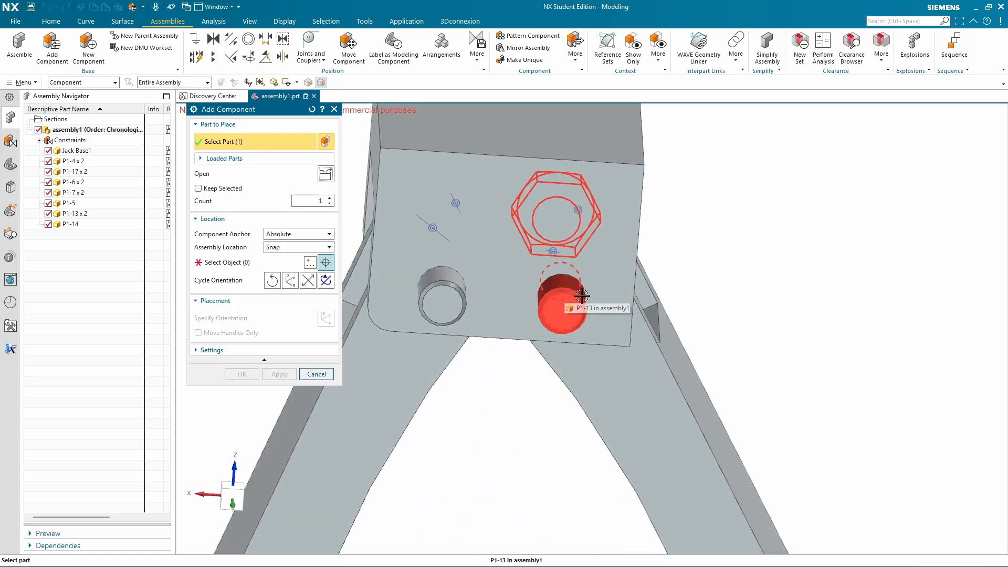
{"action": "left_click", "coordinate": [247, 262]}
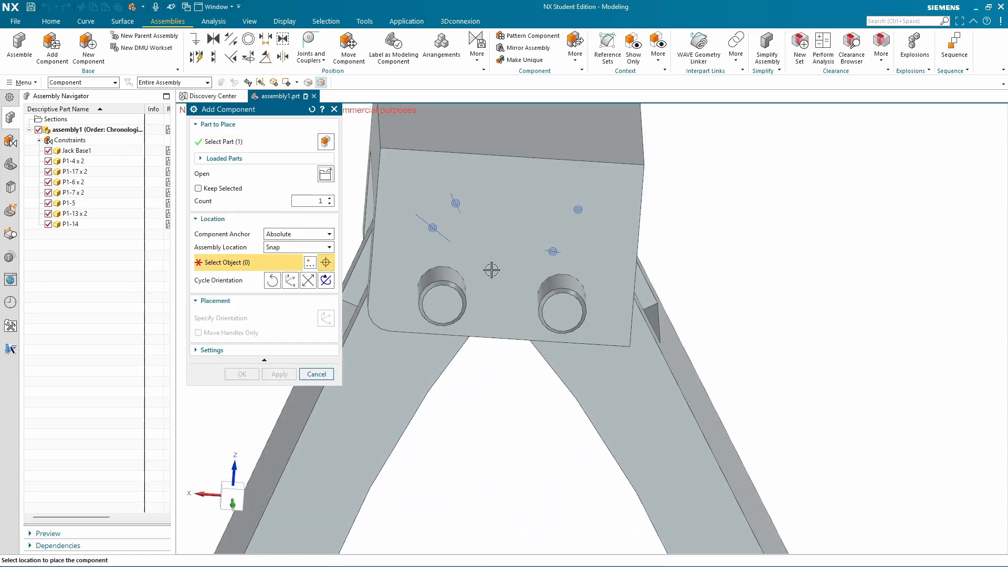
{"action": "left_click", "coordinate": [559, 300]}
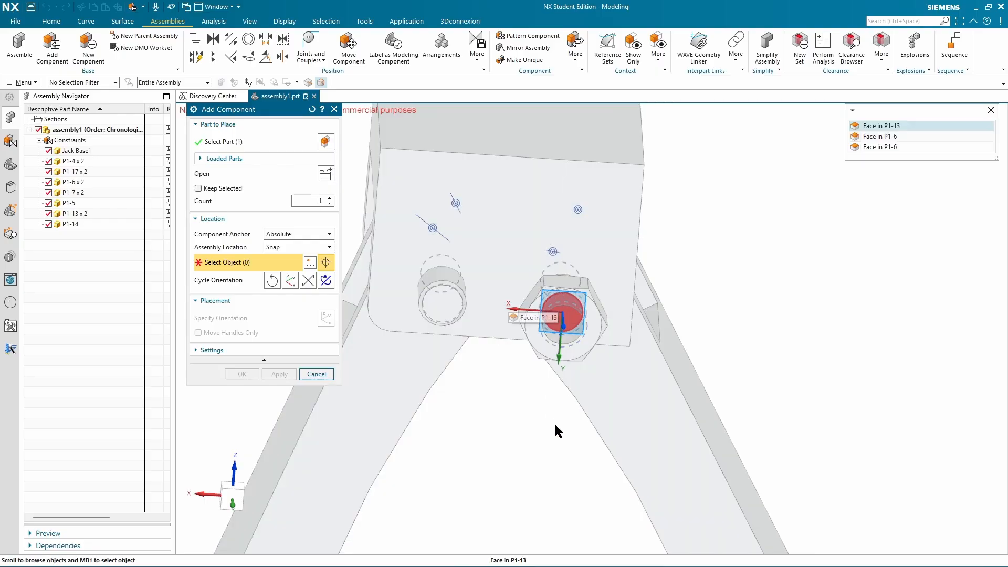
{"action": "middle_click_drag", "start_coordinate": [429, 225], "coordinate": [621, 297]}
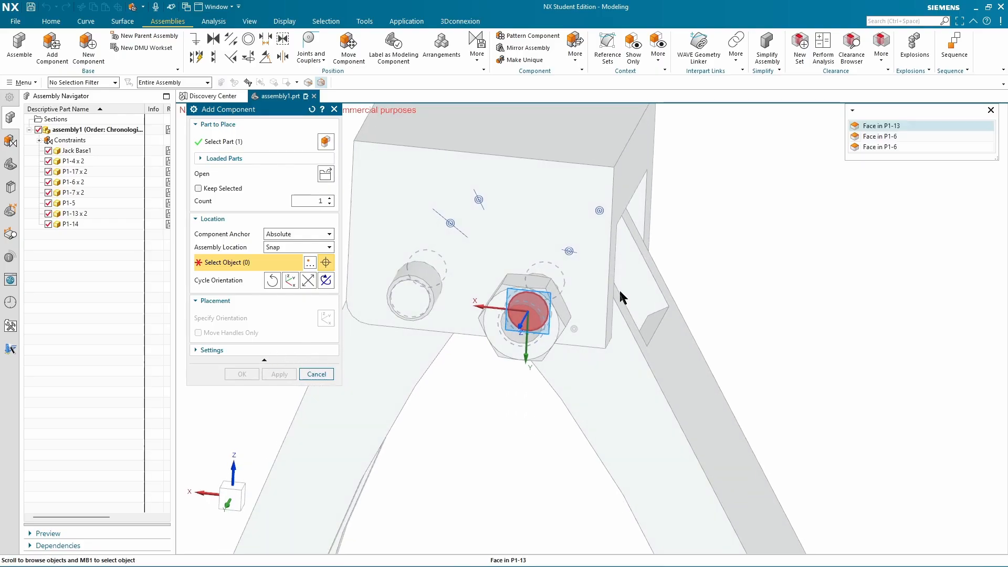
{"action": "left_click", "coordinate": [865, 126]}
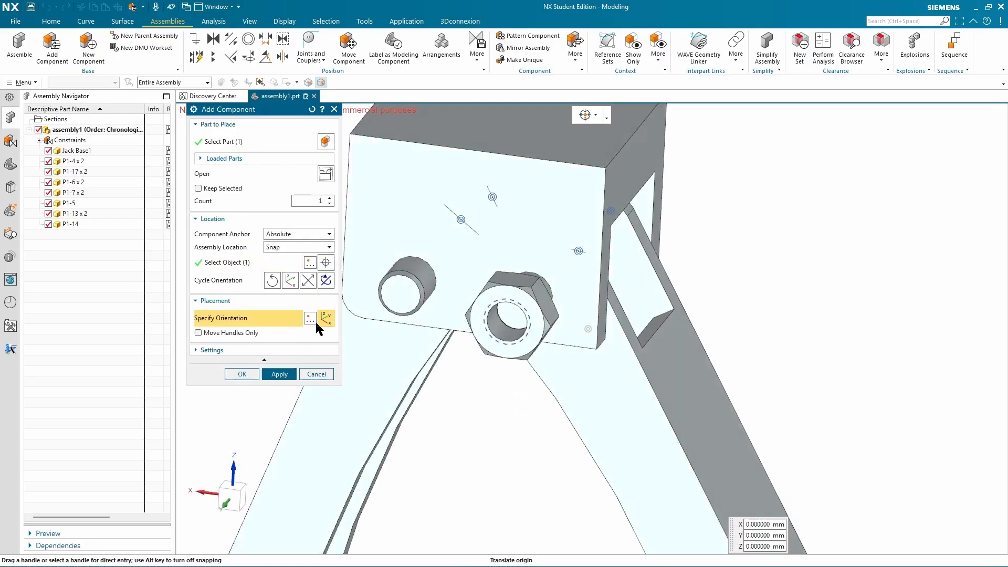
{"action": "left_click", "coordinate": [242, 374]}
Constrain the P1-14 nut's inner hole edge facing the cap concentric with the P1-5 cap's hole edge around the same bolt
{"action": "middle_click_drag", "start_coordinate": [380, 371], "coordinate": [534, 325]}
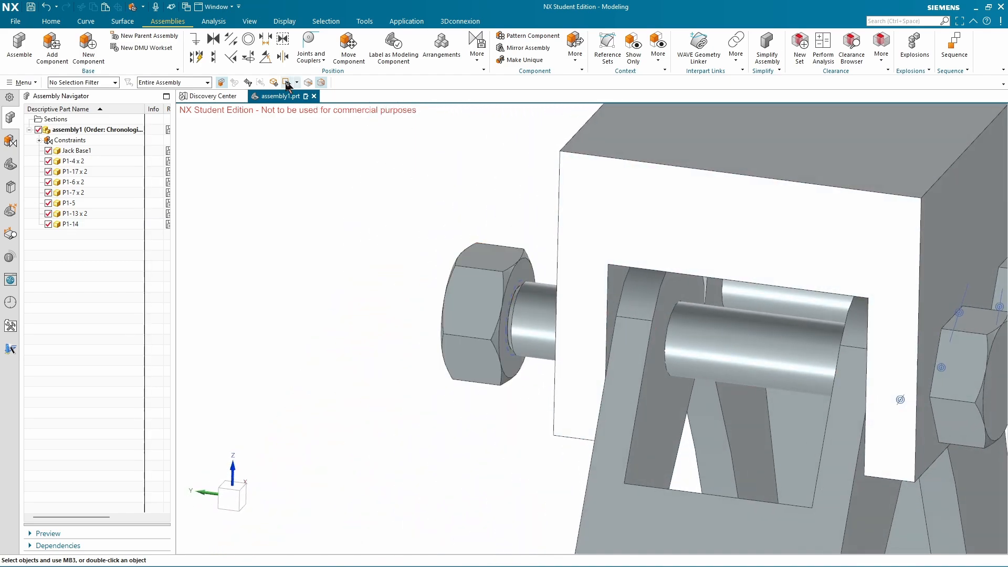
{"action": "left_click", "coordinate": [250, 37]}
{"action": "scroll", "coordinate": [558, 299], "scroll_direction": "up", "scroll_amount": 5}
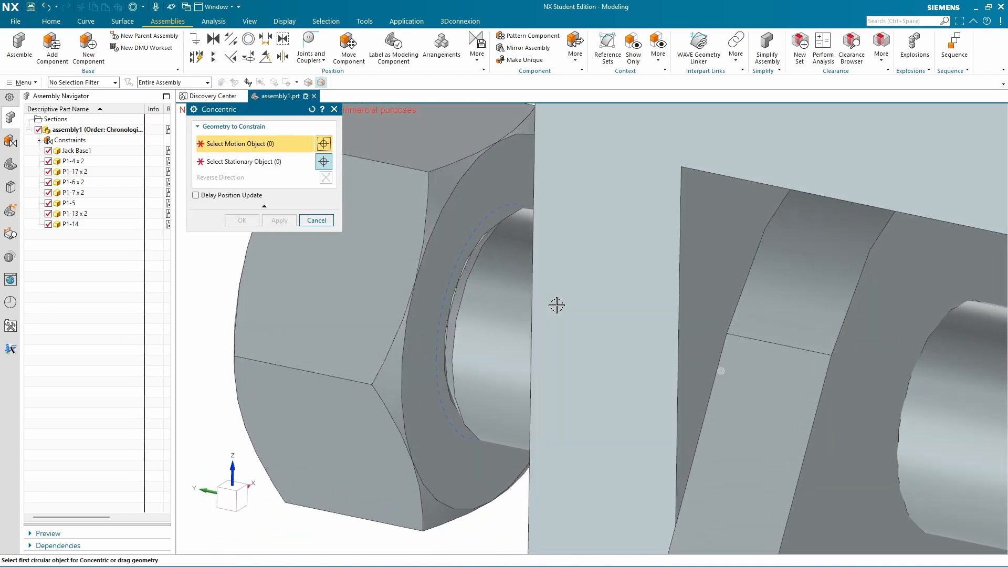
{"action": "left_click", "coordinate": [472, 263]}
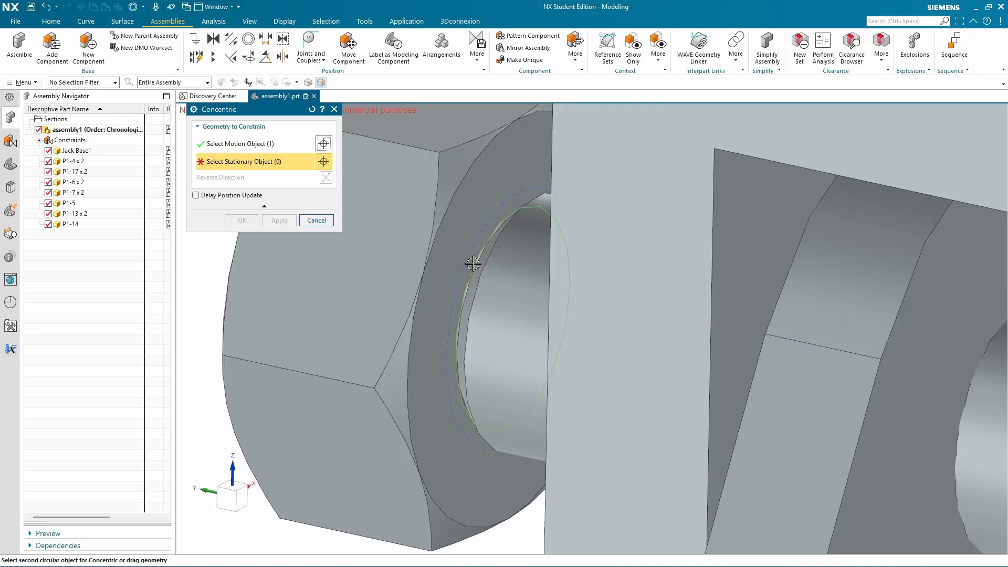
{"action": "middle_click_drag", "start_coordinate": [472, 263], "coordinate": [525, 298]}
{"action": "scroll", "coordinate": [504, 296], "scroll_direction": "down", "scroll_amount": 3}
{"action": "scroll", "coordinate": [638, 313], "scroll_direction": "down", "scroll_amount": 3}
{"action": "scroll", "coordinate": [638, 313], "scroll_direction": "up", "scroll_amount": 2}
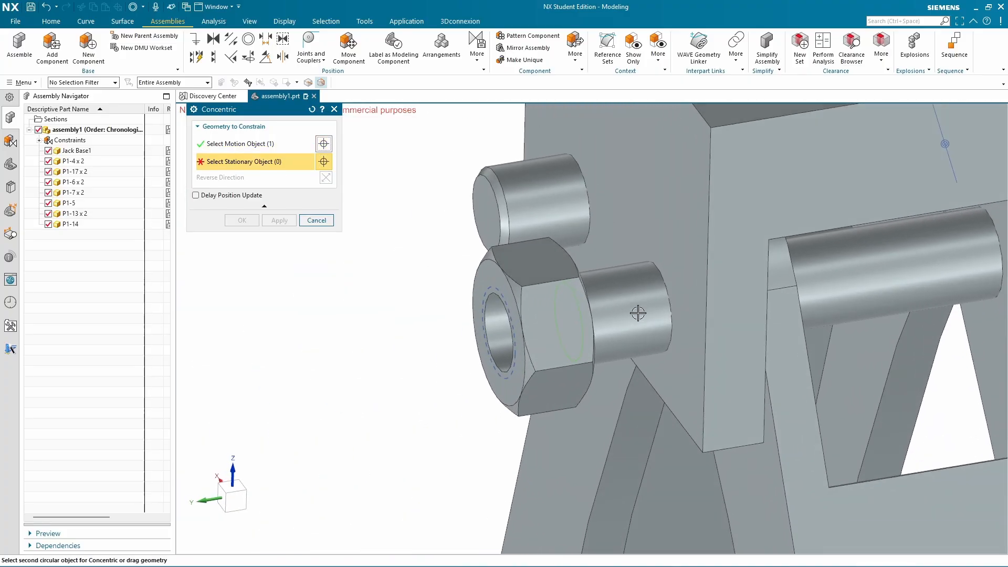
{"action": "left_click", "coordinate": [675, 305]}
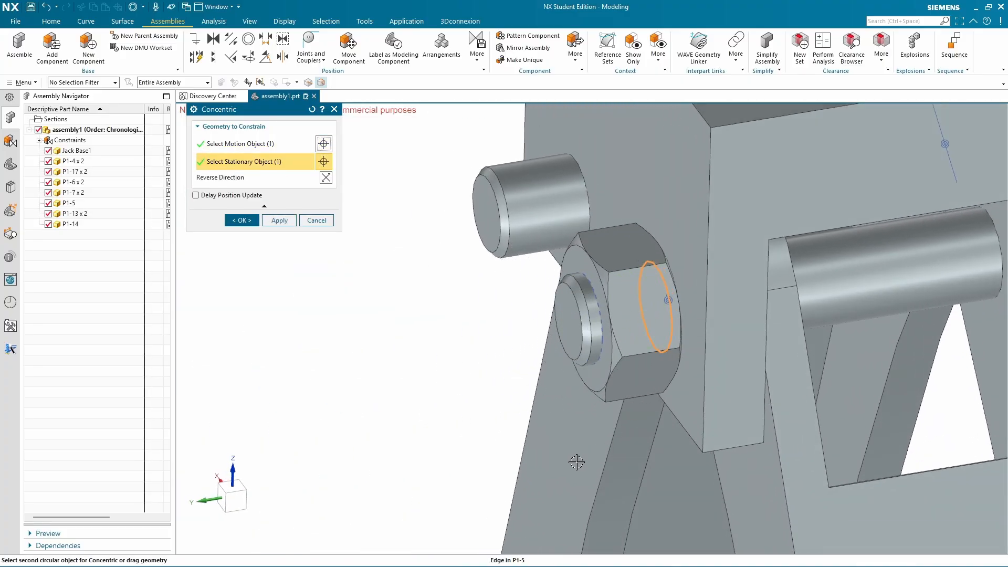
{"action": "left_click", "coordinate": [256, 225]}
Add a second P1-14.prt nut to the assembly, placed at the protruding end of the other P1-13 bolt
{"action": "middle_click_drag", "start_coordinate": [254, 219], "coordinate": [665, 235]}
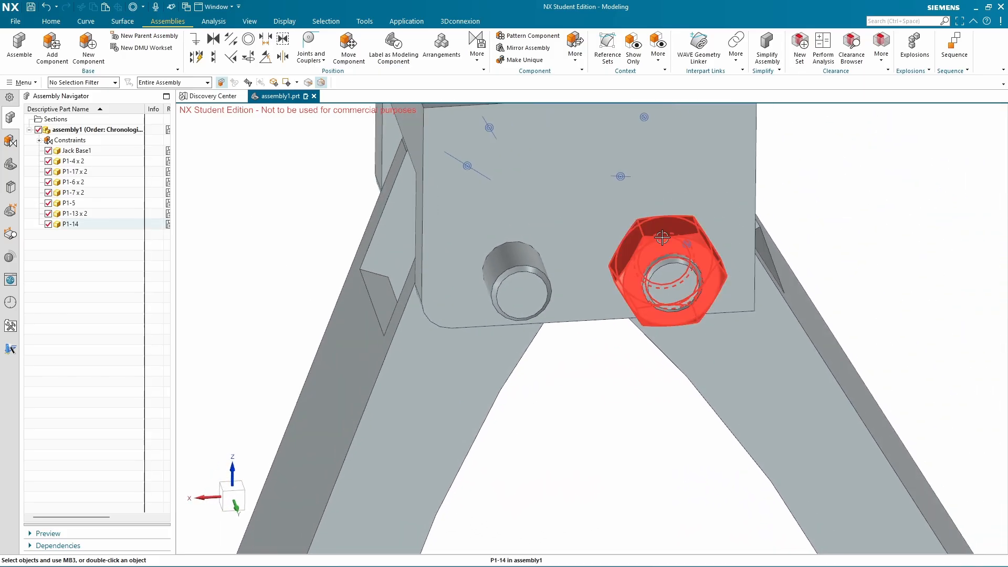
{"action": "left_click", "coordinate": [52, 53]}
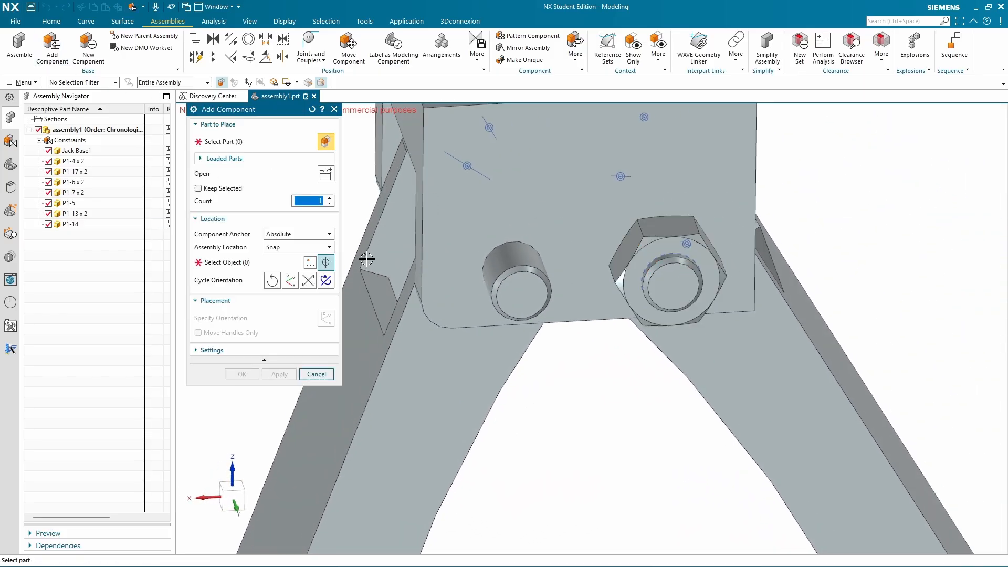
{"action": "left_click", "coordinate": [326, 174]}
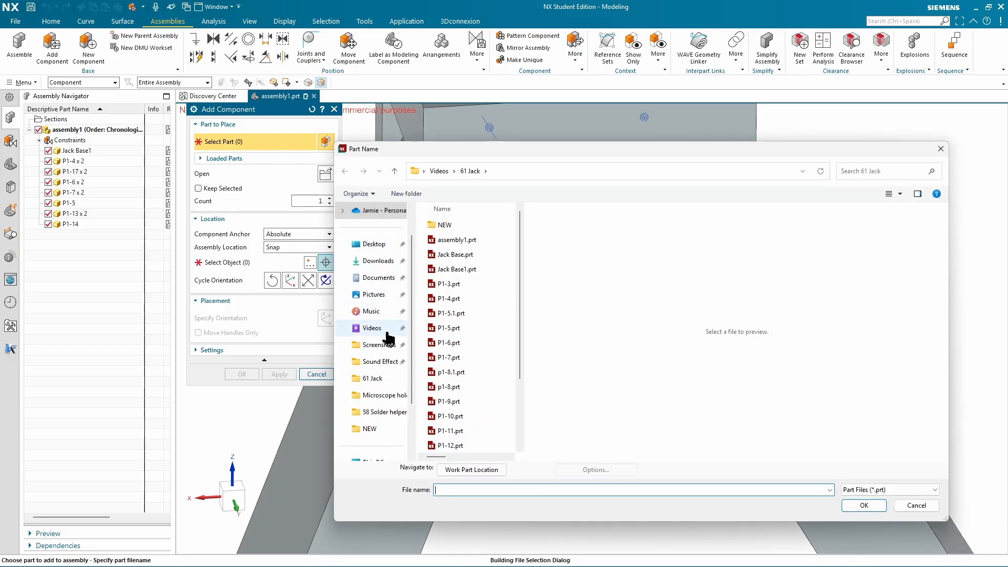
{"action": "scroll", "coordinate": [451, 409], "scroll_direction": "down", "scroll_amount": 2}
{"action": "left_click", "coordinate": [449, 445]}
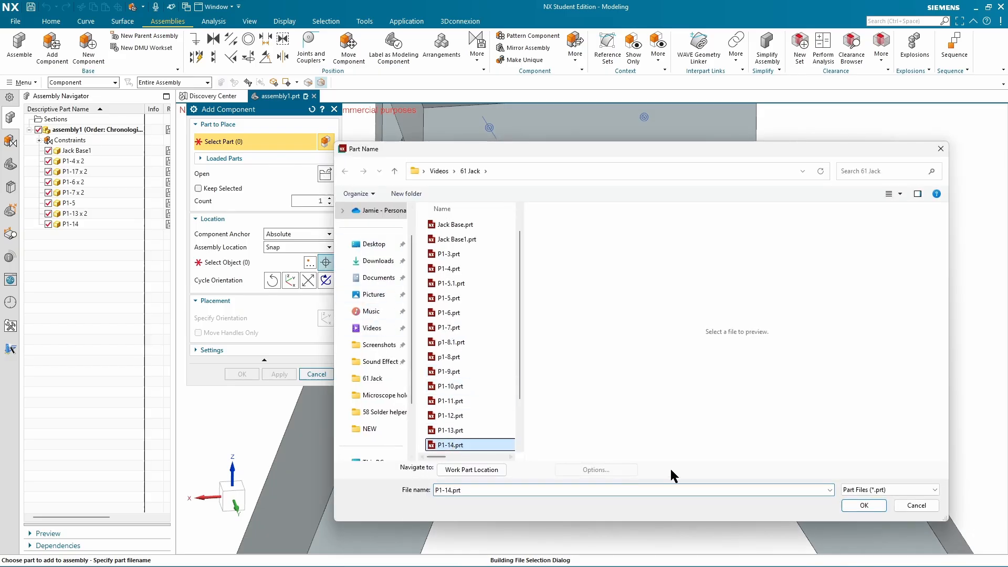
{"action": "left_click", "coordinate": [864, 505]}
{"action": "left_click", "coordinate": [236, 263]}
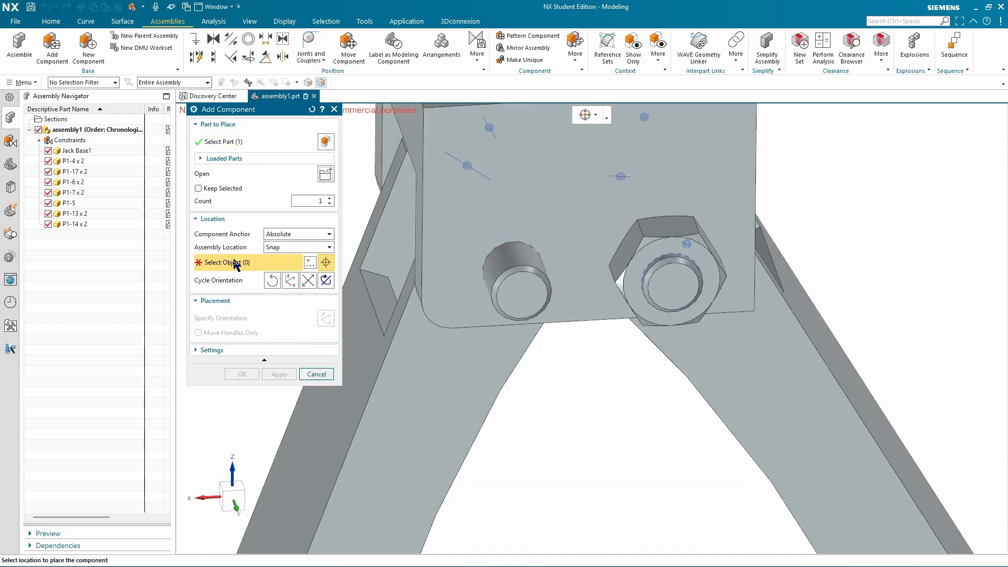
{"action": "left_click", "coordinate": [536, 333]}
{"action": "left_click", "coordinate": [242, 374]}
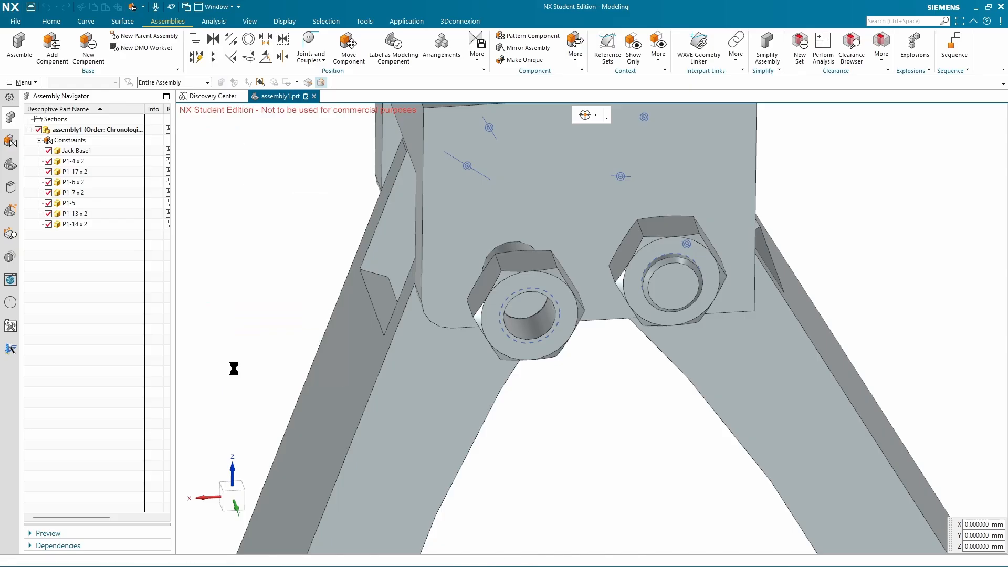
Try to constrain the P1-13 bolt's end edge at the second nut concentric with the P1-5 cap's hole edge
{"action": "left_click", "coordinate": [247, 40]}
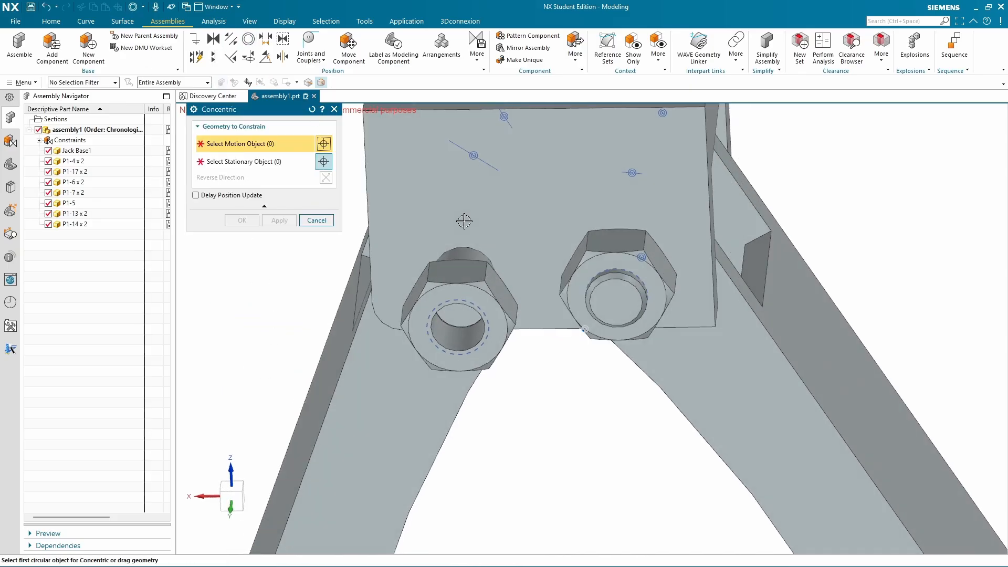
{"action": "scroll", "coordinate": [511, 242], "scroll_direction": "up", "scroll_amount": 6}
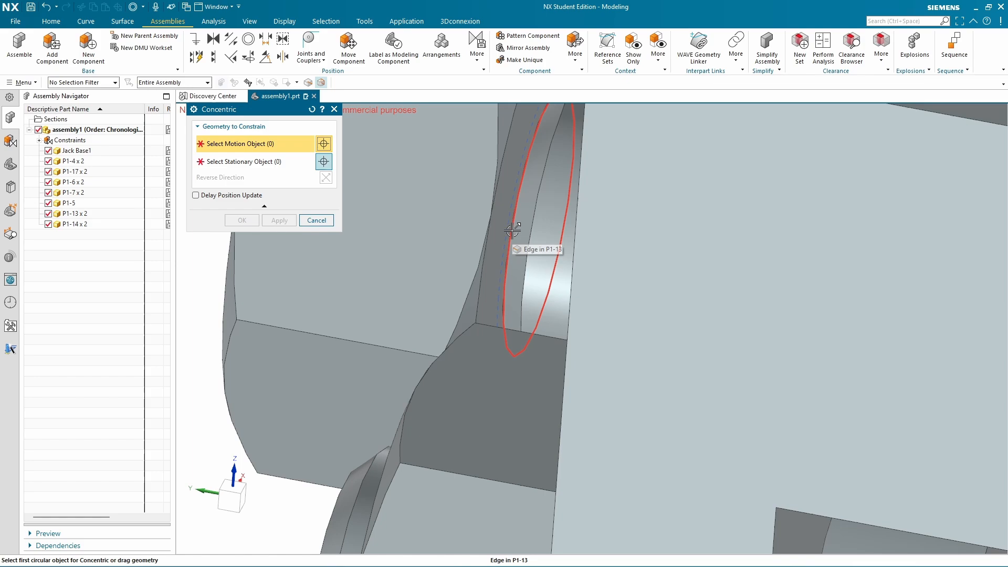
{"action": "left_click", "coordinate": [512, 229]}
{"action": "scroll", "coordinate": [577, 275], "scroll_direction": "down", "scroll_amount": 5}
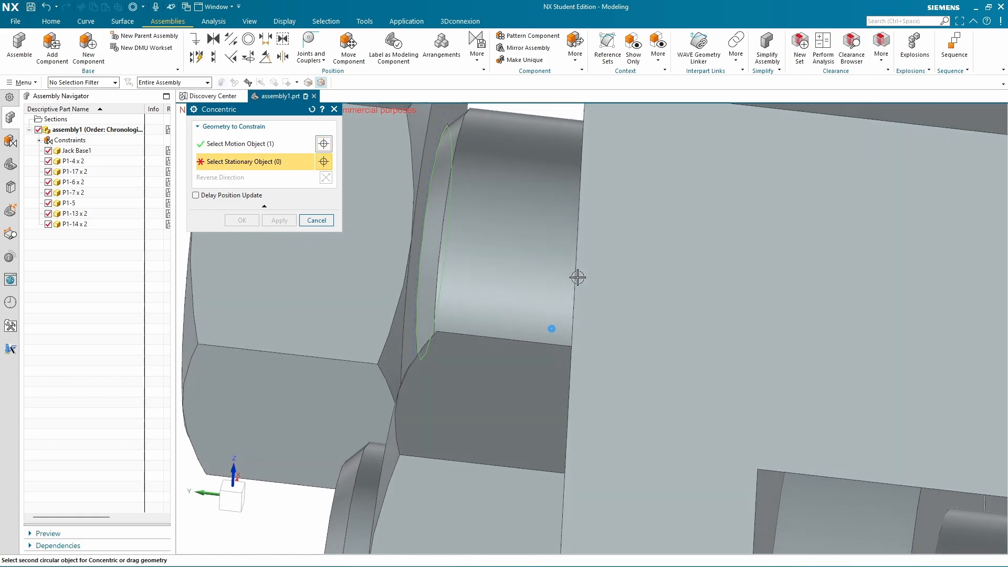
{"action": "left_click", "coordinate": [447, 262]}
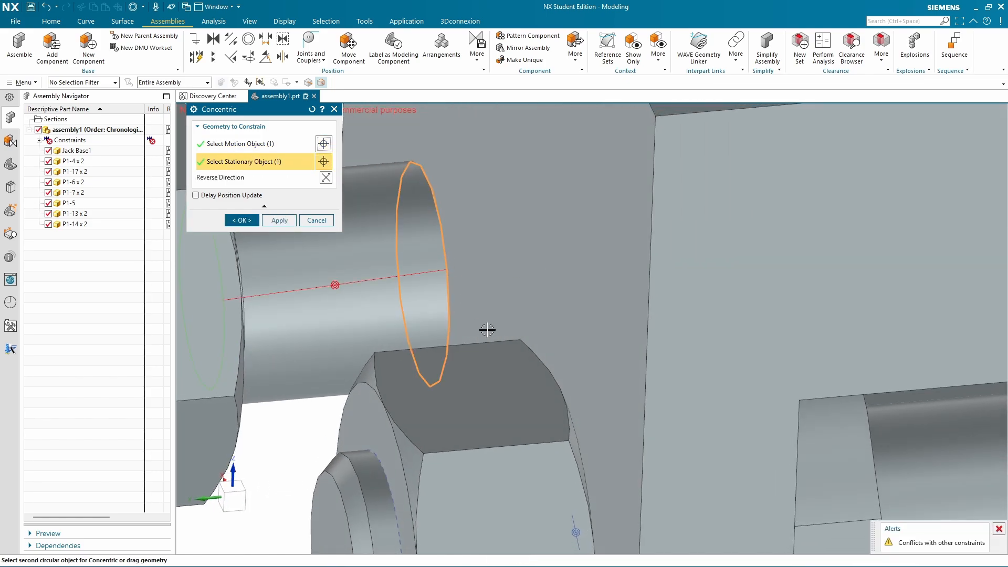
{"action": "left_click", "coordinate": [241, 221]}
{"action": "scroll", "coordinate": [420, 268], "scroll_direction": "down", "scroll_amount": 5}
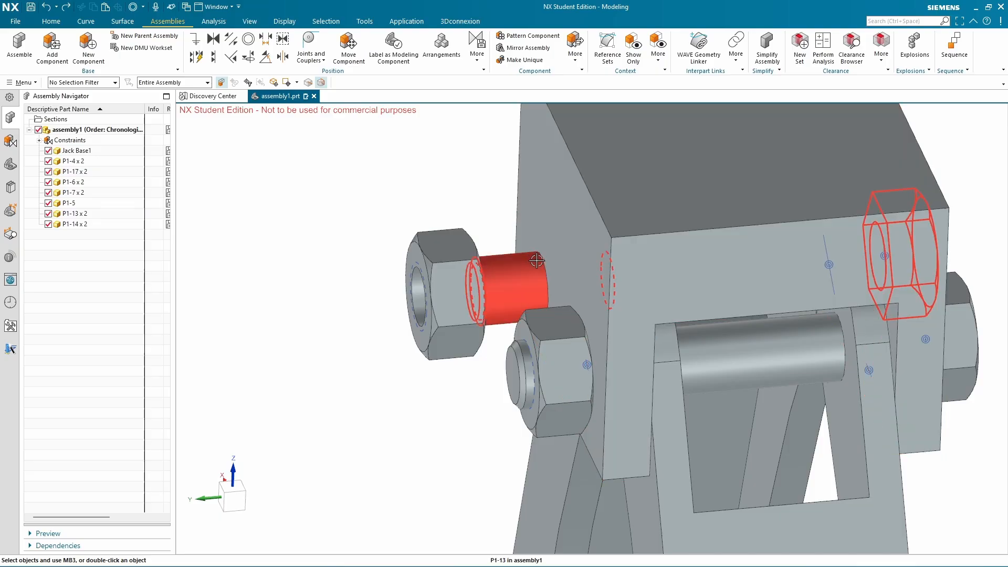
Move the second P1-14 nut along its axis away from the cap to about Y 16.61 mm, clear of the bolt end
{"action": "middle_click_drag", "start_coordinate": [540, 261], "coordinate": [564, 267]}
{"action": "scroll", "coordinate": [535, 270], "scroll_direction": "up", "scroll_amount": 5}
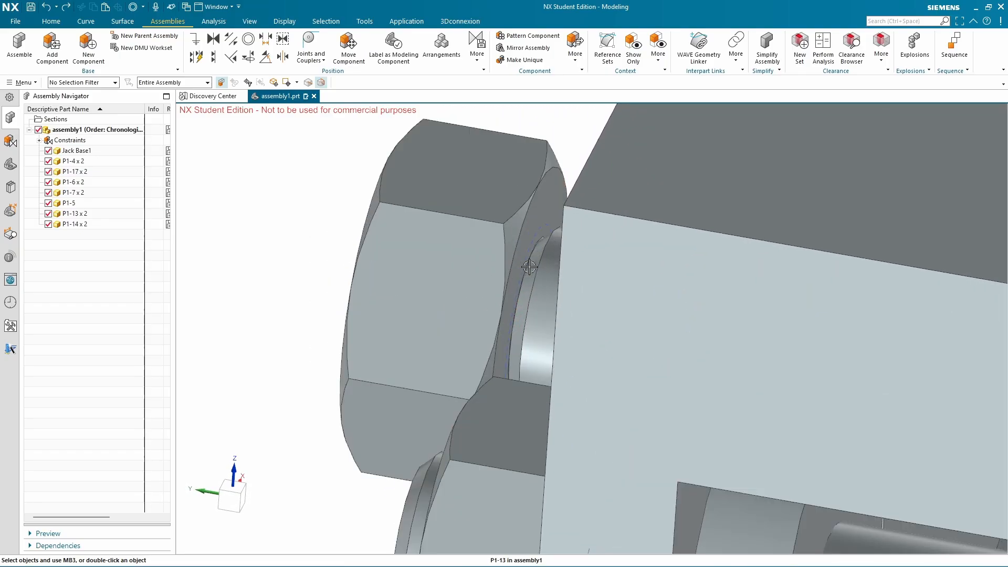
{"action": "scroll", "coordinate": [483, 292], "scroll_direction": "down", "scroll_amount": 4}
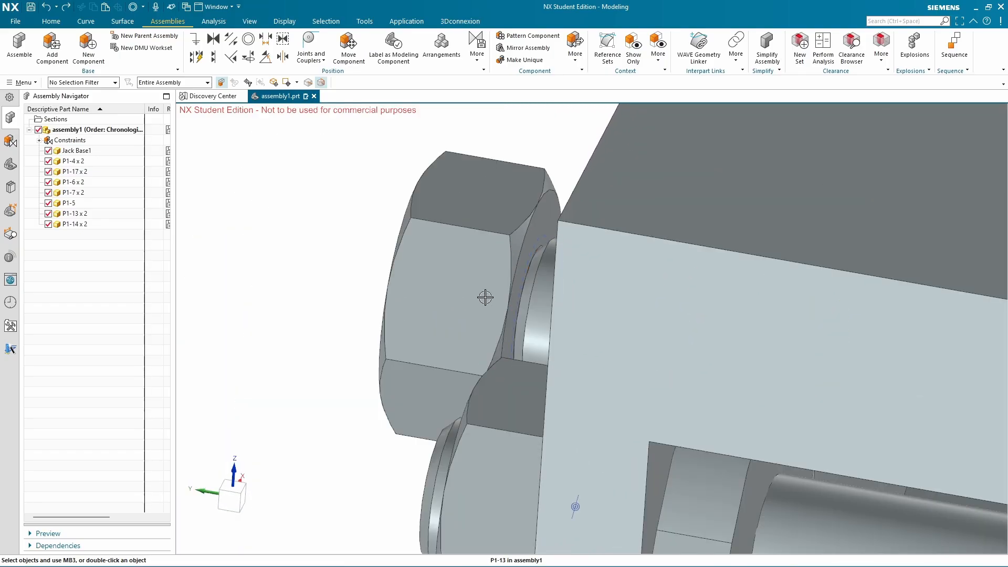
{"action": "left_click", "coordinate": [460, 283]}
{"action": "left_click", "coordinate": [532, 267]}
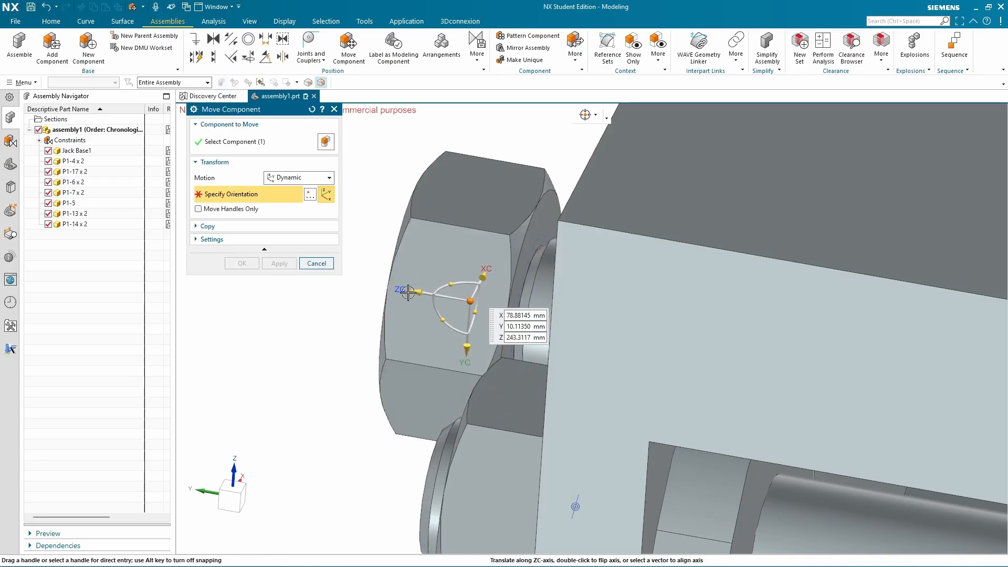
{"action": "left_click_drag", "start_coordinate": [345, 268], "coordinate": [259, 276]}
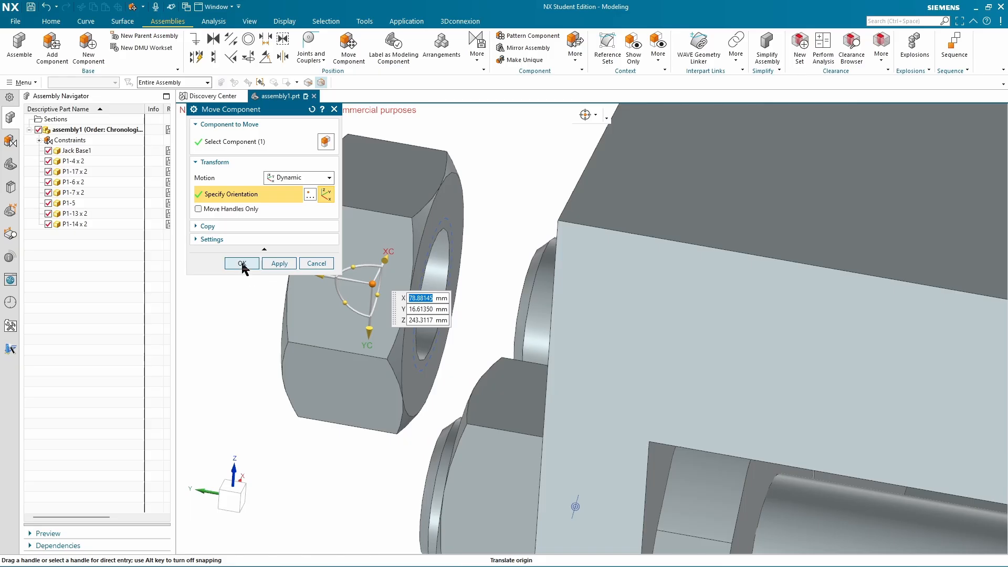
{"action": "left_click", "coordinate": [242, 264]}
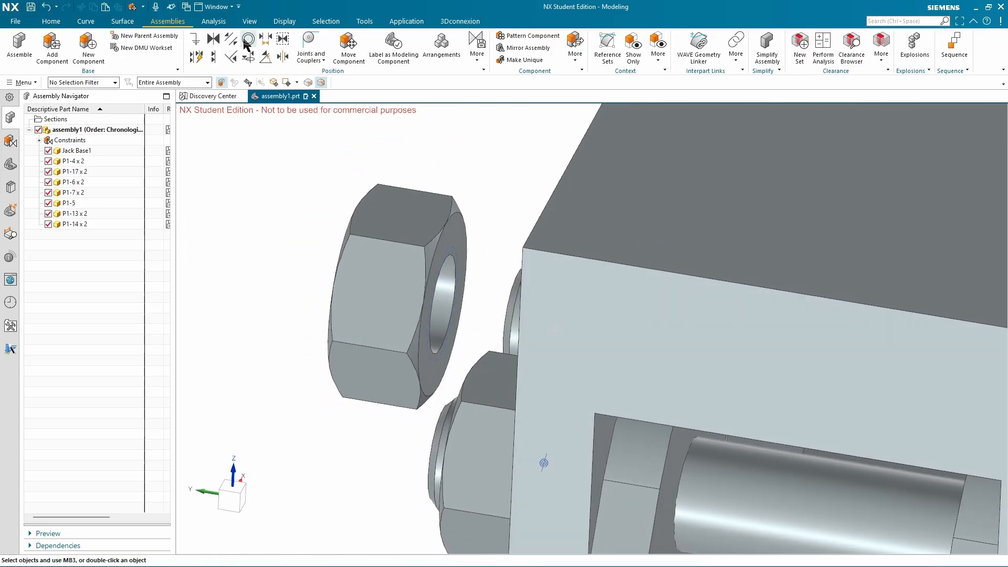
Constrain the second P1-14 nut's inner hole edge facing the cap concentric with the P1-5 cap's hole edge around the other bolt
{"action": "left_click", "coordinate": [248, 39]}
{"action": "scroll", "coordinate": [462, 268], "scroll_direction": "up", "scroll_amount": 3}
{"action": "left_click", "coordinate": [449, 288]}
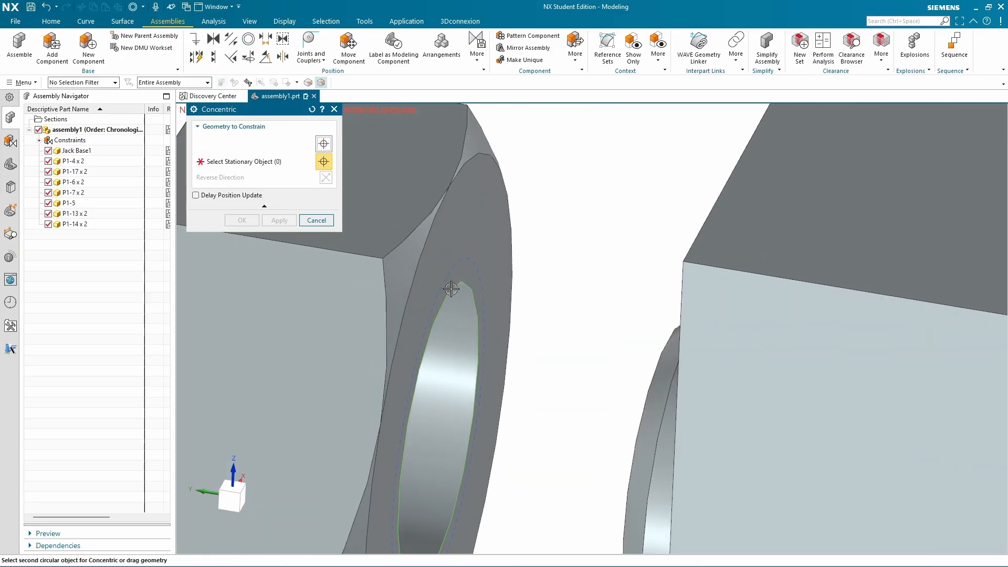
{"action": "middle_click_drag", "start_coordinate": [450, 289], "coordinate": [428, 327]}
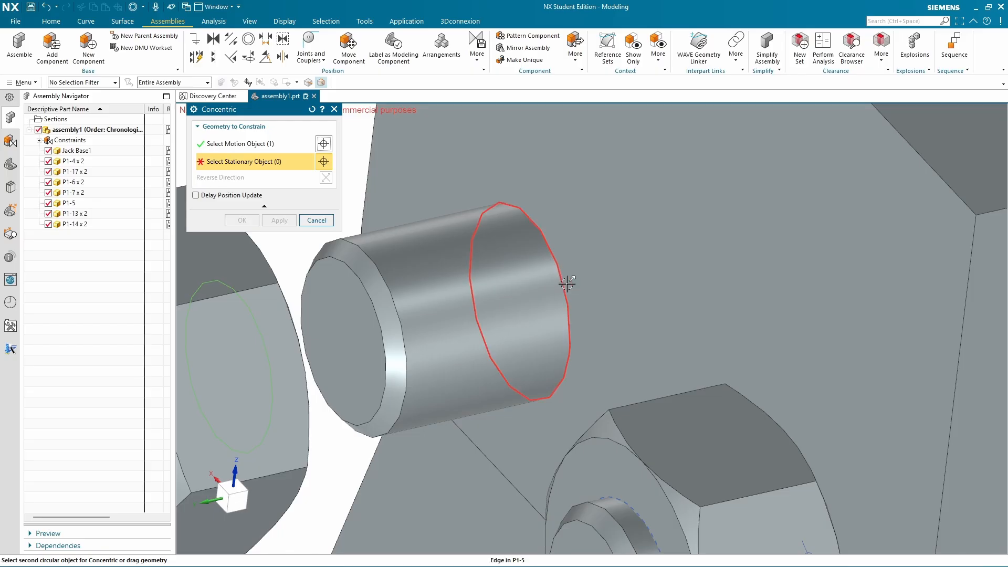
{"action": "left_click", "coordinate": [569, 282]}
{"action": "left_click", "coordinate": [238, 220]}
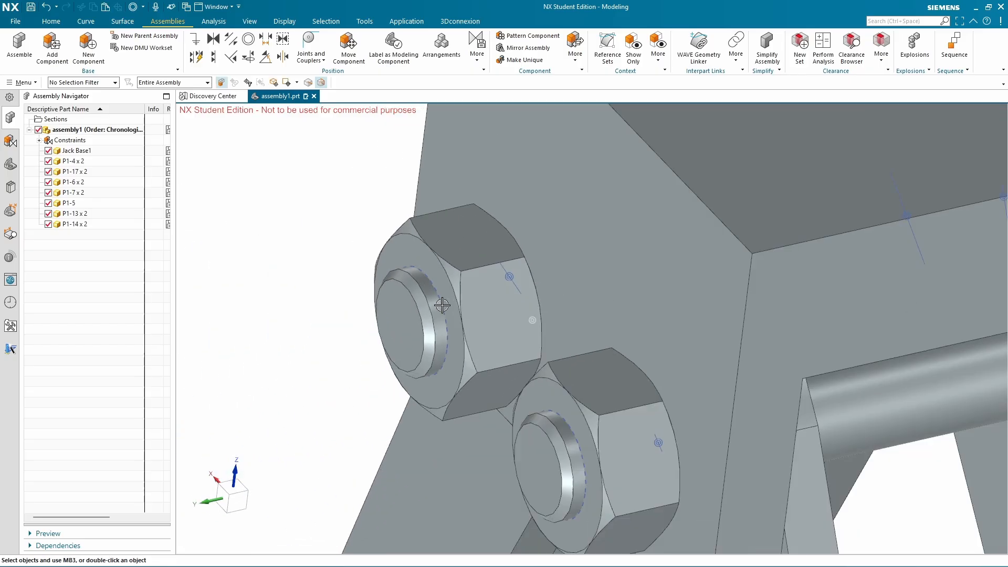
{"action": "scroll", "coordinate": [443, 304], "scroll_direction": "down", "scroll_amount": 8}
{"action": "middle_click_drag", "start_coordinate": [856, 297], "coordinate": [666, 336]}
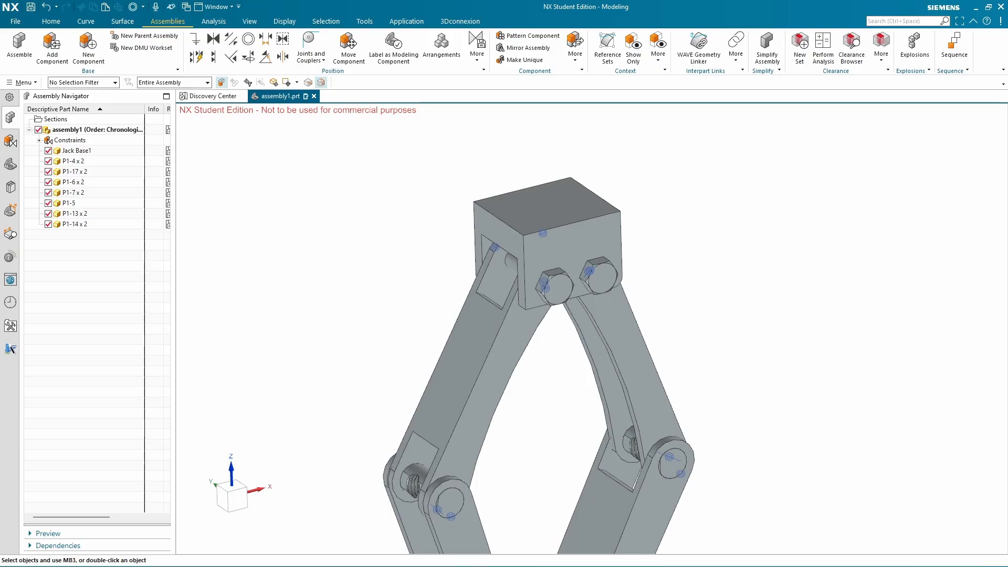
Check the Screw Base drawing in Project 1.pdf in Foxit PDF Reader, and add p1-8.1.prt to the NX assembly on the P1-4 leg's upper end face
{"action": "key", "text": "alt+Tab"}
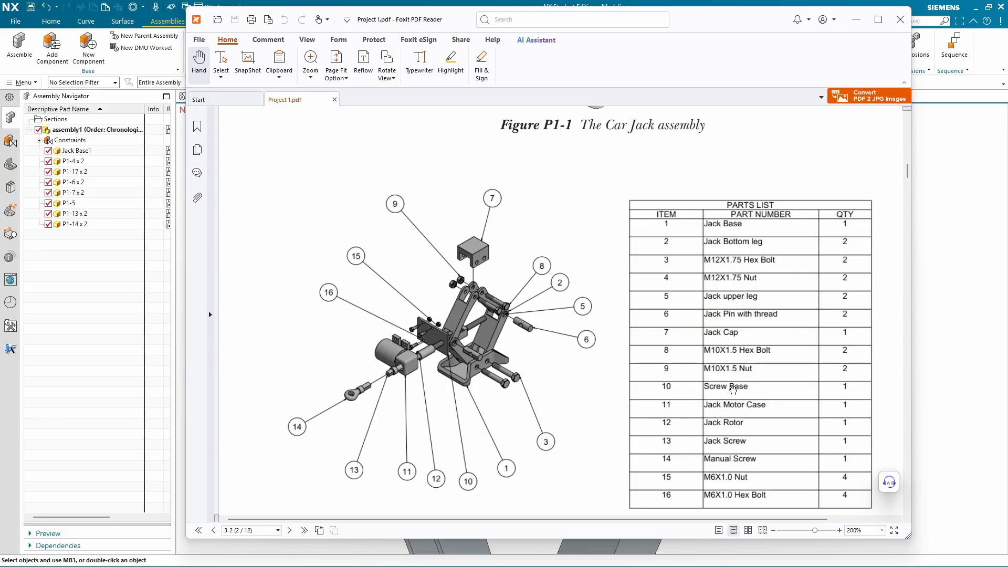
{"action": "left_click_drag", "start_coordinate": [707, 16], "coordinate": [1007, 110]}
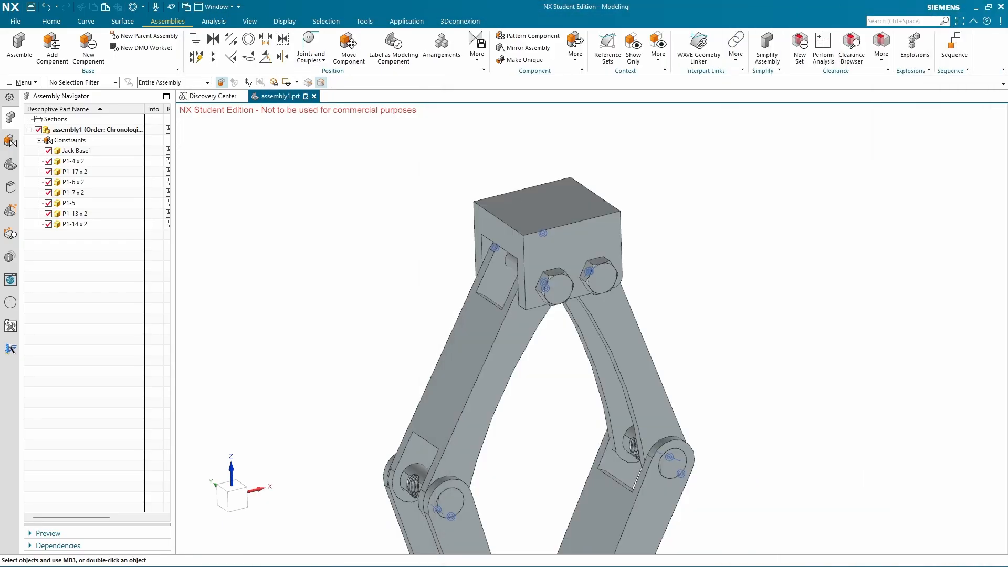
{"action": "left_click_drag", "start_coordinate": [1007, 89], "coordinate": [646, 41]}
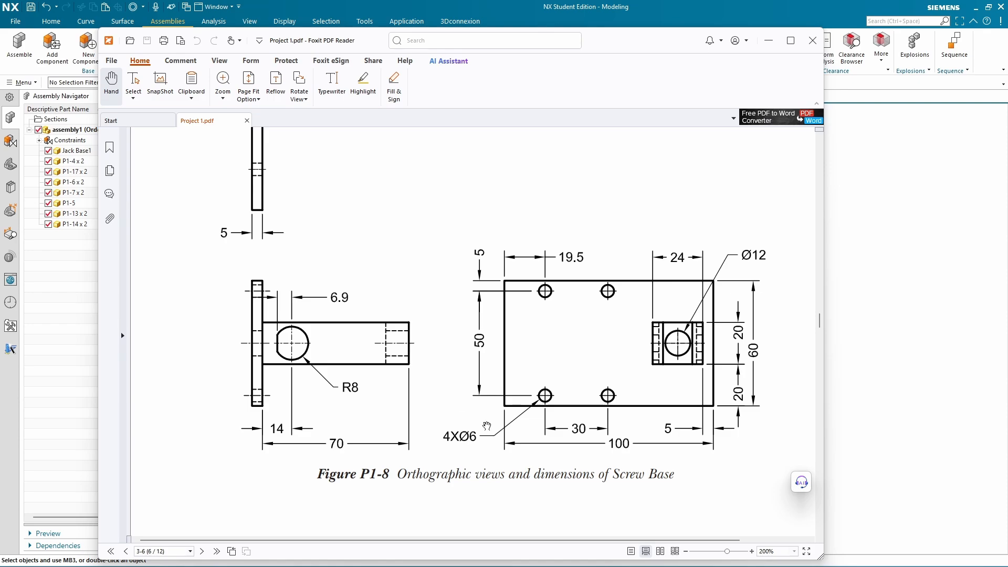
{"action": "scroll", "coordinate": [416, 463], "scroll_direction": "up", "scroll_amount": 1}
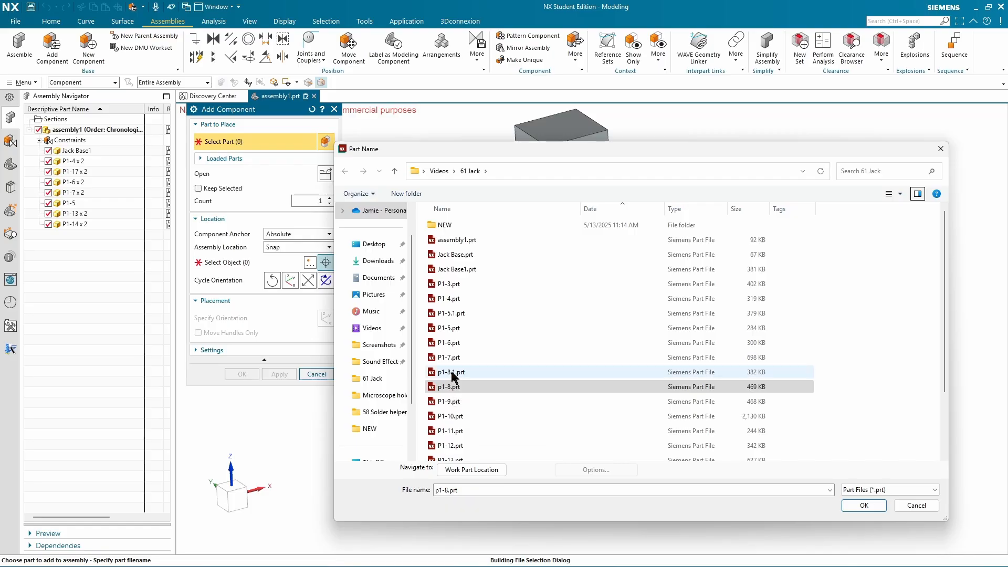
{"action": "left_click", "coordinate": [452, 373]}
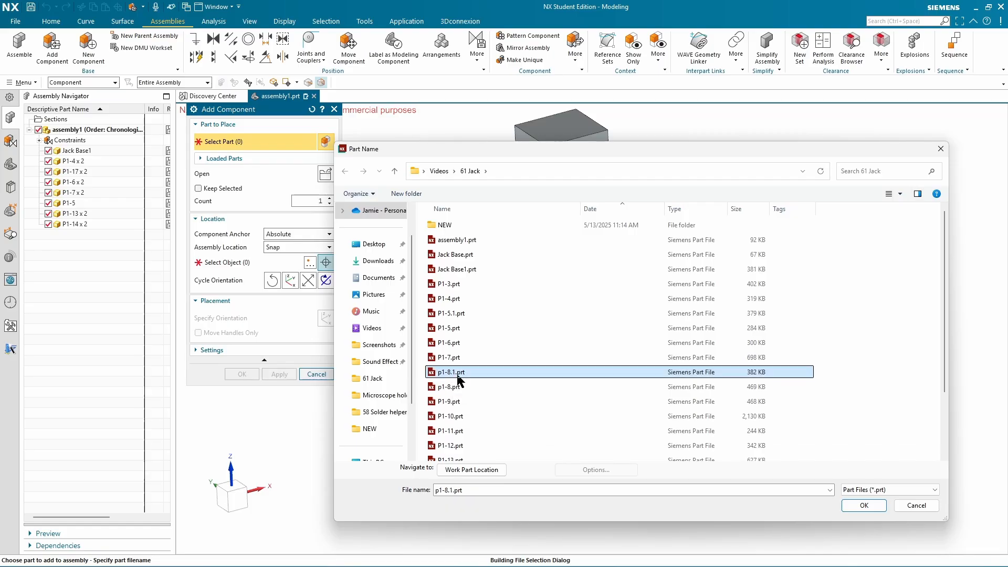
{"action": "left_click", "coordinate": [862, 505]}
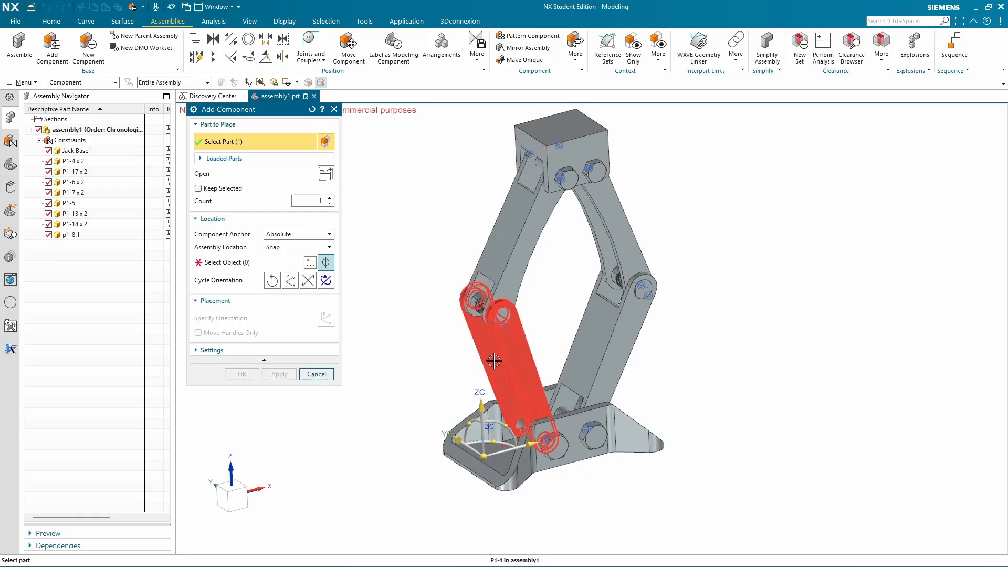
{"action": "left_click", "coordinate": [212, 263]}
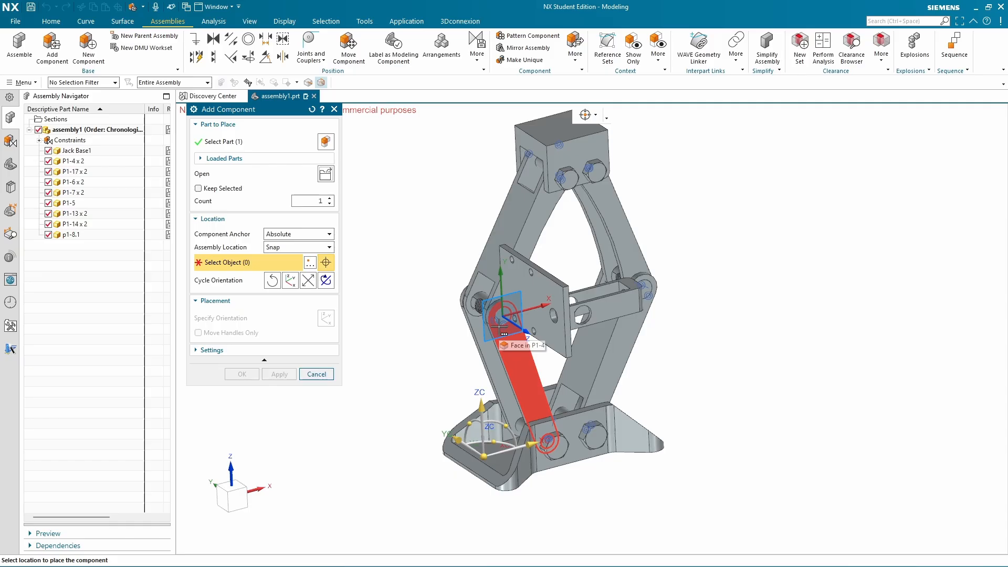
{"action": "mouse_move", "coordinate": [499, 328]}
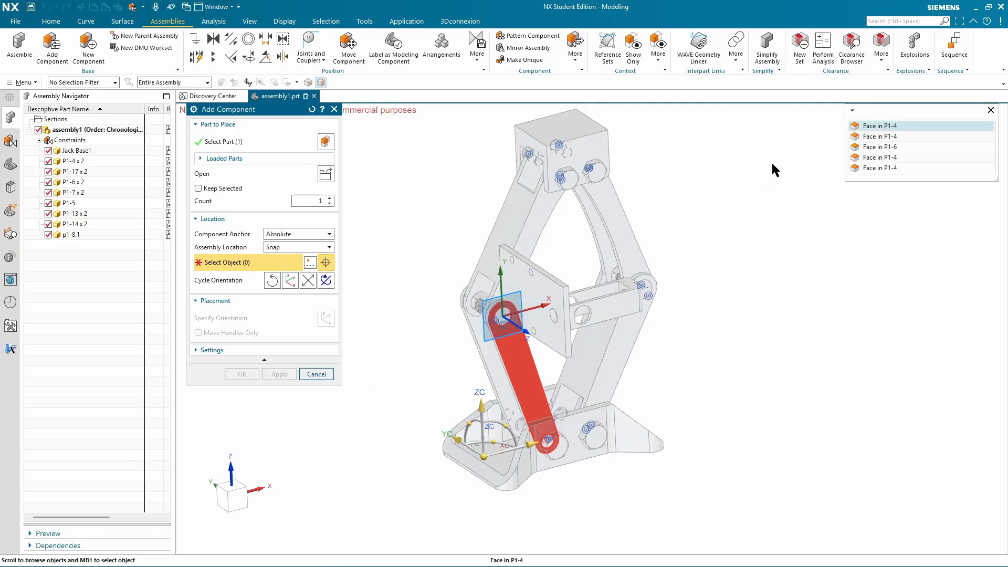
{"action": "left_click", "coordinate": [866, 126]}
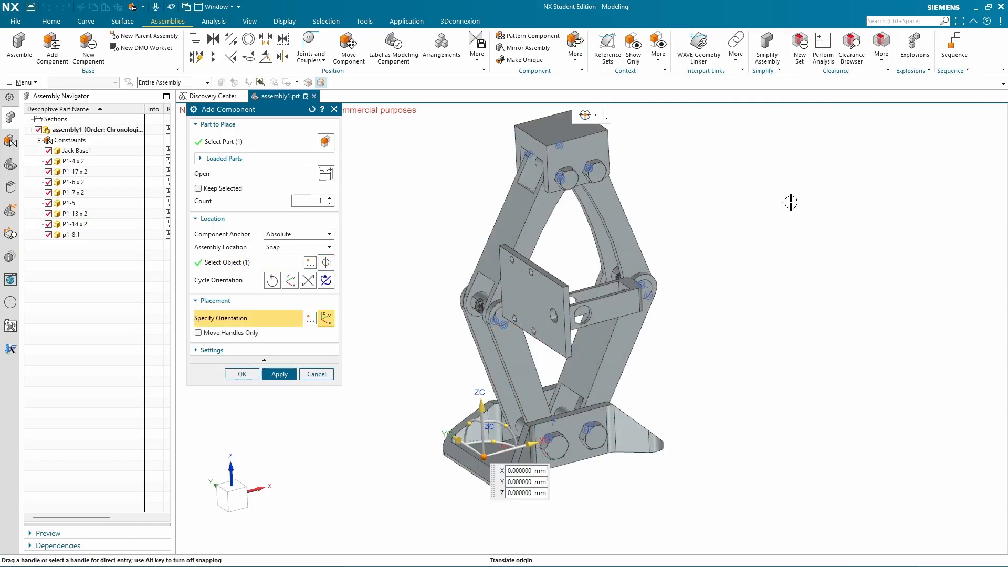
{"action": "left_click", "coordinate": [242, 374]}
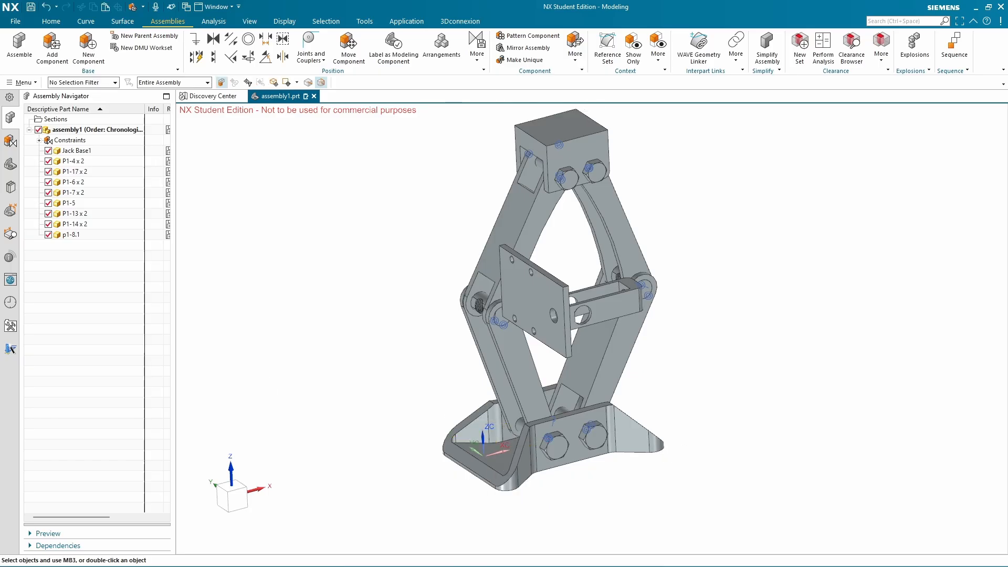
Check the screw base in the PDF's exploded view, and constrain p1-8.1's round side-hole edge concentric with the P1-6 leg's edge at the middle pin joint
{"action": "left_click_drag", "start_coordinate": [1007, 53], "coordinate": [697, 39]}
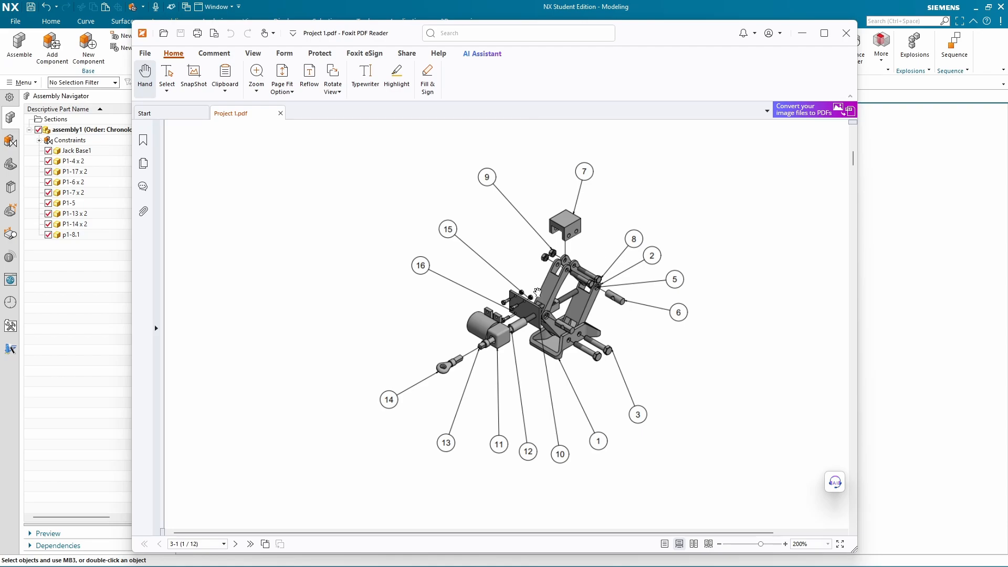
{"action": "scroll", "coordinate": [501, 328], "scroll_direction": "up", "scroll_amount": 6, "text": "ctrl"}
{"action": "scroll", "coordinate": [629, 333], "scroll_direction": "down", "scroll_amount": 3, "text": "ctrl"}
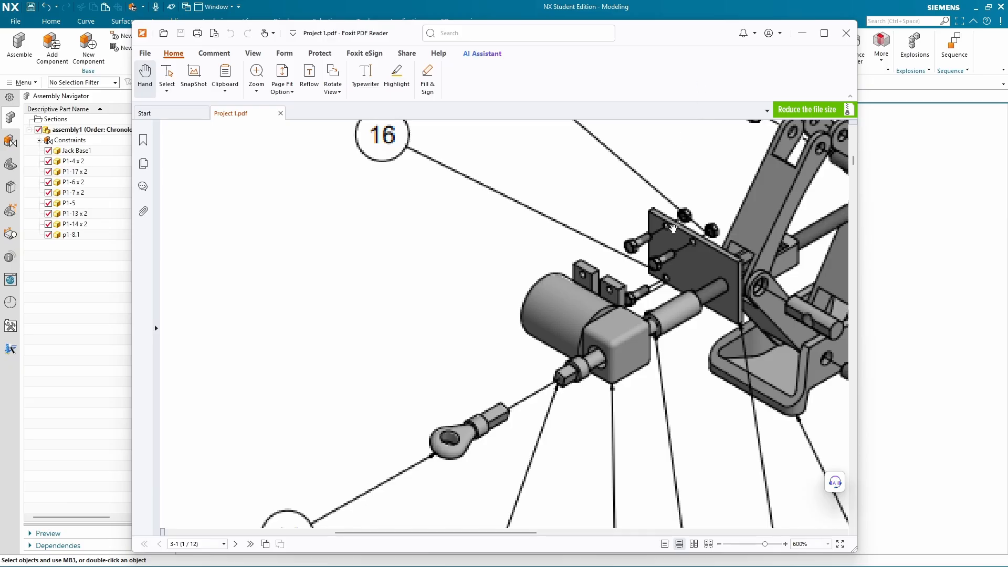
{"action": "left_click_drag", "start_coordinate": [668, 37], "coordinate": [1007, 42]}
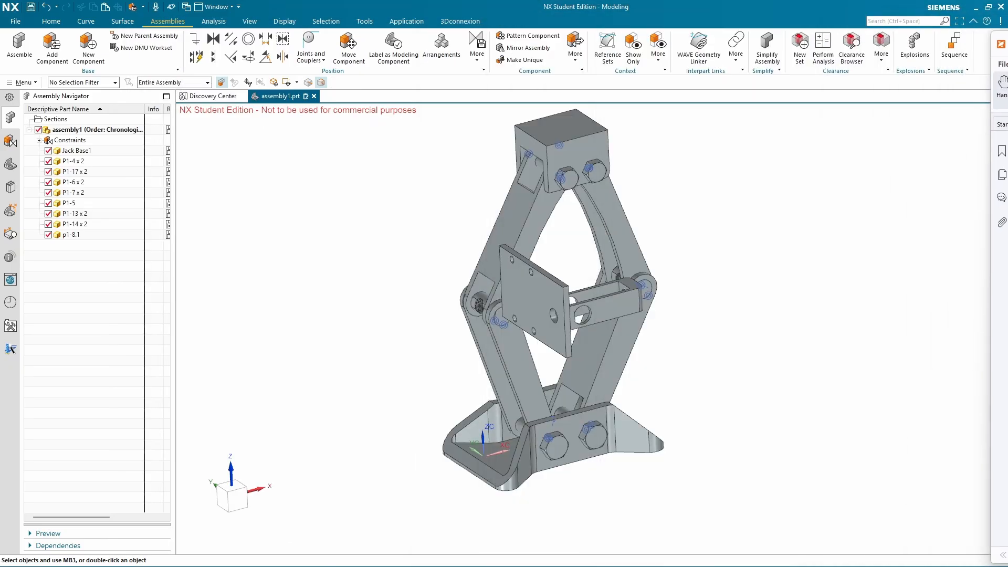
{"action": "left_click", "coordinate": [751, 211]}
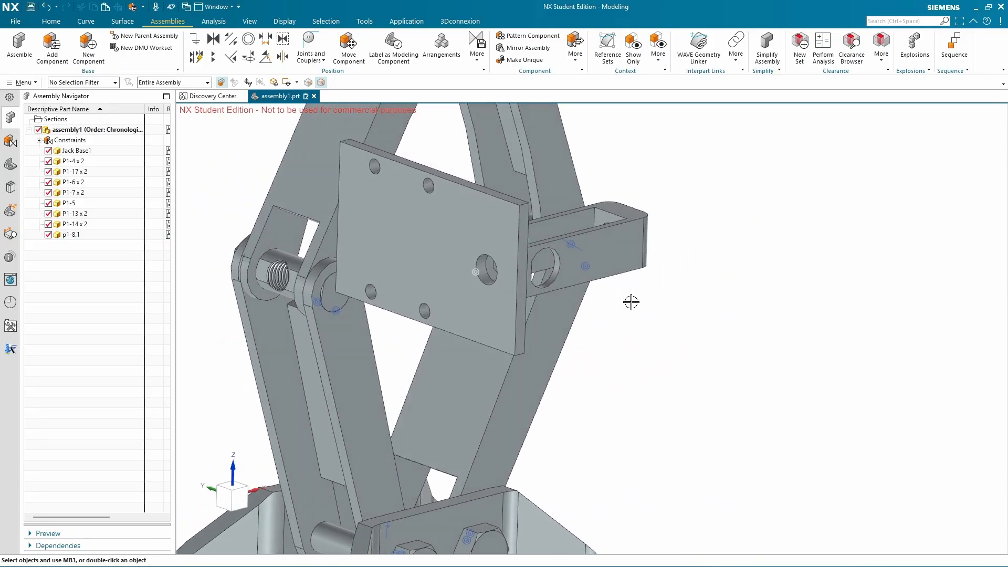
{"action": "left_click", "coordinate": [251, 39]}
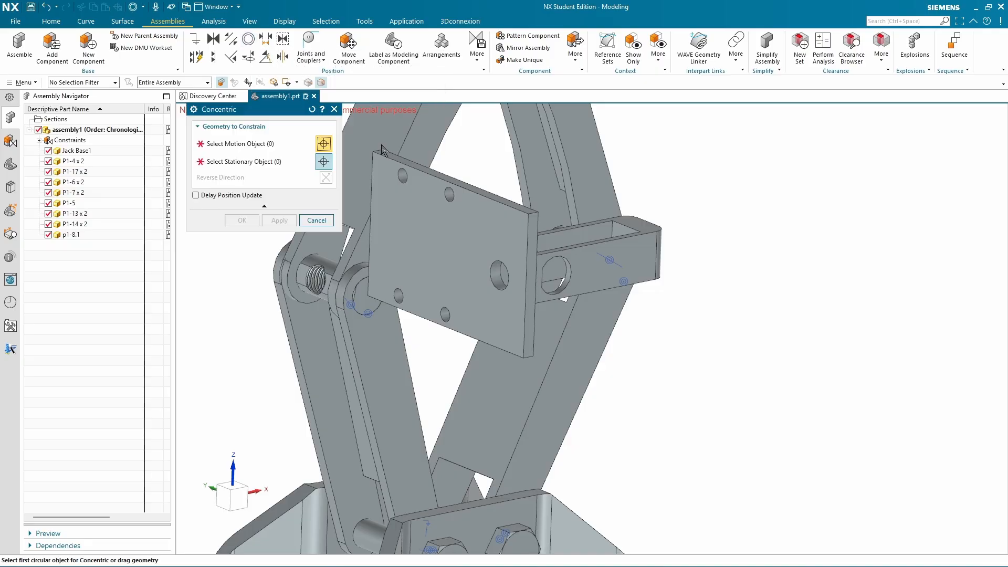
{"action": "left_click", "coordinate": [565, 289]}
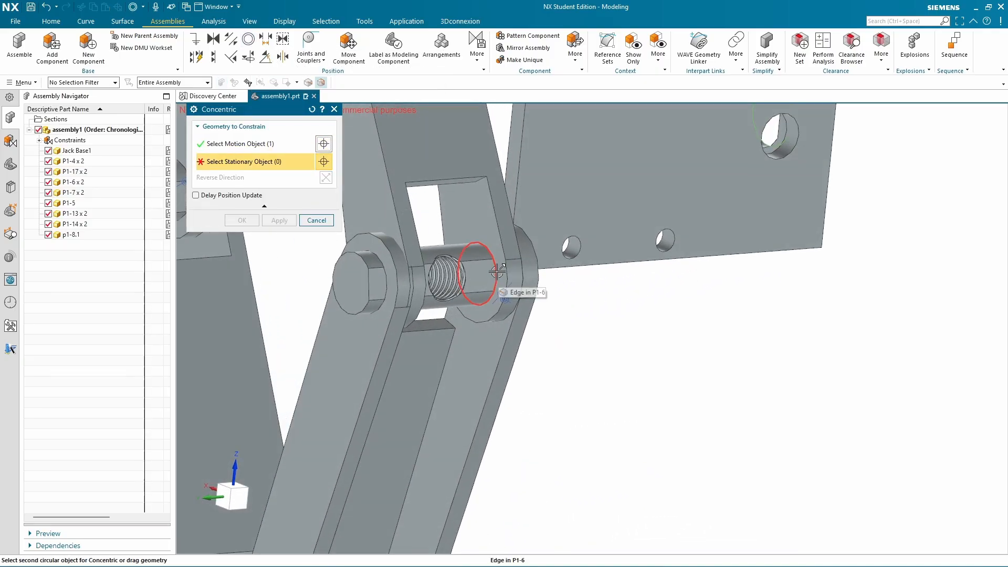
{"action": "left_click", "coordinate": [496, 272]}
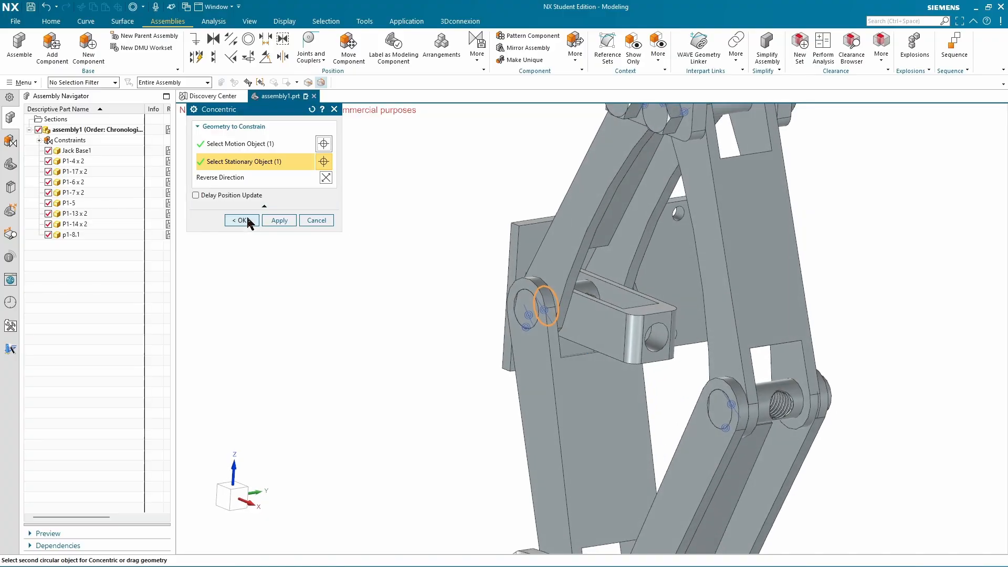
{"action": "left_click", "coordinate": [241, 220]}
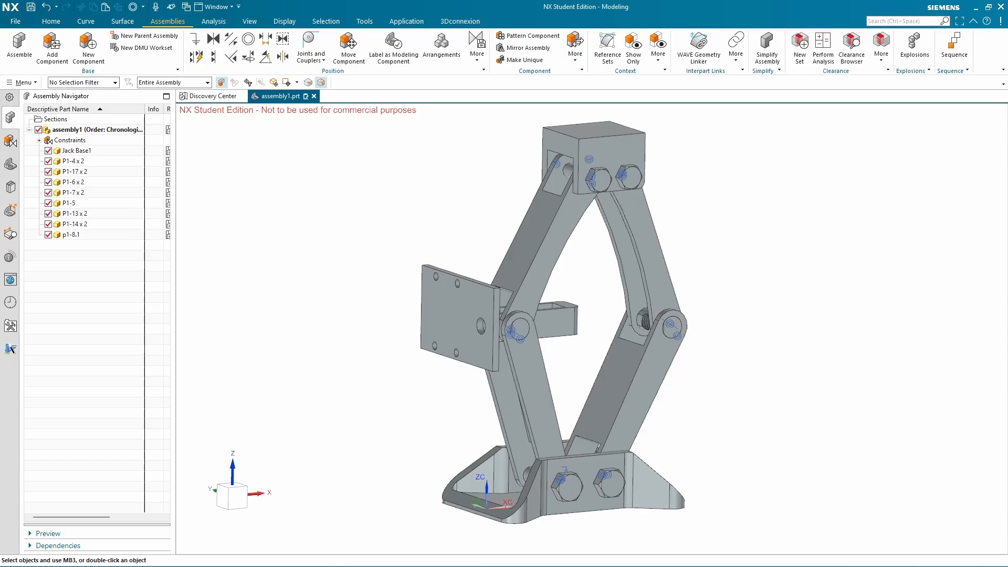
Examine the exploded view, parts list and part drawings in Project 1.pdf in Foxit PDF Reader to identify the motor case part
{"action": "key", "text": "alt+Tab"}
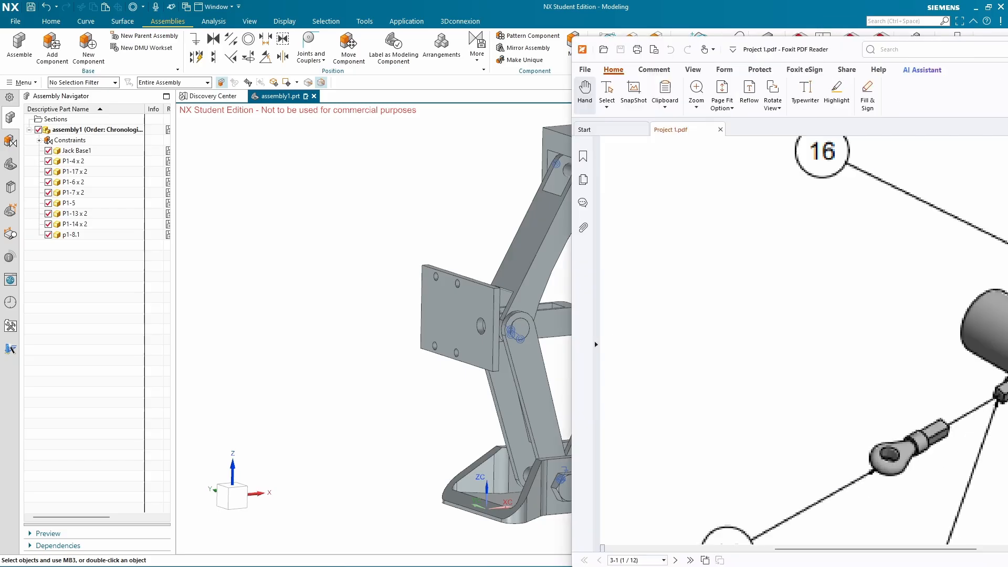
{"action": "scroll", "coordinate": [759, 363], "scroll_direction": "down", "scroll_amount": 3}
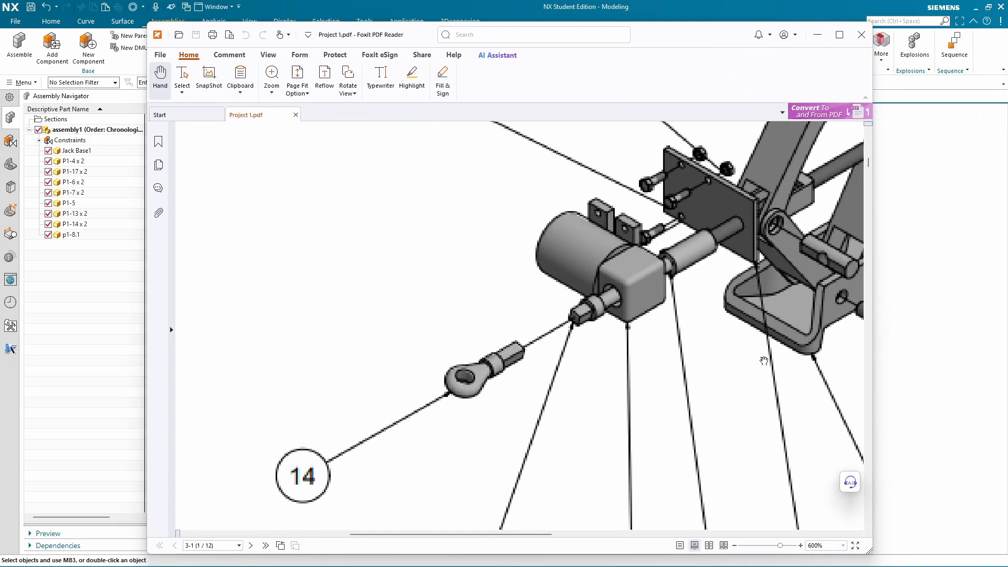
{"action": "scroll", "coordinate": [725, 354], "scroll_direction": "down", "scroll_amount": 3, "text": "ctrl"}
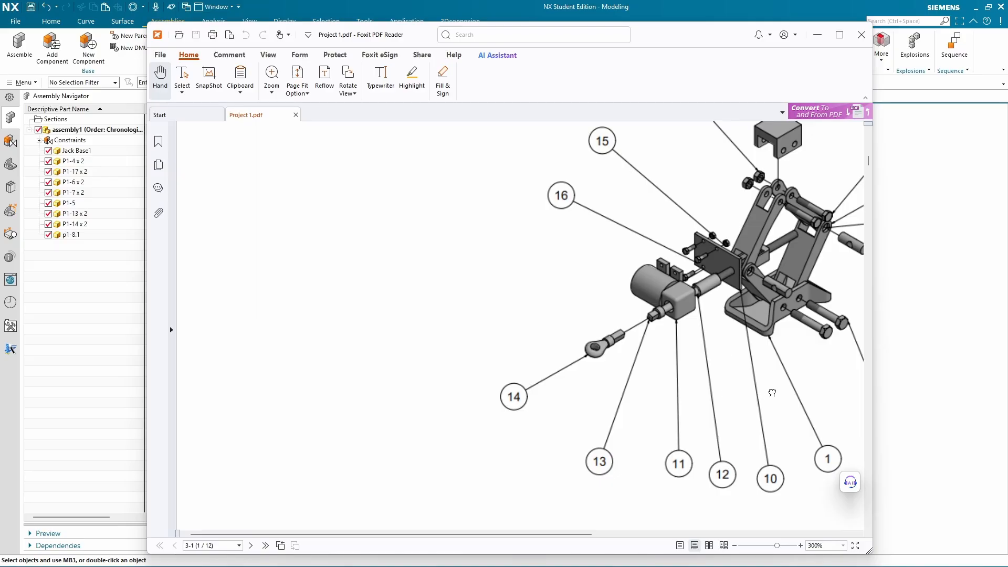
{"action": "left_click_drag", "start_coordinate": [772, 392], "coordinate": [687, 392]}
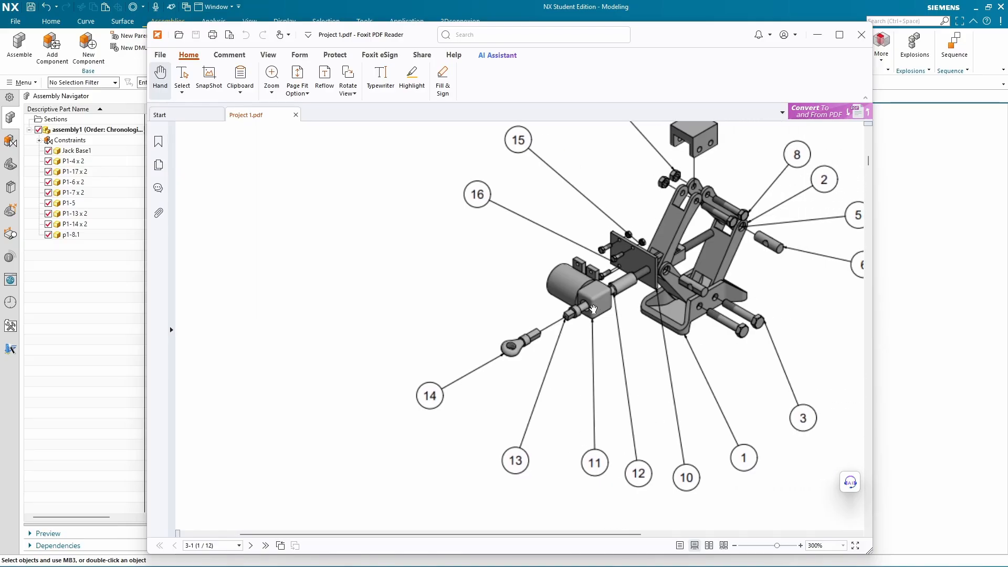
{"action": "left_click", "coordinate": [839, 34]}
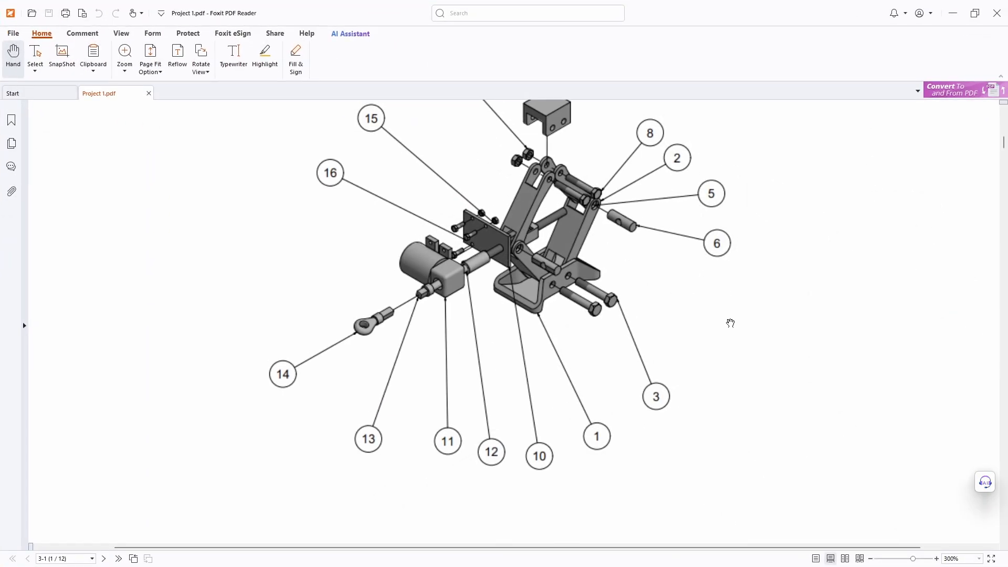
{"action": "scroll", "coordinate": [556, 375], "scroll_direction": "down", "scroll_amount": 10}
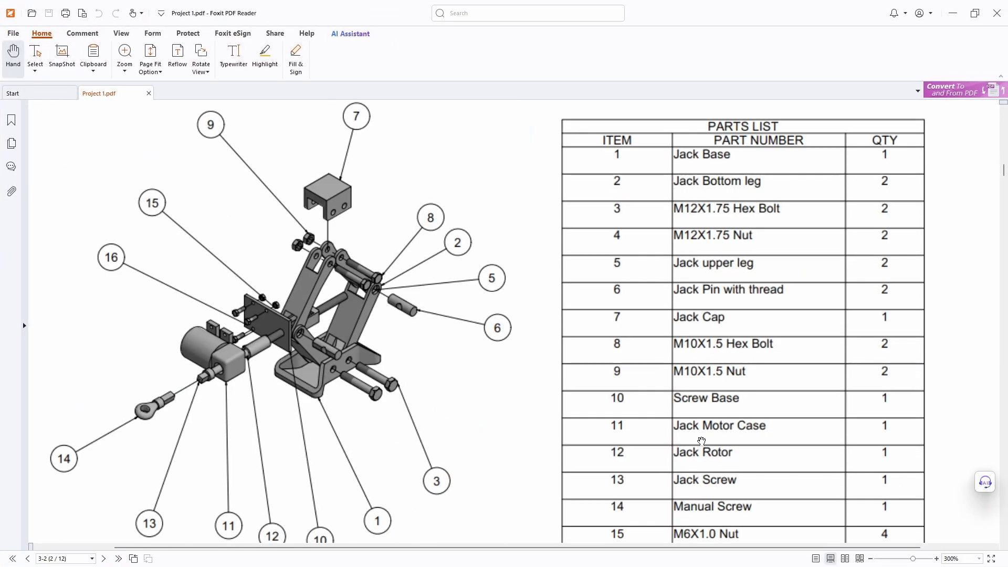
{"action": "scroll", "coordinate": [719, 428], "scroll_direction": "down", "scroll_amount": 12}
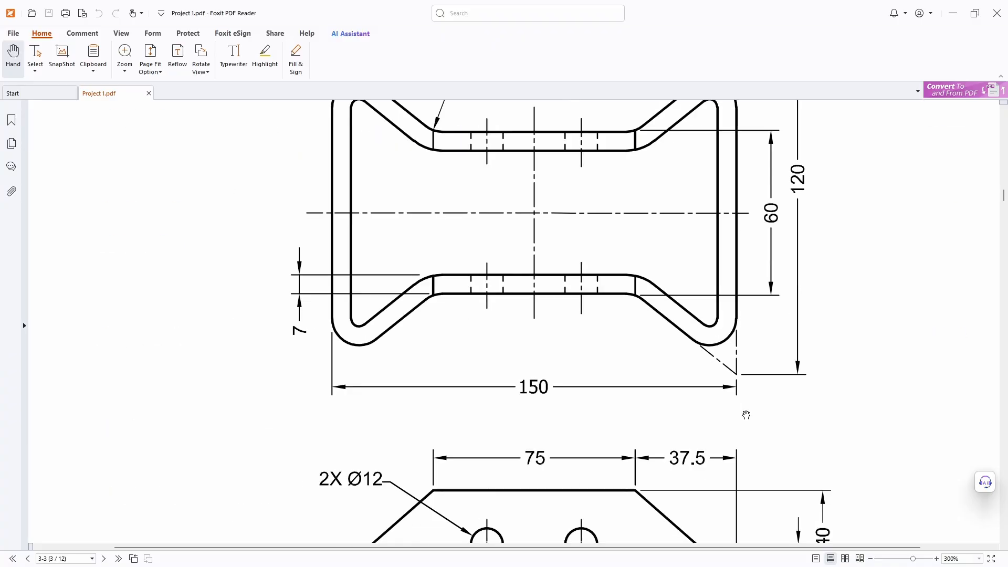
{"action": "scroll", "coordinate": [793, 382], "scroll_direction": "down", "scroll_amount": 4, "text": "ctrl"}
{"action": "scroll", "coordinate": [762, 376], "scroll_direction": "down", "scroll_amount": 15}
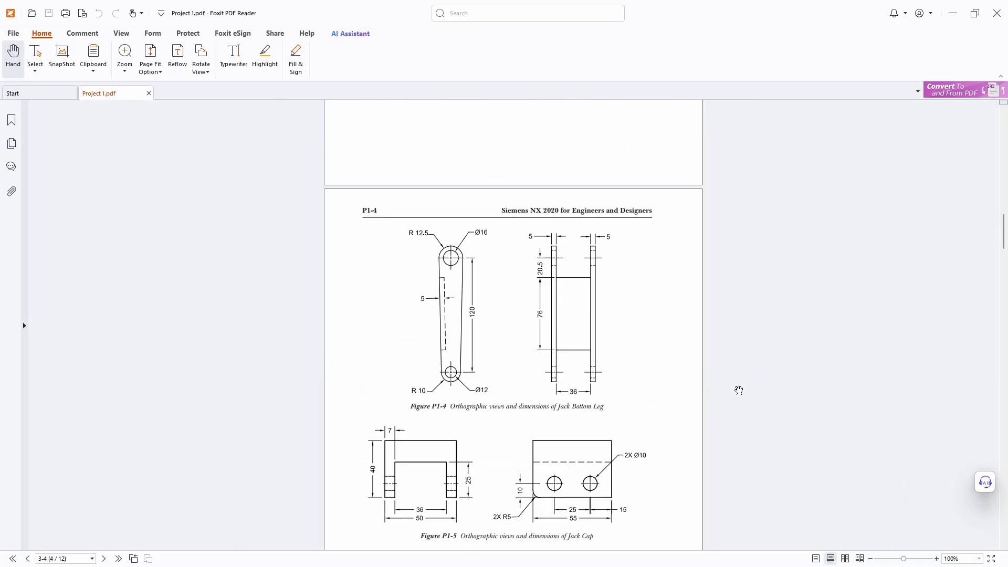
{"action": "scroll", "coordinate": [747, 381], "scroll_direction": "down", "scroll_amount": 18}
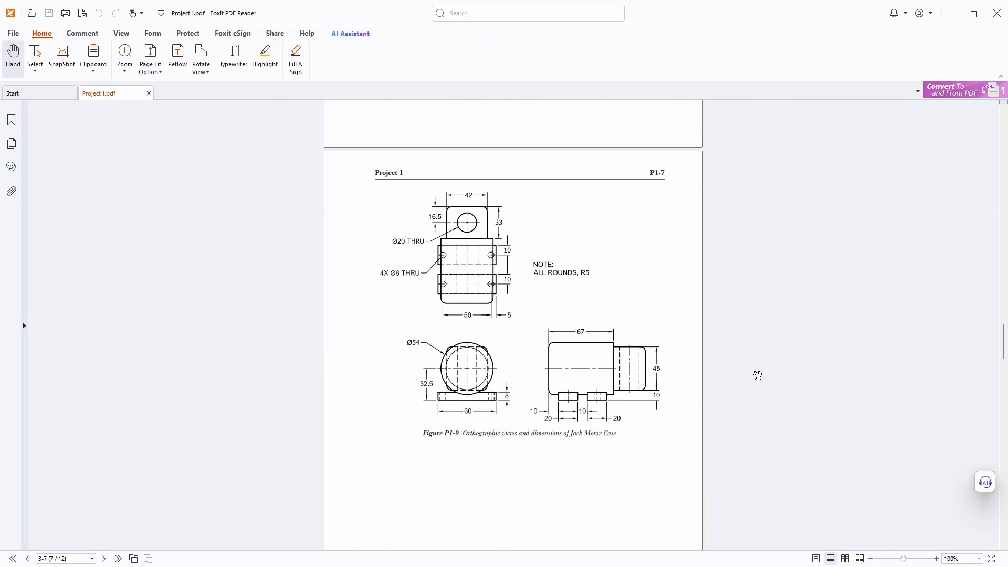
{"action": "scroll", "coordinate": [755, 367], "scroll_direction": "up", "scroll_amount": 2}
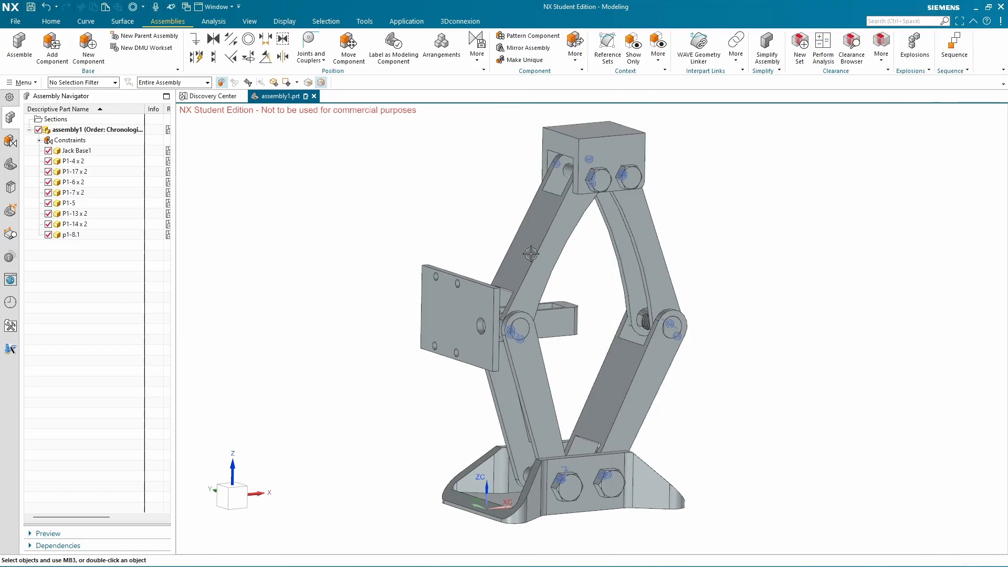
Add P1-9.prt to the assembly, placing it on the outer face of the p1-8.1 plate
{"action": "left_click", "coordinate": [52, 44]}
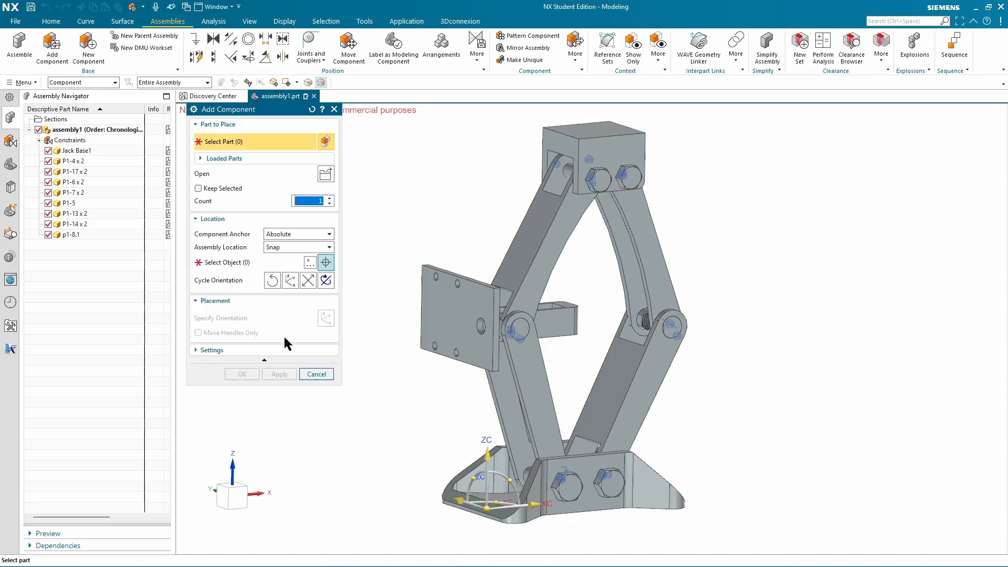
{"action": "left_click", "coordinate": [326, 173]}
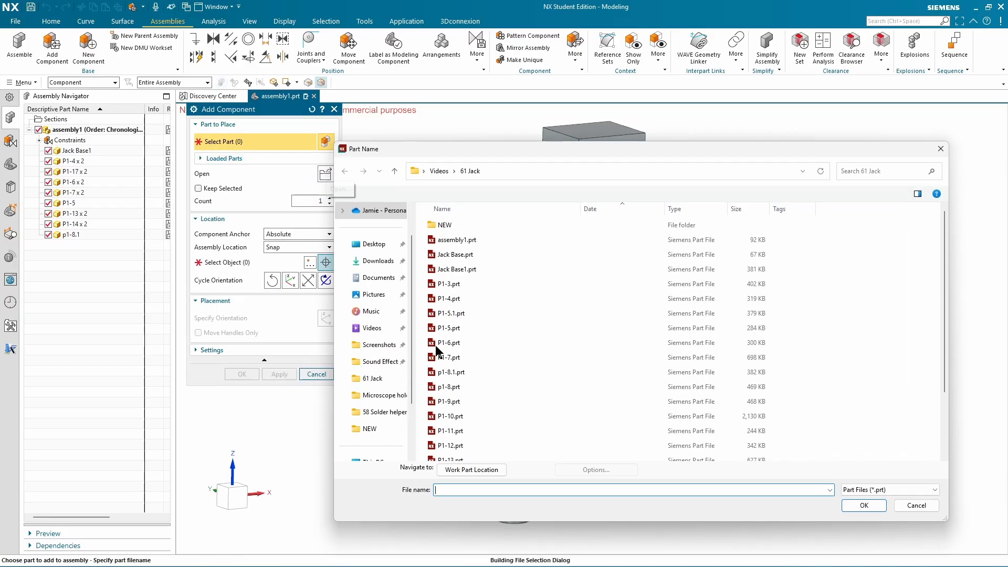
{"action": "left_click", "coordinate": [449, 401]}
{"action": "left_click", "coordinate": [862, 506]}
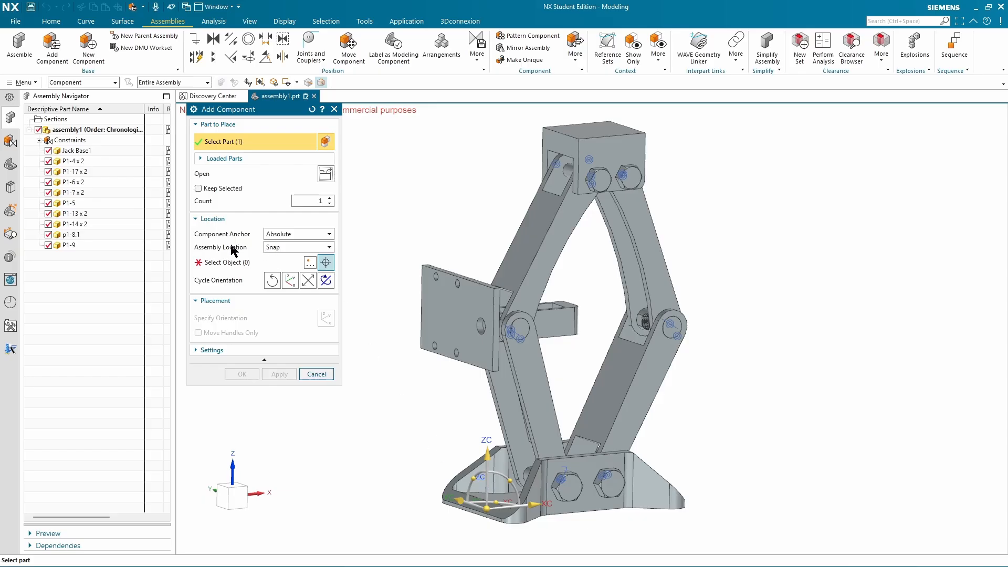
{"action": "left_click", "coordinate": [226, 262]}
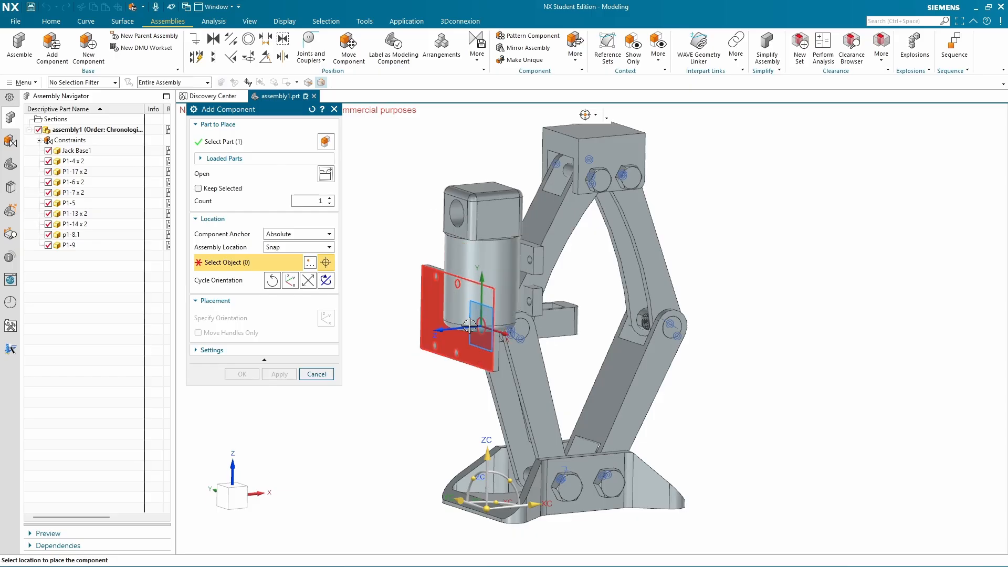
{"action": "middle_click_drag", "start_coordinate": [416, 266], "coordinate": [510, 369]}
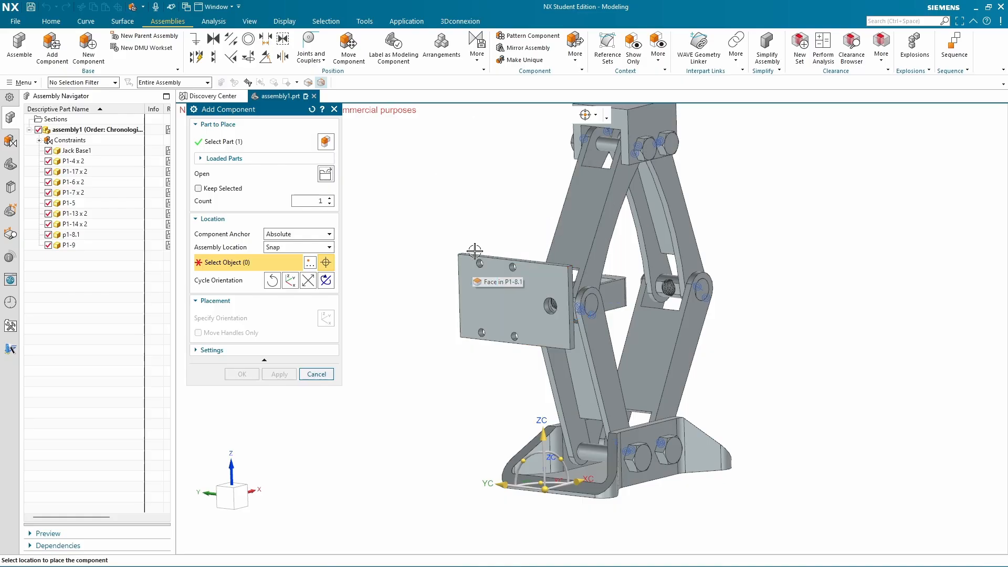
{"action": "left_click", "coordinate": [552, 294]}
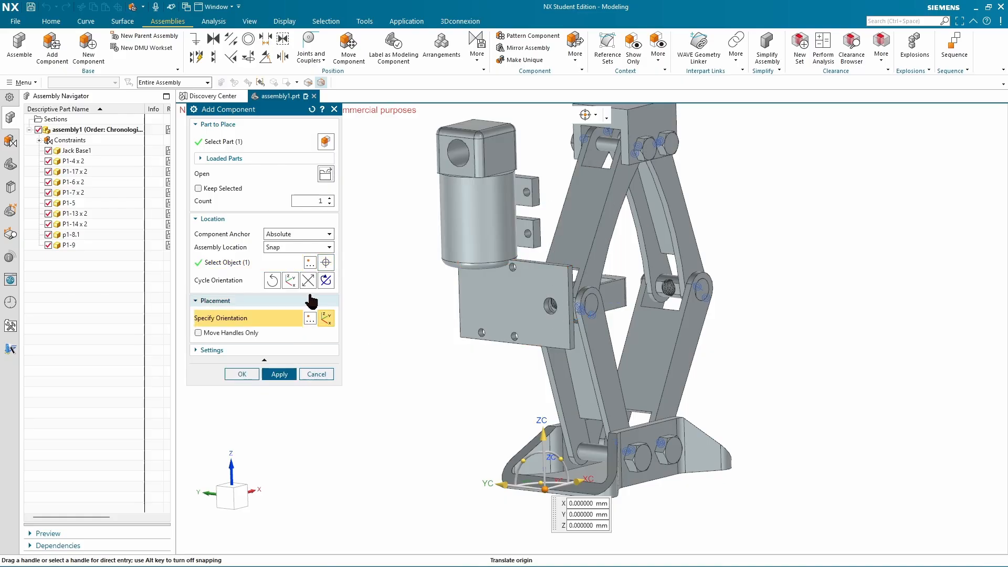
Cycle P1-9's orientation until its body lies horizontally with the lugs upright, and check it against the exploded view in Project 1.pdf in Foxit PDF Reader
{"action": "left_click", "coordinate": [326, 280]}
{"action": "left_click", "coordinate": [326, 281]}
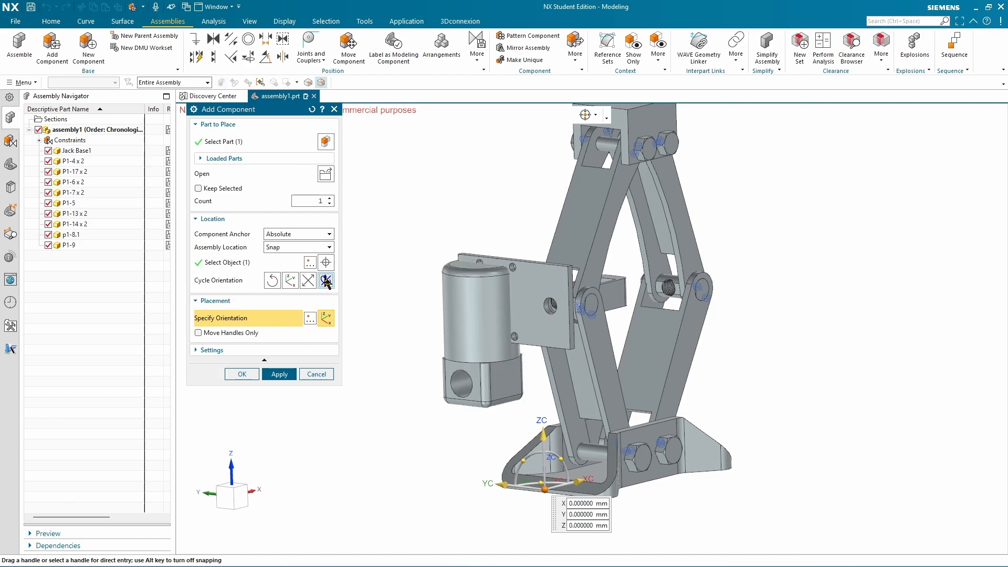
{"action": "left_click", "coordinate": [326, 281]}
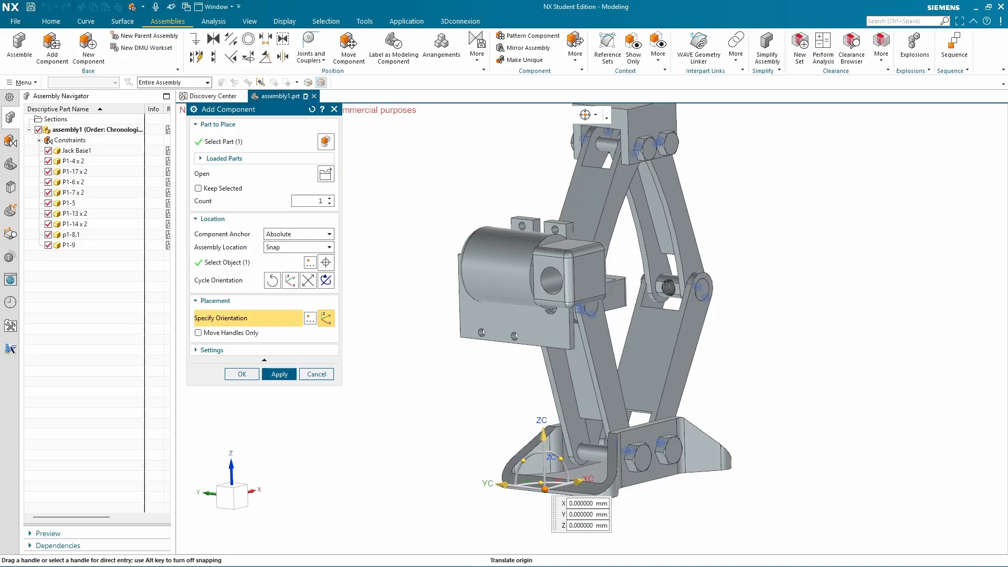
{"action": "left_click_drag", "start_coordinate": [1007, 53], "coordinate": [745, 43]}
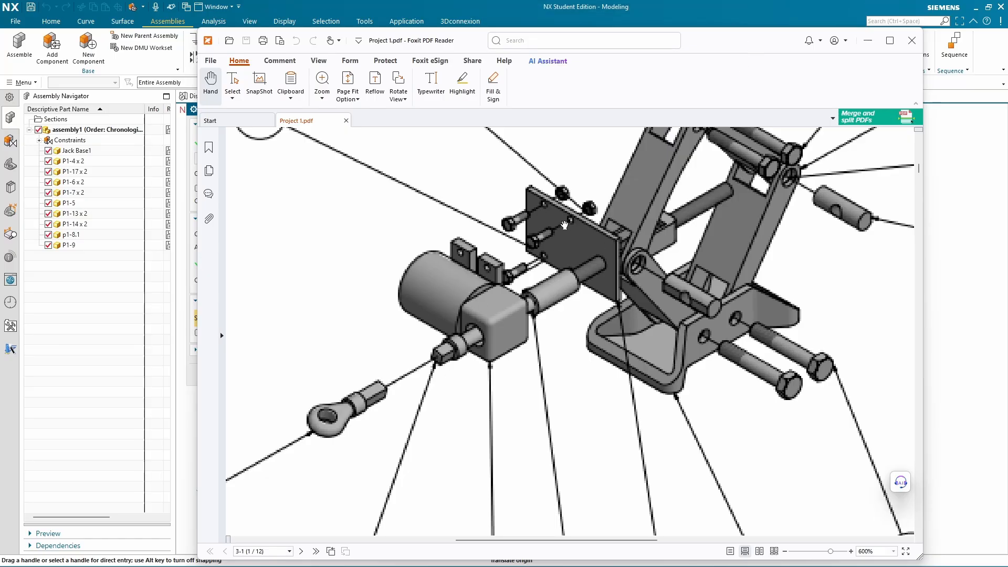
{"action": "left_click_drag", "start_coordinate": [719, 41], "coordinate": [1007, 48]}
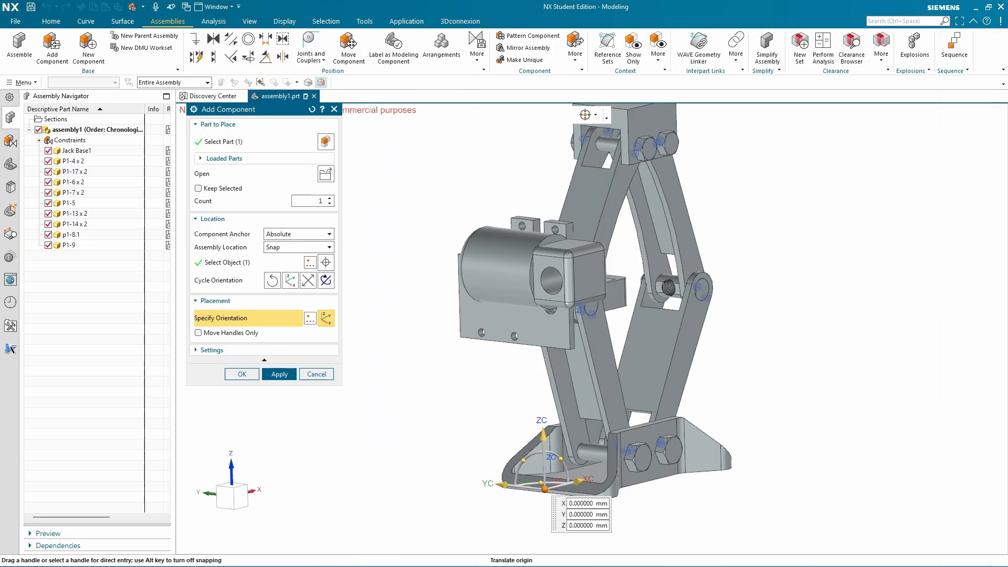
Move the P1-9 motor case in NX to just in front of the p1-8.1 plate, clear of its face, and finish placing it
{"action": "left_click", "coordinate": [872, 169]}
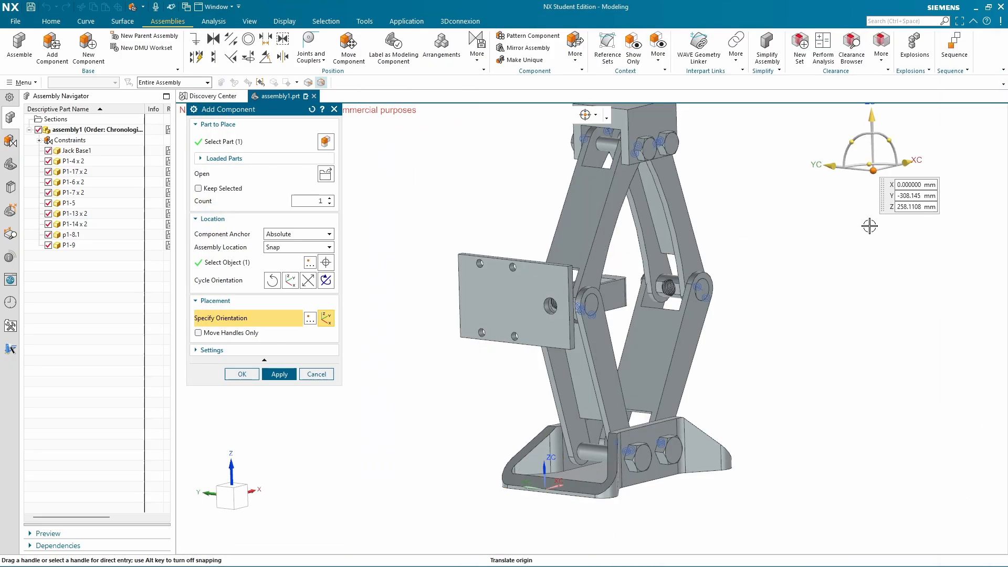
{"action": "scroll", "coordinate": [783, 259], "scroll_direction": "down", "scroll_amount": 4}
{"action": "left_click", "coordinate": [474, 306]}
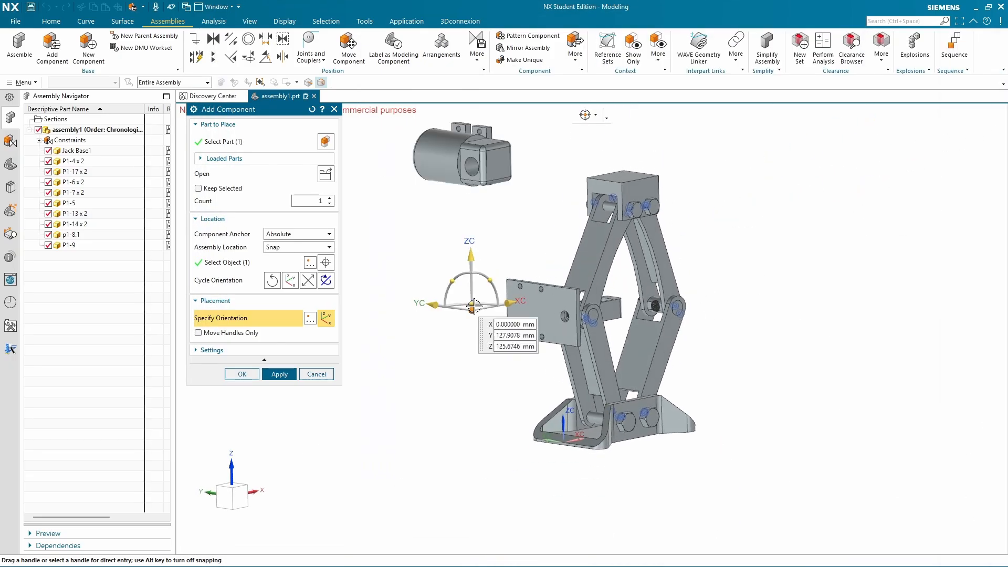
{"action": "left_click", "coordinate": [515, 386]}
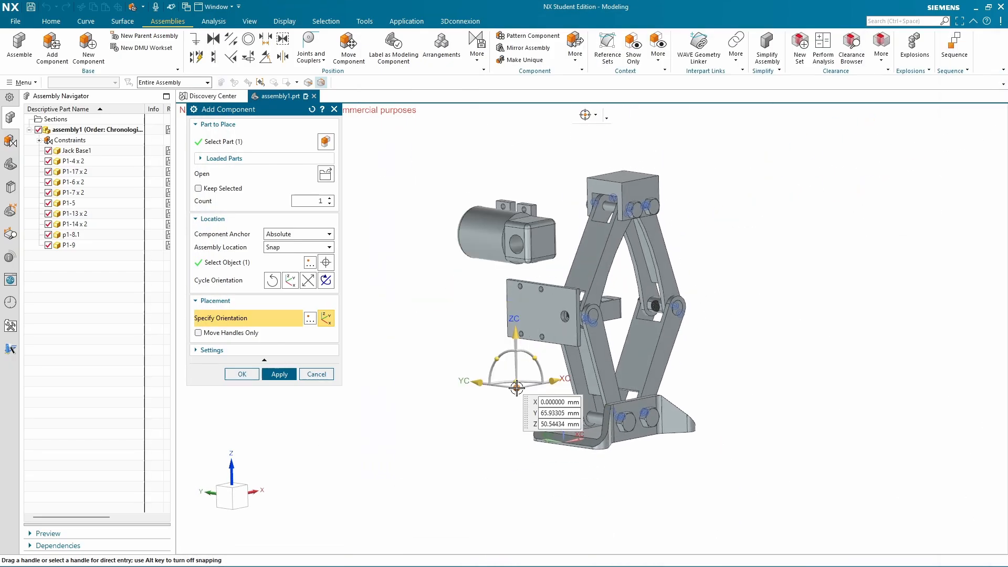
{"action": "left_click", "coordinate": [537, 472]}
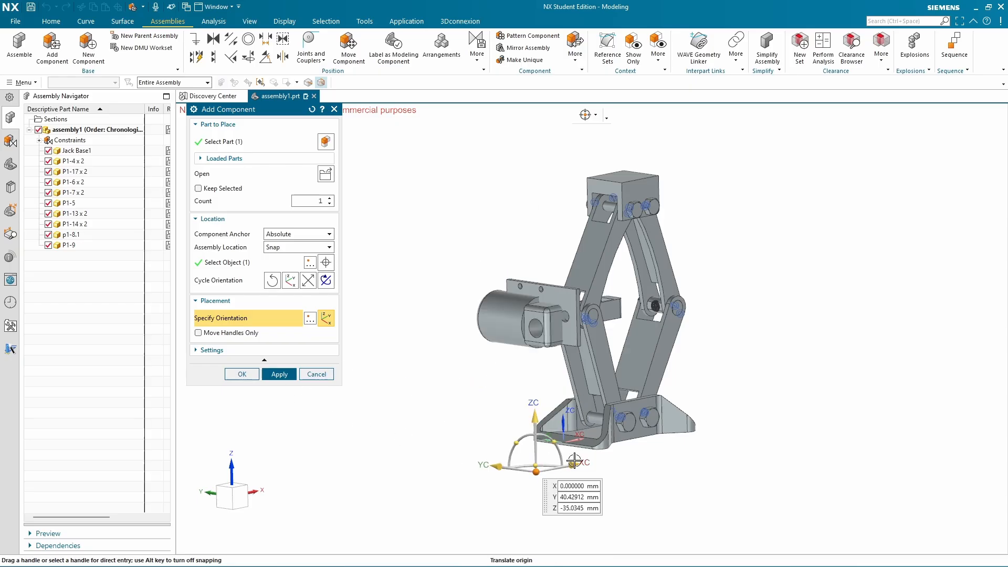
{"action": "left_click_drag", "start_coordinate": [560, 465], "coordinate": [451, 465]}
{"action": "left_click", "coordinate": [244, 374]}
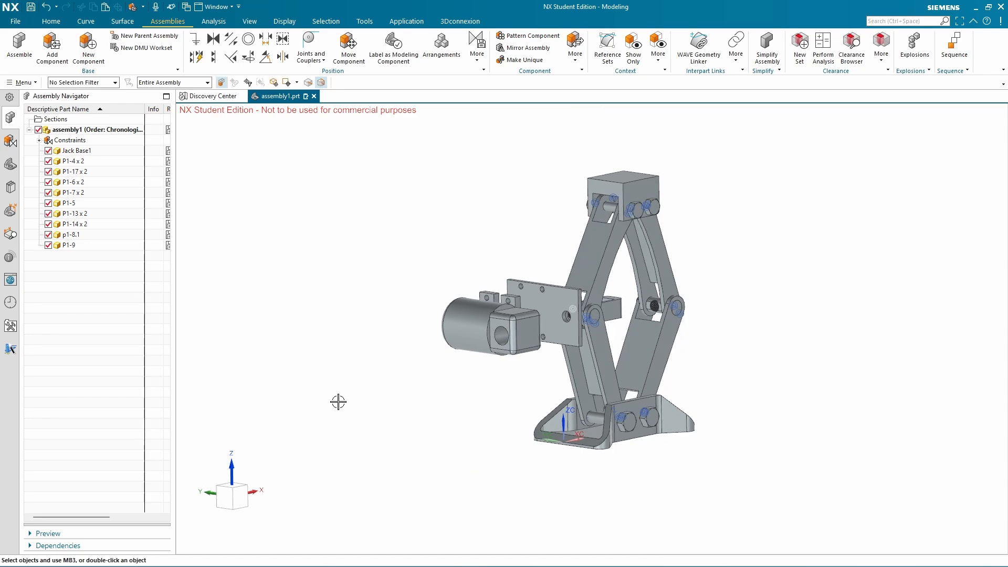
{"action": "middle_click_drag", "start_coordinate": [338, 401], "coordinate": [561, 328]}
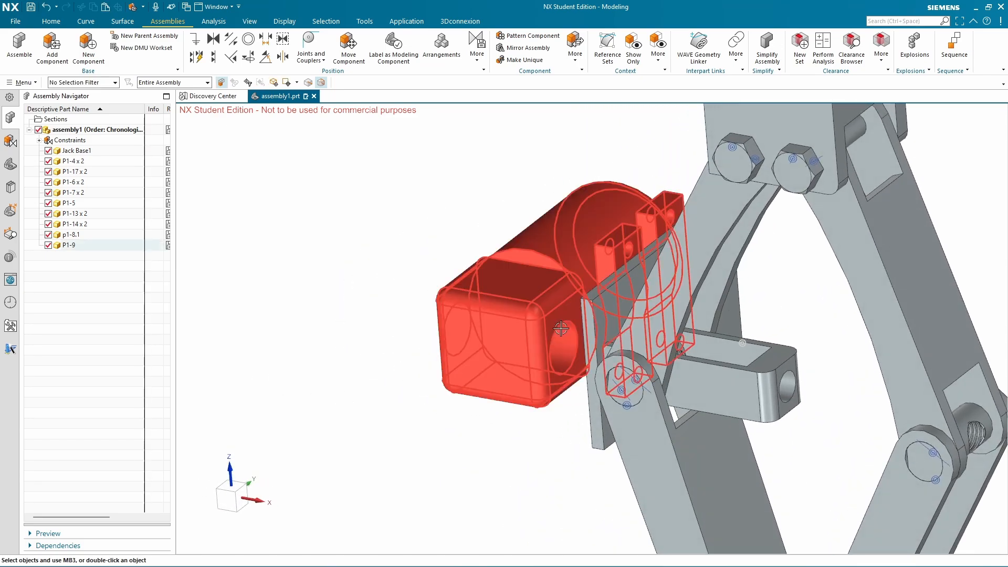
{"action": "left_click", "coordinate": [248, 38]}
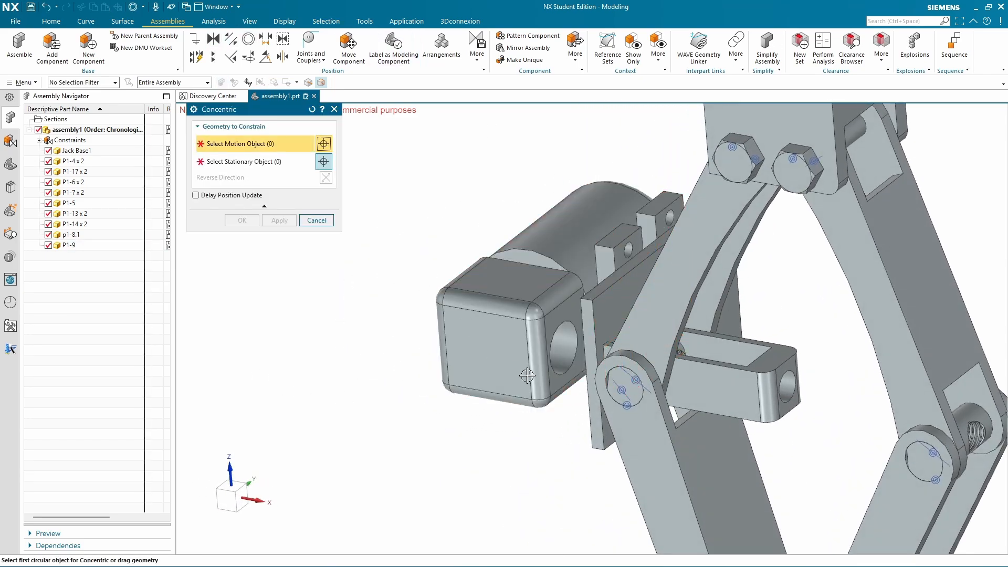
{"action": "left_click", "coordinate": [550, 329]}
{"action": "middle_click_drag", "start_coordinate": [550, 329], "coordinate": [554, 368]}
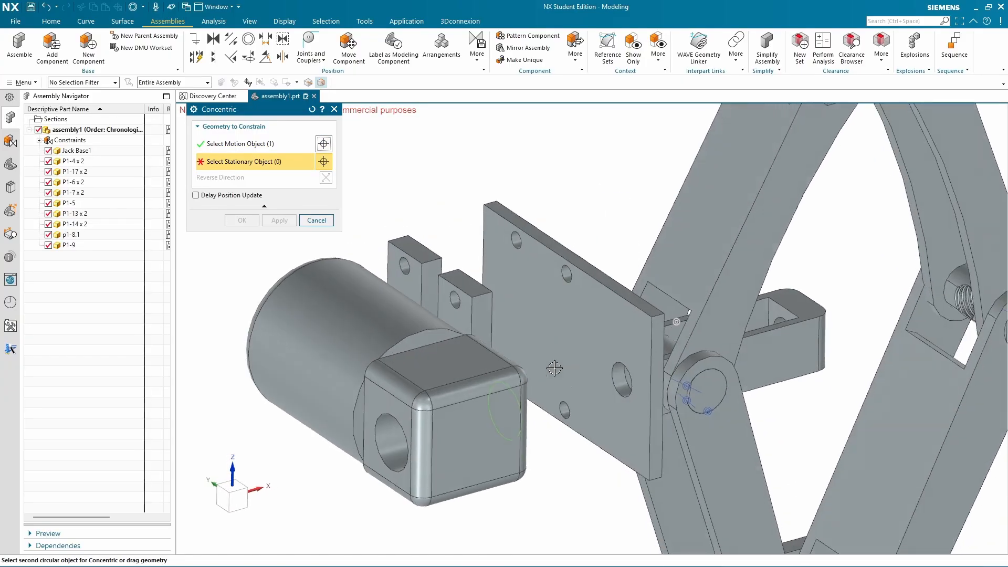
{"action": "left_click", "coordinate": [620, 378]}
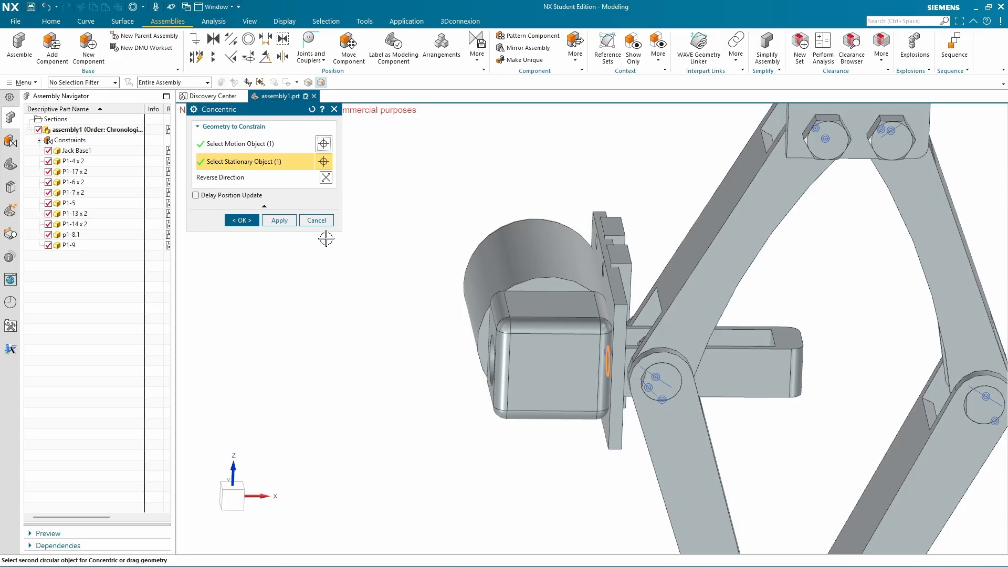
{"action": "left_click", "coordinate": [319, 221]}
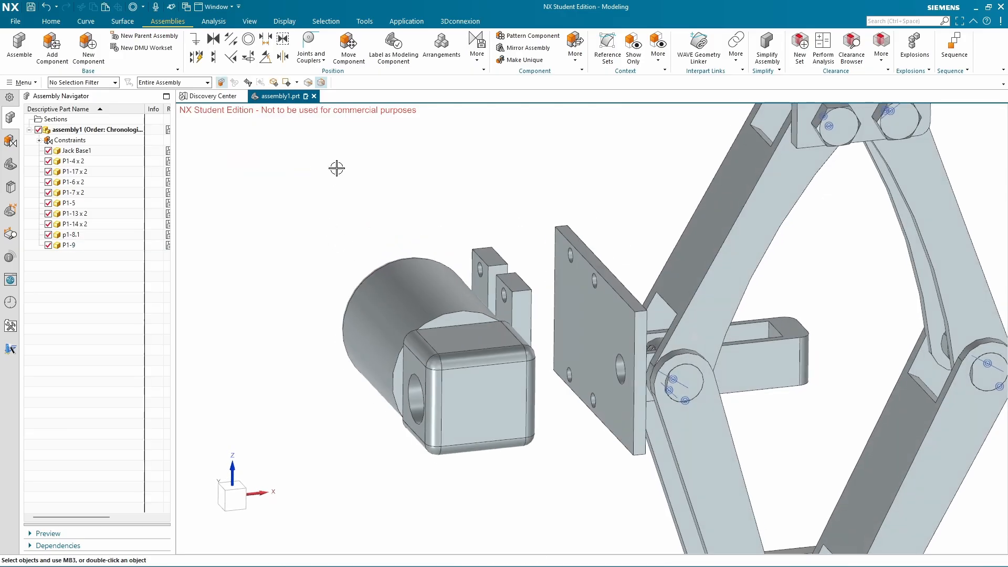
Constrain the plate-side hole edge of P1-9's upper lug farthest from the square housing concentric with p1-8.1's upper outer corner hole edge
{"action": "left_click", "coordinate": [249, 39]}
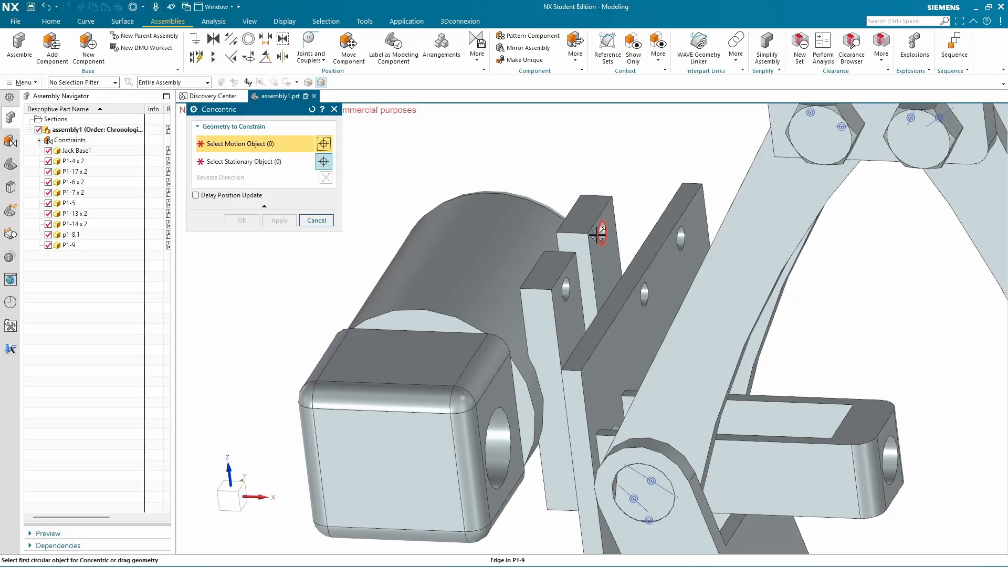
{"action": "left_click", "coordinate": [600, 231]}
{"action": "left_click", "coordinate": [572, 271]}
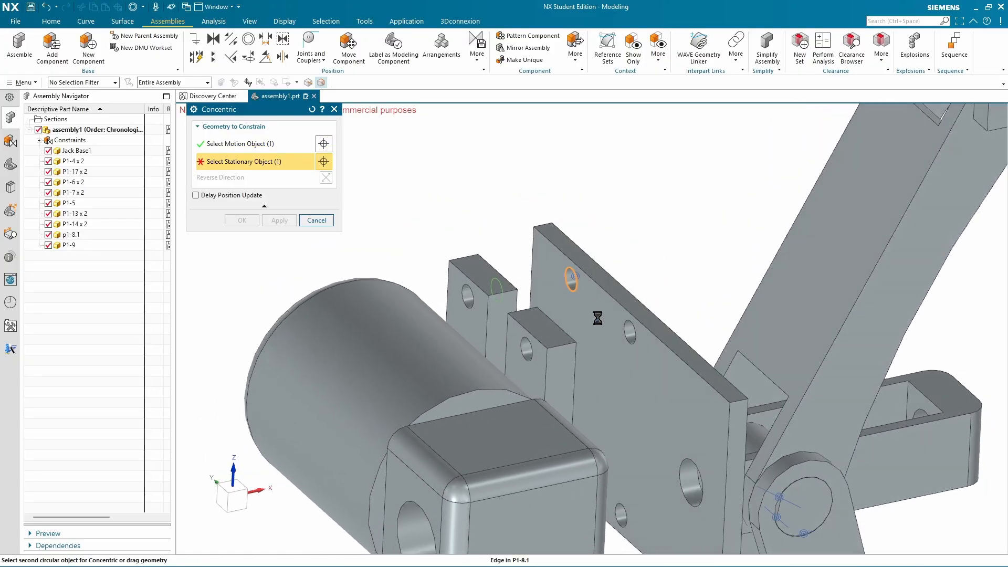
{"action": "middle_click_drag", "start_coordinate": [492, 321], "coordinate": [524, 344]}
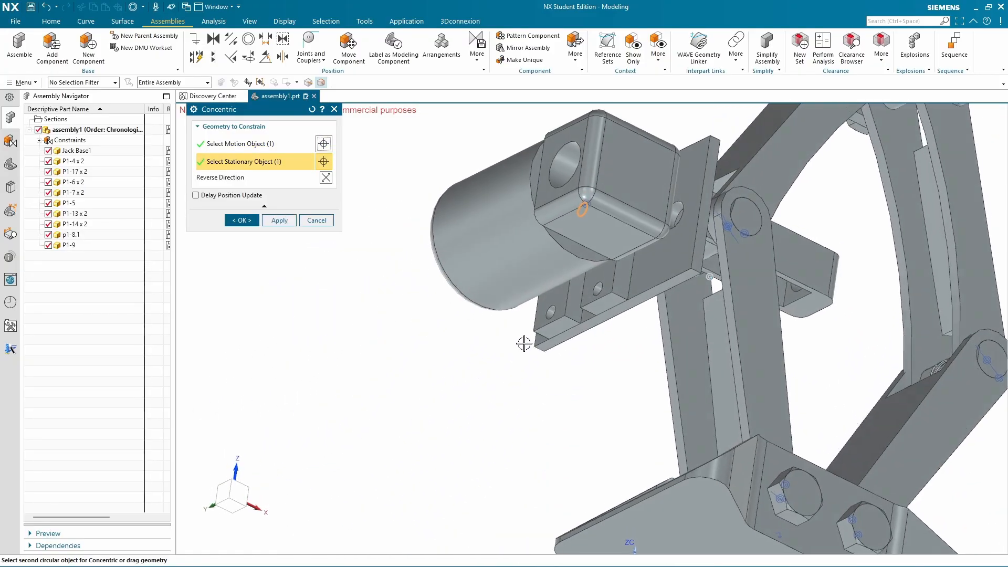
{"action": "middle_click_drag", "start_coordinate": [602, 204], "coordinate": [632, 292]}
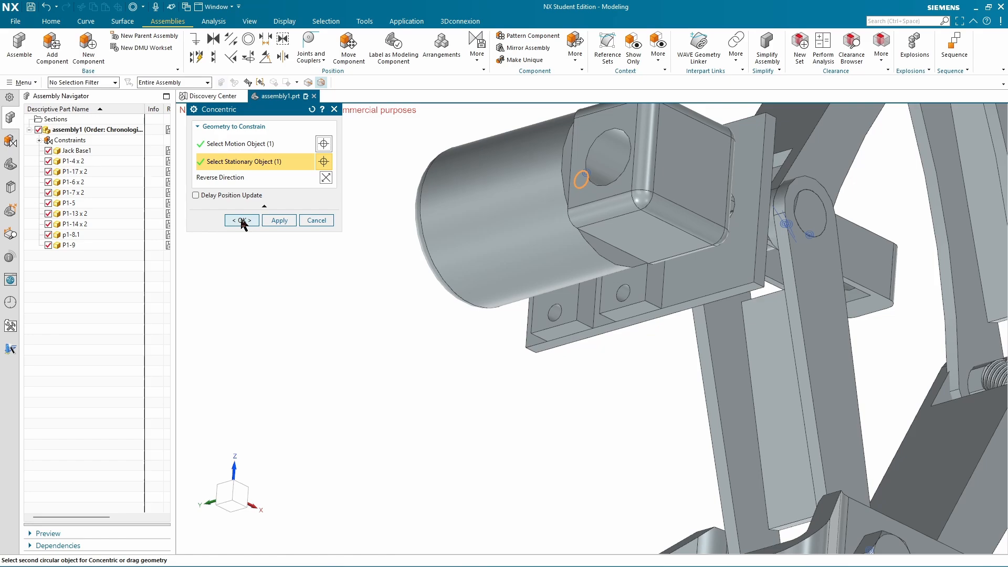
{"action": "left_click", "coordinate": [241, 221]}
Constrain the plate-side hole edge of P1-9's lower lug nearest the square housing concentric with the matching lower hole edge in p1-8.1
{"action": "middle_click_drag", "start_coordinate": [257, 227], "coordinate": [577, 378]}
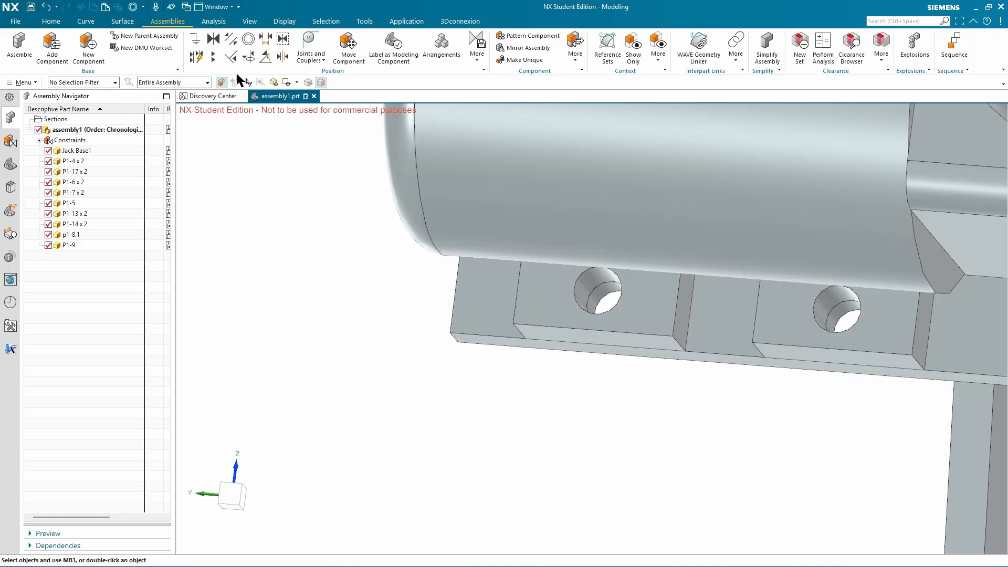
{"action": "left_click", "coordinate": [248, 39]}
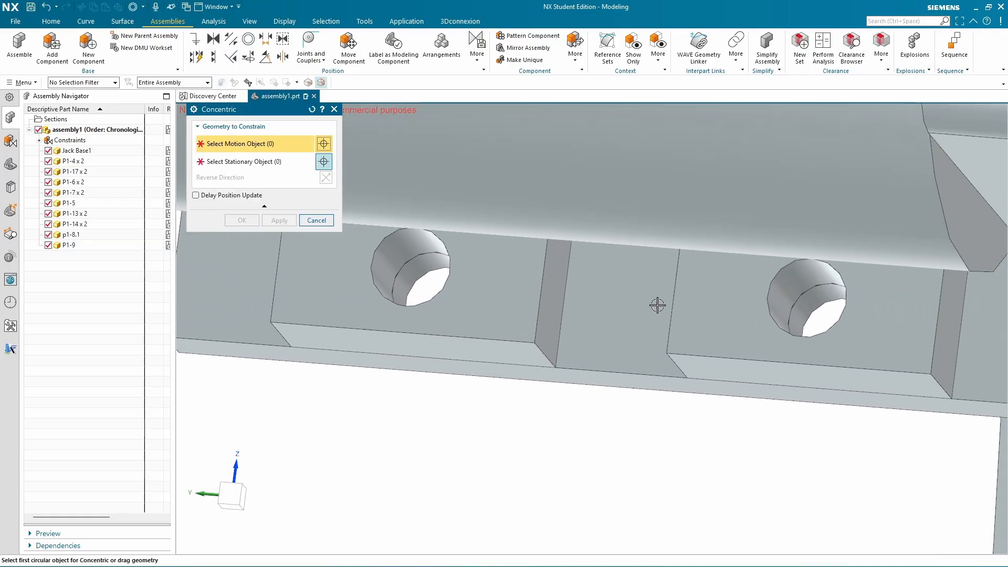
{"action": "scroll", "coordinate": [694, 318], "scroll_direction": "up", "scroll_amount": 3}
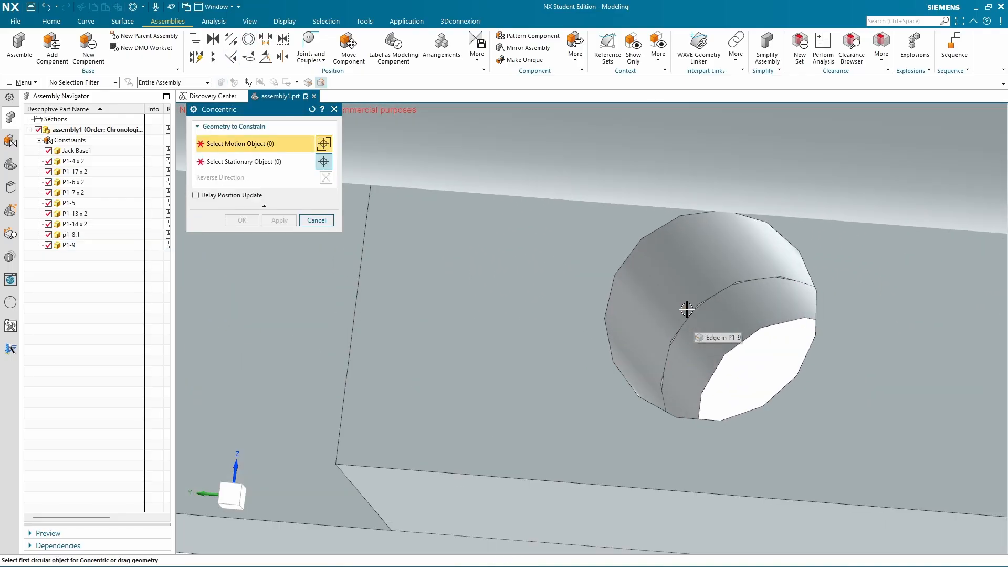
{"action": "left_click", "coordinate": [686, 327]}
{"action": "left_click", "coordinate": [687, 315]}
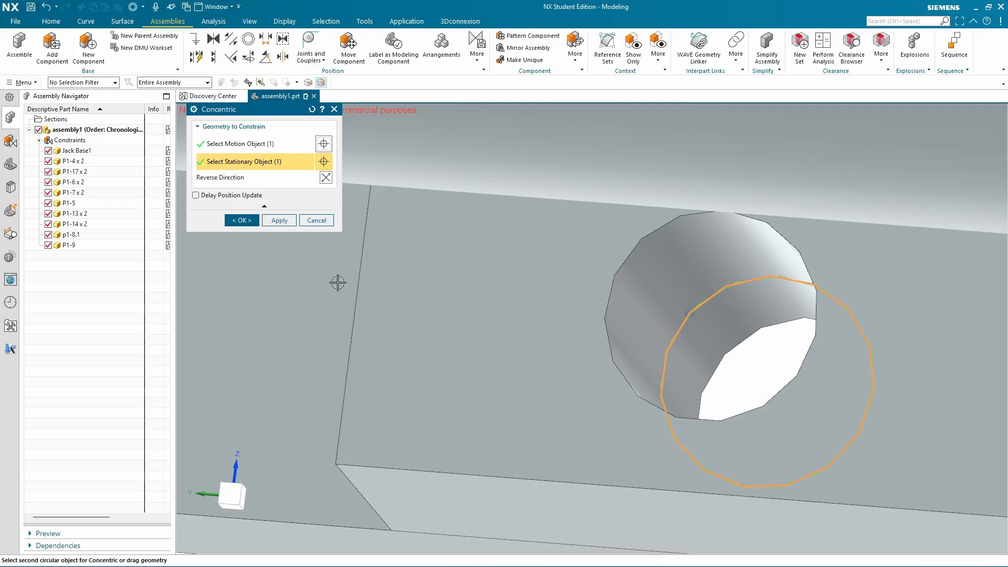
{"action": "left_click", "coordinate": [241, 220]}
{"action": "scroll", "coordinate": [564, 279], "scroll_direction": "down", "scroll_amount": 10}
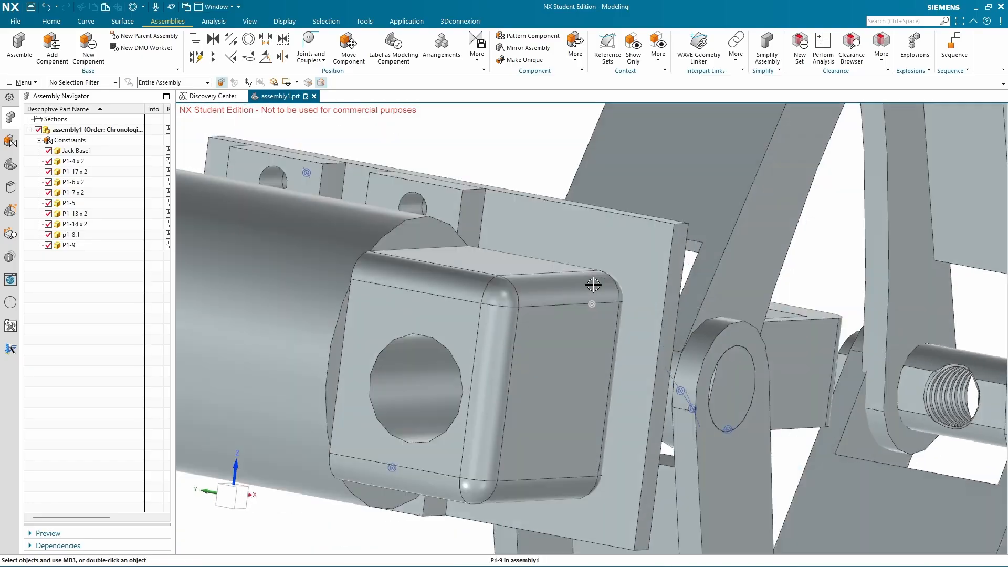
{"action": "scroll", "coordinate": [559, 326], "scroll_direction": "down", "scroll_amount": 2}
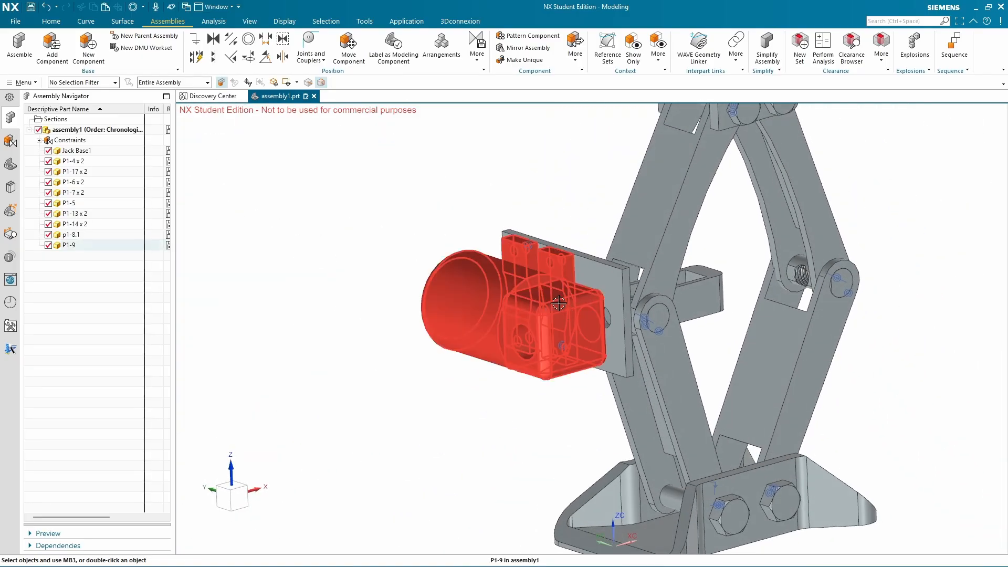
{"action": "middle_click_drag", "start_coordinate": [781, 348], "coordinate": [917, 320]}
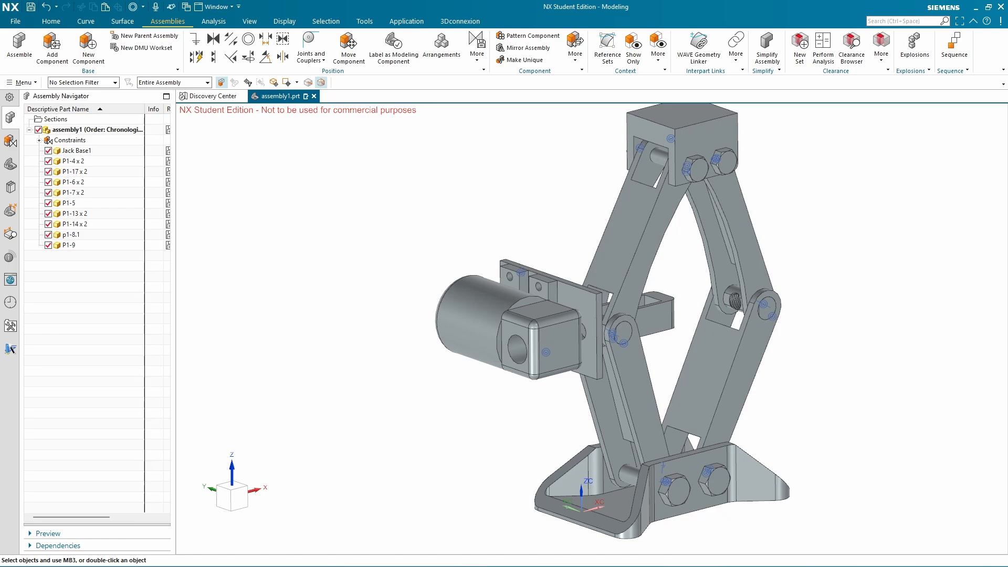
Examine the Car Jack exploded view, parts list, and the Jack Screw and Jack Rotor drawings in Project 1.pdf in Foxit PDF Reader
{"action": "mouse_move", "coordinate": [1007, 58]}
{"action": "left_mouse_down"}
{"action": "mouse_move", "coordinate": [911, 58]}
{"action": "mouse_move", "coordinate": [775, 18]}
{"action": "left_mouse_up"}
{"action": "scroll", "coordinate": [525, 205], "scroll_direction": "up", "scroll_amount": 4, "text": "ctrl"}
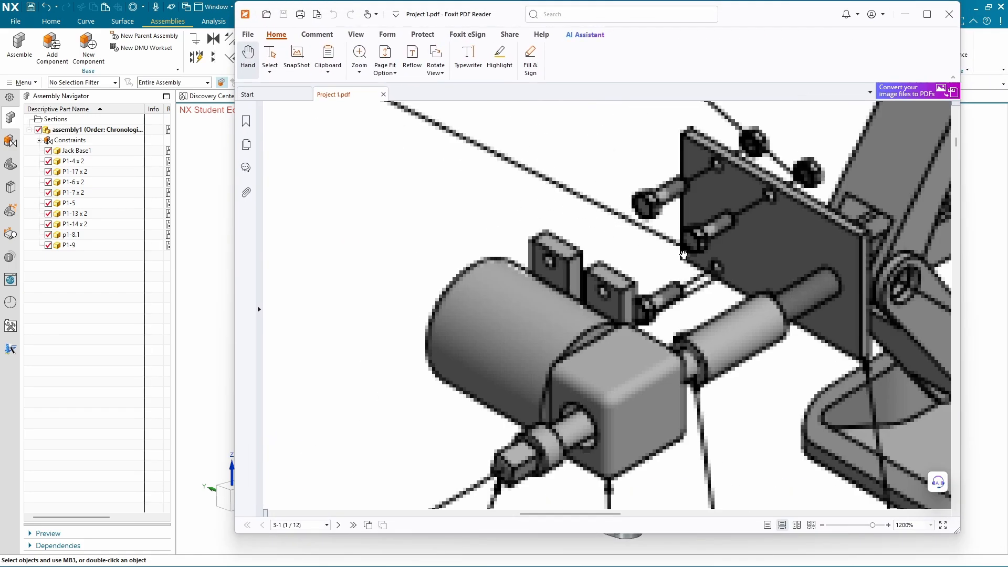
{"action": "scroll", "coordinate": [752, 290], "scroll_direction": "down", "scroll_amount": 4, "text": "ctrl"}
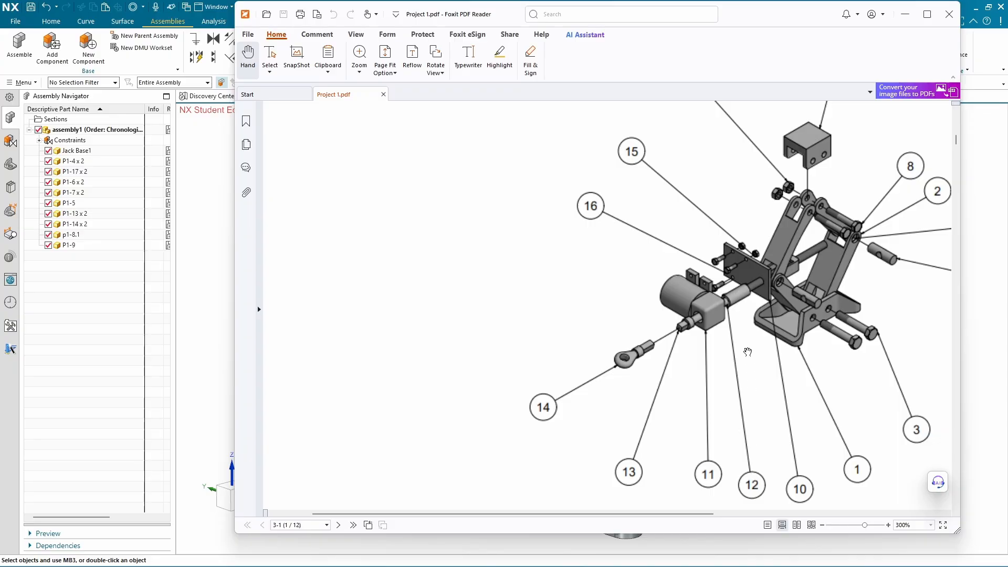
{"action": "scroll", "coordinate": [737, 299], "scroll_direction": "up", "scroll_amount": 4, "text": "ctrl"}
{"action": "scroll", "coordinate": [760, 342], "scroll_direction": "down", "scroll_amount": 6, "text": "ctrl"}
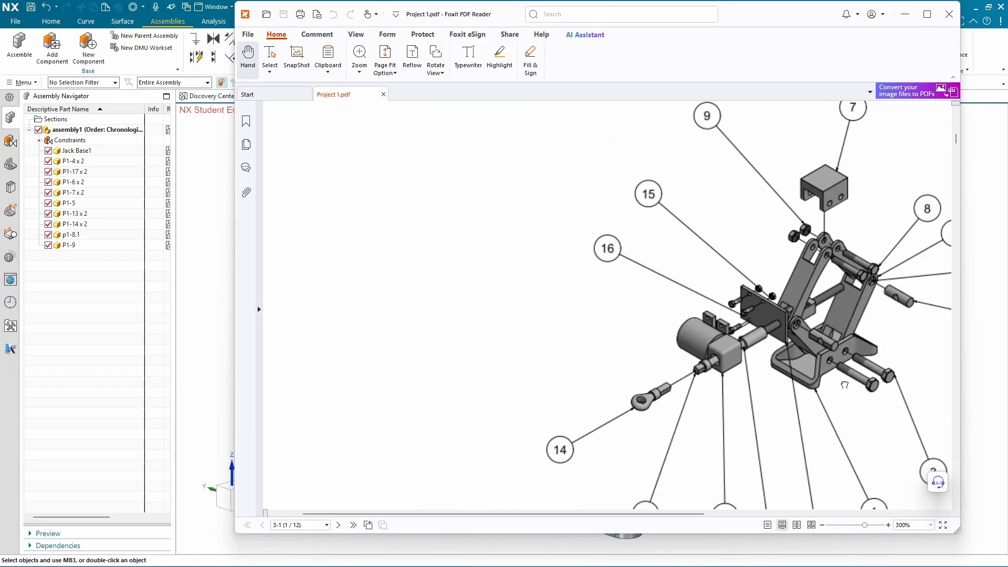
{"action": "scroll", "coordinate": [878, 394], "scroll_direction": "down", "scroll_amount": 10}
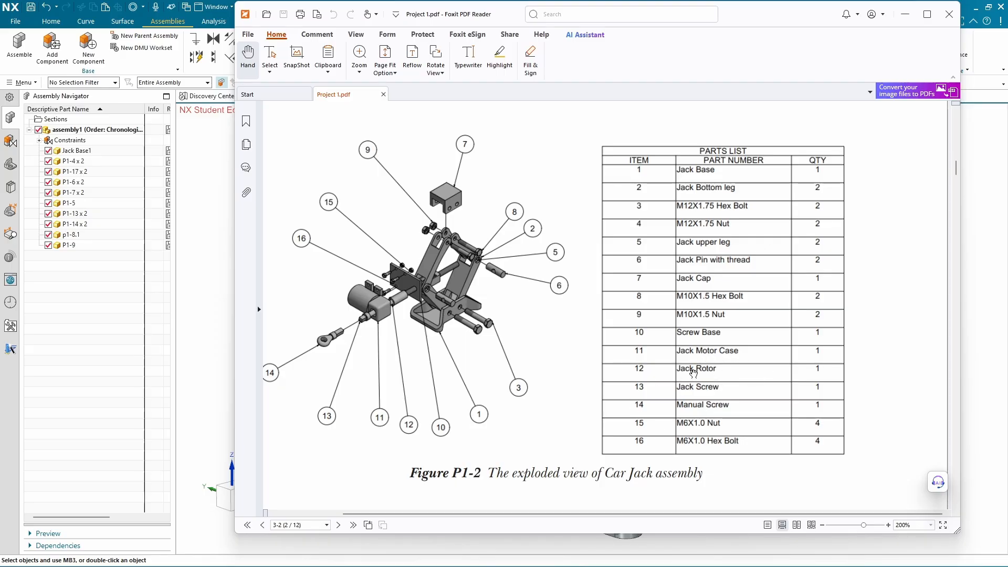
{"action": "scroll", "coordinate": [697, 372], "scroll_direction": "down", "scroll_amount": 2, "text": "ctrl"}
{"action": "scroll", "coordinate": [704, 369], "scroll_direction": "down", "scroll_amount": 5}
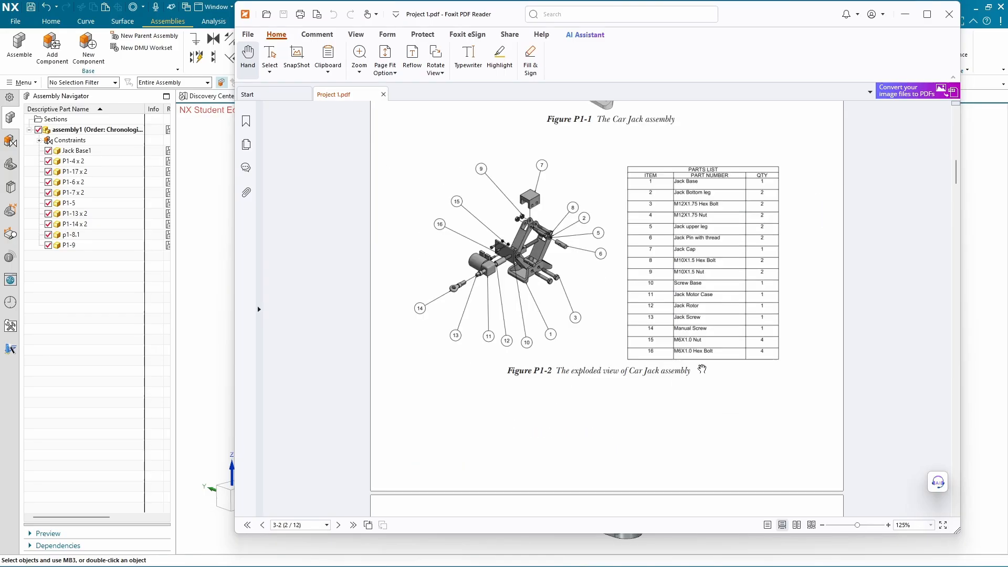
{"action": "left_click_drag", "start_coordinate": [959, 194], "coordinate": [983, 350]}
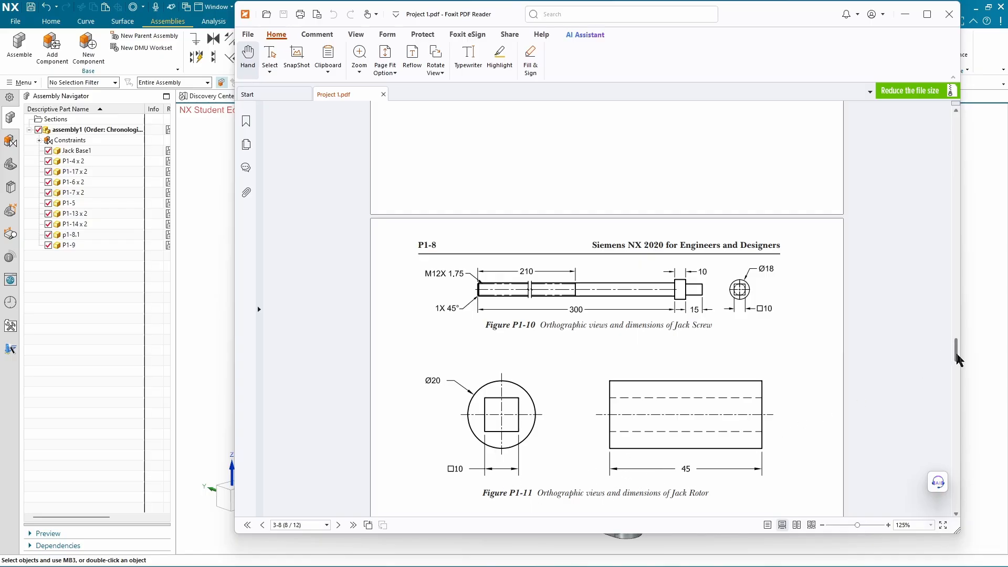
{"action": "left_click_drag", "start_coordinate": [957, 357], "coordinate": [943, 173]}
{"action": "scroll", "coordinate": [557, 204], "scroll_direction": "up", "scroll_amount": 1, "text": "ctrl"}
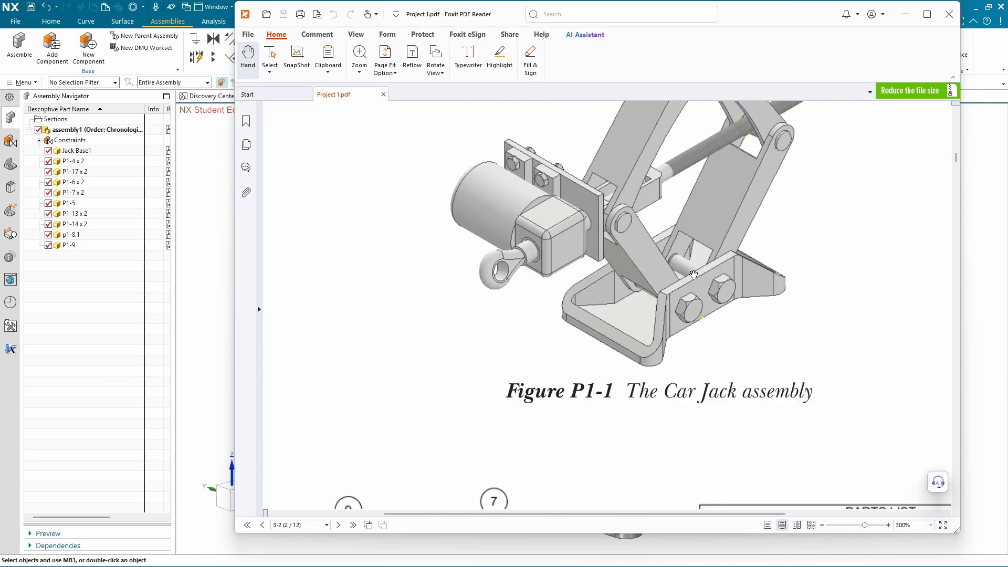
{"action": "scroll", "coordinate": [700, 321], "scroll_direction": "down", "scroll_amount": 6}
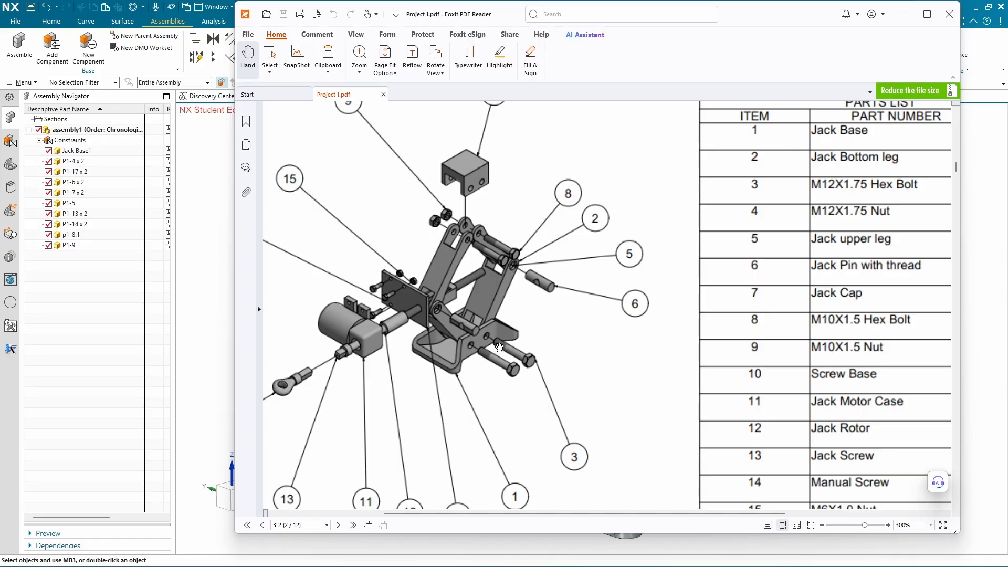
Return to NX and load P1-11.prt from the 61 Jack folder as a new component of the assembly
{"action": "key", "text": "alt+Tab"}
{"action": "left_click", "coordinate": [394, 152]}
{"action": "left_click", "coordinate": [51, 55]}
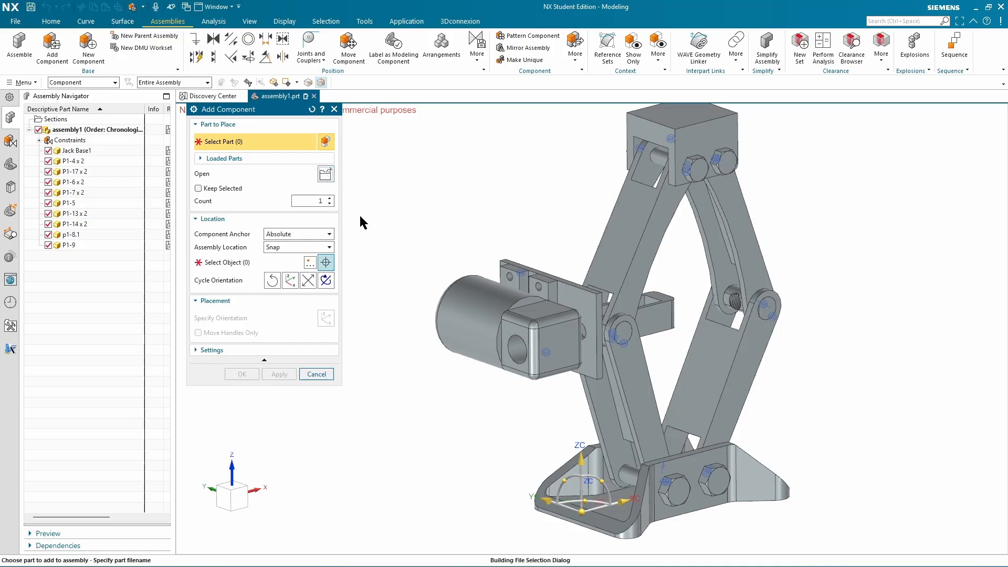
{"action": "left_click", "coordinate": [443, 431]}
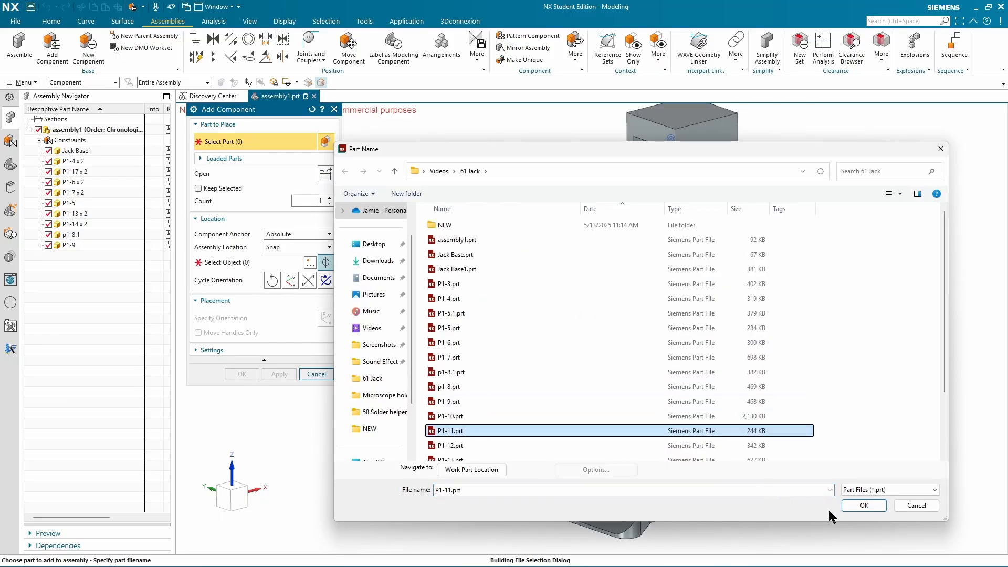
{"action": "left_click", "coordinate": [864, 506]}
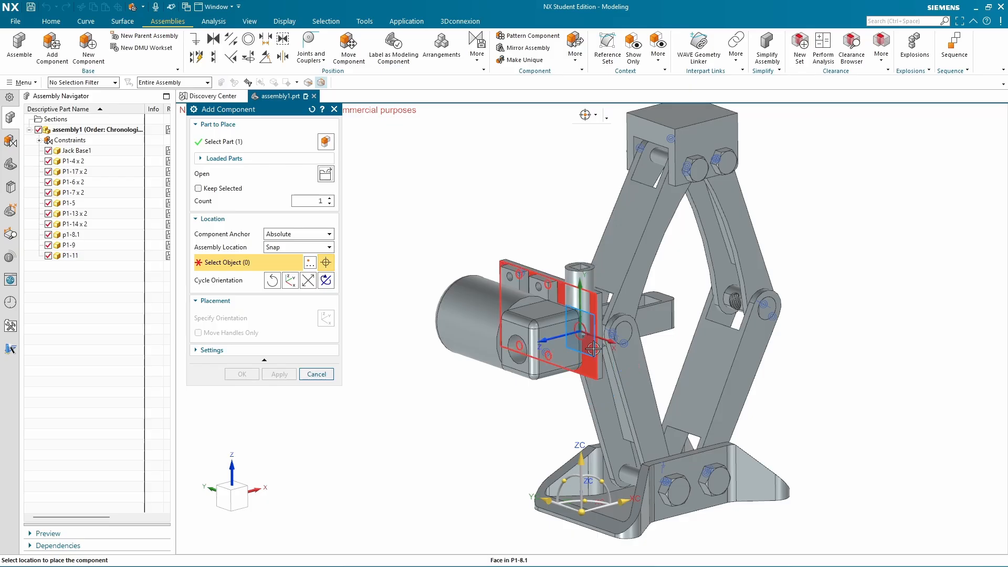
Place P1-11 on the upper face of p1-8.1's arm, rotated 90 degrees about Z to lie along the arm, and finish adding it
{"action": "scroll", "coordinate": [597, 351], "scroll_direction": "up", "scroll_amount": 3}
{"action": "scroll", "coordinate": [530, 150], "scroll_direction": "down", "scroll_amount": 1}
{"action": "middle_click_drag", "start_coordinate": [553, 224], "coordinate": [528, 222]}
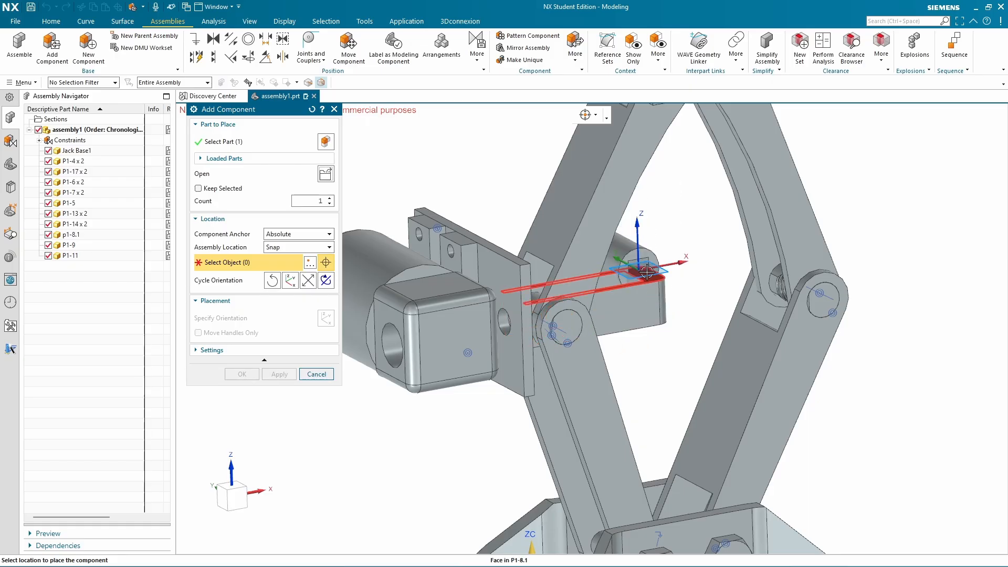
{"action": "left_click", "coordinate": [646, 272]}
{"action": "middle_click_drag", "start_coordinate": [618, 355], "coordinate": [587, 330]}
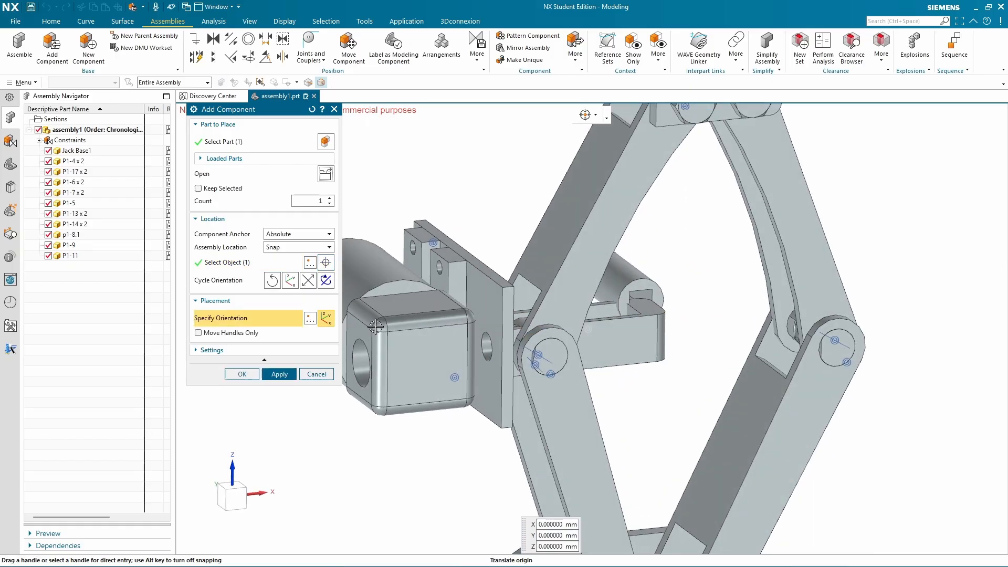
{"action": "left_click", "coordinate": [326, 281]}
{"action": "middle_click_drag", "start_coordinate": [656, 304], "coordinate": [576, 298]}
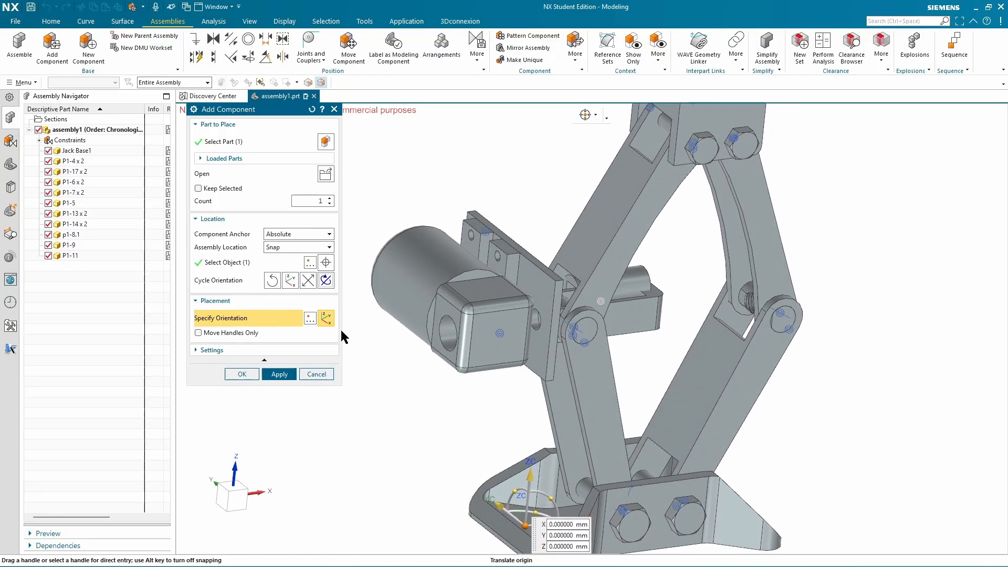
{"action": "left_click", "coordinate": [254, 375]}
Move P1-11 about 130 mm along its YC axis, out past the P1-9 motor case on the side away from the jack legs
{"action": "left_click", "coordinate": [630, 286]}
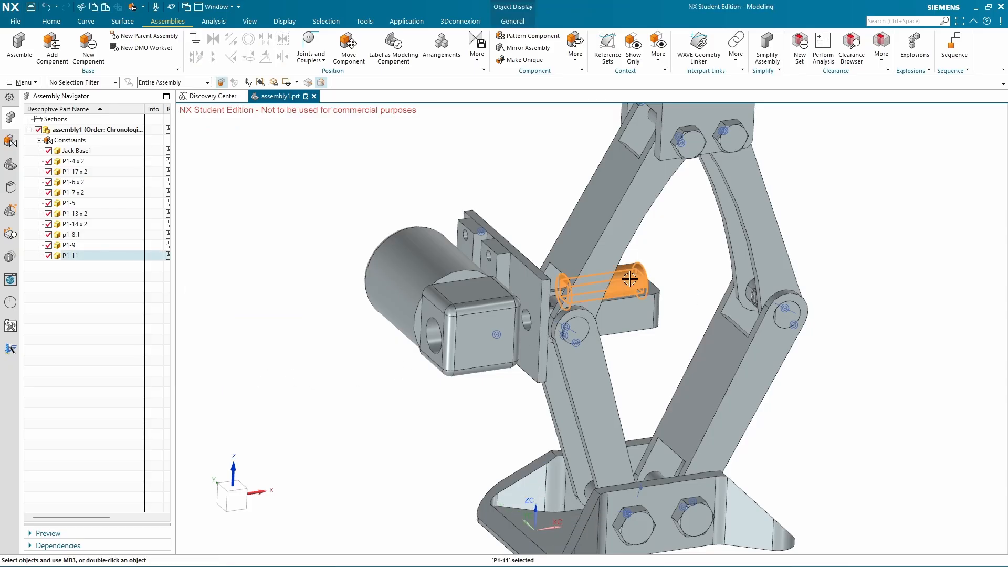
{"action": "left_click", "coordinate": [699, 261]}
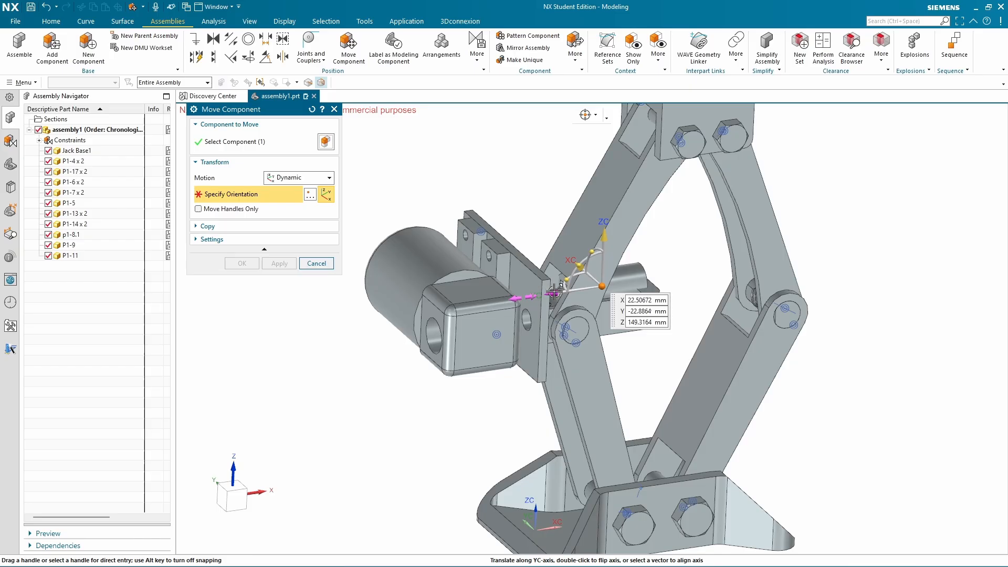
{"action": "left_click_drag", "start_coordinate": [408, 303], "coordinate": [336, 315]}
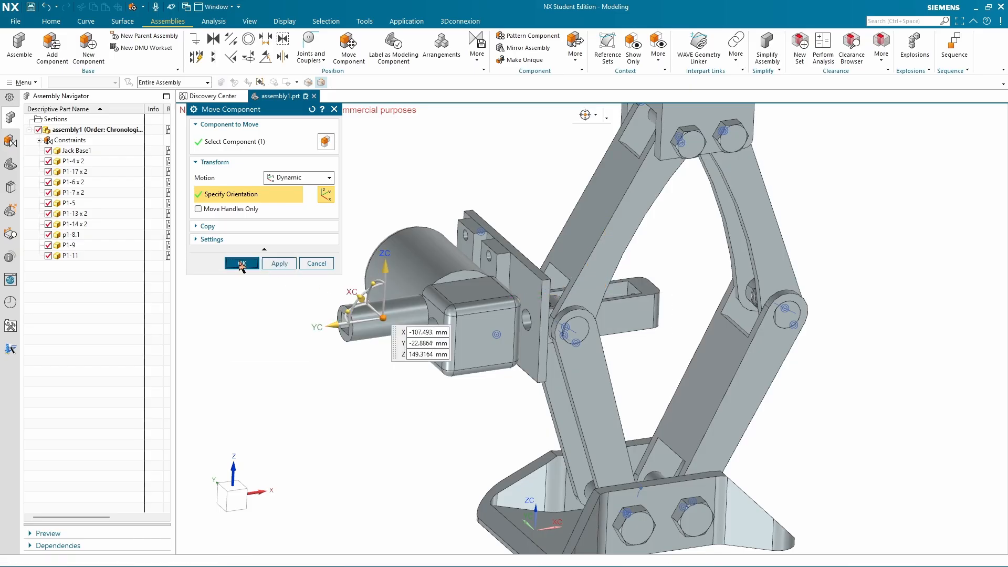
{"action": "left_click", "coordinate": [242, 262]}
Constrain P1-11's outer end edge concentric with the outer edge of the bore in P1-9's square housing
{"action": "middle_click_drag", "start_coordinate": [256, 290], "coordinate": [346, 392]}
{"action": "scroll", "coordinate": [411, 362], "scroll_direction": "up", "scroll_amount": 1}
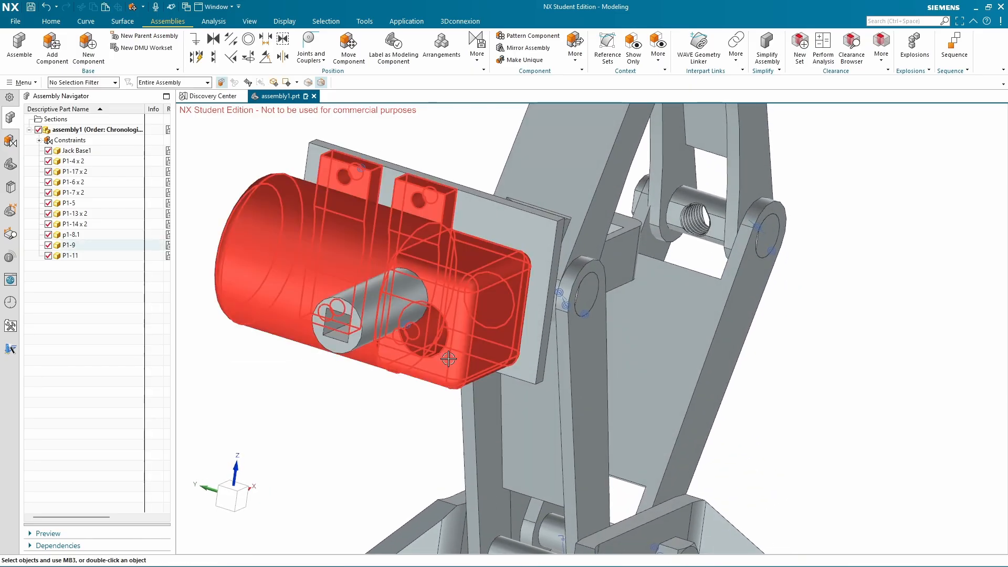
{"action": "left_click", "coordinate": [248, 39]}
{"action": "left_click", "coordinate": [325, 350]}
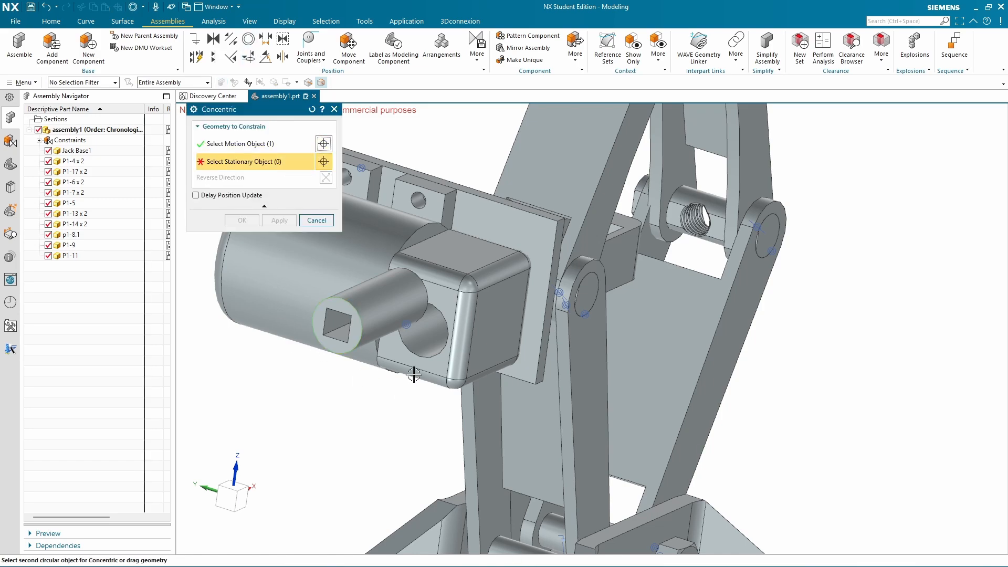
{"action": "left_click", "coordinate": [431, 359]}
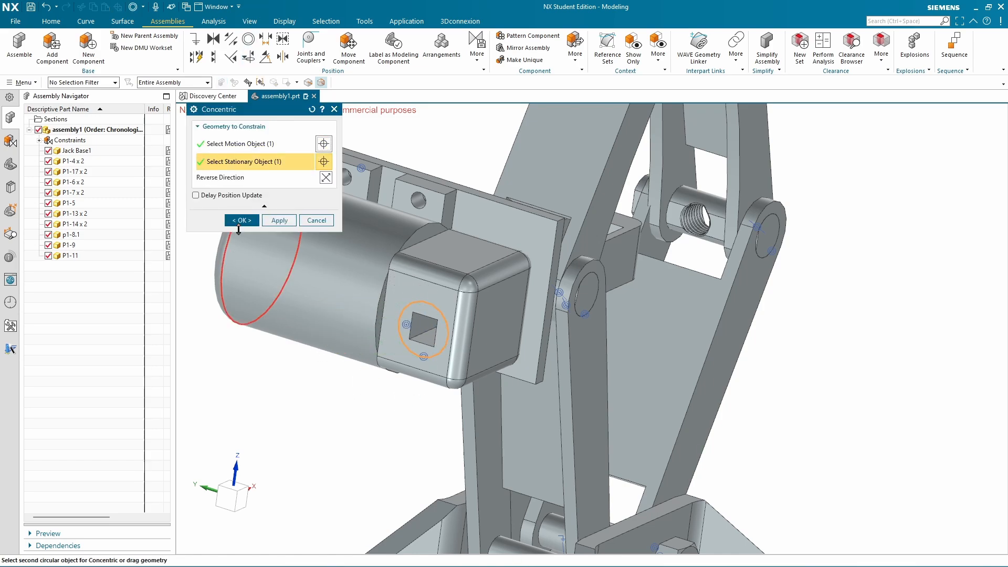
{"action": "left_click", "coordinate": [242, 221]}
Check the jack screw's position in the exploded view and its Figure P1-10 drawing in Project 1.pdf in Foxit PDF Reader
{"action": "scroll", "coordinate": [666, 292], "scroll_direction": "down", "scroll_amount": 3}
{"action": "middle_click_drag", "start_coordinate": [710, 288], "coordinate": [902, 273]}
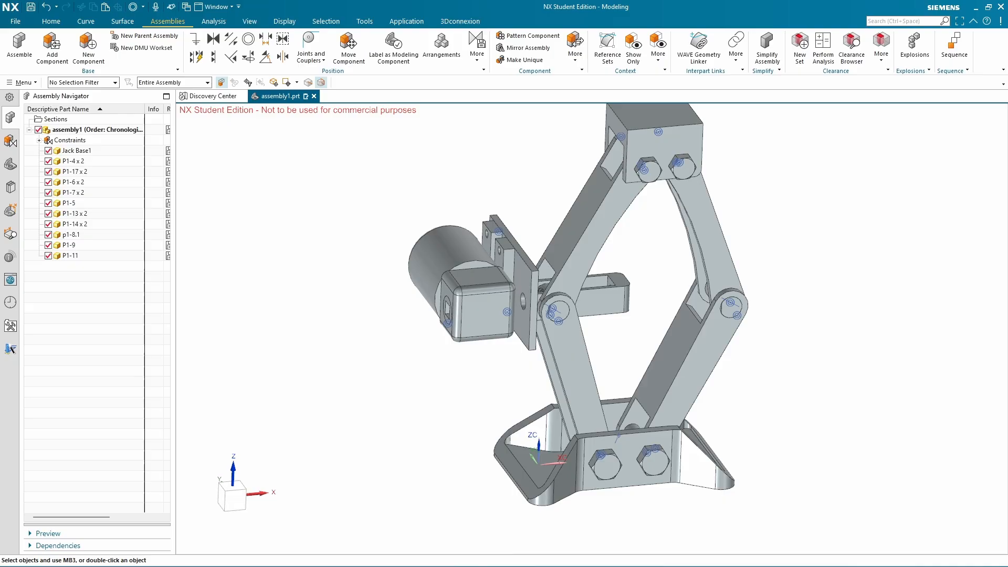
{"action": "key", "text": "alt+Tab"}
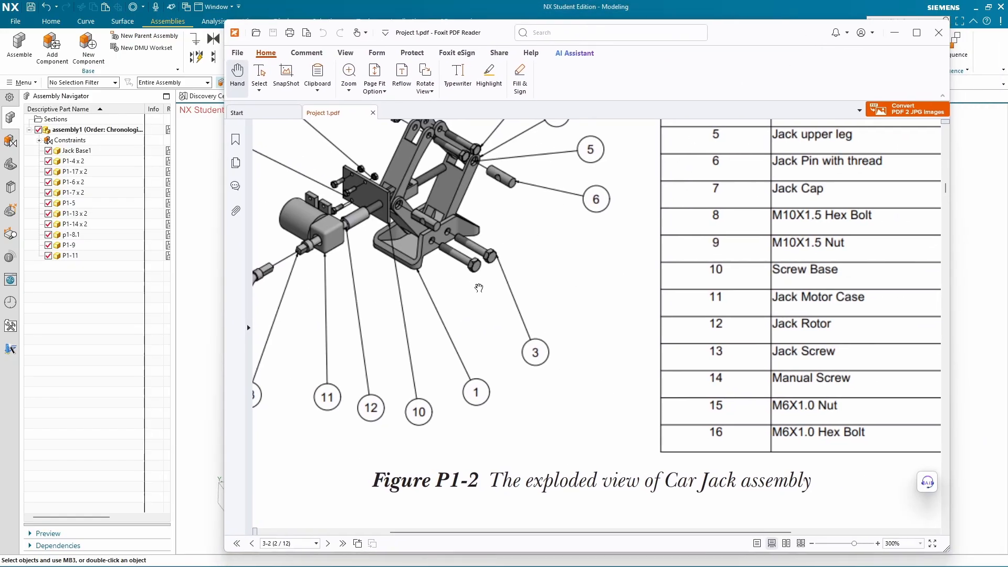
{"action": "scroll", "coordinate": [468, 396], "scroll_direction": "up", "scroll_amount": 3, "text": "ctrl"}
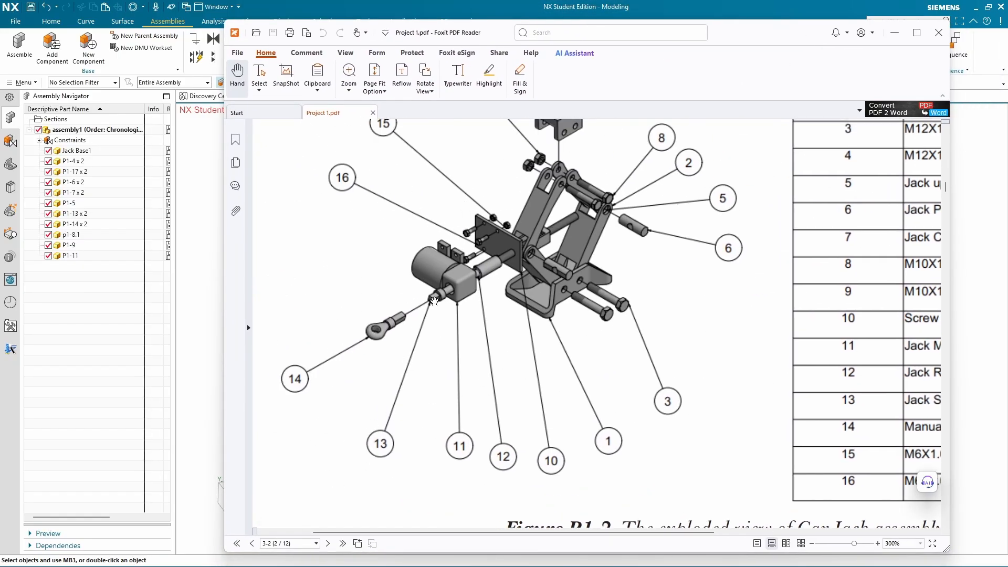
{"action": "scroll", "coordinate": [536, 326], "scroll_direction": "down", "scroll_amount": 2, "text": "ctrl"}
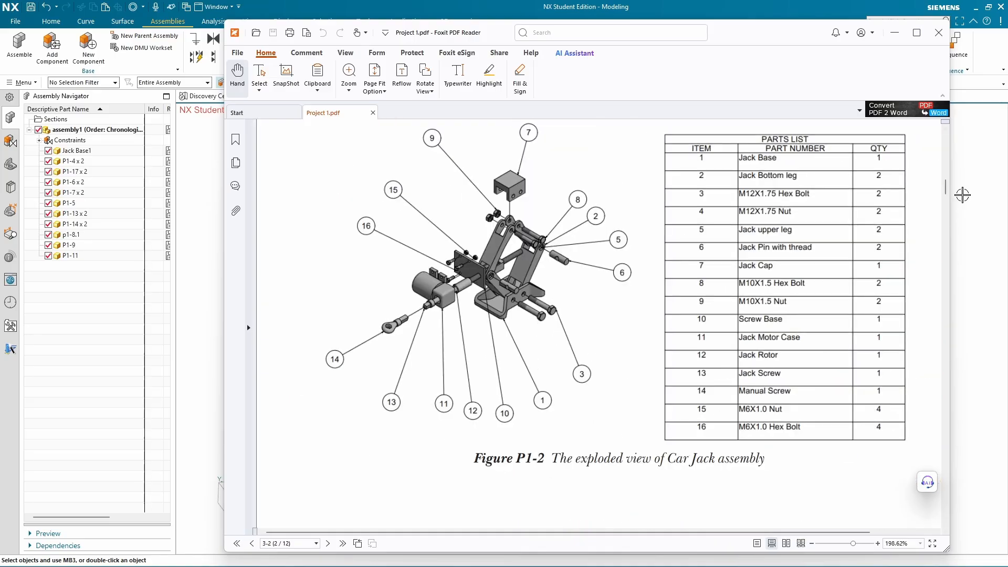
{"action": "mouse_move", "coordinate": [944, 194]}
{"action": "left_mouse_down"}
{"action": "mouse_move", "coordinate": [947, 294]}
{"action": "mouse_move", "coordinate": [968, 370]}
{"action": "left_mouse_up"}
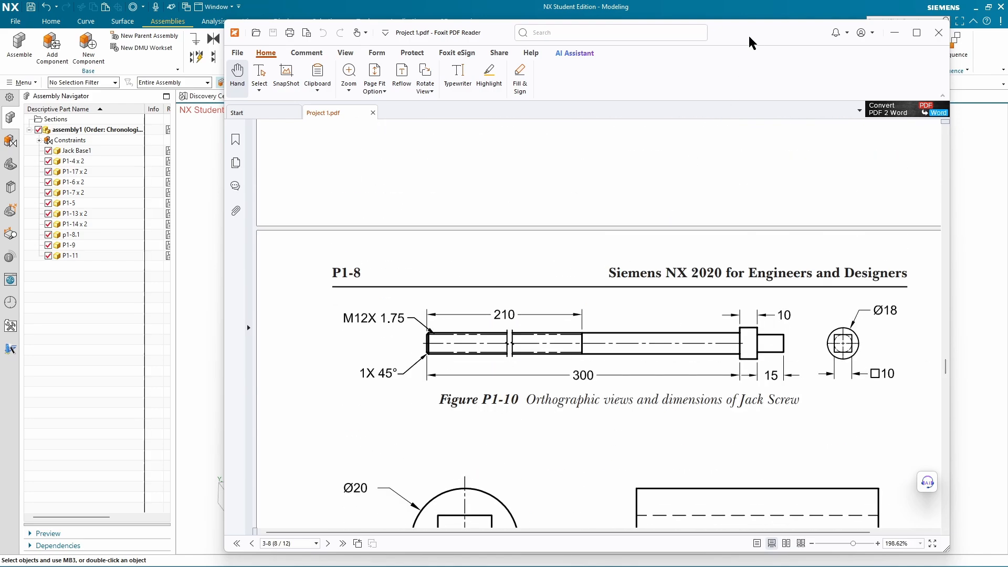
{"action": "left_click_drag", "start_coordinate": [749, 36], "coordinate": [1007, 47]}
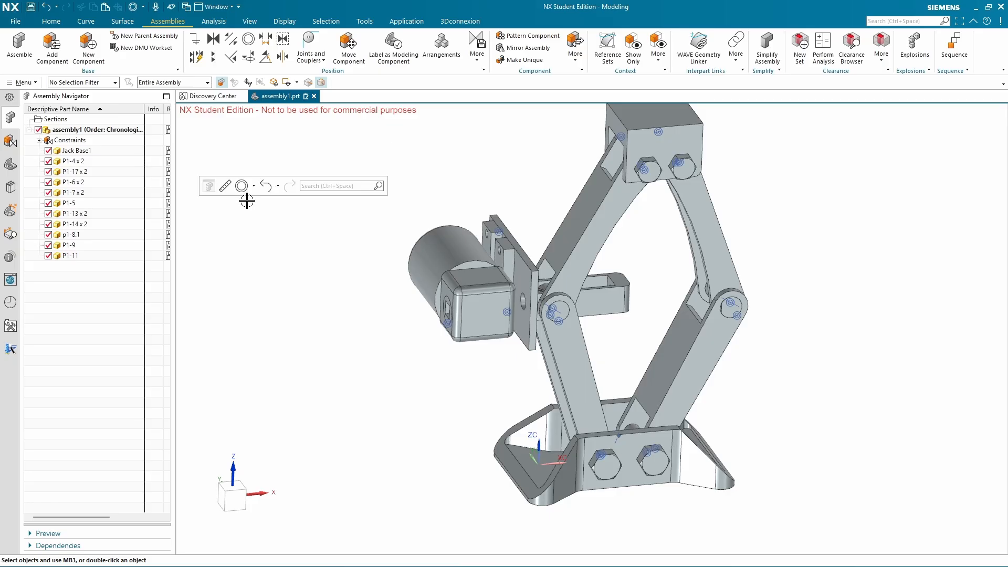
Load P1-10.prt from the 61 Jack folder as a new component of the assembly in NX
{"action": "left_click", "coordinate": [52, 45]}
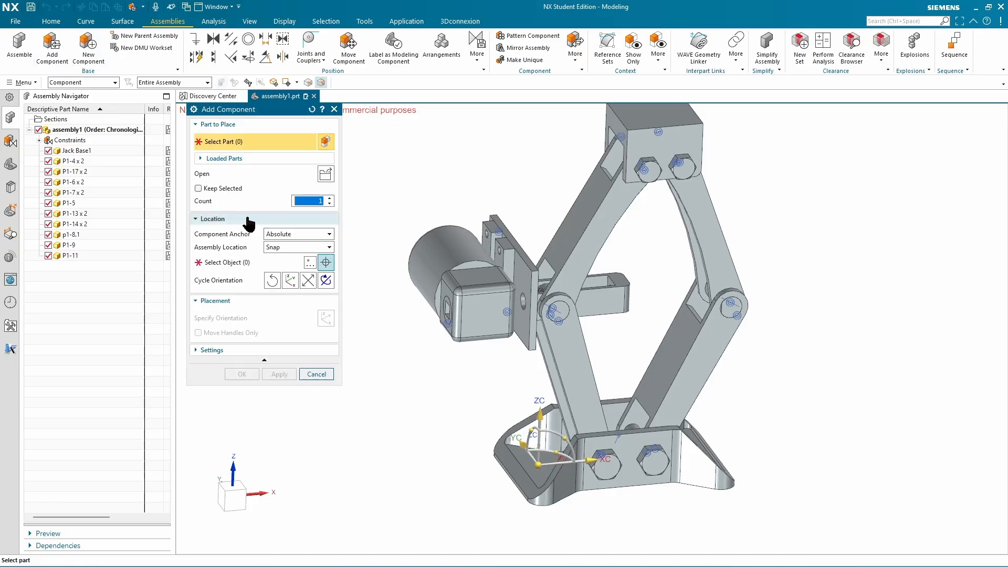
{"action": "left_click", "coordinate": [325, 174]}
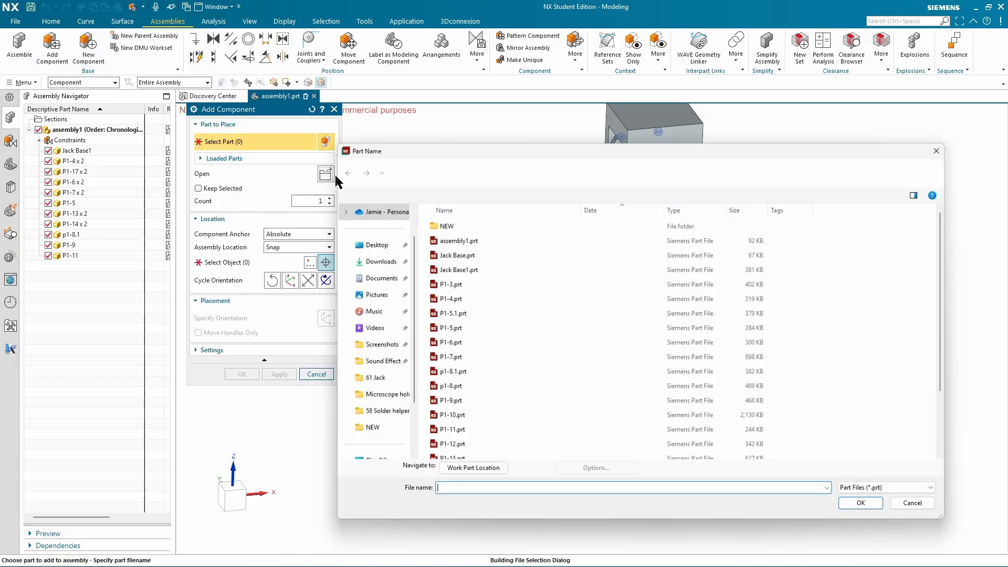
{"action": "left_click", "coordinate": [449, 415]}
{"action": "left_click", "coordinate": [862, 506]}
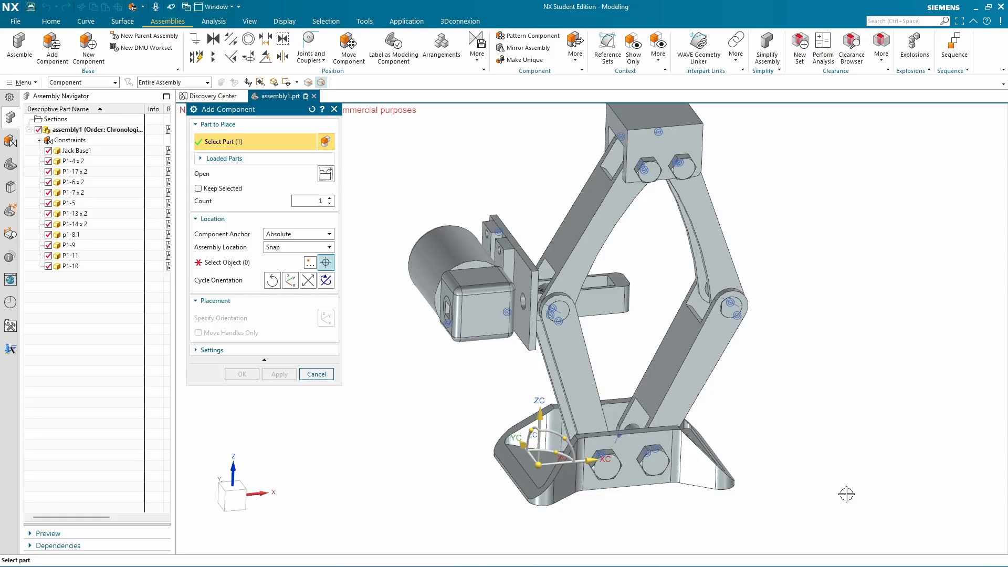
Place P1-10 at the side of P1-9's square housing and rotate it in 90-degree steps about Z until its thread points horizontally towards the legs
{"action": "scroll", "coordinate": [515, 390], "scroll_direction": "up", "scroll_amount": 4}
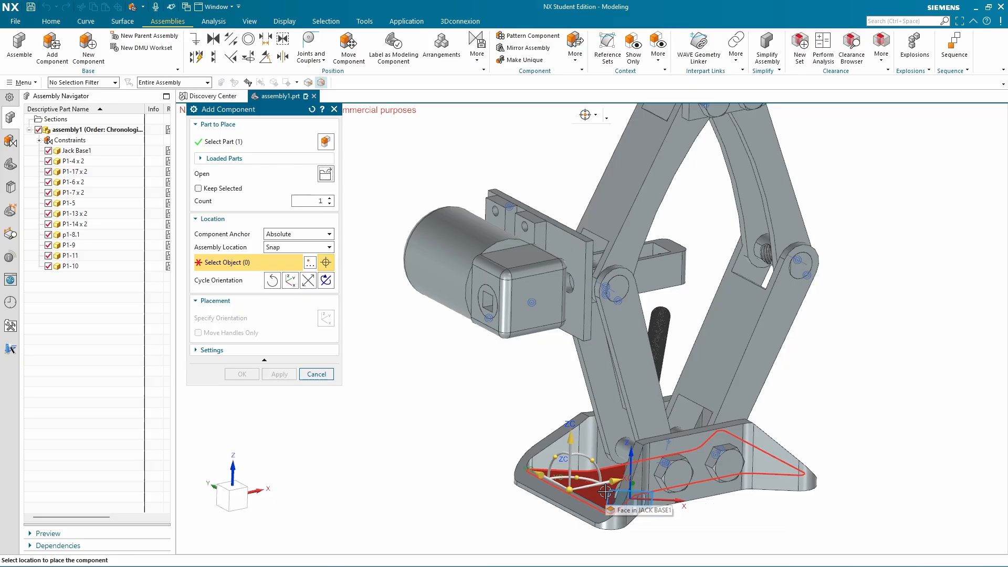
{"action": "middle_click_drag", "start_coordinate": [608, 496], "coordinate": [608, 428]}
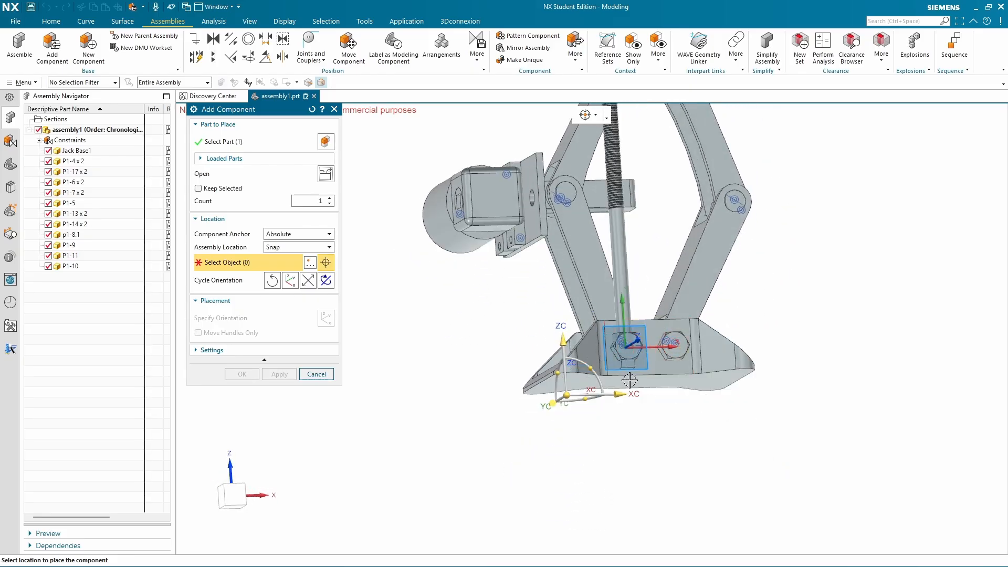
{"action": "middle_click_drag", "start_coordinate": [673, 384], "coordinate": [533, 323]}
{"action": "left_click", "coordinate": [534, 322]}
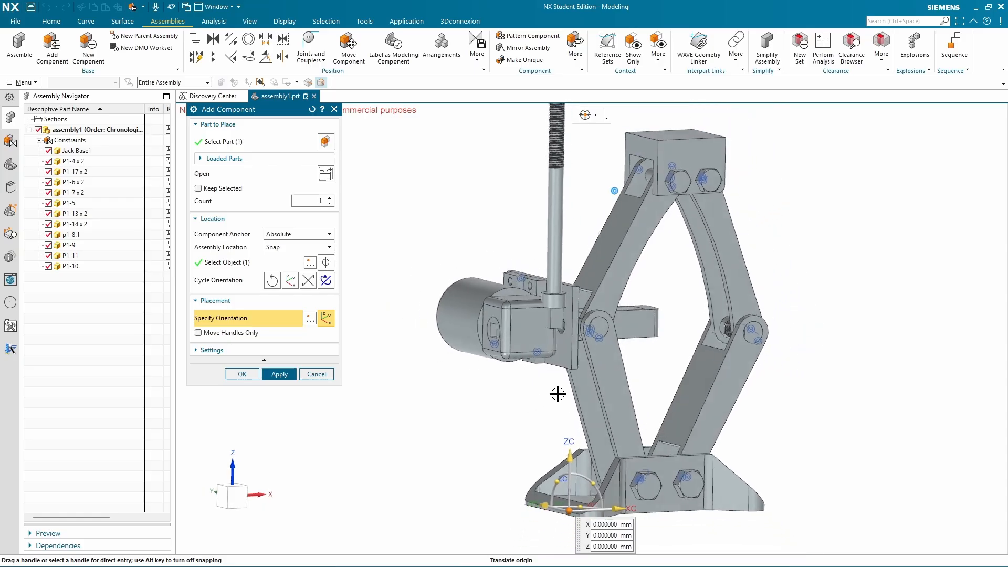
{"action": "left_click", "coordinate": [327, 282]}
{"action": "left_click", "coordinate": [326, 281]}
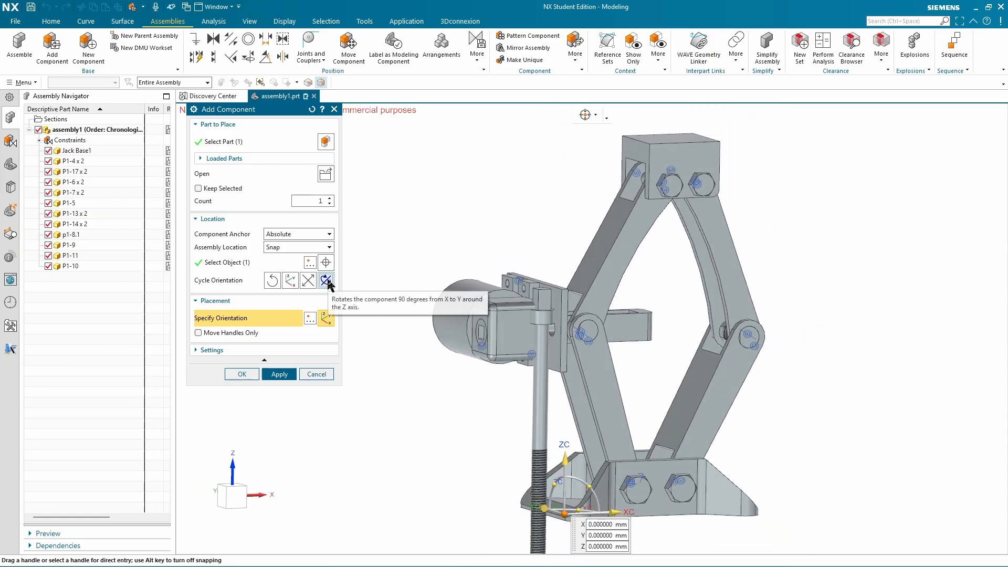
{"action": "left_click", "coordinate": [326, 282]}
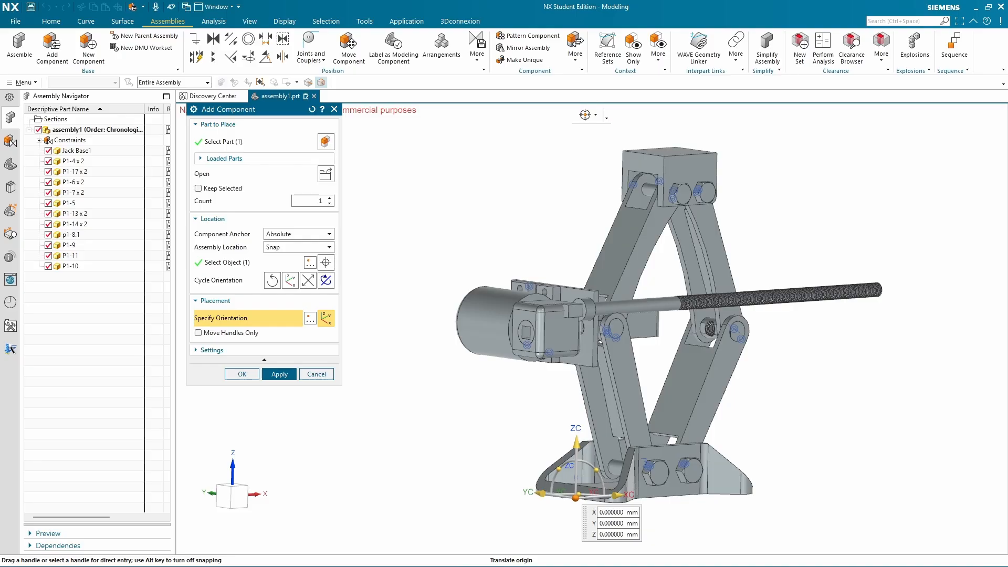
{"action": "scroll", "coordinate": [571, 325], "scroll_direction": "up", "scroll_amount": 3}
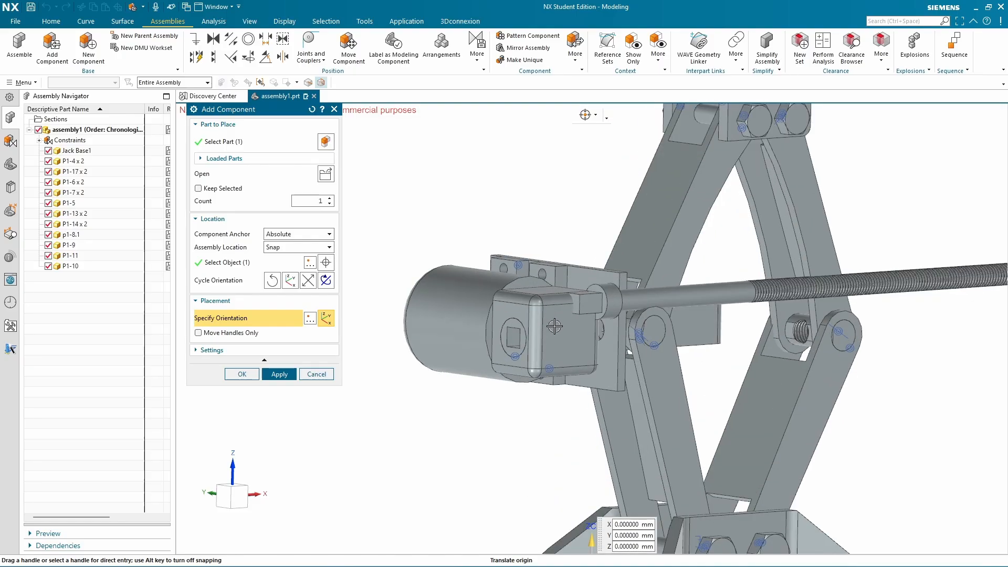
{"action": "scroll", "coordinate": [591, 325], "scroll_direction": "up", "scroll_amount": 3}
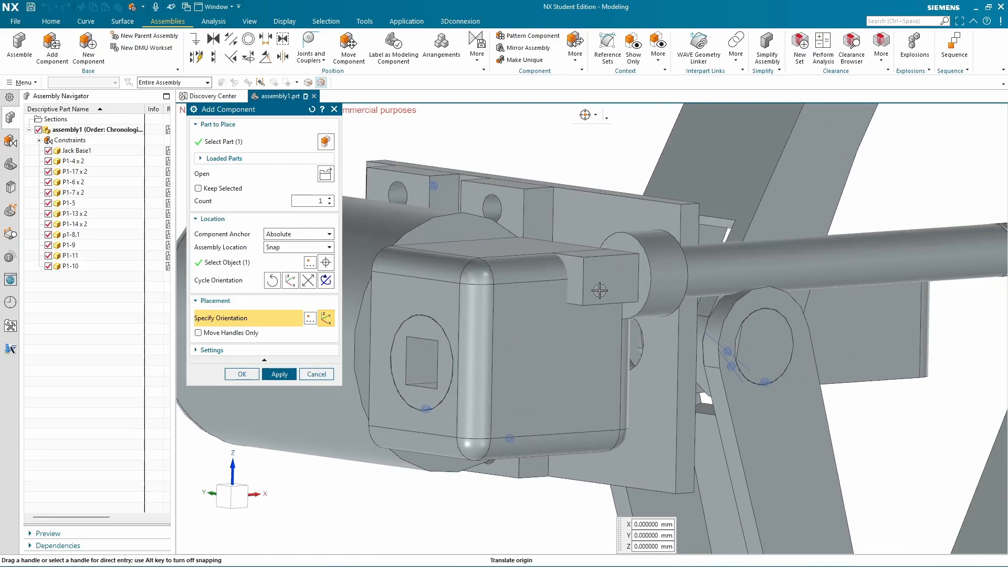
{"action": "scroll", "coordinate": [630, 357], "scroll_direction": "down", "scroll_amount": 2}
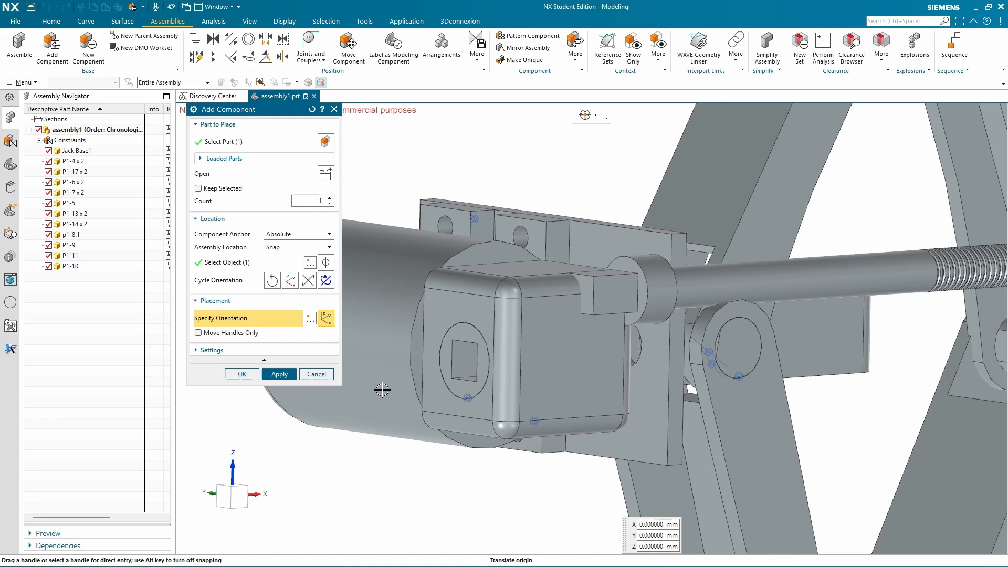
Finish placing threaded rod P1-10 and make its collar's end edge concentric with the circular edge on P1-11's bracket-facing side
{"action": "left_click", "coordinate": [242, 374]}
{"action": "middle_click_drag", "start_coordinate": [551, 351], "coordinate": [708, 304]}
{"action": "scroll", "coordinate": [660, 347], "scroll_direction": "up", "scroll_amount": 3}
{"action": "scroll", "coordinate": [708, 304], "scroll_direction": "up", "scroll_amount": 1}
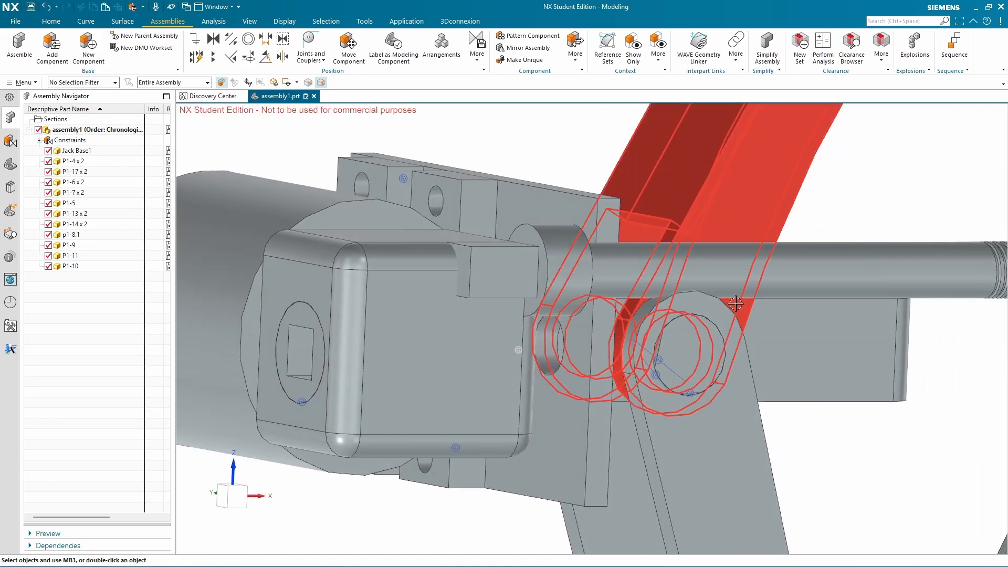
{"action": "middle_click_drag", "start_coordinate": [538, 232], "coordinate": [449, 348]}
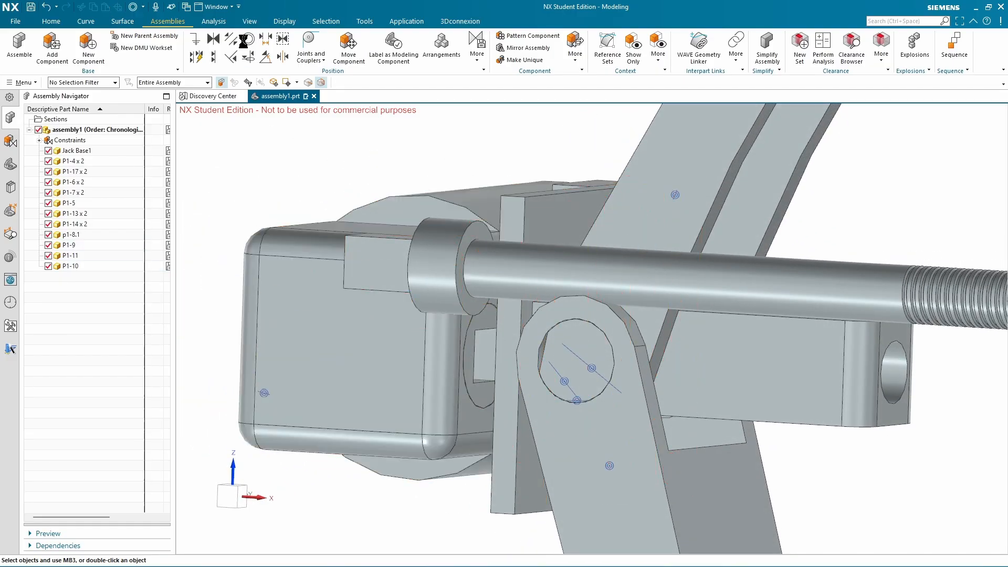
{"action": "middle_click_drag", "start_coordinate": [409, 252], "coordinate": [467, 260]}
{"action": "middle_click_drag", "start_coordinate": [589, 275], "coordinate": [643, 307]}
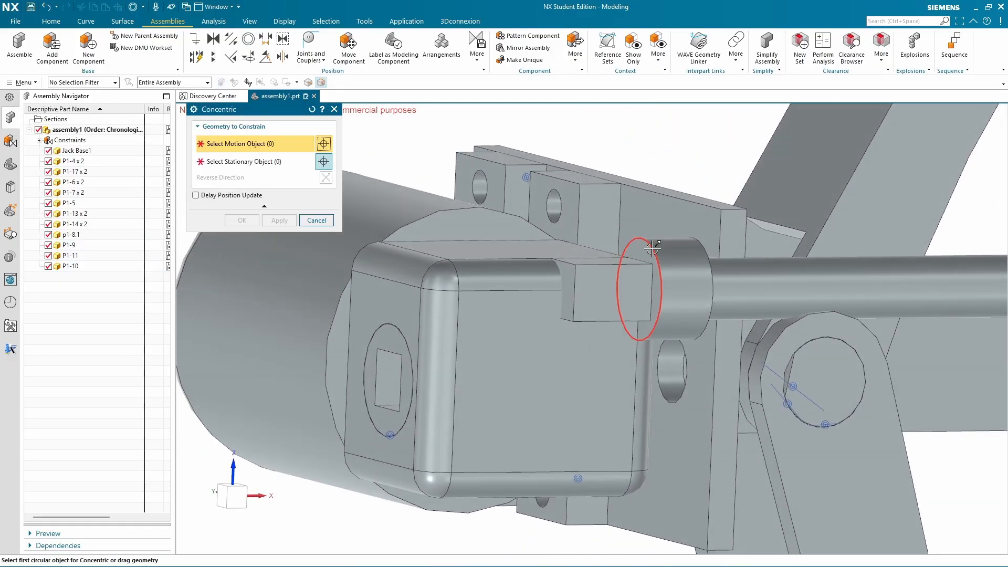
{"action": "left_click", "coordinate": [652, 248]}
{"action": "middle_click_drag", "start_coordinate": [652, 248], "coordinate": [511, 362]}
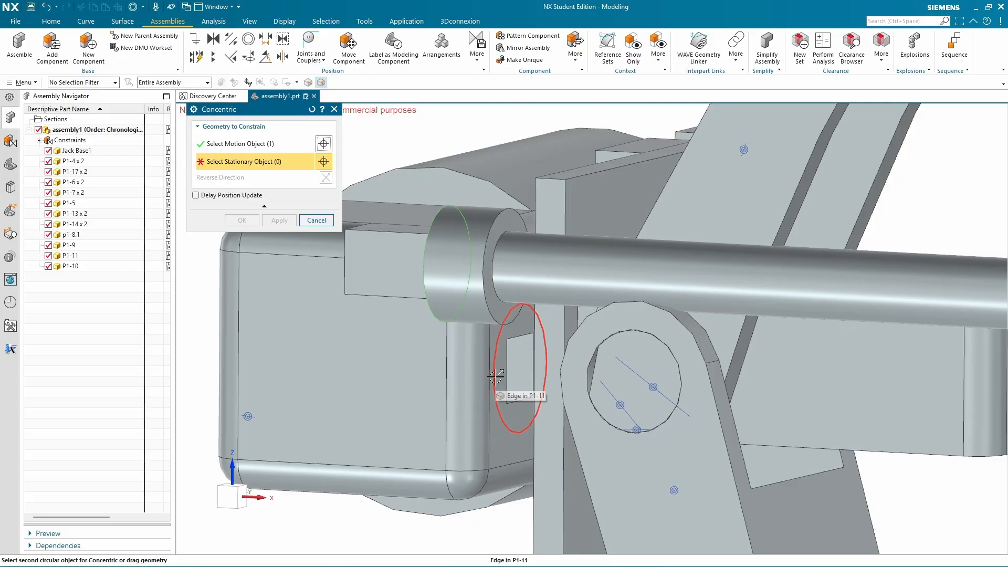
{"action": "left_click", "coordinate": [495, 376]}
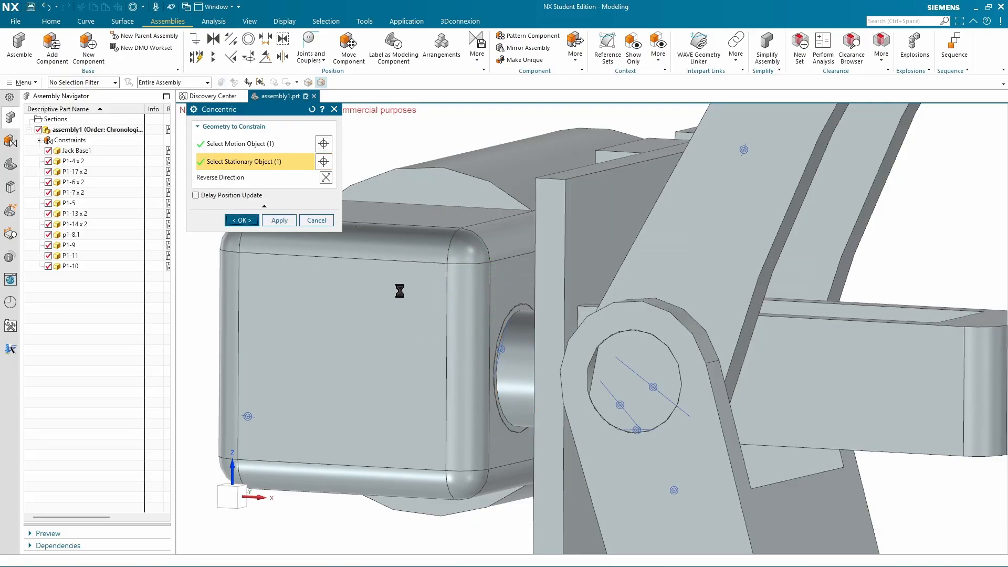
Inspect how the threaded rod passes through the gearbox, bracket and scissor arms from several angles
{"action": "scroll", "coordinate": [643, 329], "scroll_direction": "down", "scroll_amount": 4}
{"action": "middle_click_drag", "start_coordinate": [644, 329], "coordinate": [839, 329]}
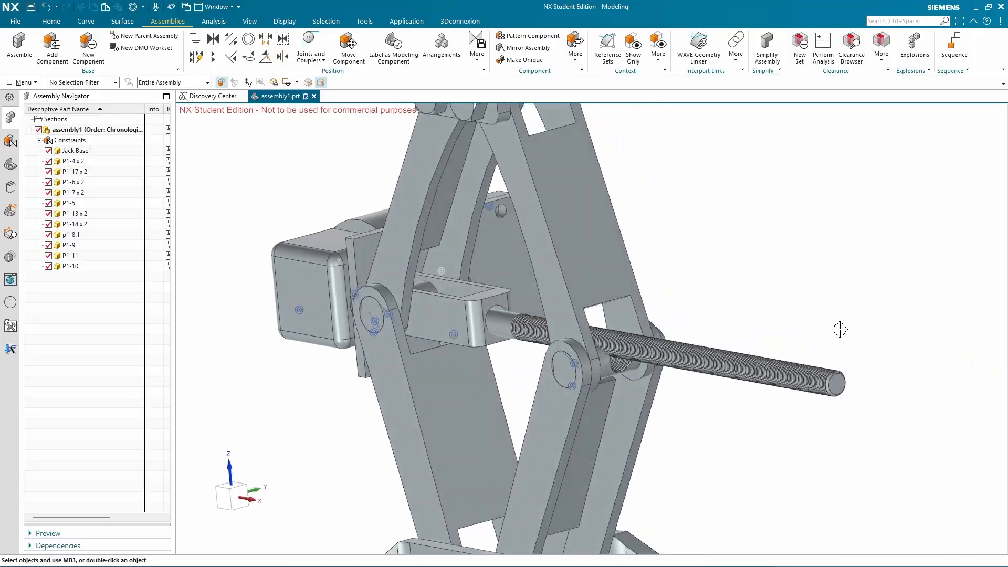
{"action": "scroll", "coordinate": [622, 336], "scroll_direction": "up", "scroll_amount": 5}
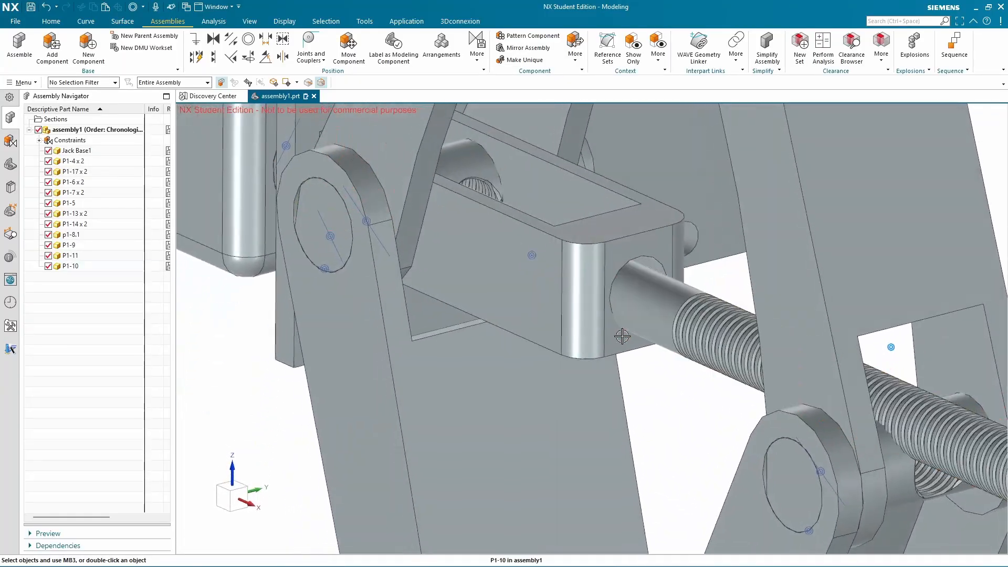
{"action": "key", "text": "ctrl+alt+f"}
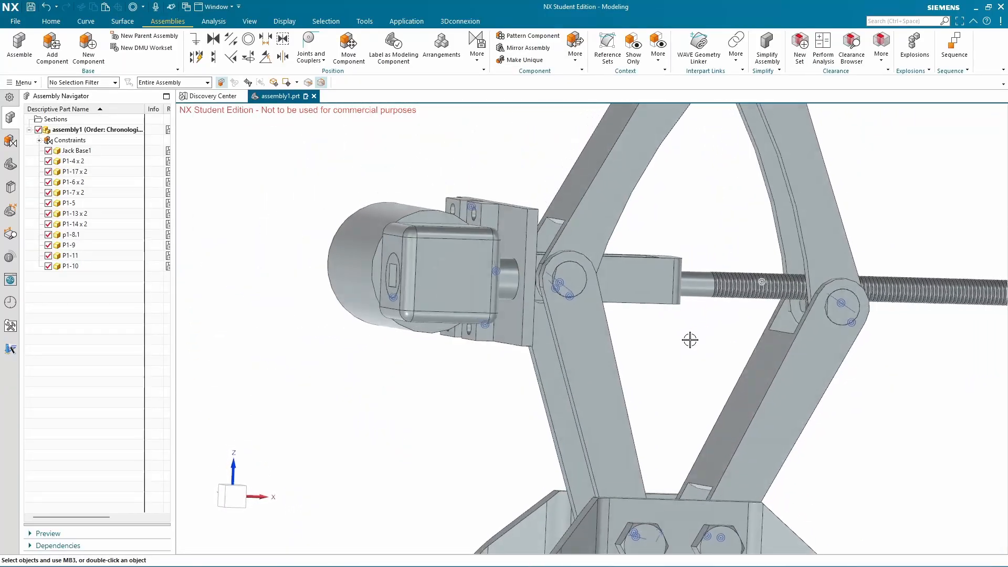
{"action": "middle_click_drag", "start_coordinate": [690, 339], "coordinate": [637, 370]}
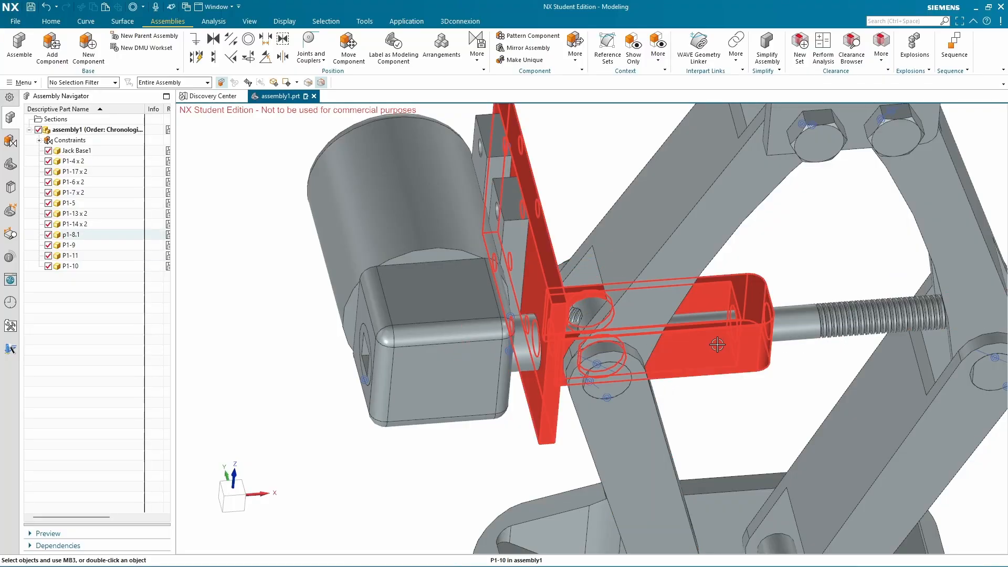
{"action": "scroll", "coordinate": [717, 344], "scroll_direction": "down", "scroll_amount": 2}
{"action": "middle_click_drag", "start_coordinate": [718, 344], "coordinate": [854, 382]}
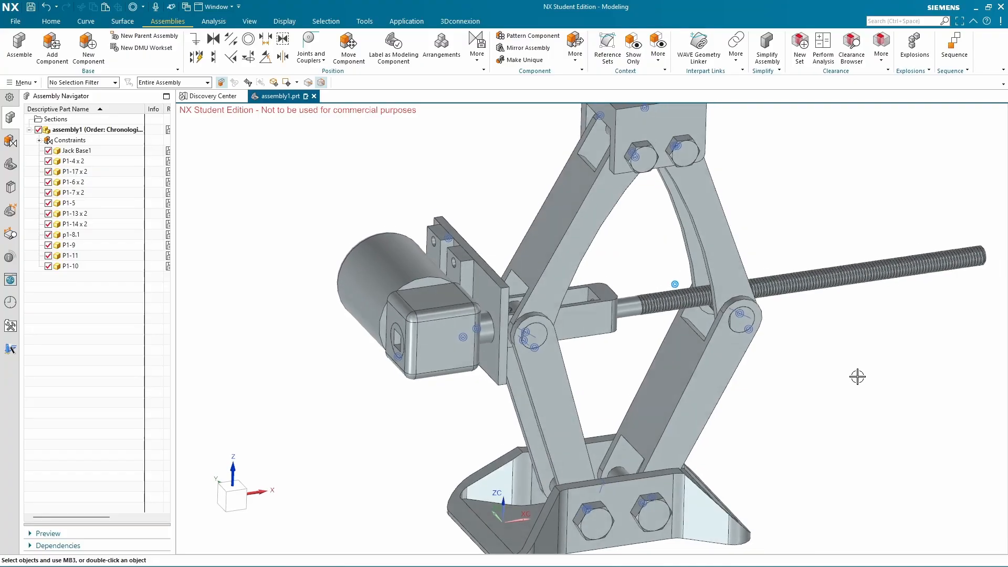
{"action": "scroll", "coordinate": [857, 375], "scroll_direction": "down", "scroll_amount": 2}
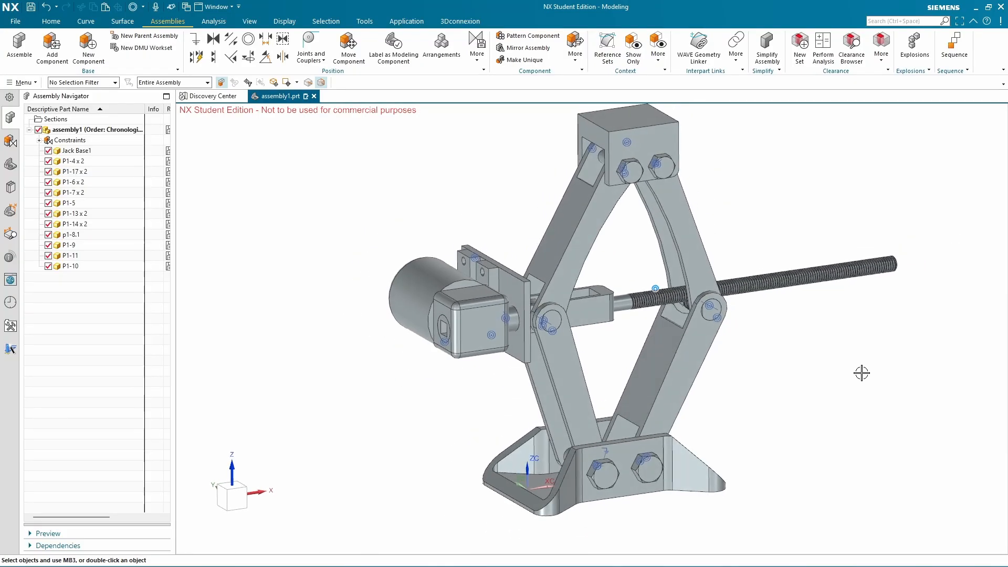
{"action": "scroll", "coordinate": [865, 369], "scroll_direction": "up", "scroll_amount": 1}
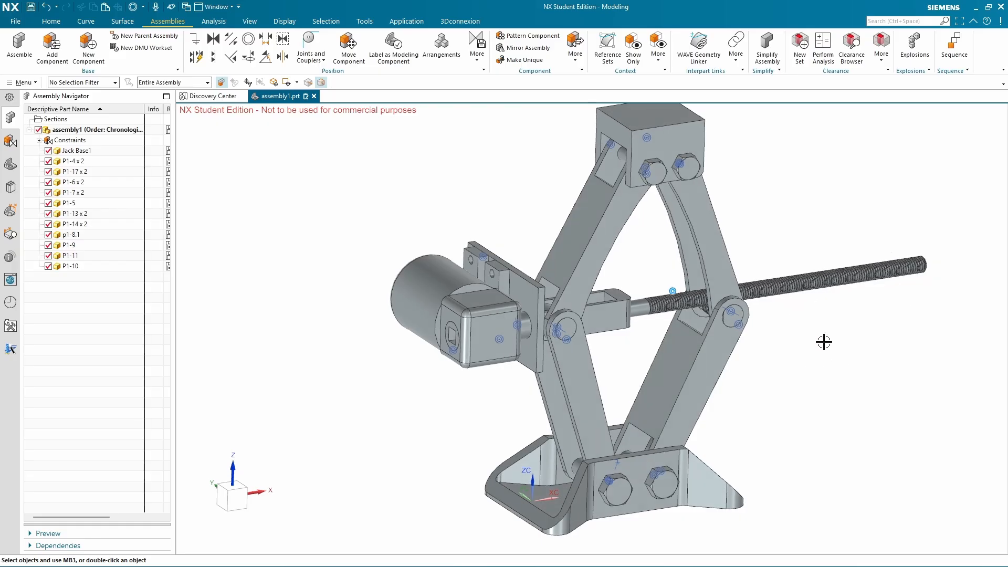
{"action": "mouse_move", "coordinate": [830, 339]}
{"action": "middle_mouse_down"}
{"action": "mouse_move", "coordinate": [854, 334]}
{"action": "mouse_move", "coordinate": [853, 322]}
{"action": "mouse_move", "coordinate": [719, 336]}
{"action": "middle_mouse_up"}
{"action": "scroll", "coordinate": [868, 342], "scroll_direction": "down", "scroll_amount": 1}
{"action": "middle_click_drag", "start_coordinate": [868, 342], "coordinate": [876, 341]}
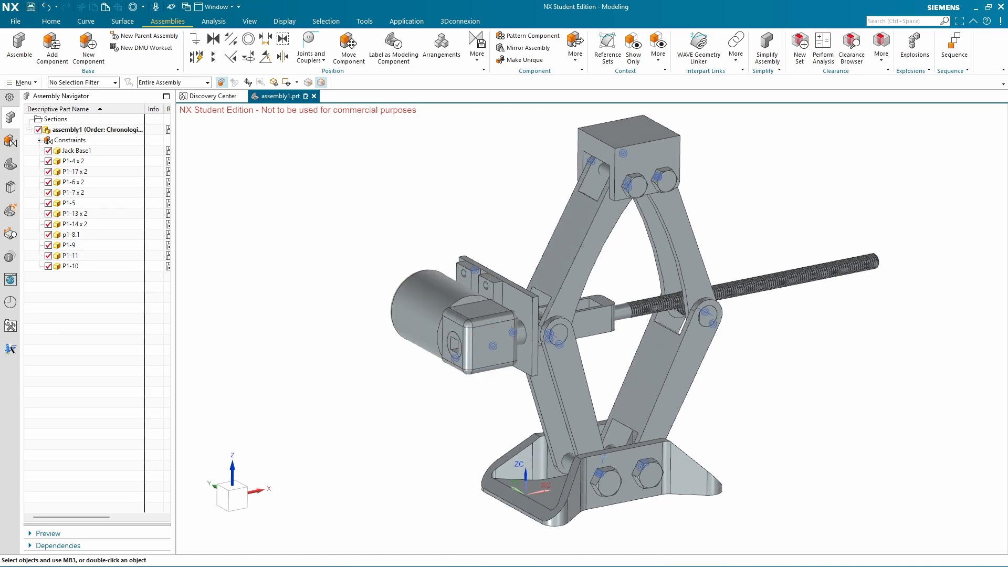
Switch to Project 1.pdf in Foxit PDF Reader, examine the Manual Screw drawing in Figure P1-12, and return to NX
{"action": "key", "text": "alt+Tab"}
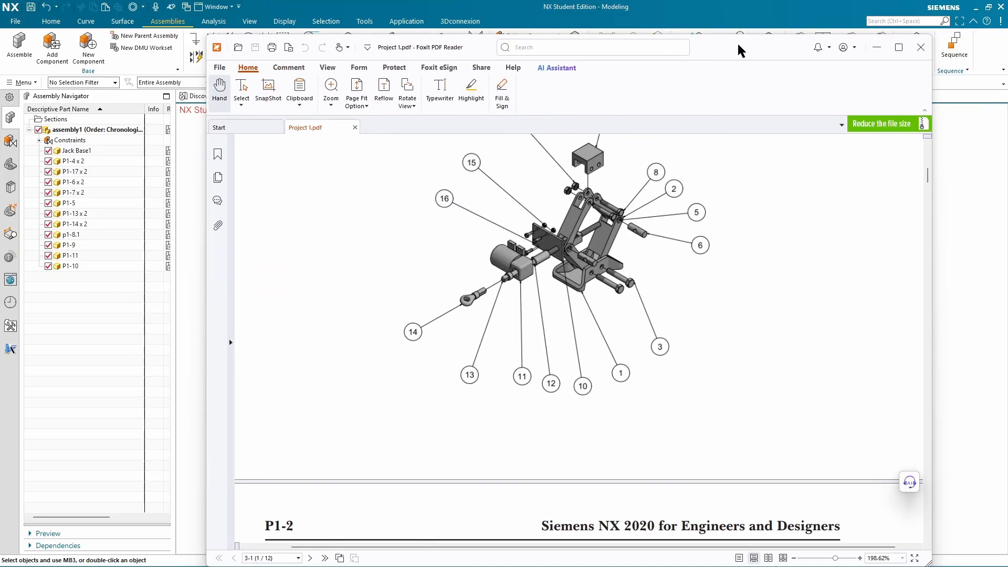
{"action": "key", "text": "alt+Tab"}
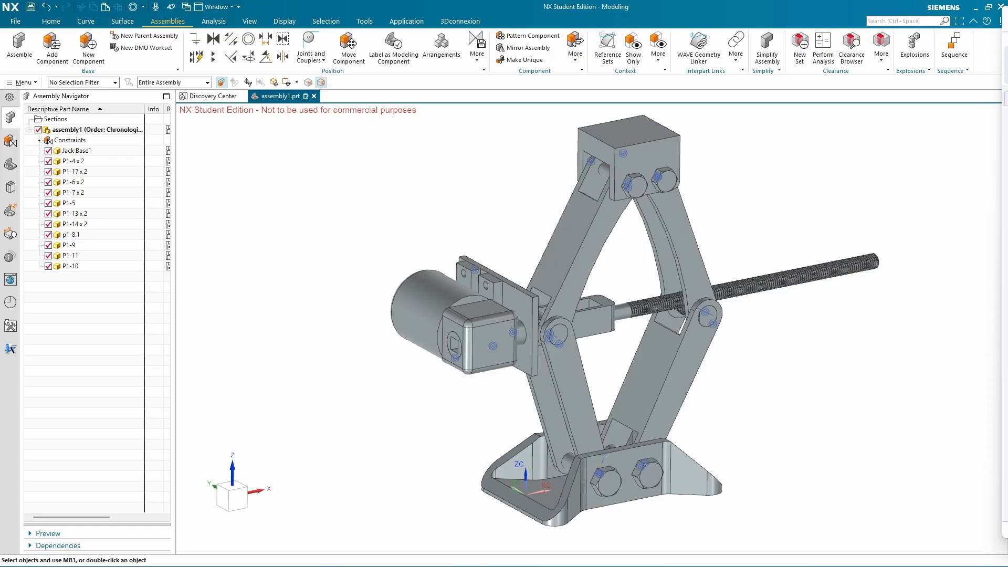
{"action": "key", "text": "alt+Tab"}
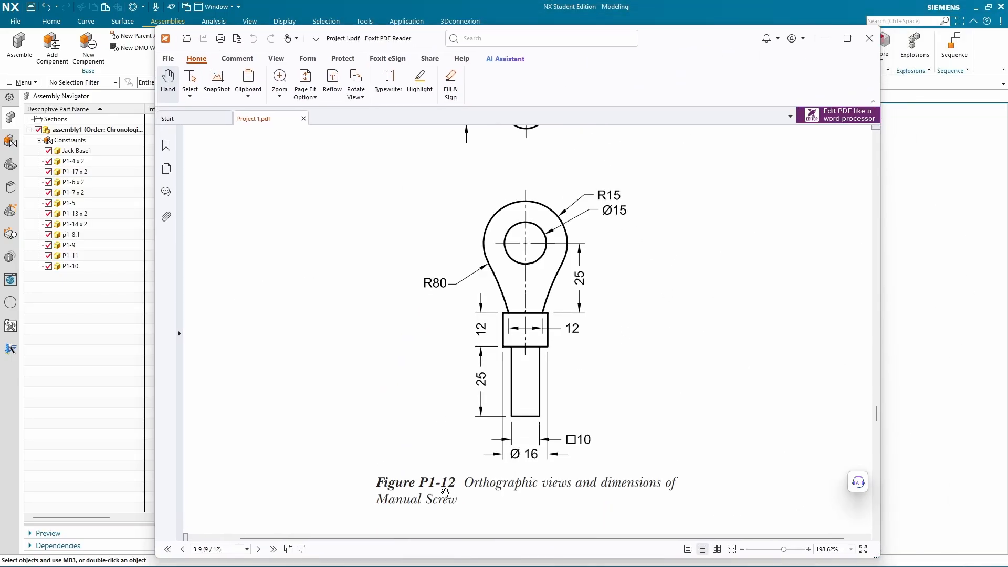
{"action": "scroll", "coordinate": [731, 419], "scroll_direction": "up", "scroll_amount": 2}
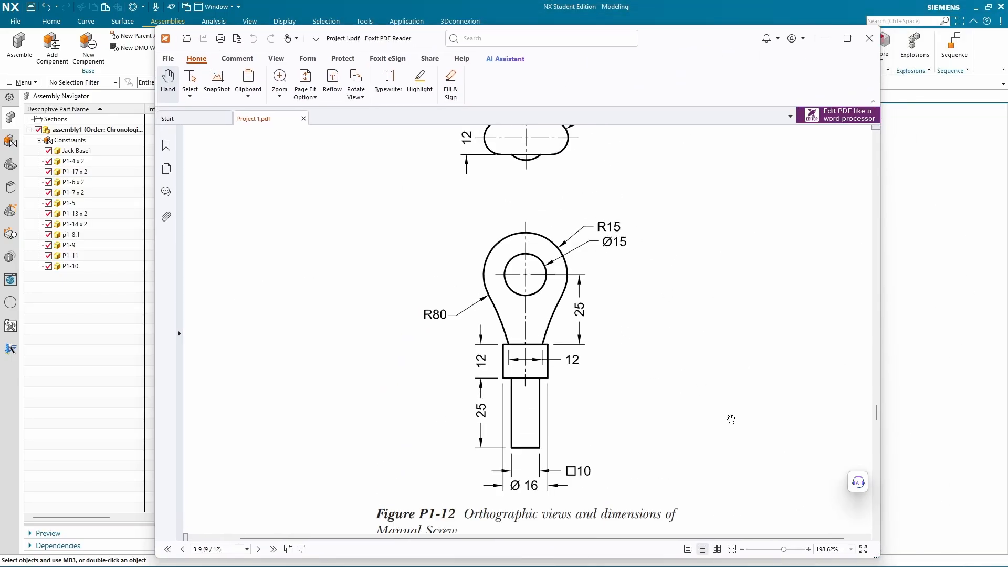
{"action": "key", "text": "alt+Tab"}
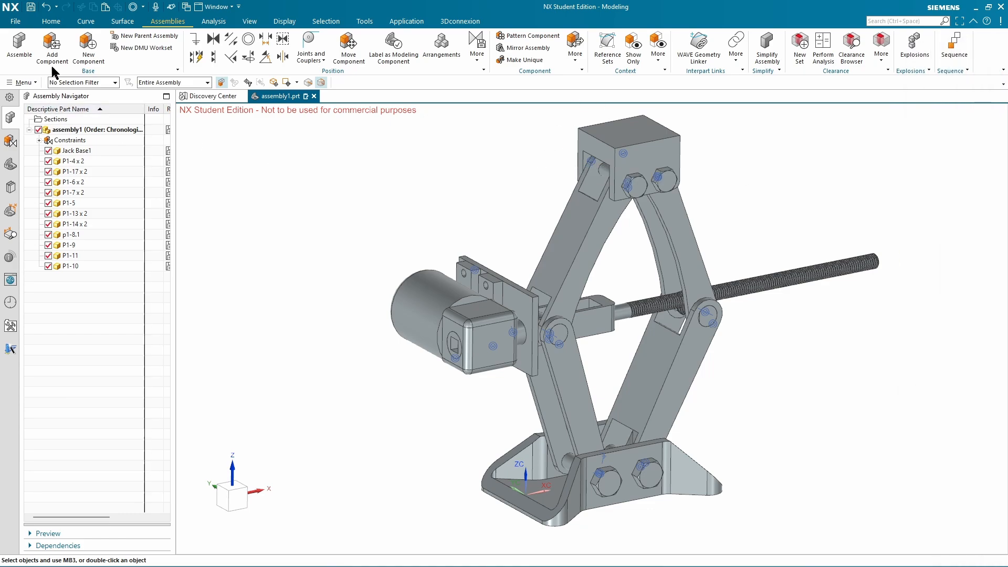
Add P1-12.prt as a single component and position it in empty space beside the motor
{"action": "left_click", "coordinate": [52, 46]}
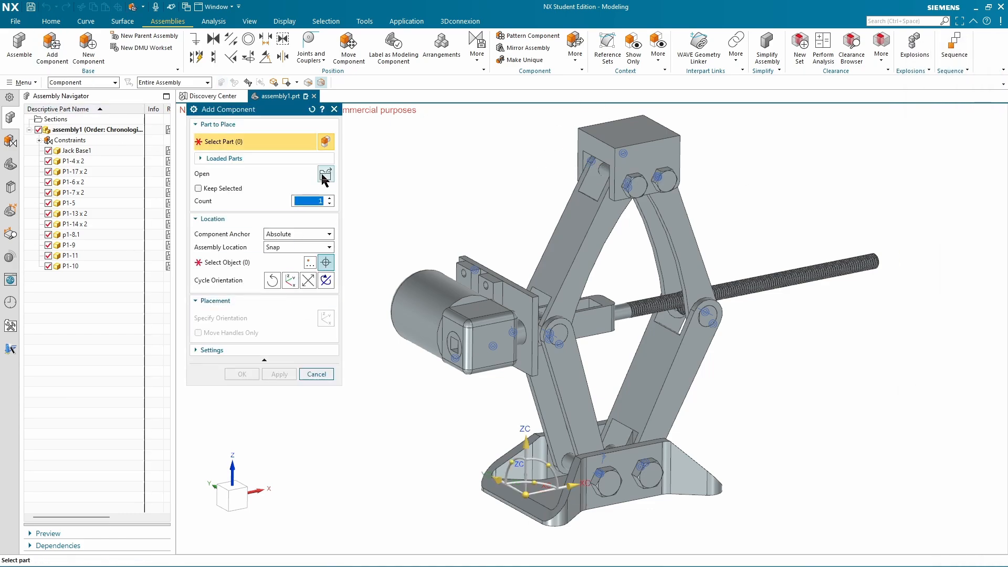
{"action": "left_click", "coordinate": [324, 175]}
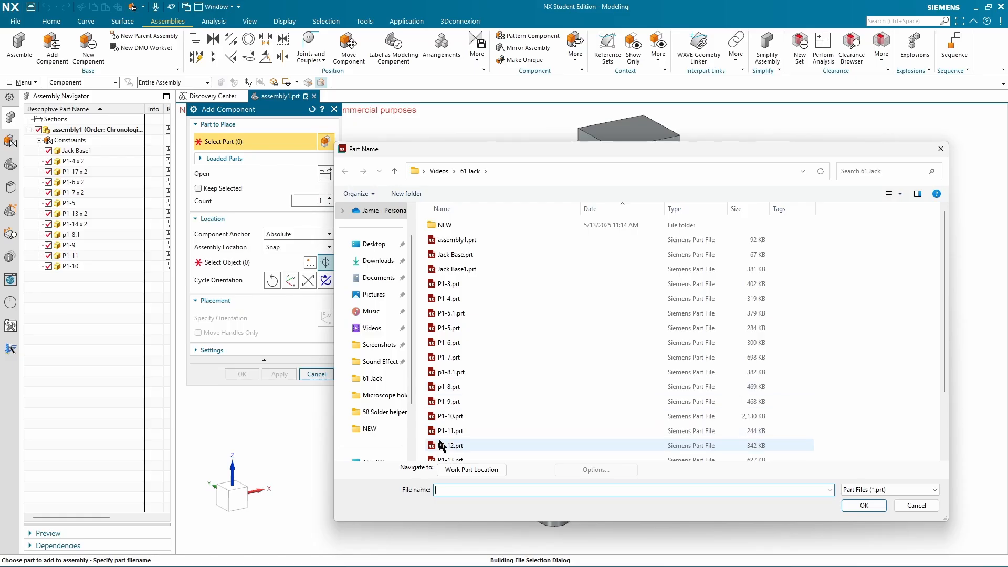
{"action": "left_click", "coordinate": [442, 446]}
{"action": "left_click", "coordinate": [862, 504]}
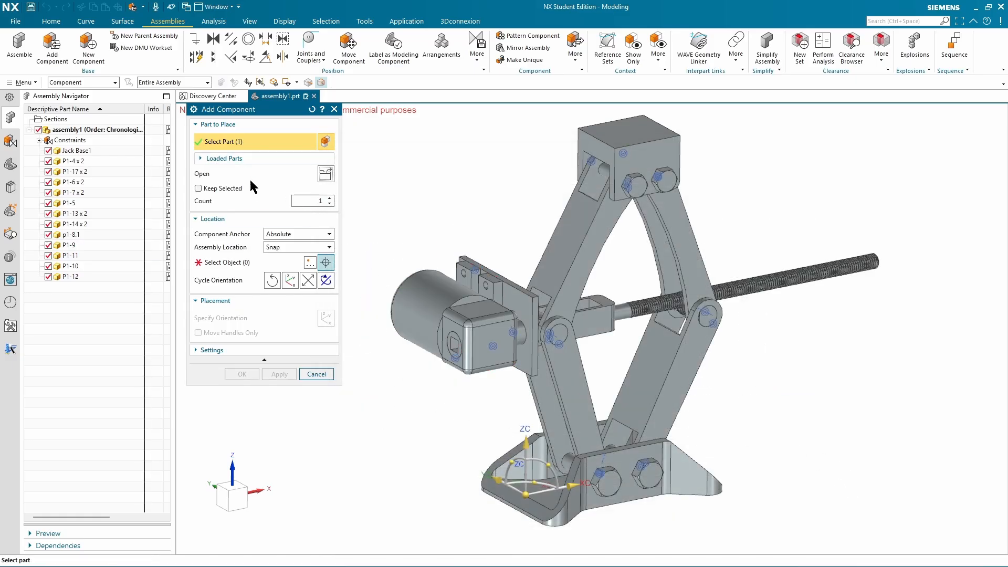
{"action": "left_click", "coordinate": [326, 263]}
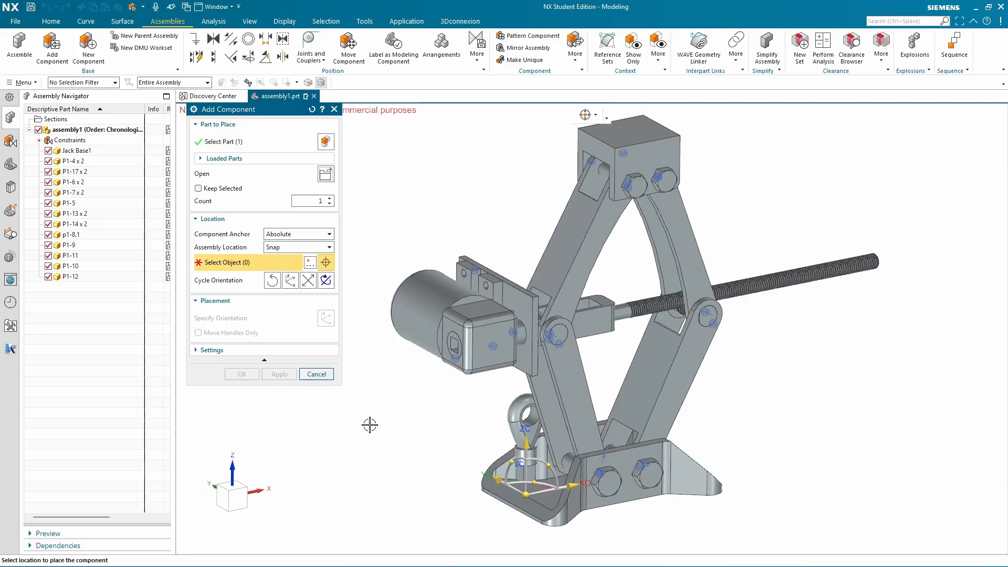
{"action": "left_click", "coordinate": [387, 383]}
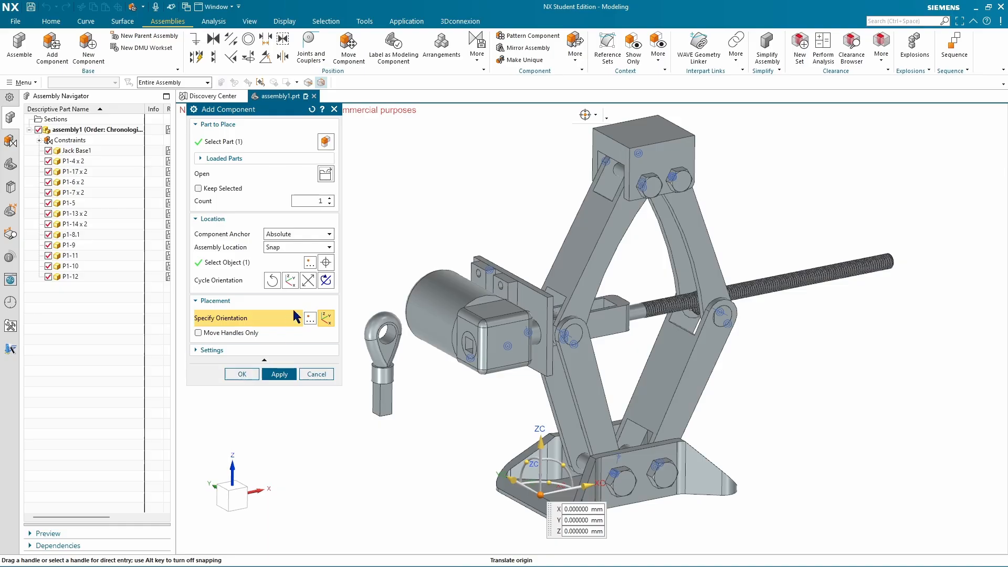
Try to reorient the P1-12 manual screw by cycling its placement orientation
{"action": "left_click", "coordinate": [325, 280]}
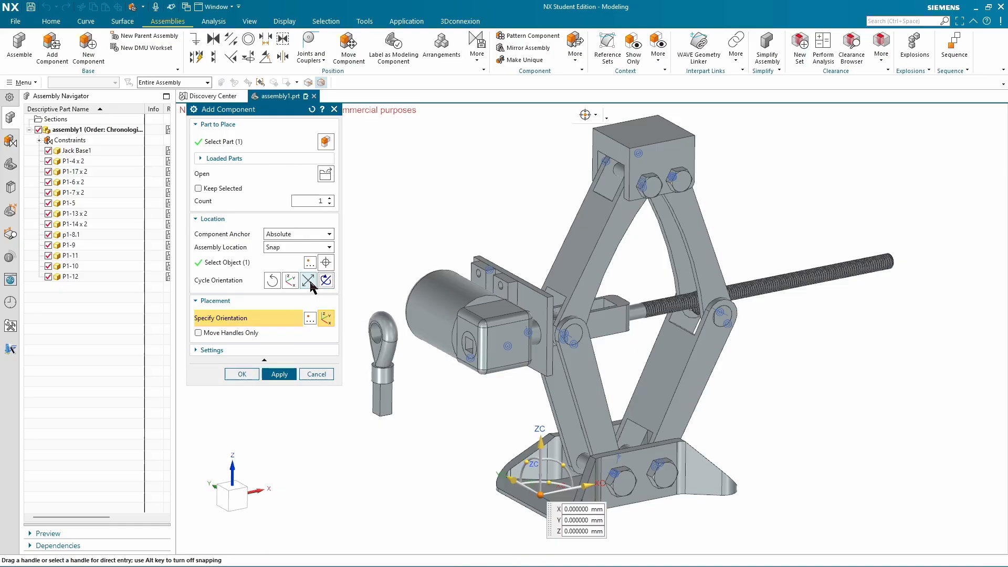
{"action": "left_click", "coordinate": [305, 283]}
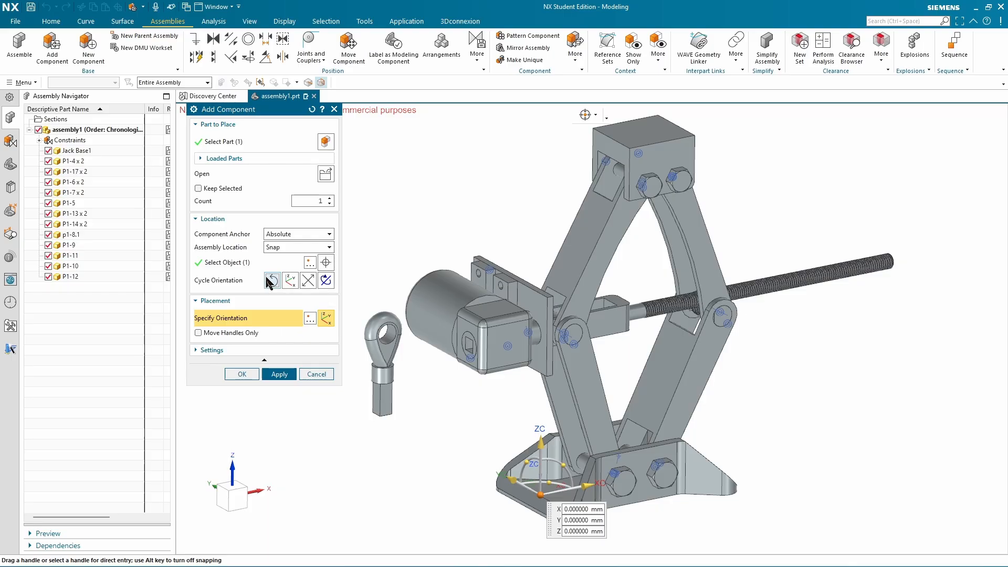
{"action": "left_click", "coordinate": [311, 282]}
{"action": "left_click", "coordinate": [311, 282]}
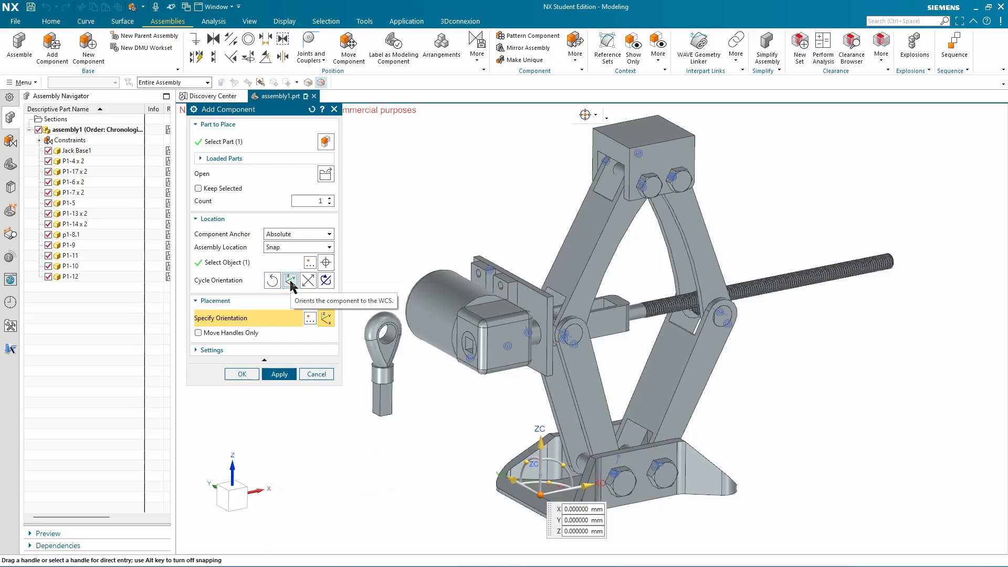
Accept the P1-12 placement and rotate the component a quarter turn about its YC axis so the square shank points toward the gearbox
{"action": "left_click", "coordinate": [250, 376]}
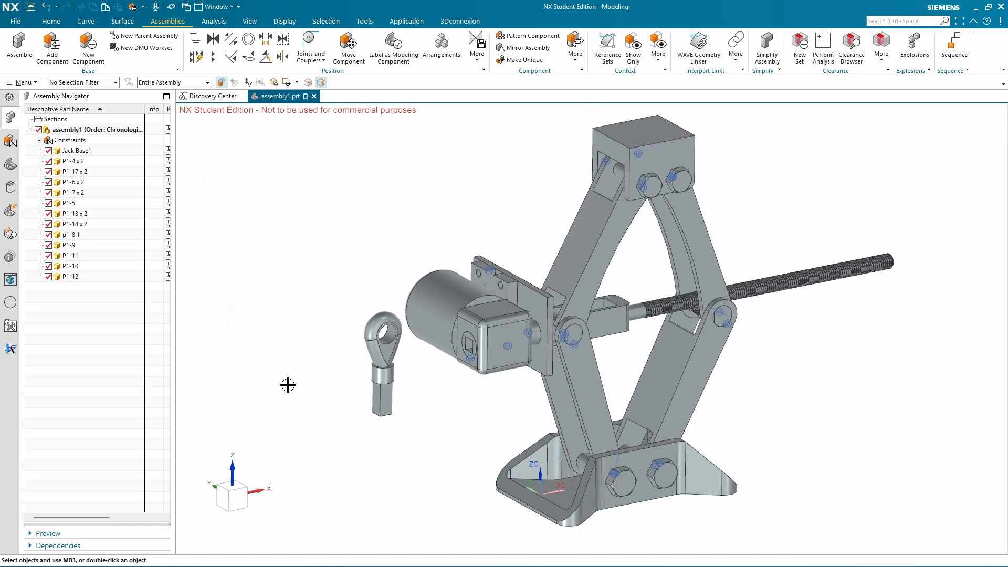
{"action": "left_click", "coordinate": [381, 372]}
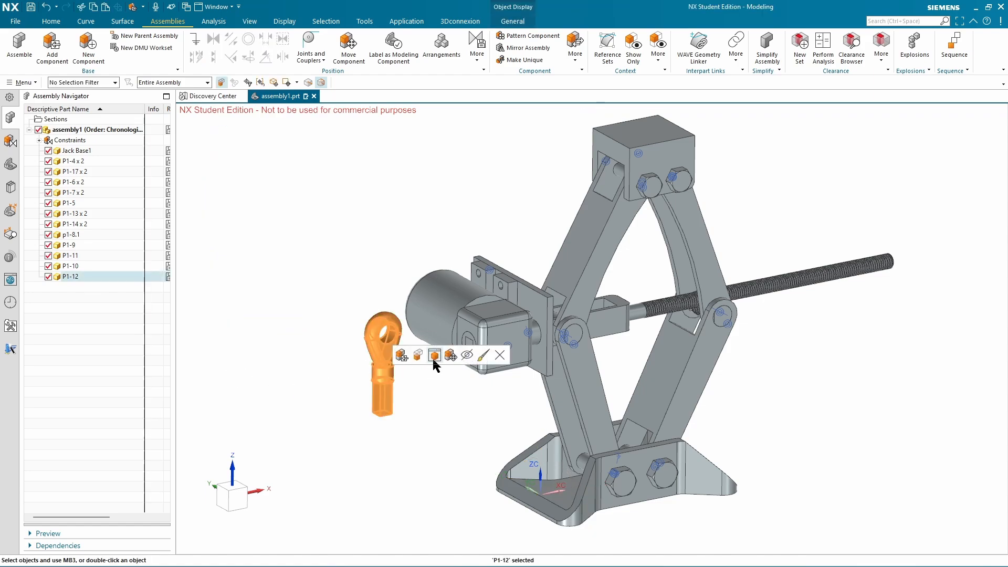
{"action": "left_click", "coordinate": [451, 357]}
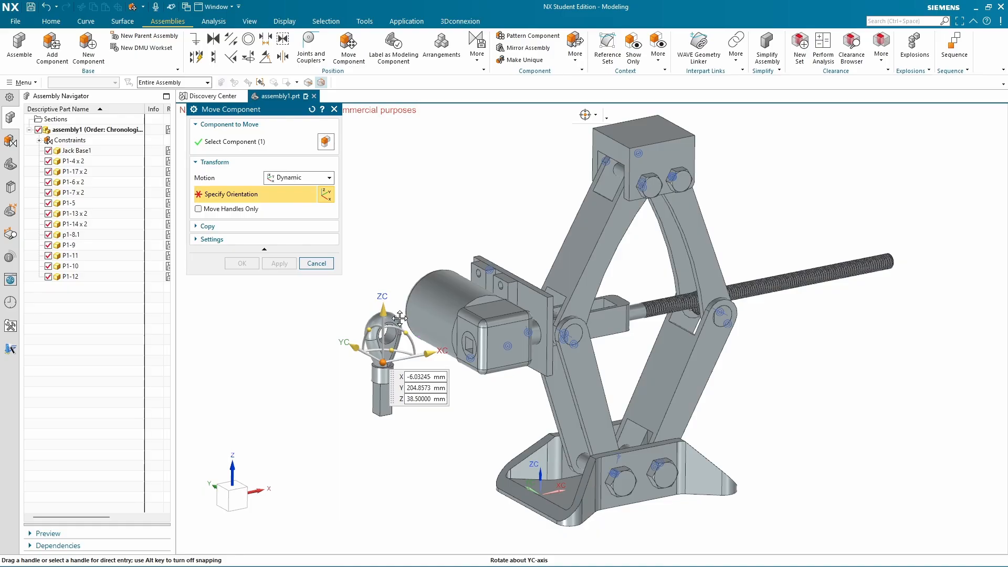
{"action": "left_click_drag", "start_coordinate": [358, 313], "coordinate": [332, 323]}
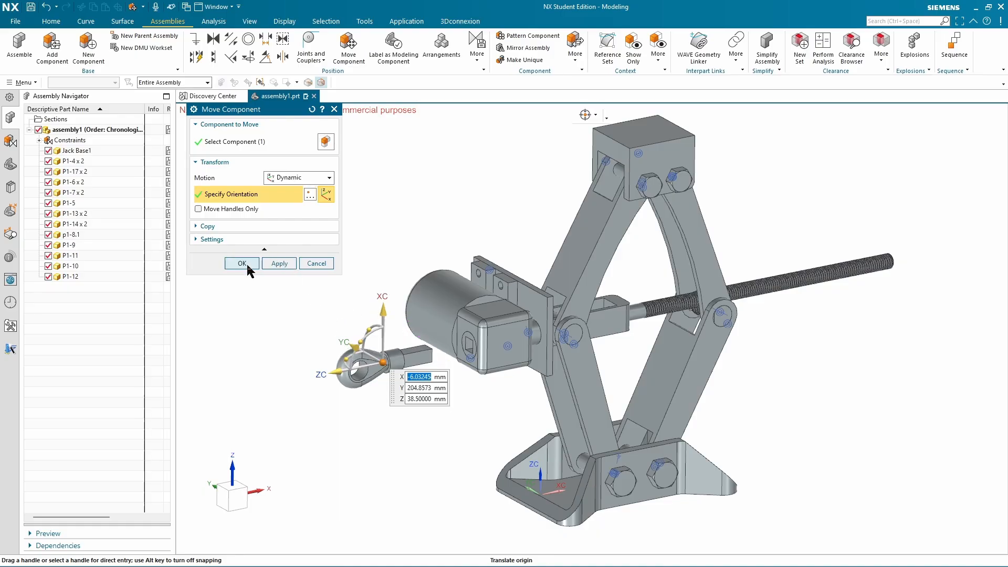
{"action": "left_click", "coordinate": [242, 263]}
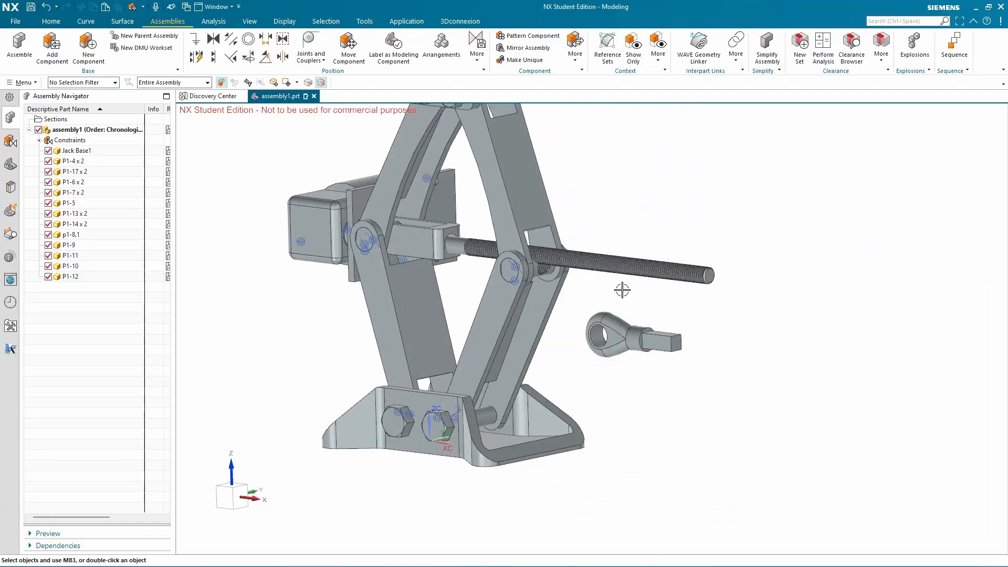
Make the P1-12 collar's shank-side edge concentric with the circular edge around the gearbox's square hole
{"action": "left_click", "coordinate": [248, 38]}
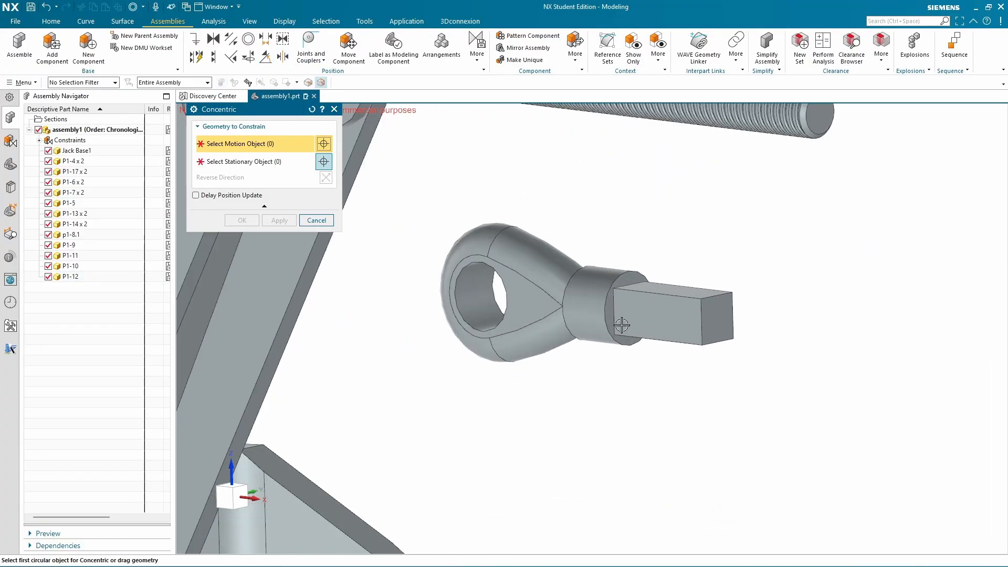
{"action": "left_click", "coordinate": [608, 314]}
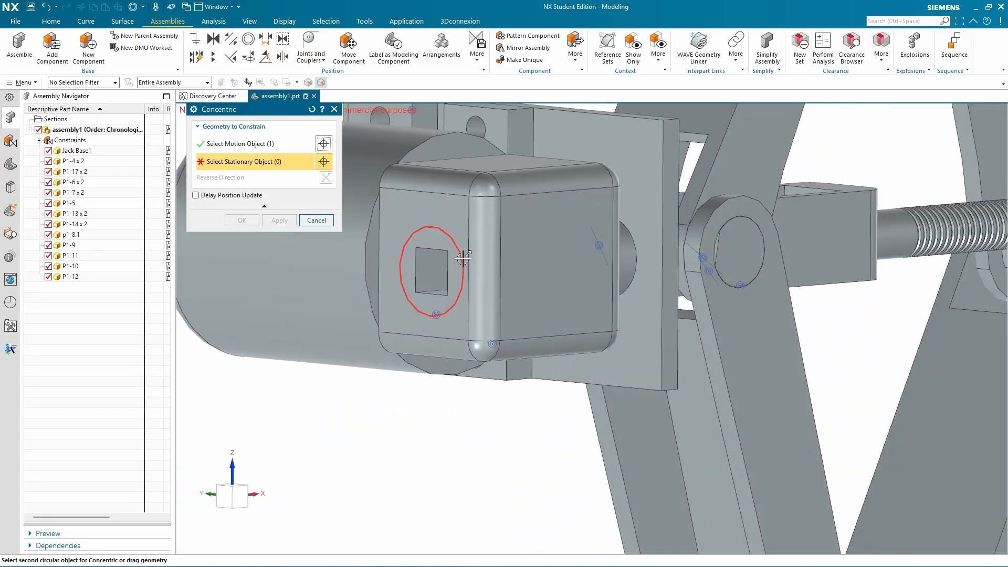
{"action": "left_click", "coordinate": [401, 268]}
{"action": "left_click", "coordinate": [242, 220]}
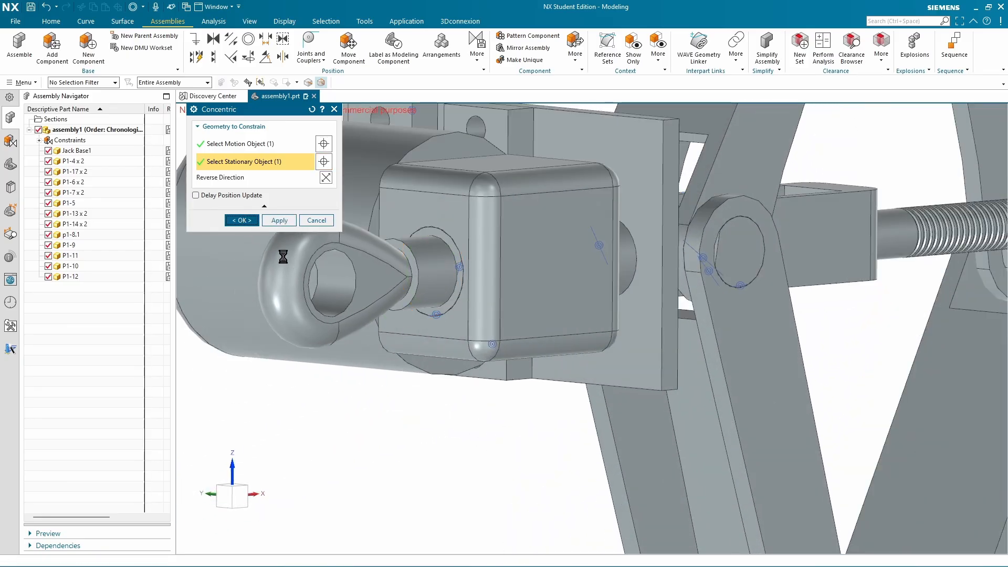
{"action": "scroll", "coordinate": [565, 319], "scroll_direction": "down", "scroll_amount": 6}
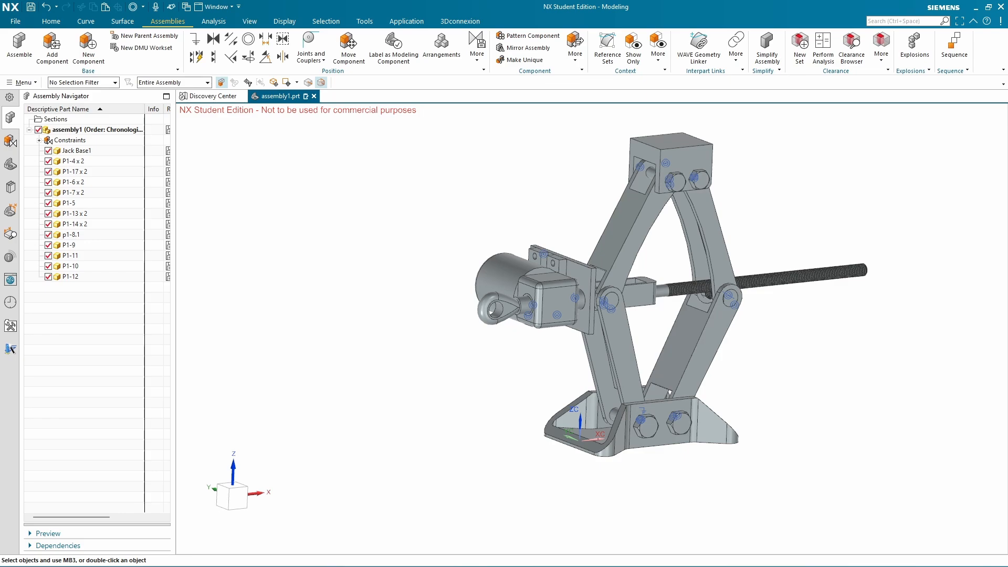
Switch to Project 1.pdf in Foxit PDF Reader and check the parts list and the M6X1.0 bolt and nut drawings
{"action": "left_click_drag", "start_coordinate": [1007, 41], "coordinate": [707, 13]}
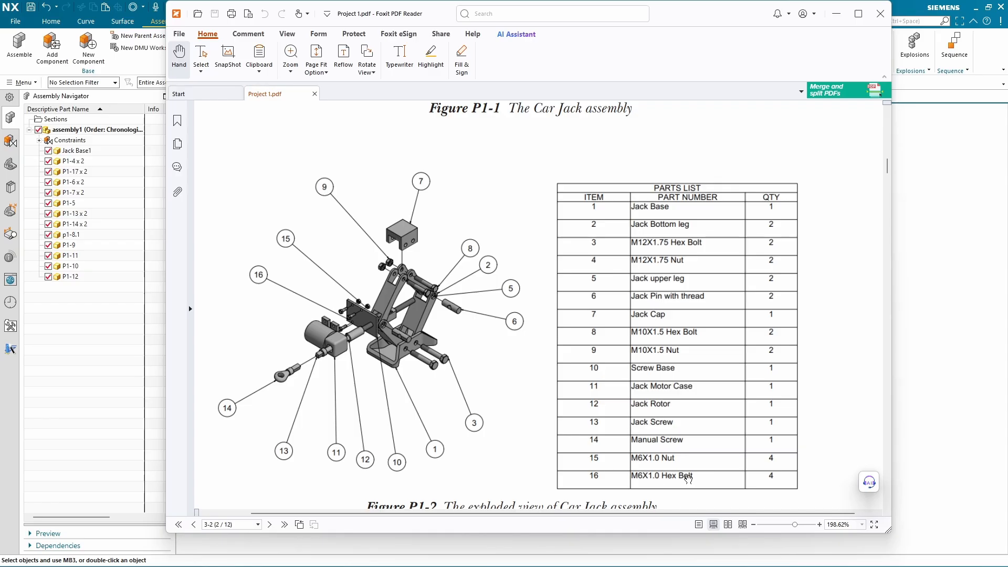
{"action": "left_click_drag", "start_coordinate": [886, 167], "coordinate": [914, 448]}
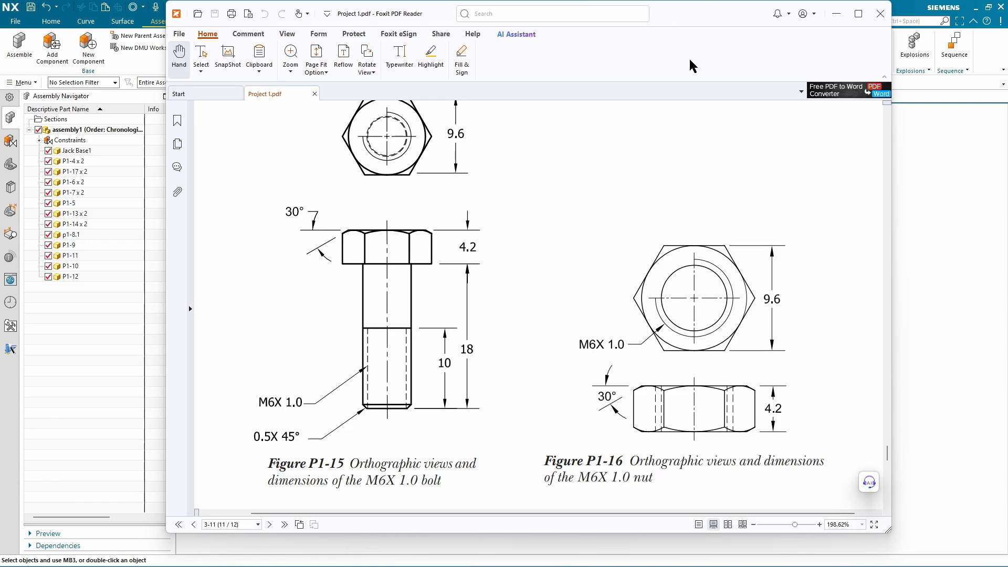
{"action": "left_click_drag", "start_coordinate": [885, 458], "coordinate": [1007, 21]}
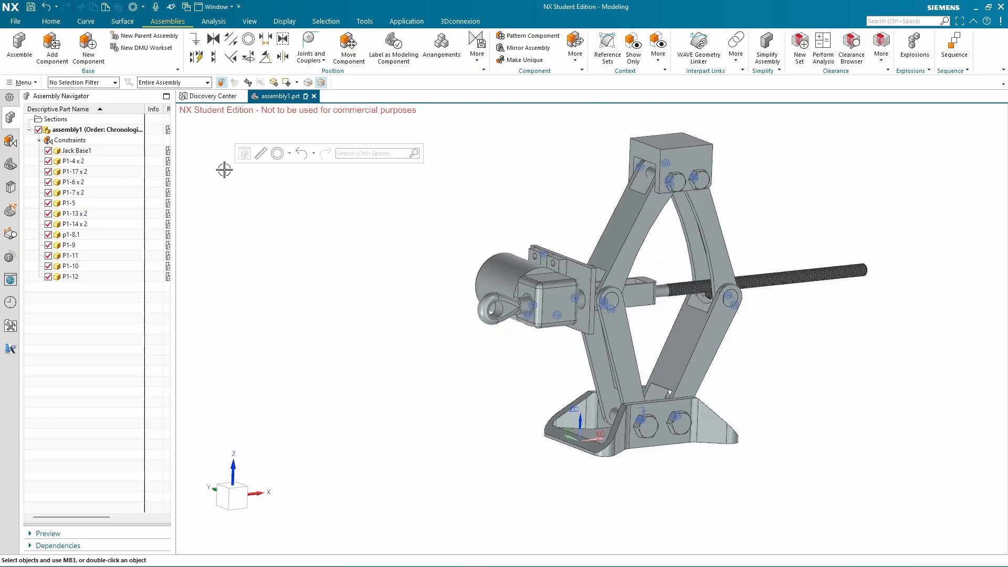
Add P1-15.prt as a single component and place it on the hole of the motor's mounting lug farthest from the gearbox
{"action": "left_click", "coordinate": [52, 46]}
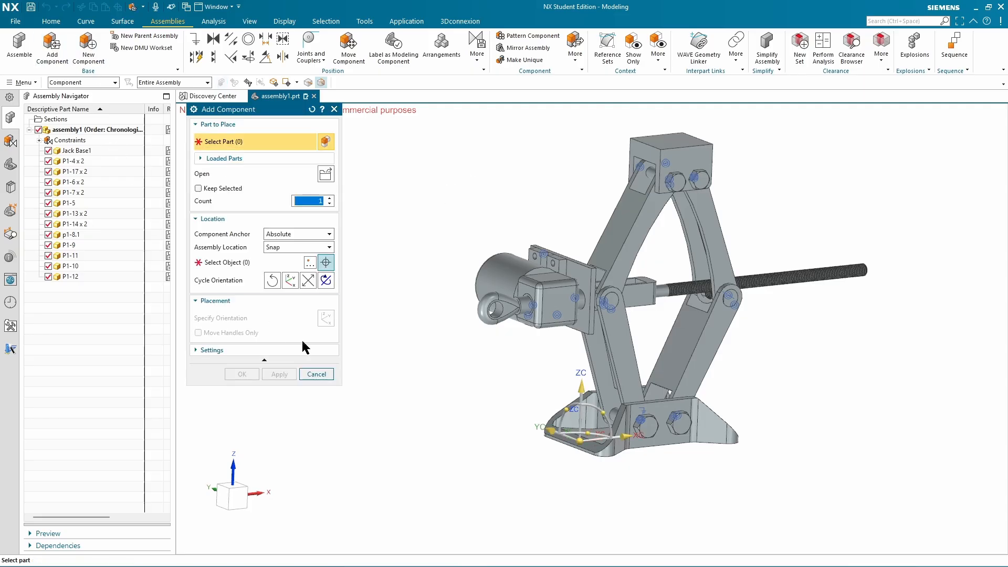
{"action": "left_click", "coordinate": [325, 174]}
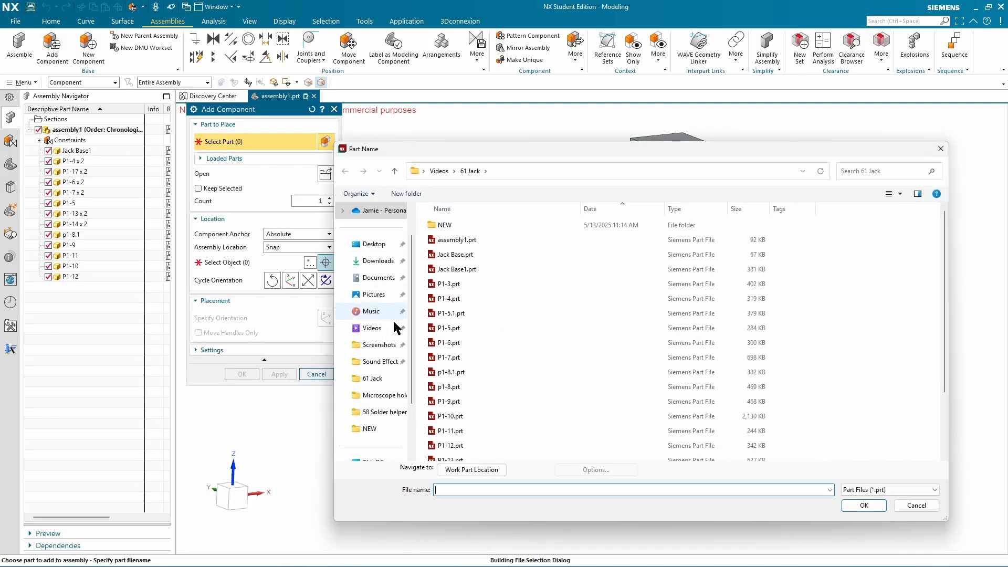
{"action": "scroll", "coordinate": [475, 414], "scroll_direction": "down", "scroll_amount": 2}
{"action": "left_click", "coordinate": [451, 411]}
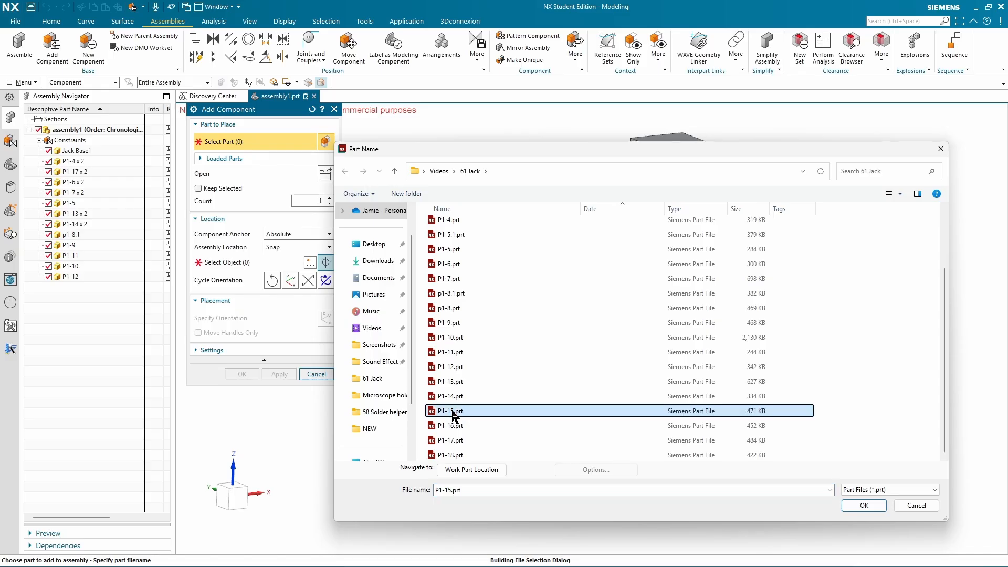
{"action": "left_click", "coordinate": [918, 194]}
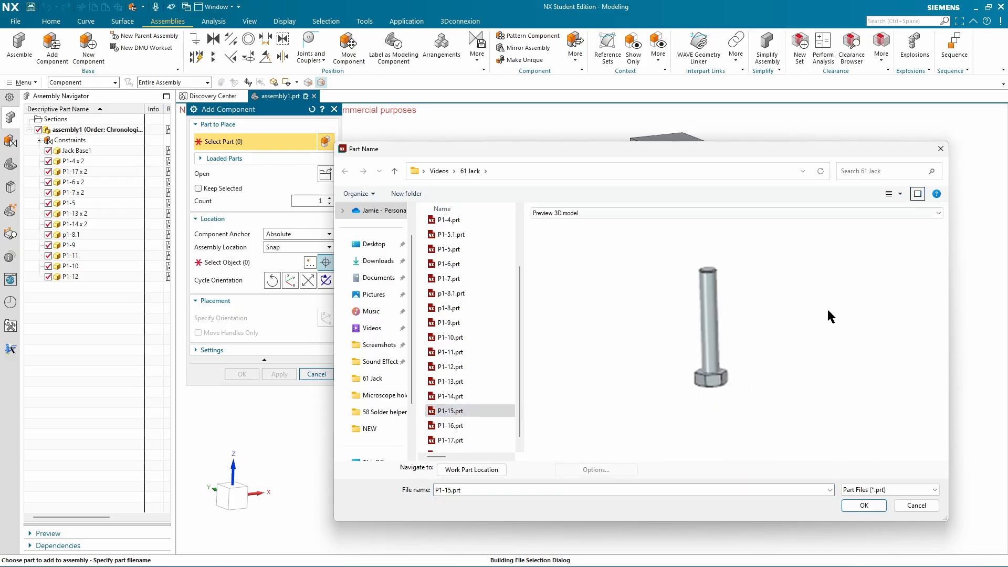
{"action": "left_click", "coordinate": [863, 505]}
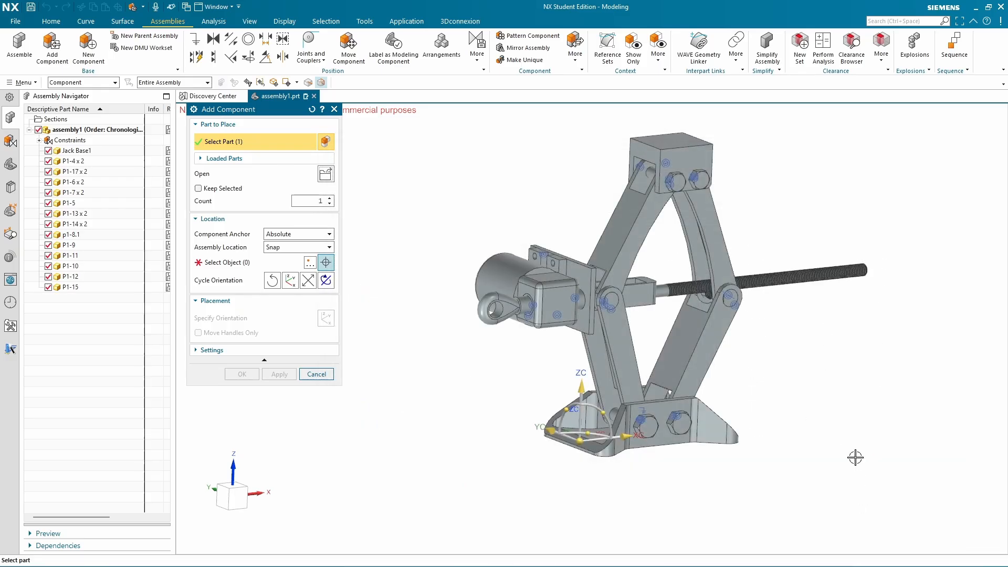
{"action": "scroll", "coordinate": [480, 286], "scroll_direction": "up", "scroll_amount": 5}
{"action": "middle_click_drag", "start_coordinate": [409, 239], "coordinate": [364, 268], "text": "shift"}
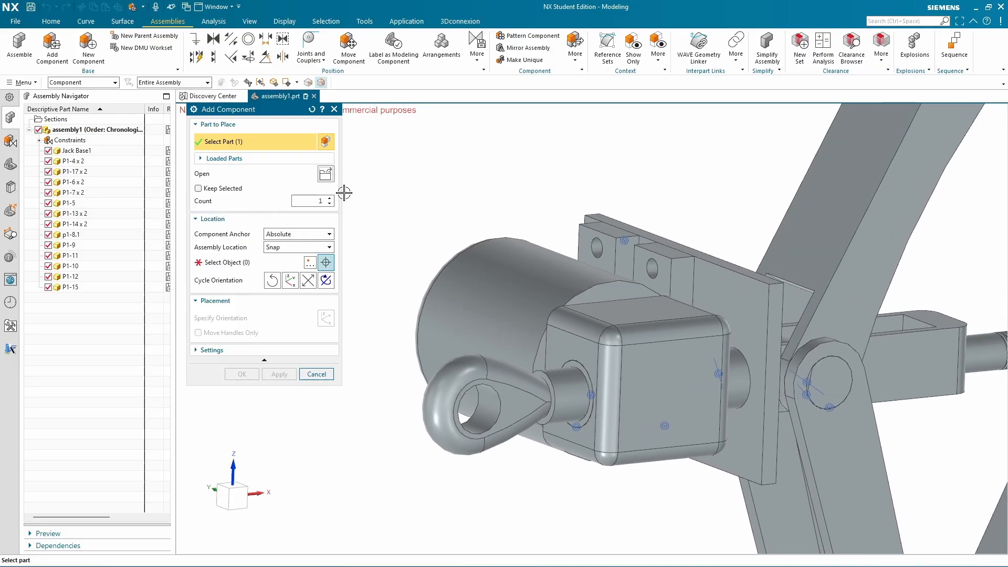
{"action": "left_click", "coordinate": [231, 264]}
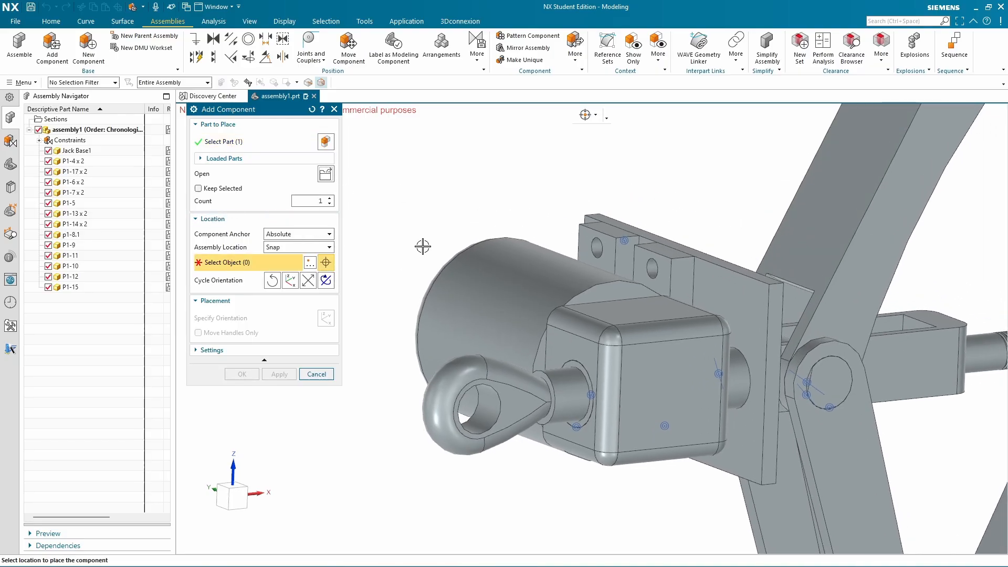
{"action": "left_click", "coordinate": [603, 254]}
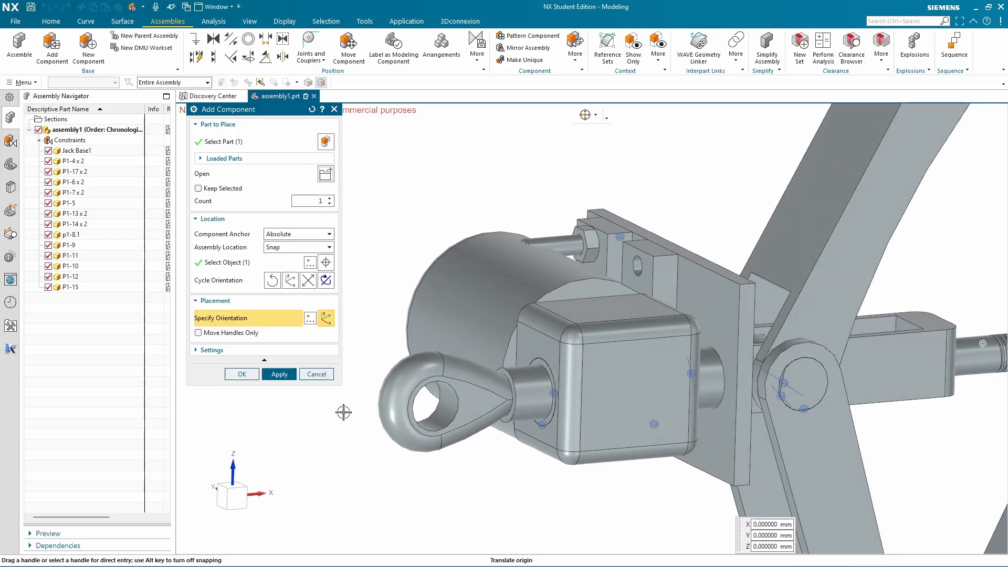
{"action": "left_click", "coordinate": [241, 375]}
Rotate the P1-15 bolt a half turn about its XC axis so the shank points toward the mounting plate
{"action": "scroll", "coordinate": [336, 378], "scroll_direction": "up", "scroll_amount": 3}
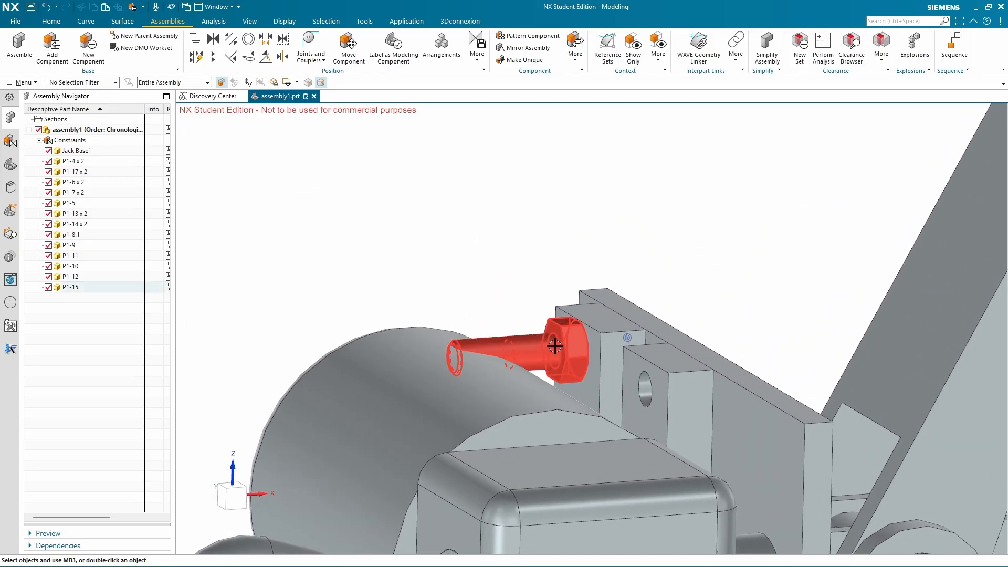
{"action": "left_click", "coordinate": [555, 346]}
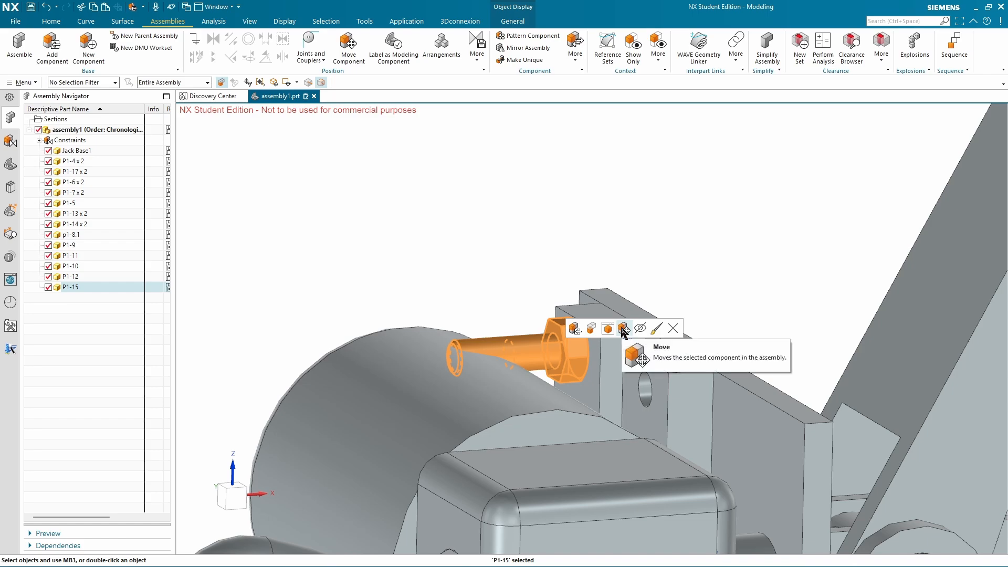
{"action": "left_click", "coordinate": [624, 329]}
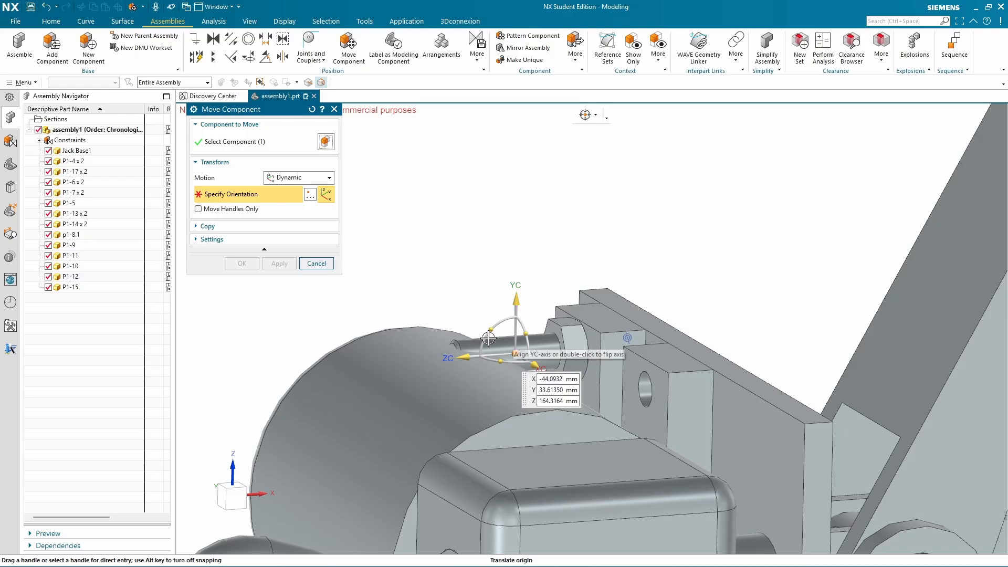
{"action": "left_click_drag", "start_coordinate": [529, 300], "coordinate": [583, 398]}
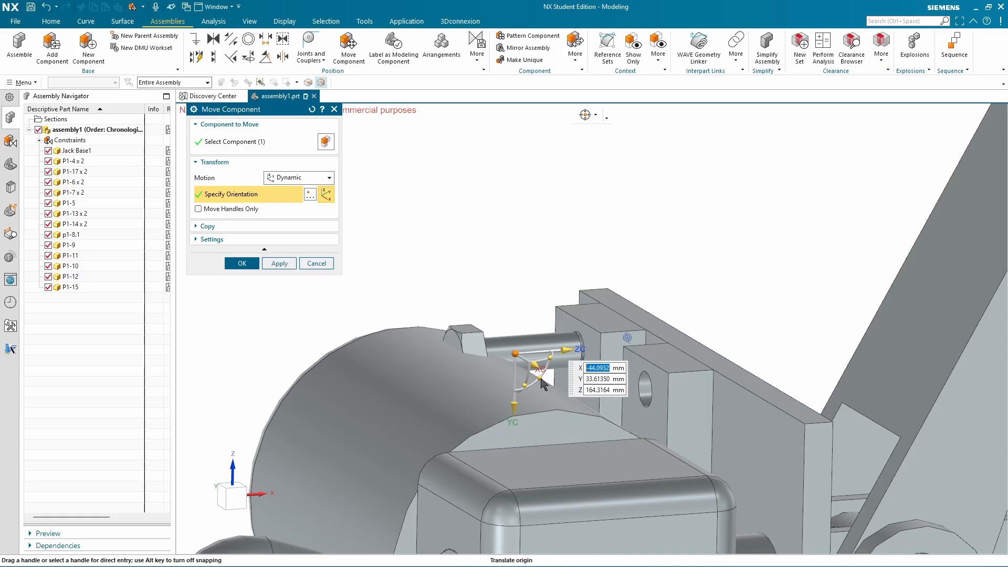
{"action": "left_click", "coordinate": [241, 263]}
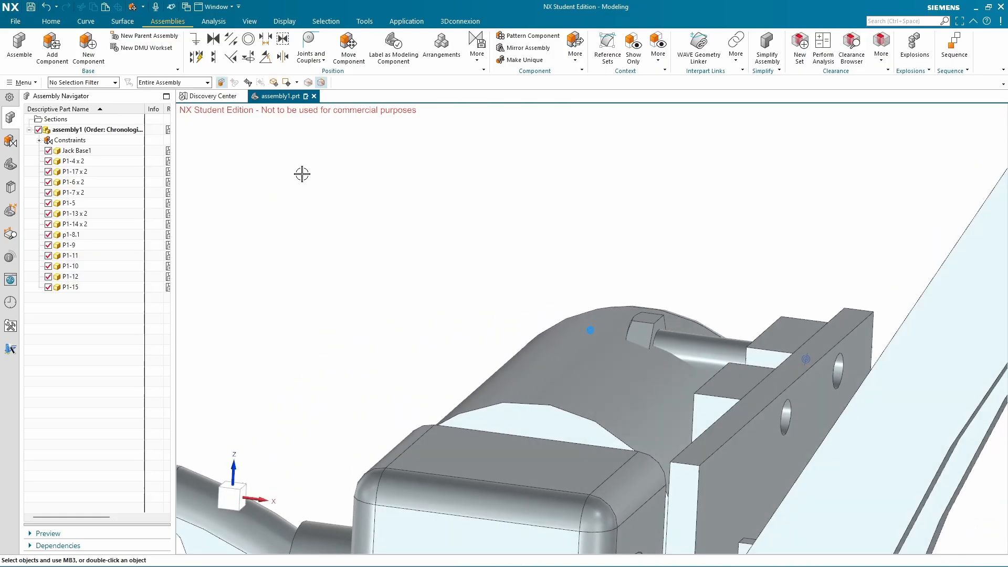
Make the circular edge under the P1-15 bolt head concentric with the hole edge on the motor lug
{"action": "left_click", "coordinate": [249, 45]}
{"action": "scroll", "coordinate": [729, 294], "scroll_direction": "up", "scroll_amount": 3}
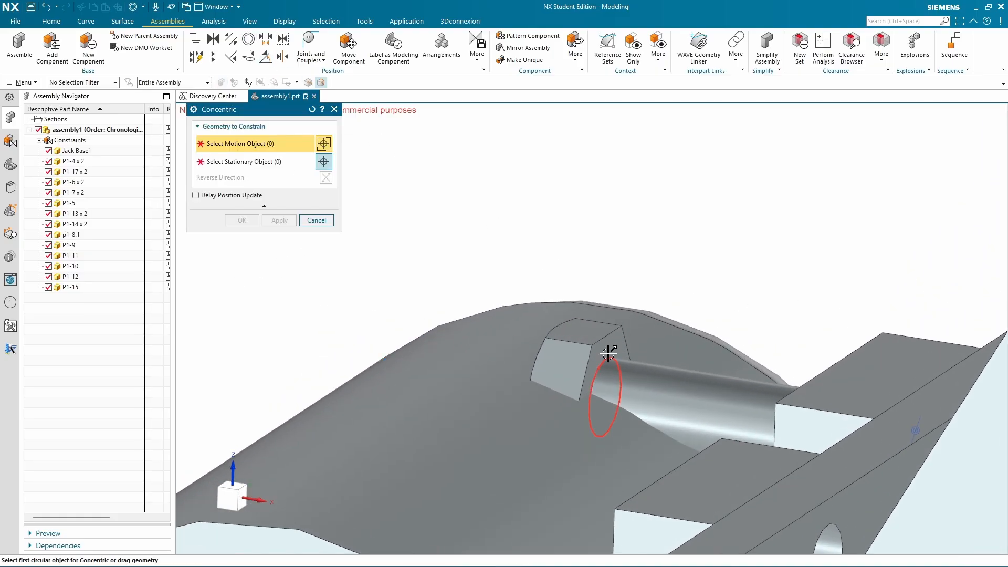
{"action": "left_click", "coordinate": [609, 352]}
{"action": "middle_click_drag", "start_coordinate": [595, 322], "coordinate": [650, 358]}
{"action": "scroll", "coordinate": [650, 359], "scroll_direction": "up", "scroll_amount": 1}
{"action": "middle_click_drag", "start_coordinate": [625, 310], "coordinate": [656, 336]}
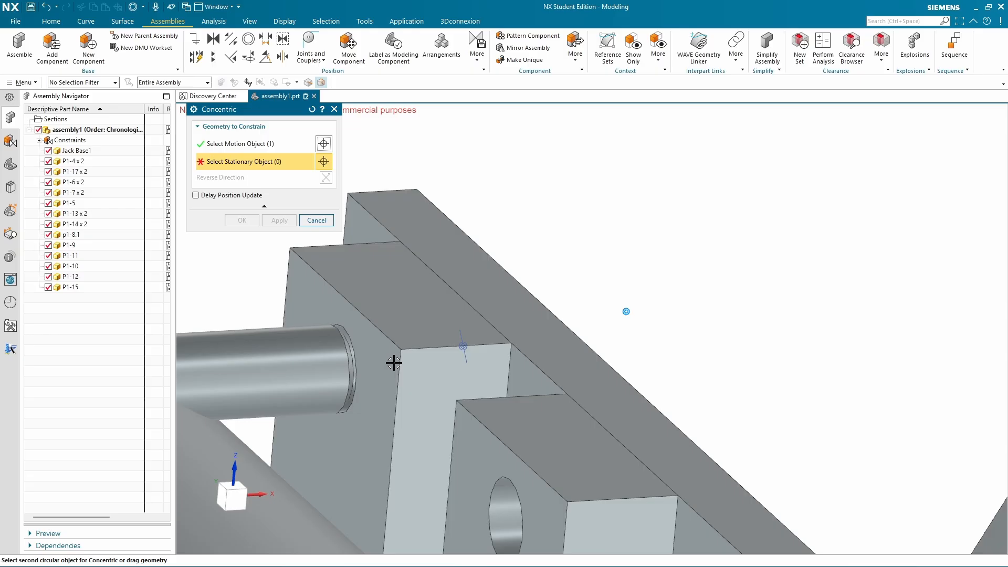
{"action": "left_click", "coordinate": [351, 344]}
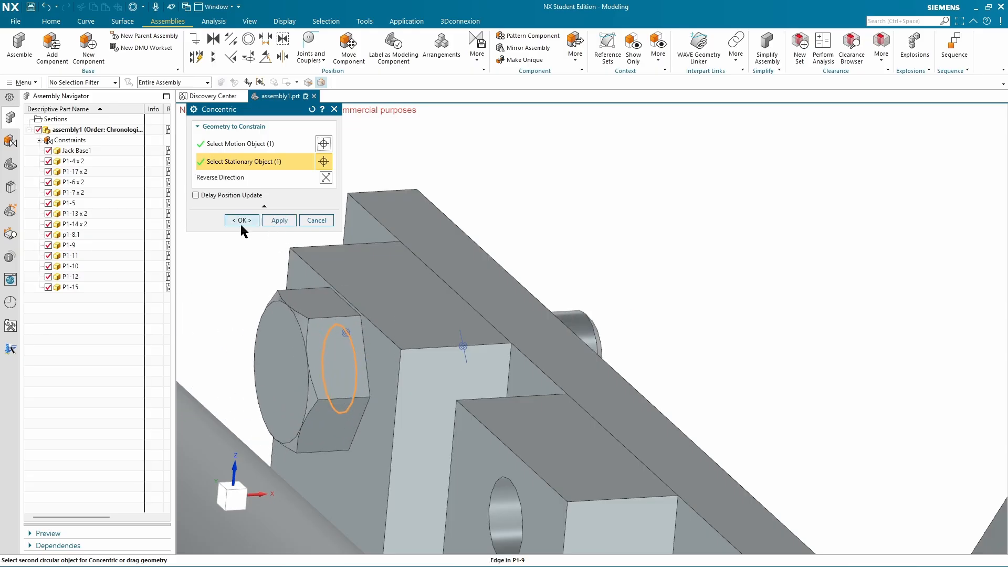
{"action": "left_click", "coordinate": [242, 221]}
{"action": "scroll", "coordinate": [525, 189], "scroll_direction": "down", "scroll_amount": 4}
{"action": "middle_click_drag", "start_coordinate": [525, 189], "coordinate": [666, 194]}
{"action": "left_click", "coordinate": [665, 194]}
{"action": "scroll", "coordinate": [612, 278], "scroll_direction": "down", "scroll_amount": 1}
{"action": "scroll", "coordinate": [582, 247], "scroll_direction": "up", "scroll_amount": 1}
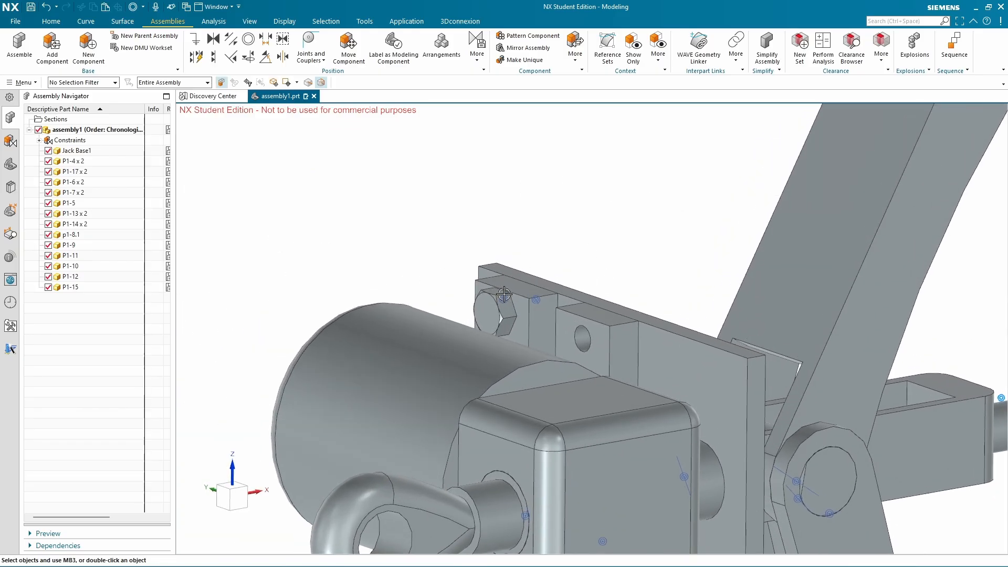
{"action": "middle_click_drag", "start_coordinate": [600, 223], "coordinate": [589, 237]}
{"action": "scroll", "coordinate": [589, 309], "scroll_direction": "down", "scroll_amount": 1}
{"action": "middle_click_drag", "start_coordinate": [589, 308], "coordinate": [445, 285]}
{"action": "scroll", "coordinate": [446, 269], "scroll_direction": "up", "scroll_amount": 2}
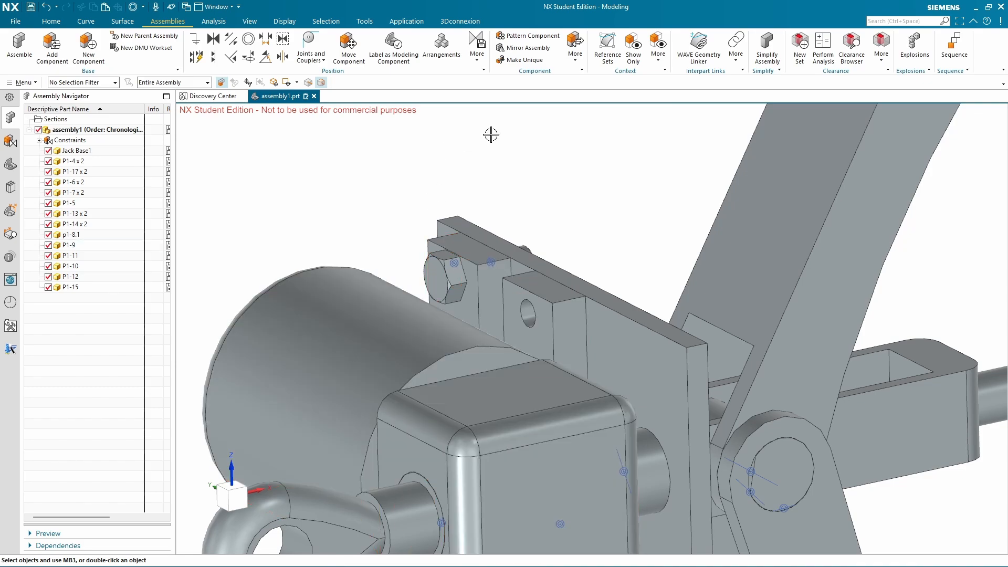
Copy the P1-15 bolt with a point-to-point move from its hole centre in the P1-8.1 plate to the neighbouring upper hole centre
{"action": "left_click", "coordinate": [348, 46]}
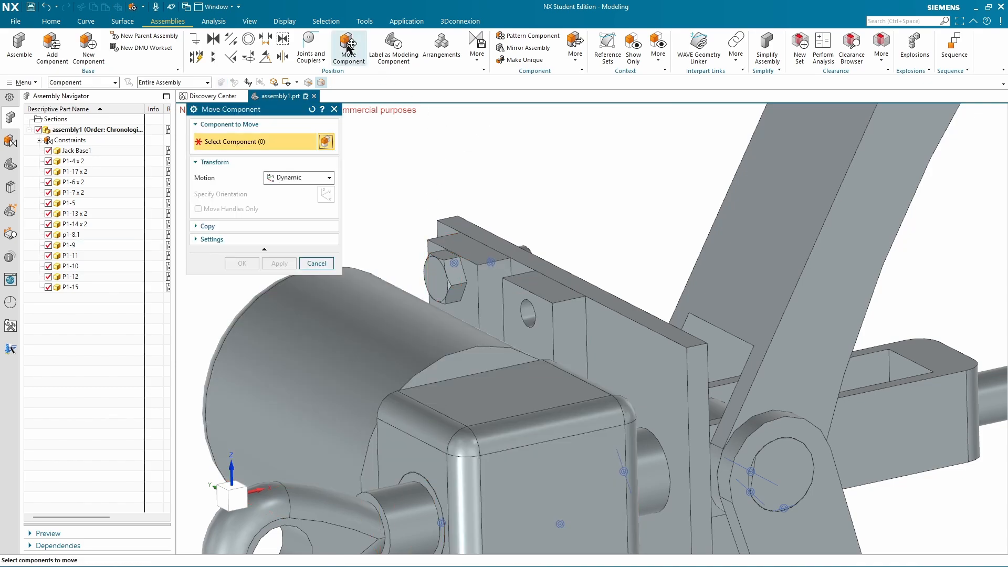
{"action": "left_click", "coordinate": [451, 278]}
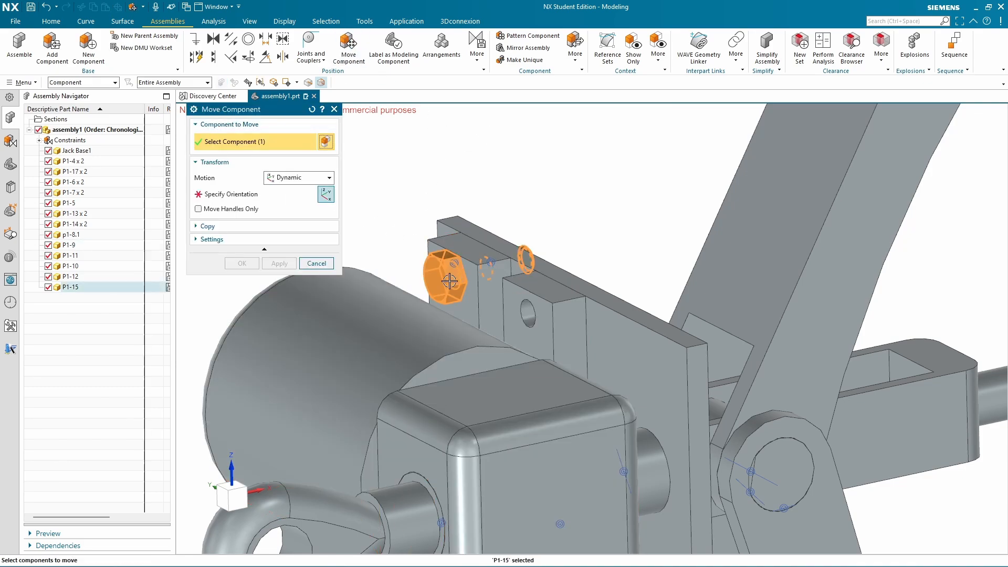
{"action": "left_click", "coordinate": [196, 229]}
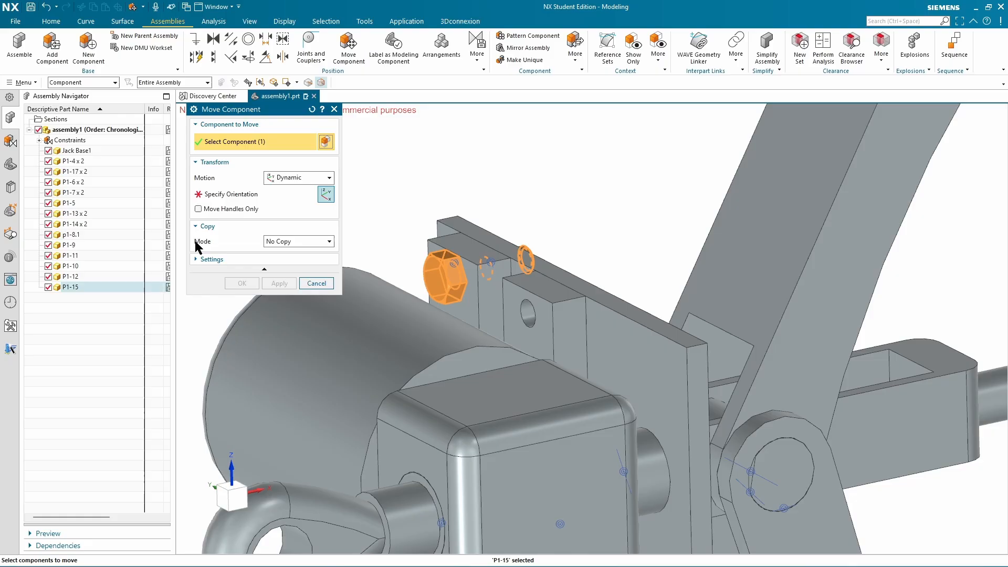
{"action": "left_click", "coordinate": [288, 242]}
{"action": "left_click", "coordinate": [284, 262]}
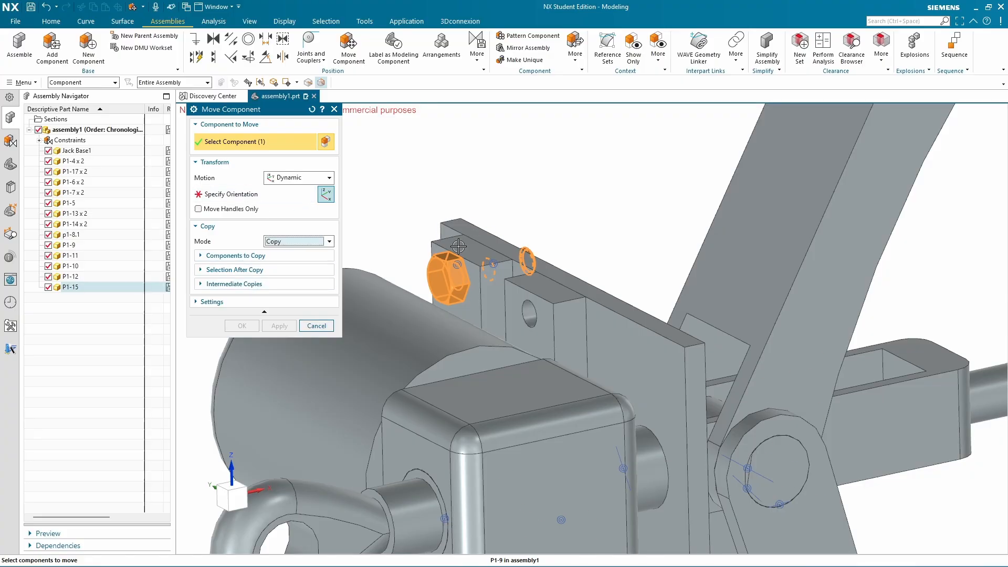
{"action": "scroll", "coordinate": [458, 245], "scroll_direction": "up", "scroll_amount": 3}
{"action": "left_click", "coordinate": [286, 180]}
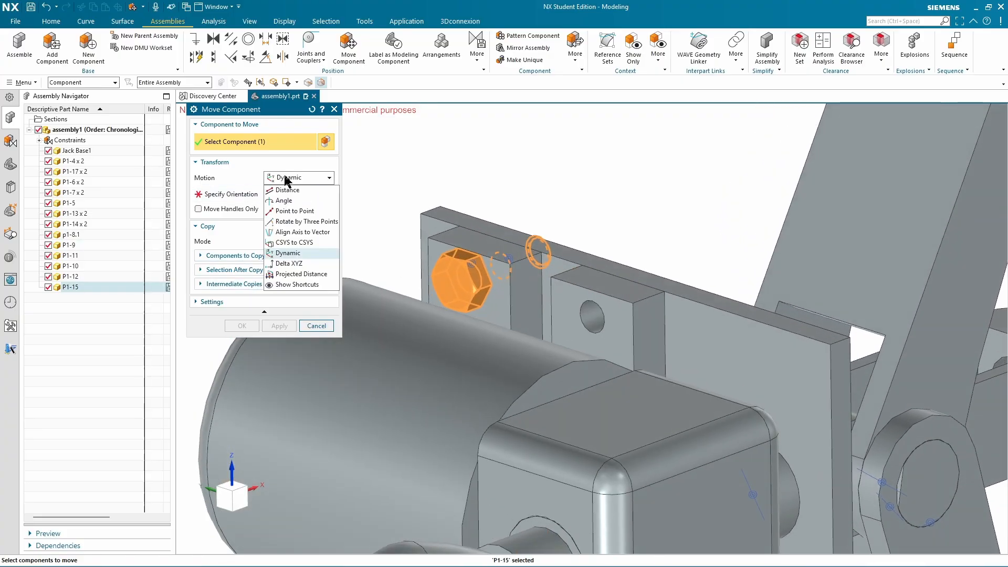
{"action": "left_click", "coordinate": [284, 211]}
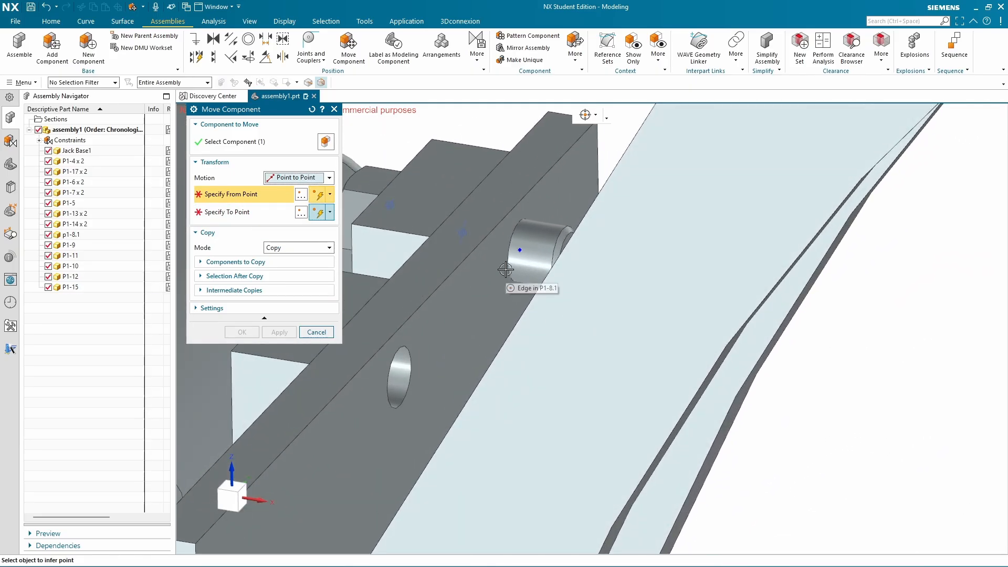
{"action": "left_click", "coordinate": [507, 270]}
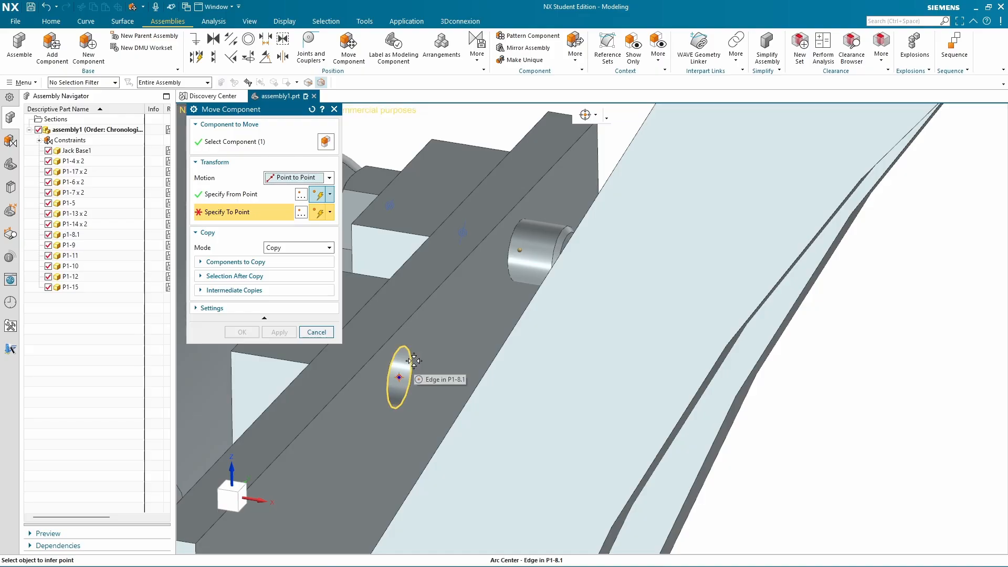
{"action": "left_click", "coordinate": [411, 377]}
{"action": "left_click", "coordinate": [252, 331]}
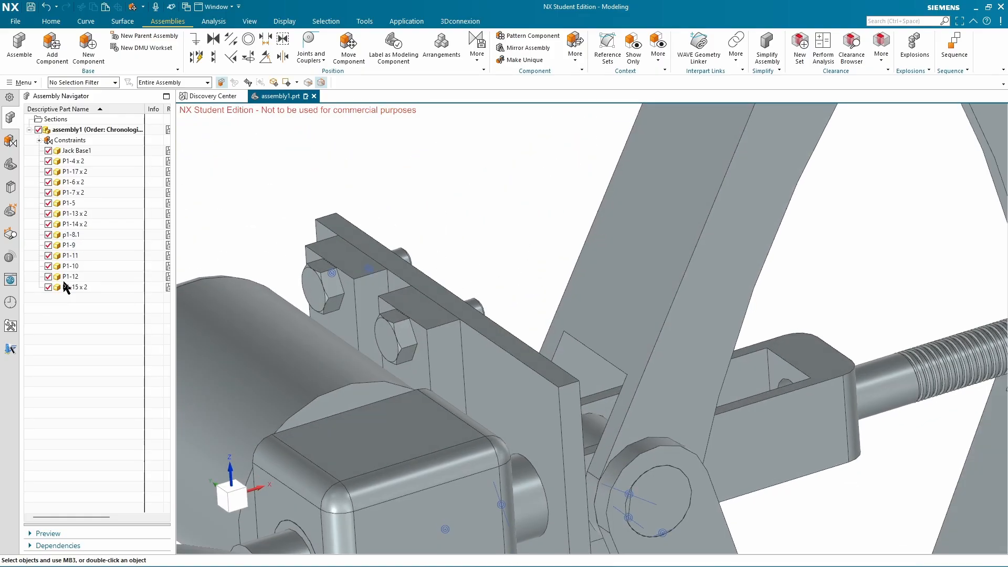
{"action": "left_click", "coordinate": [460, 215]}
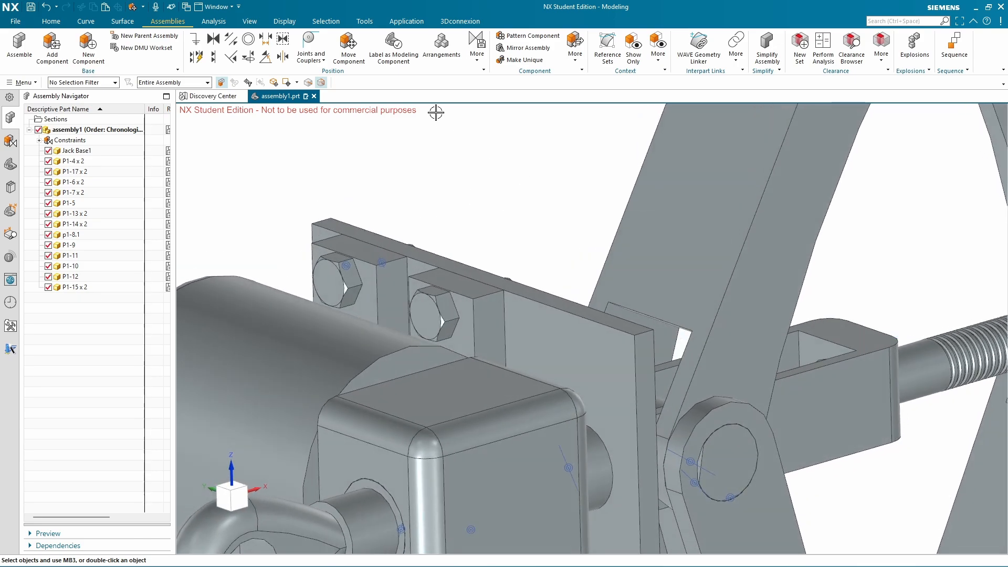
Copy both upper P1-15 bolts with a point-to-point move from an upper hole centre in the P1-8.1 plate to the lower hole centre beneath it
{"action": "left_click", "coordinate": [347, 44]}
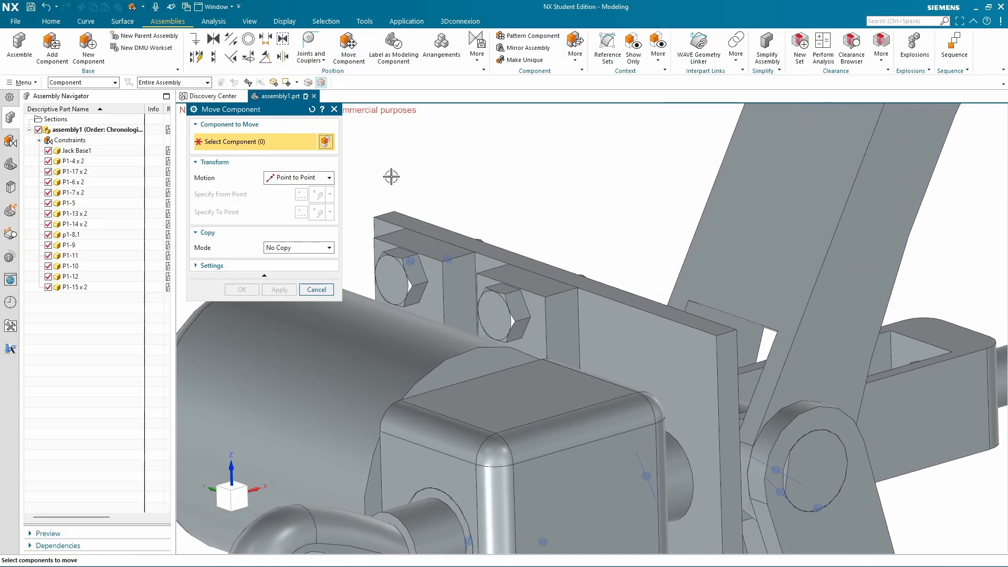
{"action": "left_click", "coordinate": [402, 277]}
{"action": "left_click", "coordinate": [502, 320]}
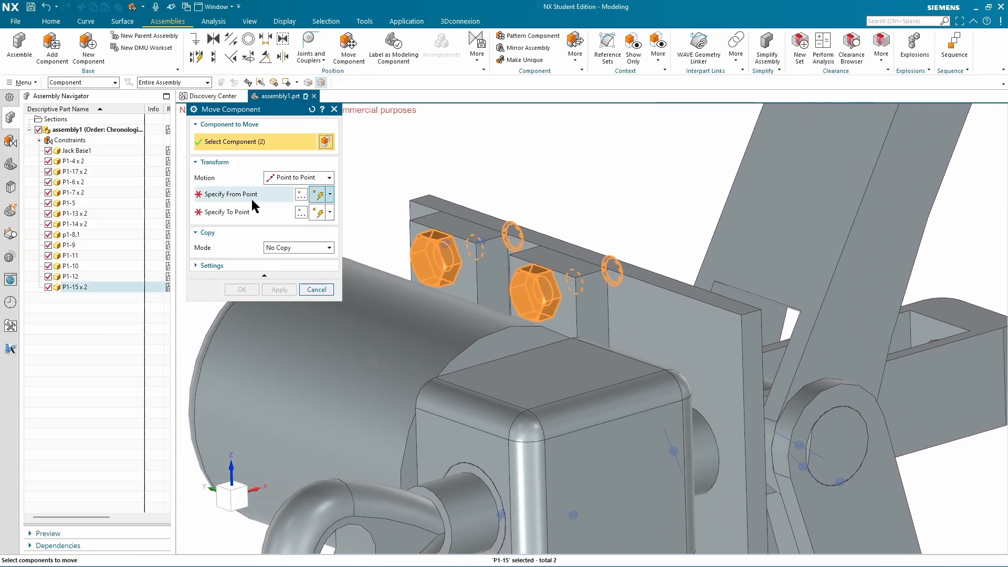
{"action": "left_click", "coordinate": [250, 195]}
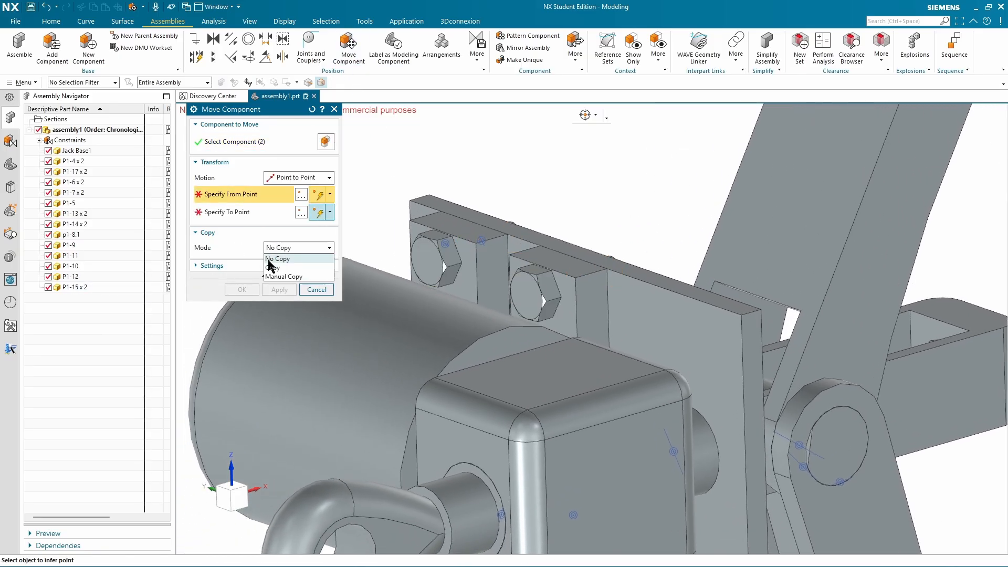
{"action": "left_click", "coordinate": [273, 268]}
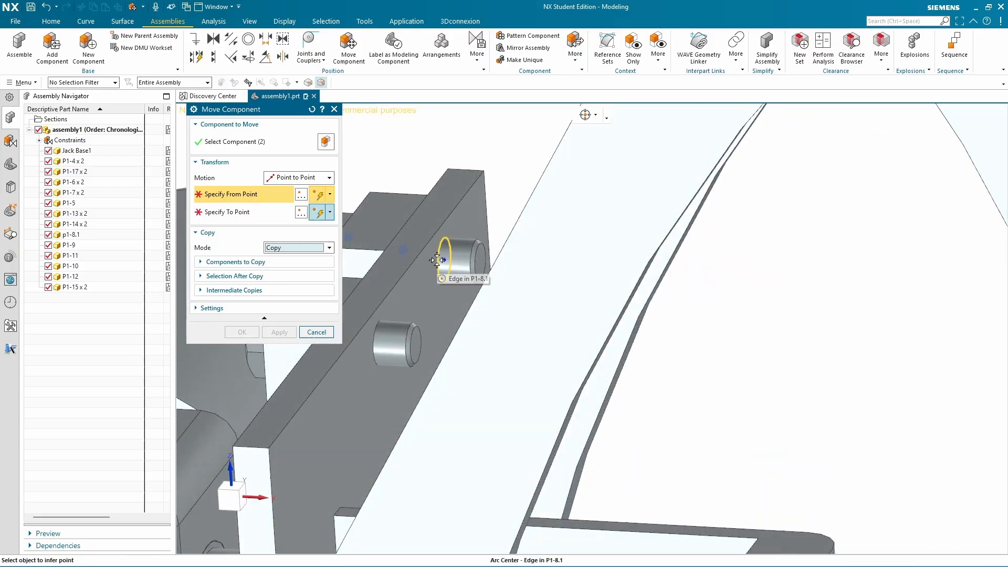
{"action": "left_click", "coordinate": [437, 259]}
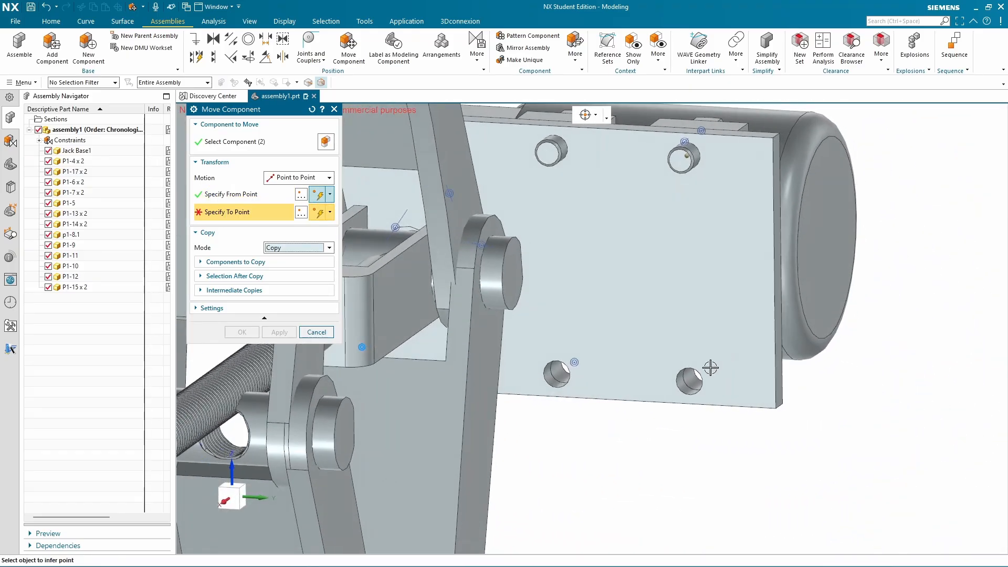
{"action": "left_click", "coordinate": [701, 374]}
{"action": "left_click", "coordinate": [255, 331]}
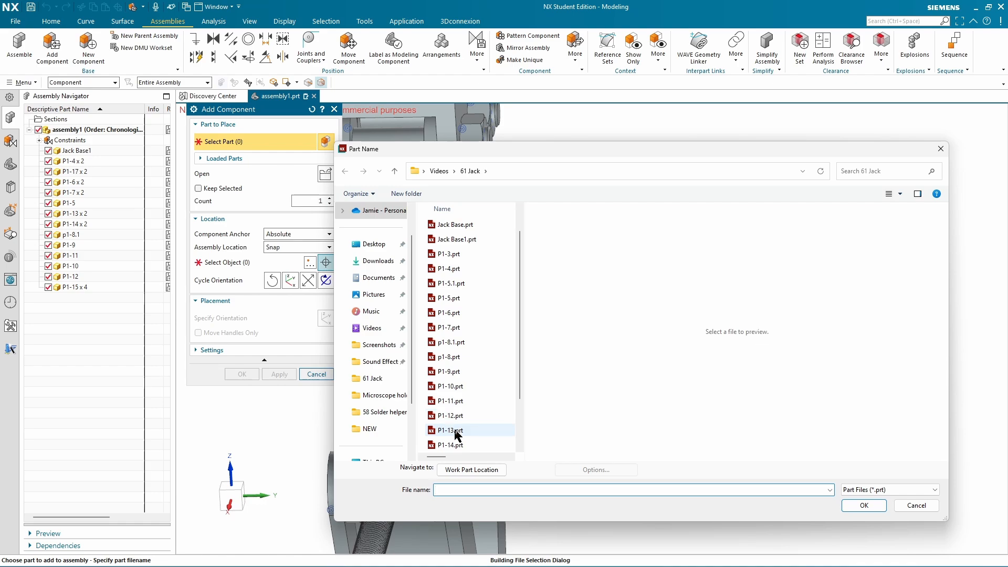
Add P1-16.prt as a single component and place it on the upper motor bolt nearest the mounting plate's outer edge
{"action": "scroll", "coordinate": [455, 434], "scroll_direction": "down", "scroll_amount": 2}
{"action": "left_click", "coordinate": [447, 416]}
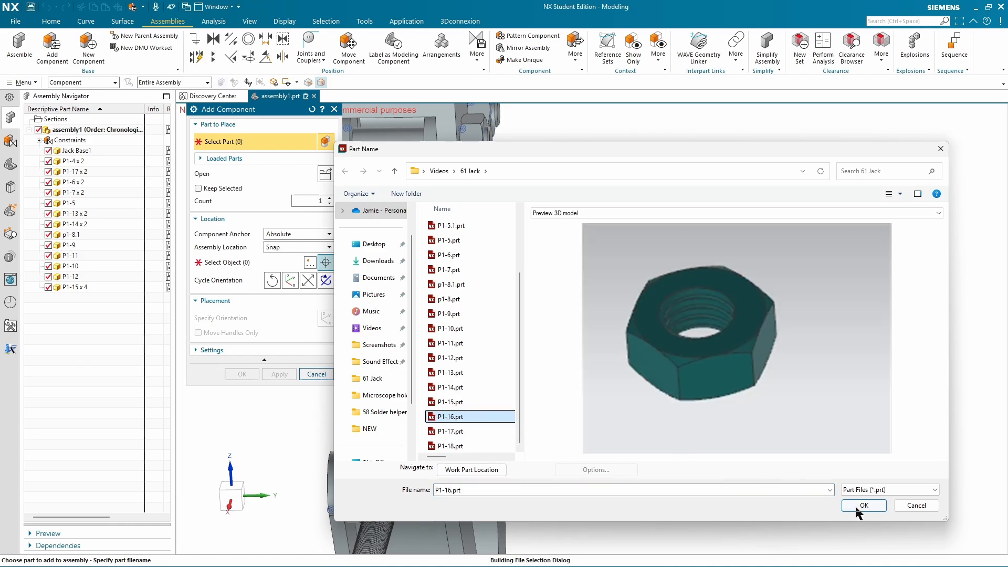
{"action": "left_click", "coordinate": [860, 505]}
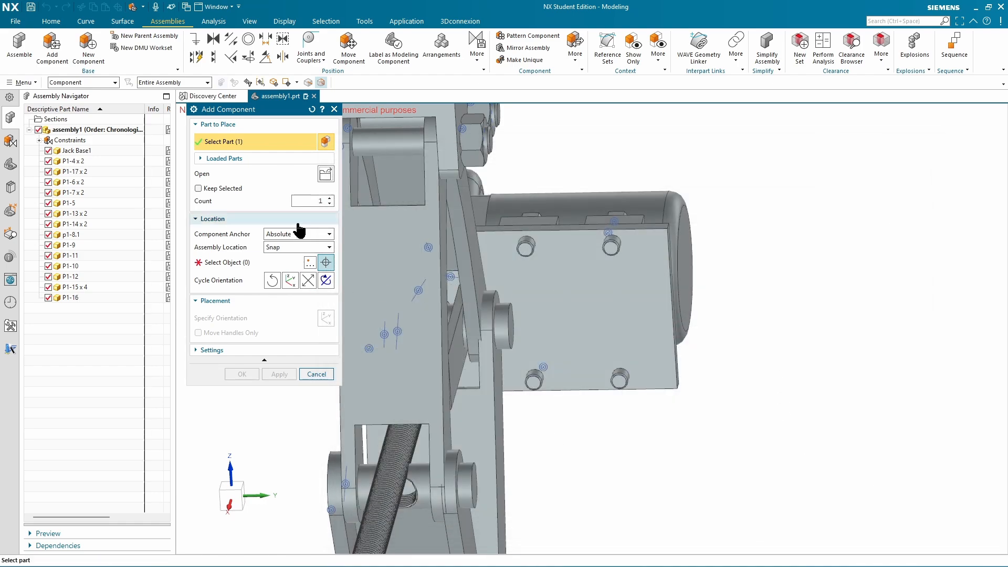
{"action": "middle_click_drag", "start_coordinate": [609, 245], "coordinate": [560, 424]}
{"action": "left_click", "coordinate": [590, 297]}
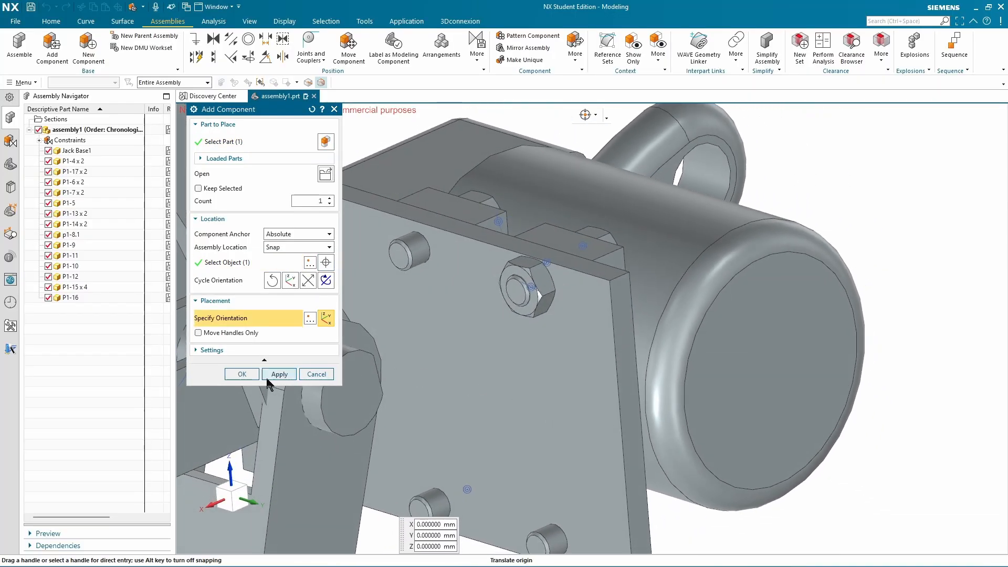
{"action": "left_click", "coordinate": [248, 373]}
Move the P1-16 nut dynamically about 21 mm along its ZC axis, clear of the bolt and mounting plate
{"action": "middle_click_drag", "start_coordinate": [524, 340], "coordinate": [538, 312]}
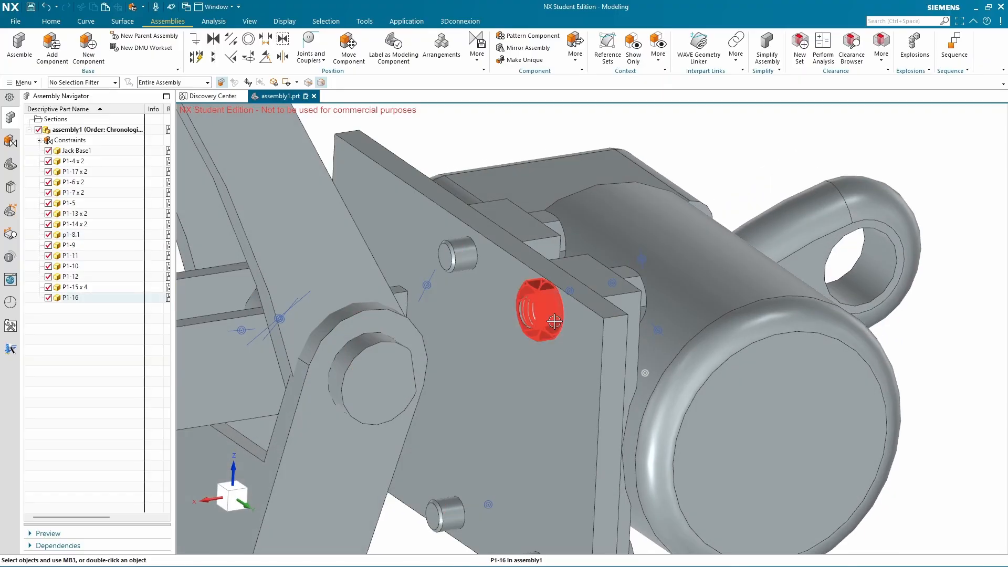
{"action": "left_click", "coordinate": [540, 311]}
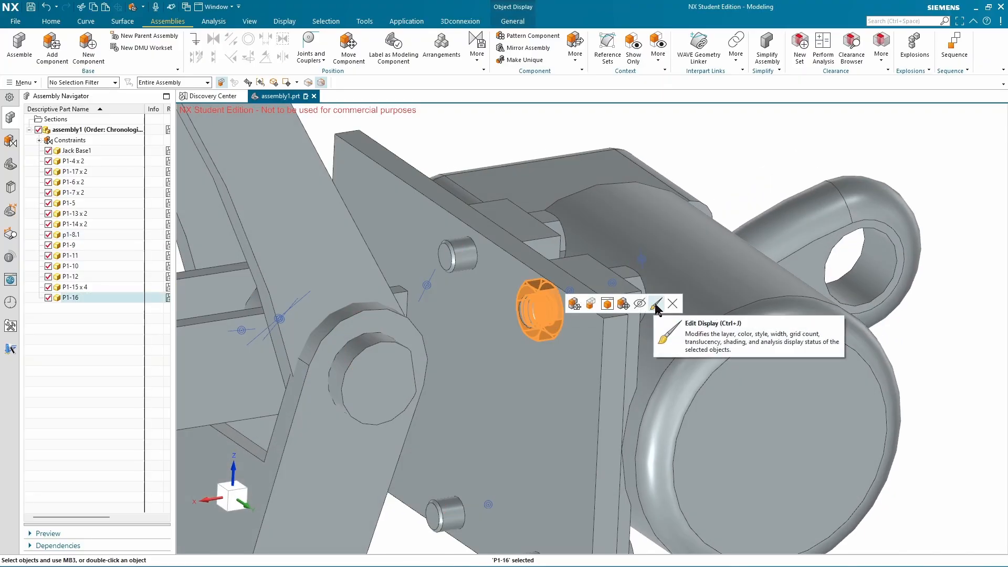
{"action": "left_click", "coordinate": [624, 304]}
{"action": "middle_click_drag", "start_coordinate": [432, 322], "coordinate": [255, 194]}
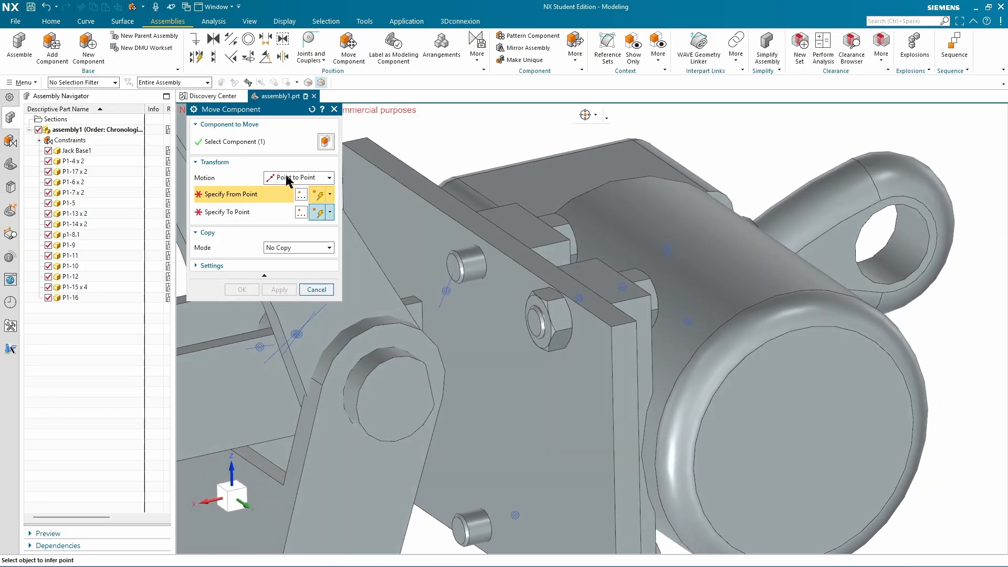
{"action": "left_click", "coordinate": [288, 179]}
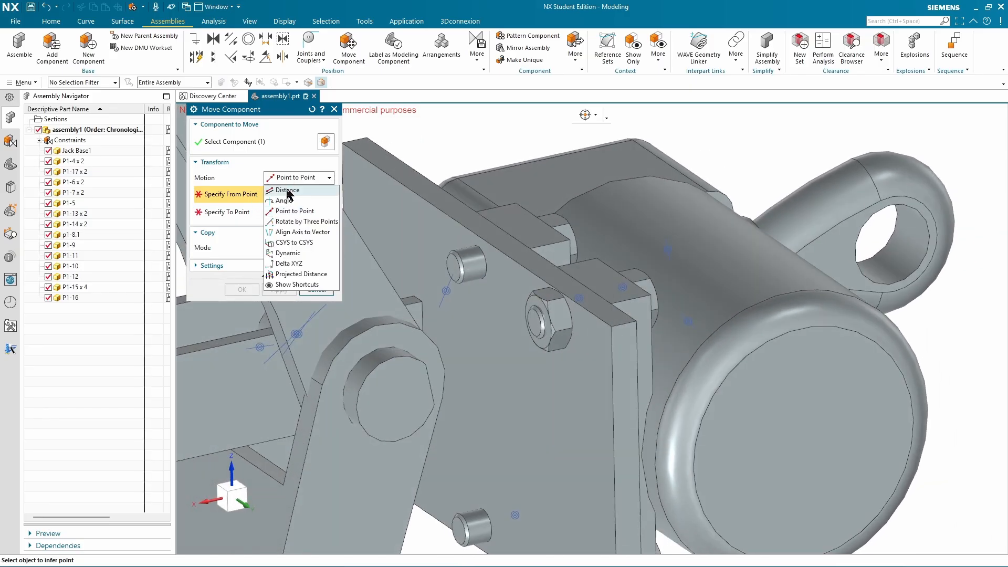
{"action": "left_click", "coordinate": [295, 253]}
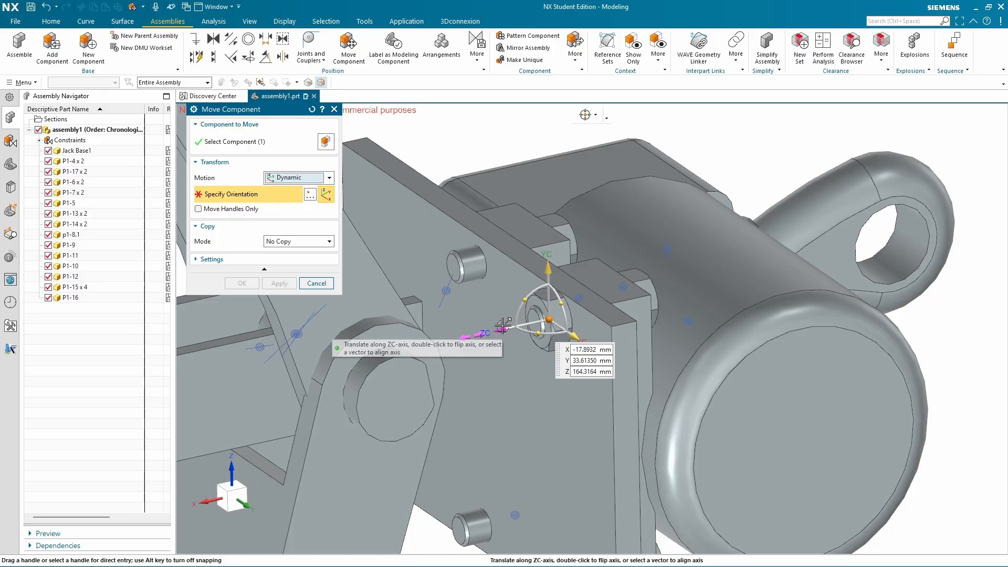
{"action": "left_click", "coordinate": [398, 342]}
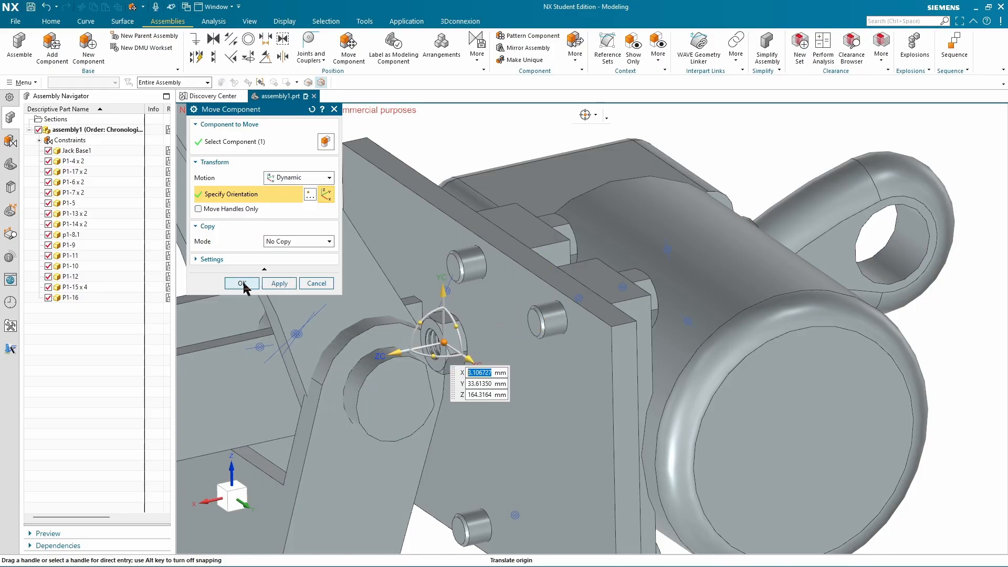
{"action": "left_click", "coordinate": [236, 284]}
Make the circular edge on the P1-16 nut's plate-side face concentric with the plate's hole edge around the outer upper bolt
{"action": "middle_click_drag", "start_coordinate": [475, 315], "coordinate": [382, 338]}
{"action": "scroll", "coordinate": [382, 337], "scroll_direction": "up", "scroll_amount": 2}
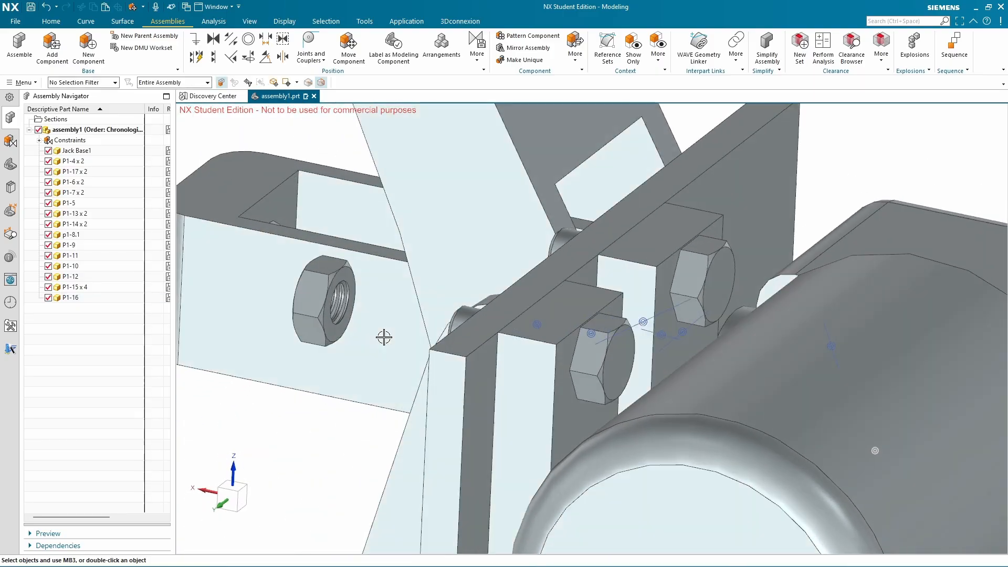
{"action": "scroll", "coordinate": [408, 188], "scroll_direction": "up", "scroll_amount": 5}
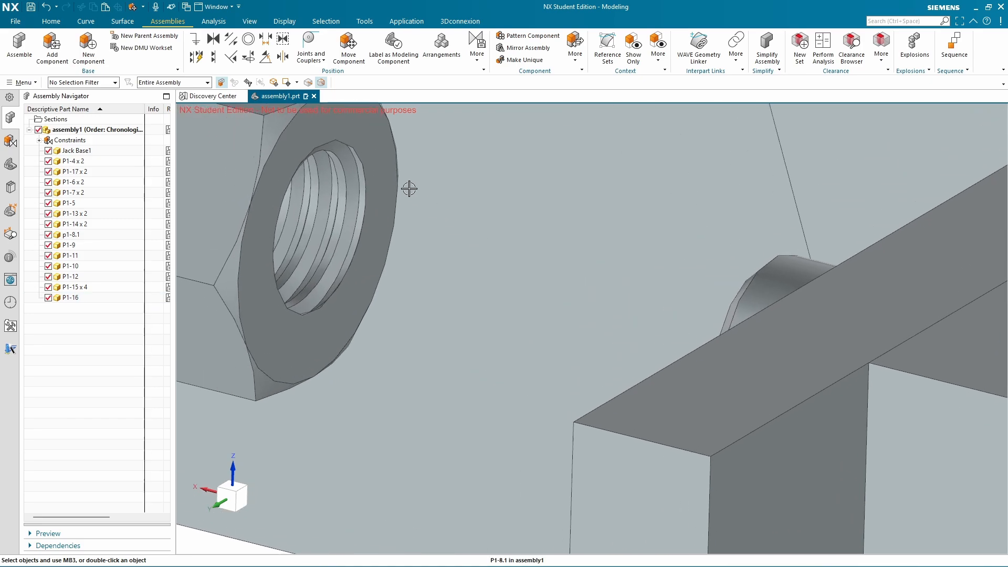
{"action": "scroll", "coordinate": [357, 174], "scroll_direction": "down", "scroll_amount": 3}
{"action": "scroll", "coordinate": [432, 186], "scroll_direction": "up", "scroll_amount": 5}
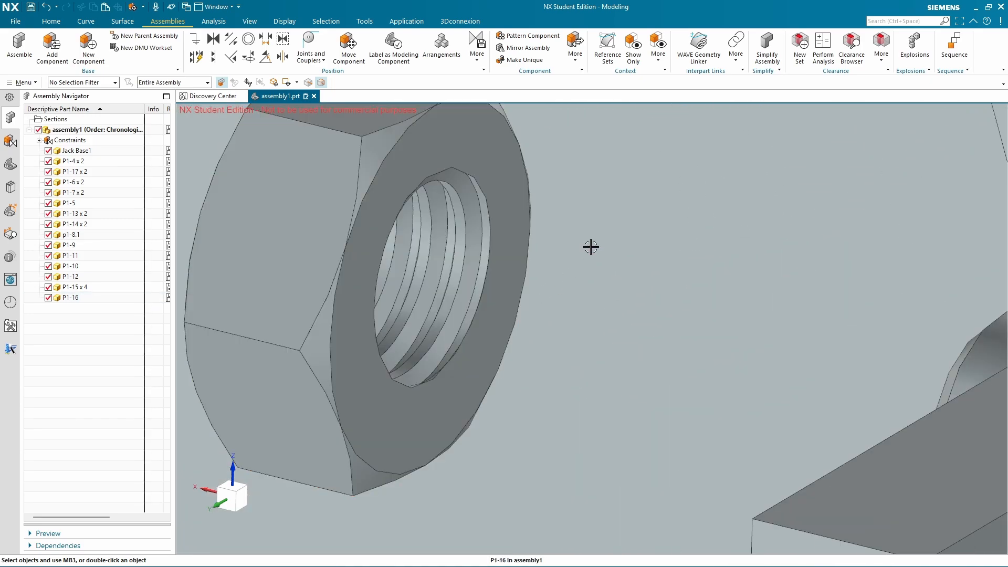
{"action": "scroll", "coordinate": [367, 347], "scroll_direction": "down", "scroll_amount": 4}
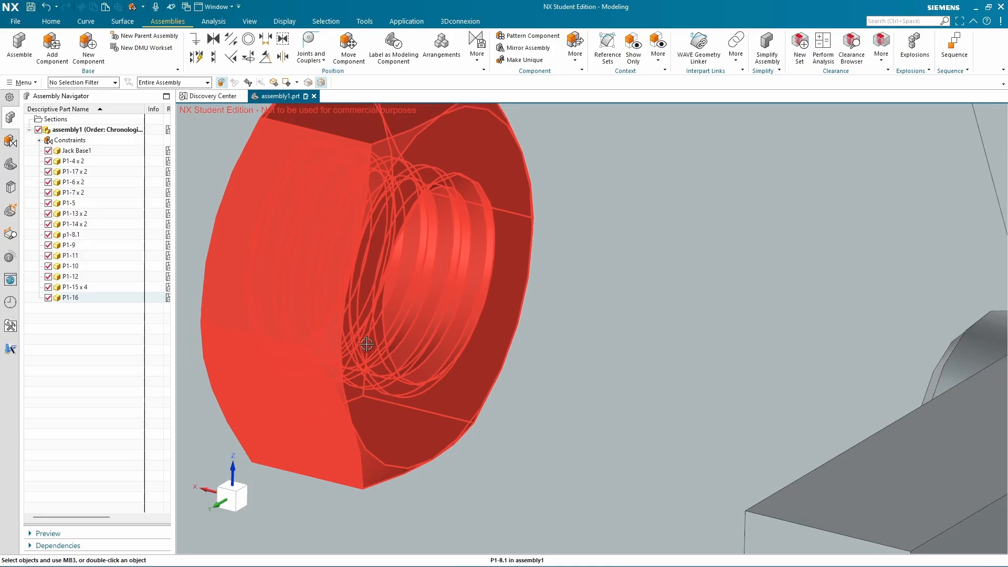
{"action": "middle_click_drag", "start_coordinate": [367, 346], "coordinate": [436, 335]}
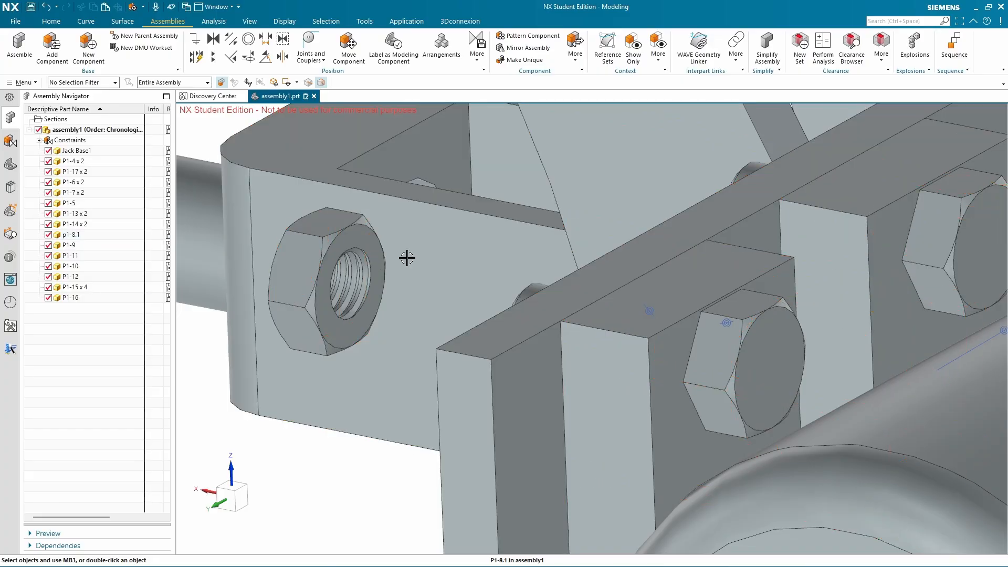
{"action": "left_click", "coordinate": [249, 38]}
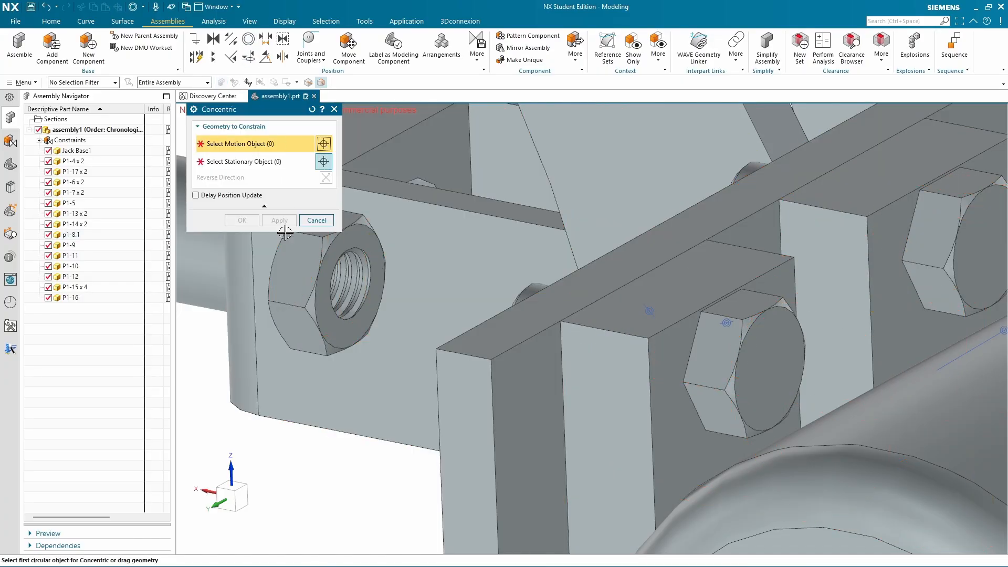
{"action": "scroll", "coordinate": [342, 288], "scroll_direction": "up", "scroll_amount": 1}
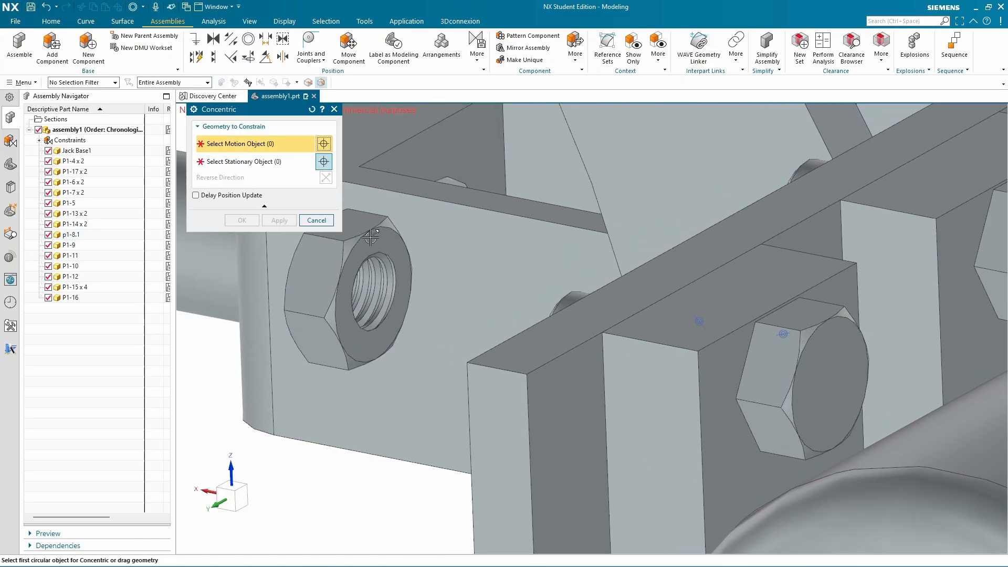
{"action": "left_click", "coordinate": [365, 237]}
{"action": "middle_click_drag", "start_coordinate": [432, 314], "coordinate": [608, 290]}
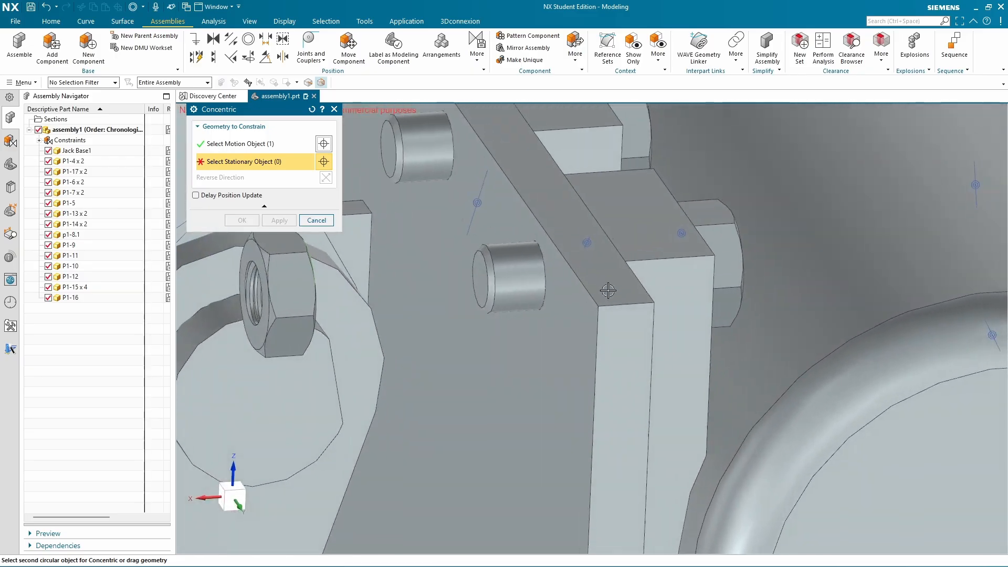
{"action": "left_click", "coordinate": [543, 269]}
{"action": "left_click", "coordinate": [247, 221]}
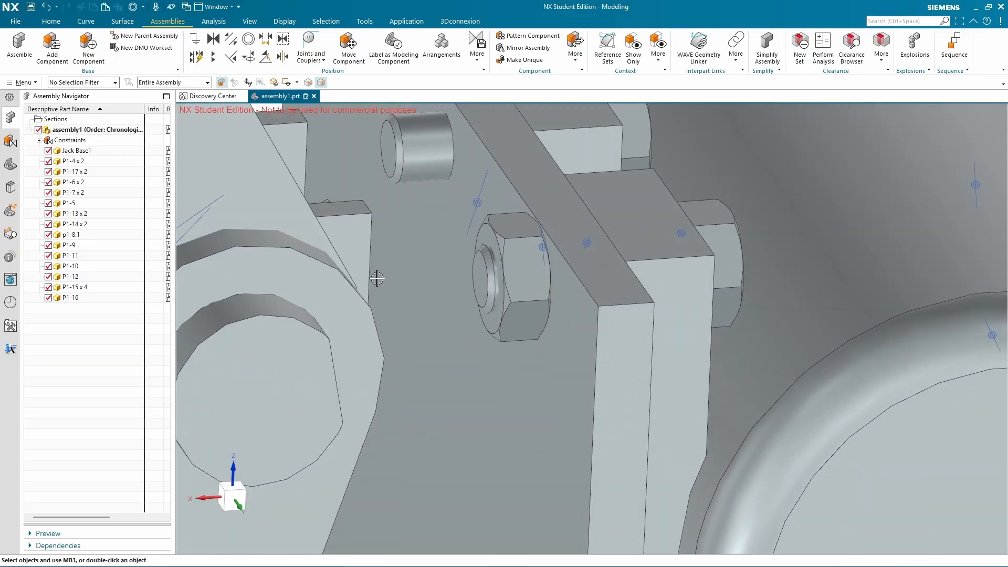
Copy the P1-16 nut with a point-to-point move from the centre of its bolt to the centre of the neighbouring upper bolt
{"action": "scroll", "coordinate": [462, 310], "scroll_direction": "down", "scroll_amount": 3}
{"action": "middle_click_drag", "start_coordinate": [462, 309], "coordinate": [618, 293]}
{"action": "middle_click_drag", "start_coordinate": [644, 359], "coordinate": [653, 373]}
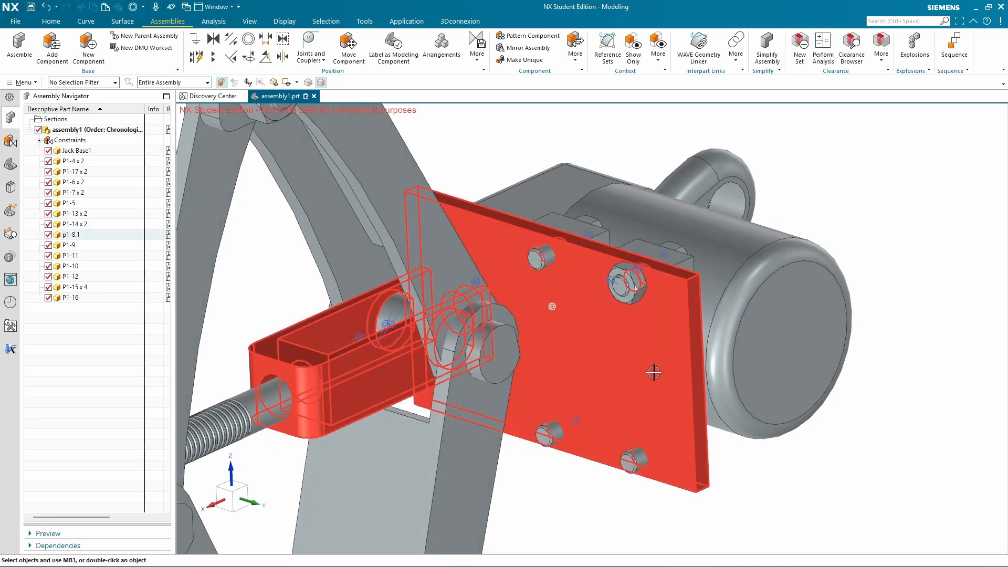
{"action": "middle_click_drag", "start_coordinate": [685, 300], "coordinate": [511, 261]}
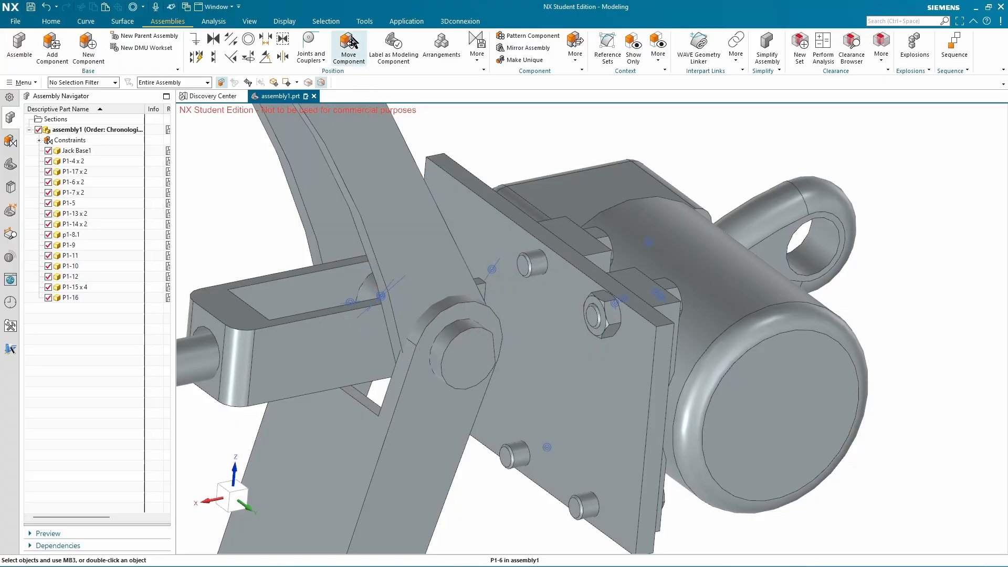
{"action": "left_click", "coordinate": [602, 315]}
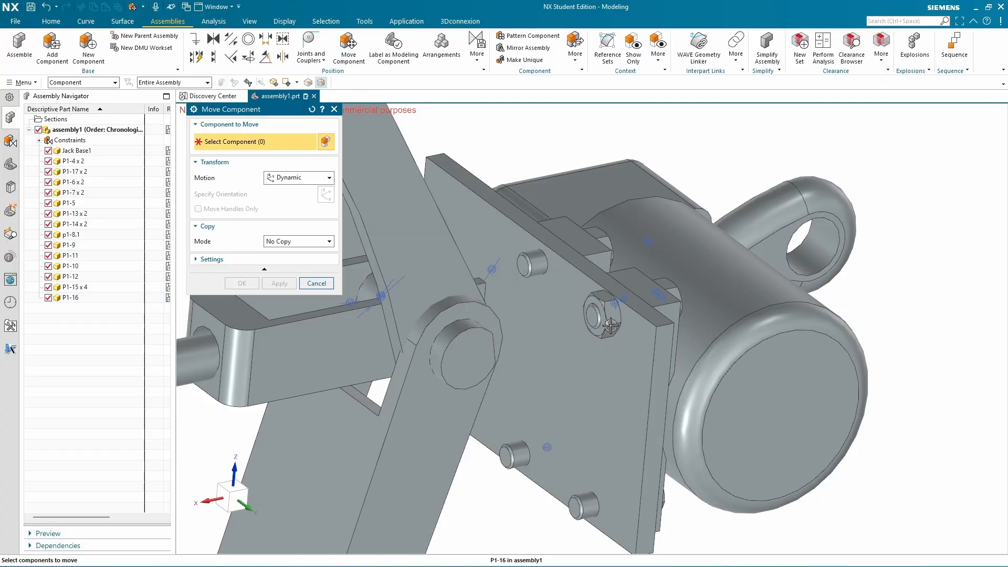
{"action": "left_click", "coordinate": [278, 241]}
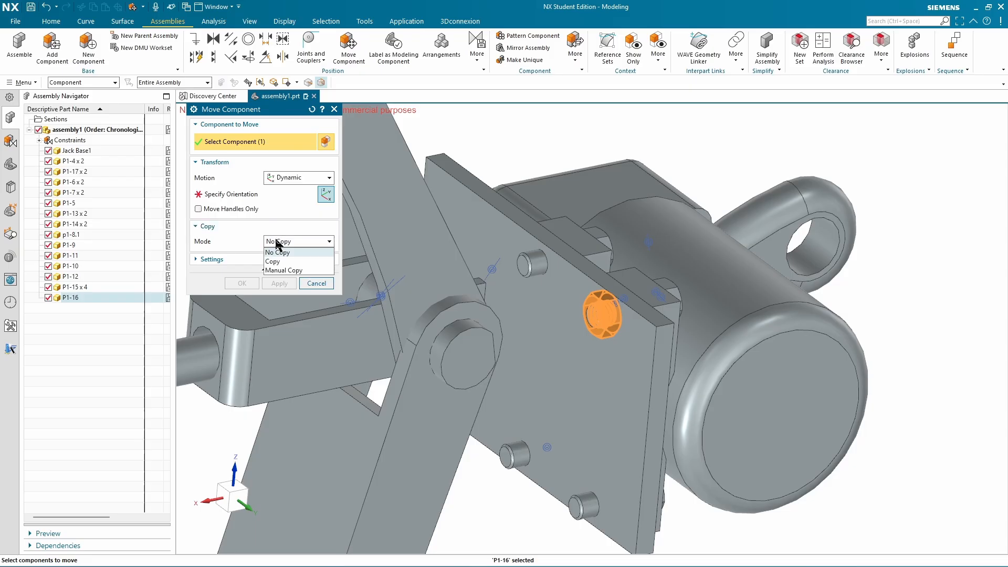
{"action": "left_click", "coordinate": [272, 261]}
{"action": "left_click", "coordinate": [285, 179]}
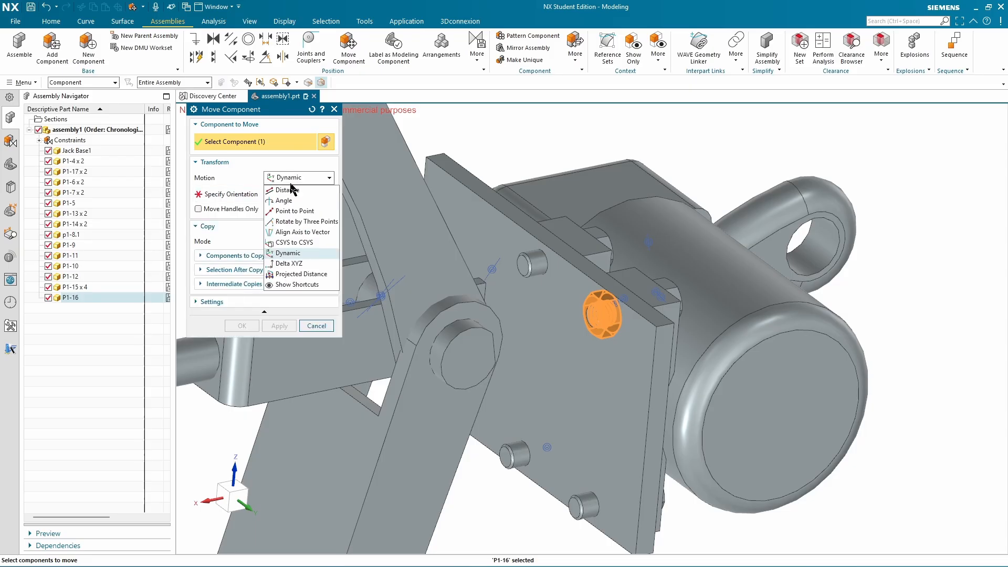
{"action": "left_click", "coordinate": [291, 214]}
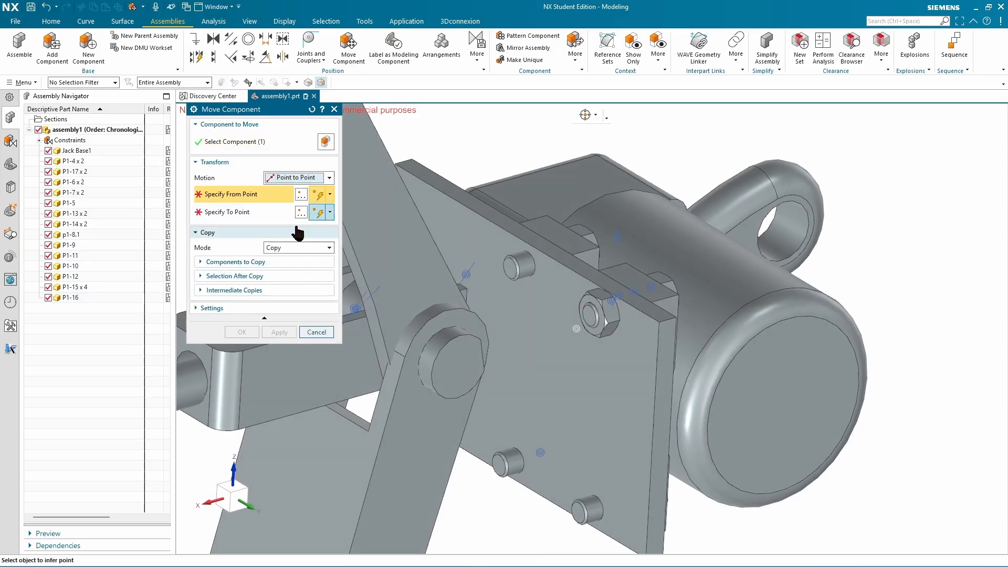
{"action": "scroll", "coordinate": [614, 335], "scroll_direction": "up", "scroll_amount": 2}
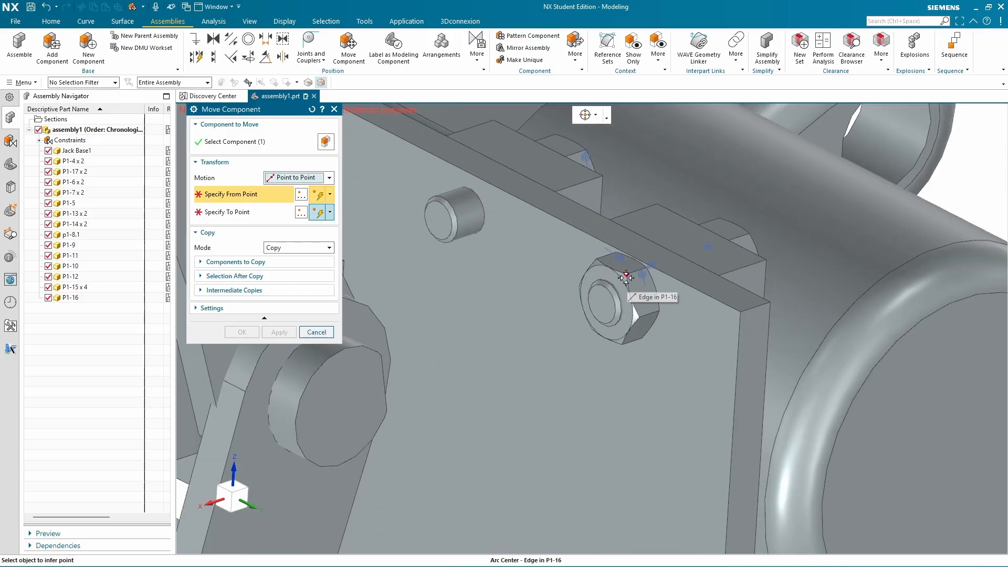
{"action": "left_click", "coordinate": [610, 289]}
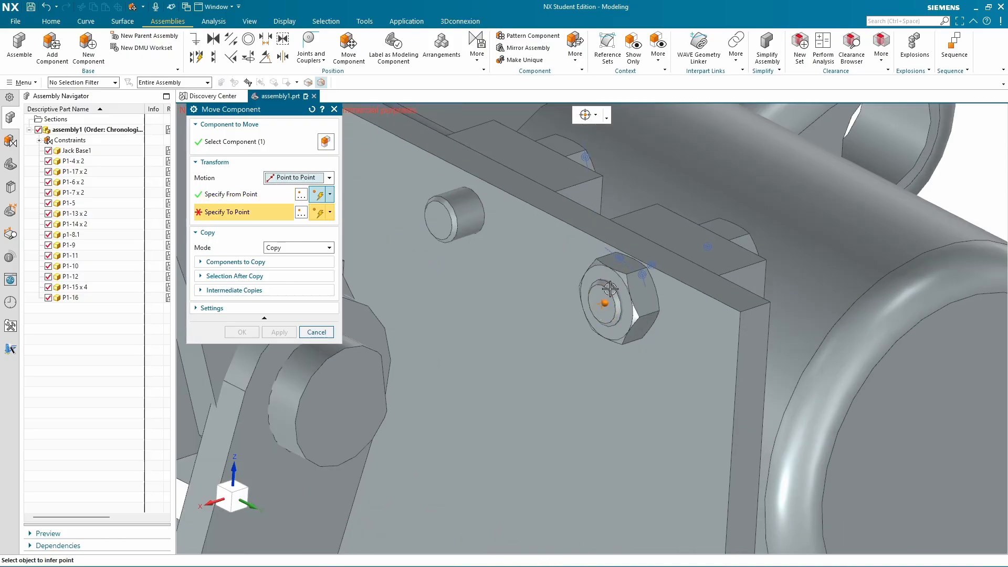
{"action": "left_click", "coordinate": [235, 198]}
{"action": "scroll", "coordinate": [505, 305], "scroll_direction": "up", "scroll_amount": 5}
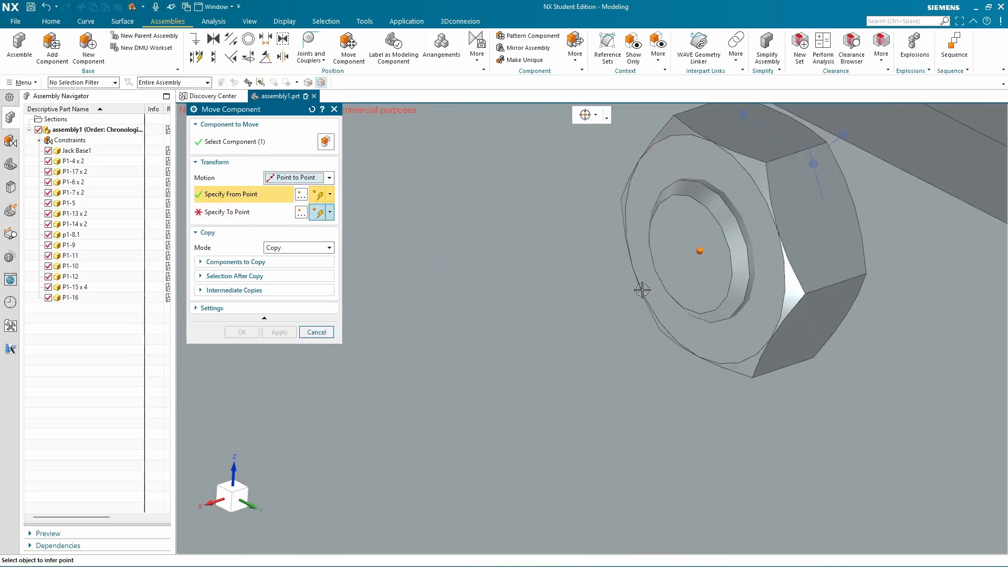
{"action": "left_click", "coordinate": [672, 286]}
{"action": "scroll", "coordinate": [656, 278], "scroll_direction": "down", "scroll_amount": 4}
{"action": "left_click", "coordinate": [512, 238]}
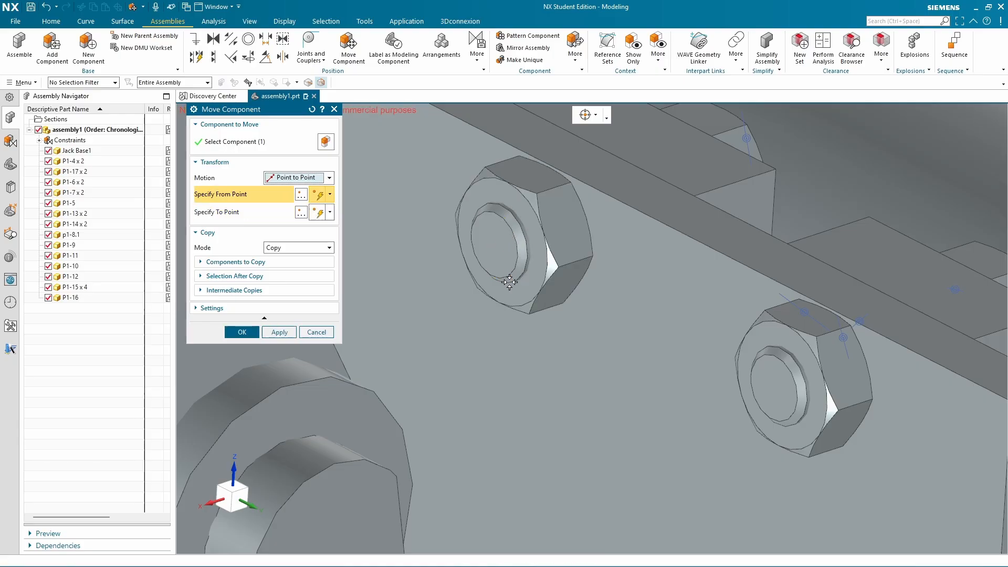
{"action": "left_click", "coordinate": [237, 330]}
{"action": "scroll", "coordinate": [378, 180], "scroll_direction": "down", "scroll_amount": 3}
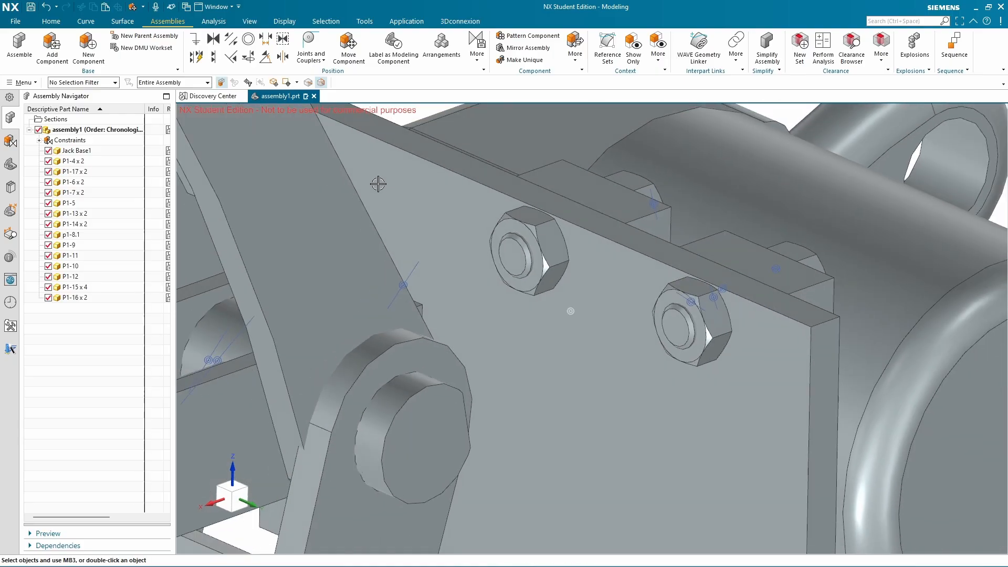
Copy both upper P1-16 nuts with a point-to-point move from the inner upper bolt's centre to the centre of the lower bolt beneath it
{"action": "left_click", "coordinate": [532, 247]}
{"action": "left_click", "coordinate": [691, 318]}
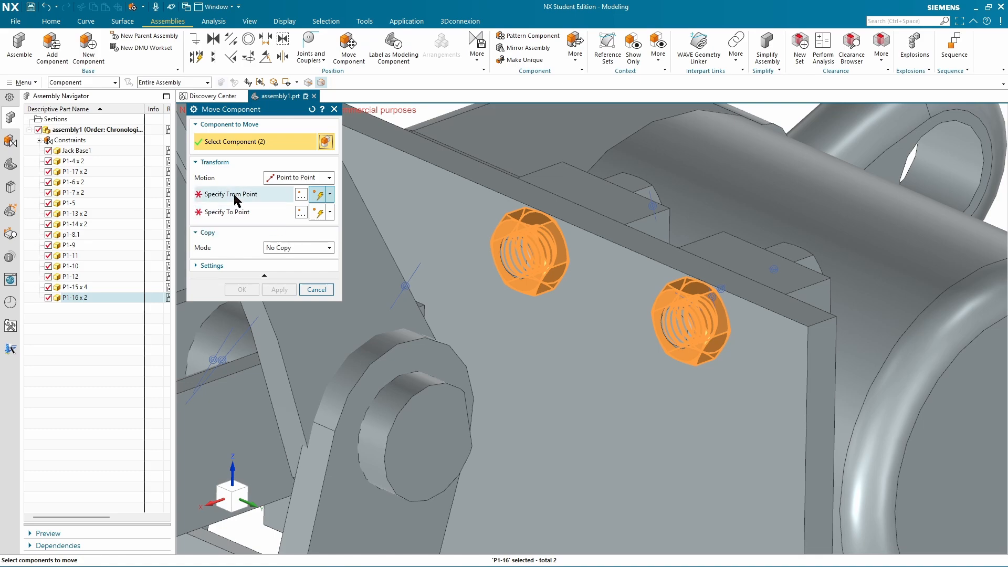
{"action": "left_click", "coordinate": [294, 249]}
{"action": "left_click", "coordinate": [282, 268]}
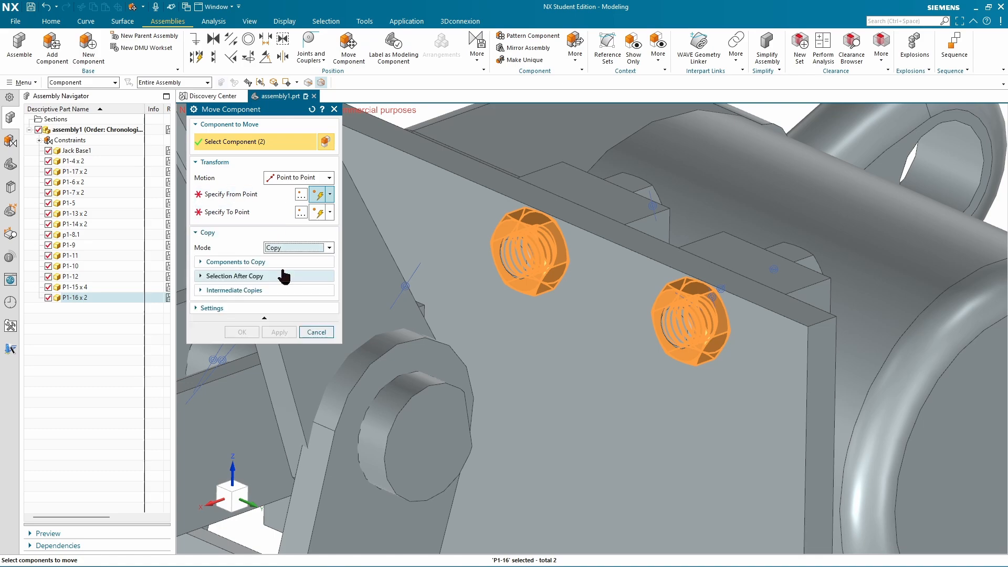
{"action": "left_click", "coordinate": [228, 195]}
{"action": "scroll", "coordinate": [548, 245], "scroll_direction": "up", "scroll_amount": 3}
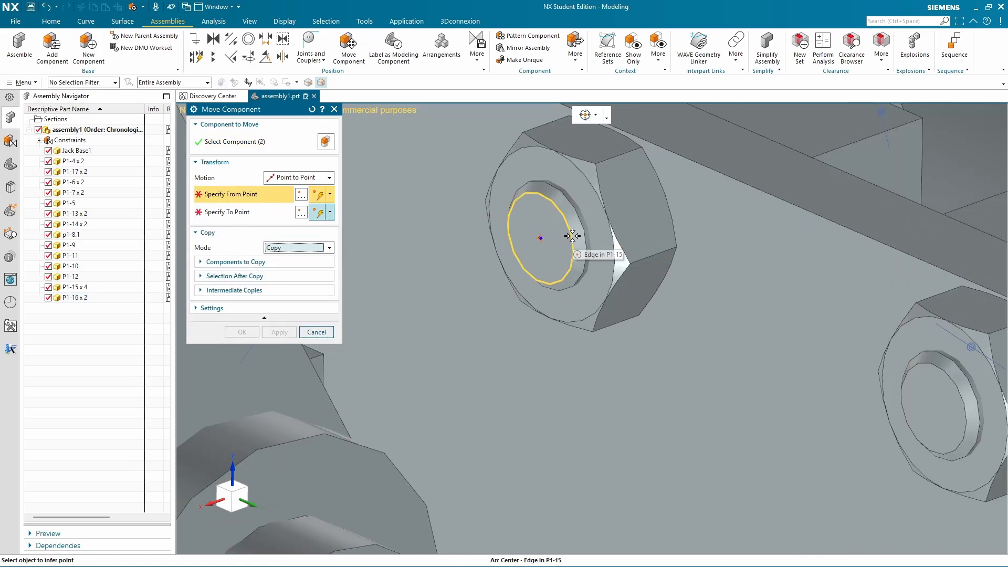
{"action": "left_click", "coordinate": [571, 238]}
{"action": "scroll", "coordinate": [588, 288], "scroll_direction": "down", "scroll_amount": 4}
{"action": "scroll", "coordinate": [645, 306], "scroll_direction": "up", "scroll_amount": 3}
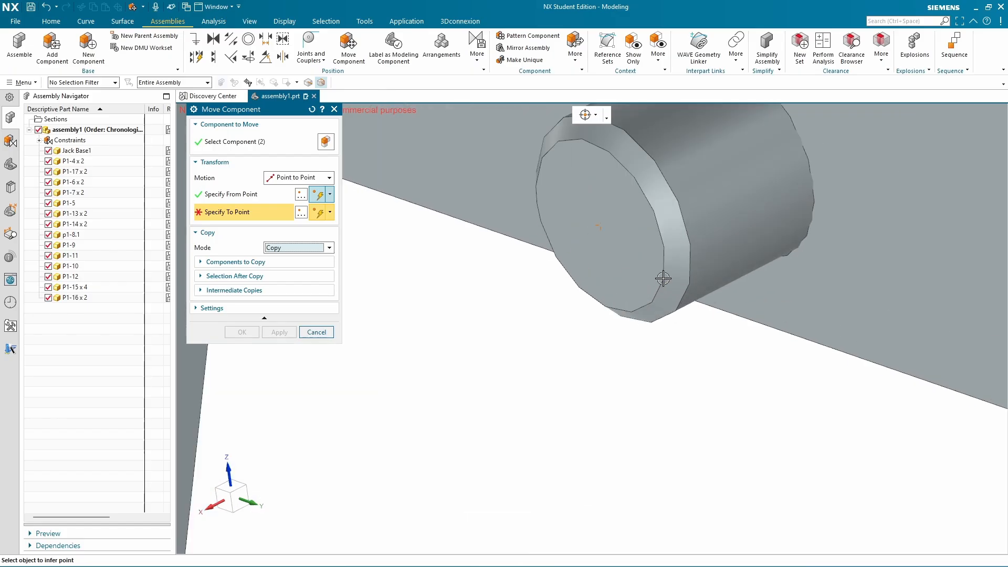
{"action": "left_click", "coordinate": [643, 297]}
{"action": "left_click", "coordinate": [243, 332]}
{"action": "scroll", "coordinate": [539, 380], "scroll_direction": "down", "scroll_amount": 8}
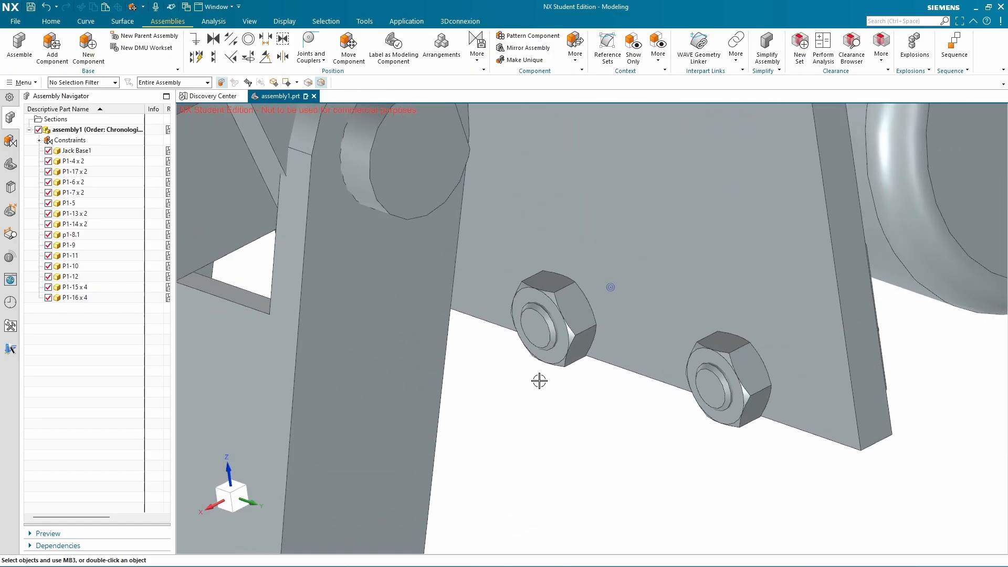
{"action": "middle_click_drag", "start_coordinate": [704, 362], "coordinate": [937, 274]}
{"action": "scroll", "coordinate": [794, 311], "scroll_direction": "down", "scroll_amount": 4}
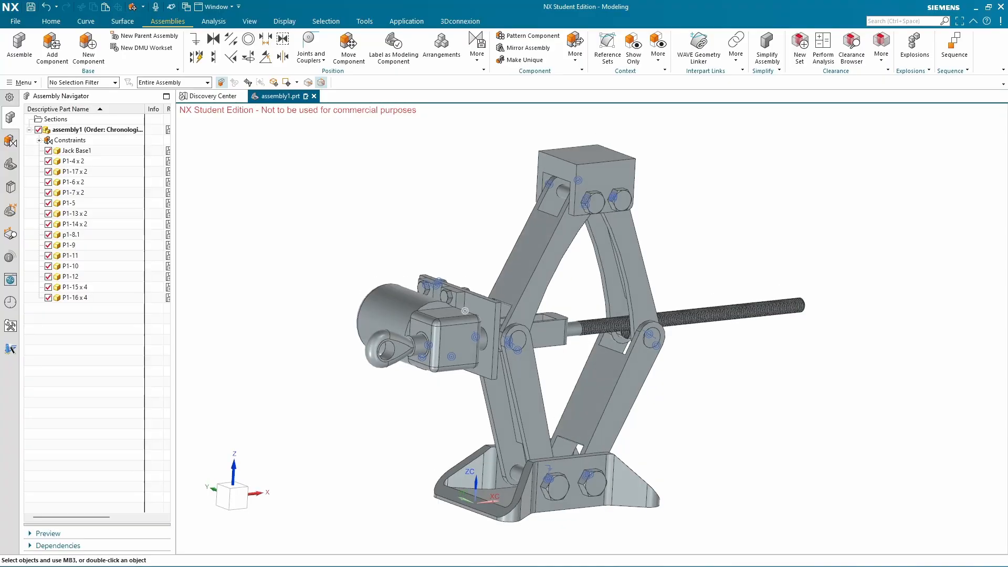
Switch to Foxit PDF Reader and examine the exploded view, parts list and M12X1.75 bolt and nut drawings in Project 1.pdf
{"action": "key", "text": "alt+Tab"}
{"action": "scroll", "coordinate": [728, 332], "scroll_direction": "down", "scroll_amount": 10}
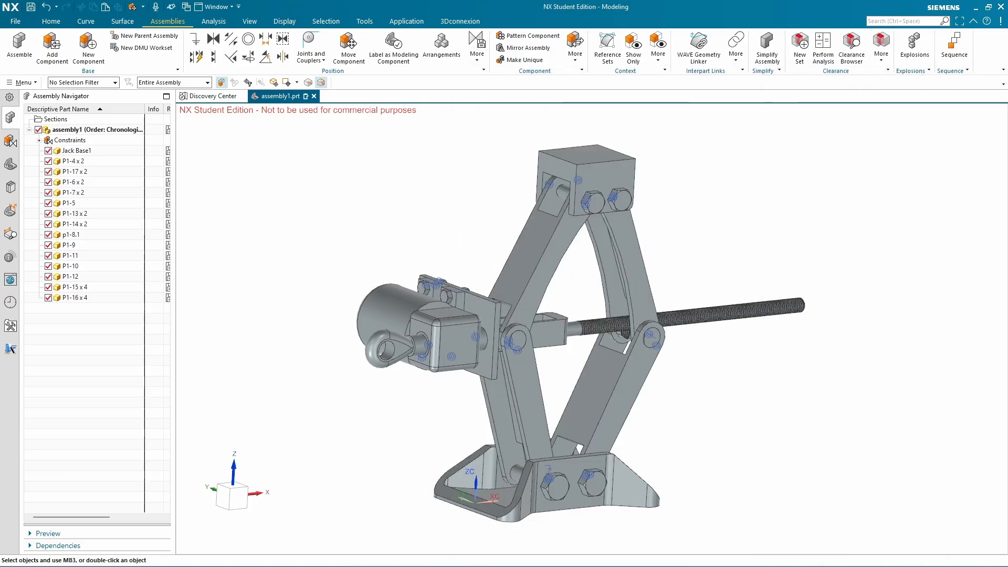
{"action": "left_click", "coordinate": [829, 210]}
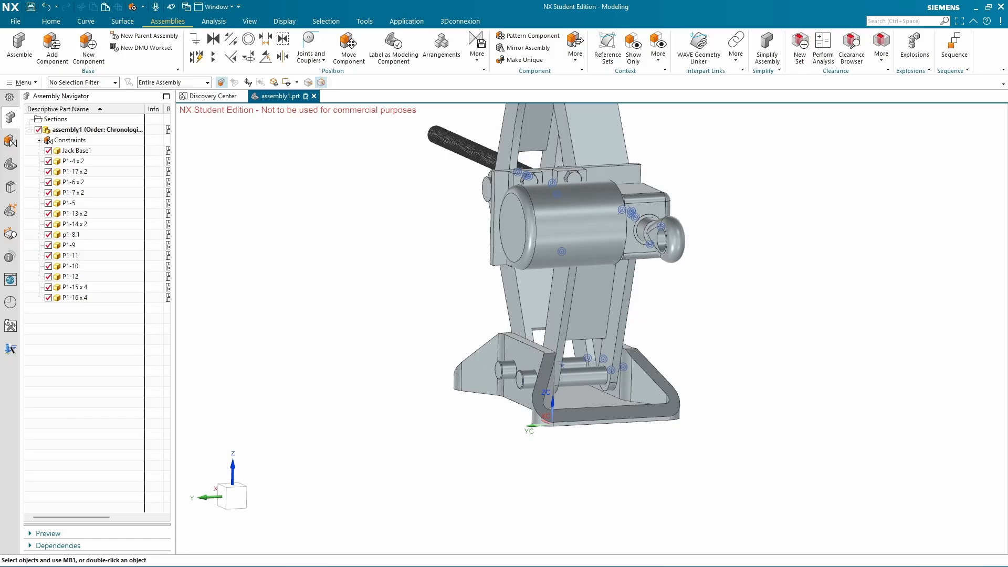
{"action": "key", "text": "alt+Tab"}
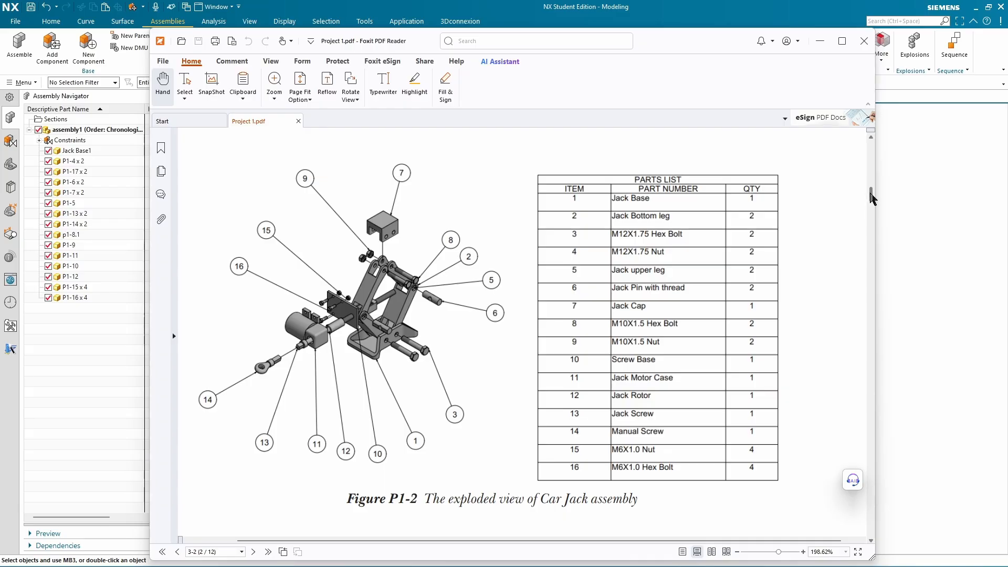
{"action": "mouse_move", "coordinate": [870, 193]}
{"action": "left_mouse_down"}
{"action": "mouse_move", "coordinate": [905, 455]}
{"action": "mouse_move", "coordinate": [868, 302]}
{"action": "mouse_move", "coordinate": [864, 158]}
{"action": "mouse_move", "coordinate": [865, 195]}
{"action": "left_mouse_up"}
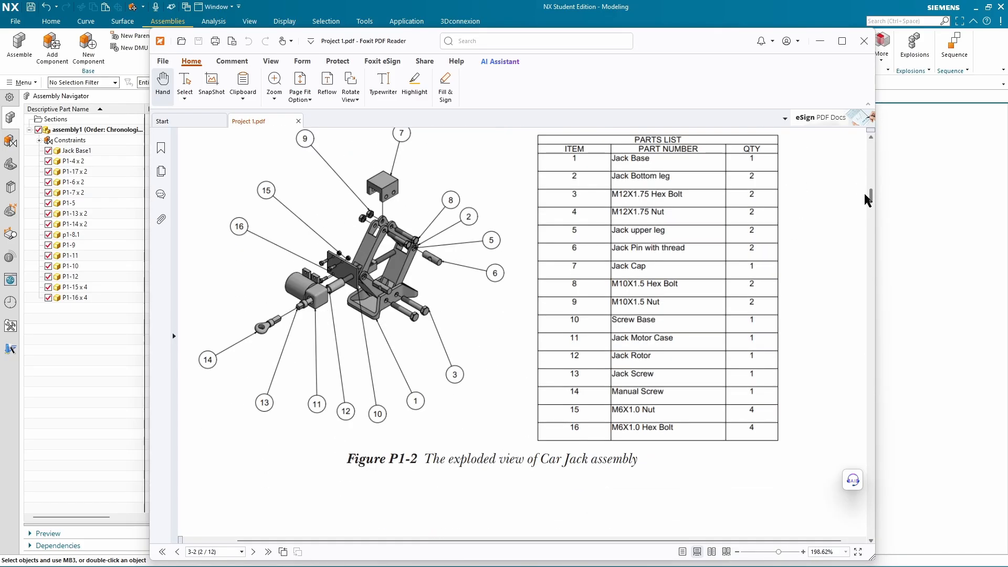
{"action": "left_click_drag", "start_coordinate": [864, 191], "coordinate": [882, 513]}
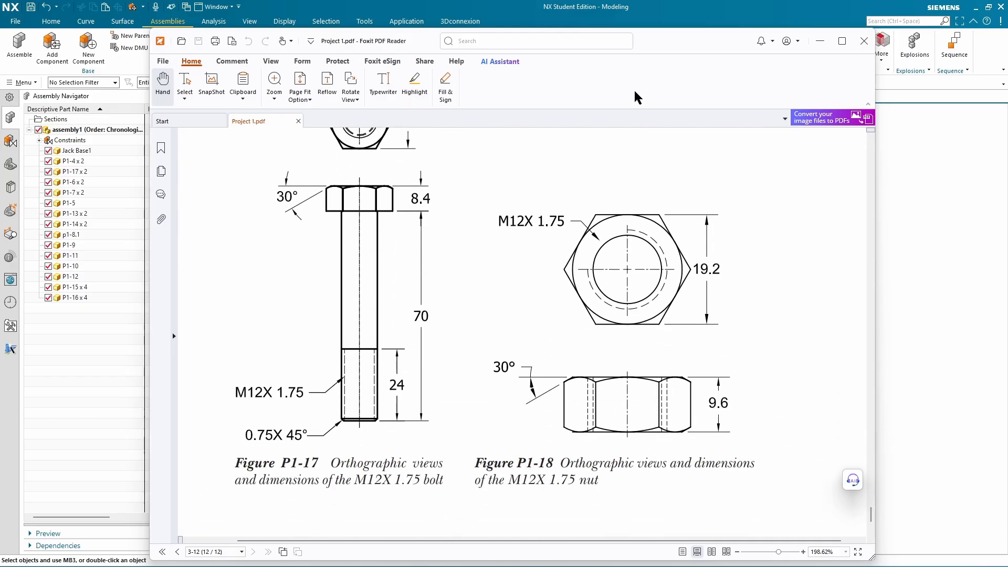
{"action": "left_click", "coordinate": [820, 41]}
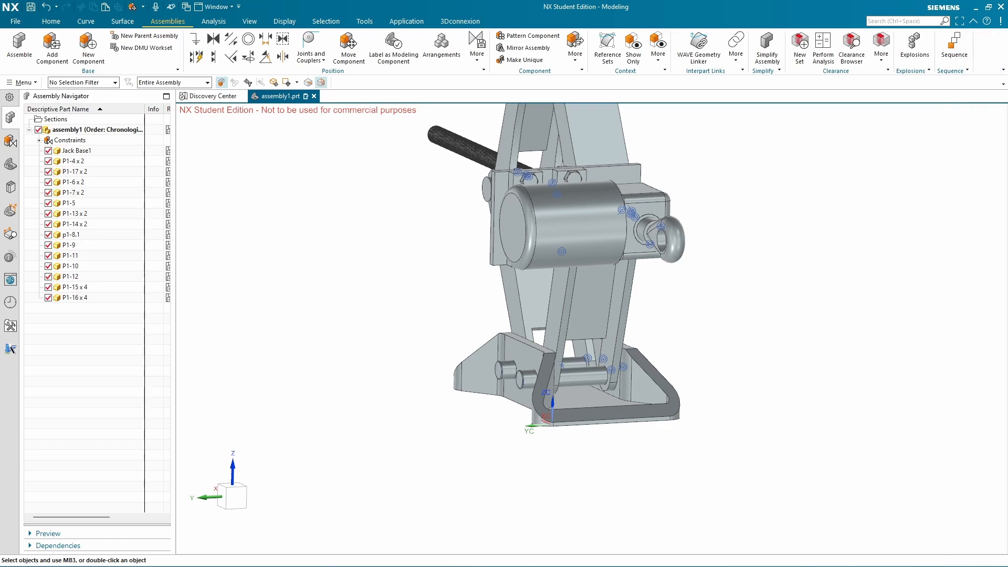
Add P1-18.prt as a single component and place it against the jack base's side face on the base bolt nearest the motor
{"action": "middle_click_drag", "start_coordinate": [569, 191], "coordinate": [573, 192]}
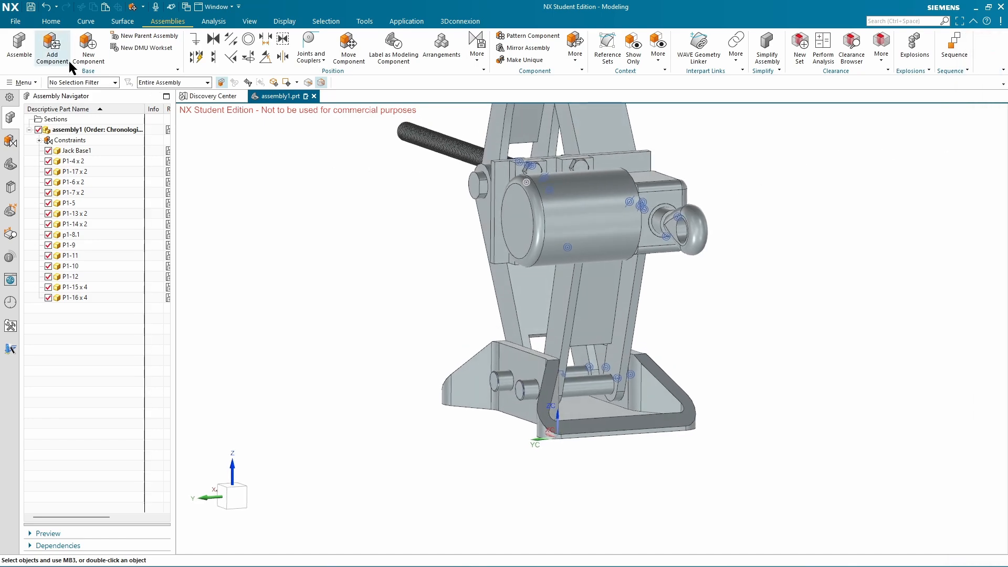
{"action": "left_click", "coordinate": [47, 47]}
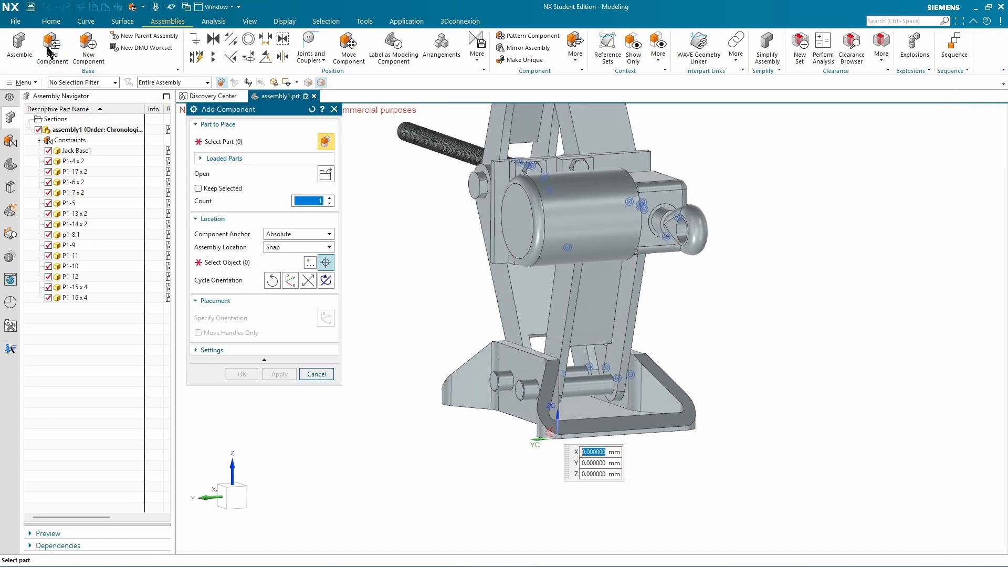
{"action": "left_click", "coordinate": [325, 174]}
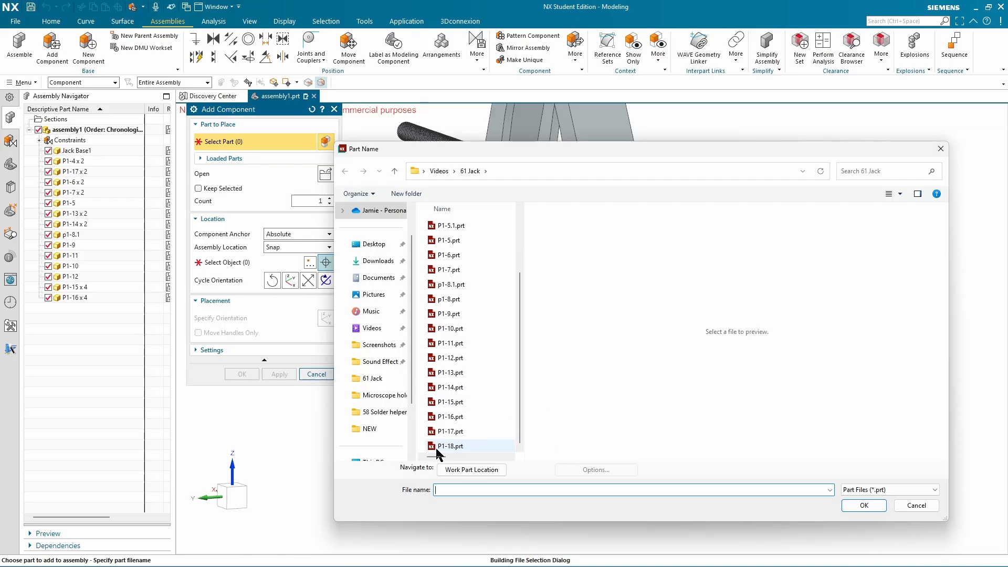
{"action": "left_click", "coordinate": [864, 505]}
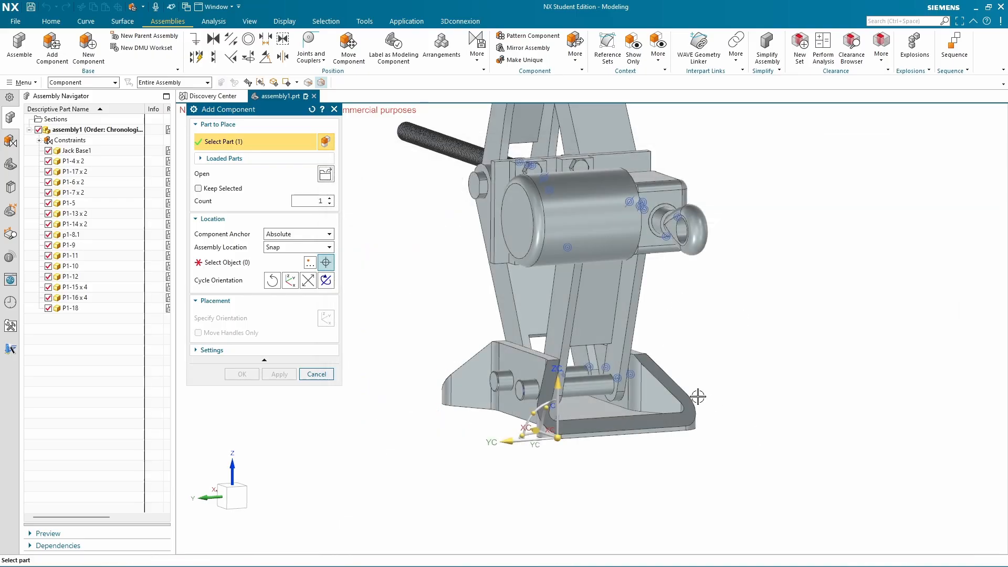
{"action": "scroll", "coordinate": [449, 359], "scroll_direction": "up", "scroll_amount": 5}
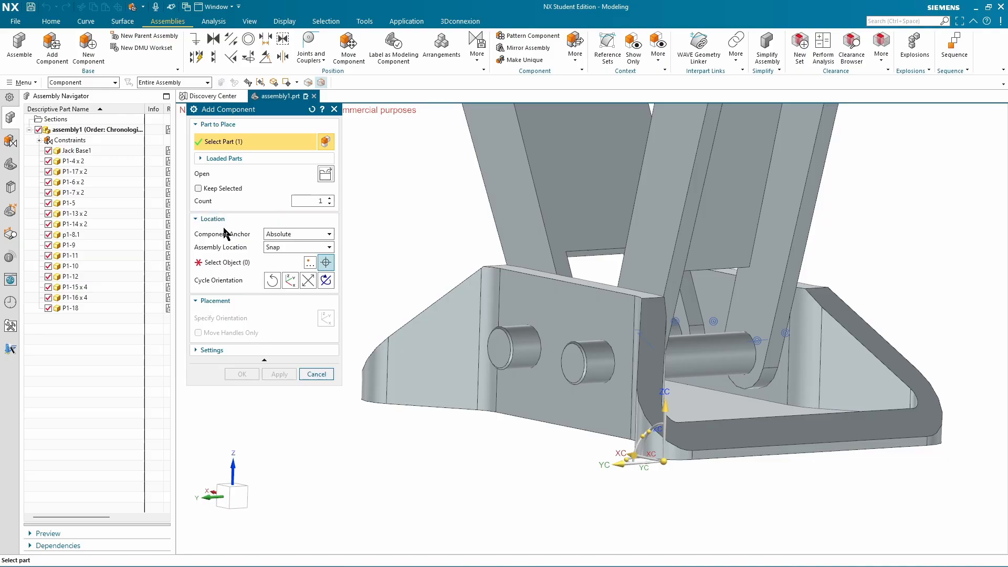
{"action": "left_click", "coordinate": [224, 262]}
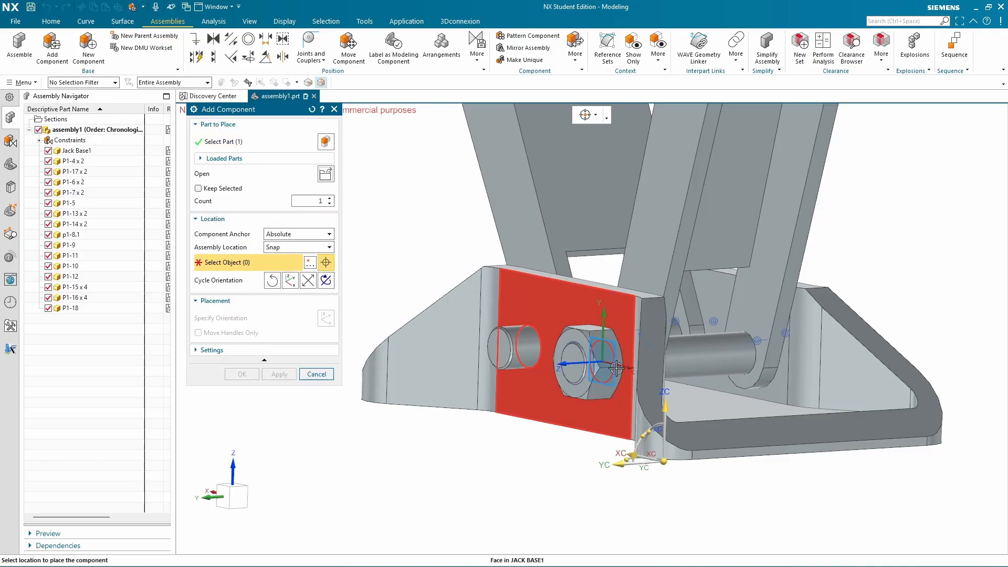
{"action": "left_click", "coordinate": [614, 375]}
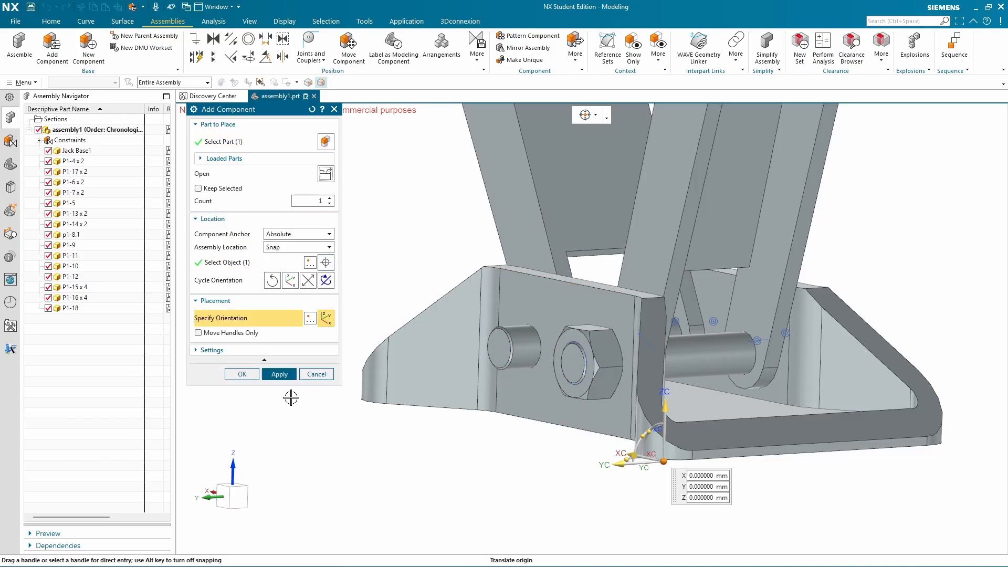
{"action": "left_click", "coordinate": [244, 375]}
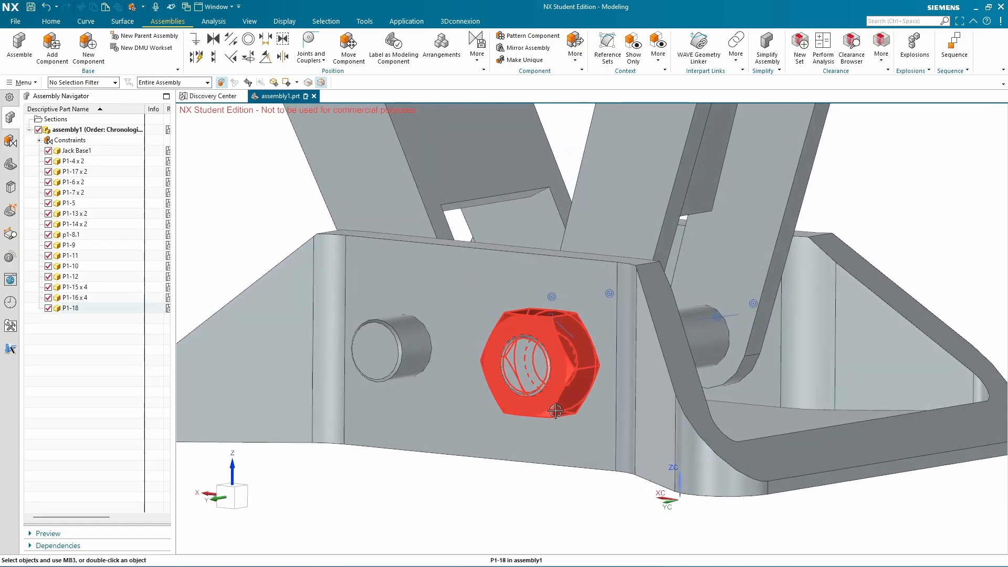
{"action": "scroll", "coordinate": [557, 409], "scroll_direction": "down", "scroll_amount": 2}
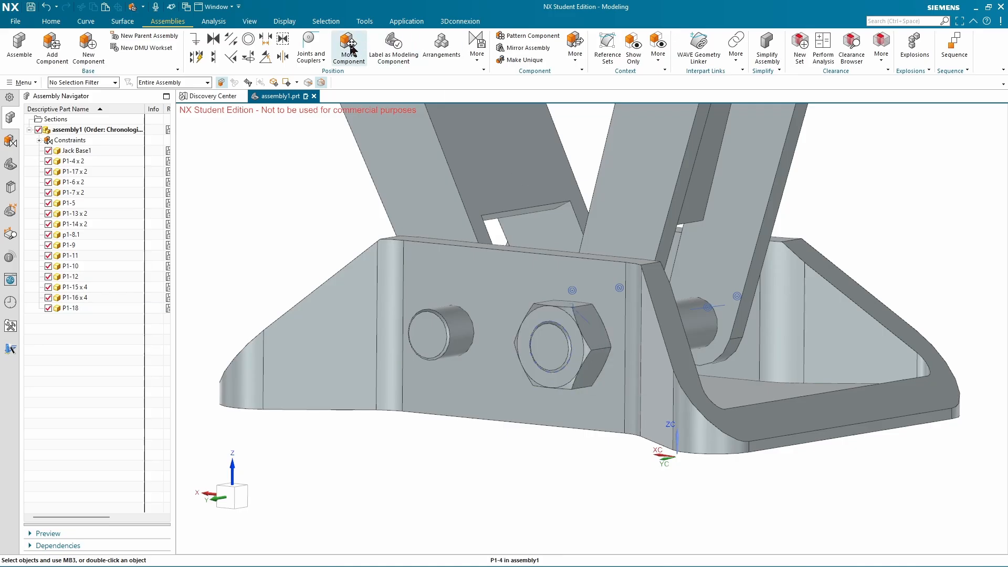
Copy the P1-18 nut with a point-to-point move from the centre of its bolt to the centre of the neighbouring base bolt
{"action": "left_click", "coordinate": [350, 47]}
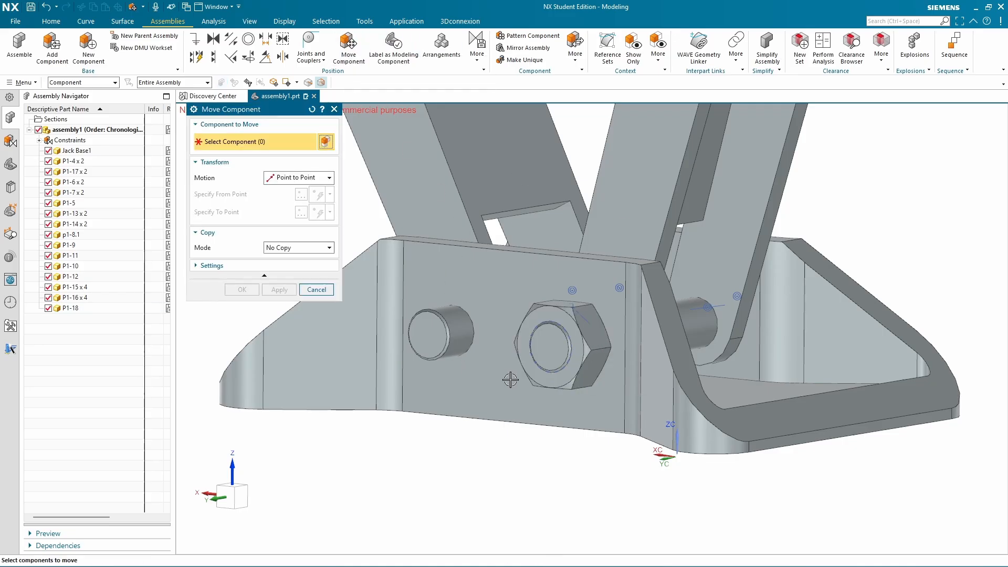
{"action": "left_click", "coordinate": [316, 290]}
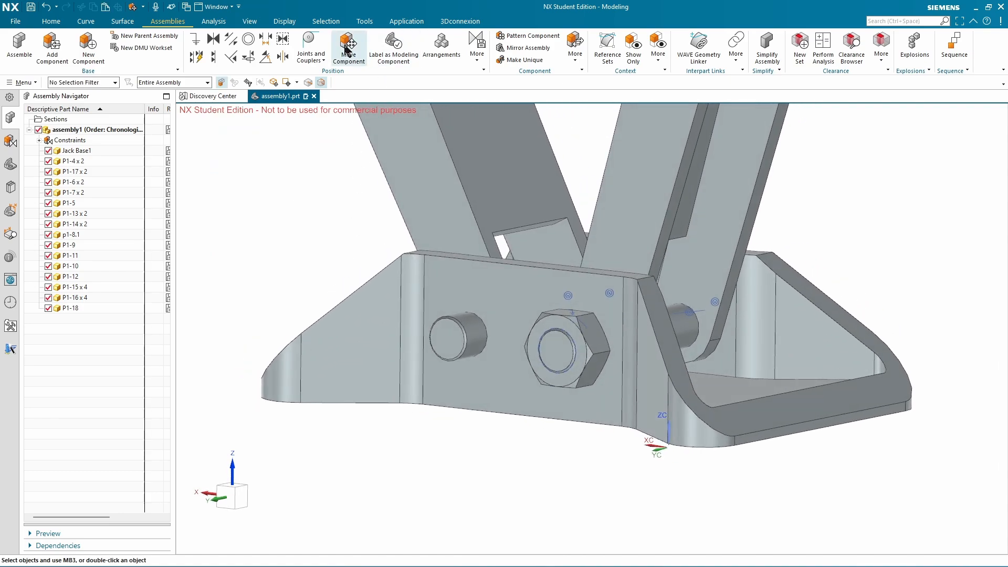
{"action": "left_click", "coordinate": [566, 349]}
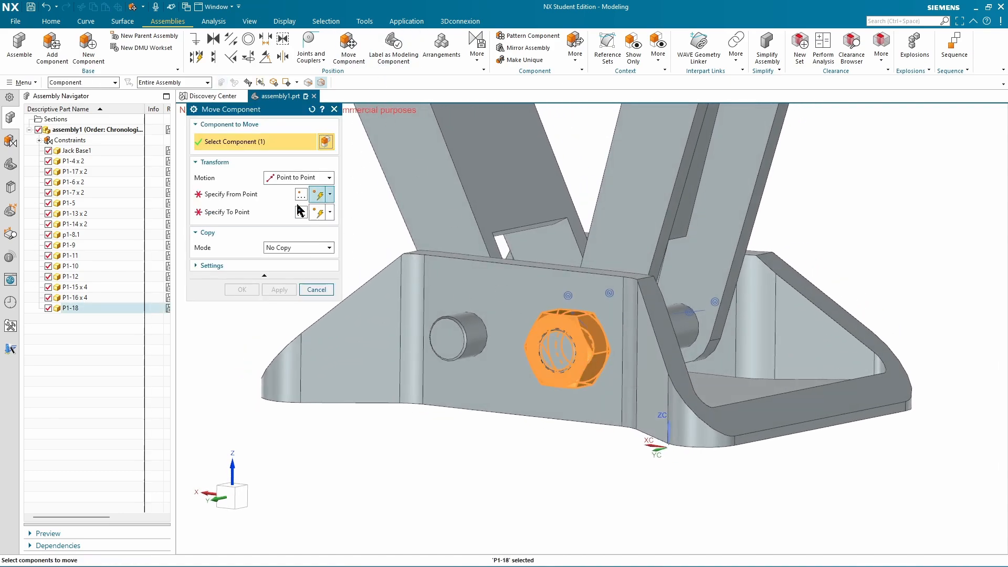
{"action": "left_click", "coordinate": [275, 247]}
{"action": "left_click", "coordinate": [280, 266]}
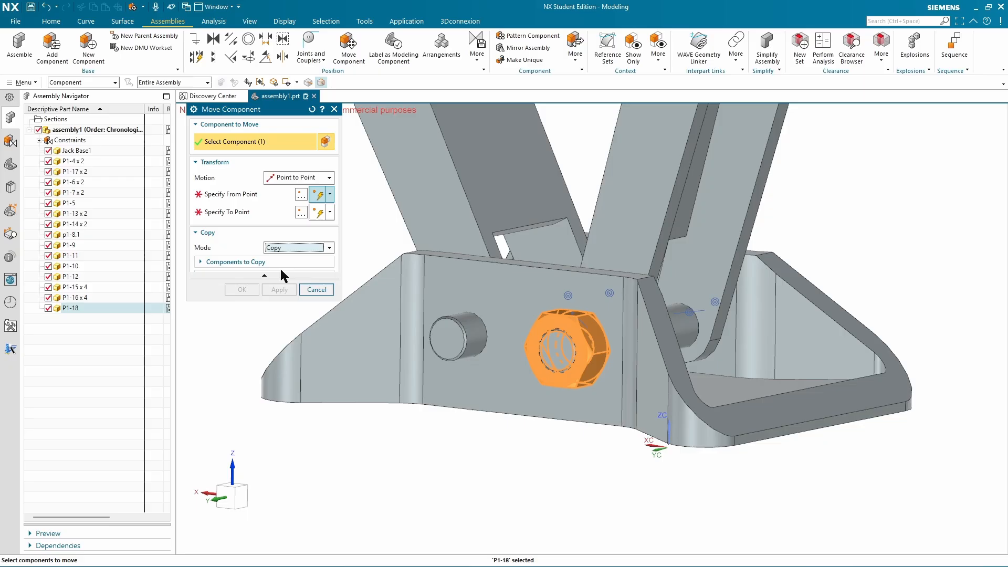
{"action": "left_click", "coordinate": [231, 196]}
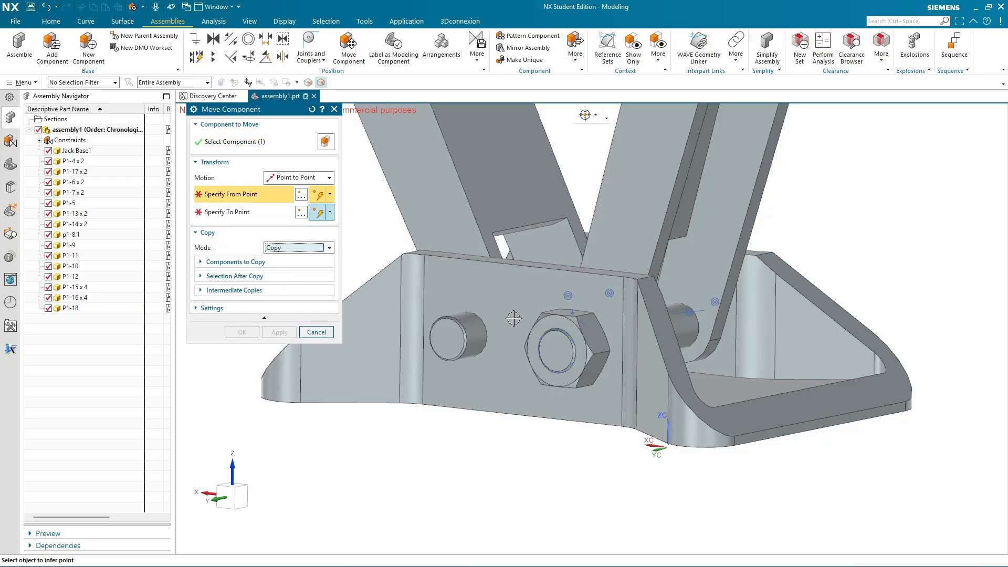
{"action": "scroll", "coordinate": [554, 359], "scroll_direction": "up", "scroll_amount": 5}
{"action": "left_click", "coordinate": [624, 348]}
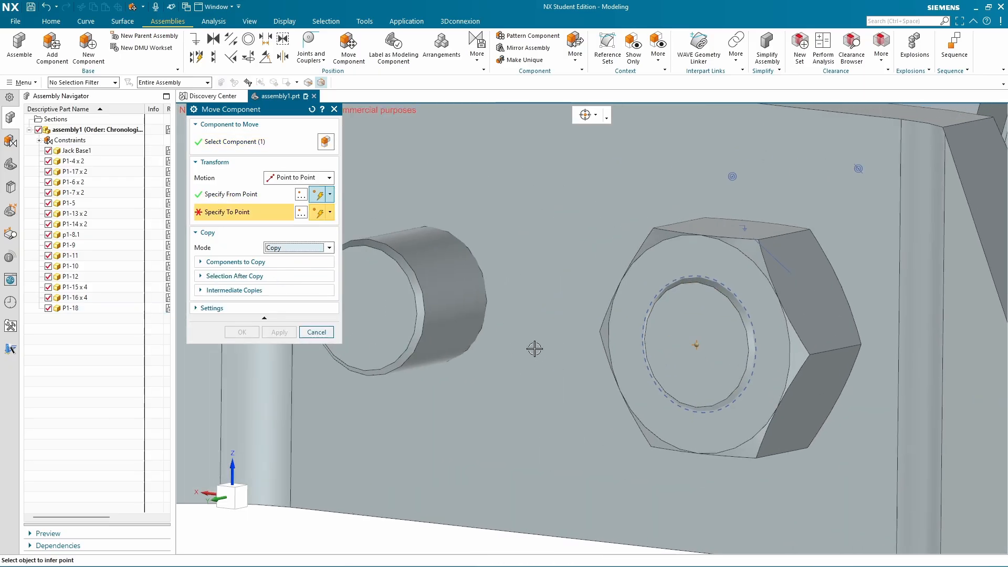
{"action": "left_click", "coordinate": [555, 347]}
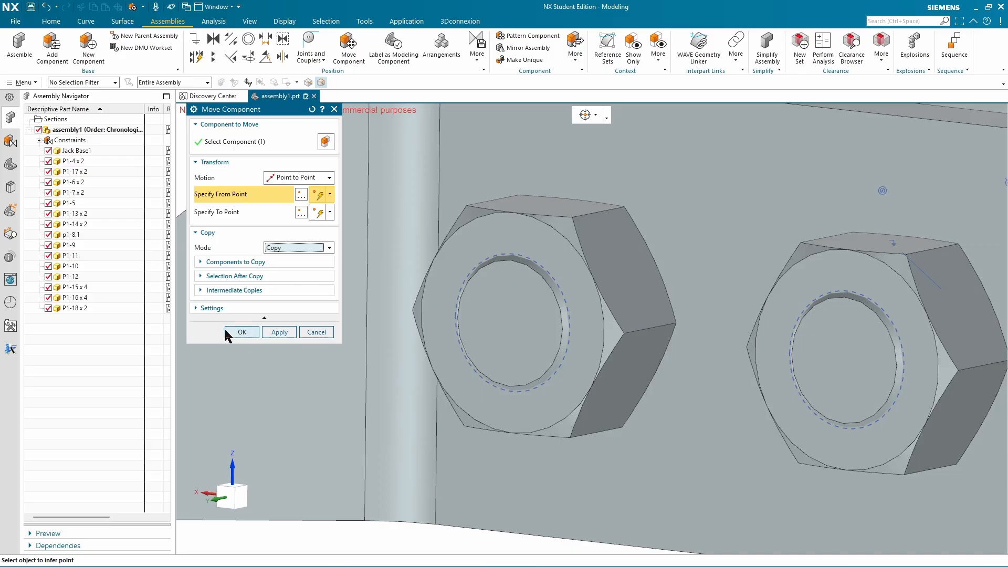
{"action": "left_click", "coordinate": [241, 332]}
{"action": "scroll", "coordinate": [394, 366], "scroll_direction": "down", "scroll_amount": 5}
{"action": "middle_click_drag", "start_coordinate": [393, 367], "coordinate": [835, 369]}
{"action": "scroll", "coordinate": [821, 371], "scroll_direction": "up", "scroll_amount": 3}
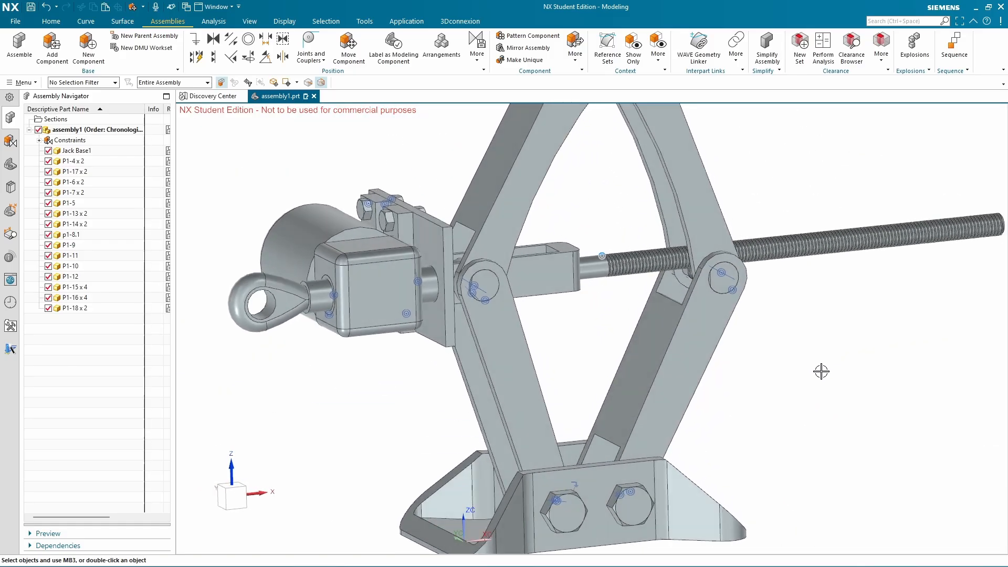
{"action": "scroll", "coordinate": [821, 371], "scroll_direction": "down", "scroll_amount": 5}
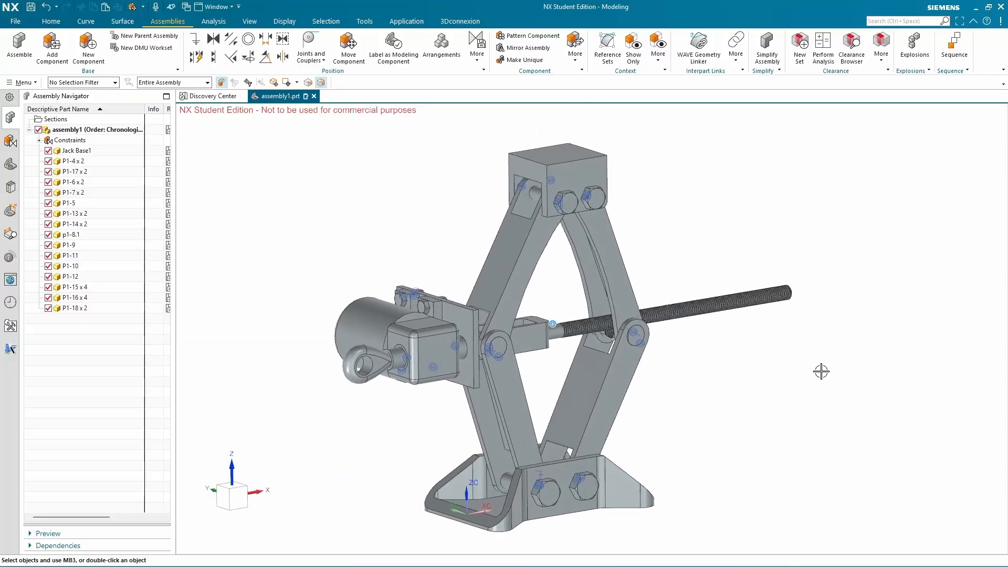
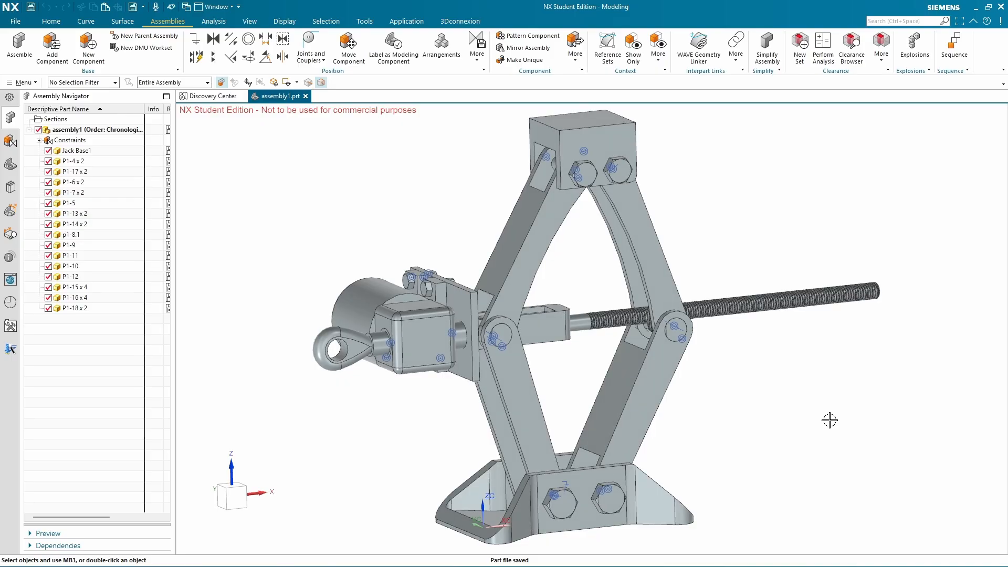
Make the P1-10 jack screw the work part, change its M12 x 1.75 thread from detailed to symbolic, and return to assembly1
{"action": "left_click", "coordinate": [746, 307]}
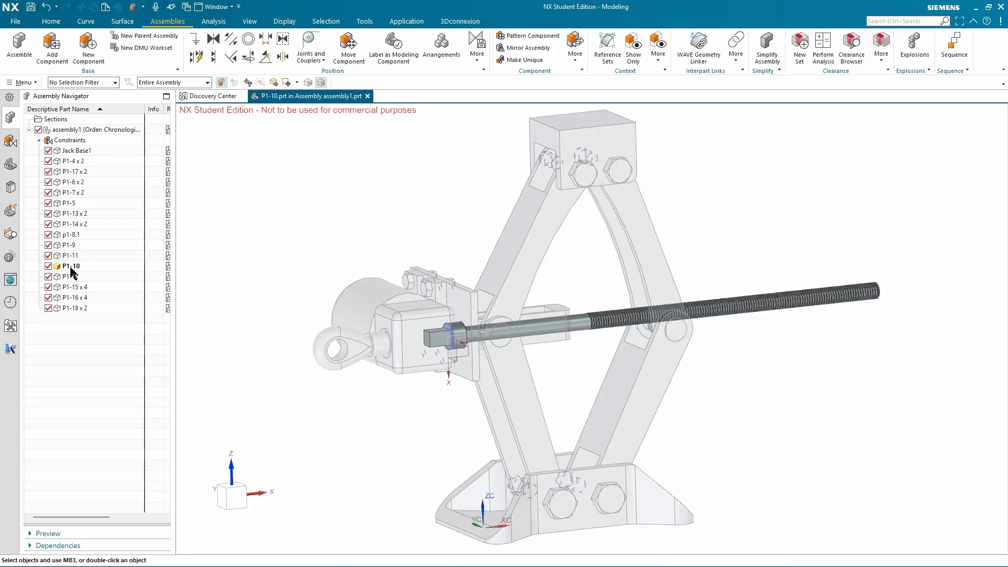
{"action": "left_click", "coordinate": [12, 140]}
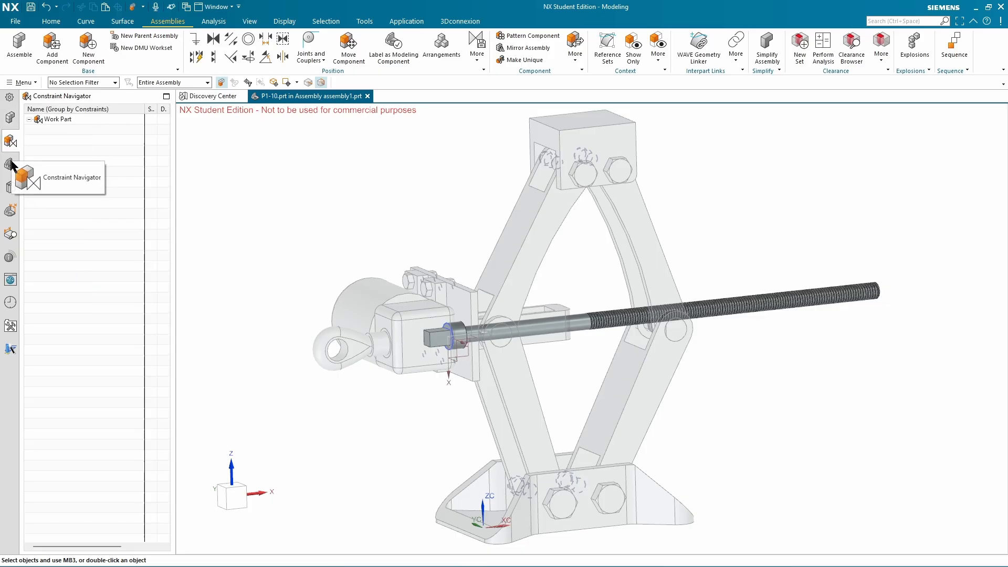
{"action": "left_click", "coordinate": [10, 163]}
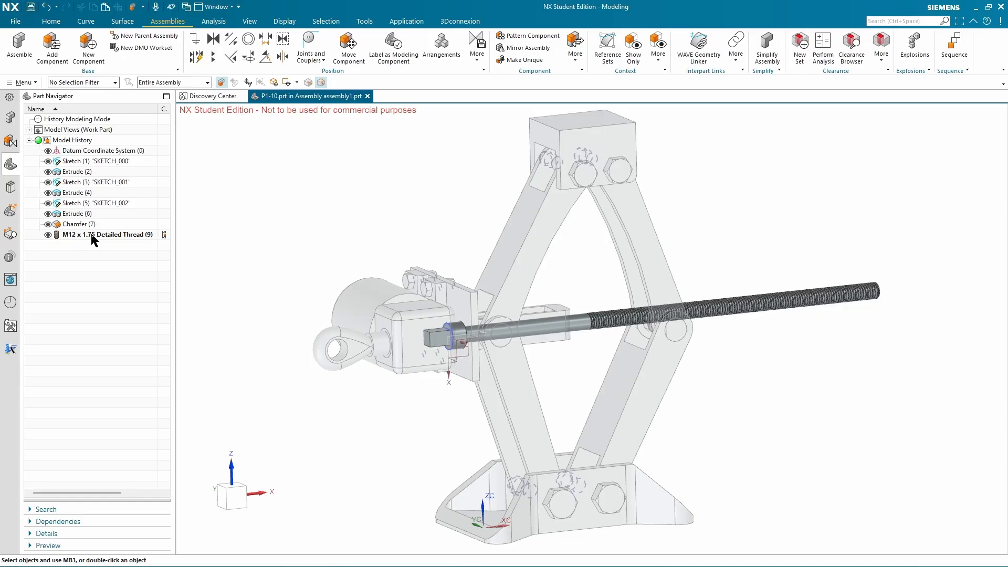
{"action": "double_click", "coordinate": [81, 234]}
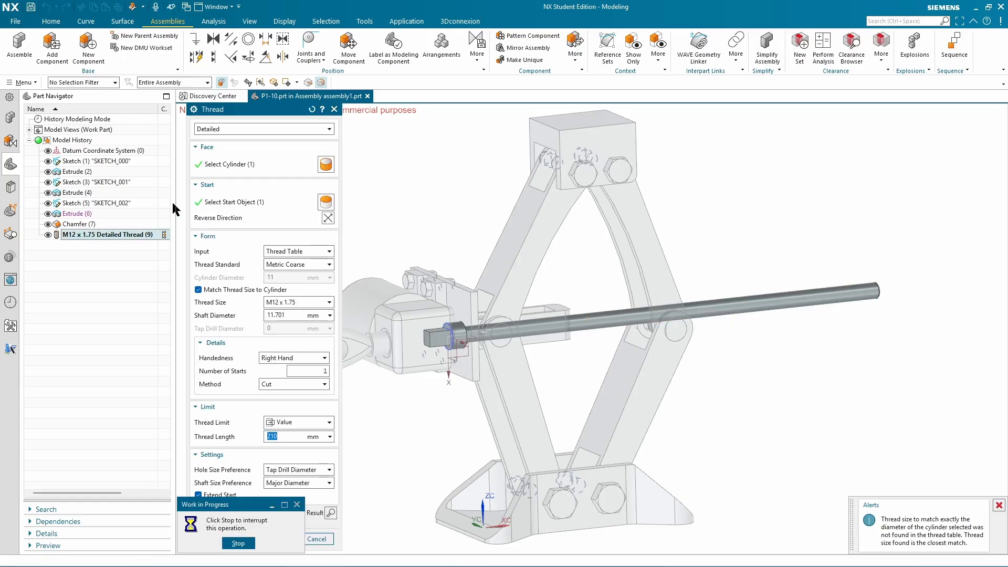
{"action": "left_click", "coordinate": [224, 127]}
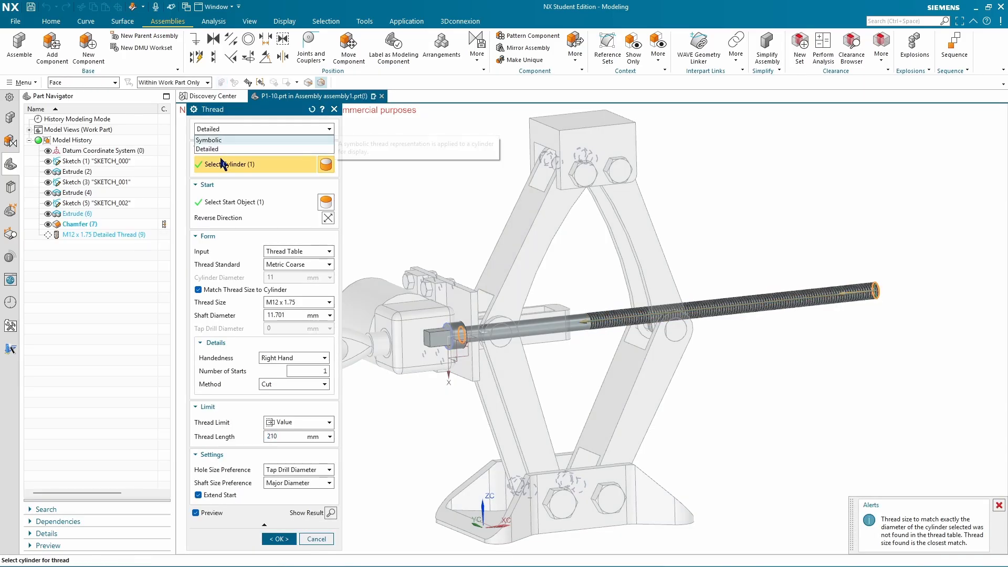
{"action": "left_click", "coordinate": [222, 137]}
{"action": "left_click", "coordinate": [276, 527]}
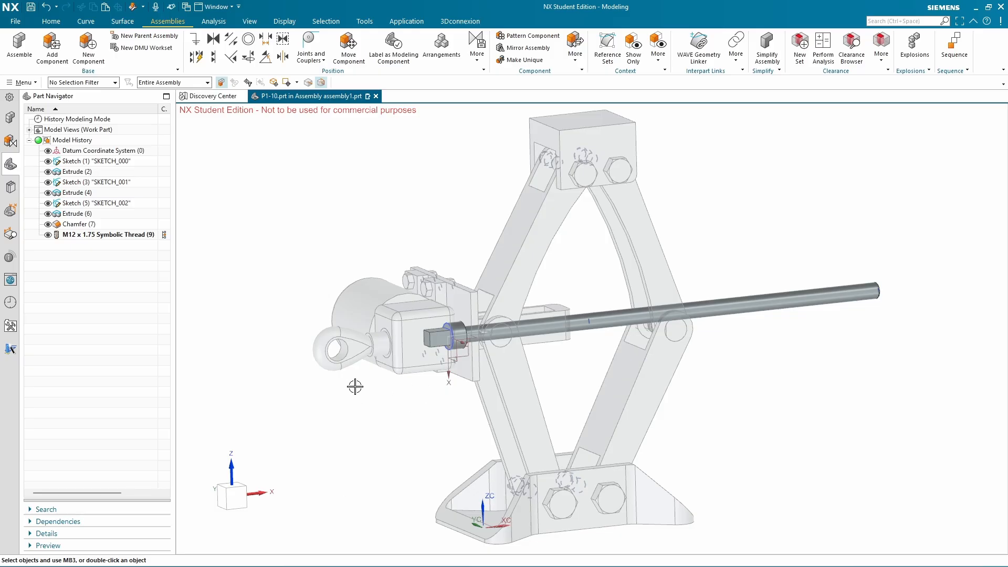
{"action": "left_click", "coordinate": [9, 118]}
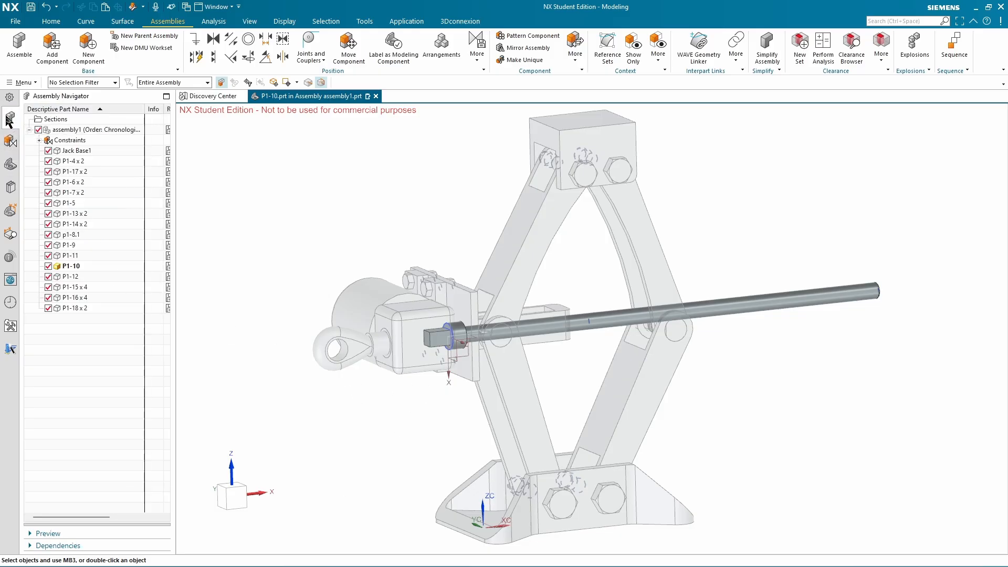
{"action": "double_click", "coordinate": [67, 130]}
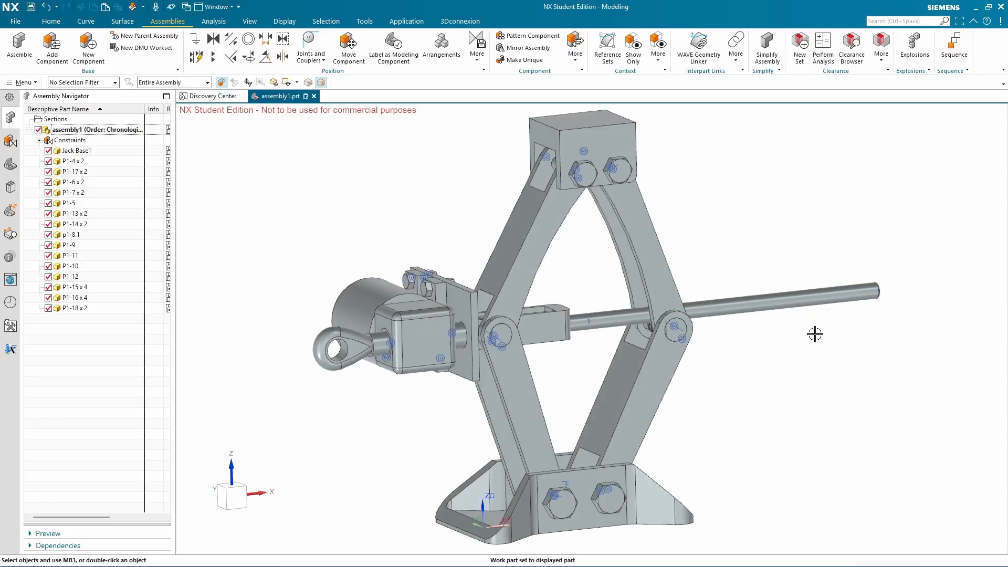
Make the threaded P1-7 pin at the jack arms' joint farthest from the motor the work part
{"action": "scroll", "coordinate": [795, 309], "scroll_direction": "up", "scroll_amount": 2}
{"action": "scroll", "coordinate": [795, 310], "scroll_direction": "up", "scroll_amount": 3}
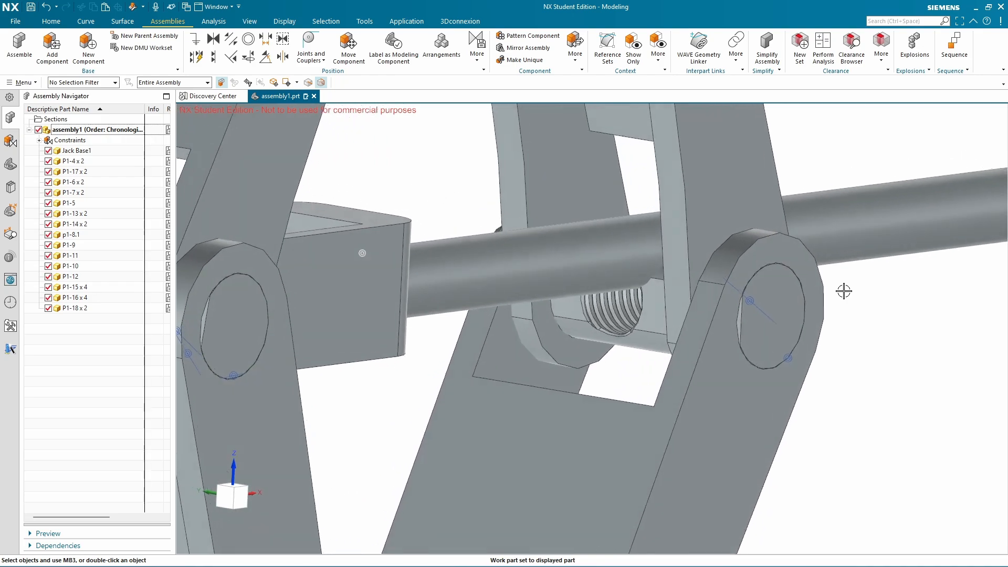
{"action": "left_click", "coordinate": [937, 398]}
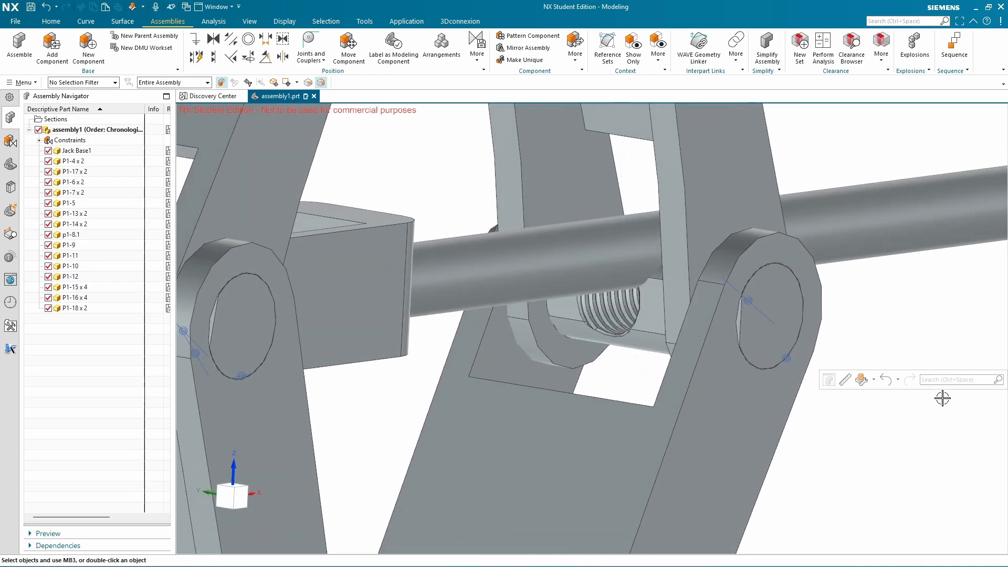
{"action": "middle_click_drag", "start_coordinate": [942, 399], "coordinate": [943, 401]}
{"action": "left_click", "coordinate": [619, 334]}
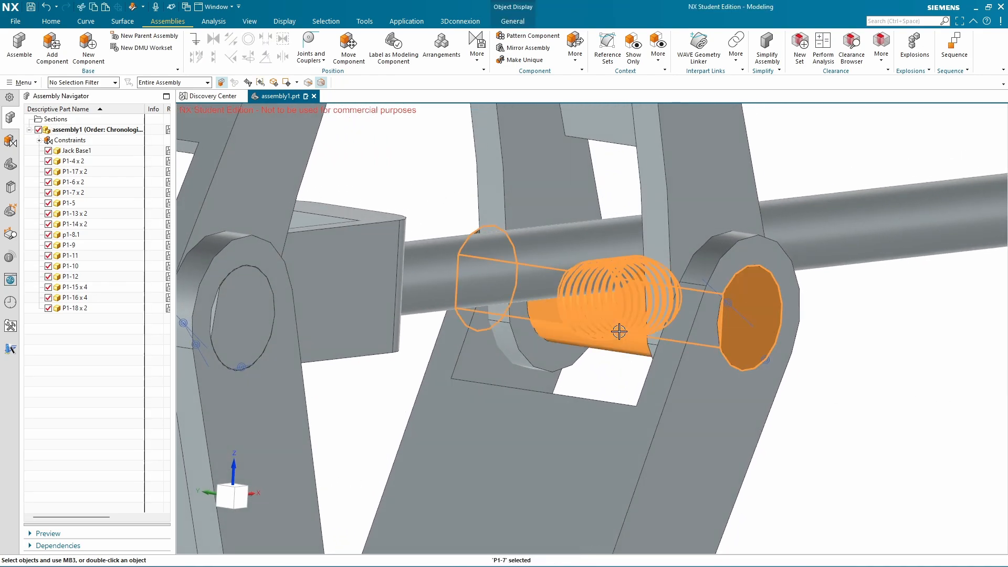
{"action": "right_click", "coordinate": [619, 334]}
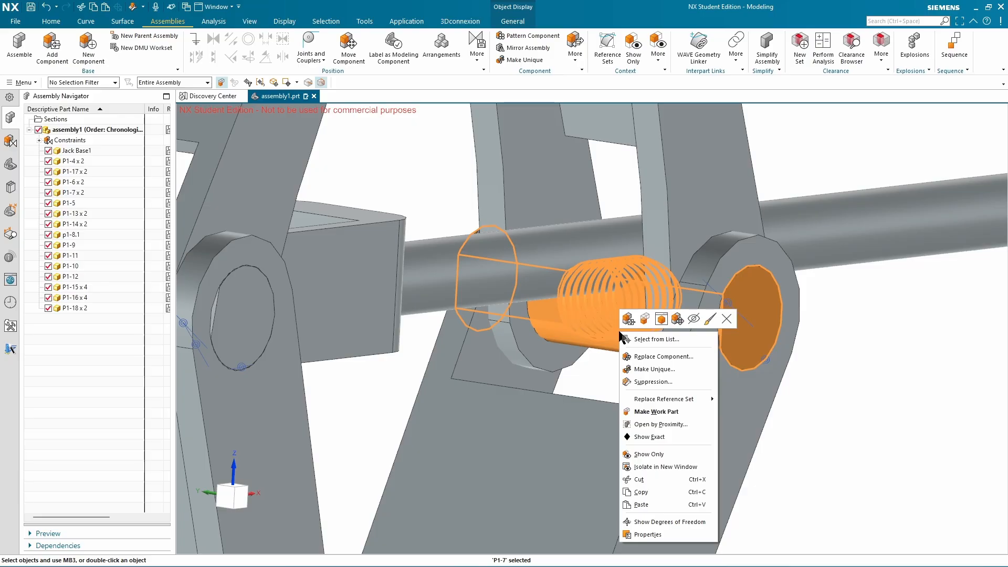
{"action": "left_click", "coordinate": [651, 411]}
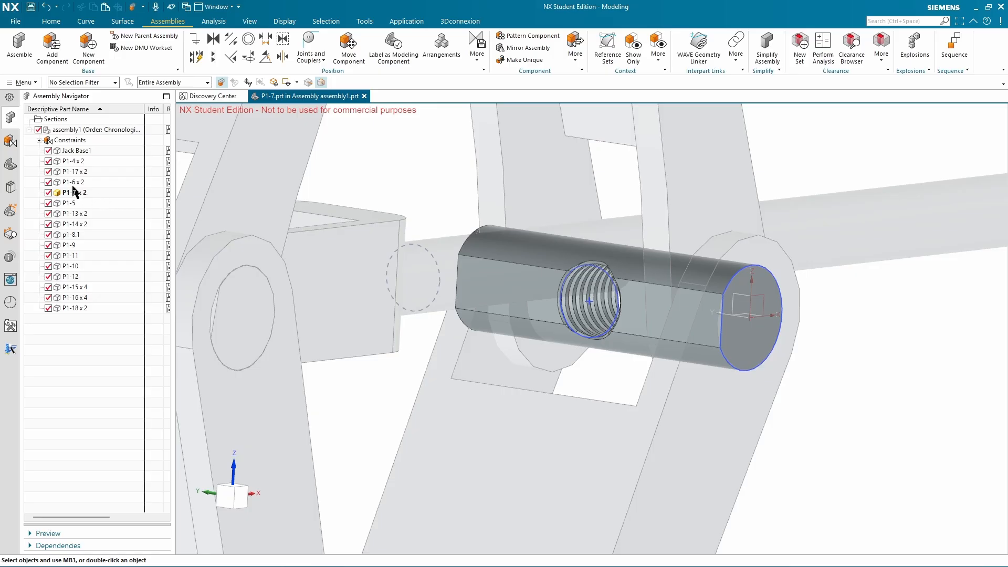
Change the P1-7 pin's M12 x 1.75 thread from detailed to symbolic and make assembly1 the work part again
{"action": "left_click", "coordinate": [7, 144]}
{"action": "left_click", "coordinate": [10, 164]}
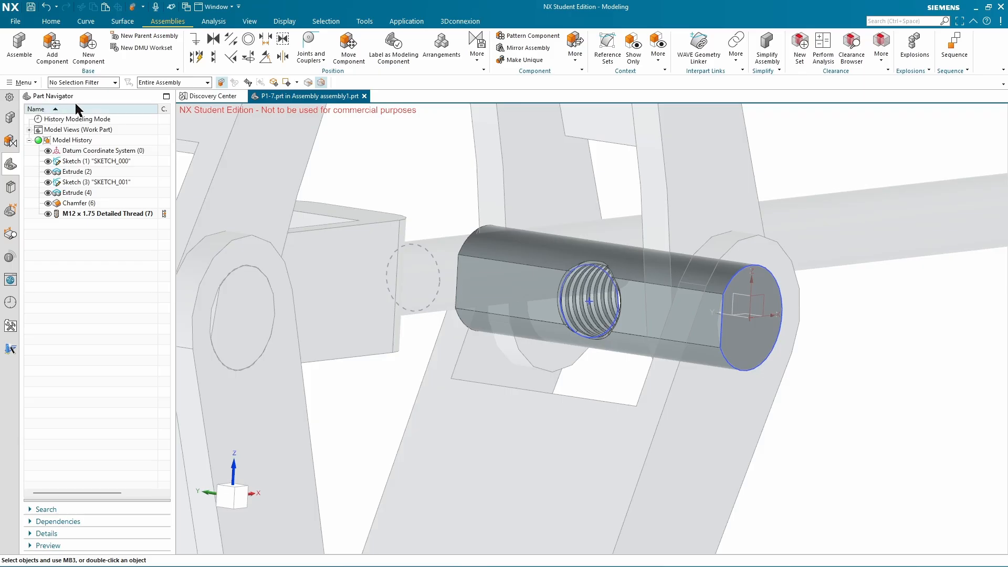
{"action": "double_click", "coordinate": [93, 214]}
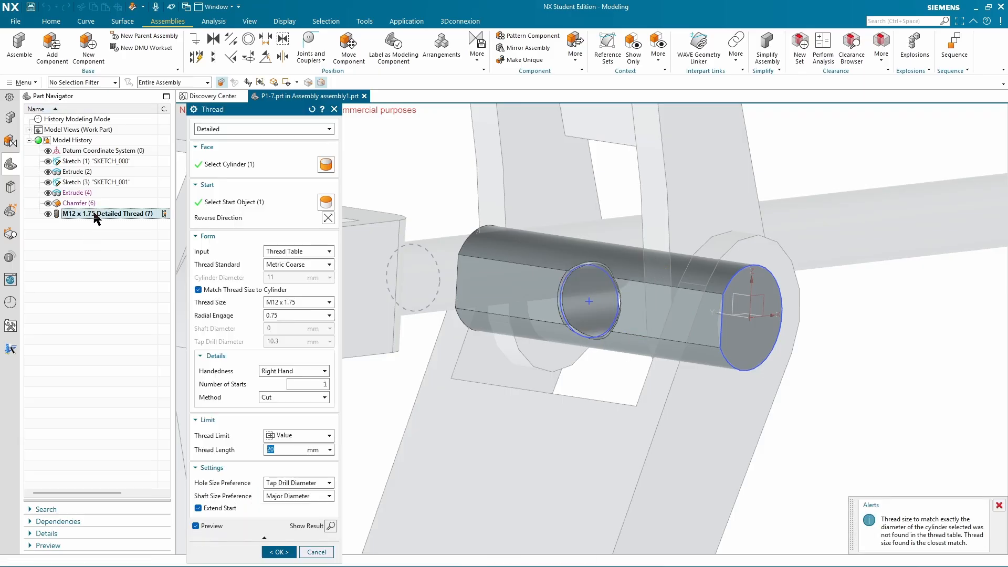
{"action": "left_click", "coordinate": [226, 129]}
{"action": "left_click", "coordinate": [226, 137]}
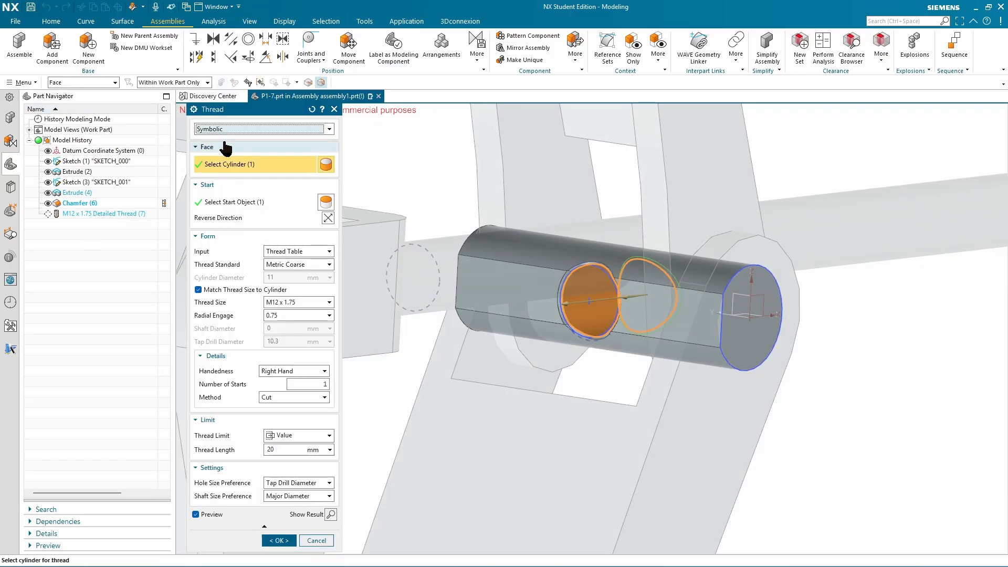
{"action": "left_click", "coordinate": [279, 540]}
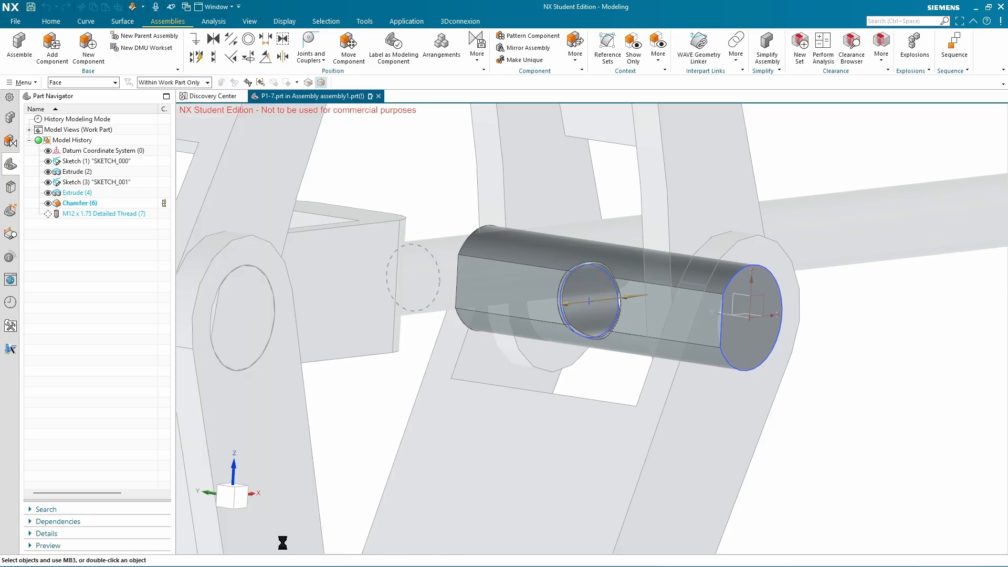
{"action": "scroll", "coordinate": [387, 379], "scroll_direction": "down", "scroll_amount": 2}
{"action": "scroll", "coordinate": [386, 380], "scroll_direction": "down", "scroll_amount": 1}
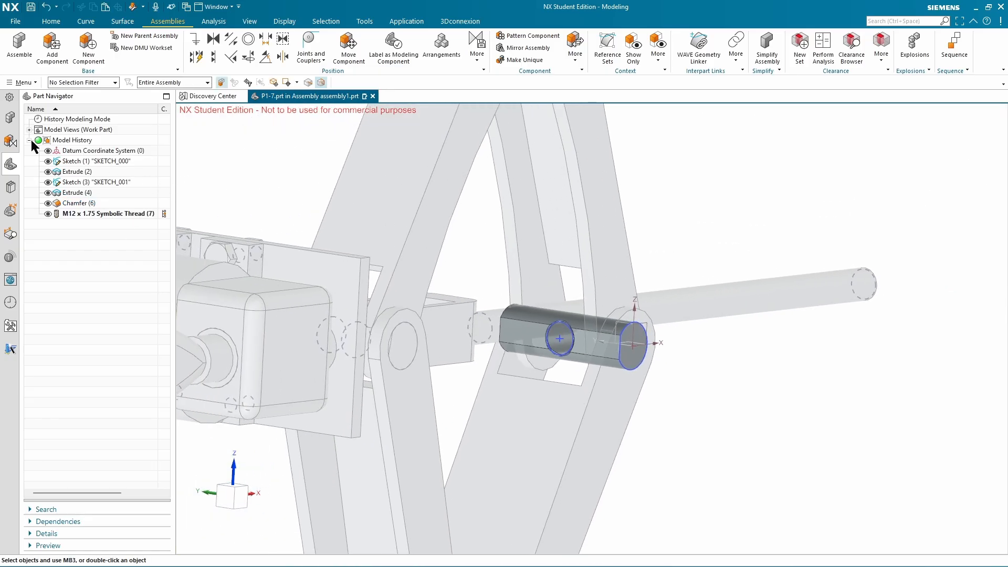
{"action": "left_click", "coordinate": [7, 130]}
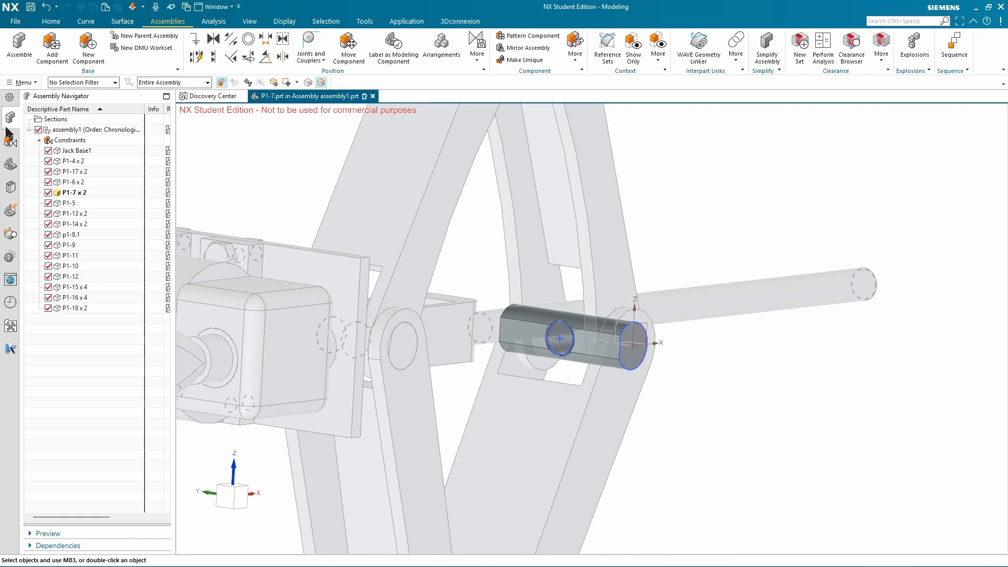
{"action": "double_click", "coordinate": [69, 130]}
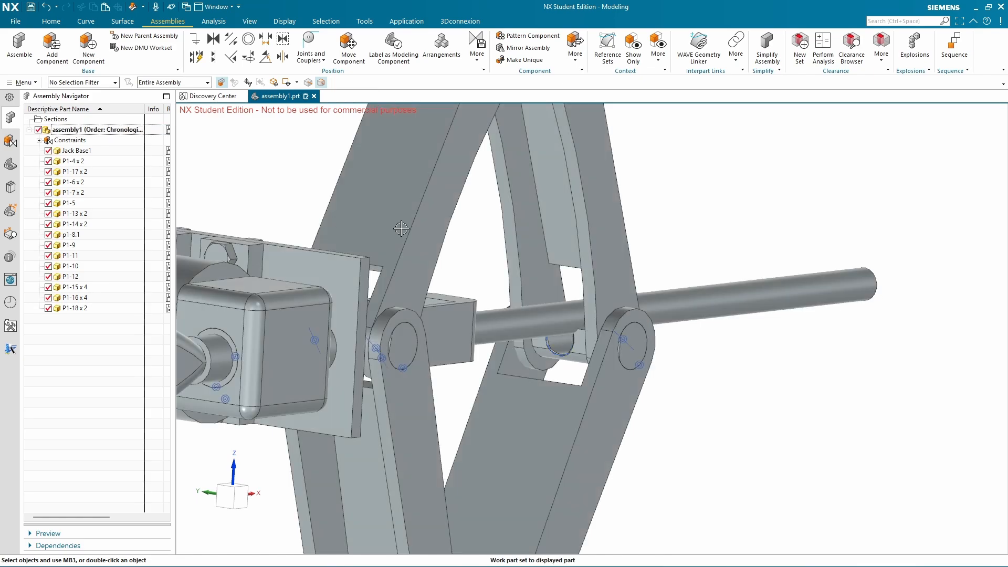
Examine the jack screw's fit with the P1-7 pin and the motor-side bracket from several angles
{"action": "scroll", "coordinate": [677, 294], "scroll_direction": "down", "scroll_amount": 3}
{"action": "middle_click_drag", "start_coordinate": [738, 254], "coordinate": [770, 378]}
{"action": "scroll", "coordinate": [791, 385], "scroll_direction": "up", "scroll_amount": 5}
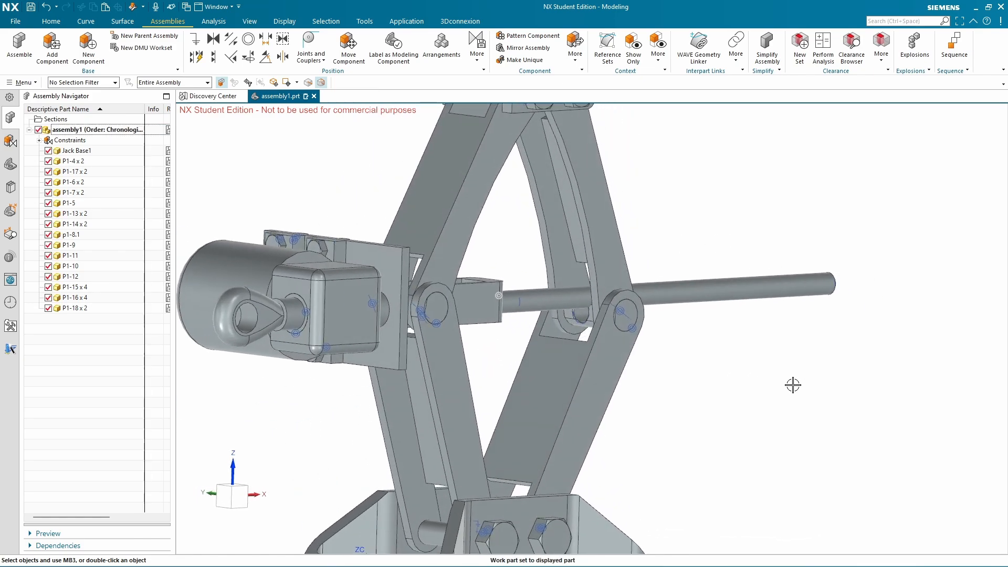
{"action": "scroll", "coordinate": [592, 300], "scroll_direction": "up", "scroll_amount": 1}
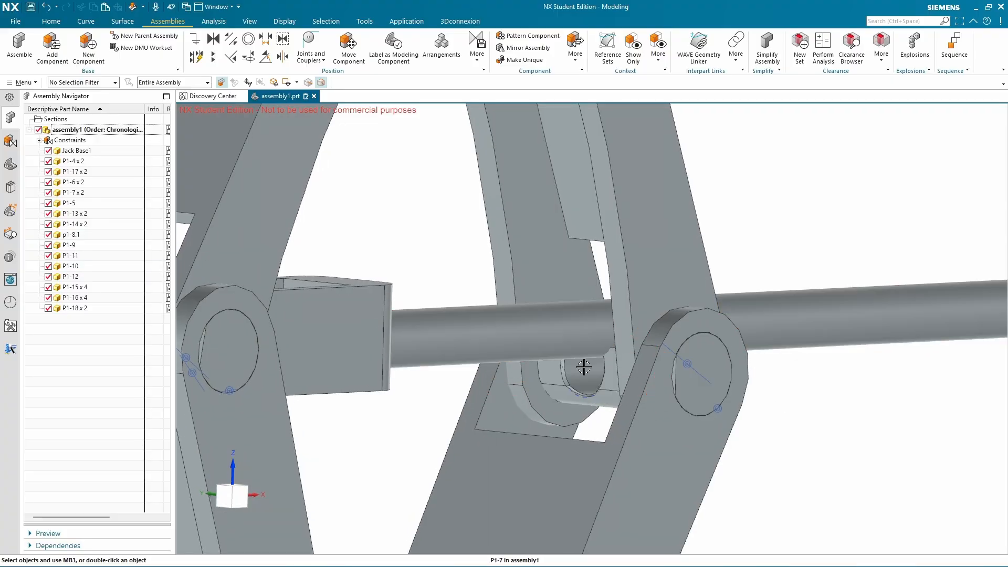
{"action": "scroll", "coordinate": [588, 362], "scroll_direction": "down", "scroll_amount": 4}
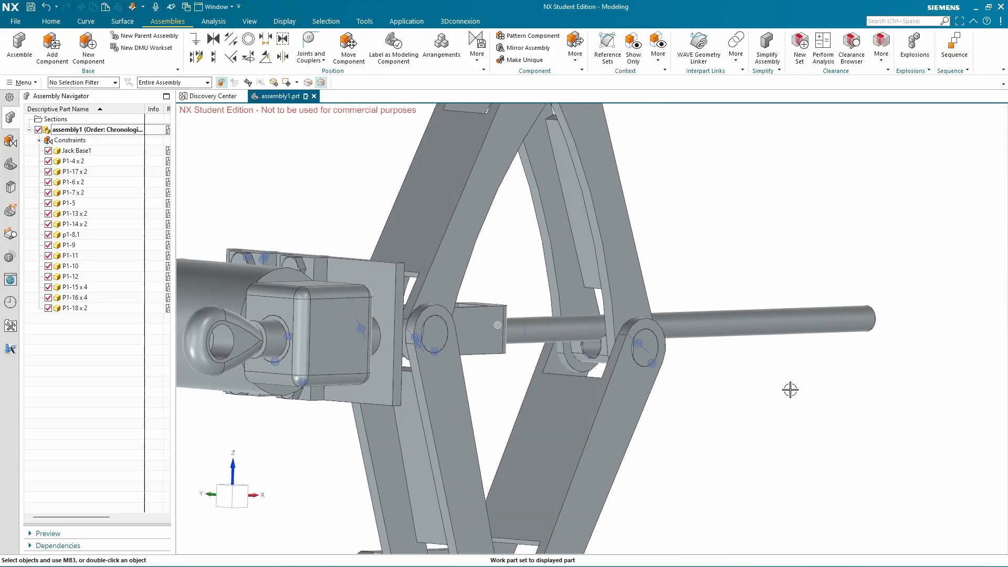
{"action": "middle_click_drag", "start_coordinate": [789, 389], "coordinate": [795, 311]}
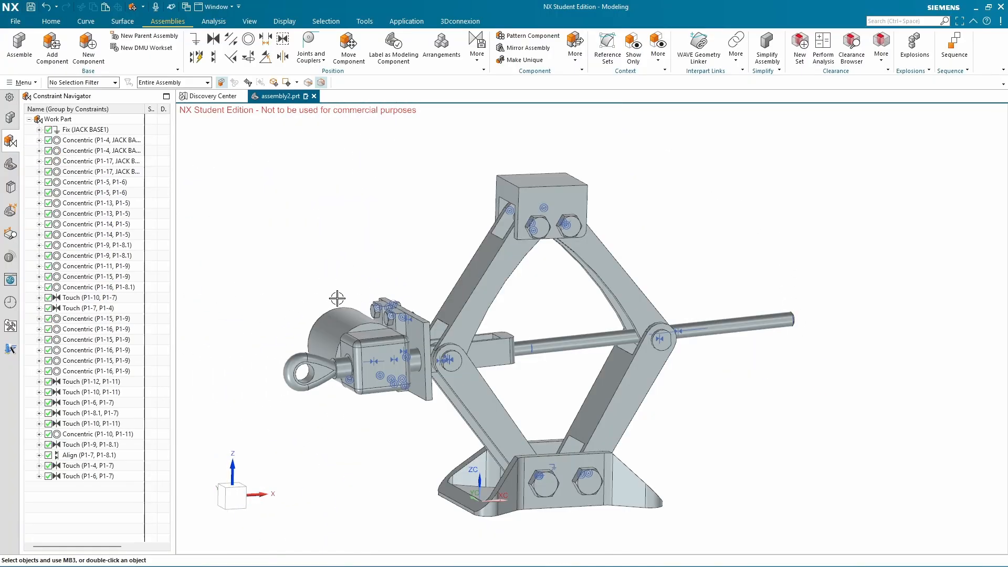
{"action": "scroll", "coordinate": [560, 396], "scroll_direction": "up", "scroll_amount": 5}
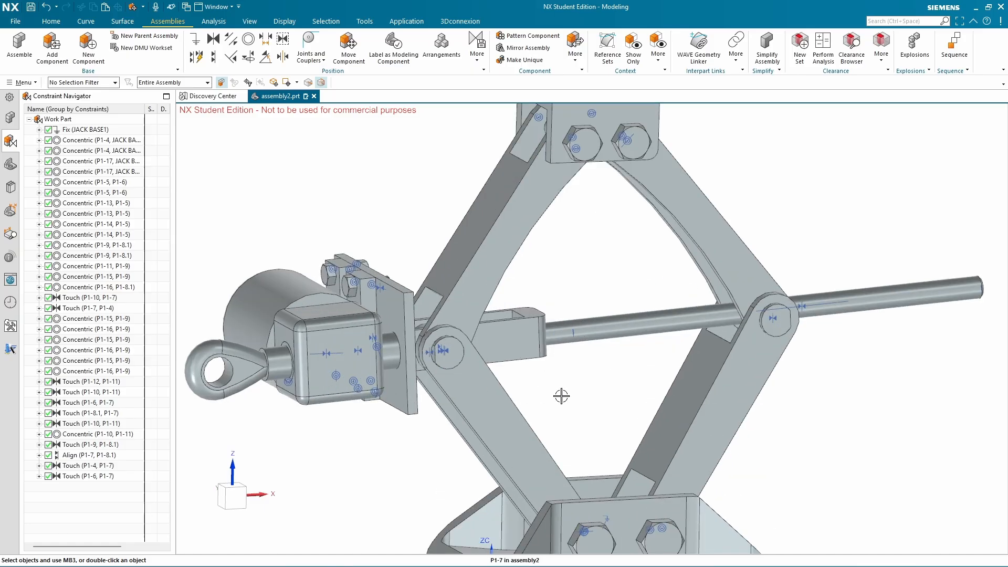
{"action": "scroll", "coordinate": [635, 407], "scroll_direction": "down", "scroll_amount": 4}
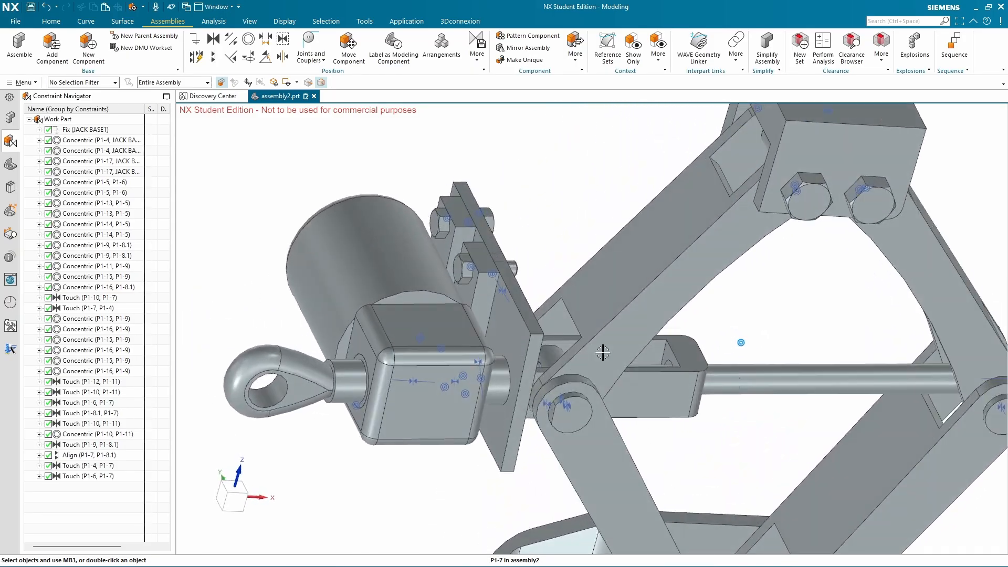
{"action": "scroll", "coordinate": [603, 353], "scroll_direction": "down", "scroll_amount": 3}
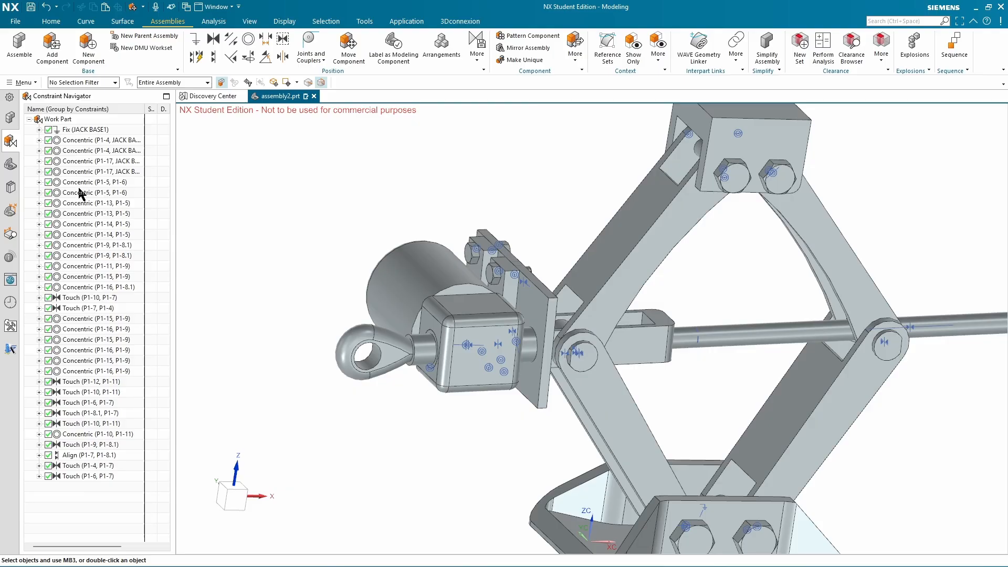
Try a Touch constraint between the P1-10 jack screw and the P1-8.1 bracket's screw hole, and undo it
{"action": "middle_click_drag", "start_coordinate": [256, 323], "coordinate": [286, 121]}
{"action": "scroll", "coordinate": [760, 376], "scroll_direction": "up", "scroll_amount": 2}
{"action": "scroll", "coordinate": [609, 355], "scroll_direction": "up", "scroll_amount": 2}
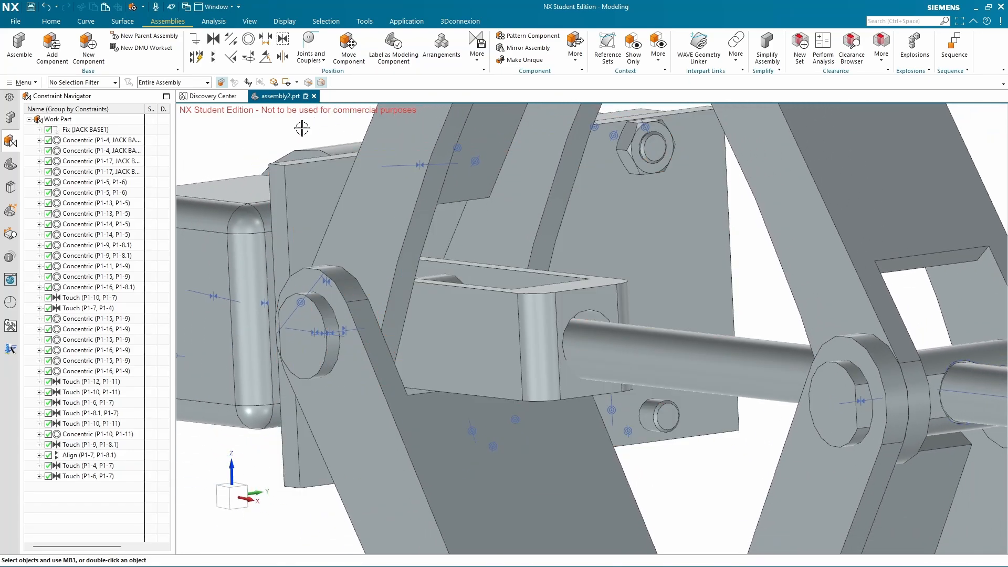
{"action": "left_click", "coordinate": [215, 42]}
{"action": "left_click", "coordinate": [625, 335]}
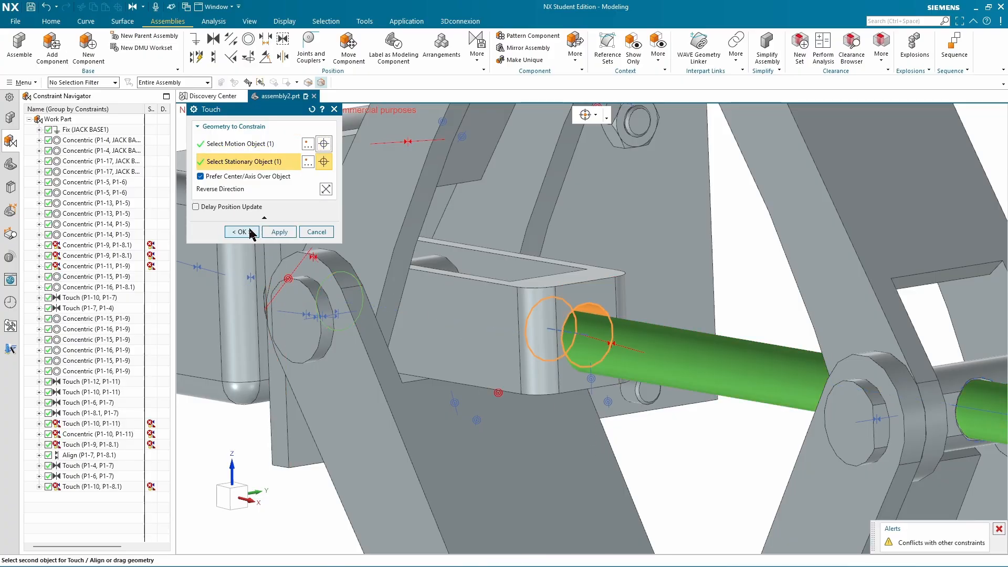
{"action": "middle_click_drag", "start_coordinate": [592, 372], "coordinate": [697, 311]}
{"action": "scroll", "coordinate": [621, 338], "scroll_direction": "up", "scroll_amount": 3}
{"action": "scroll", "coordinate": [662, 356], "scroll_direction": "down", "scroll_amount": 2}
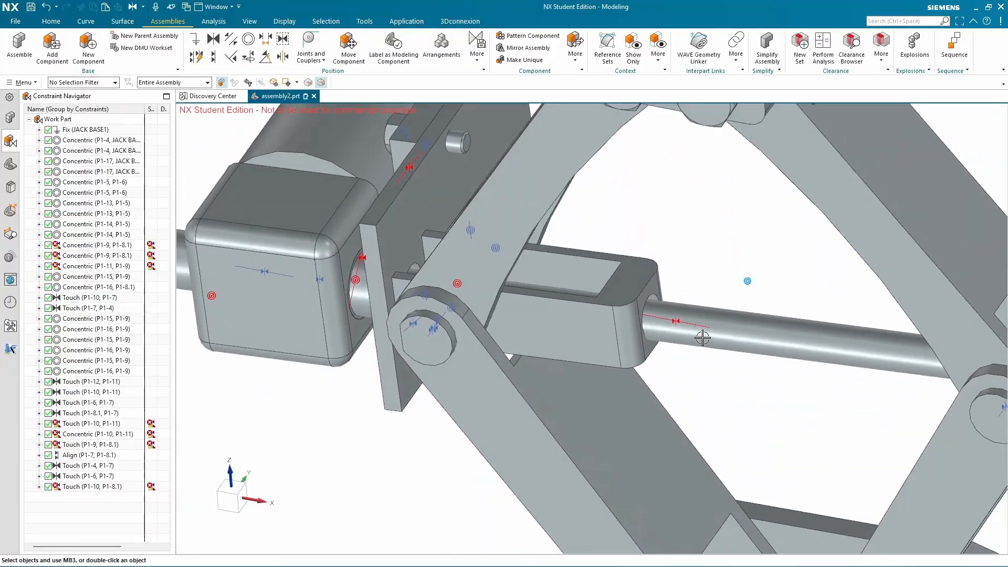
{"action": "key", "text": "ctrl+z"}
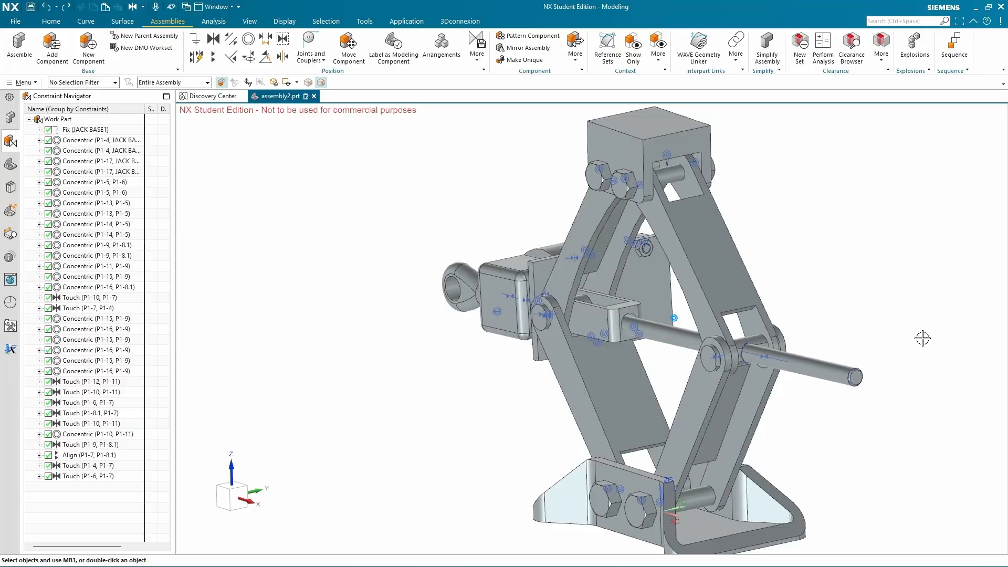
Test the jack's motion by moving the P1-5 top block downward along ZC with dynamic Move Component
{"action": "middle_click_drag", "start_coordinate": [922, 338], "coordinate": [548, 152]}
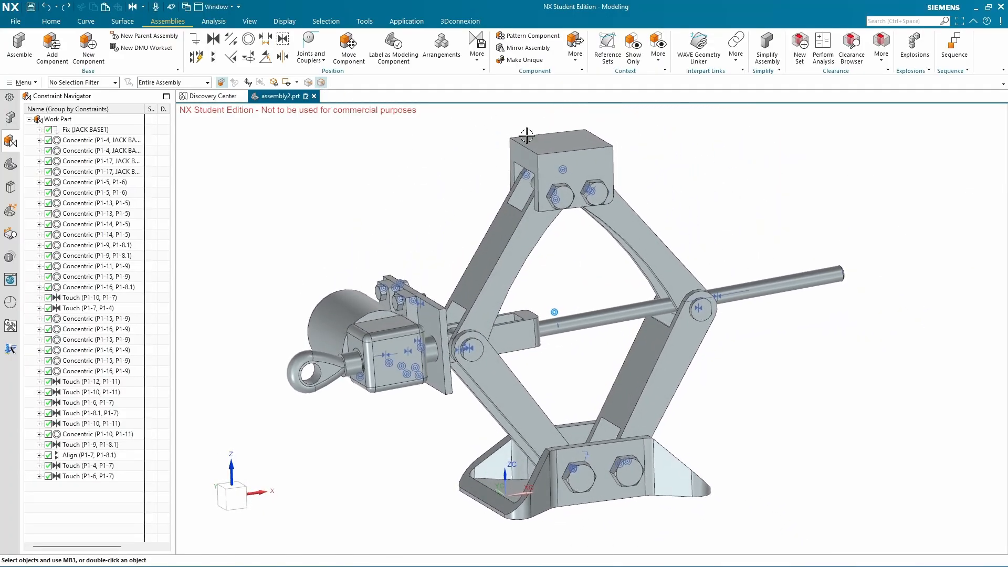
{"action": "left_click", "coordinate": [582, 157]}
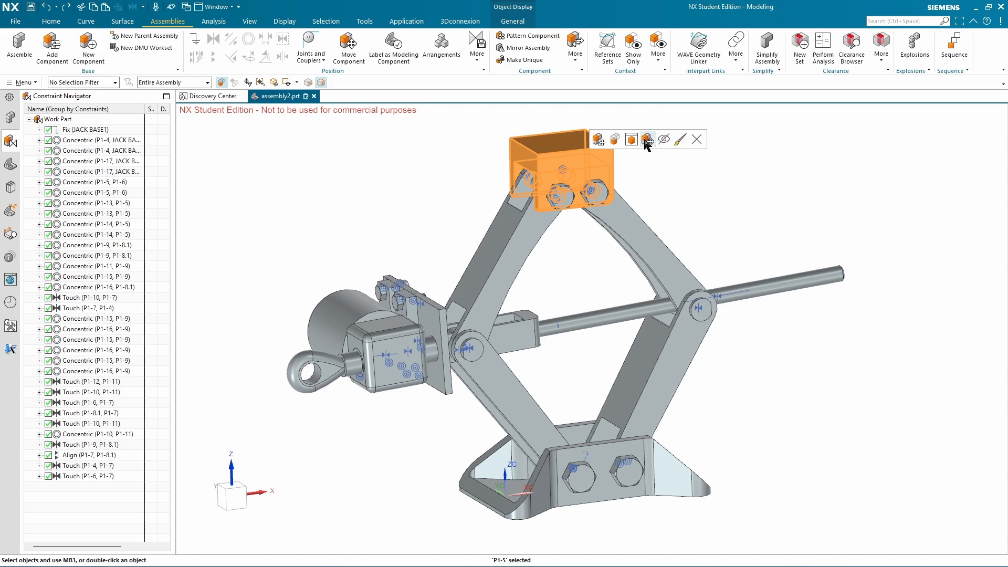
{"action": "left_click", "coordinate": [647, 141]}
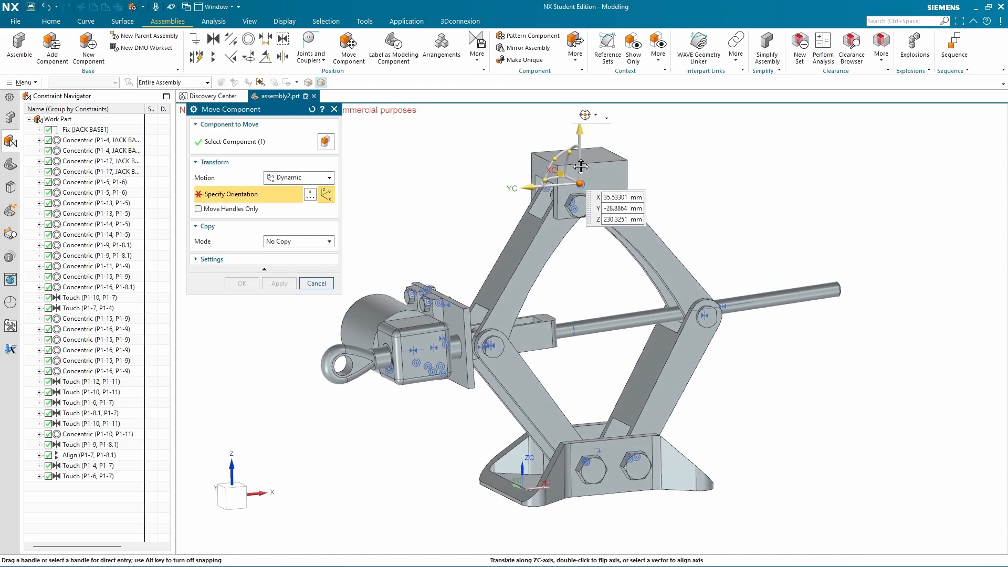
{"action": "left_click_drag", "start_coordinate": [582, 216], "coordinate": [519, 144]}
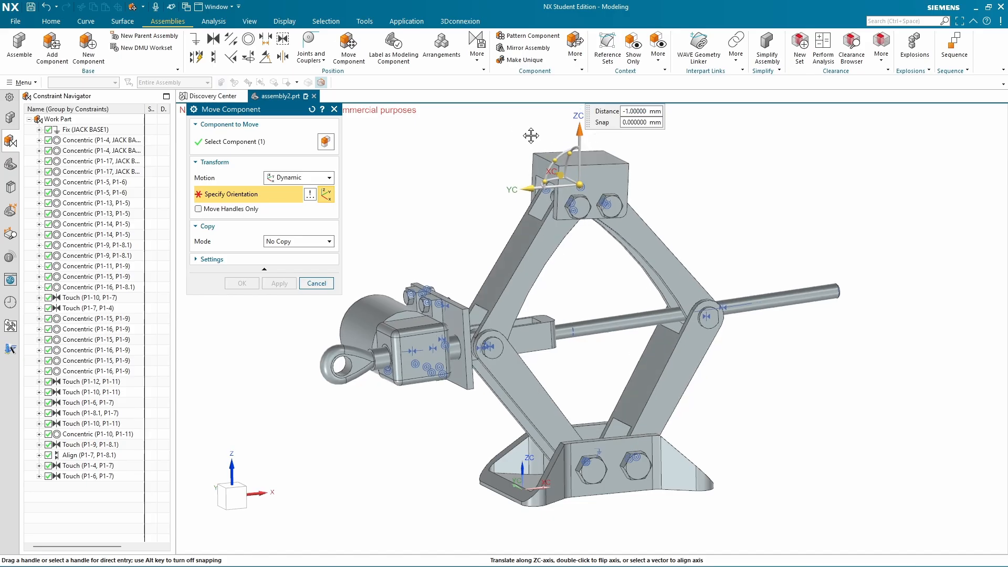
{"action": "left_click", "coordinate": [579, 185]}
{"action": "left_click_drag", "start_coordinate": [578, 122], "coordinate": [639, 137]}
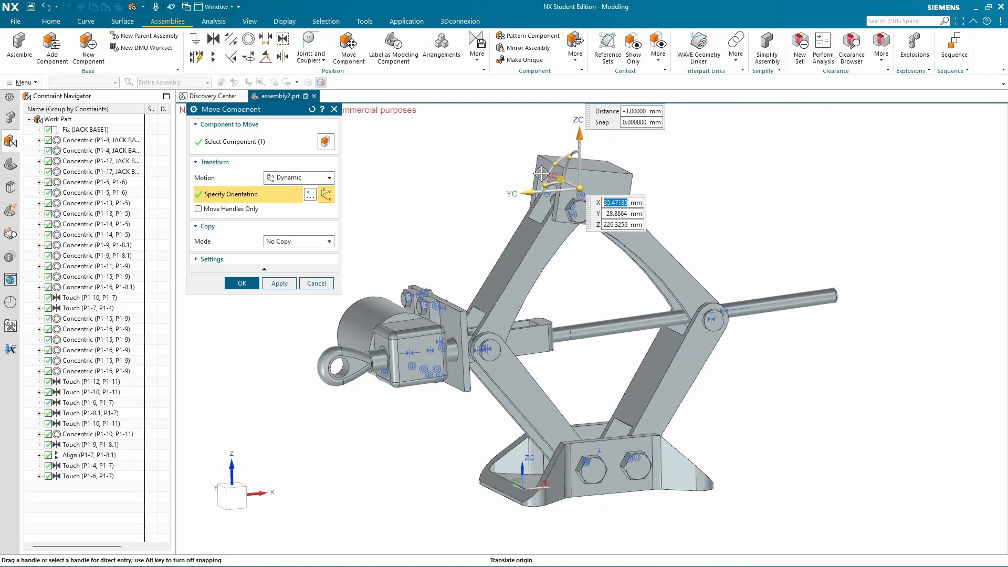
{"action": "left_click_drag", "start_coordinate": [526, 195], "coordinate": [553, 181]}
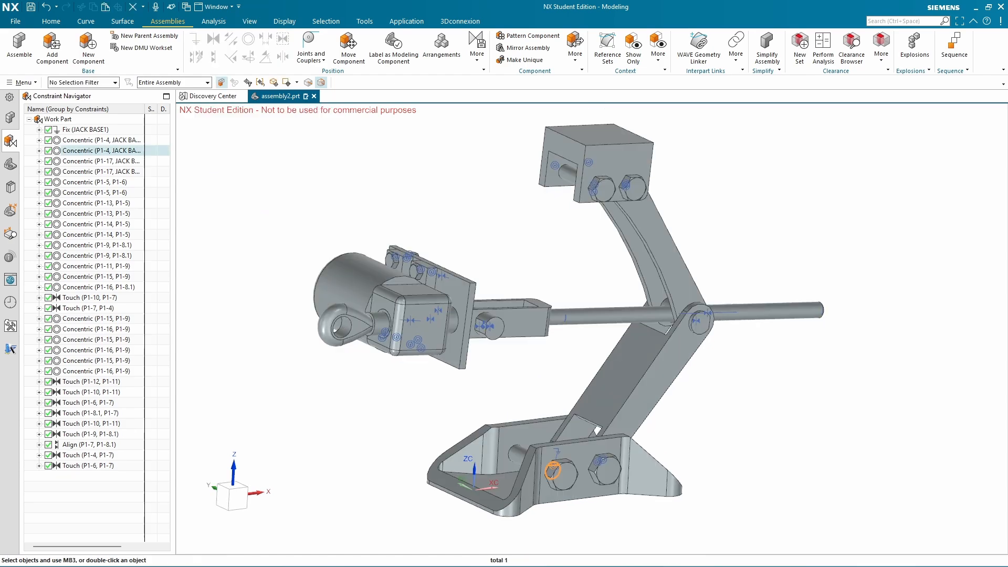
Examine which holes and bolts the Concentric constraints of P1-15 and P1-16 with P1-9 act on
{"action": "key", "text": "Escape"}
{"action": "scroll", "coordinate": [922, 421], "scroll_direction": "down", "scroll_amount": 1}
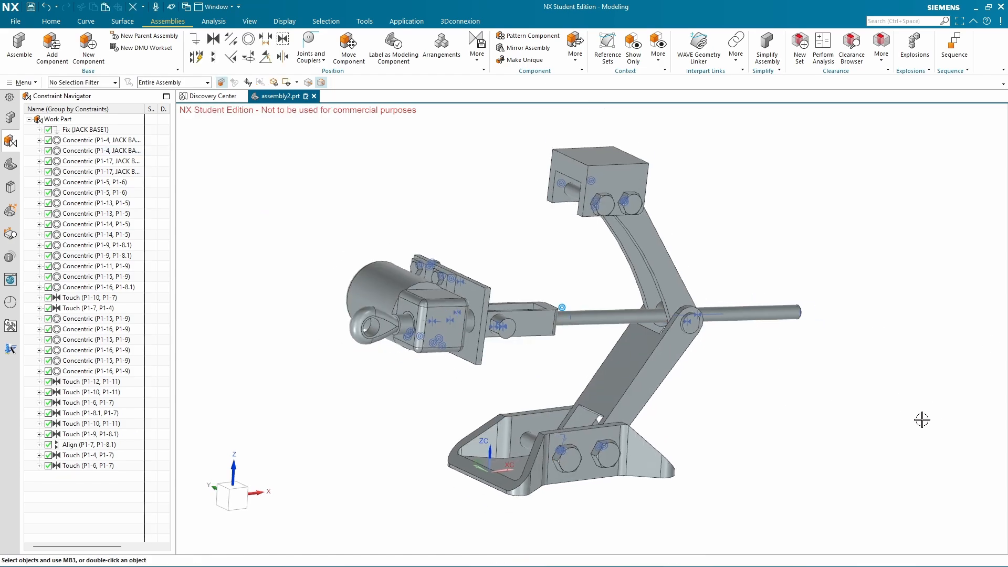
{"action": "scroll", "coordinate": [695, 410], "scroll_direction": "up", "scroll_amount": 2}
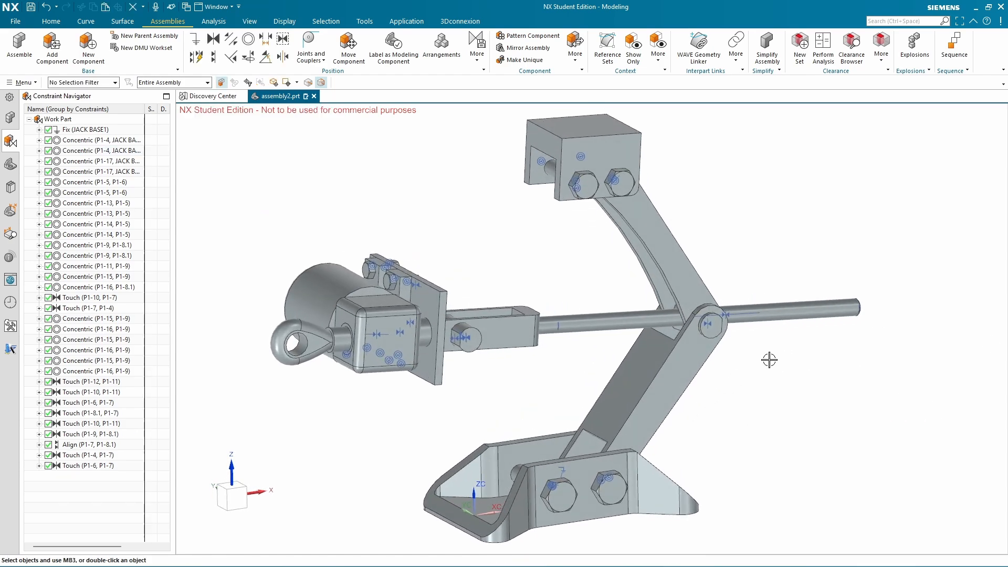
{"action": "middle_click_drag", "start_coordinate": [769, 359], "coordinate": [780, 341], "text": "shift"}
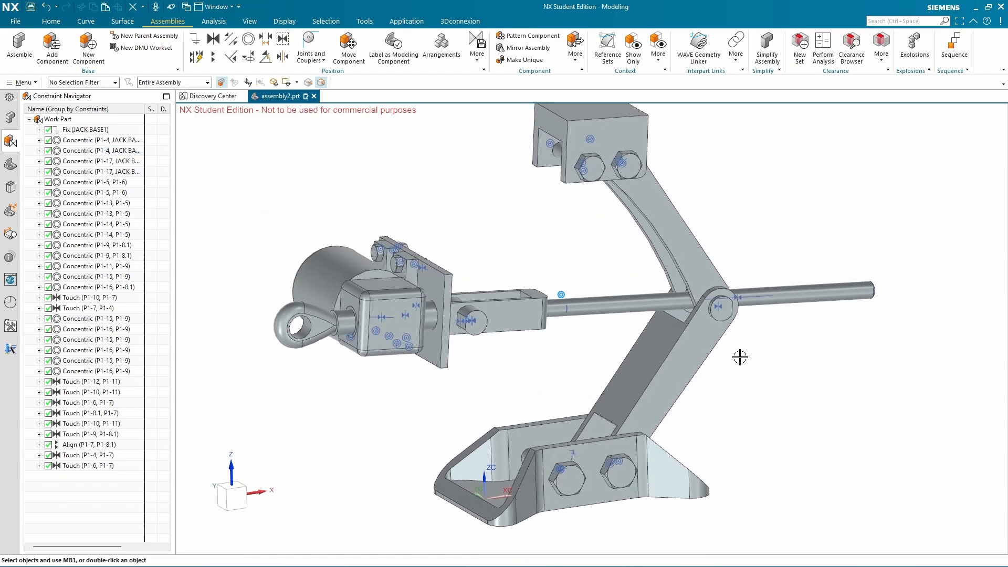
{"action": "left_click", "coordinate": [82, 318]}
{"action": "left_click", "coordinate": [83, 329]}
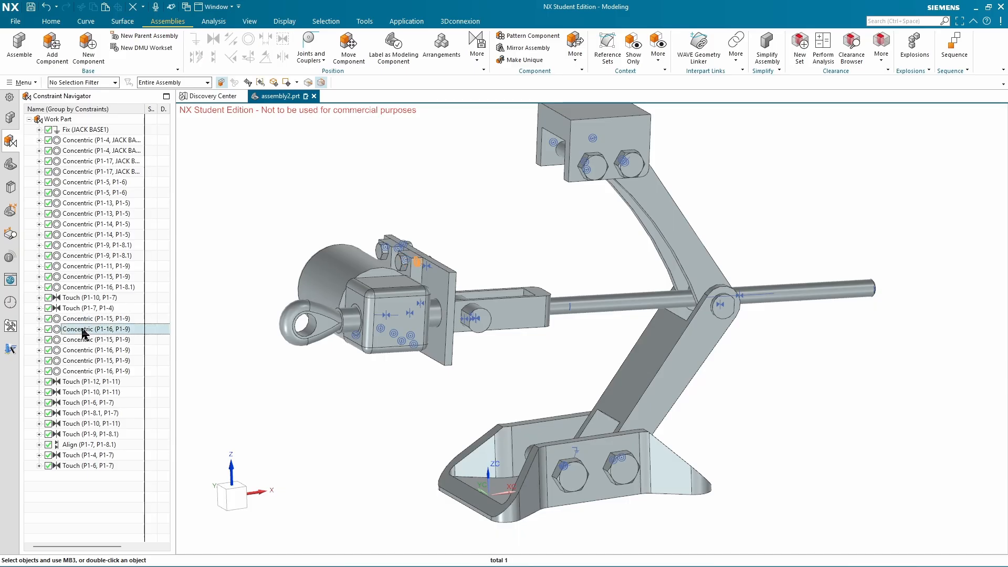
{"action": "left_click", "coordinate": [82, 340]}
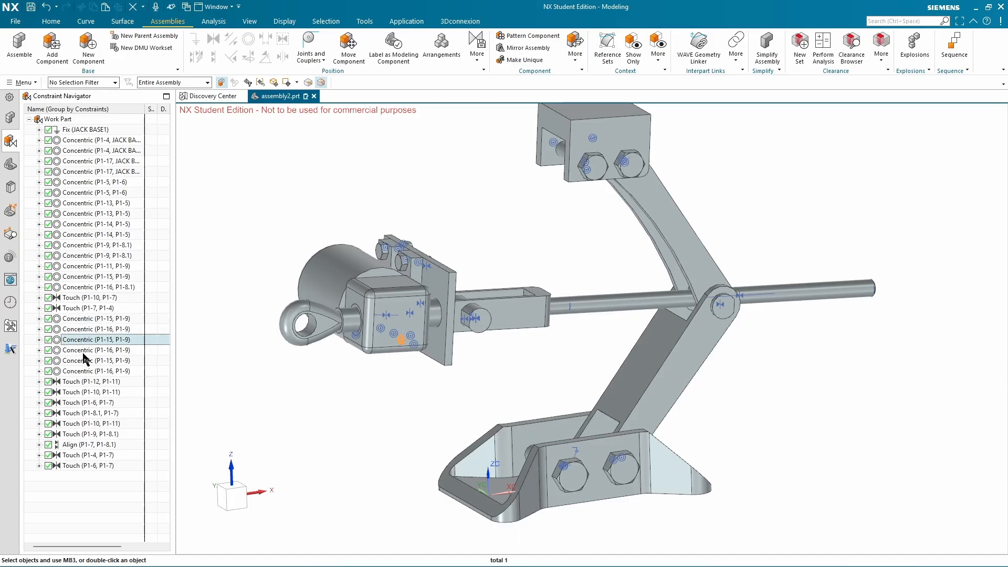
{"action": "left_click", "coordinate": [82, 361]}
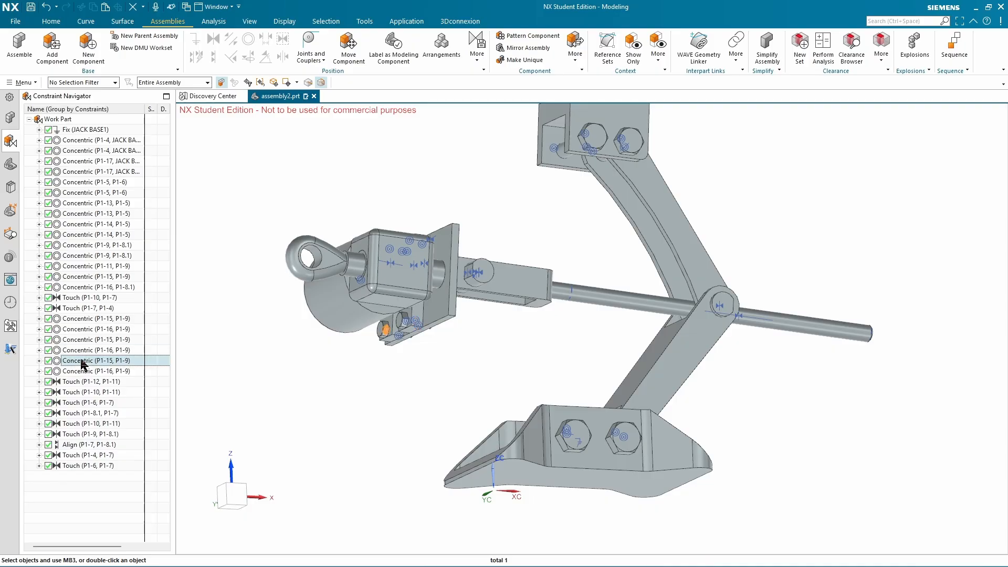
{"action": "left_click", "coordinate": [83, 372]}
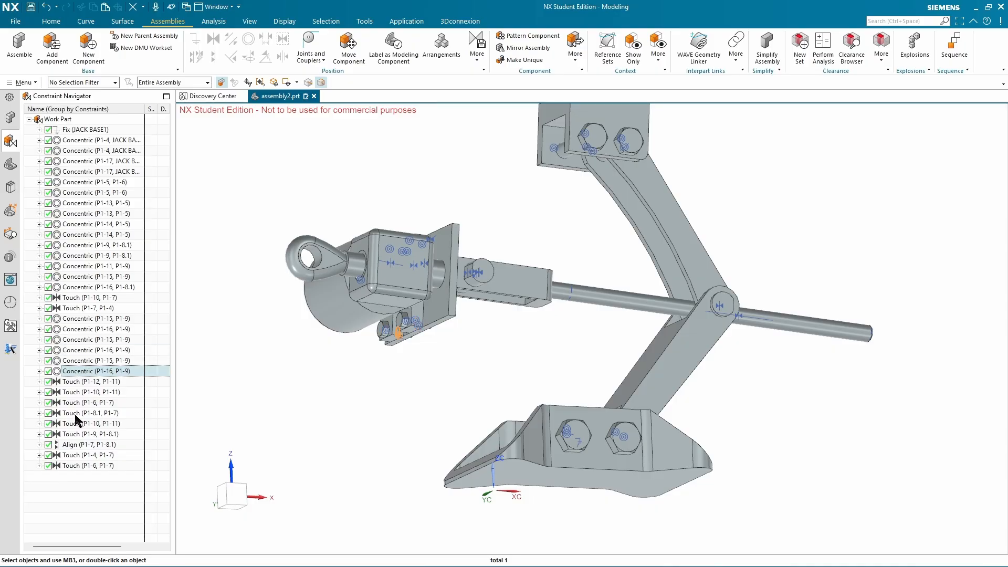
Examine the motor-side Concentric constraints between P1-16 and P1-8.1, P1-11 and P1-9, and P1-9 and P1-8.1
{"action": "left_click", "coordinate": [79, 287]}
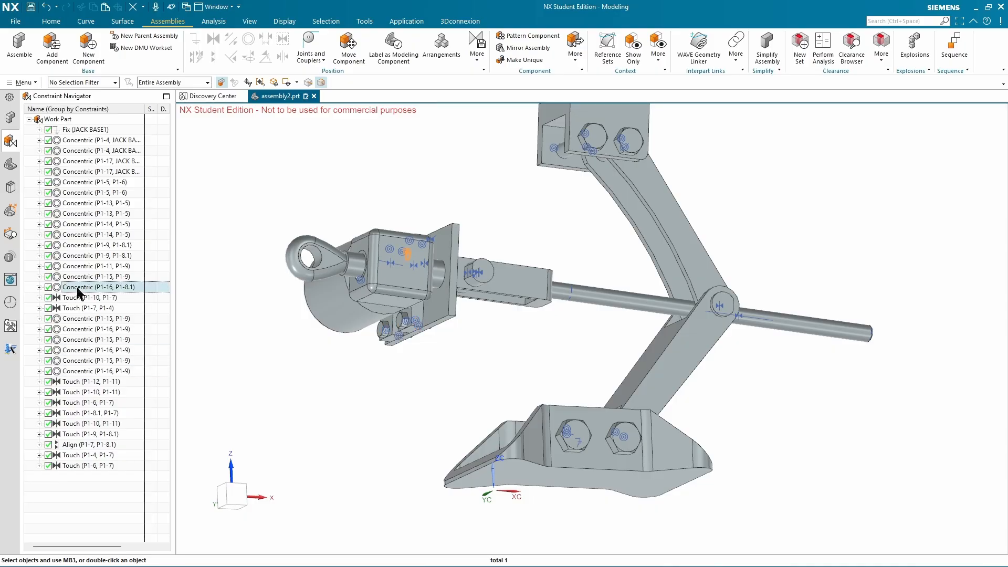
{"action": "left_click", "coordinate": [86, 266]}
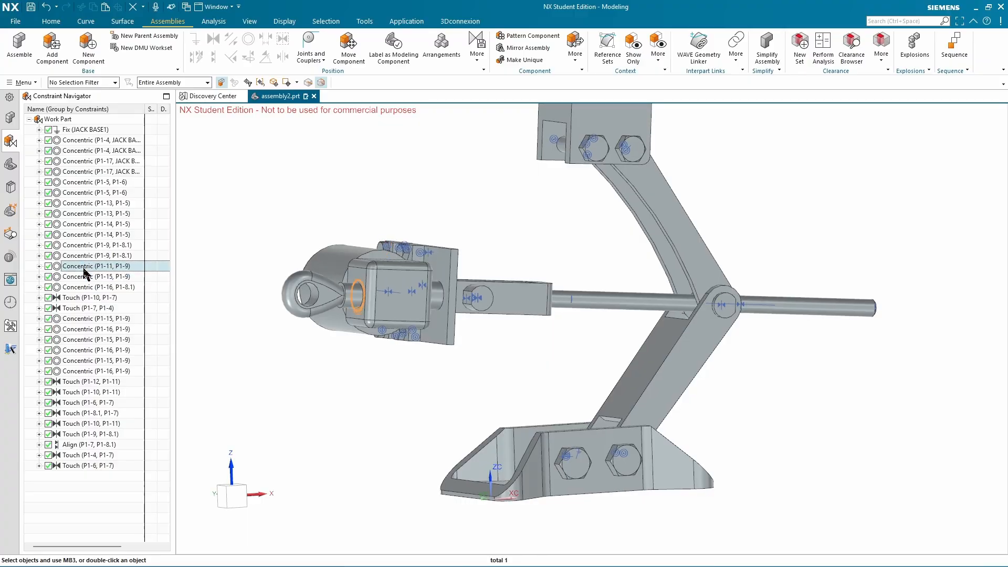
{"action": "left_click", "coordinate": [86, 256]}
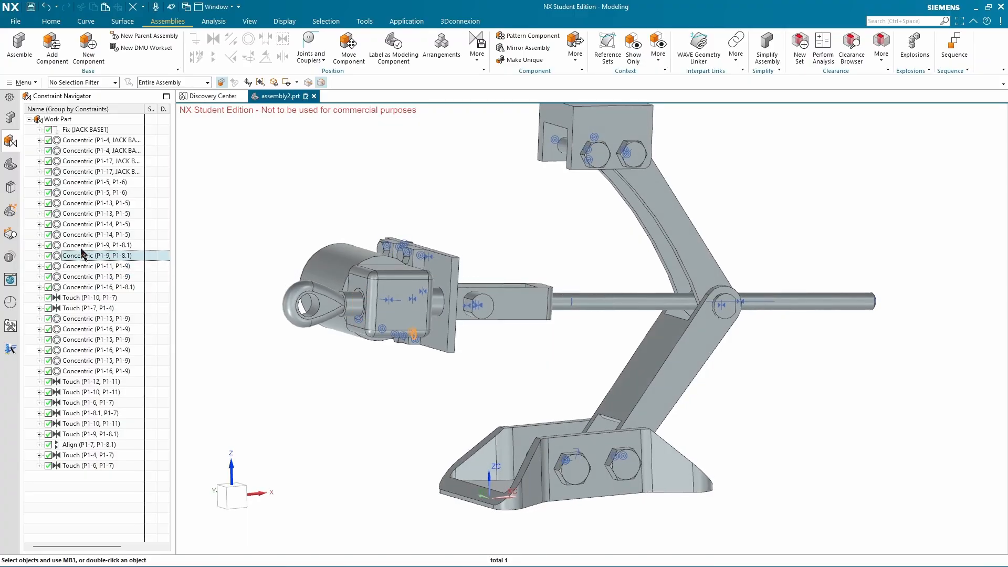
{"action": "left_click", "coordinate": [83, 246]}
Examine the Concentric constraints at the P1-5 top block and those of P1-17 and P1-4 with the jack base
{"action": "left_click", "coordinate": [88, 236]}
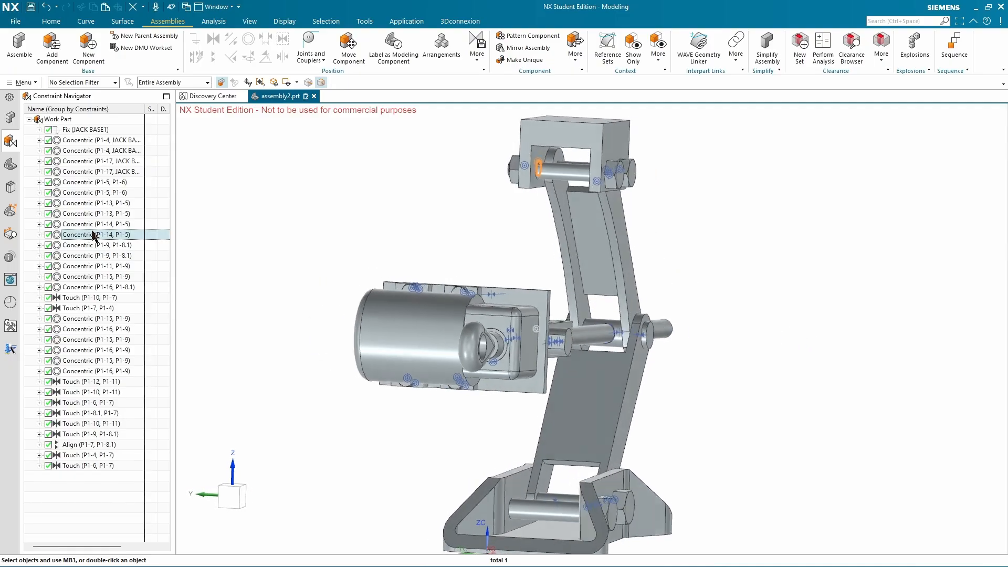
{"action": "left_click", "coordinate": [82, 225]}
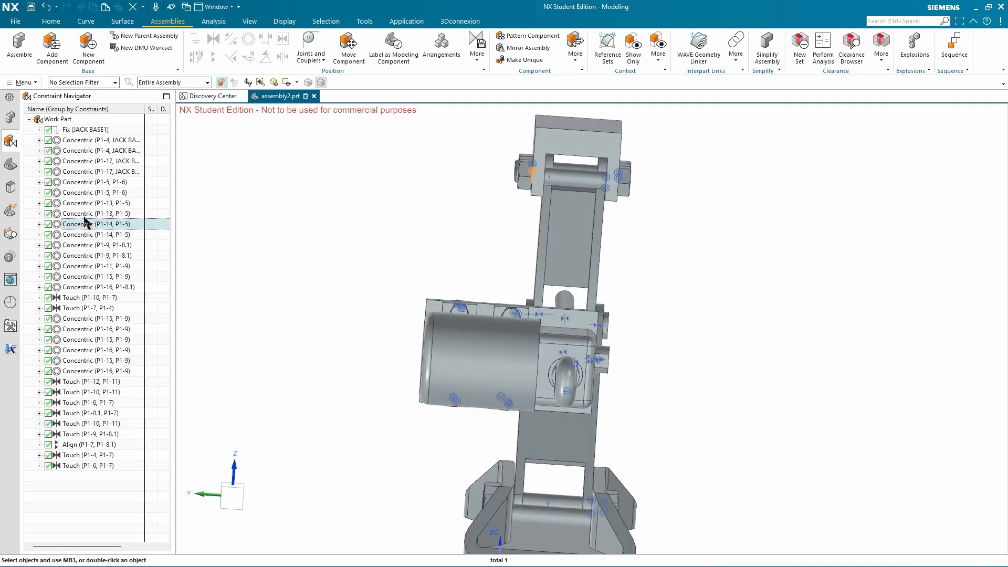
{"action": "left_click", "coordinate": [86, 214]}
{"action": "key", "text": "Up"}
{"action": "key", "text": "Up"}
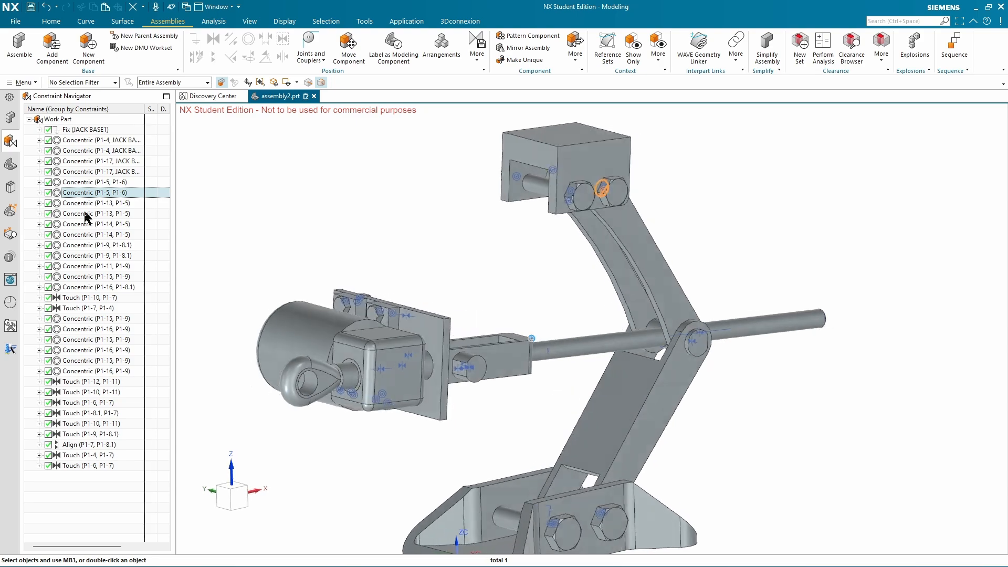
{"action": "key", "text": "Up"}
{"action": "key", "text": "Up"}
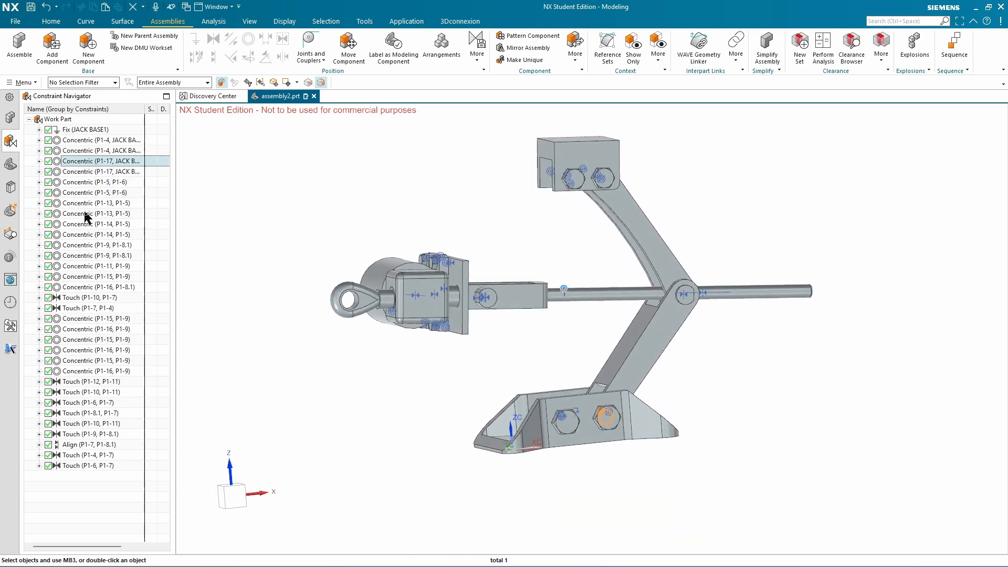
{"action": "key", "text": "Up"}
{"action": "key", "text": "Up"}
{"action": "key", "text": "Up"}
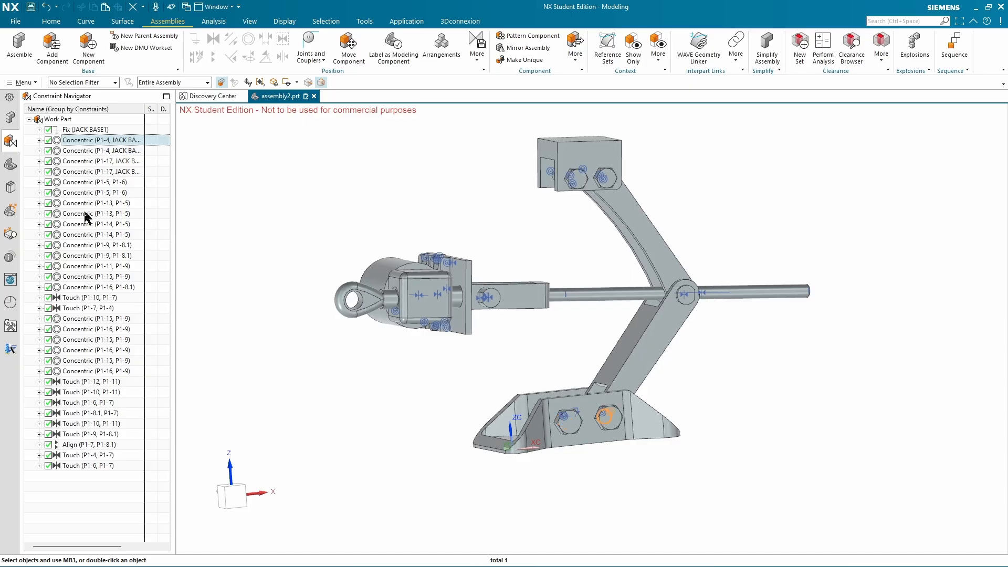
Delete the Touch constraints between P1-10 and P1-7 and between P1-7 and P1-4
{"action": "left_click", "coordinate": [81, 298]}
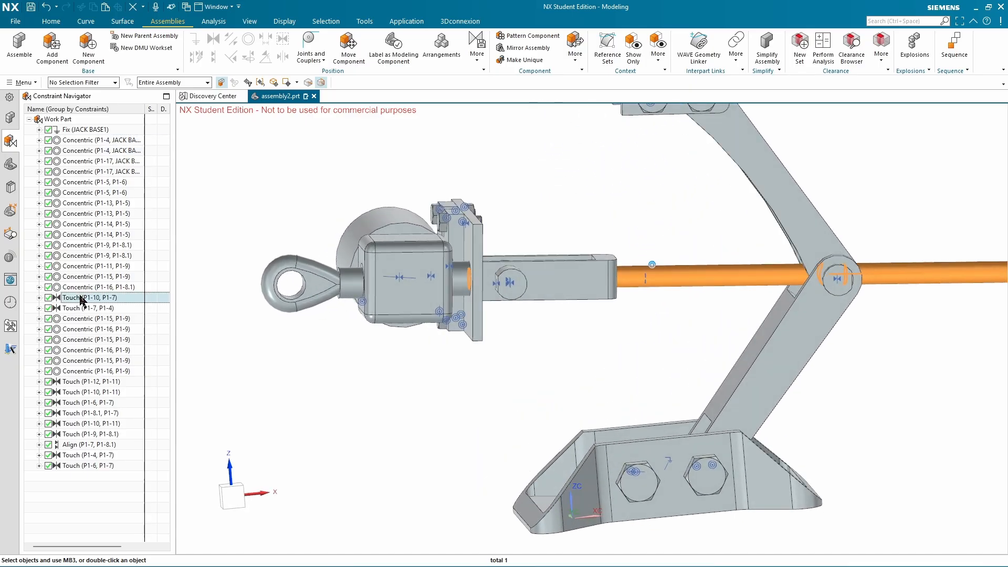
{"action": "key", "text": "Delete"}
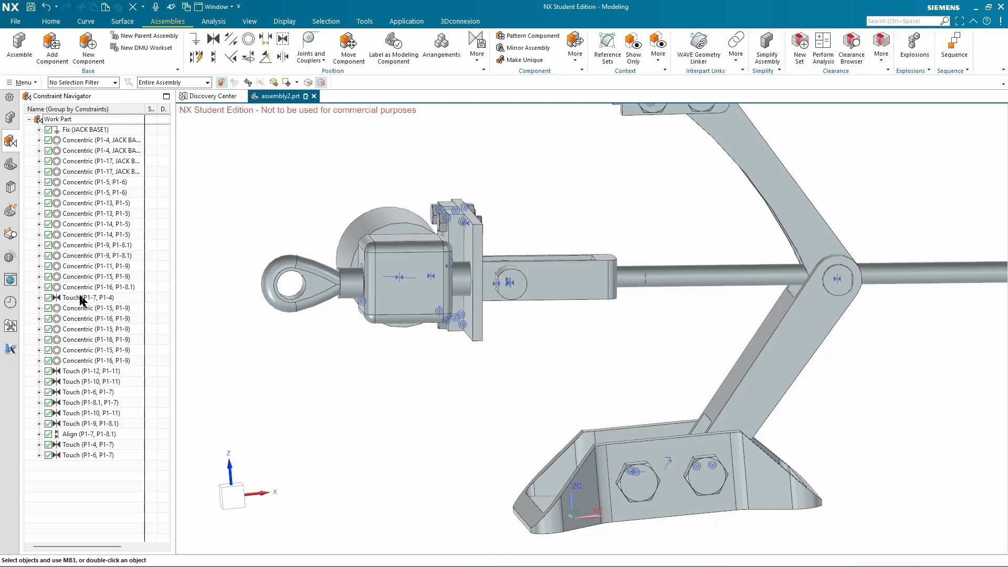
{"action": "left_click", "coordinate": [81, 297]}
{"action": "key", "text": "Delete"}
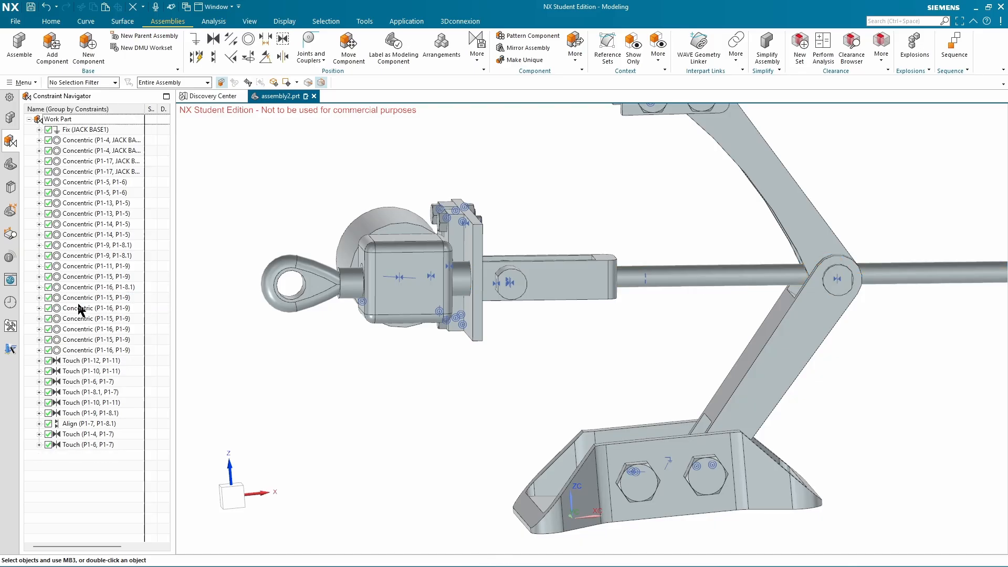
Delete the first Touch constraint between P1-6 and P1-7 and the second one between P1-10 and P1-11
{"action": "left_click", "coordinate": [69, 362]}
{"action": "left_click", "coordinate": [78, 371]}
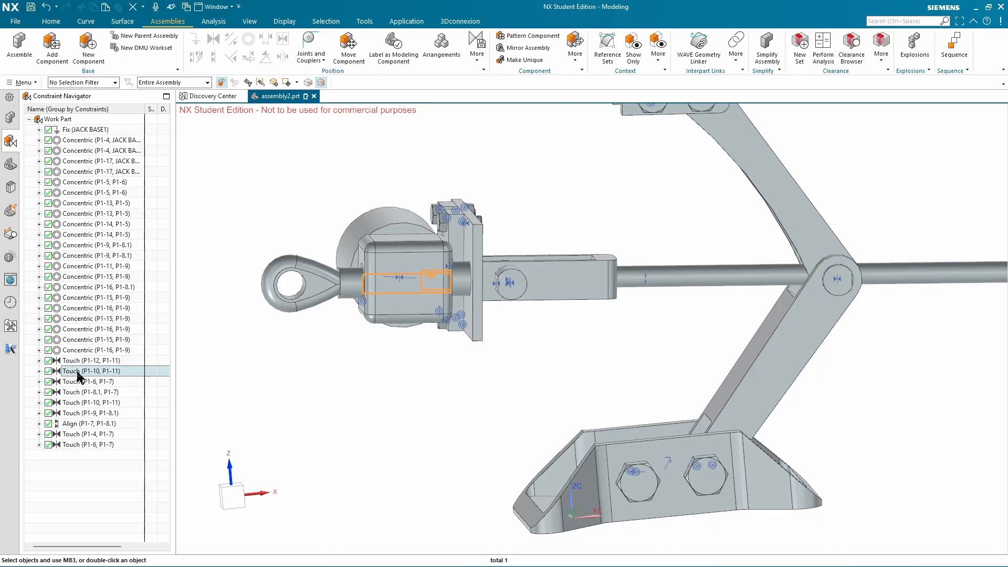
{"action": "left_click", "coordinate": [78, 382]}
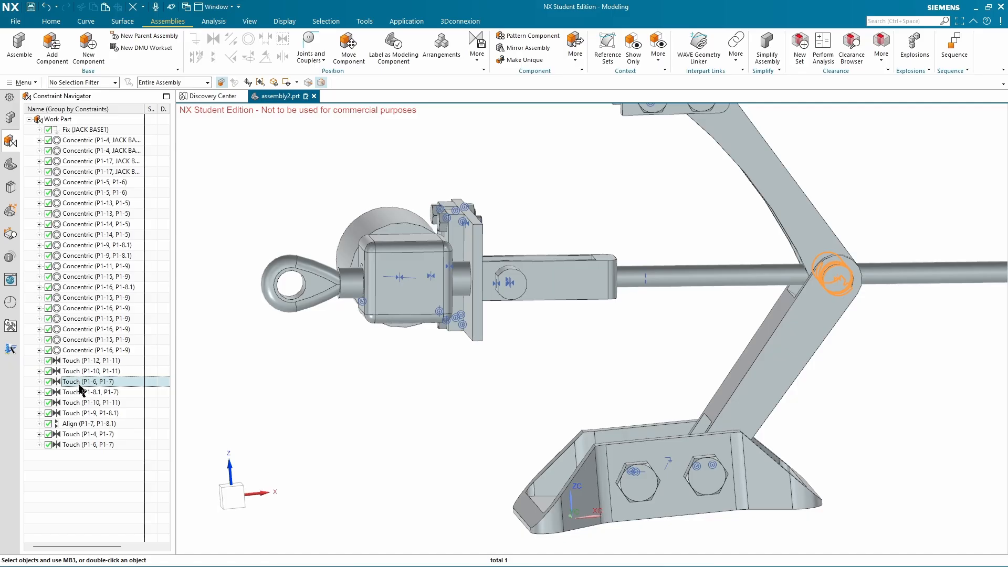
{"action": "key", "text": "Delete"}
{"action": "left_click", "coordinate": [78, 392]}
{"action": "key", "text": "Delete"}
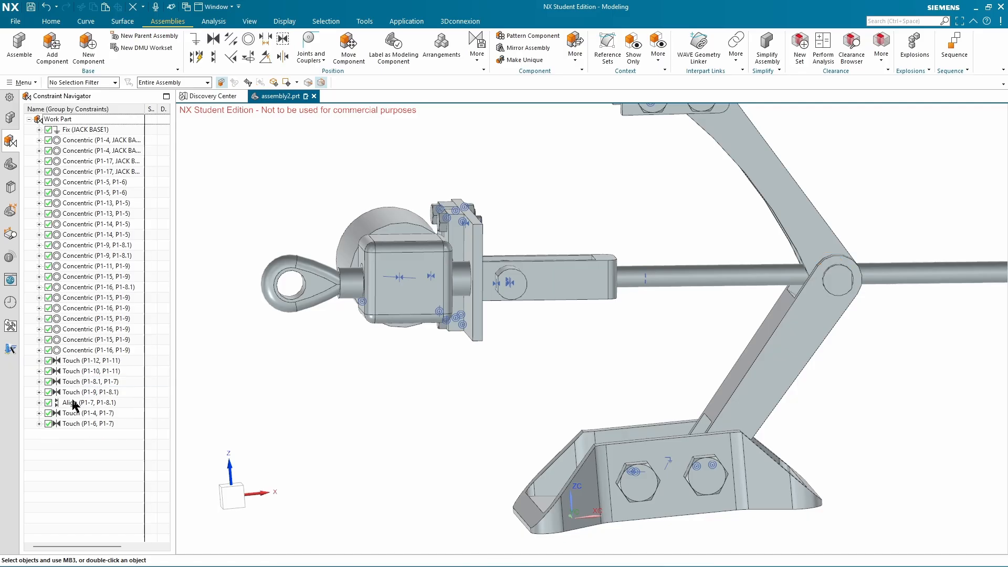
Delete the Touch constraints P1-9/P1-8.1, P1-4/P1-7 and P1-6/P1-7 and the Align constraint P1-7/P1-8.1
{"action": "left_click", "coordinate": [77, 394]}
{"action": "key", "text": "Delete"}
{"action": "left_click", "coordinate": [76, 393]}
{"action": "key", "text": "Delete"}
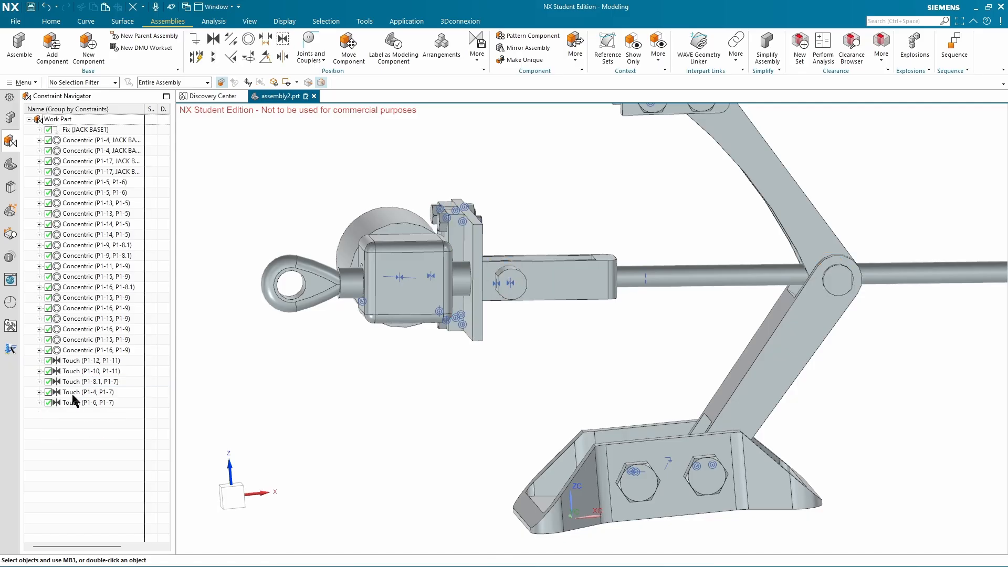
{"action": "left_click", "coordinate": [73, 394]}
{"action": "key", "text": "Delete"}
{"action": "left_click", "coordinate": [72, 394]}
{"action": "key", "text": "Delete"}
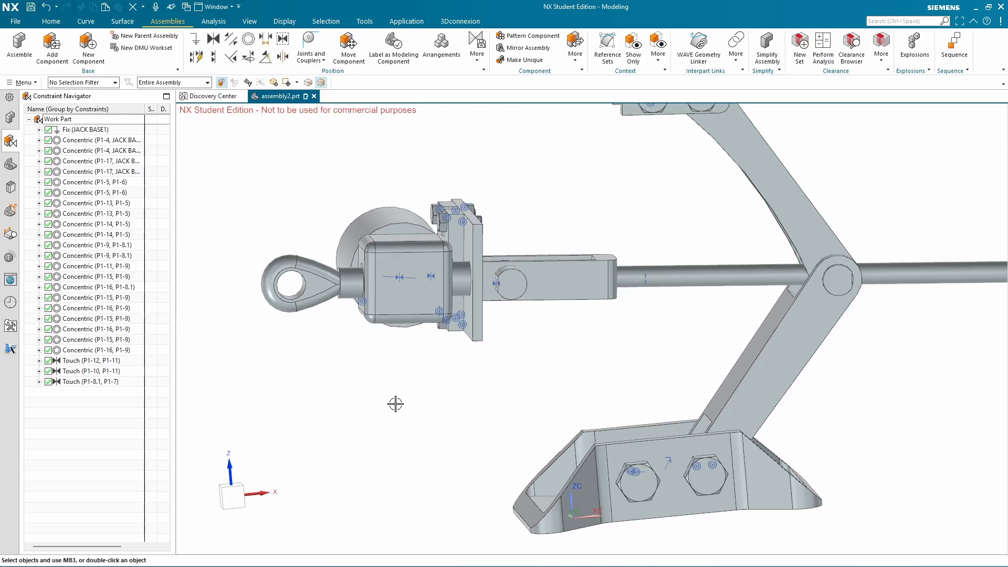
Show the hidden P1-6 and P1-4 arms on the jack's motor side again
{"action": "right_click", "coordinate": [426, 370]}
{"action": "left_click", "coordinate": [491, 370]}
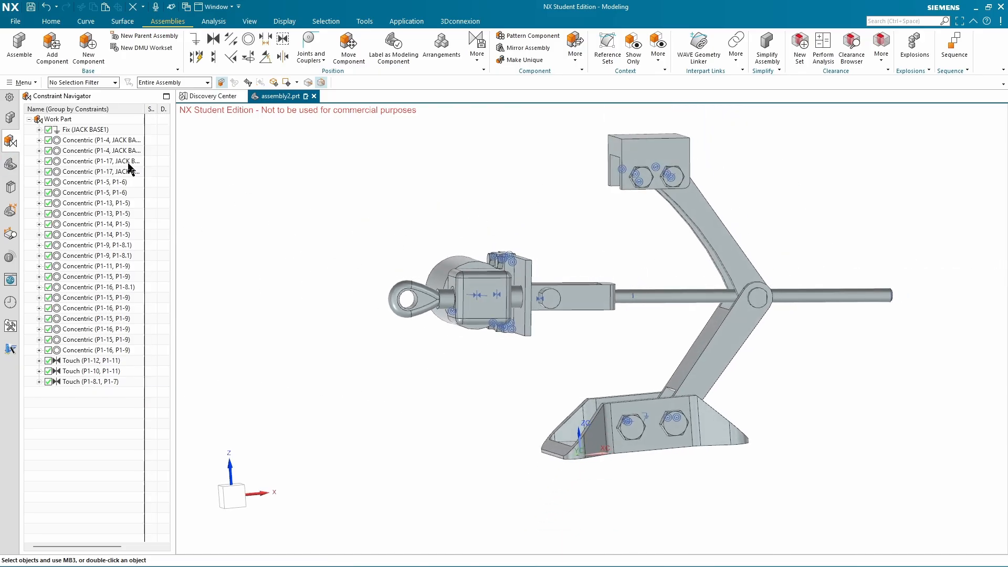
{"action": "left_click", "coordinate": [12, 118]}
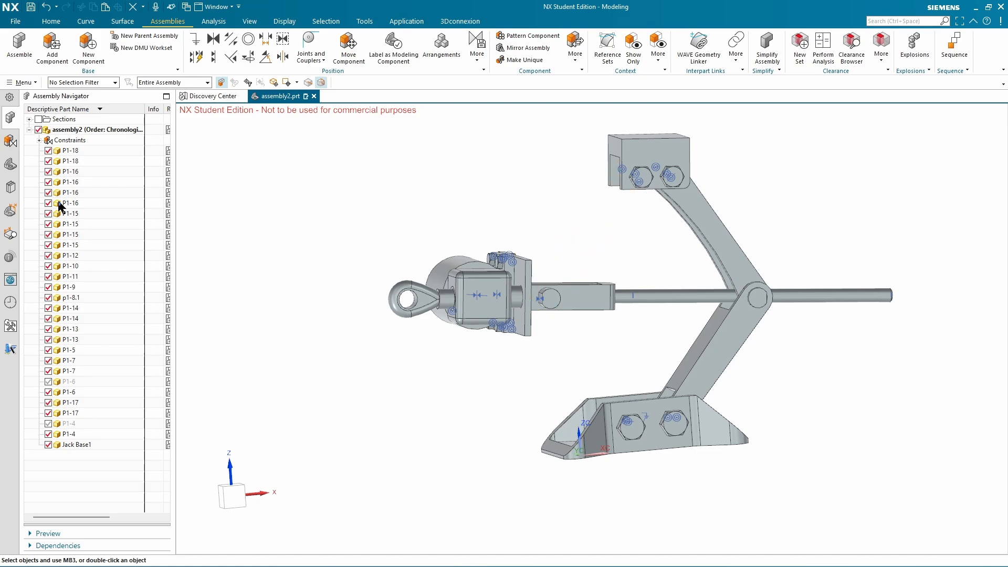
{"action": "left_click", "coordinate": [48, 381]}
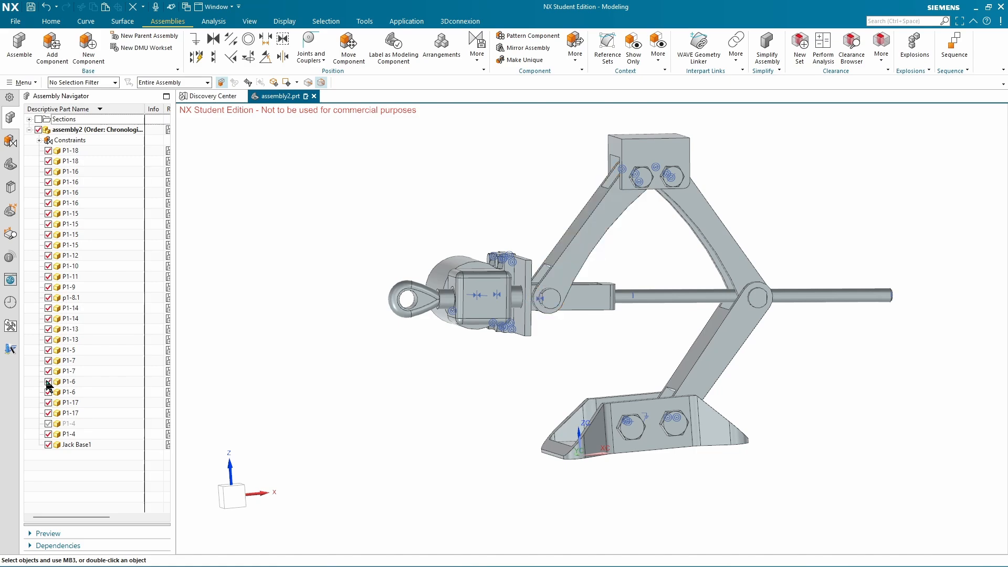
{"action": "left_click", "coordinate": [48, 423]}
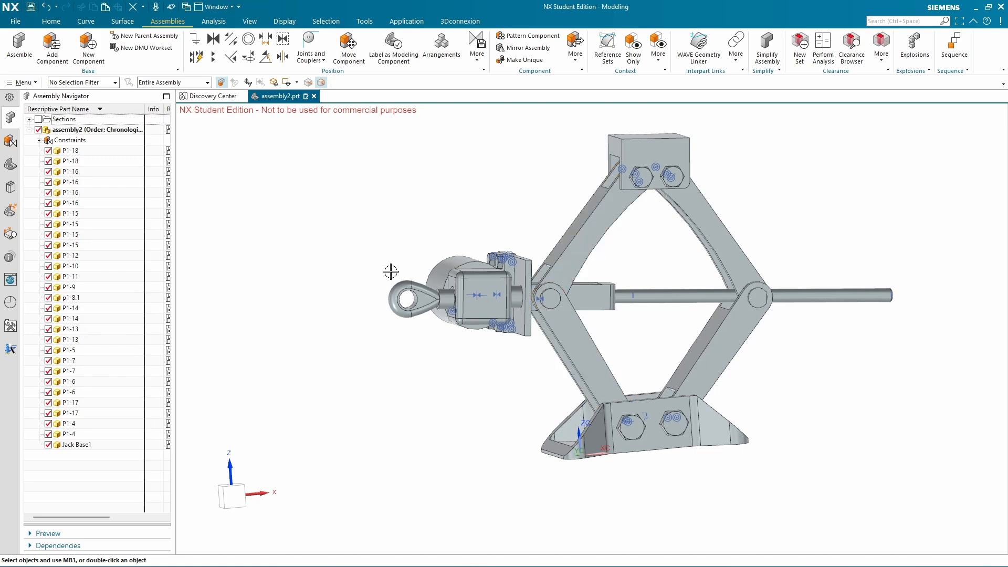
{"action": "scroll", "coordinate": [360, 261], "scroll_direction": "up", "scroll_amount": 3}
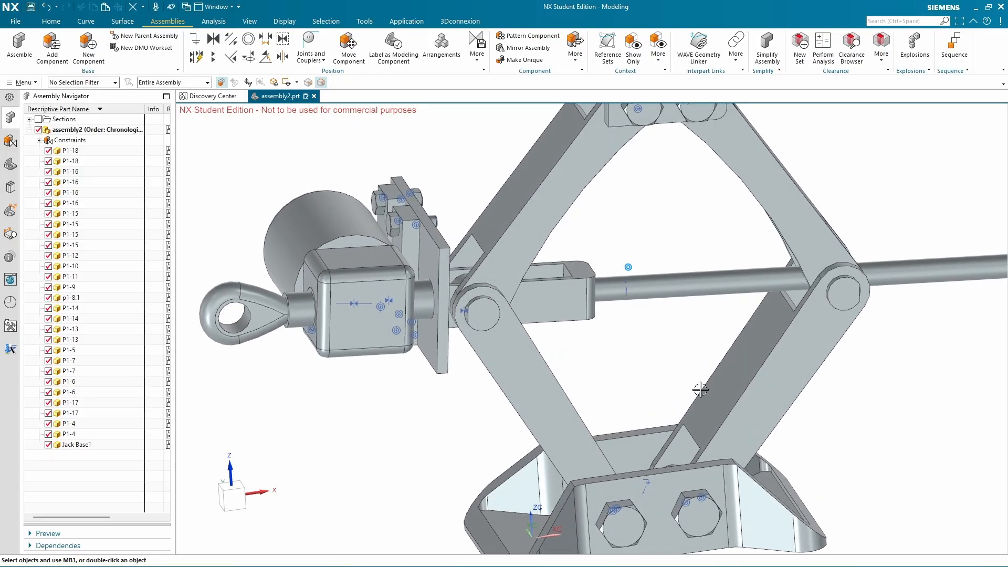
{"action": "scroll", "coordinate": [700, 390], "scroll_direction": "up", "scroll_amount": 5}
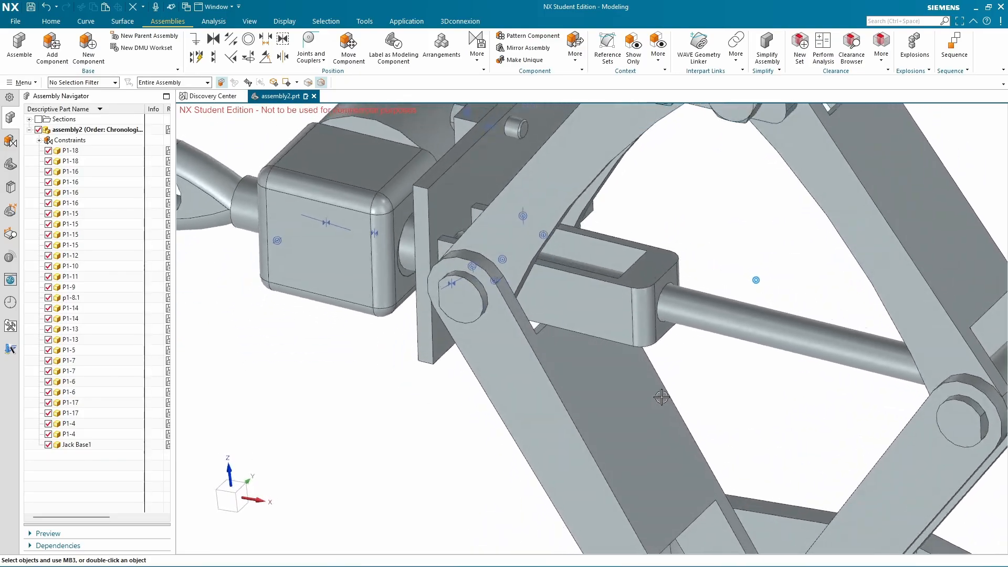
Examine the jack's motor side and the geometry joined by the P1-12/P1-11, P1-10/P1-11 and P1-8.1/P1-7 Touch constraints
{"action": "middle_click_drag", "start_coordinate": [662, 397], "coordinate": [480, 333]}
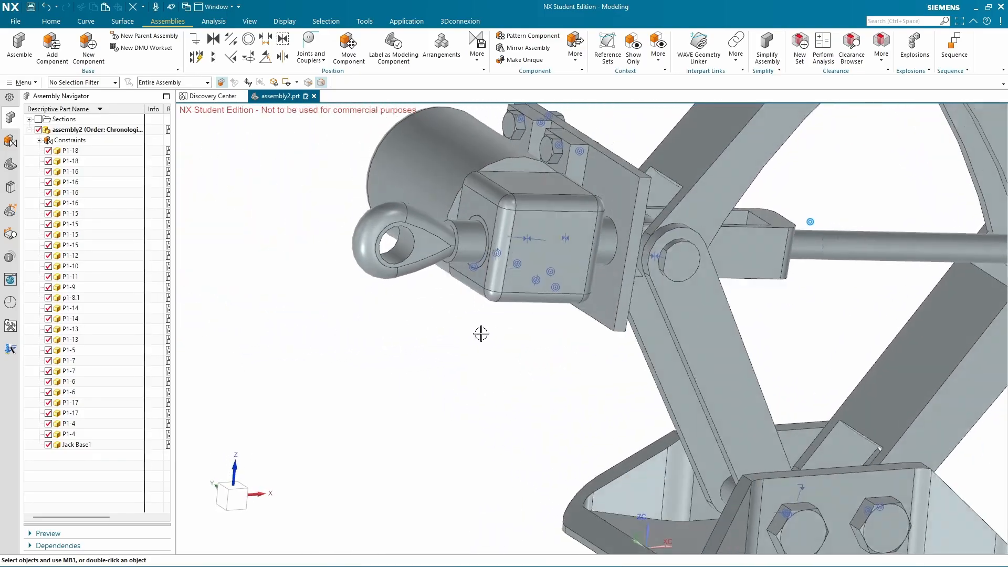
{"action": "scroll", "coordinate": [480, 334], "scroll_direction": "down", "scroll_amount": 4}
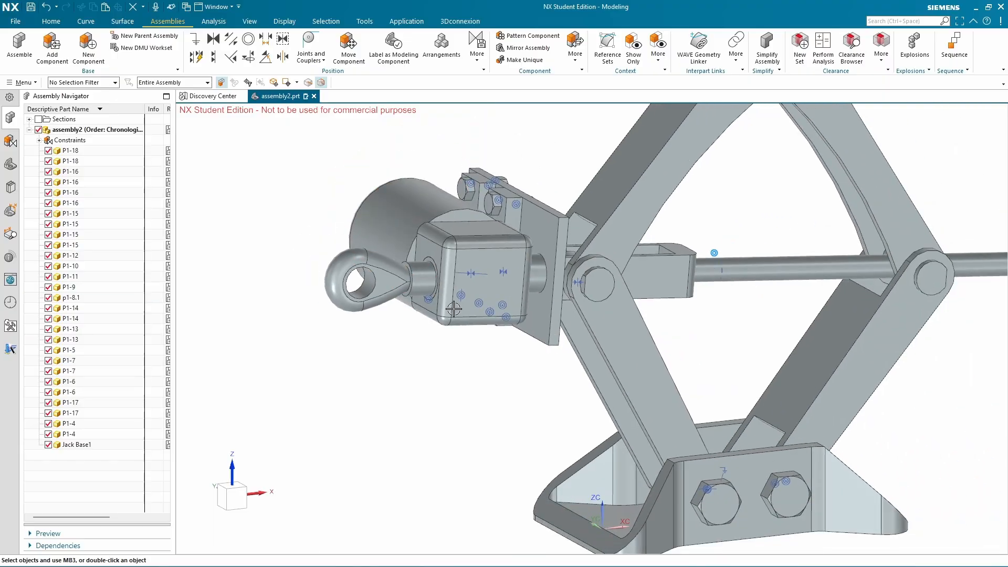
{"action": "scroll", "coordinate": [454, 309], "scroll_direction": "up", "scroll_amount": 2}
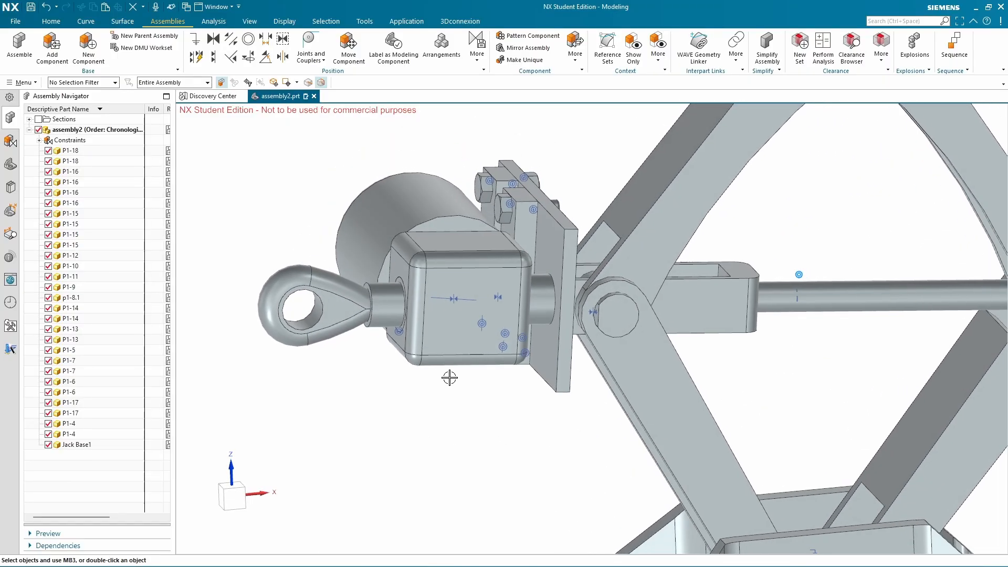
{"action": "middle_click_drag", "start_coordinate": [449, 377], "coordinate": [563, 247]}
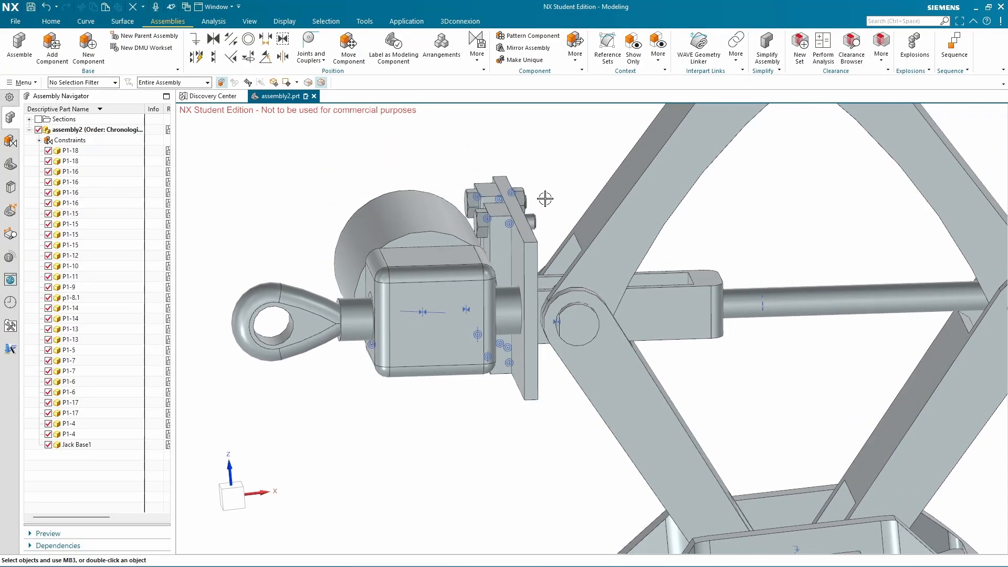
{"action": "middle_click_drag", "start_coordinate": [545, 199], "coordinate": [663, 319]}
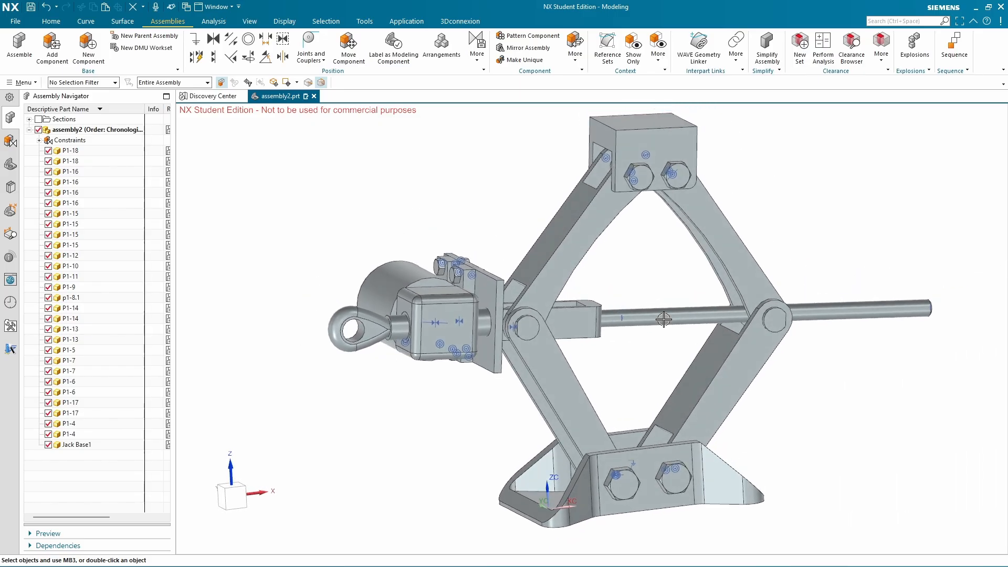
{"action": "scroll", "coordinate": [373, 353], "scroll_direction": "up", "scroll_amount": 4}
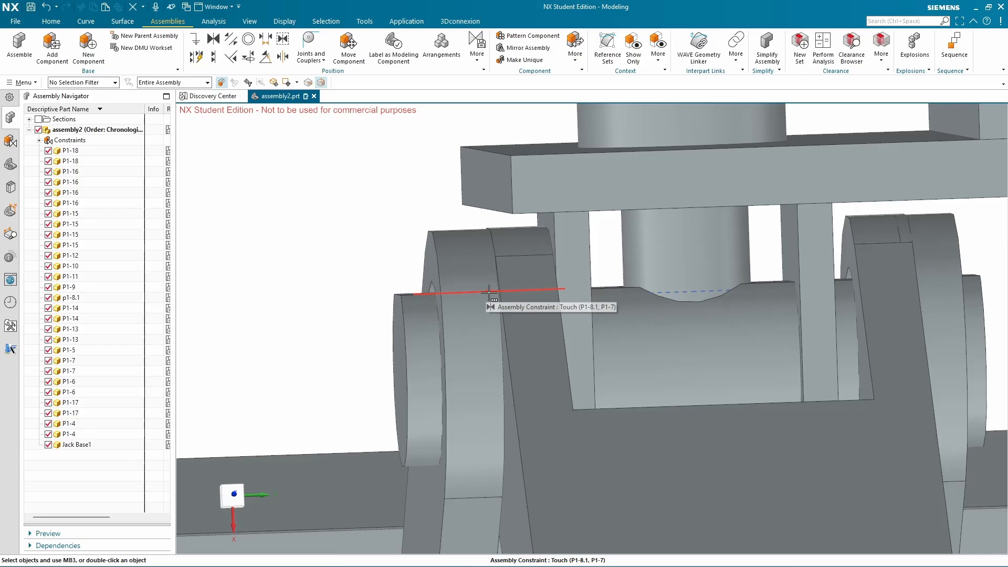
{"action": "left_click", "coordinate": [12, 141]}
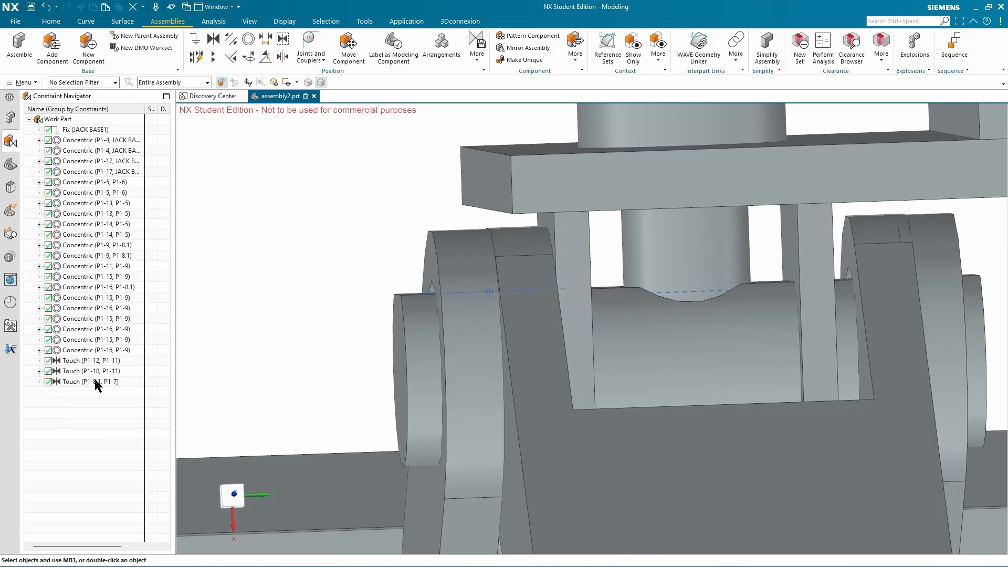
{"action": "left_click", "coordinate": [81, 361]}
{"action": "left_click", "coordinate": [79, 371]}
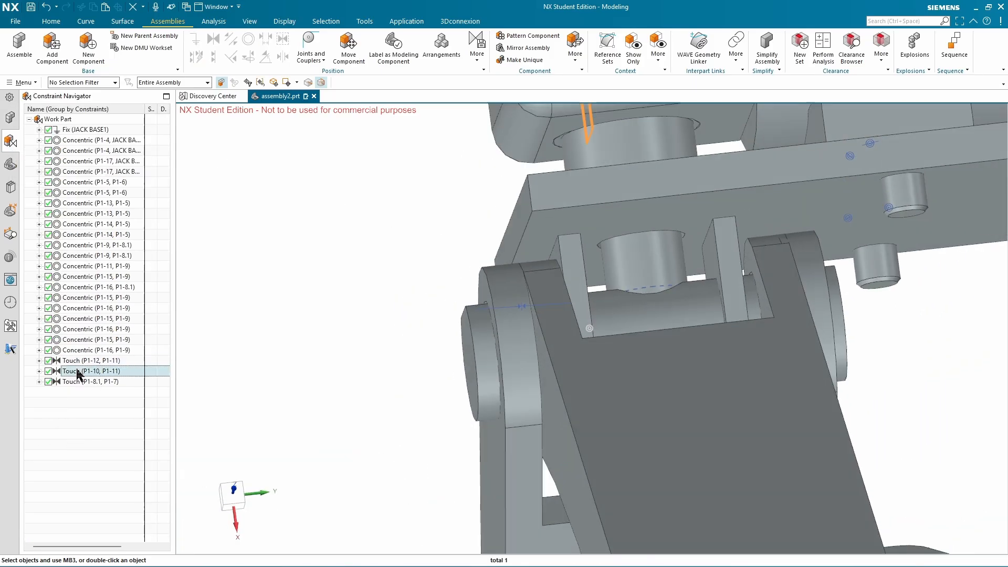
{"action": "left_click", "coordinate": [78, 362]}
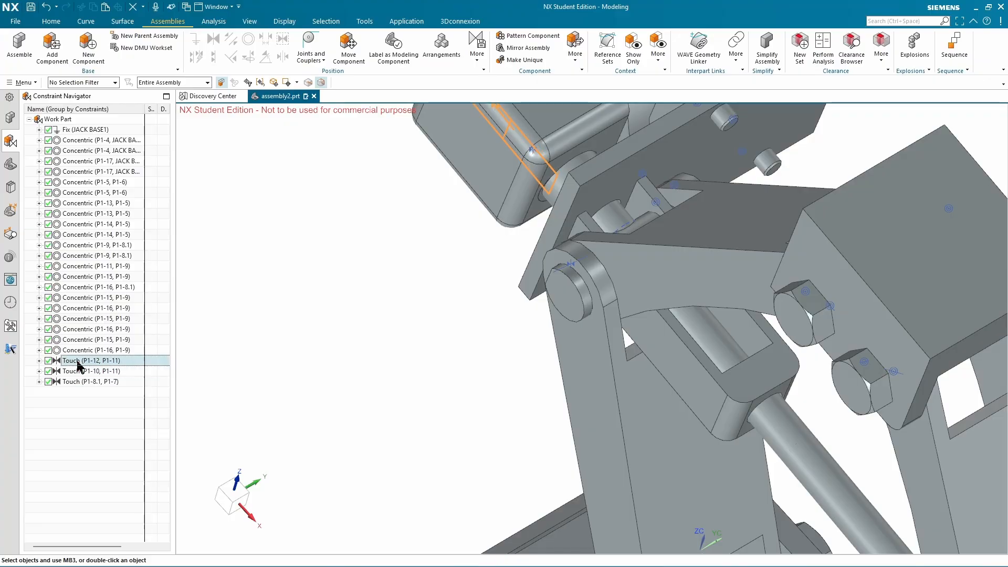
{"action": "left_click", "coordinate": [79, 371]}
{"action": "left_click", "coordinate": [77, 381]}
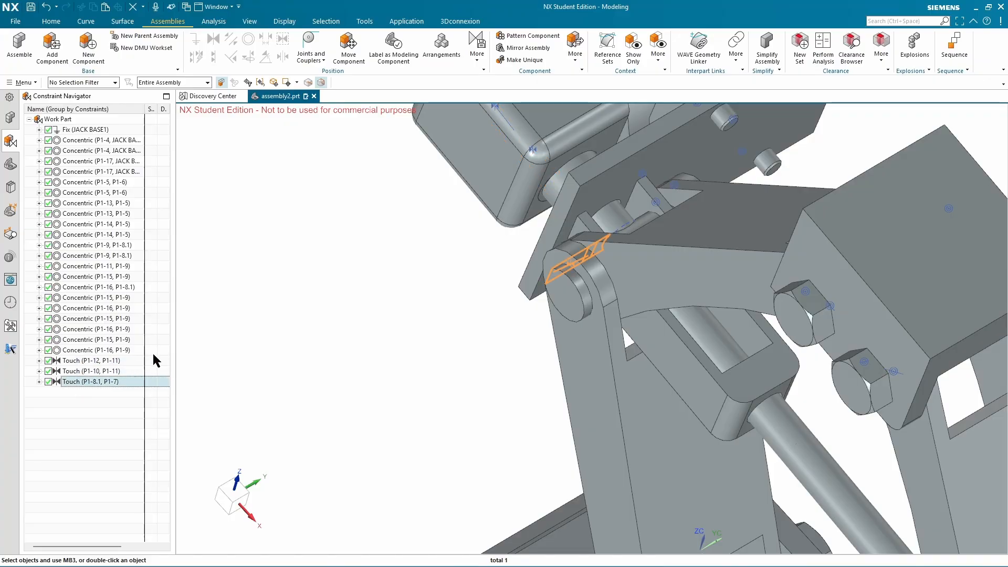
{"action": "key", "text": "Escape"}
Move the top block P1-5 with its arms upward along its vertical axis to about Z 289.6 mm, clear of the pins
{"action": "scroll", "coordinate": [378, 292], "scroll_direction": "down", "scroll_amount": 2}
{"action": "middle_click_drag", "start_coordinate": [379, 291], "coordinate": [477, 367]}
{"action": "scroll", "coordinate": [573, 315], "scroll_direction": "up", "scroll_amount": 2}
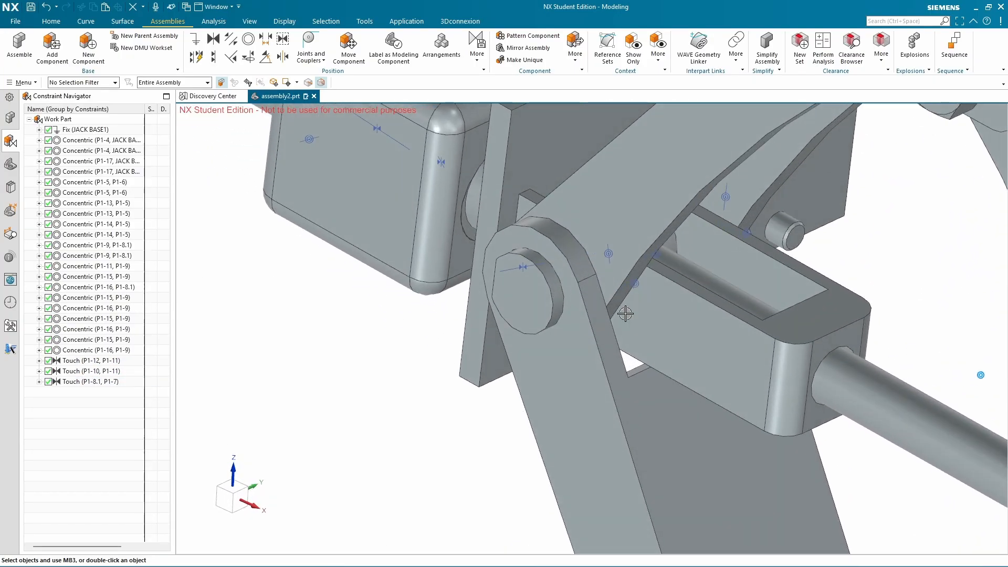
{"action": "scroll", "coordinate": [625, 312], "scroll_direction": "down", "scroll_amount": 4}
{"action": "scroll", "coordinate": [613, 256], "scroll_direction": "down", "scroll_amount": 3}
{"action": "middle_click_drag", "start_coordinate": [613, 256], "coordinate": [584, 256]}
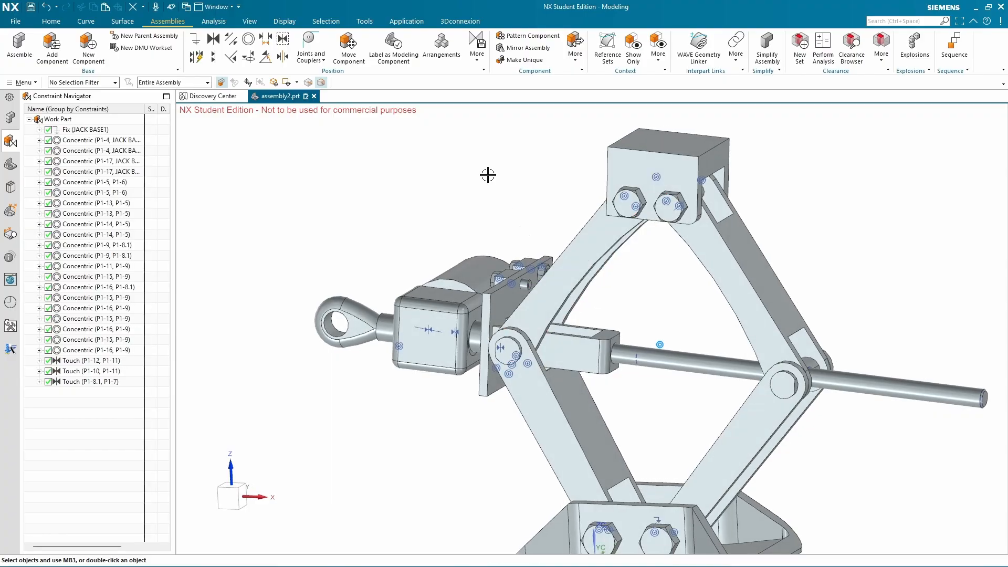
{"action": "middle_click_drag", "start_coordinate": [488, 173], "coordinate": [475, 141]}
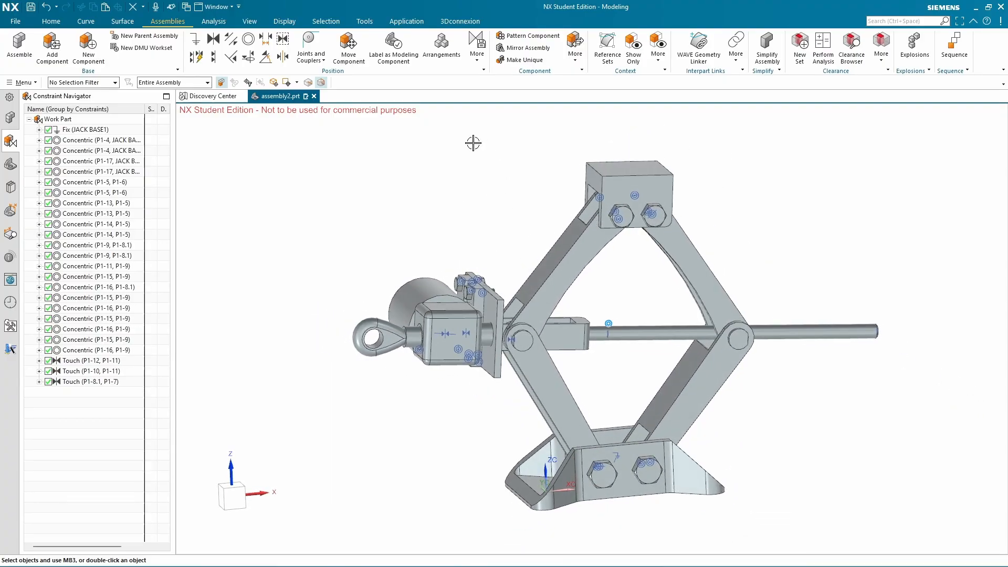
{"action": "left_click", "coordinate": [346, 41]}
{"action": "left_click", "coordinate": [624, 190]}
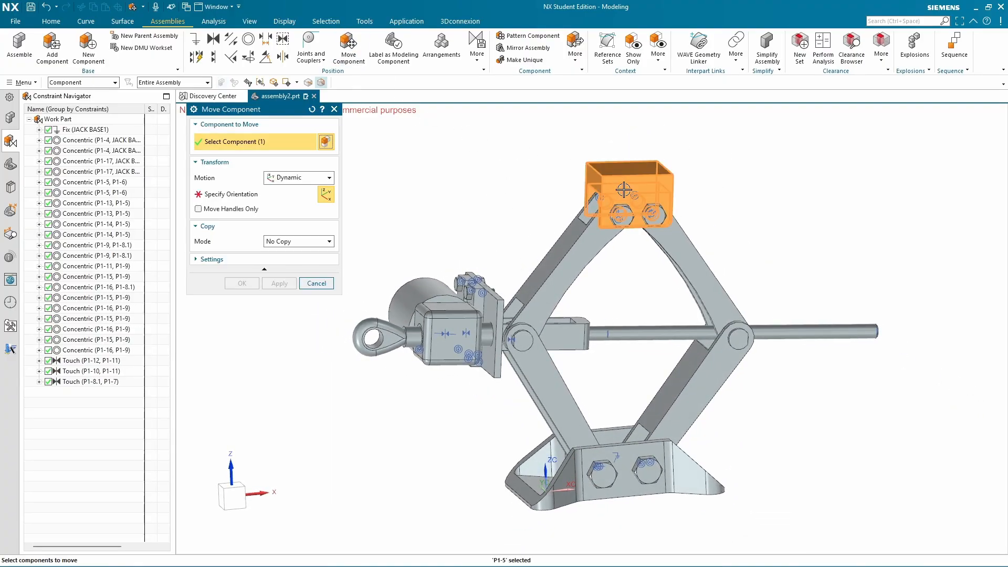
{"action": "left_click", "coordinate": [289, 179]}
{"action": "left_click", "coordinate": [217, 196]}
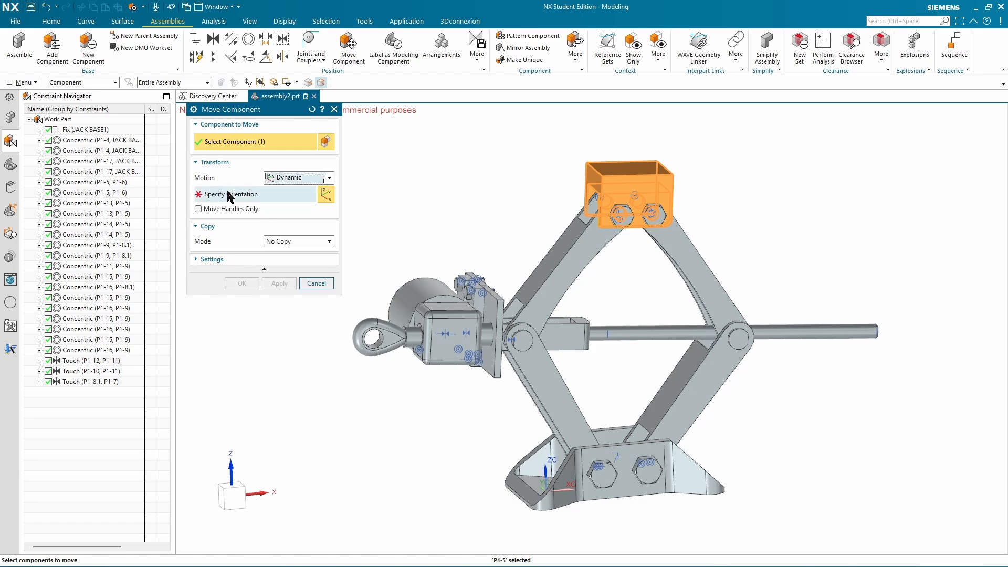
{"action": "left_click", "coordinate": [247, 194]}
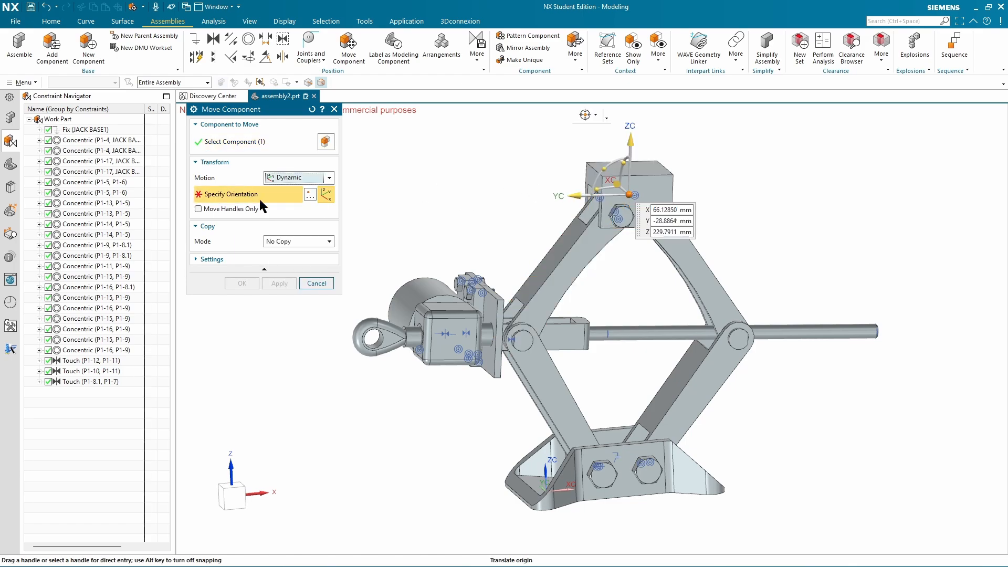
{"action": "left_click_drag", "start_coordinate": [629, 137], "coordinate": [620, 87]}
{"action": "middle_click_drag", "start_coordinate": [752, 273], "coordinate": [738, 360]}
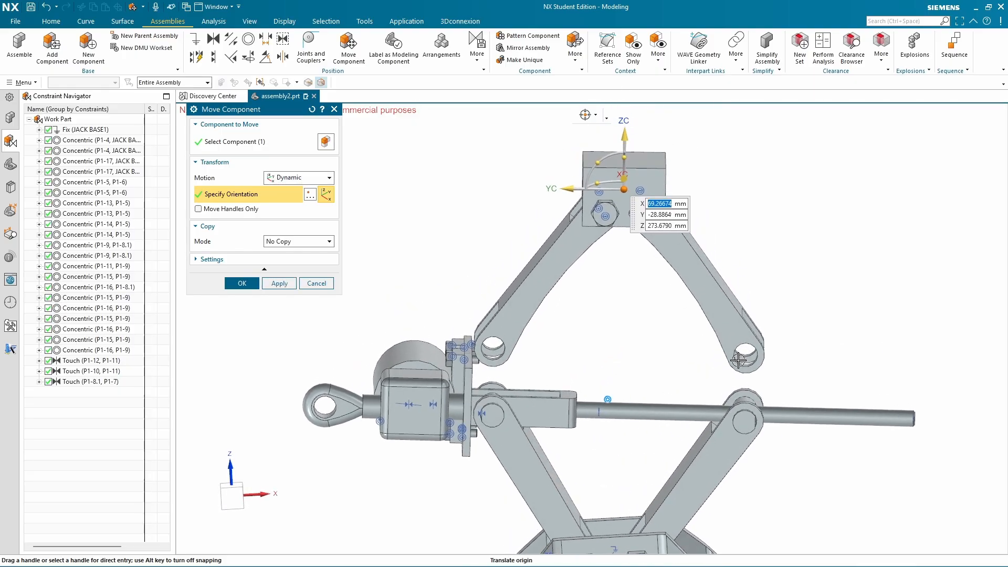
{"action": "left_click_drag", "start_coordinate": [623, 130], "coordinate": [623, 107]}
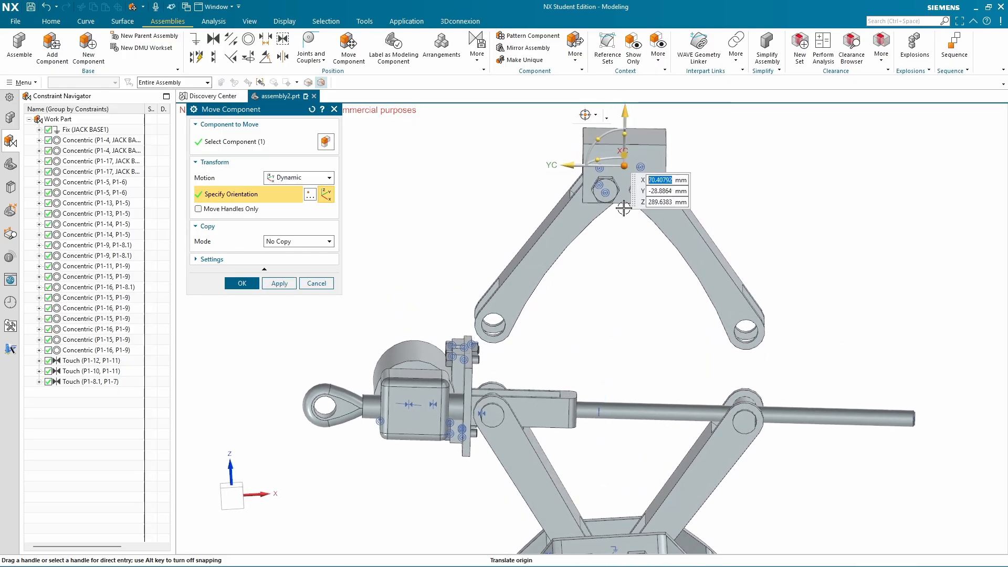
{"action": "left_click", "coordinate": [242, 283]}
Try to move the motor housing P1-9 along its axis away from the jack, to about X -266.5 mm
{"action": "middle_click_drag", "start_coordinate": [572, 300], "coordinate": [522, 329]}
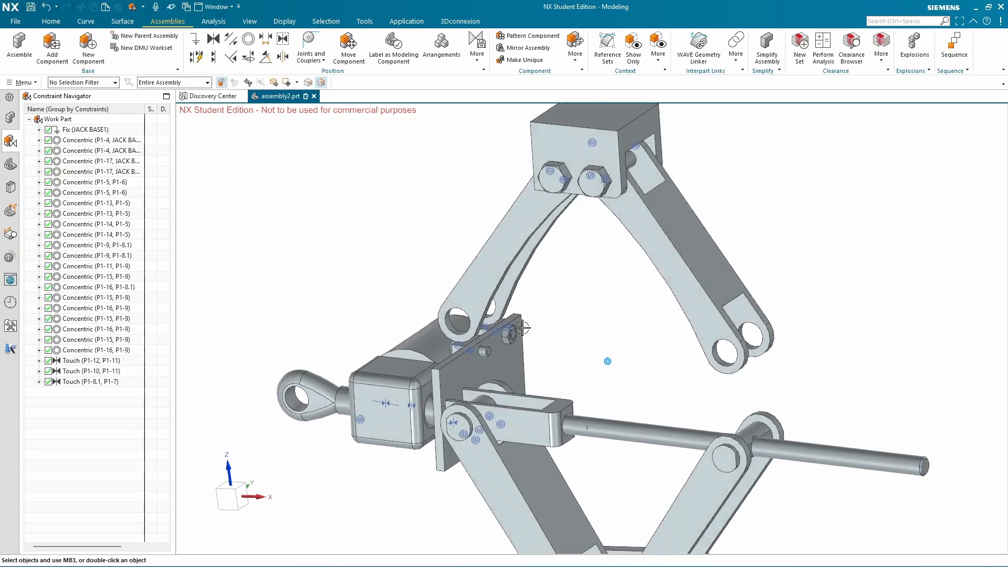
{"action": "scroll", "coordinate": [663, 419], "scroll_direction": "up", "scroll_amount": 2}
{"action": "middle_click_drag", "start_coordinate": [662, 420], "coordinate": [675, 326], "text": "shift"}
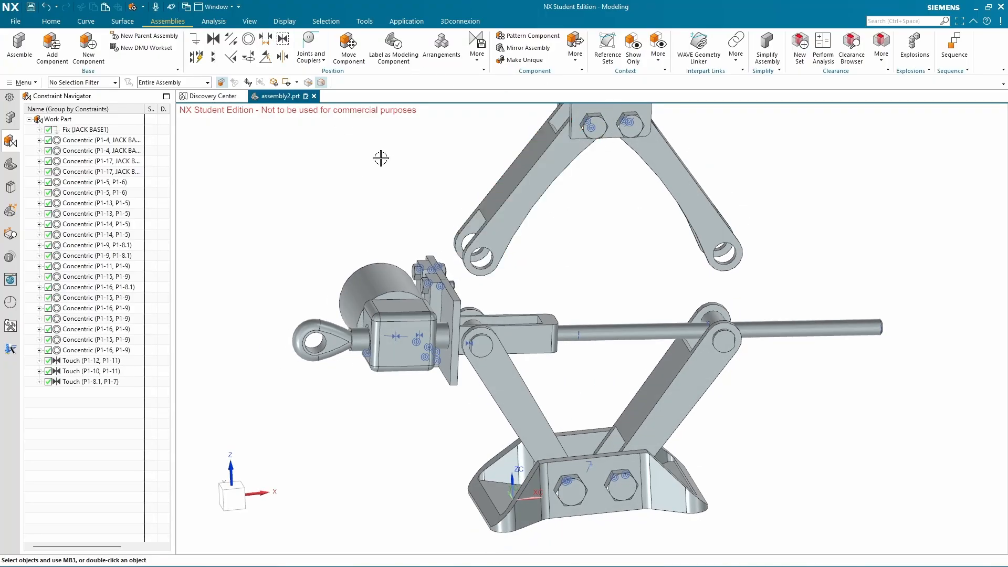
{"action": "left_click", "coordinate": [349, 44]}
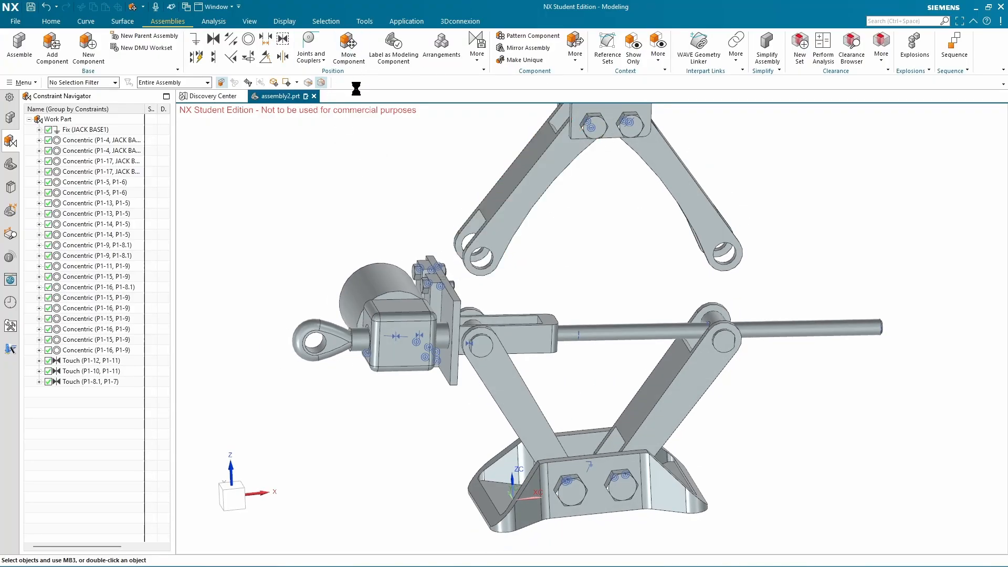
{"action": "left_click", "coordinate": [334, 321]}
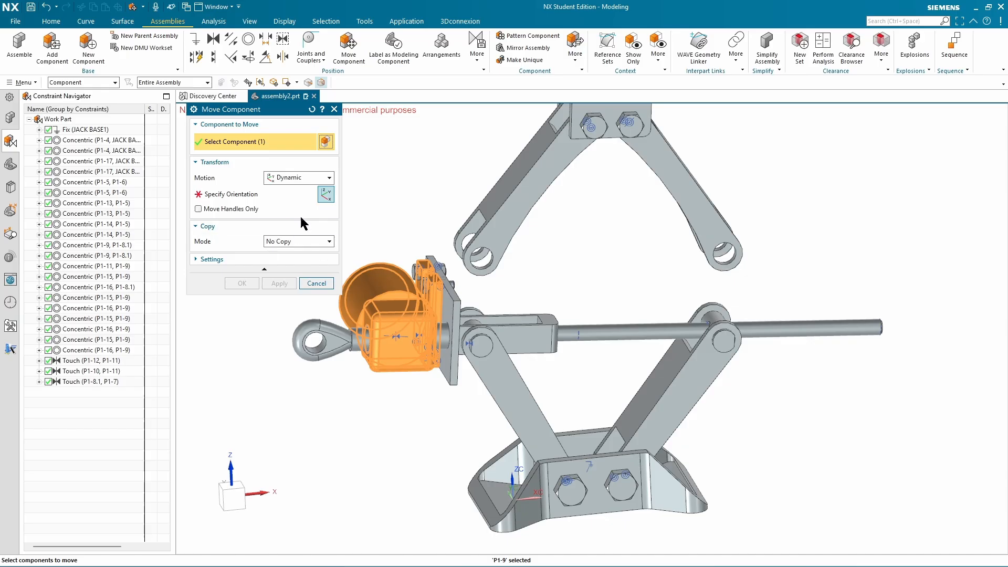
{"action": "left_click", "coordinate": [238, 195]}
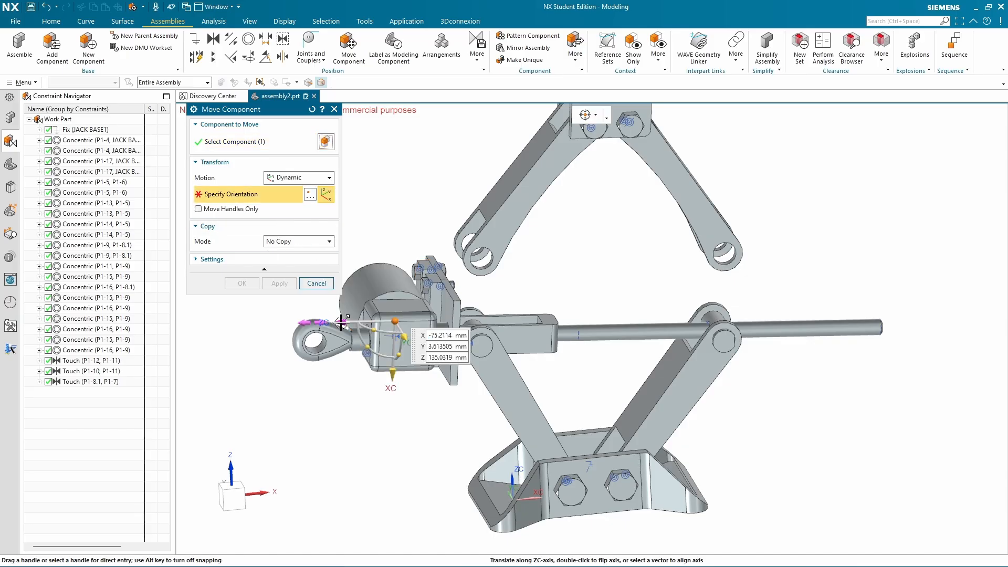
{"action": "left_click_drag", "start_coordinate": [291, 322], "coordinate": [255, 336]}
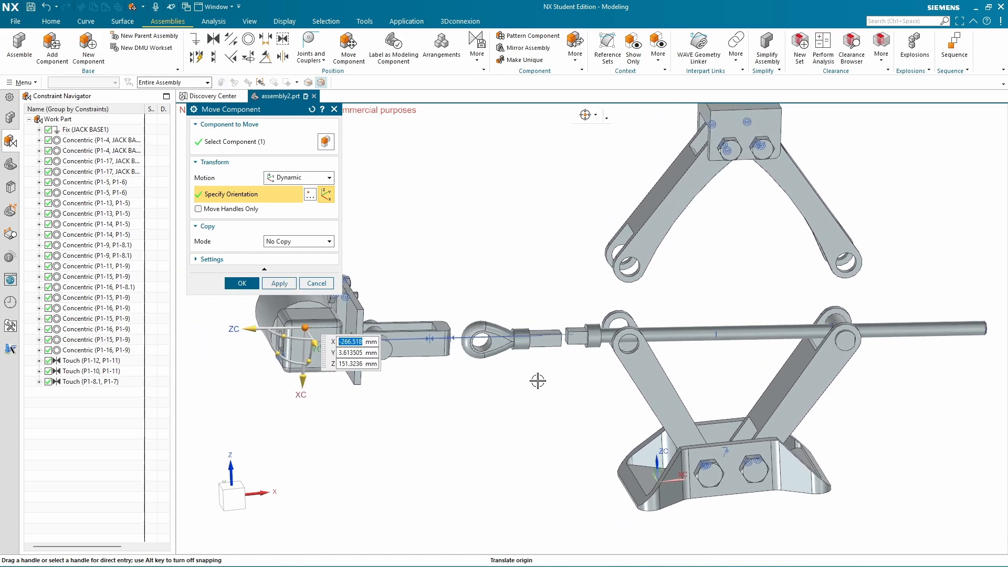
{"action": "left_click", "coordinate": [242, 283]}
Inspect the separated motor-side parts and undo the last move of P1-9
{"action": "middle_click_drag", "start_coordinate": [461, 412], "coordinate": [578, 371]}
{"action": "scroll", "coordinate": [597, 398], "scroll_direction": "up", "scroll_amount": 5}
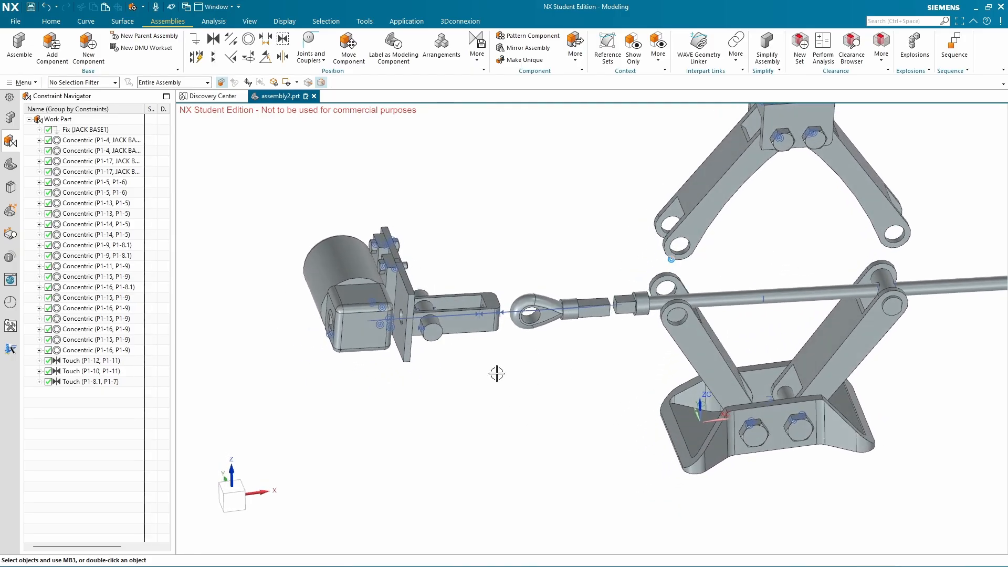
{"action": "scroll", "coordinate": [612, 430], "scroll_direction": "down", "scroll_amount": 1}
{"action": "middle_click_drag", "start_coordinate": [617, 446], "coordinate": [590, 405]}
{"action": "middle_click_drag", "start_coordinate": [629, 420], "coordinate": [642, 430]}
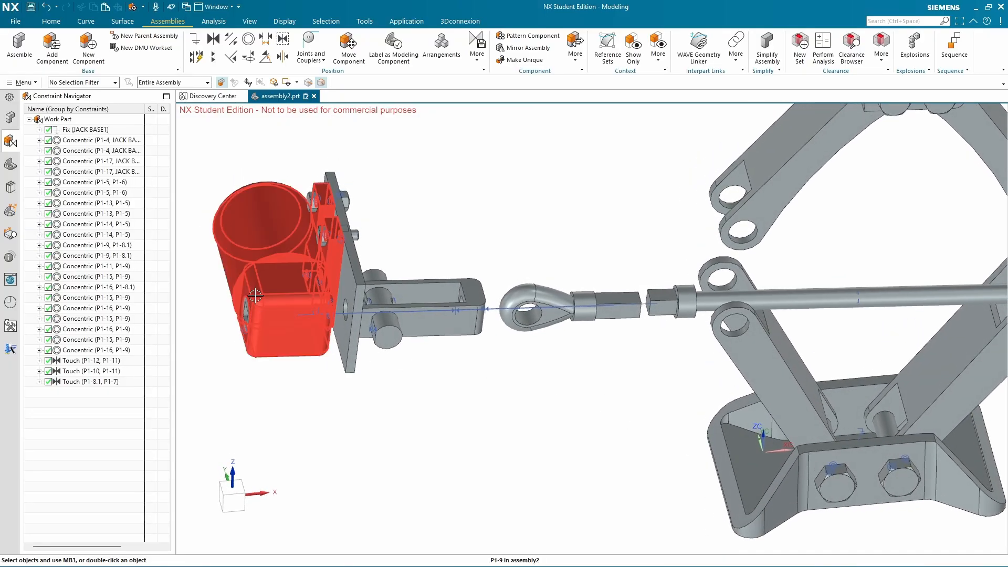
{"action": "middle_click_drag", "start_coordinate": [325, 369], "coordinate": [496, 237]}
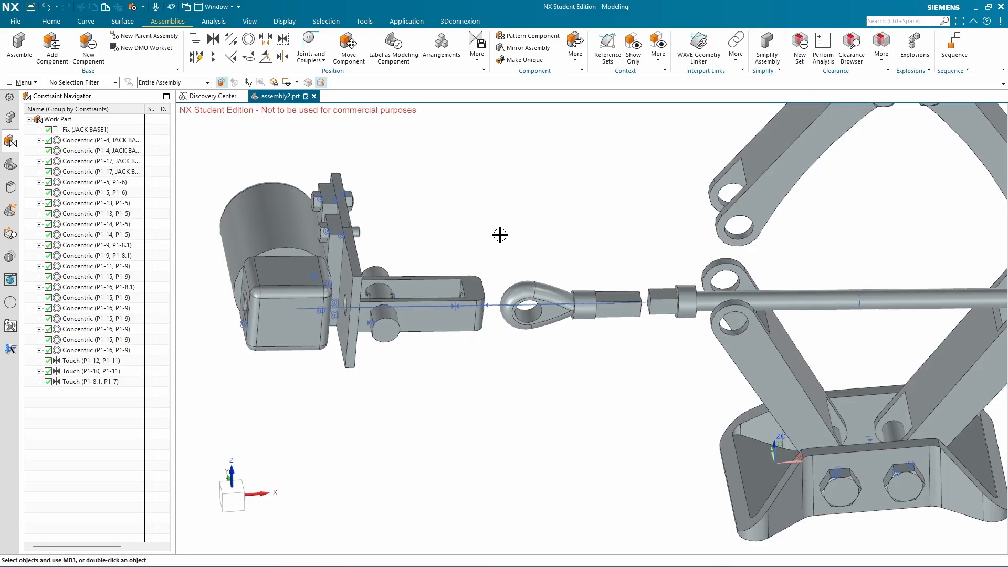
{"action": "key", "text": "ctrl+z"}
Align the flat end face of the motor housing P1-9 with the ring face of P1-11 around the eye shaft
{"action": "scroll", "coordinate": [500, 235], "scroll_direction": "up", "scroll_amount": 5}
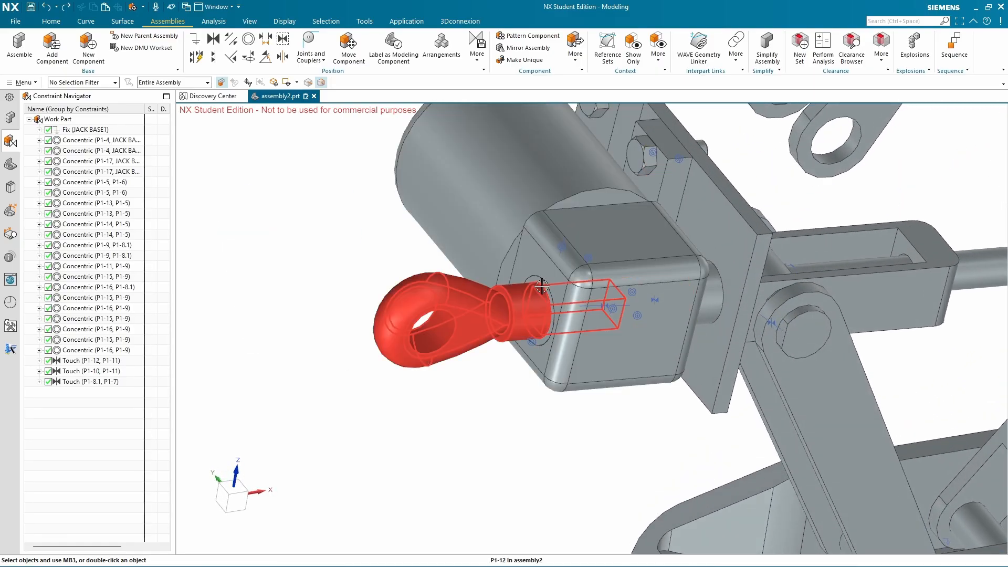
{"action": "scroll", "coordinate": [569, 340], "scroll_direction": "down", "scroll_amount": 2}
{"action": "middle_click_drag", "start_coordinate": [638, 402], "coordinate": [617, 398]}
{"action": "scroll", "coordinate": [630, 397], "scroll_direction": "up", "scroll_amount": 4}
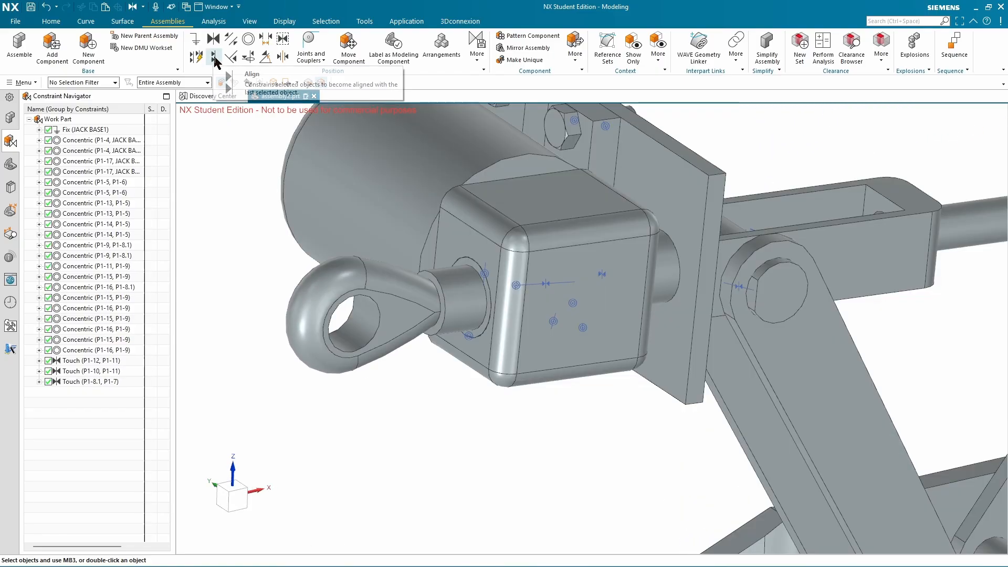
{"action": "left_click", "coordinate": [213, 56]}
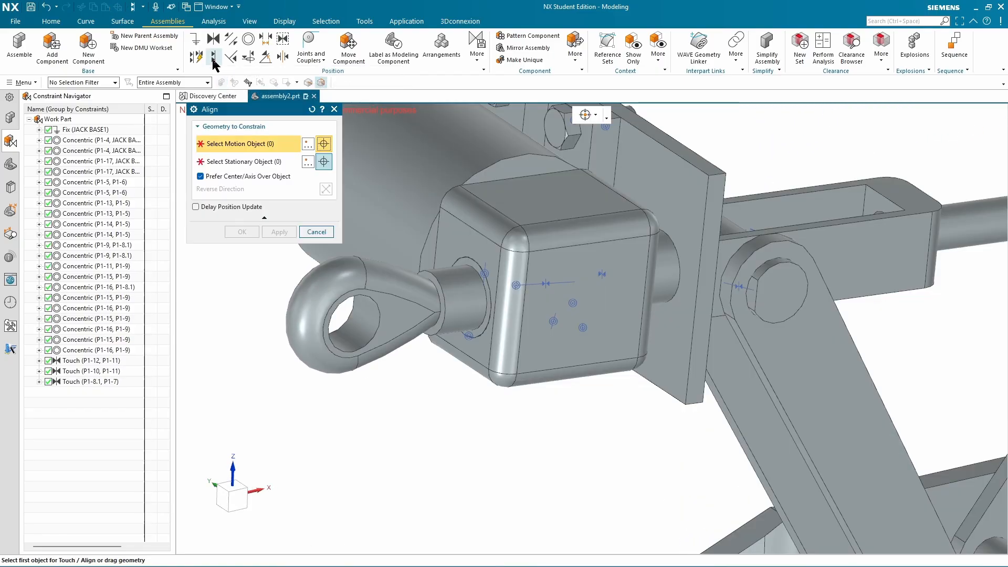
{"action": "left_click", "coordinate": [450, 254]}
{"action": "scroll", "coordinate": [468, 261], "scroll_direction": "up", "scroll_amount": 3}
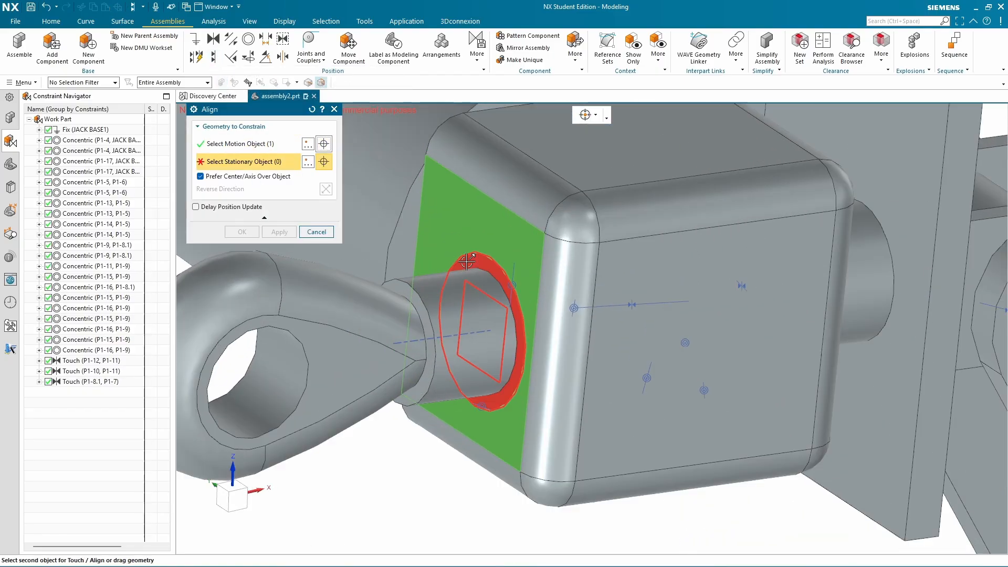
{"action": "left_click", "coordinate": [280, 231]}
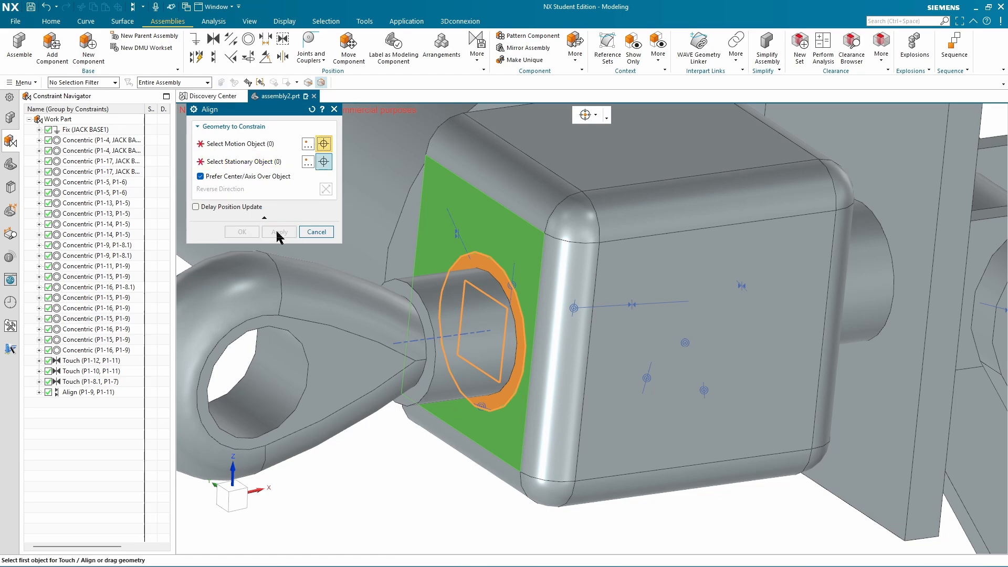
{"action": "scroll", "coordinate": [348, 297], "scroll_direction": "down", "scroll_amount": 5}
{"action": "middle_click_drag", "start_coordinate": [393, 333], "coordinate": [340, 278]}
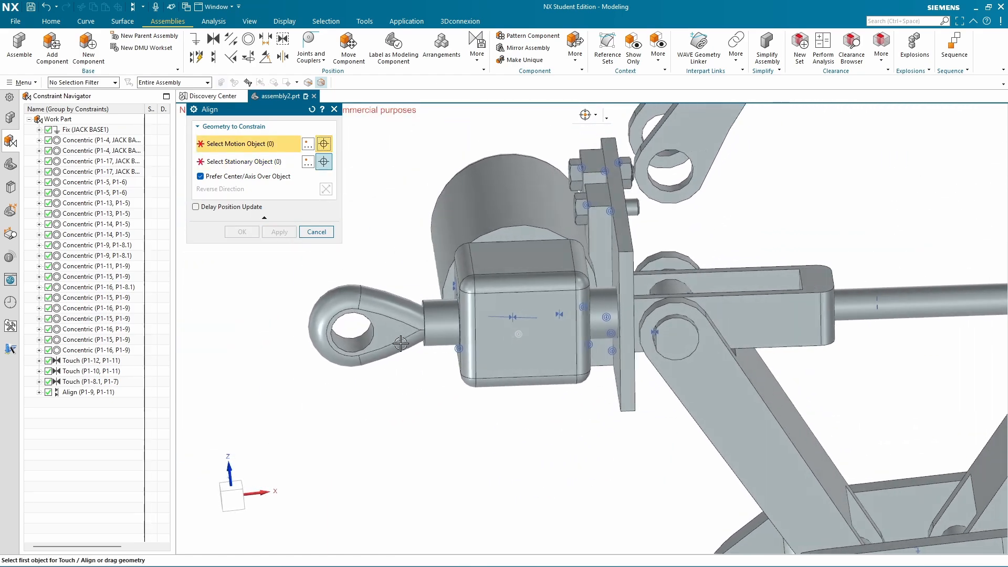
{"action": "left_click", "coordinate": [316, 232]}
Move the motor housing P1-9 along its axis away from the jack to about X -247.6 mm
{"action": "scroll", "coordinate": [334, 209], "scroll_direction": "down", "scroll_amount": 3}
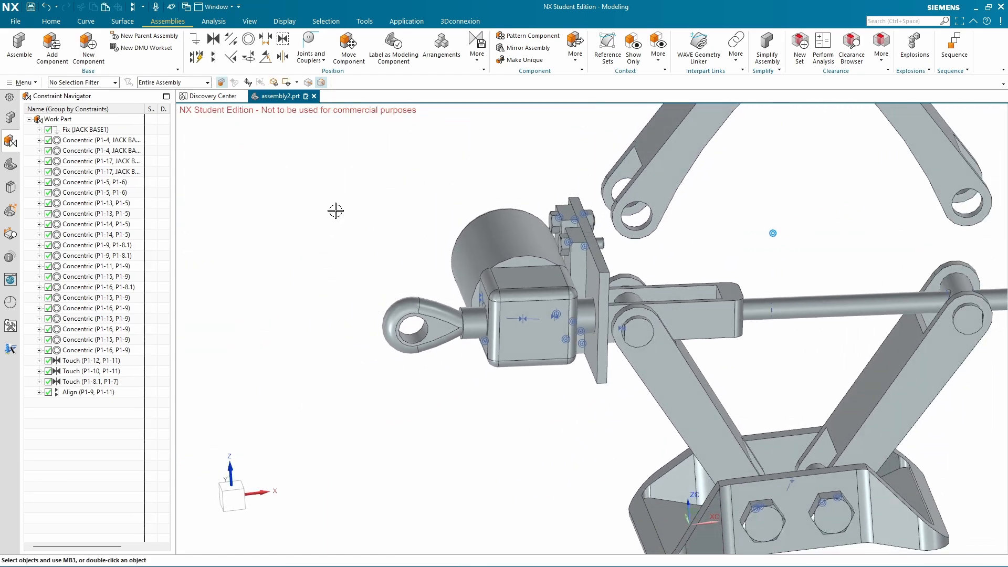
{"action": "left_click", "coordinate": [503, 233]}
{"action": "left_click", "coordinate": [575, 216]}
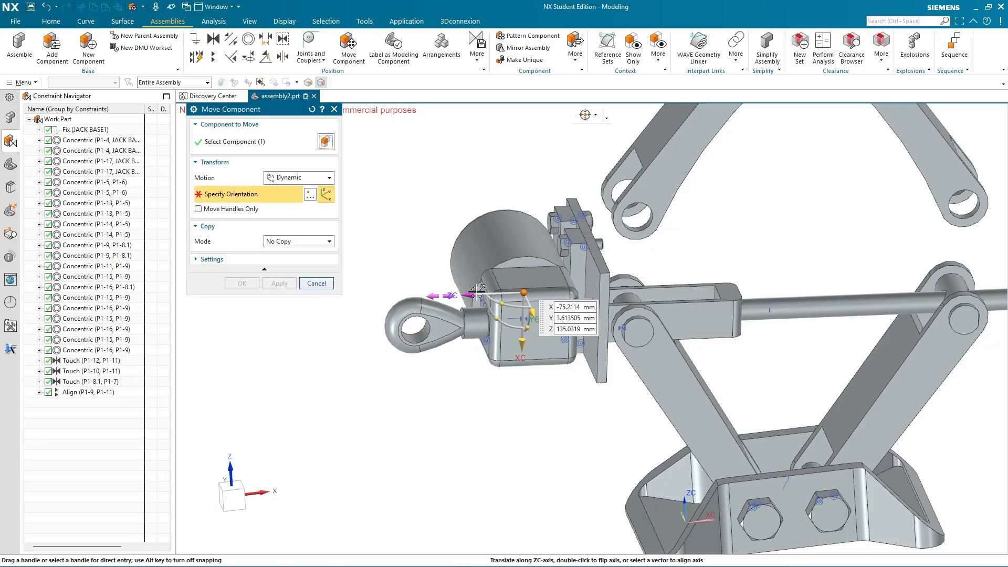
{"action": "left_click_drag", "start_coordinate": [369, 295], "coordinate": [202, 304]}
{"action": "middle_click_drag", "start_coordinate": [425, 356], "coordinate": [554, 406], "text": "shift"}
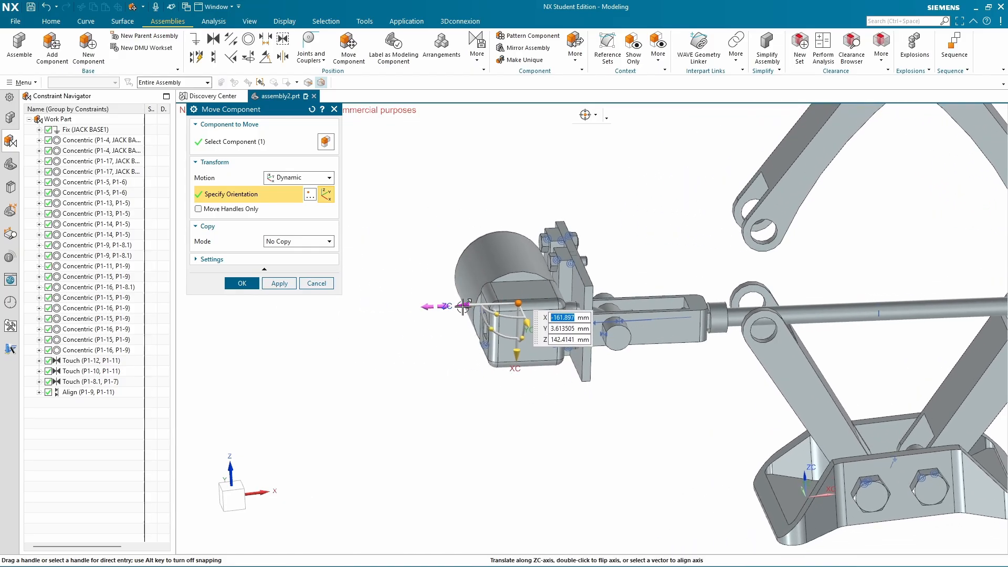
{"action": "left_click_drag", "start_coordinate": [430, 305], "coordinate": [323, 311]}
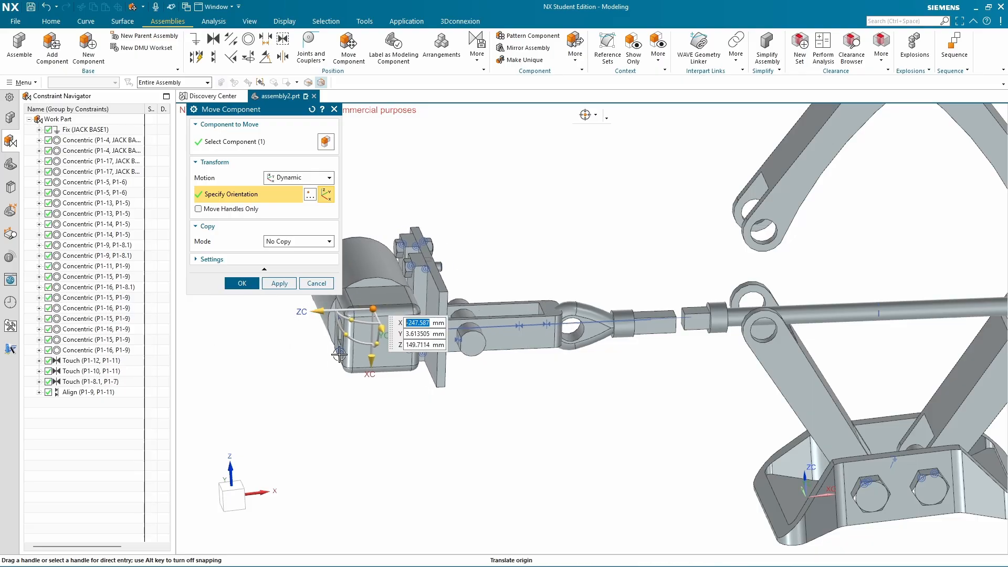
{"action": "left_click", "coordinate": [254, 288]}
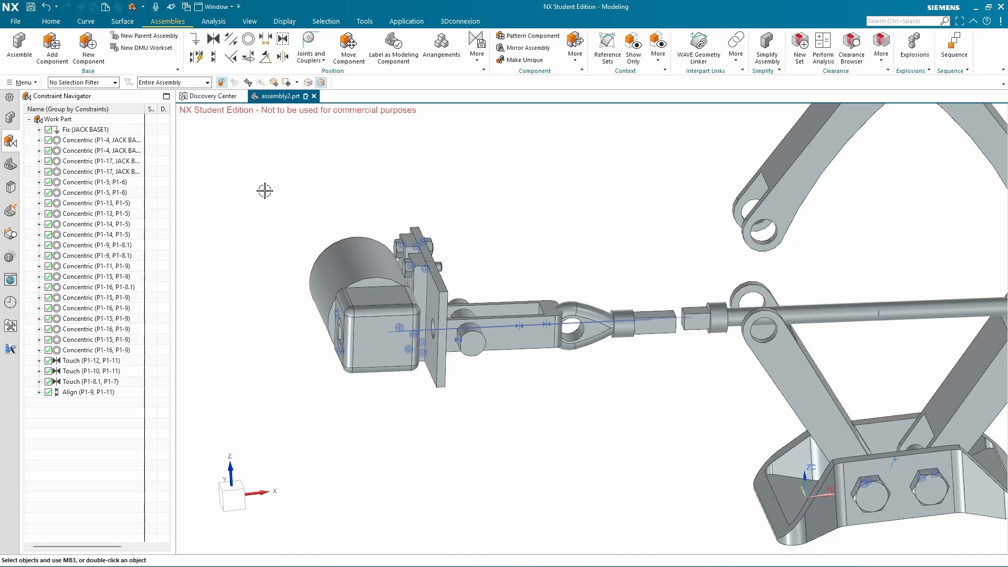
Constrain the ring face of P1-11 at the housing's outer end to the eye shaft P1-12 with Align, reversing the direction so they touch
{"action": "left_click", "coordinate": [214, 57]}
{"action": "scroll", "coordinate": [322, 319], "scroll_direction": "up", "scroll_amount": 3}
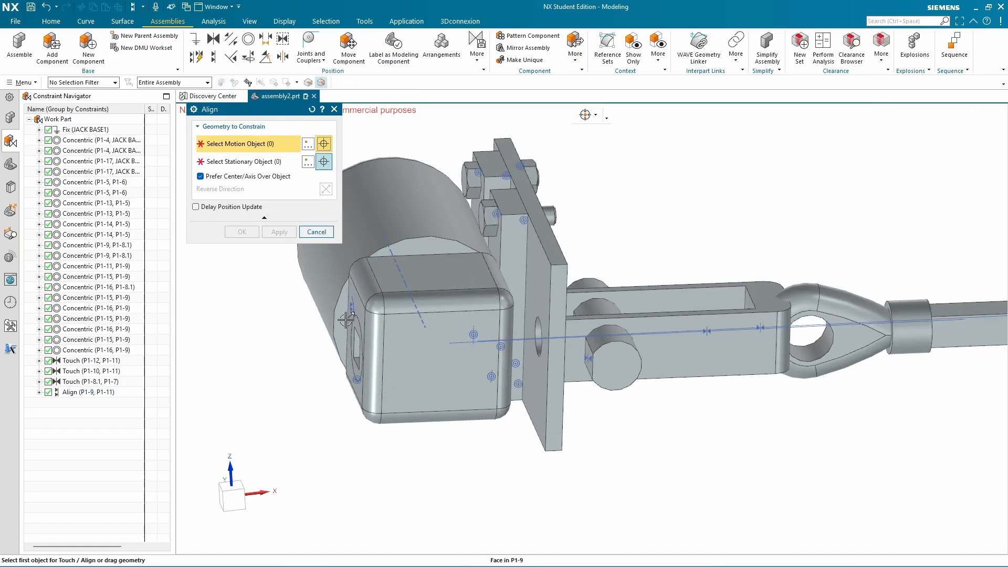
{"action": "scroll", "coordinate": [358, 311], "scroll_direction": "up", "scroll_amount": 2}
{"action": "left_click", "coordinate": [358, 321]}
{"action": "scroll", "coordinate": [549, 360], "scroll_direction": "down", "scroll_amount": 4}
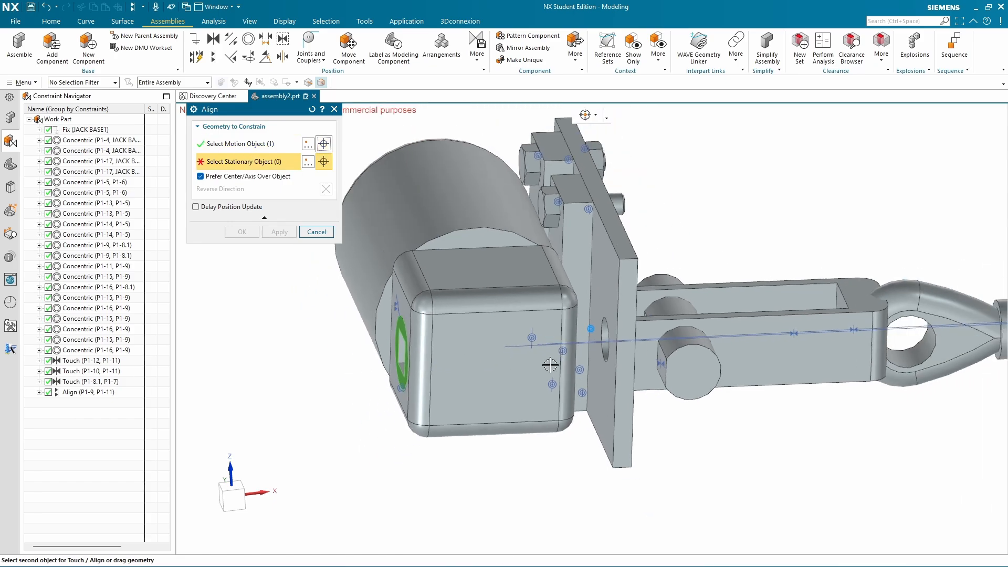
{"action": "scroll", "coordinate": [682, 393], "scroll_direction": "up", "scroll_amount": 6}
{"action": "left_click", "coordinate": [642, 405]}
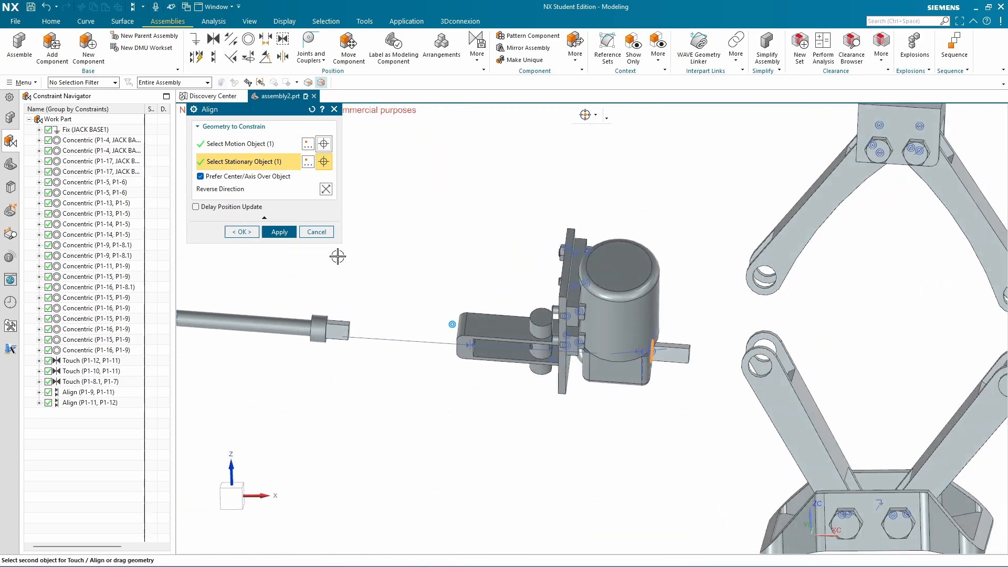
{"action": "left_click", "coordinate": [326, 189]}
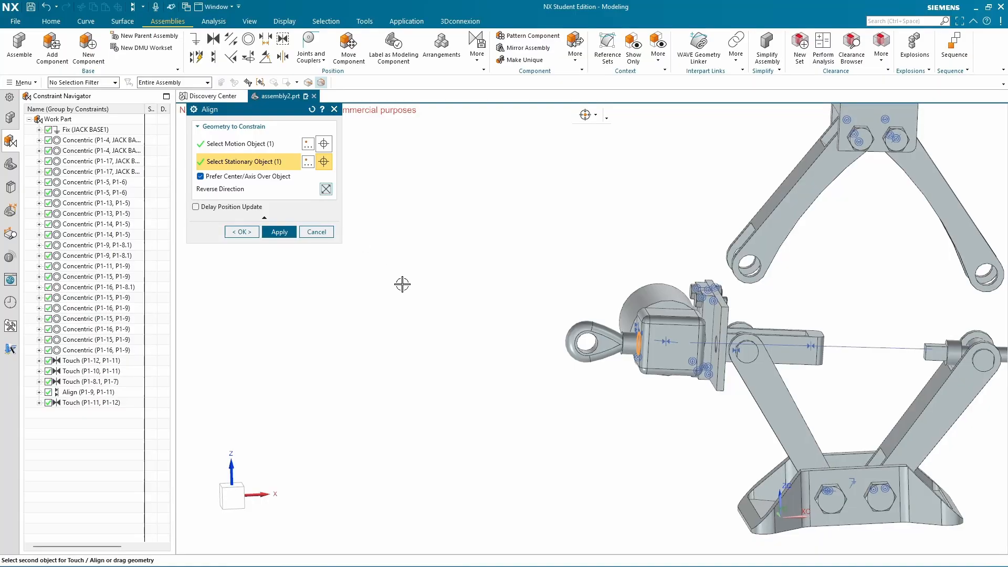
{"action": "scroll", "coordinate": [463, 279], "scroll_direction": "up", "scroll_amount": 4}
{"action": "middle_click_drag", "start_coordinate": [474, 298], "coordinate": [466, 387]}
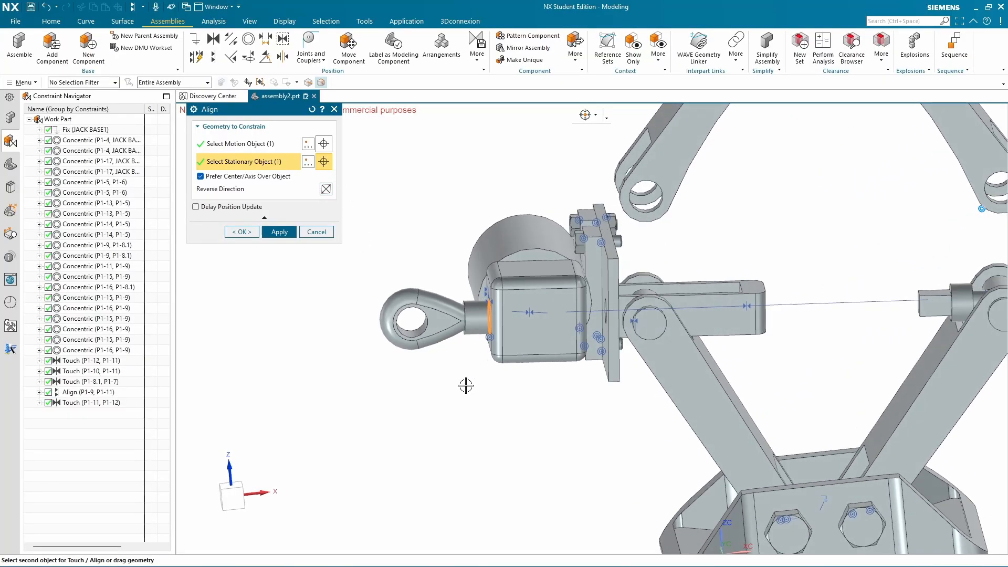
{"action": "left_click", "coordinate": [269, 231]}
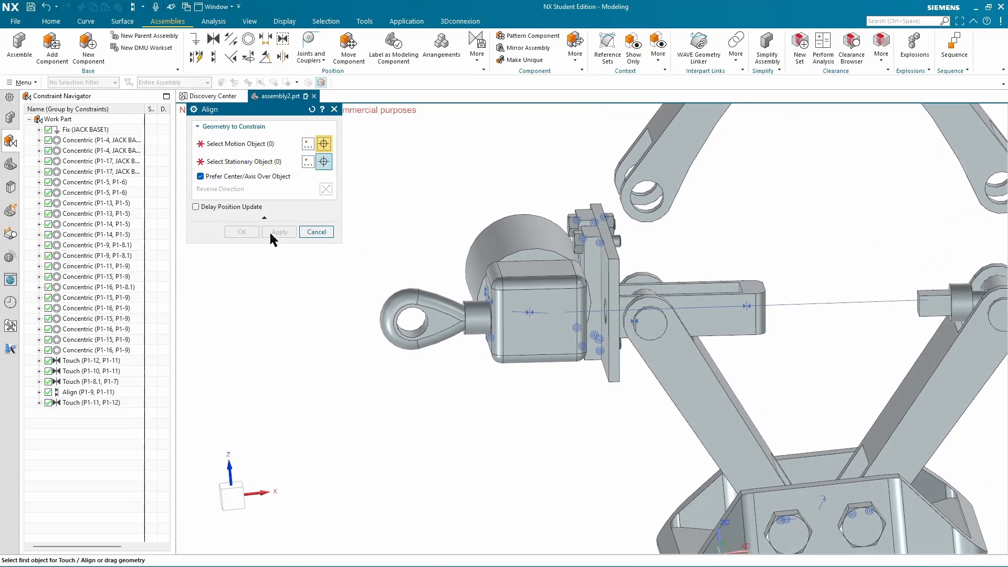
{"action": "left_click", "coordinate": [317, 232]}
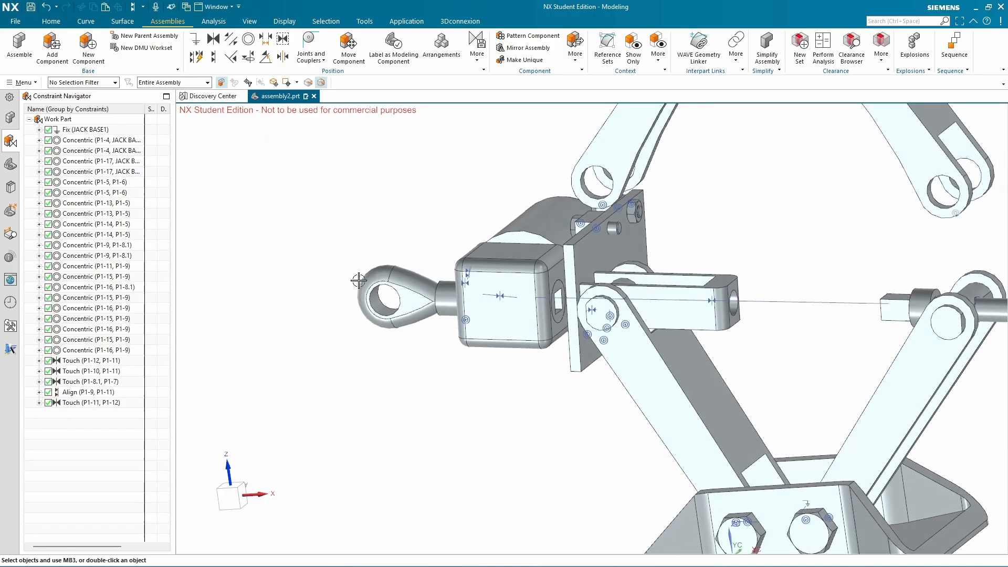
Constrain the collar face of screw P1-10 to P1-11 on the housing's plate side with Align, reversing the direction so they touch
{"action": "middle_click_drag", "start_coordinate": [371, 292], "coordinate": [488, 355]}
{"action": "scroll", "coordinate": [488, 356], "scroll_direction": "down", "scroll_amount": 2}
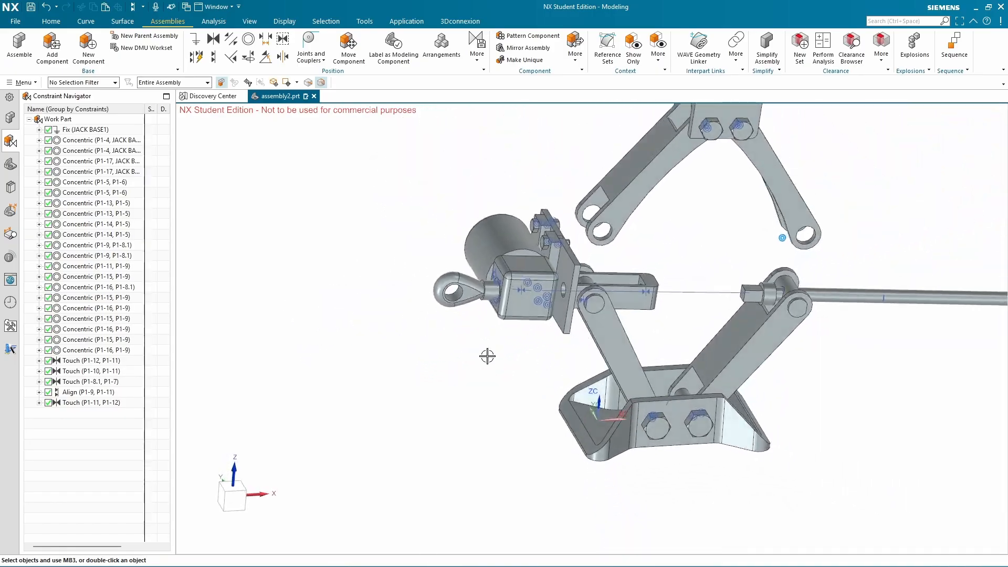
{"action": "scroll", "coordinate": [608, 346], "scroll_direction": "up", "scroll_amount": 3}
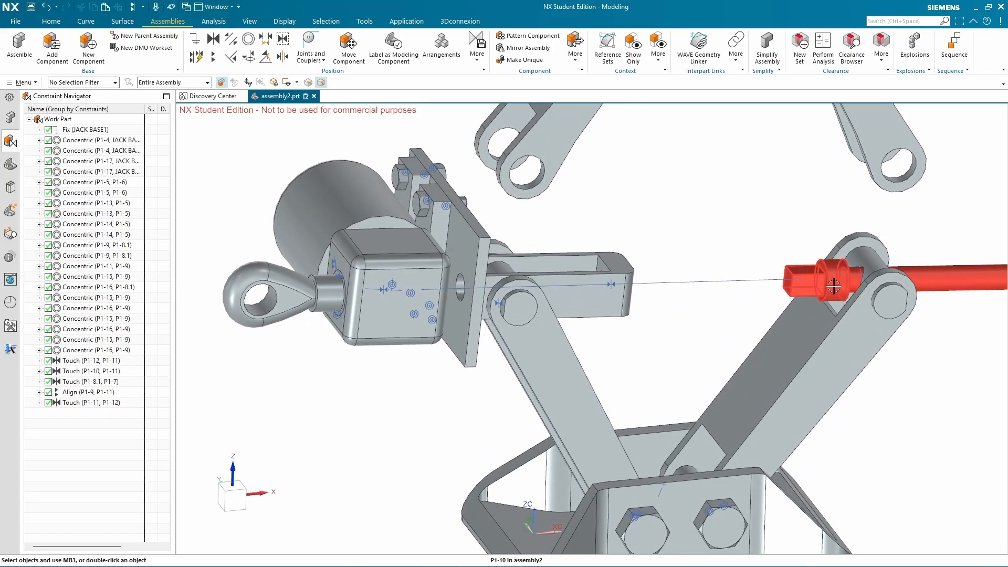
{"action": "scroll", "coordinate": [815, 288], "scroll_direction": "up", "scroll_amount": 3}
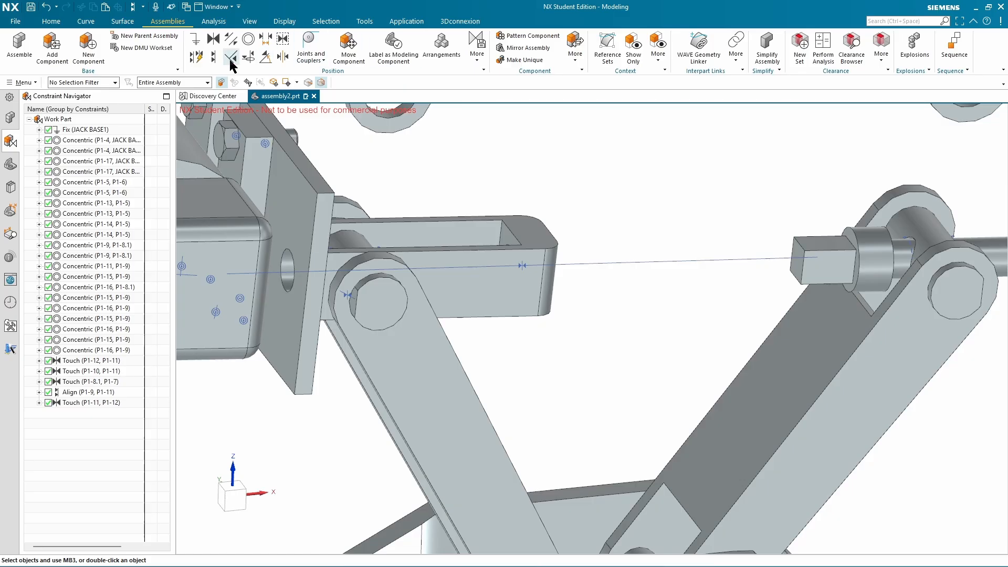
{"action": "left_click", "coordinate": [213, 56]}
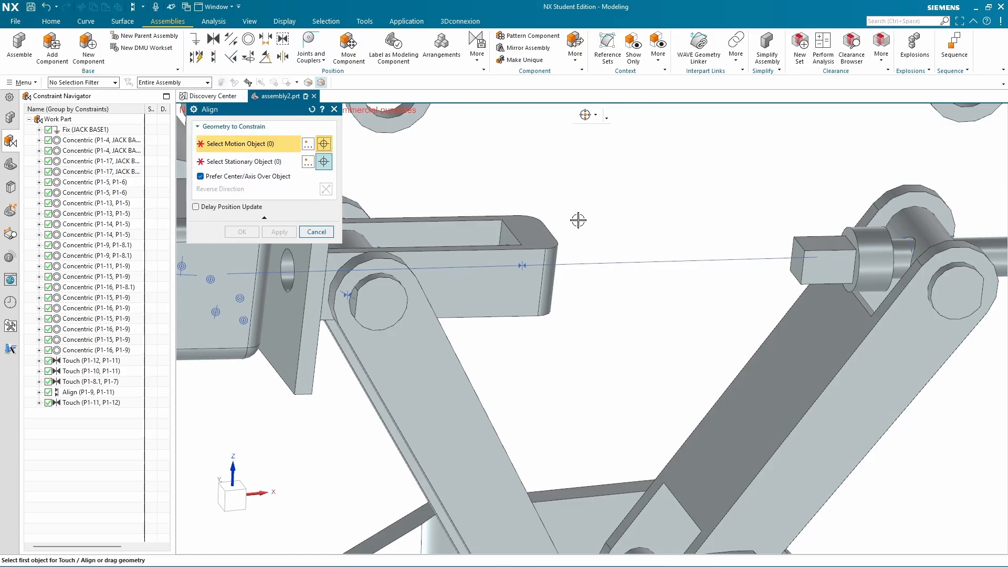
{"action": "left_click", "coordinate": [857, 239]}
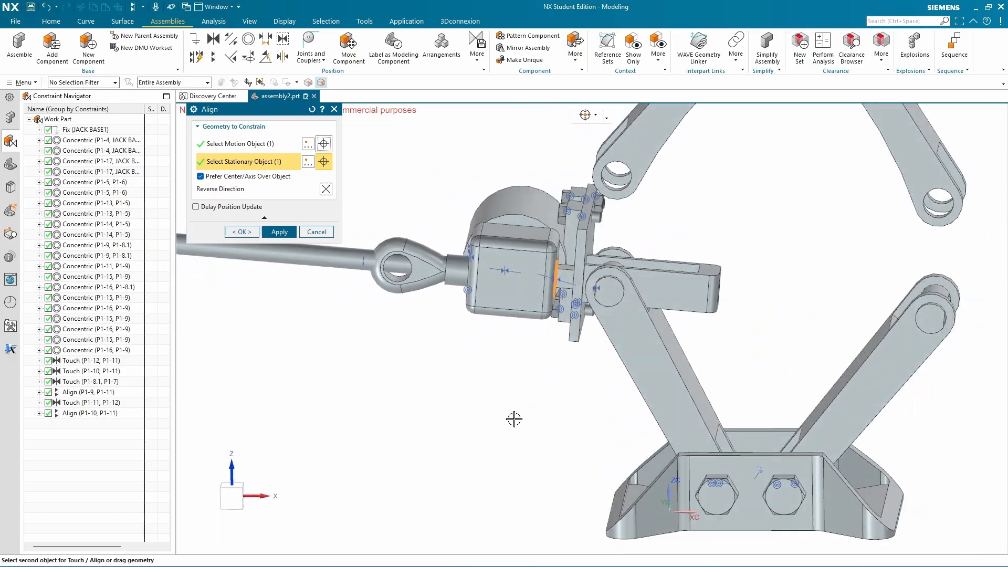
{"action": "left_click", "coordinate": [324, 191]}
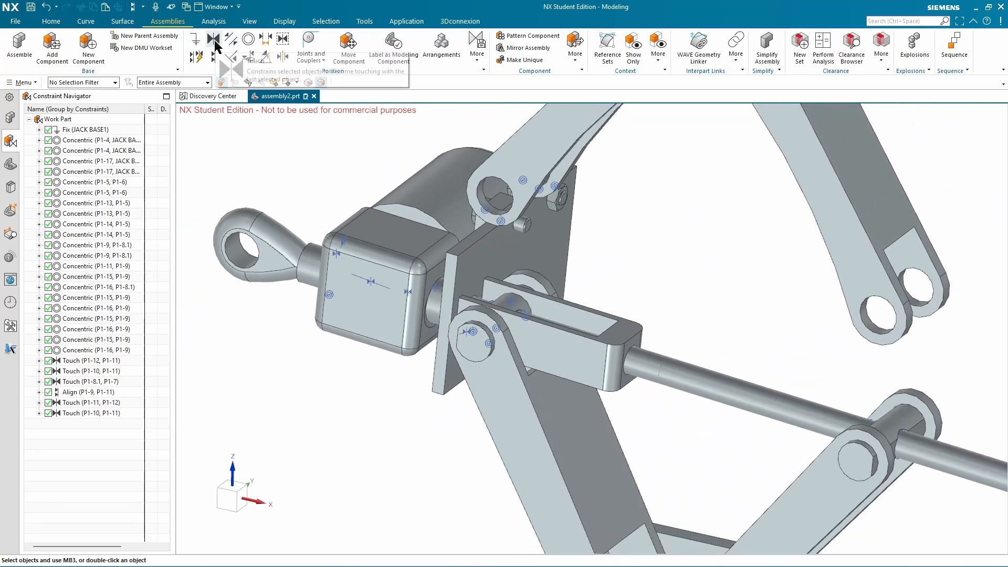
Add a Touch constraint between the hole of the motor-side upper arm P1-6 and the pin P1-7
{"action": "left_click", "coordinate": [215, 41]}
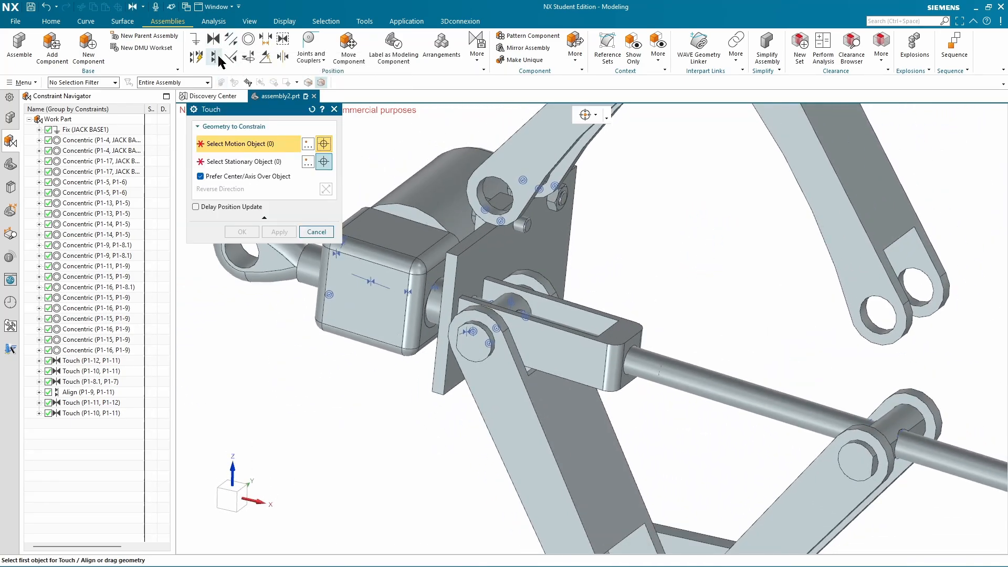
{"action": "left_click", "coordinate": [491, 207]}
{"action": "left_click", "coordinate": [521, 234]}
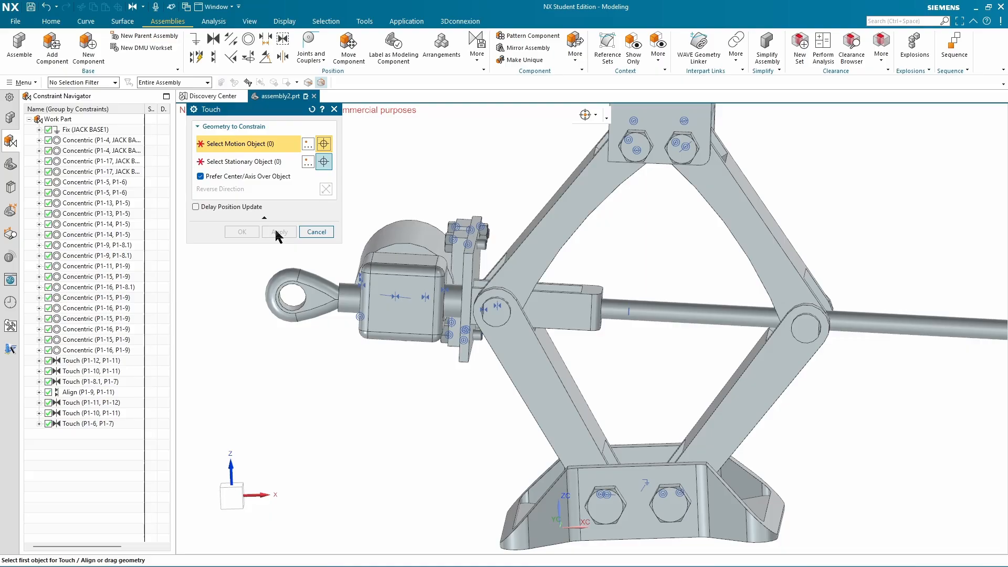
{"action": "left_click", "coordinate": [316, 231]}
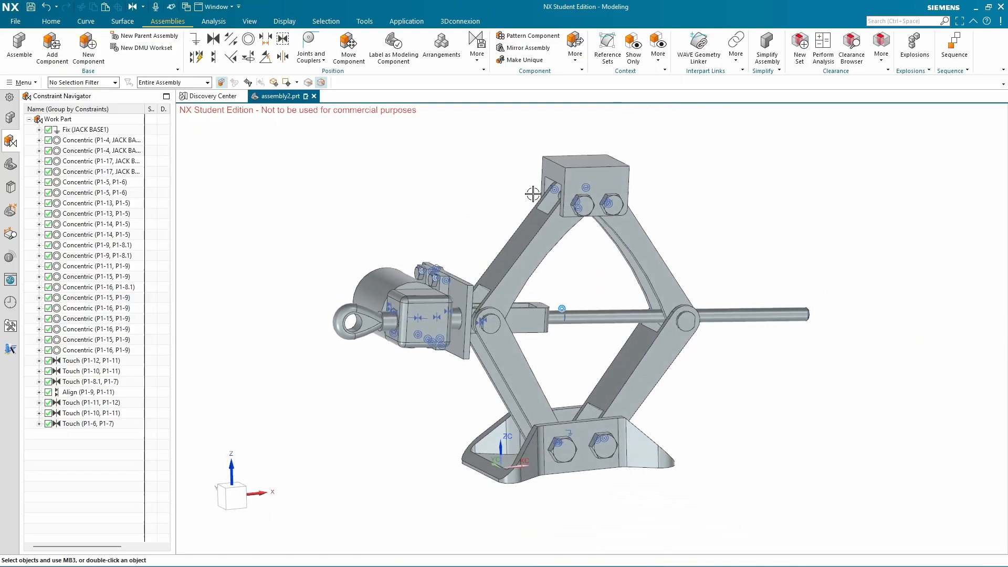
Move the top block P1-5 upward 70 mm along its vertical axis, to about Z 299.6 mm
{"action": "left_click", "coordinate": [599, 182]}
{"action": "left_click", "coordinate": [664, 166]}
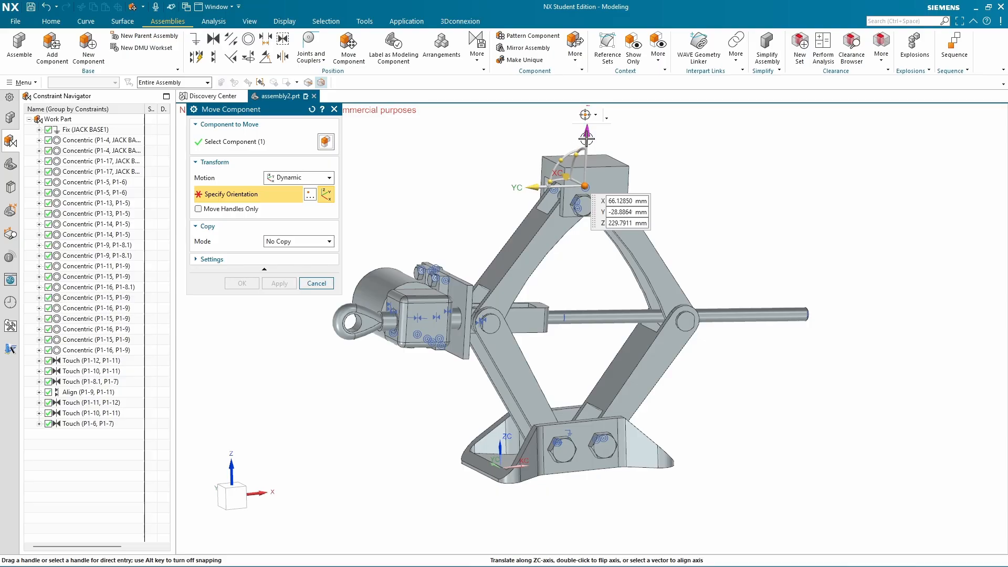
{"action": "left_click_drag", "start_coordinate": [582, 95], "coordinate": [572, 101]}
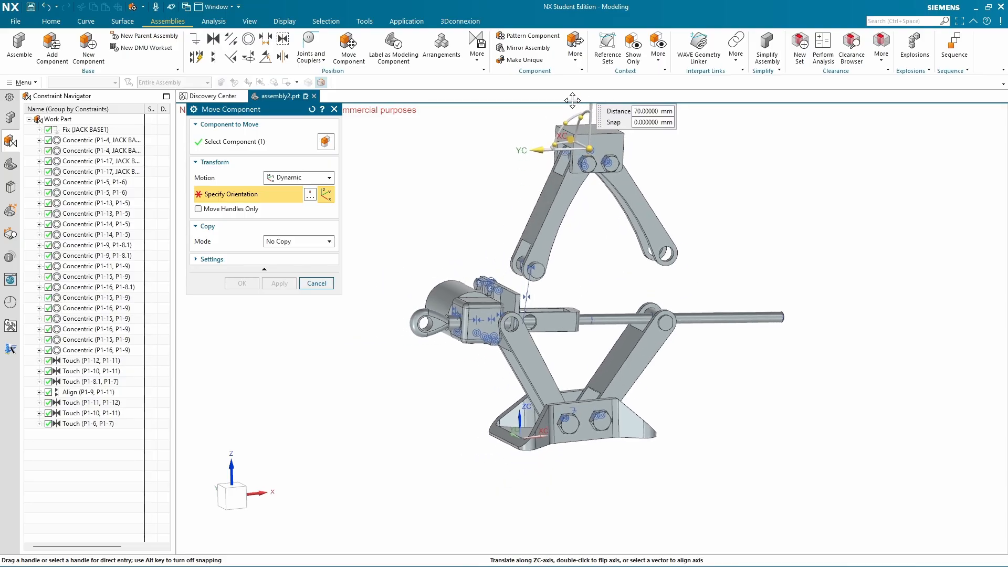
{"action": "scroll", "coordinate": [605, 263], "scroll_direction": "up", "scroll_amount": 5}
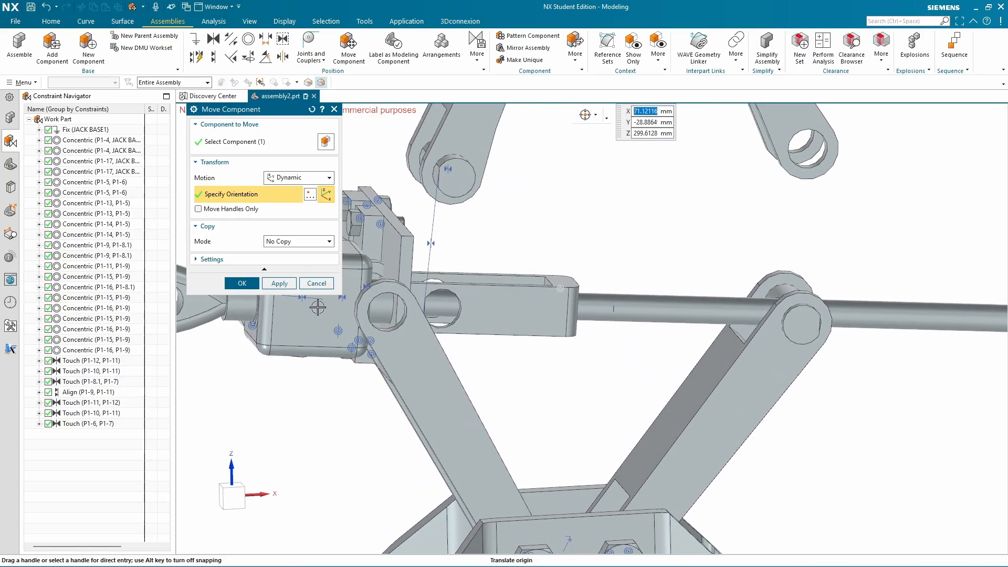
{"action": "left_click", "coordinate": [242, 283]}
Add a Touch constraint between the motor-side pin P1-7 and the hole of the lower arm P1-4
{"action": "middle_click_drag", "start_coordinate": [413, 306], "coordinate": [635, 258]}
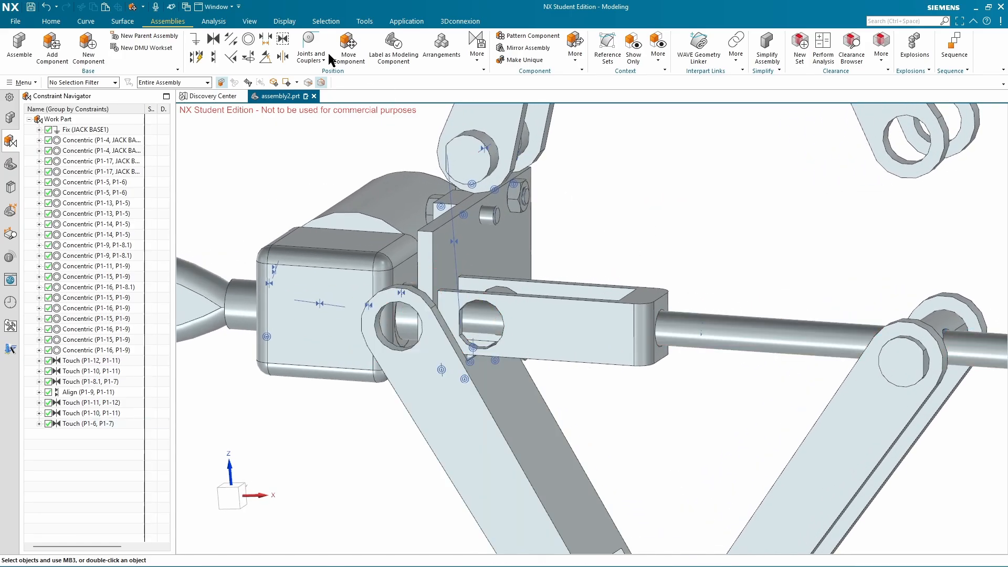
{"action": "left_click", "coordinate": [213, 40]}
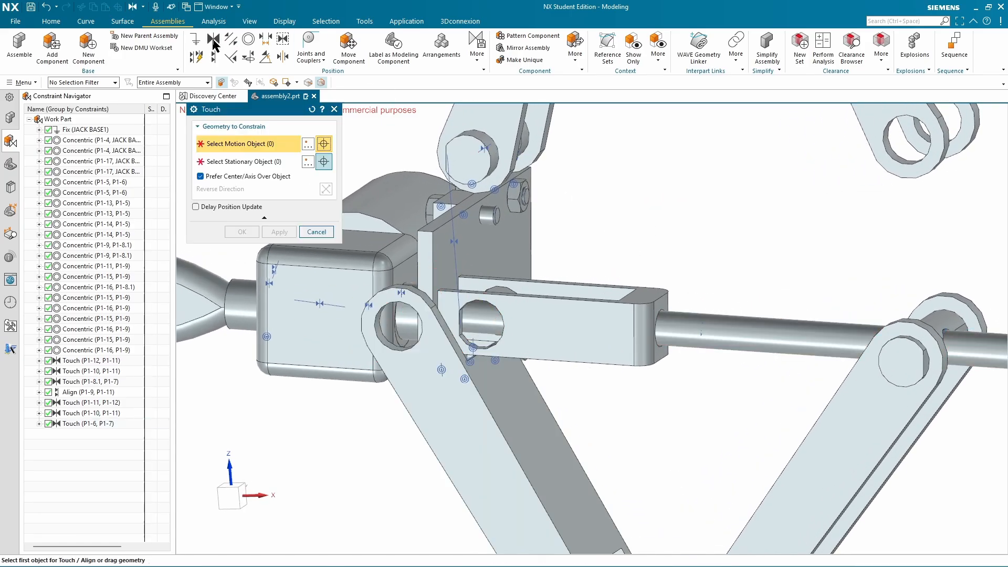
{"action": "left_click", "coordinate": [495, 153]}
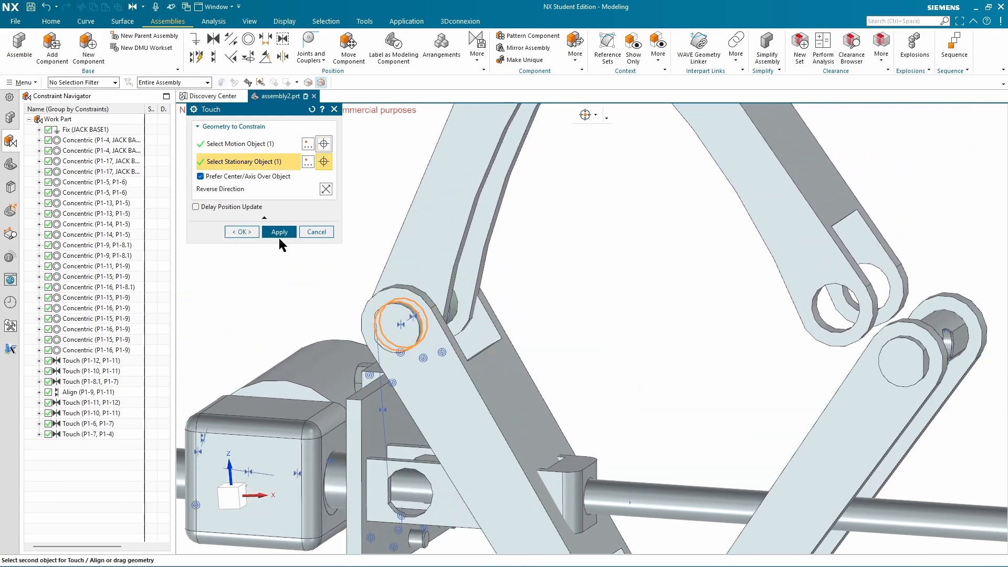
{"action": "left_click", "coordinate": [280, 232]}
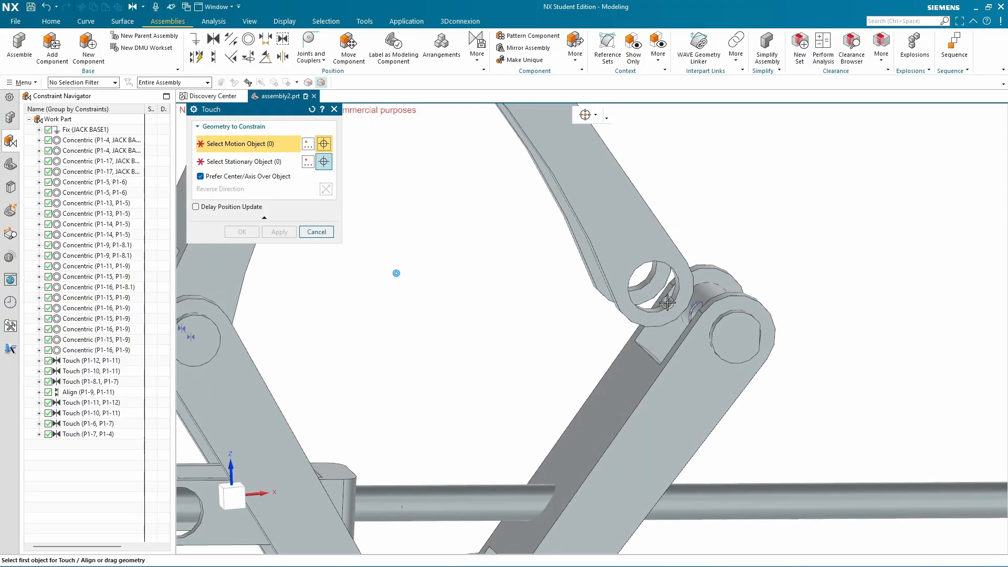
Add a Touch constraint between the hole of the upper arm P1-6 opposite the motor and its pin P1-7
{"action": "left_click", "coordinate": [669, 303]}
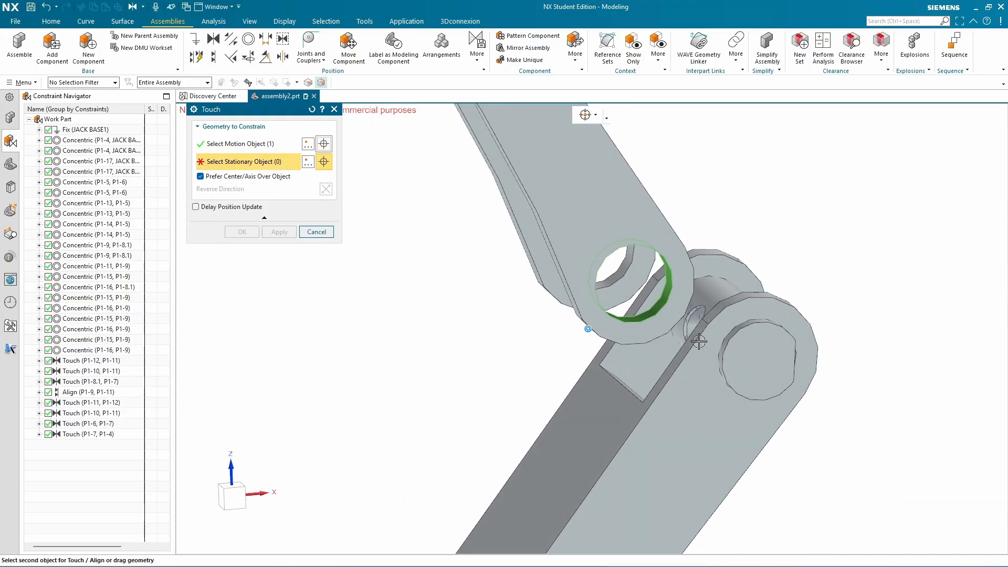
{"action": "left_click", "coordinate": [742, 334]}
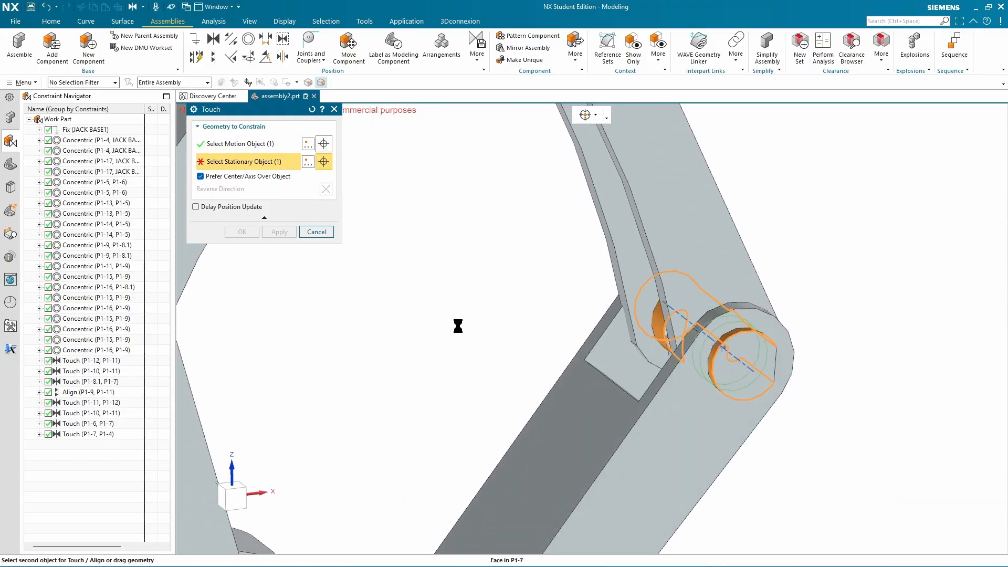
{"action": "left_click", "coordinate": [242, 232]}
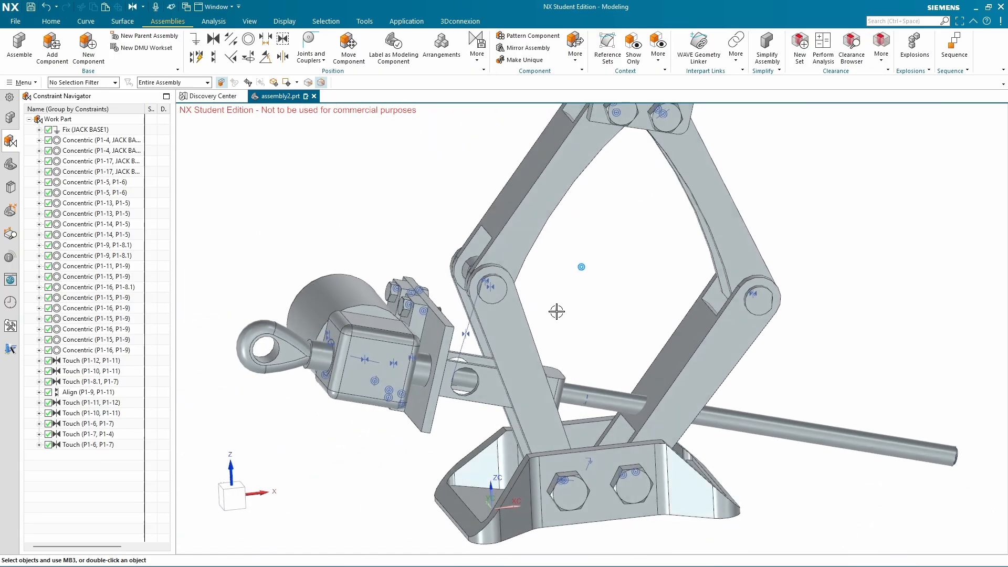
Constrain the cross hole of bracket P1-8.1 to the motor-side pin P1-7 with a Touch constraint reversed to Align
{"action": "scroll", "coordinate": [643, 316], "scroll_direction": "down", "scroll_amount": 10}
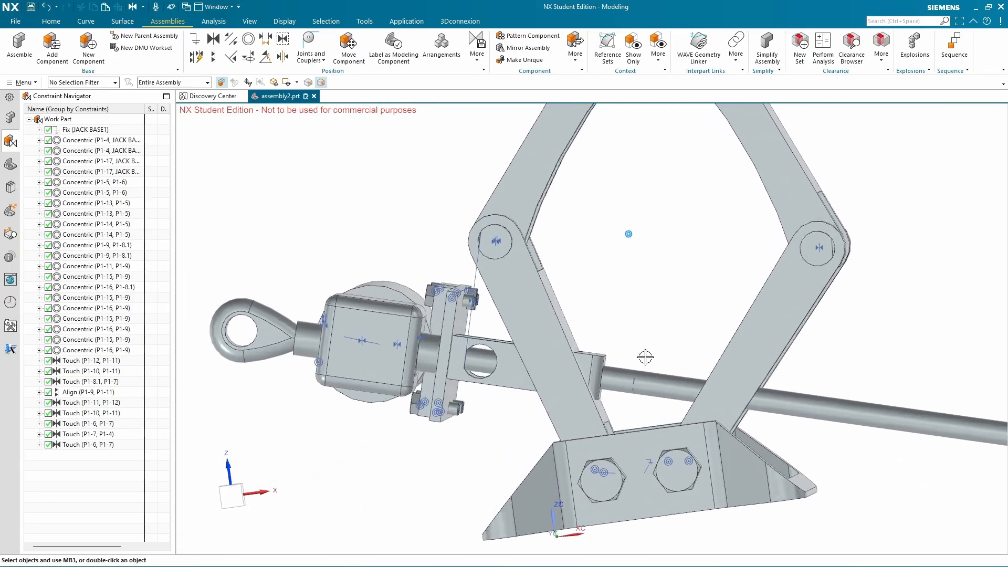
{"action": "scroll", "coordinate": [485, 357], "scroll_direction": "down", "scroll_amount": 1}
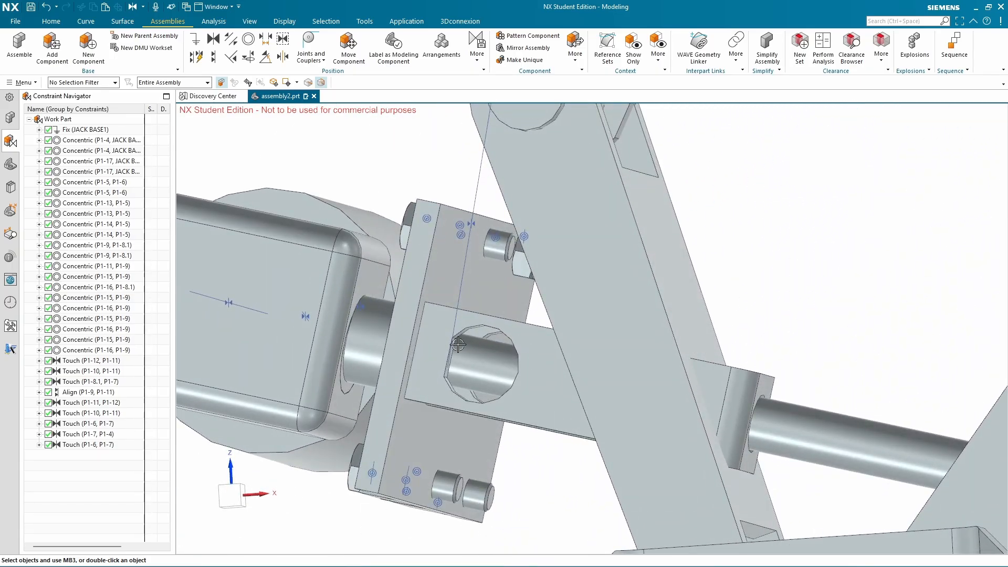
{"action": "scroll", "coordinate": [458, 345], "scroll_direction": "up", "scroll_amount": 5}
{"action": "scroll", "coordinate": [438, 241], "scroll_direction": "down", "scroll_amount": 2}
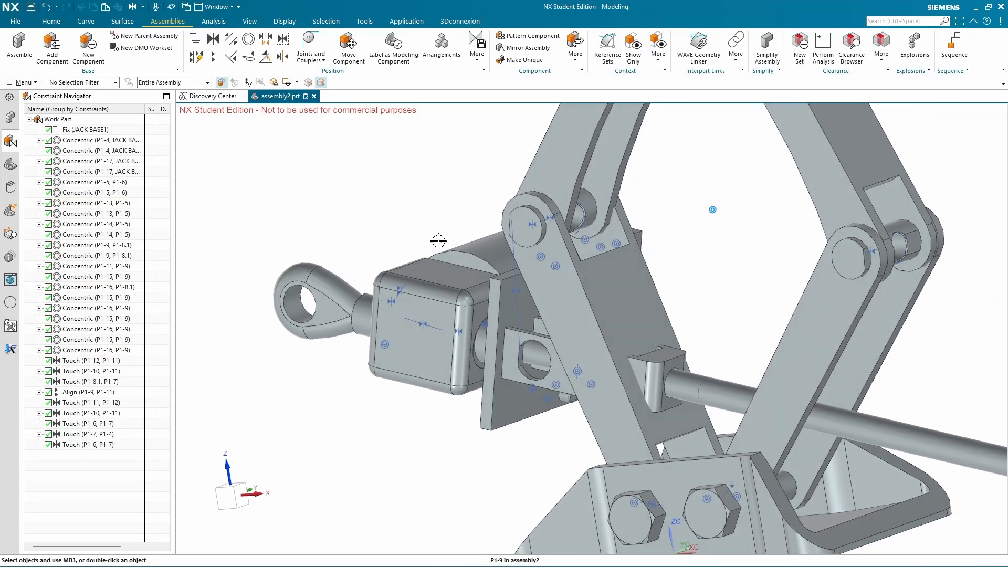
{"action": "middle_click_drag", "start_coordinate": [438, 241], "coordinate": [367, 155]}
{"action": "left_click", "coordinate": [220, 38]}
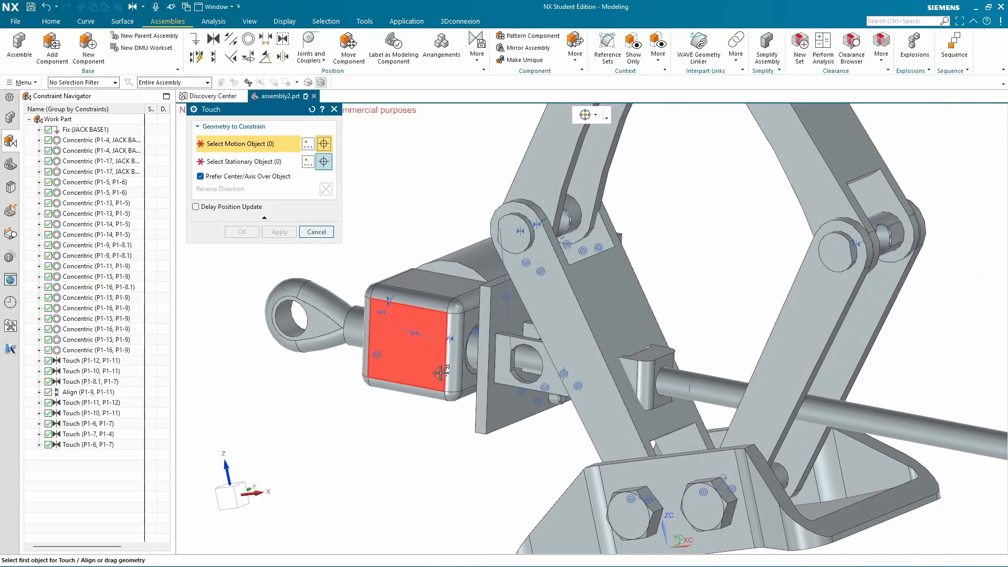
{"action": "scroll", "coordinate": [515, 370], "scroll_direction": "down", "scroll_amount": 4}
{"action": "left_click", "coordinate": [511, 373]}
{"action": "scroll", "coordinate": [554, 386], "scroll_direction": "up", "scroll_amount": 5}
{"action": "scroll", "coordinate": [572, 315], "scroll_direction": "down", "scroll_amount": 5}
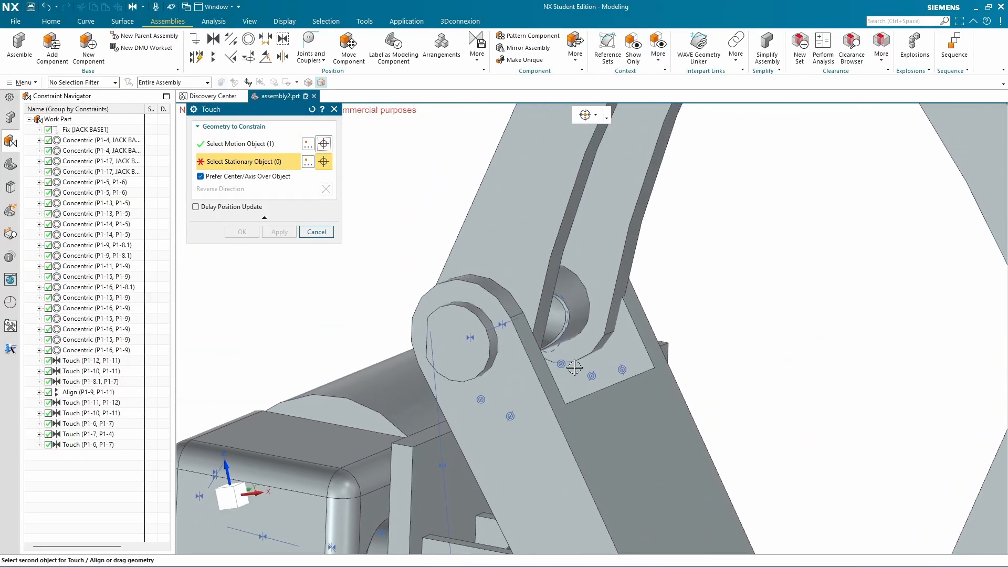
{"action": "left_click", "coordinate": [575, 341]}
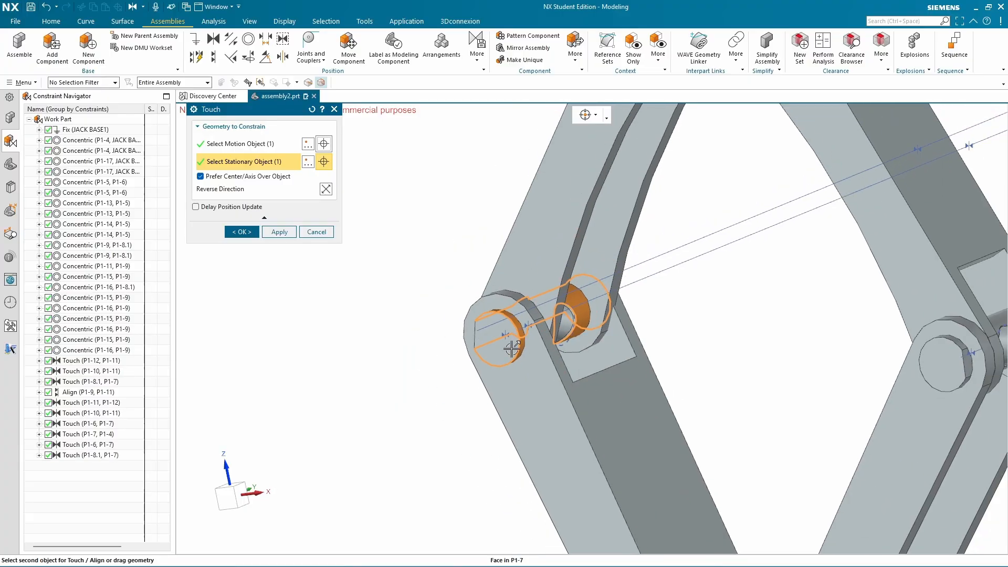
{"action": "scroll", "coordinate": [508, 394], "scroll_direction": "up", "scroll_amount": 6}
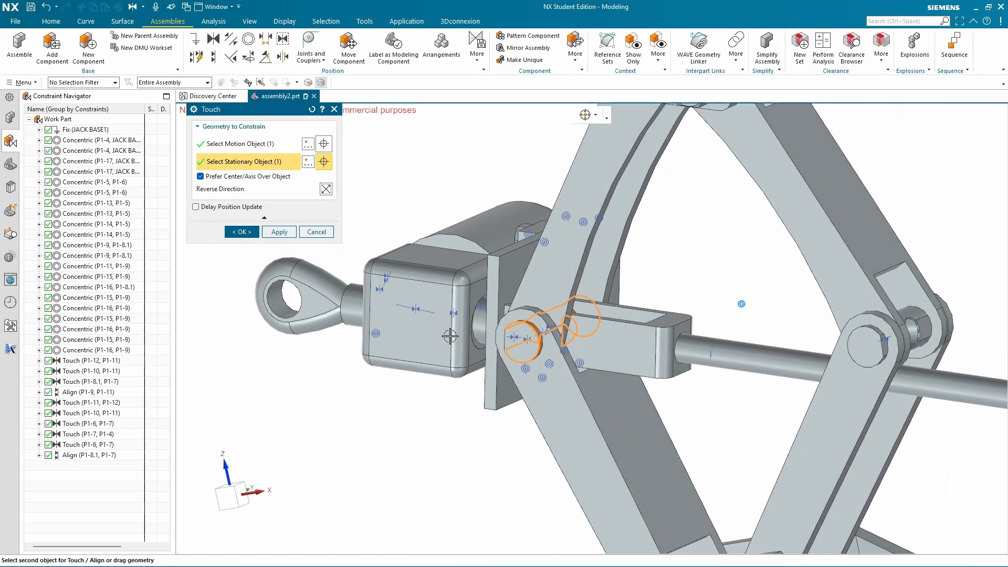
{"action": "middle_click_drag", "start_coordinate": [508, 393], "coordinate": [493, 382]}
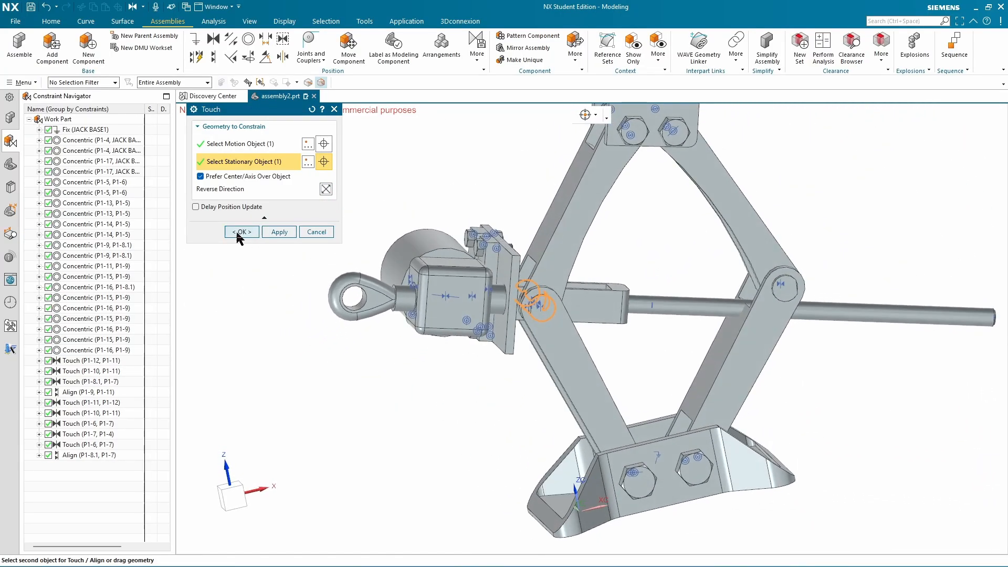
{"action": "left_click", "coordinate": [239, 232]}
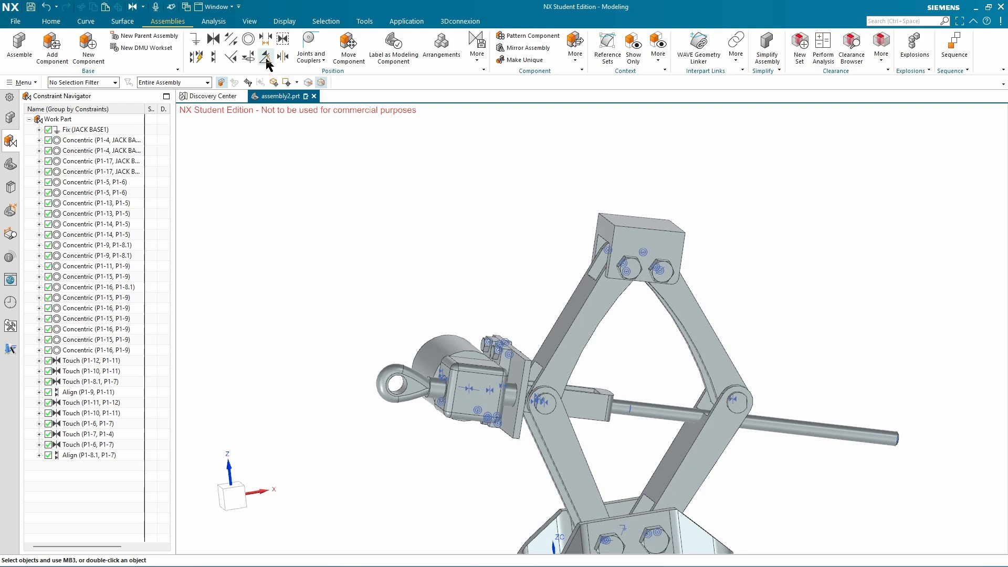
Move the top block P1-5 freely to about X 90.1, Z 264.8 mm
{"action": "left_click", "coordinate": [625, 219]}
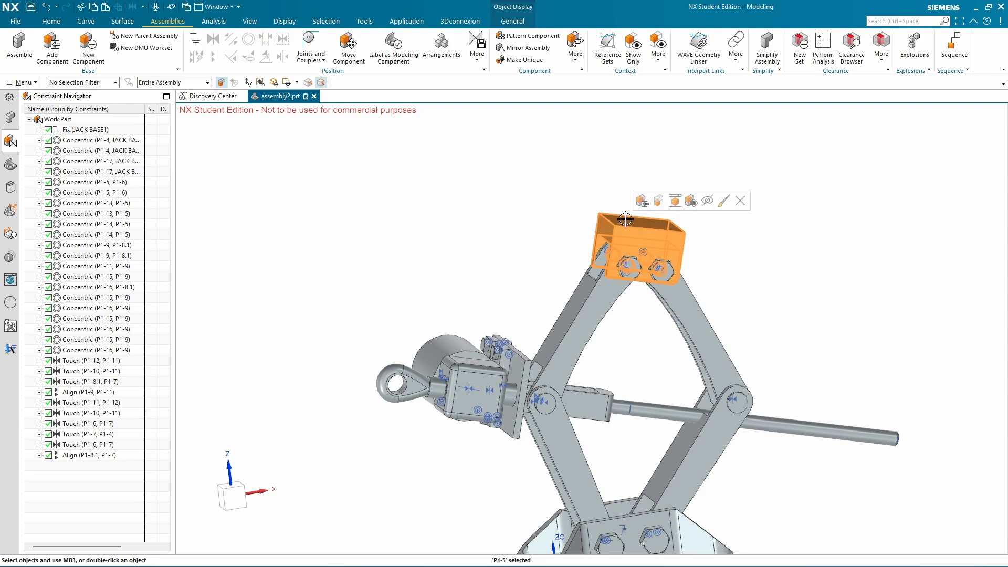
{"action": "left_click", "coordinate": [688, 202]}
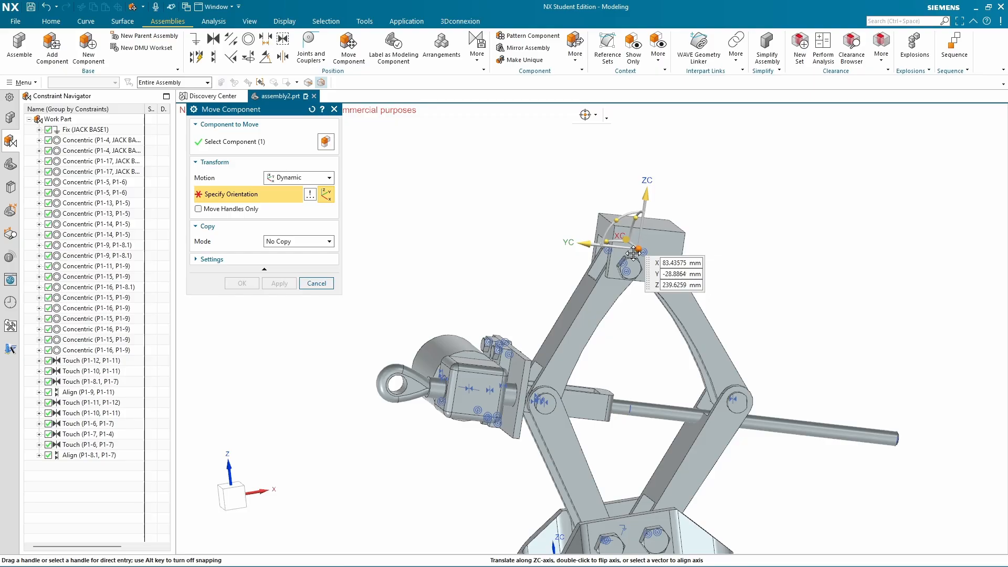
{"action": "left_click_drag", "start_coordinate": [633, 252], "coordinate": [531, 144]}
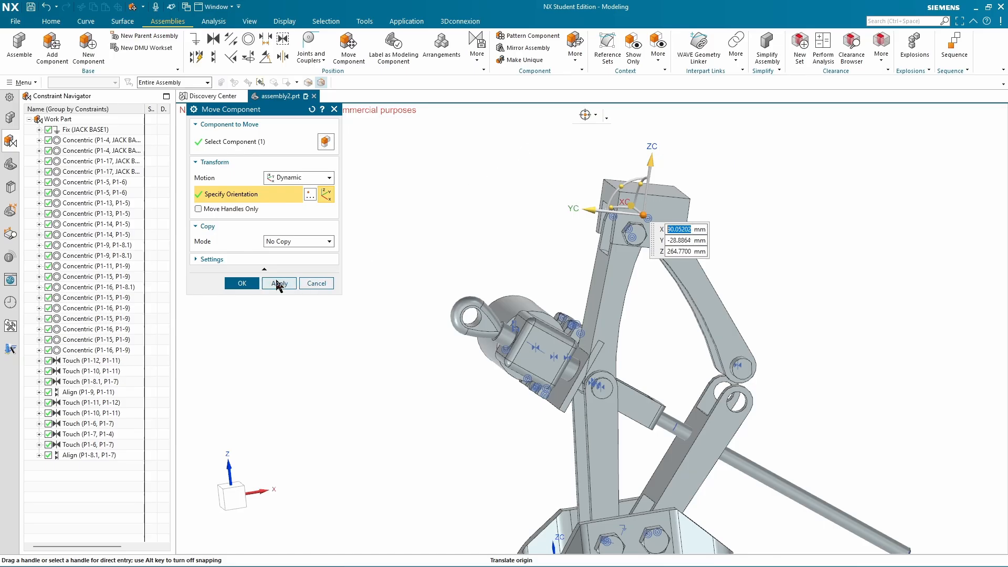
{"action": "left_click", "coordinate": [278, 284]}
Add a Touch constraint between the pin P1-7 opposite the motor and the hole of the lower arm P1-4
{"action": "scroll", "coordinate": [603, 308], "scroll_direction": "up", "scroll_amount": 5}
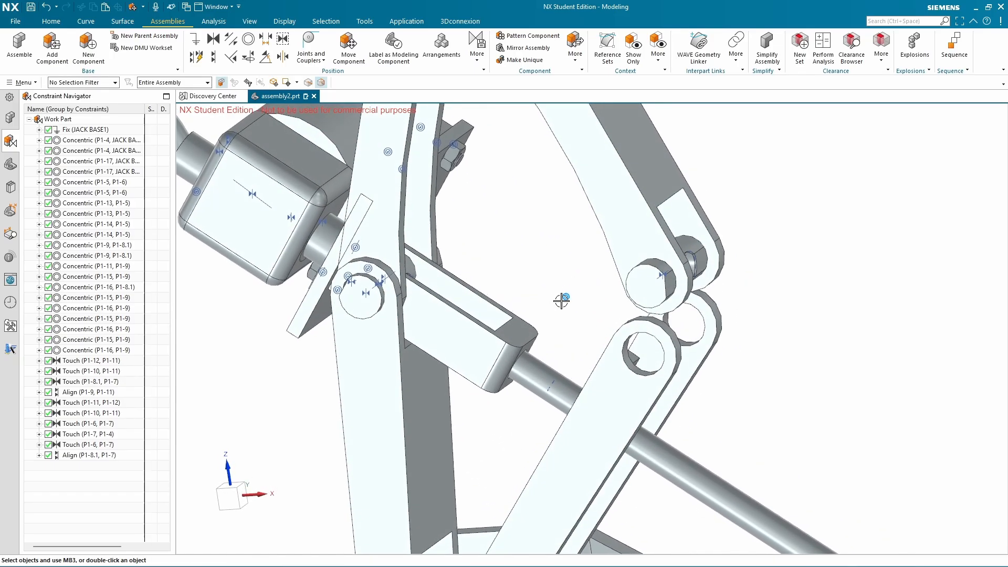
{"action": "middle_click_drag", "start_coordinate": [561, 301], "coordinate": [560, 301]}
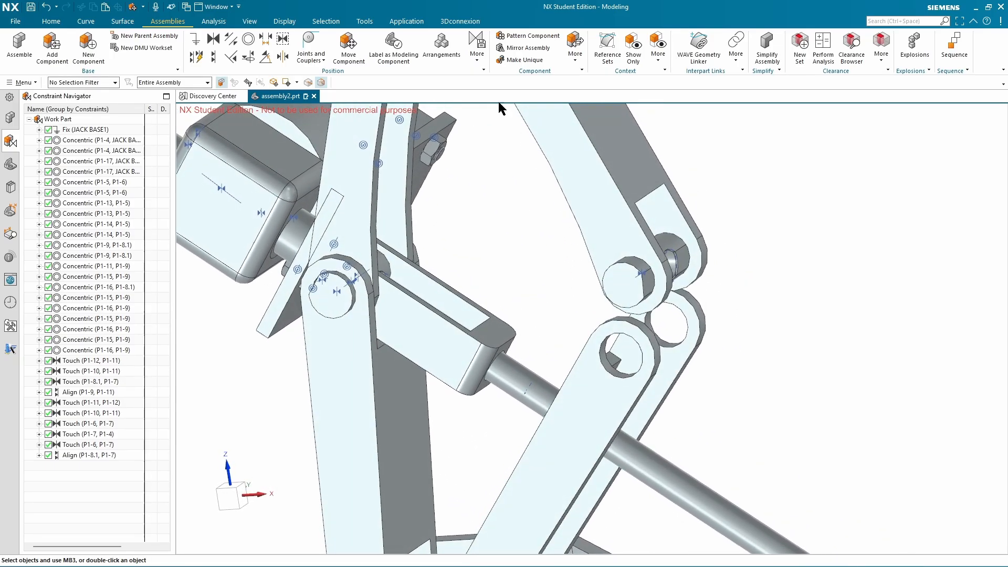
{"action": "left_click", "coordinate": [213, 39]}
{"action": "left_click", "coordinate": [631, 259]}
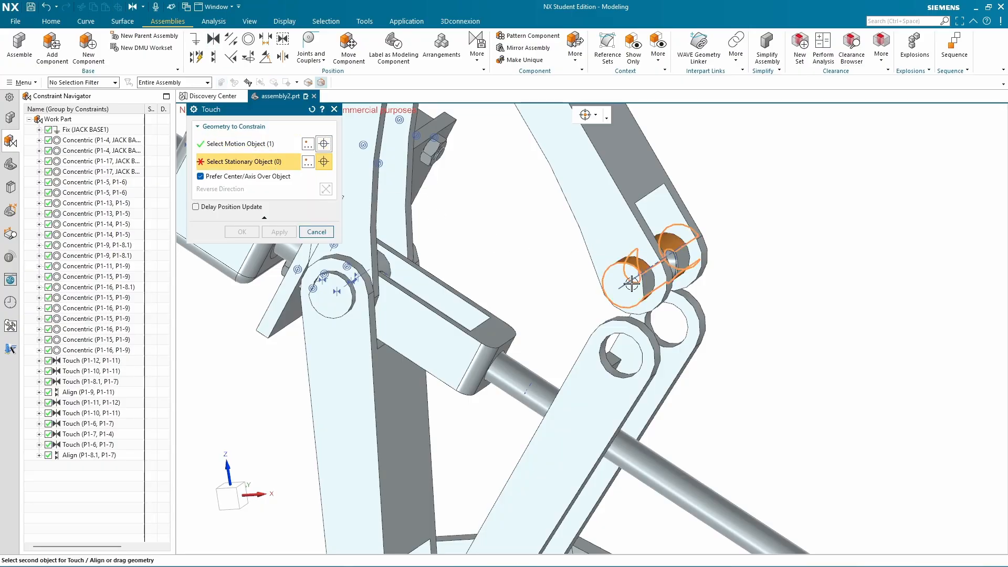
{"action": "left_click", "coordinate": [607, 367]}
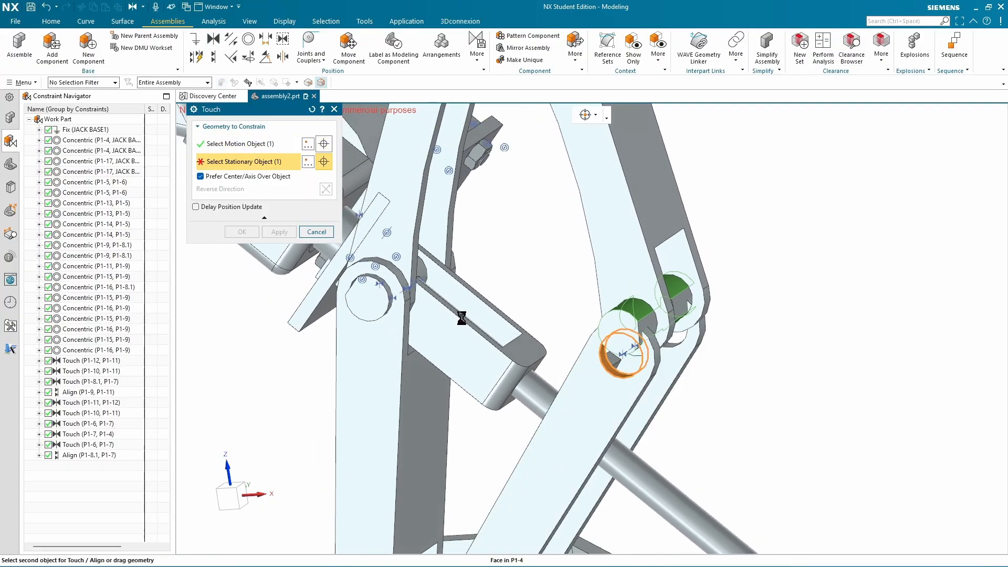
{"action": "left_click", "coordinate": [279, 231]}
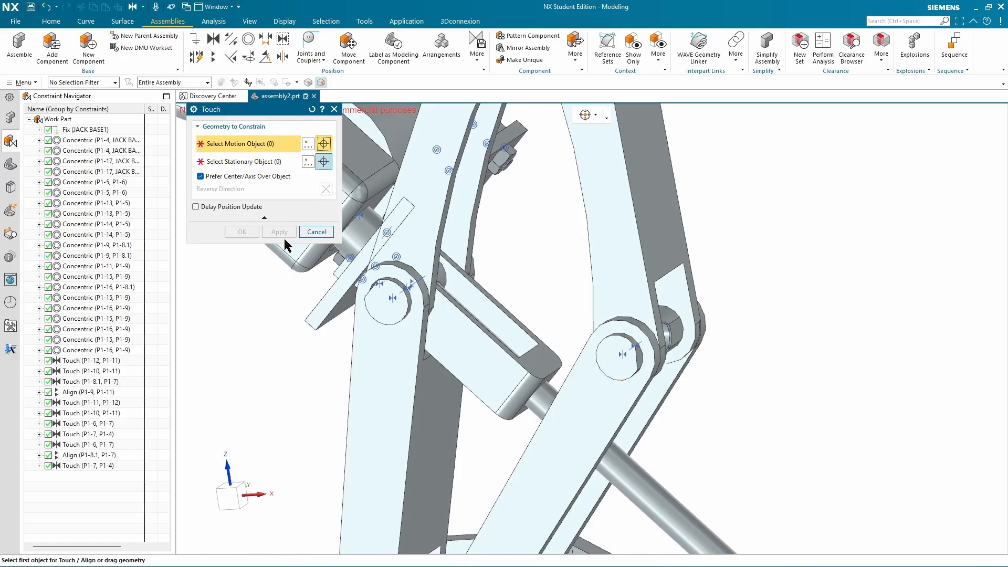
Add a Touch constraint between the screw P1-10 and the cross hole of the pin P1-7 opposite the motor
{"action": "scroll", "coordinate": [333, 277], "scroll_direction": "down", "scroll_amount": 3}
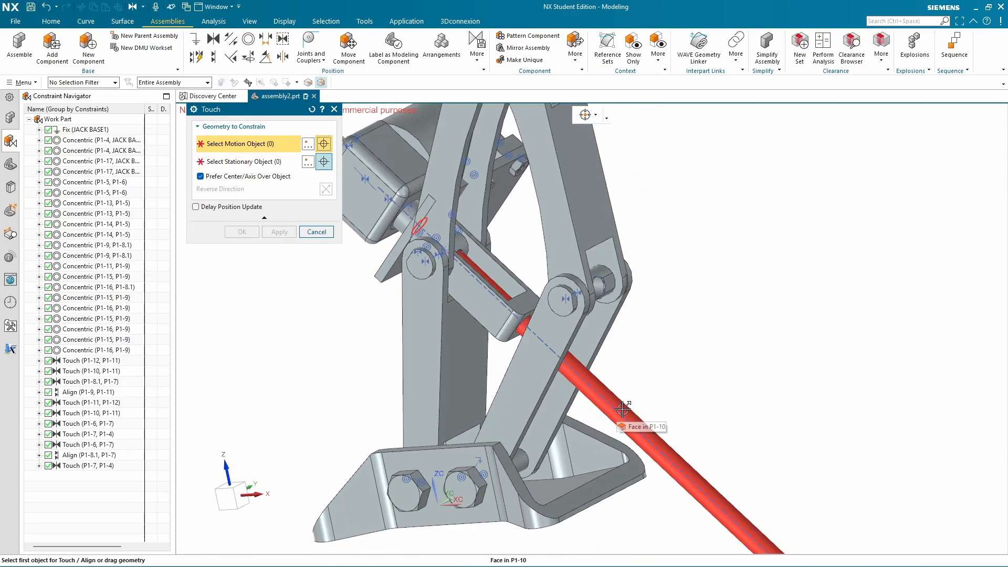
{"action": "left_click", "coordinate": [622, 408]}
{"action": "scroll", "coordinate": [627, 348], "scroll_direction": "up", "scroll_amount": 5}
{"action": "left_click", "coordinate": [519, 282]}
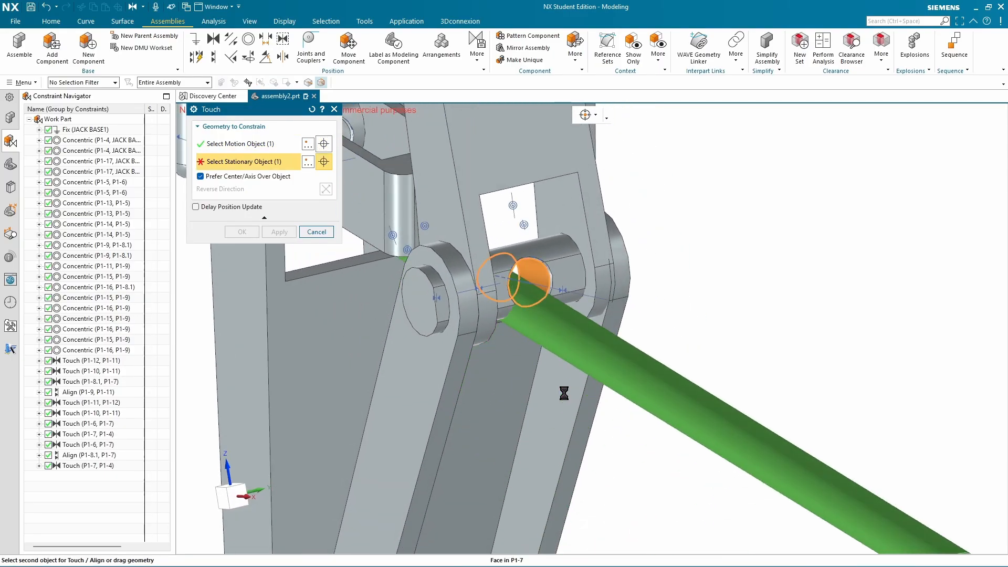
{"action": "scroll", "coordinate": [465, 358], "scroll_direction": "down", "scroll_amount": 4}
{"action": "scroll", "coordinate": [461, 355], "scroll_direction": "up", "scroll_amount": 4}
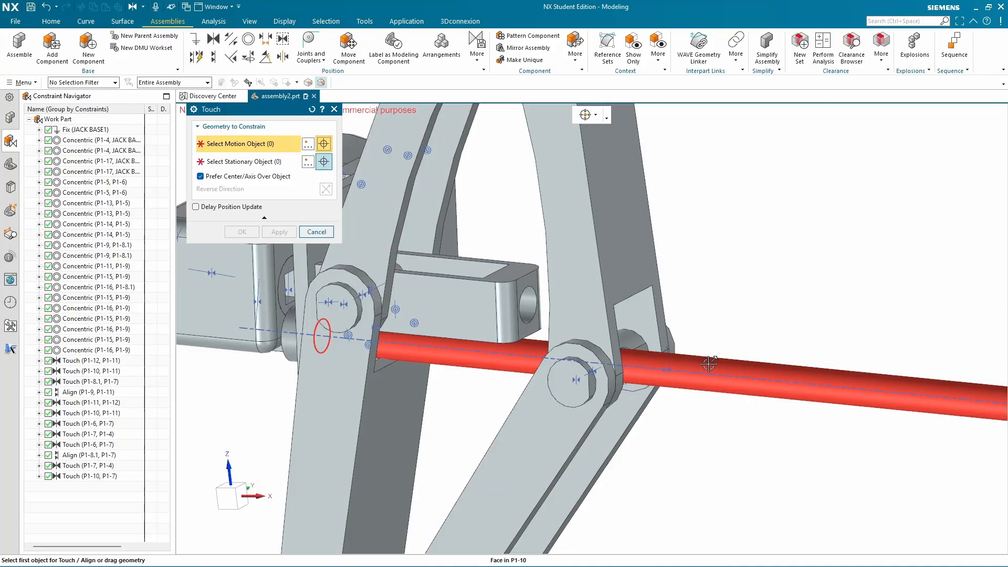
Constrain the screw P1-10 to the end hole of bracket P1-8.1, reversing the direction to make it an Align constraint
{"action": "left_click", "coordinate": [709, 364]}
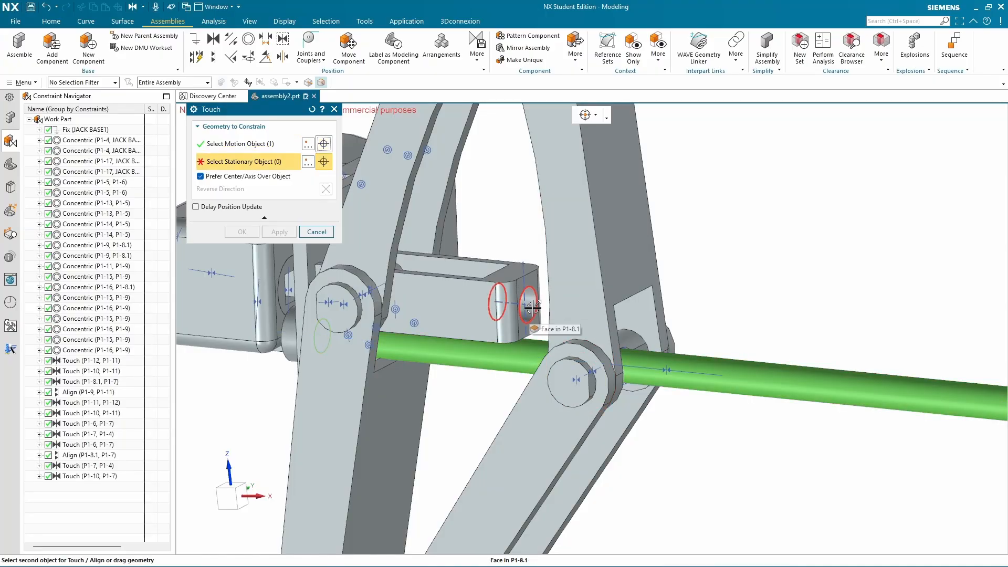
{"action": "left_click", "coordinate": [531, 300]}
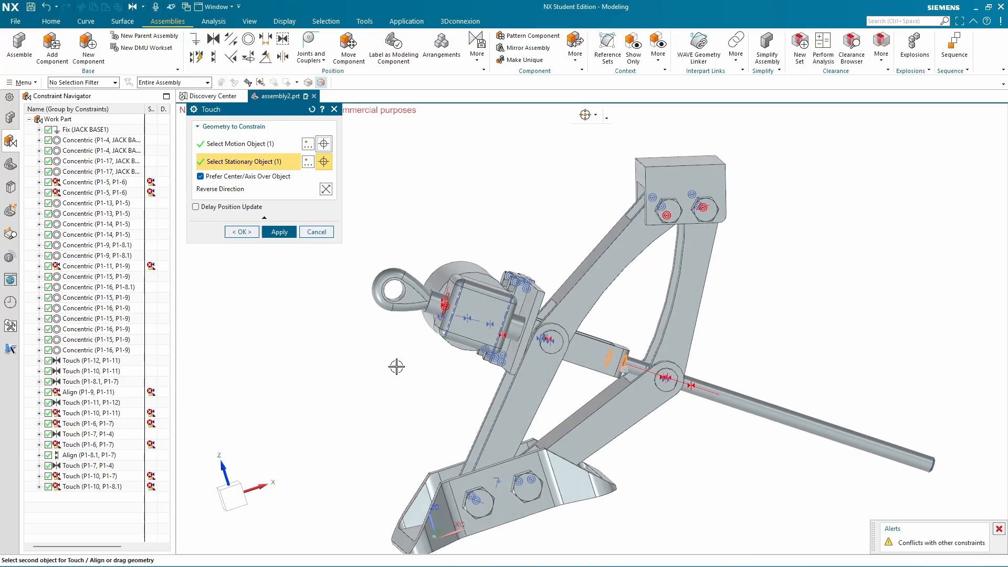
{"action": "left_click", "coordinate": [322, 189]}
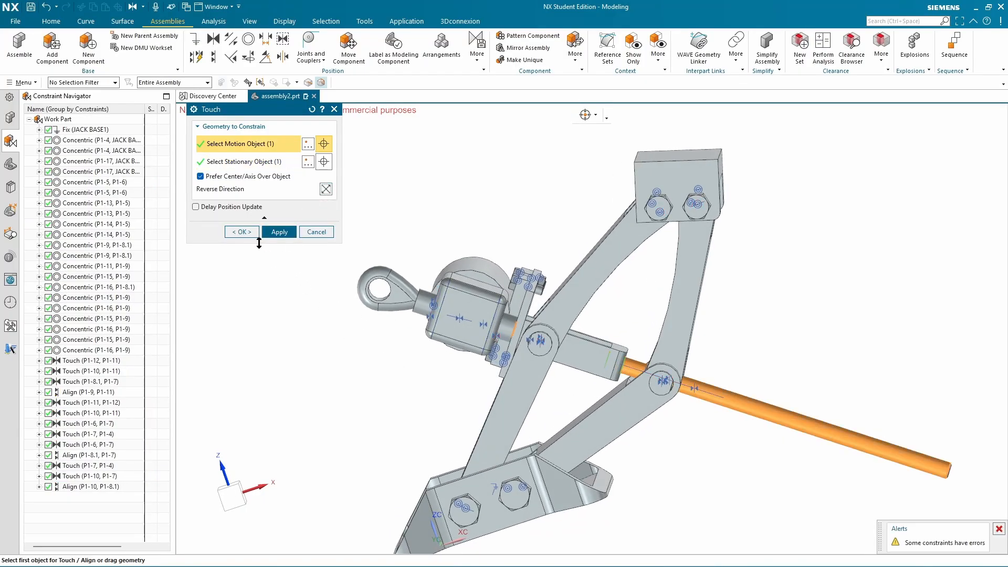
{"action": "left_click", "coordinate": [248, 233]}
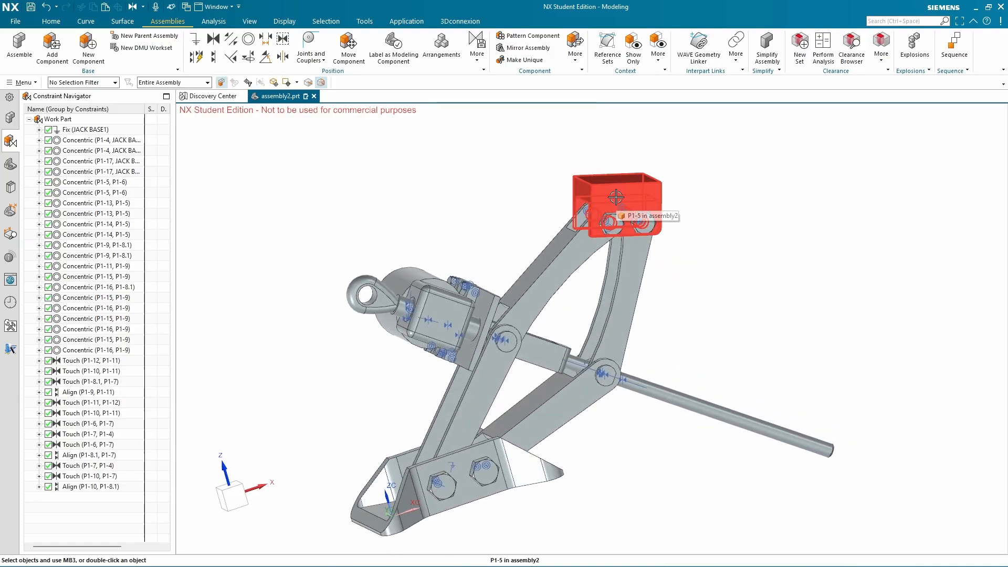
Move the top block P1-5 back over the base, to about X 75.5, Z 224.6 mm
{"action": "left_click", "coordinate": [620, 189]}
{"action": "left_click", "coordinate": [681, 180]}
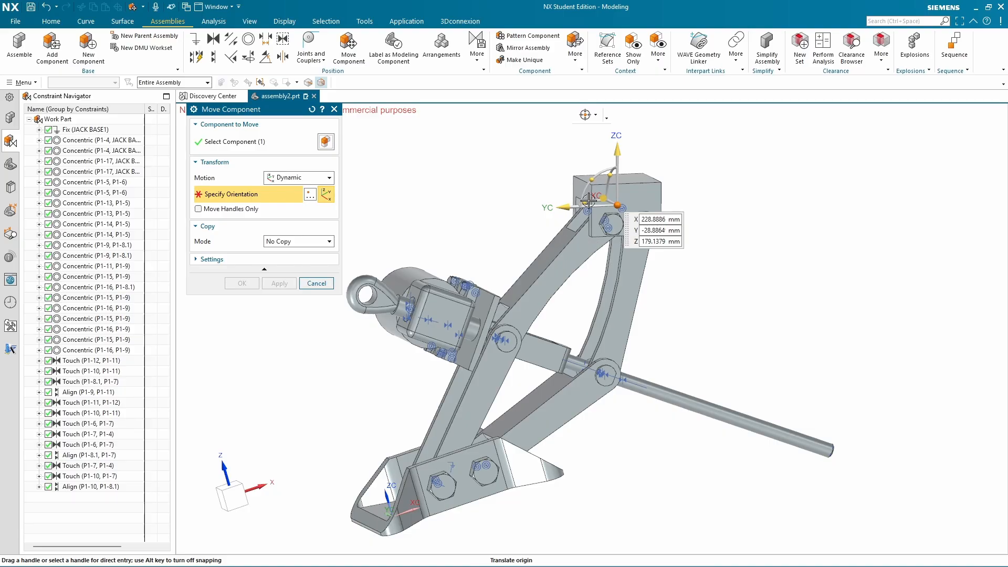
{"action": "left_click_drag", "start_coordinate": [505, 205], "coordinate": [482, 206]}
{"action": "middle_click_drag", "start_coordinate": [567, 234], "coordinate": [742, 196]}
{"action": "left_click_drag", "start_coordinate": [742, 169], "coordinate": [630, 169]}
{"action": "left_click_drag", "start_coordinate": [601, 177], "coordinate": [599, 180]}
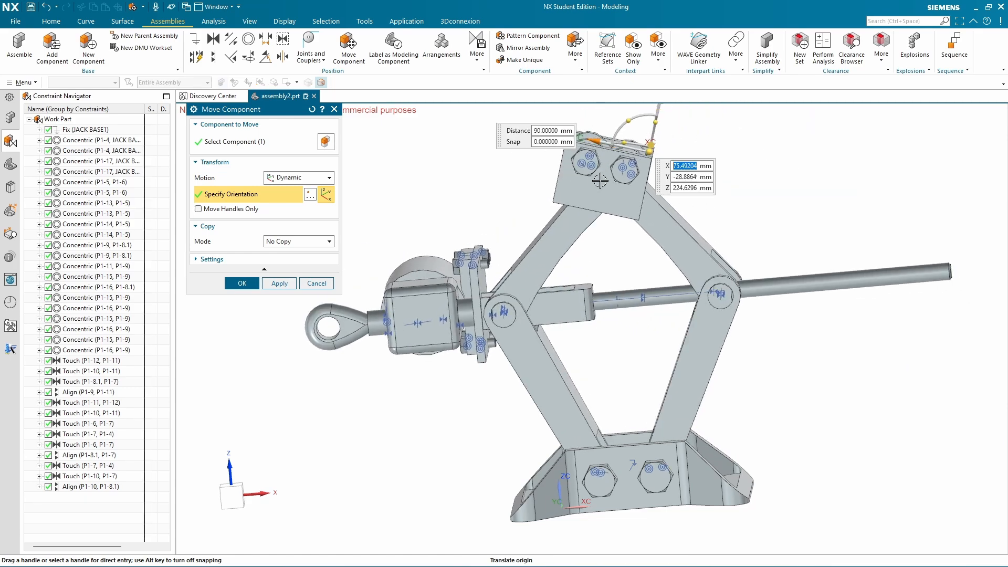
{"action": "left_click", "coordinate": [655, 188]}
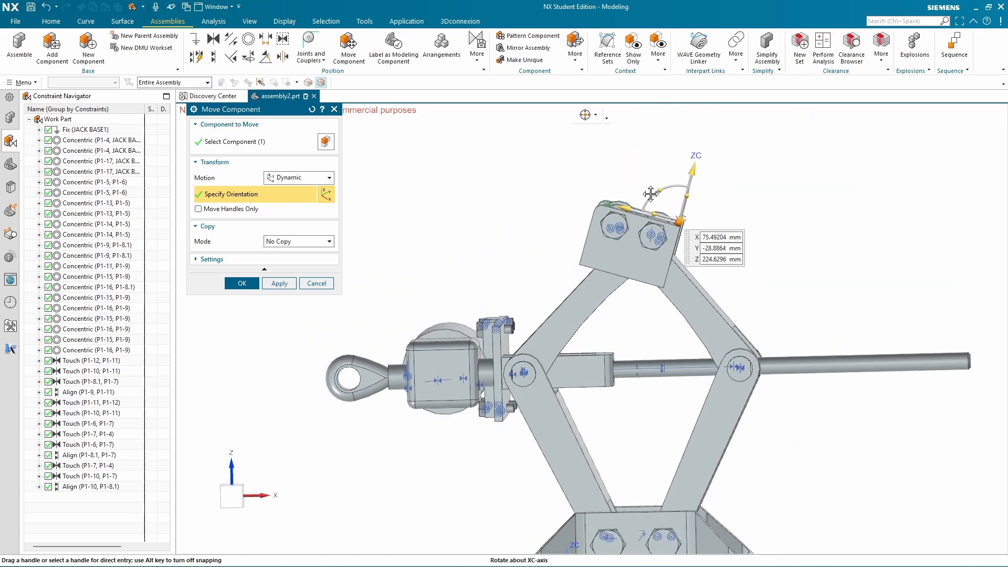
Turn the top block P1-5 upright at about X 45.7, Z 228.0 mm and lower it along its vertical axis
{"action": "left_click_drag", "start_coordinate": [637, 145], "coordinate": [681, 232]}
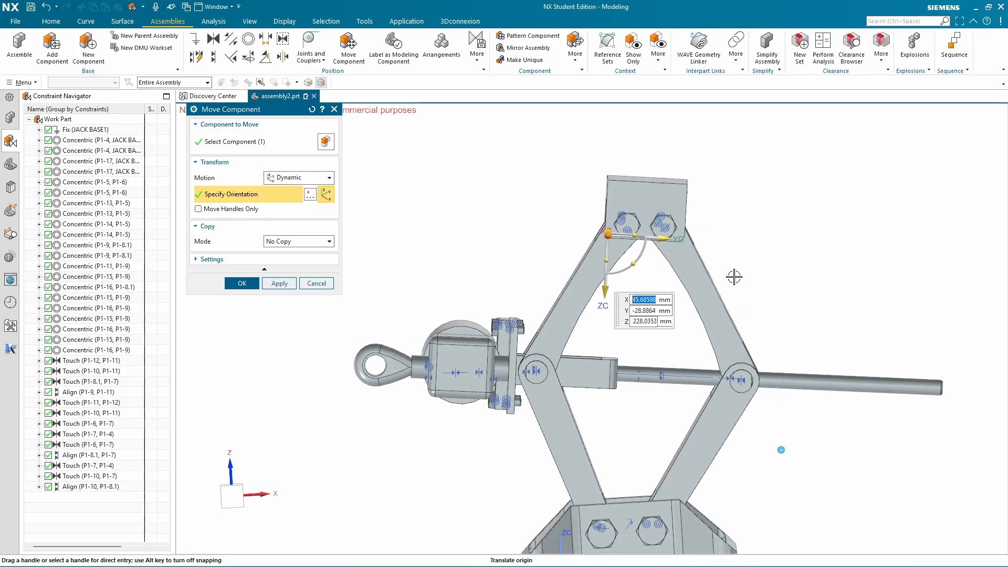
{"action": "middle_click_drag", "start_coordinate": [711, 288], "coordinate": [675, 292]}
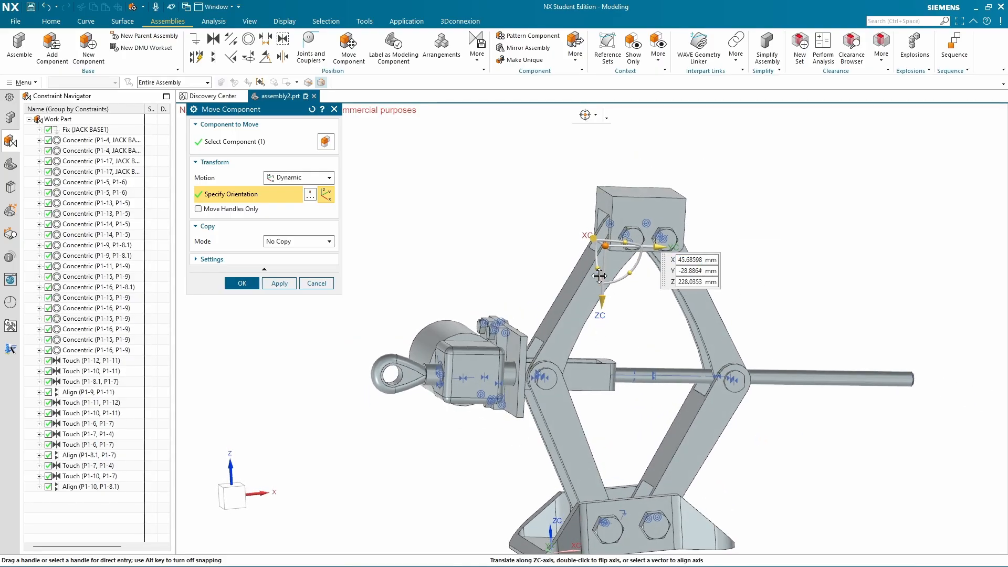
{"action": "left_click_drag", "start_coordinate": [598, 276], "coordinate": [599, 344]}
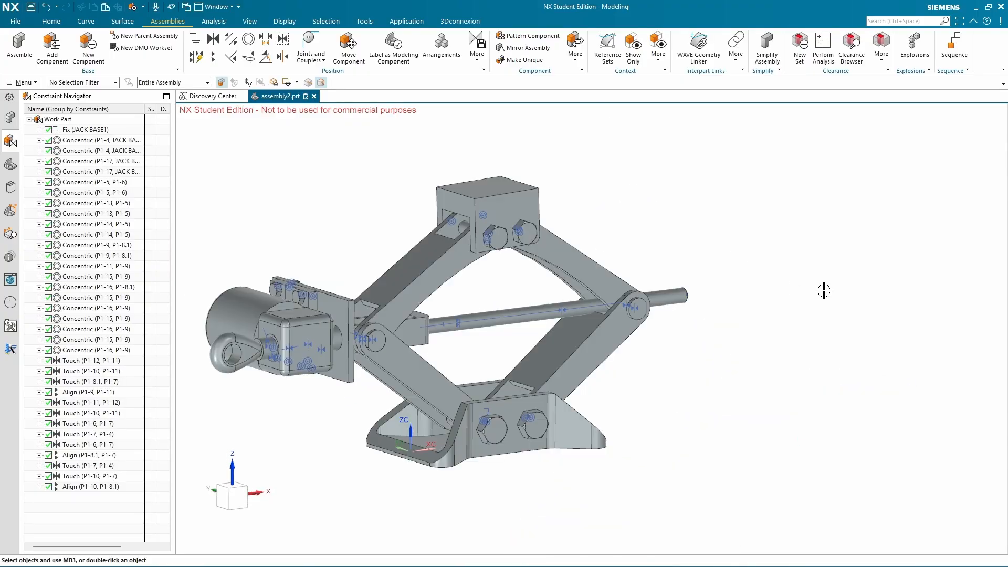
{"action": "left_click", "coordinate": [814, 293]}
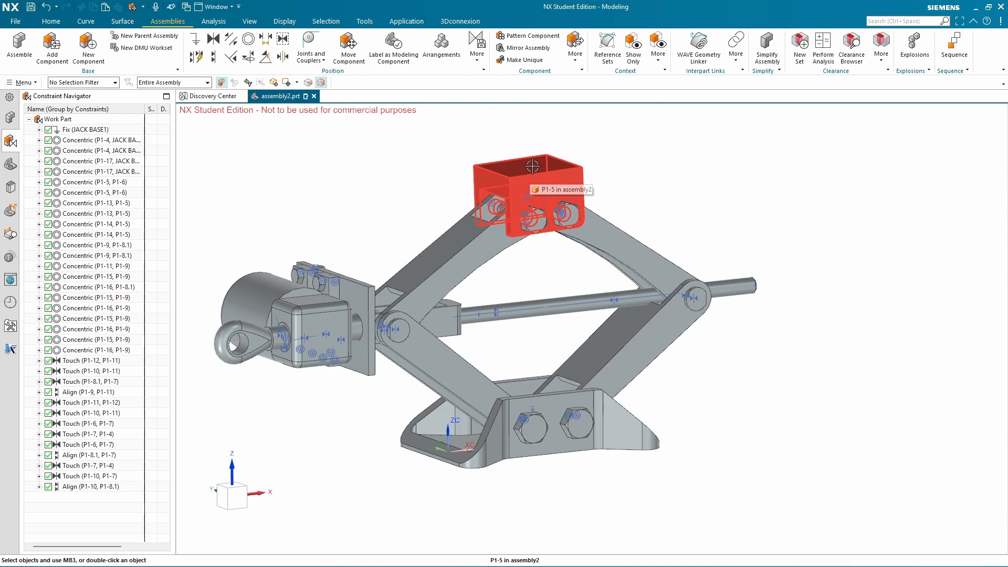
Add a 3D Angle constraint of 0° between the underside of JACK BASE1 and the top face of block P1-5
{"action": "key", "text": "ctrl+alt+f"}
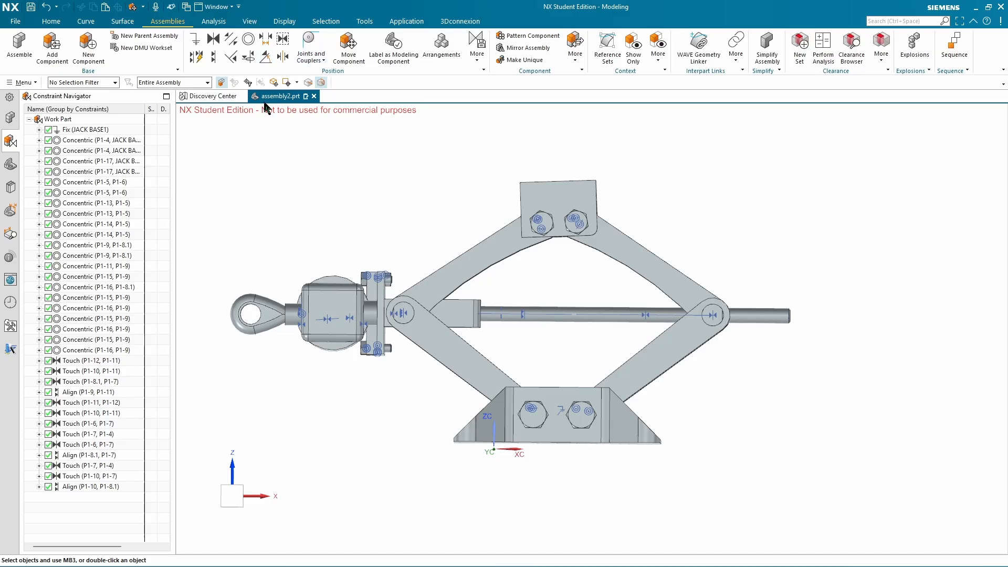
{"action": "left_click", "coordinate": [265, 58]}
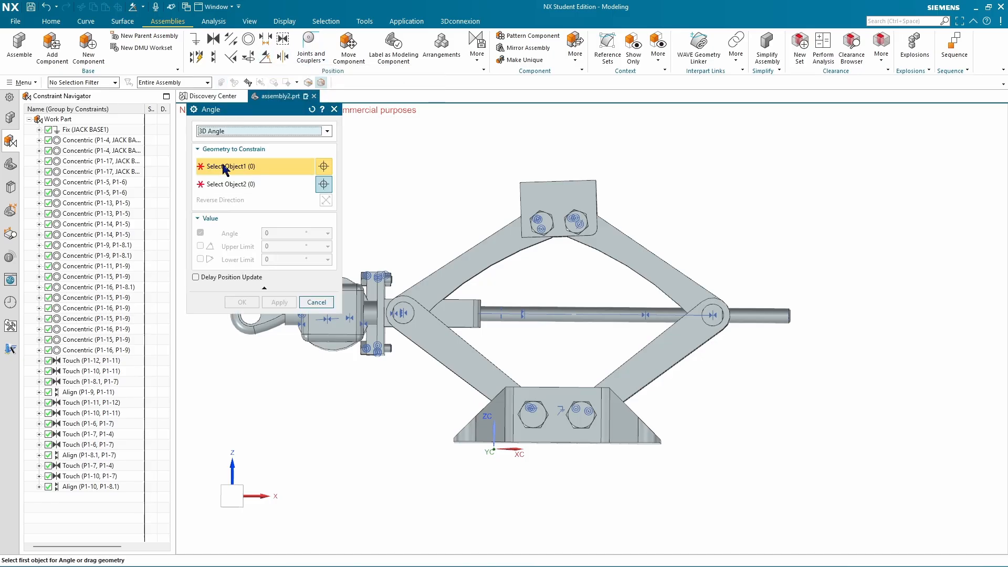
{"action": "left_click", "coordinate": [553, 419]}
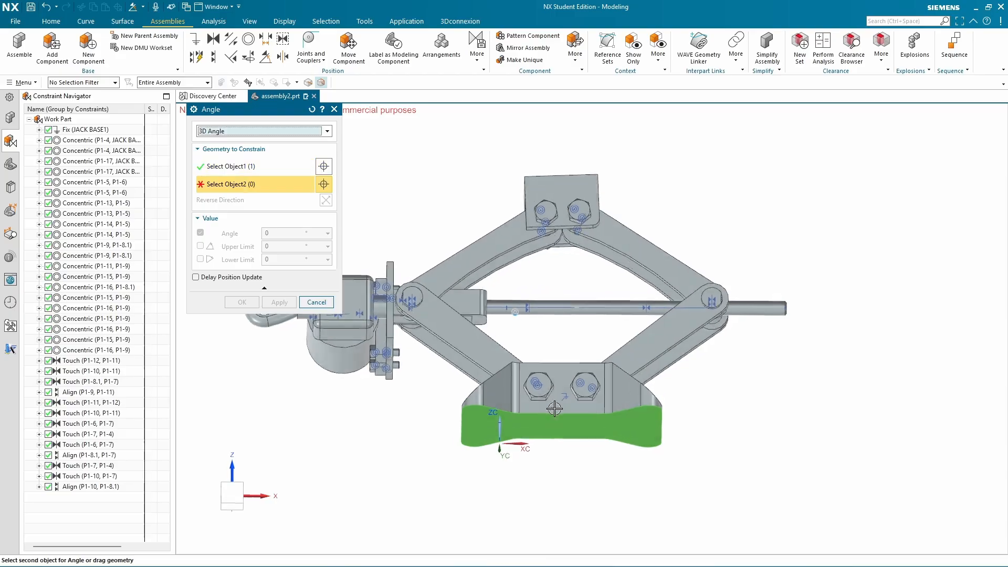
{"action": "left_click", "coordinate": [551, 183]}
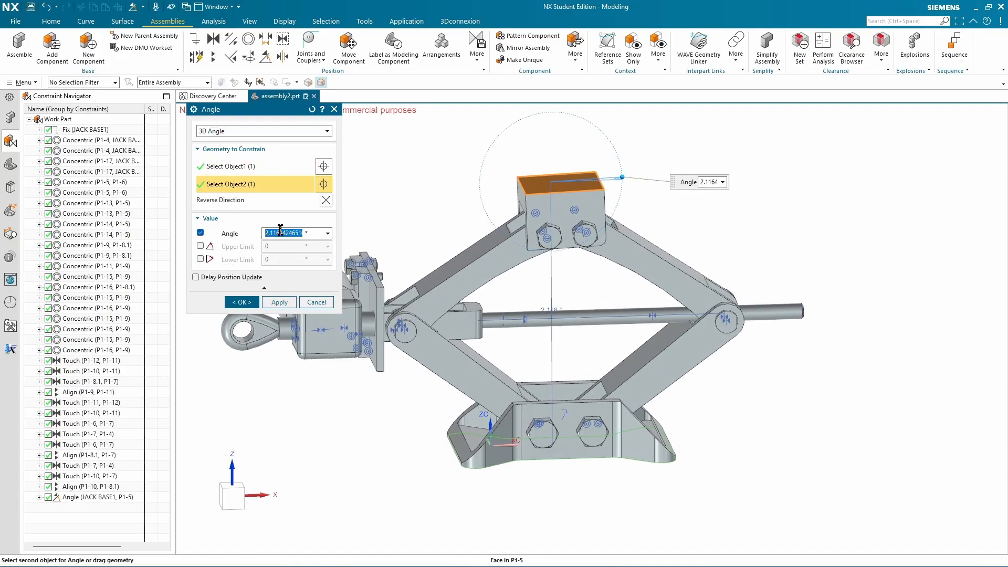
{"action": "key", "text": "Return"}
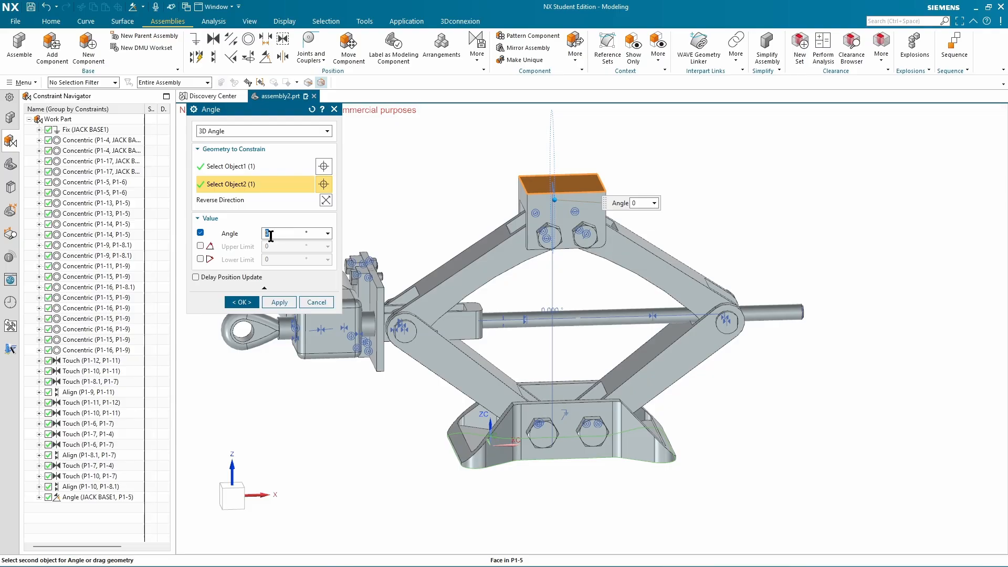
{"action": "left_click", "coordinate": [246, 302]}
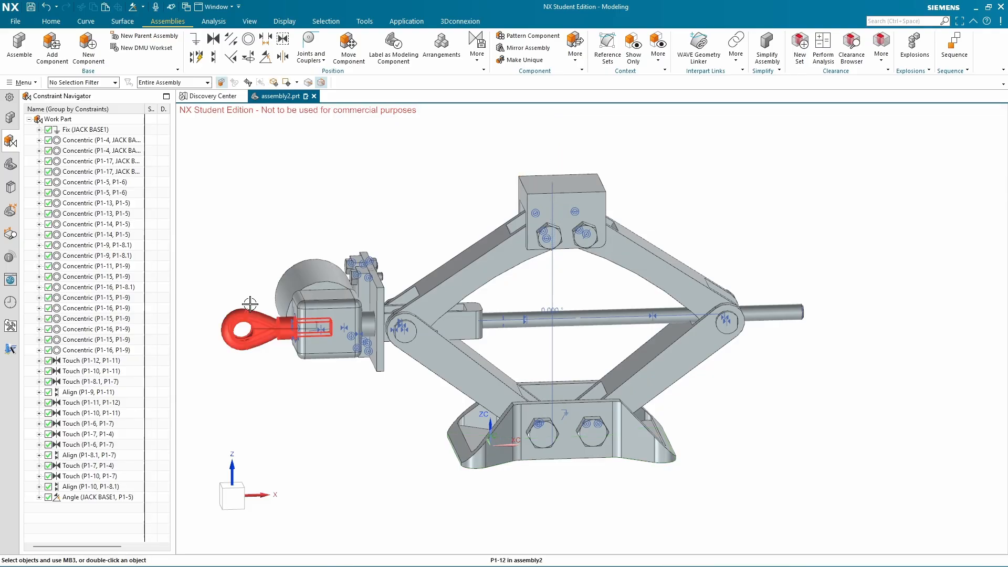
Add a 180° 3D Angle constraint between the motor-side face of block P1-5 and the motor-side end face of JACK BASE1
{"action": "key", "text": "ctrl+alt+f"}
{"action": "middle_click_drag", "start_coordinate": [546, 189], "coordinate": [551, 185]}
{"action": "key", "text": "ctrl+alt+f"}
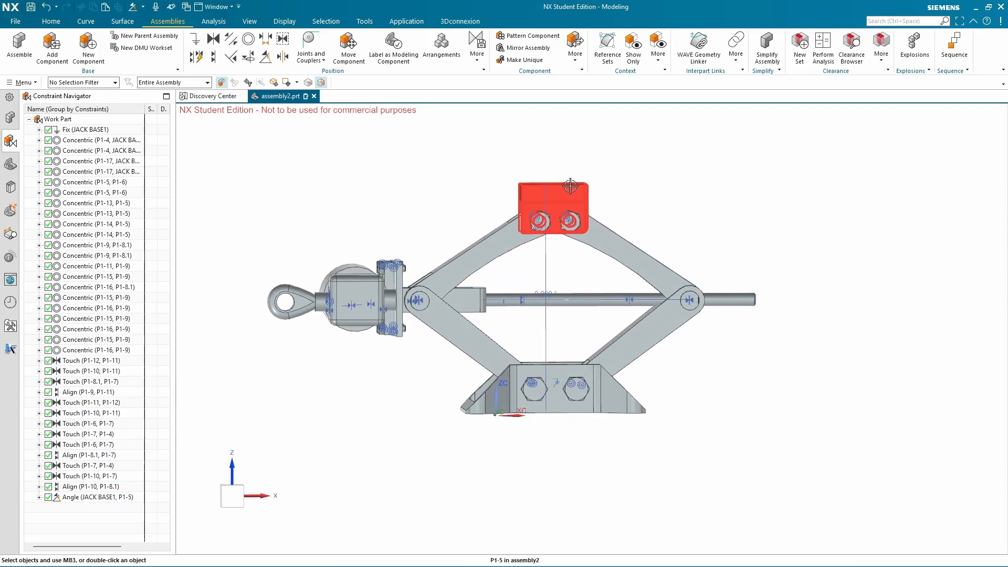
{"action": "middle_click_drag", "start_coordinate": [570, 186], "coordinate": [479, 389]}
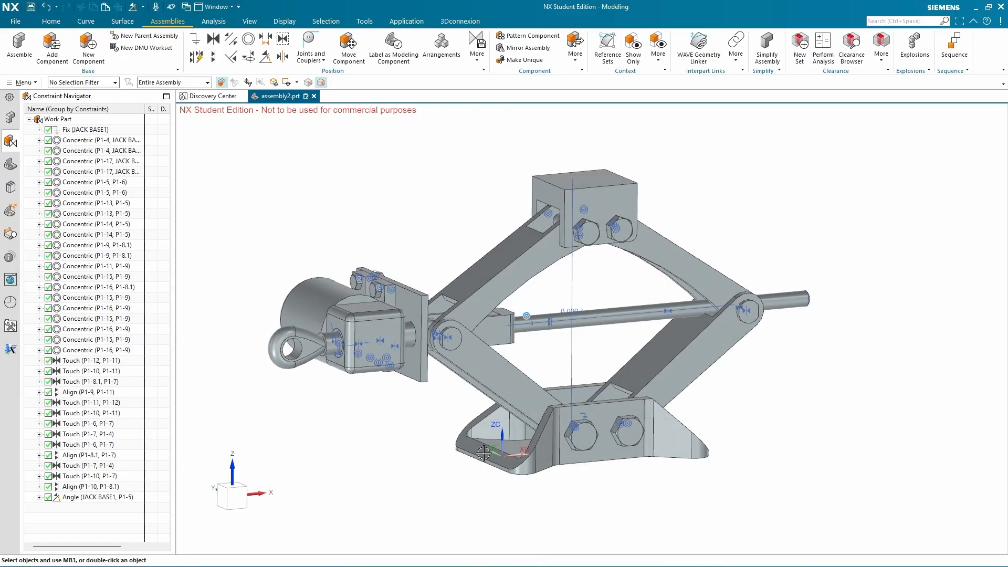
{"action": "middle_click_drag", "start_coordinate": [480, 467], "coordinate": [387, 127]}
{"action": "left_click", "coordinate": [266, 57]}
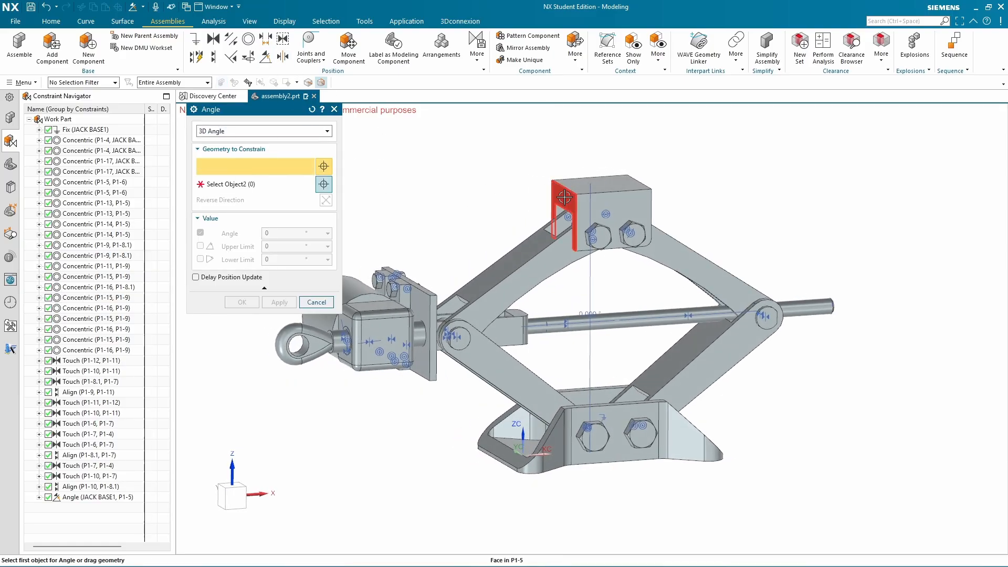
{"action": "left_click", "coordinate": [572, 196]}
{"action": "scroll", "coordinate": [506, 470], "scroll_direction": "up", "scroll_amount": 1}
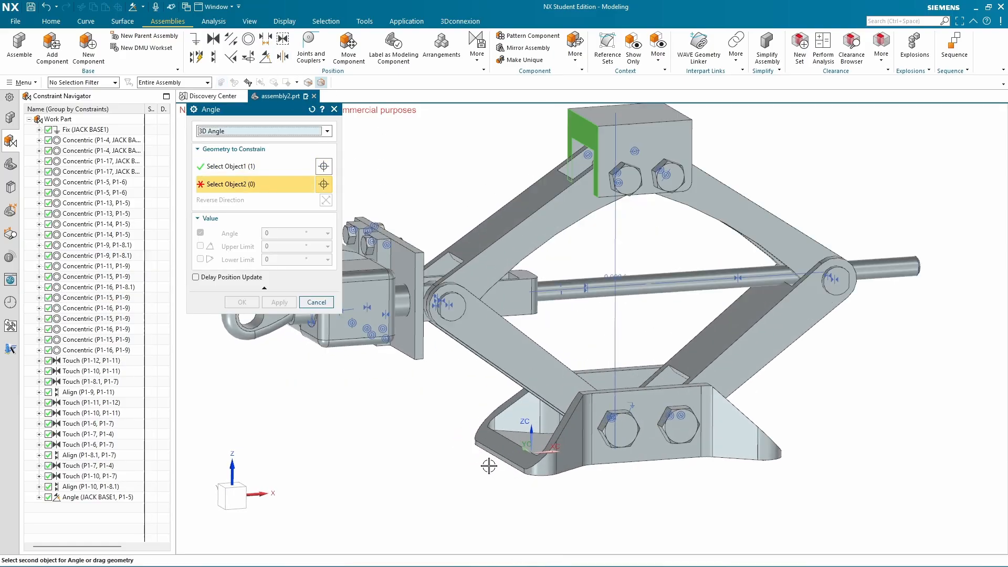
{"action": "left_click", "coordinate": [519, 465]}
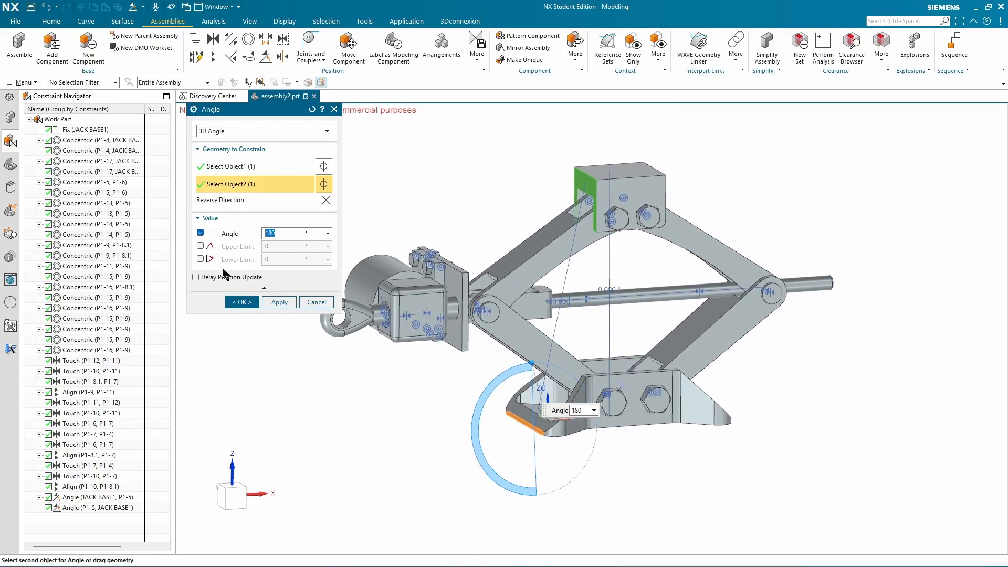
{"action": "left_click", "coordinate": [241, 303]}
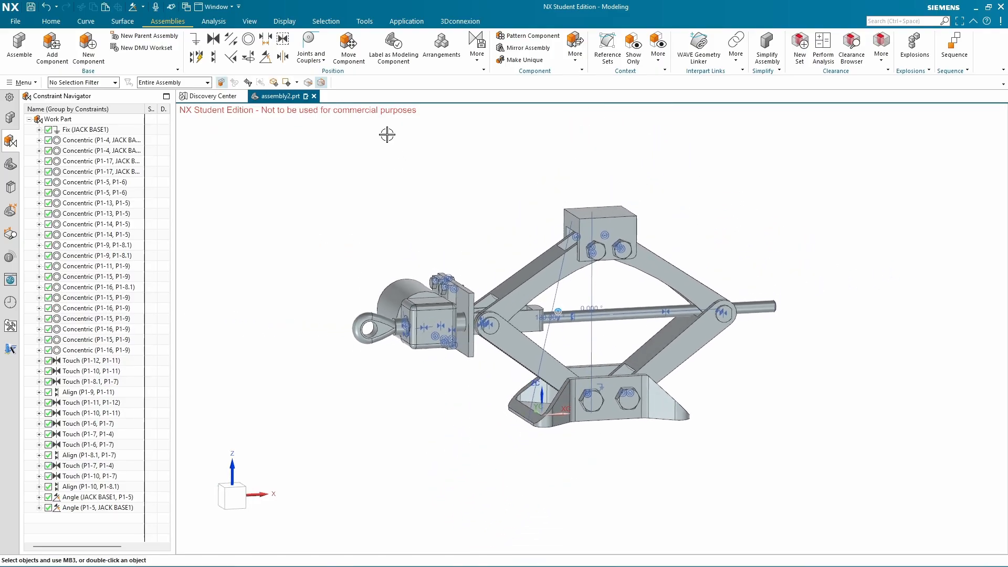
Raise the top block P1-5 along the vertical axis with Move Component to extend the jack
{"action": "left_click", "coordinate": [608, 214]}
{"action": "middle_click", "coordinate": [504, 185]}
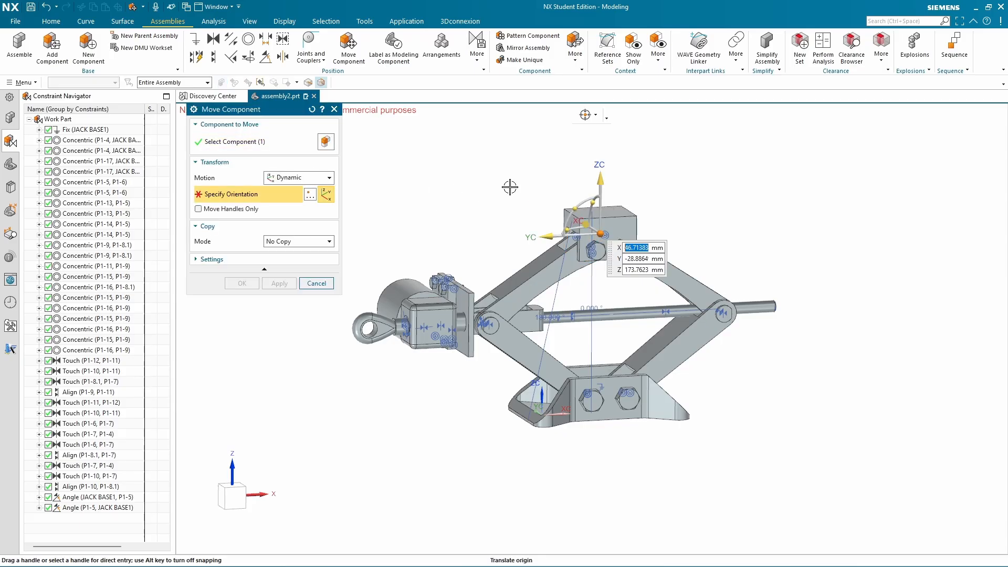
{"action": "left_click_drag", "start_coordinate": [603, 146], "coordinate": [512, 117]}
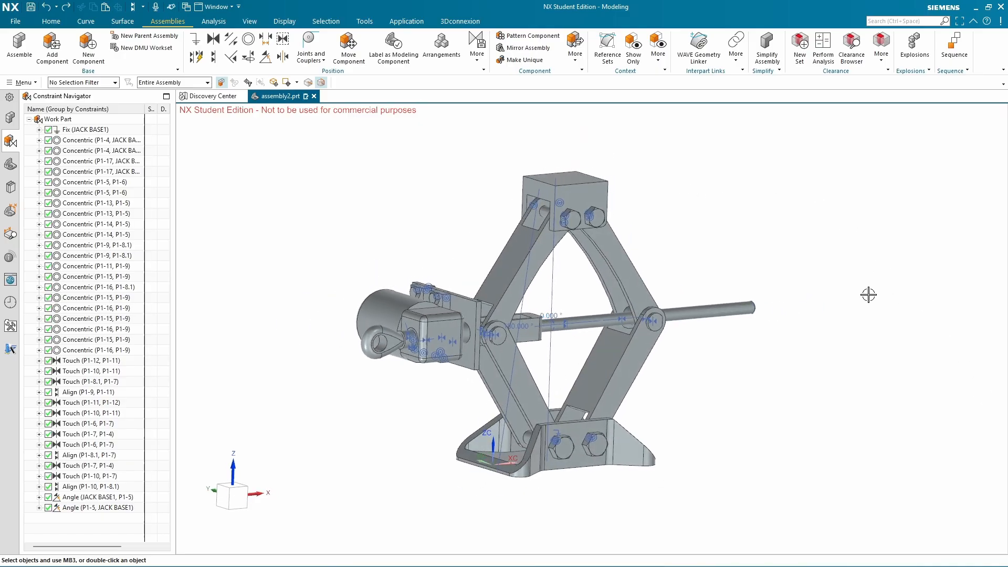
Switch assembly2 to Drafting and create an A3 sheet from the template, leaving the title block values empty
{"action": "left_click", "coordinate": [11, 118]}
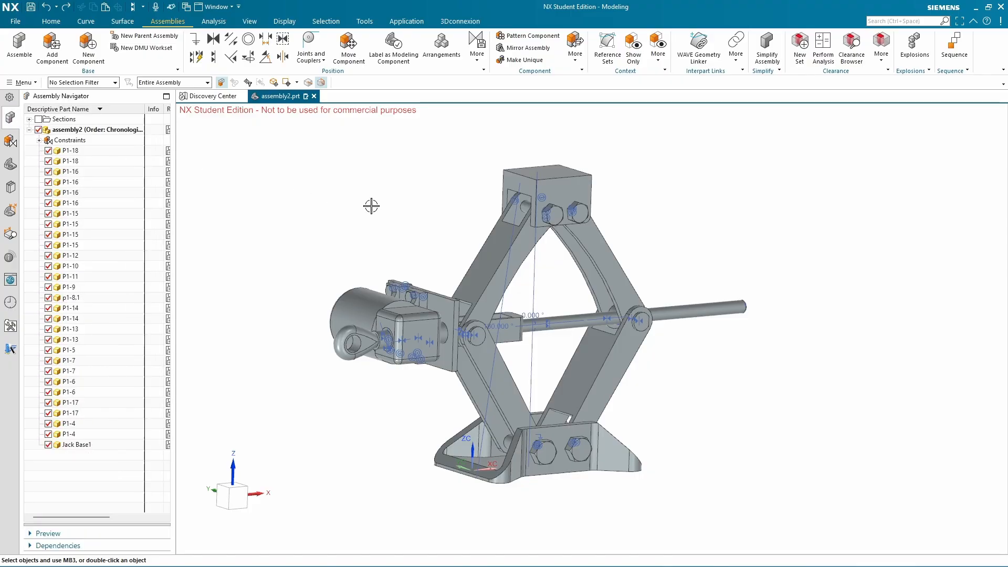
{"action": "left_click", "coordinate": [15, 22]}
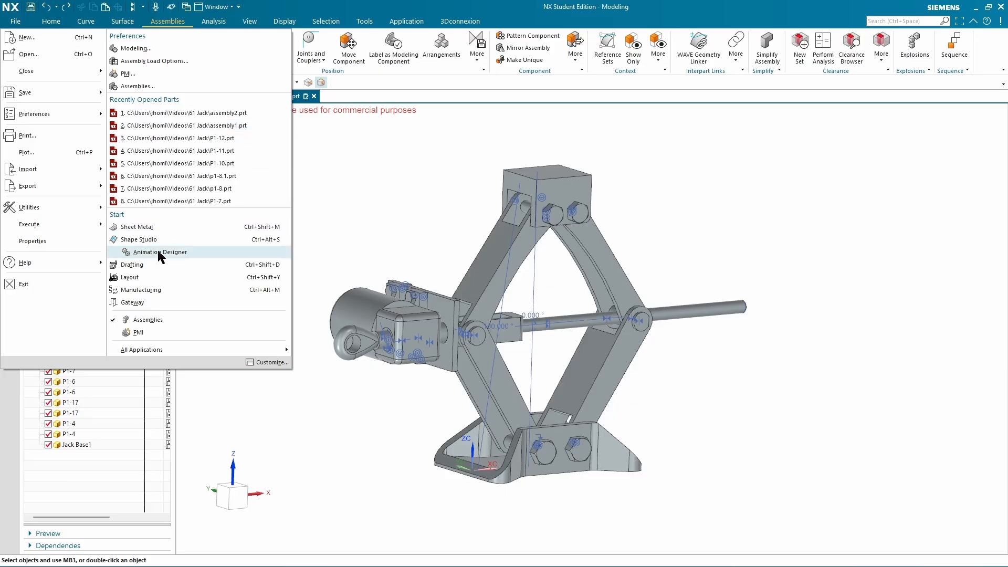
{"action": "left_click", "coordinate": [141, 265]}
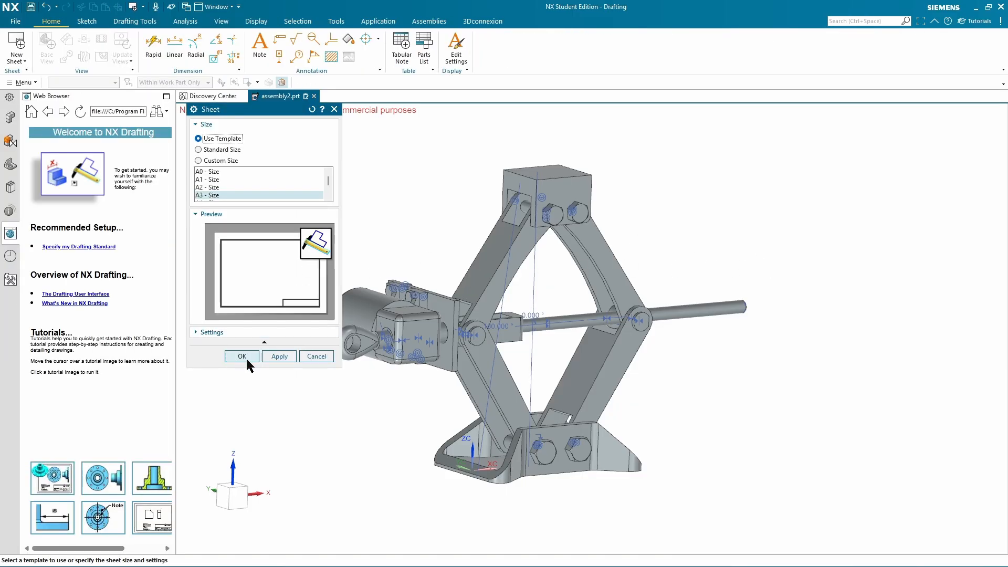
{"action": "left_click", "coordinate": [245, 359]}
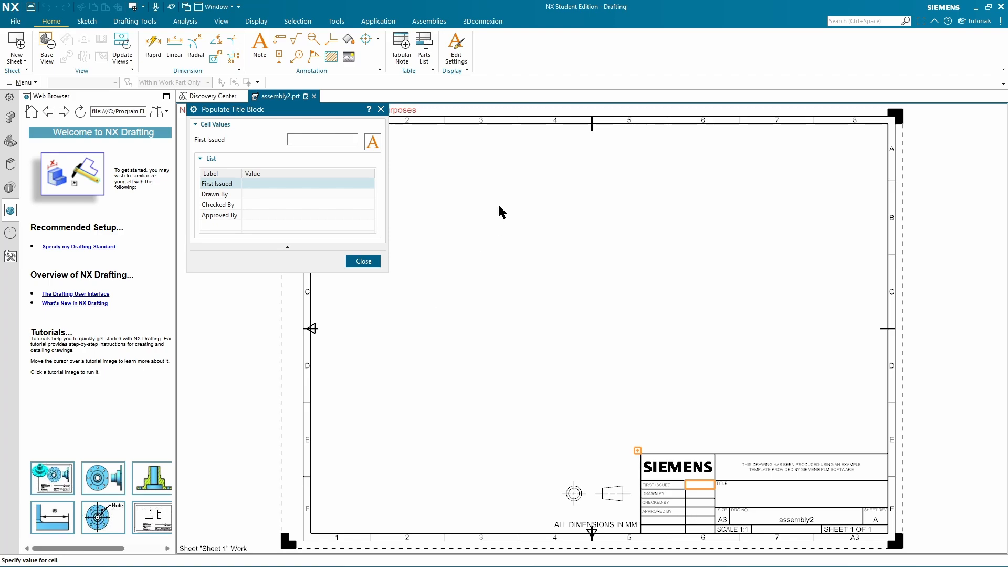
{"action": "left_click", "coordinate": [363, 261]}
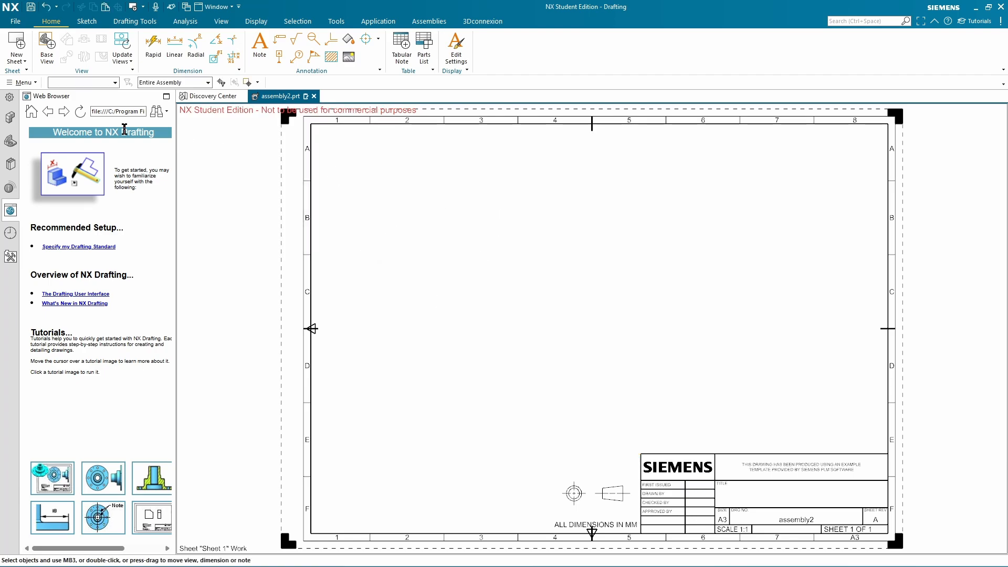
Set up a base view of the assembly at 1:2 scale using the Isometric model view
{"action": "left_click", "coordinate": [12, 118]}
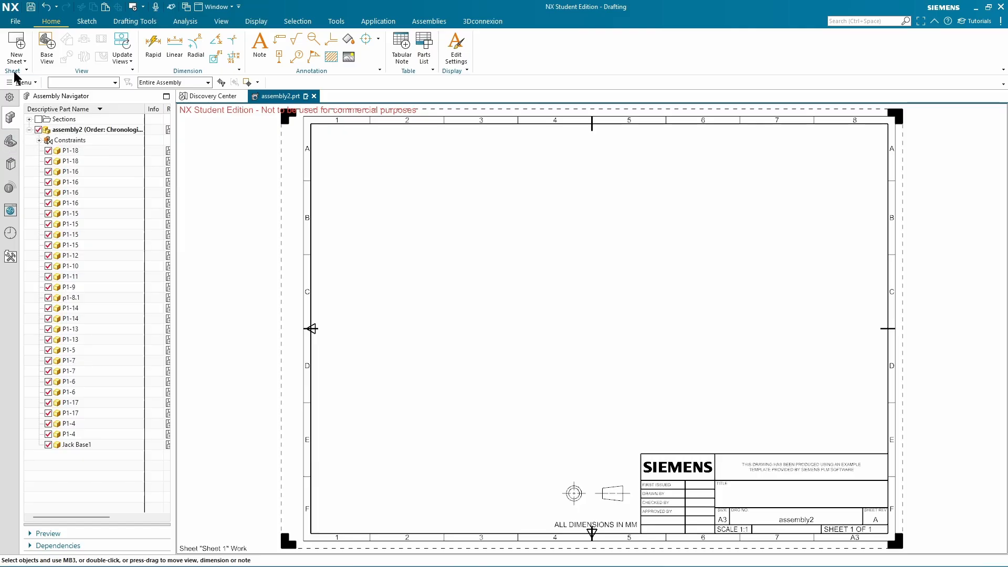
{"action": "left_click", "coordinate": [51, 48]}
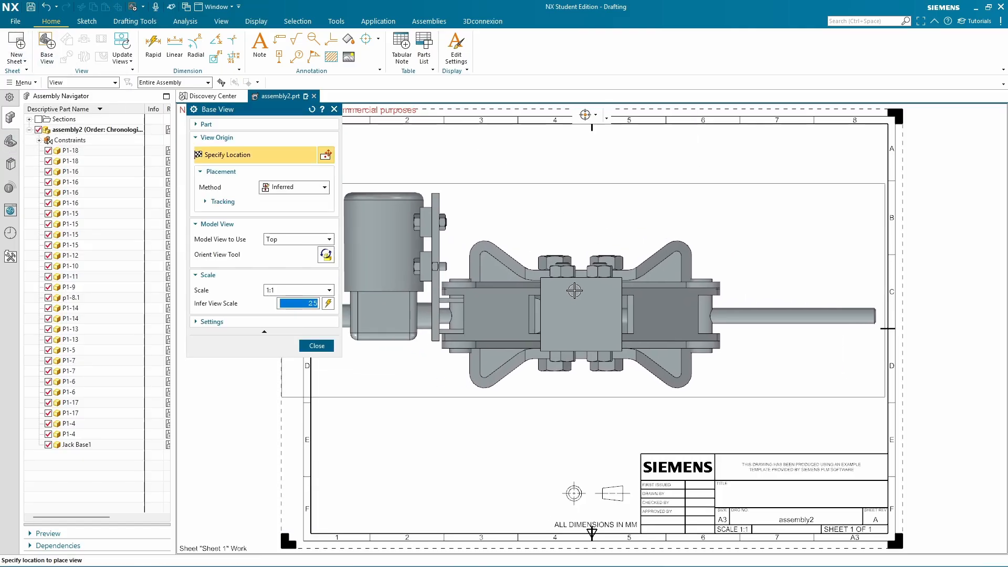
{"action": "left_click", "coordinate": [296, 290]}
{"action": "left_click", "coordinate": [288, 328]}
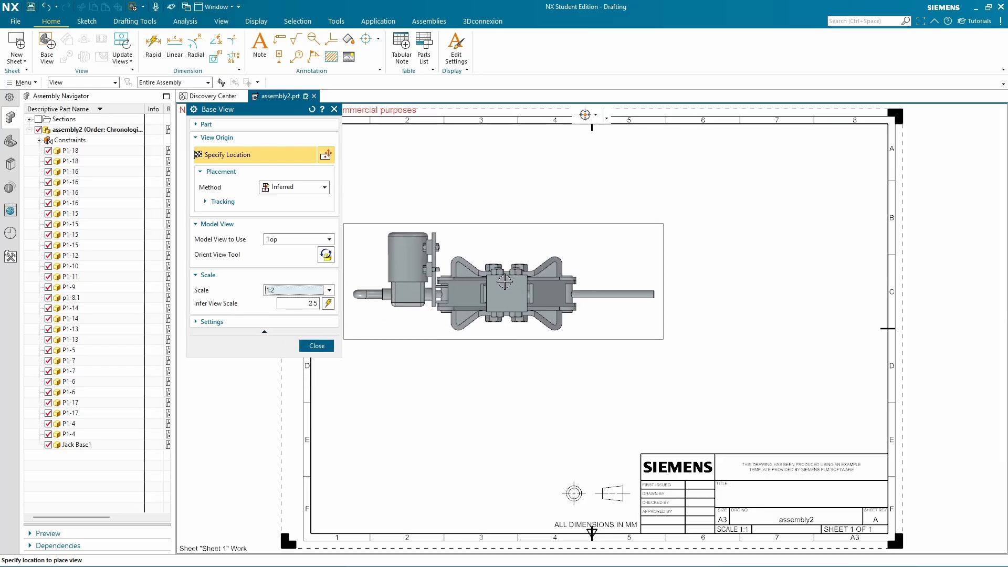
{"action": "left_click", "coordinate": [326, 240]}
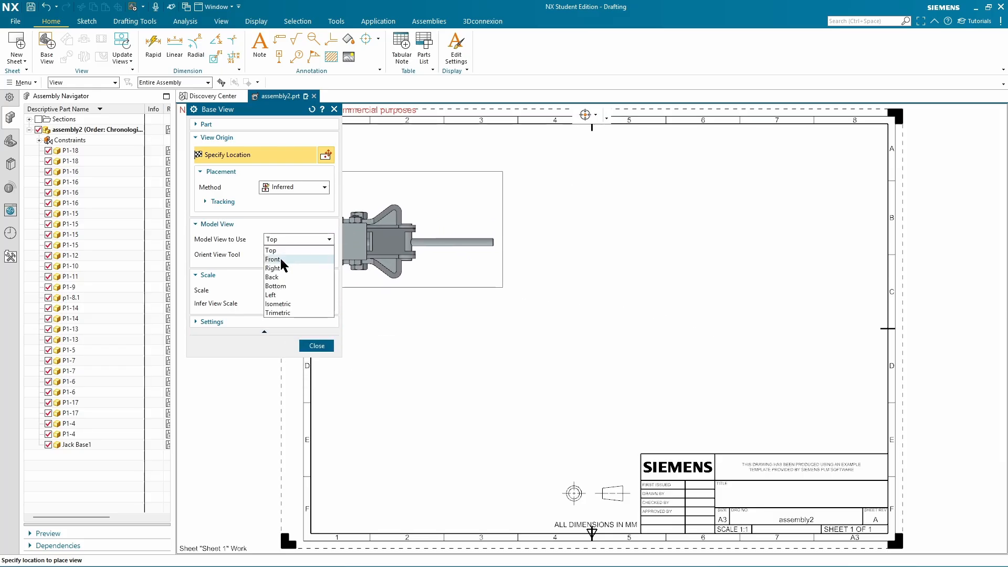
{"action": "left_click", "coordinate": [278, 303]}
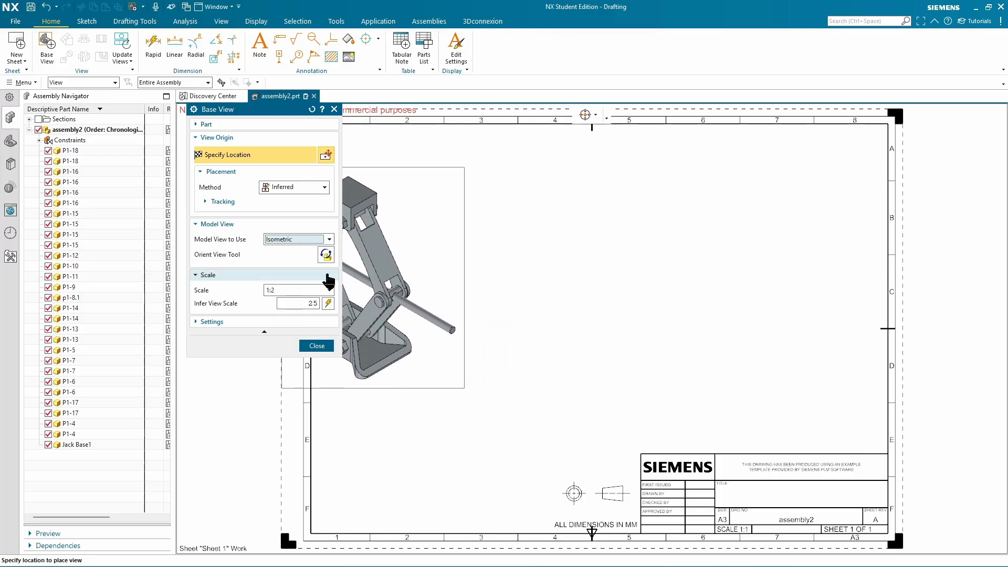
Orient the base view so the motor and eye face forward, and place it in the middle-left area of the sheet
{"action": "left_click", "coordinate": [326, 254]}
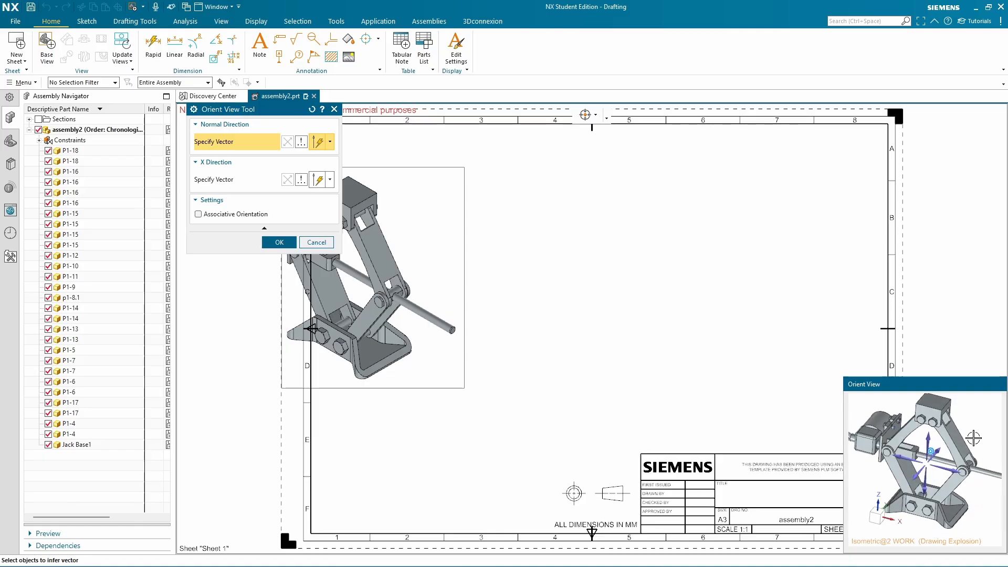
{"action": "middle_click_drag", "start_coordinate": [974, 441], "coordinate": [907, 472]}
{"action": "scroll", "coordinate": [815, 477], "scroll_direction": "down", "scroll_amount": 1}
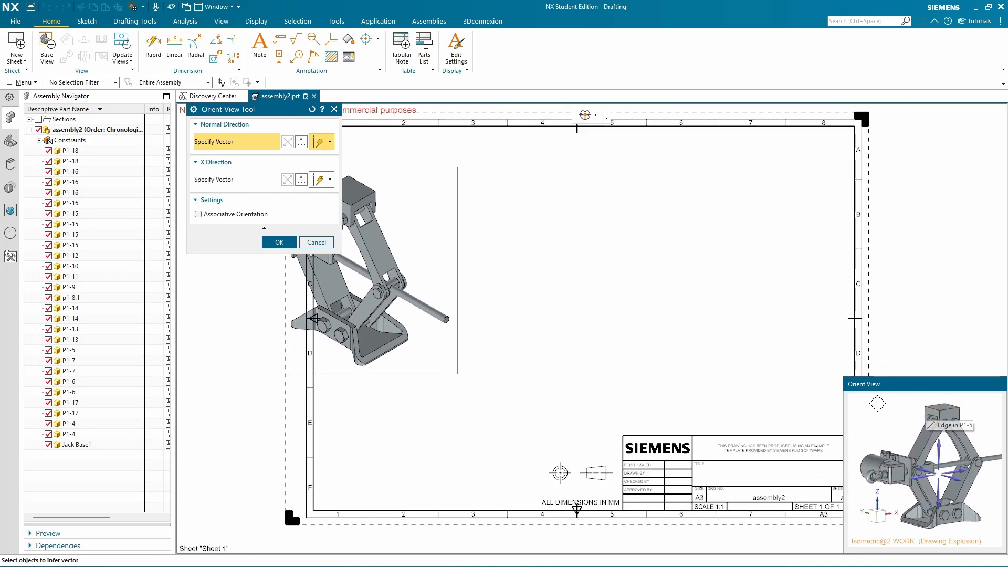
{"action": "left_click", "coordinate": [279, 244]}
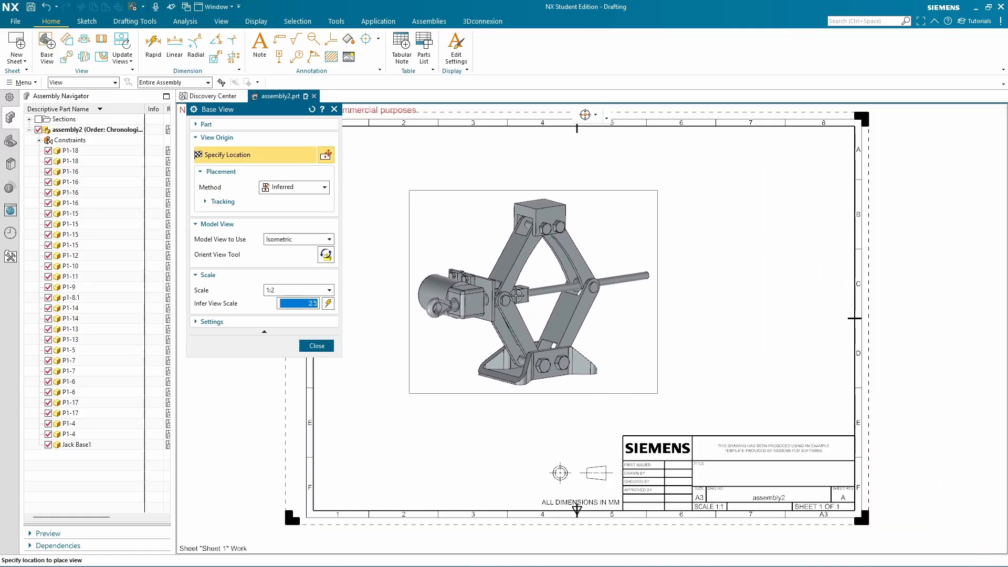
{"action": "left_click", "coordinate": [484, 323]}
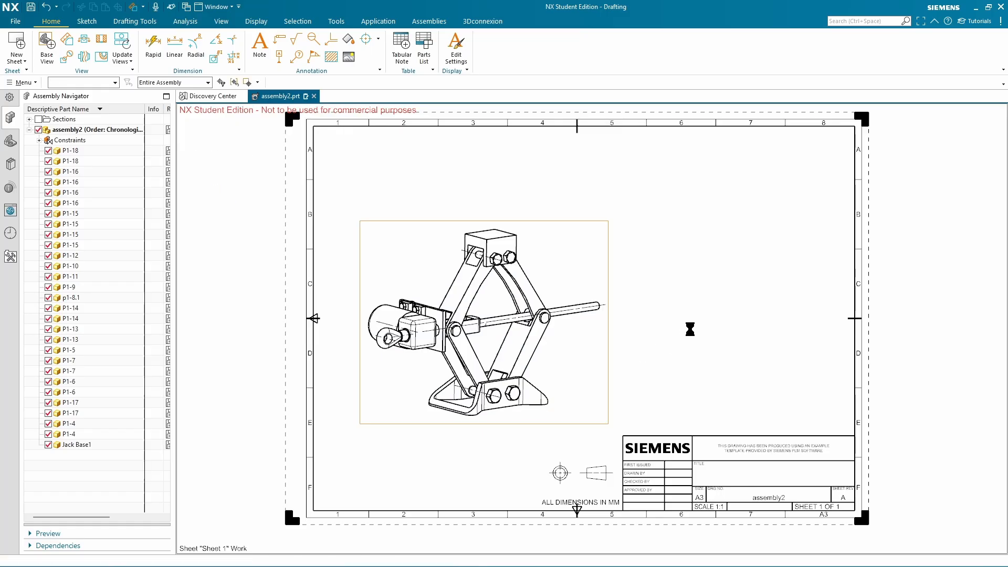
{"action": "left_click", "coordinate": [317, 389]}
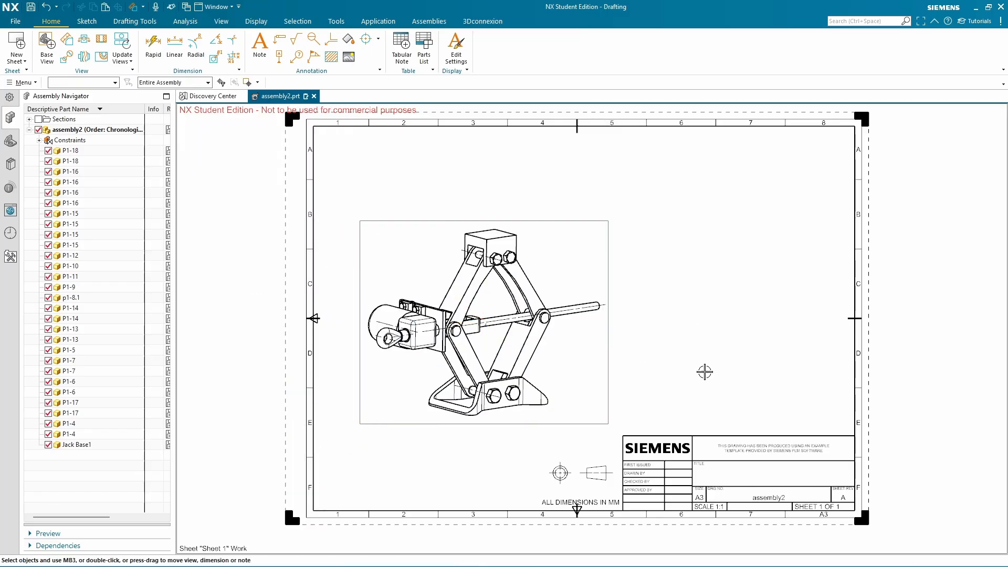
Delete the 3D centerlines running through the motor and the screw in the placed jack view
{"action": "scroll", "coordinate": [703, 371], "scroll_direction": "up", "scroll_amount": 5}
{"action": "scroll", "coordinate": [394, 341], "scroll_direction": "up", "scroll_amount": 2}
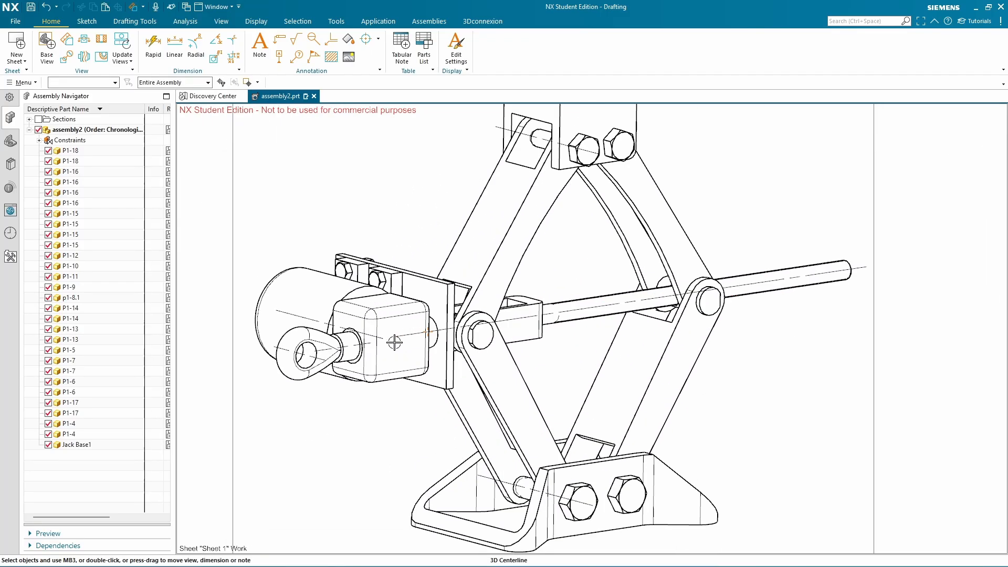
{"action": "left_click", "coordinate": [377, 335]}
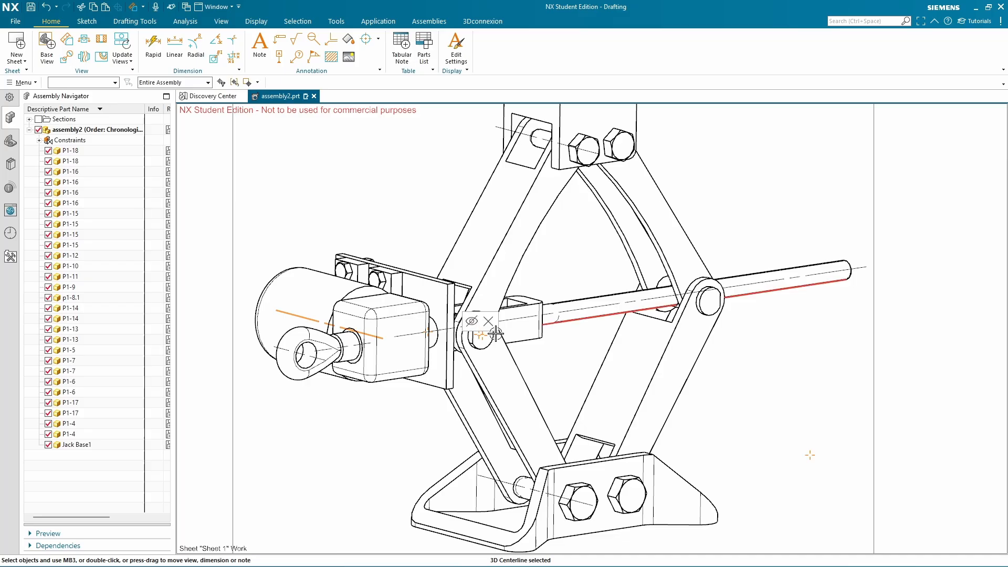
{"action": "key", "text": "Delete"}
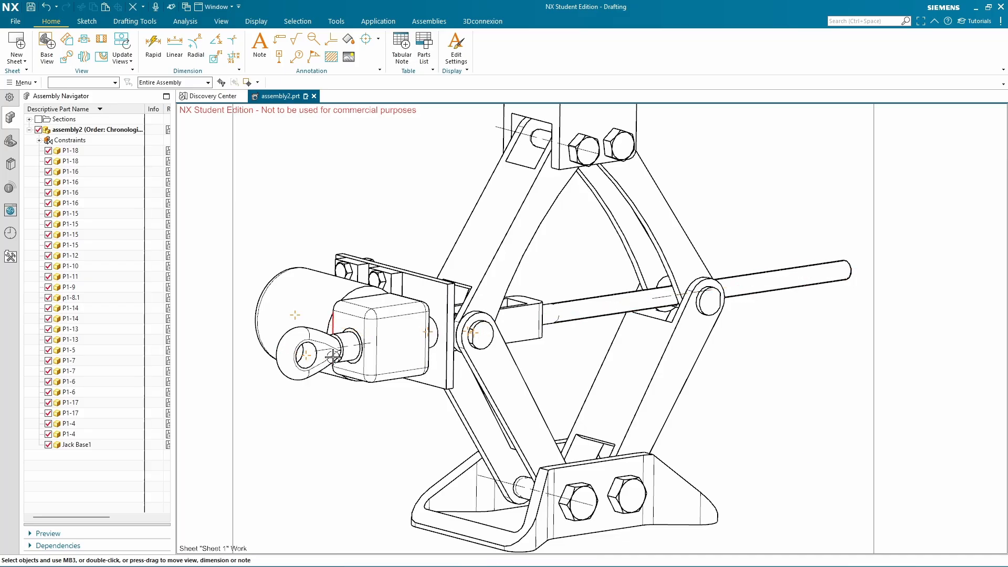
{"action": "scroll", "coordinate": [333, 356], "scroll_direction": "down", "scroll_amount": 3}
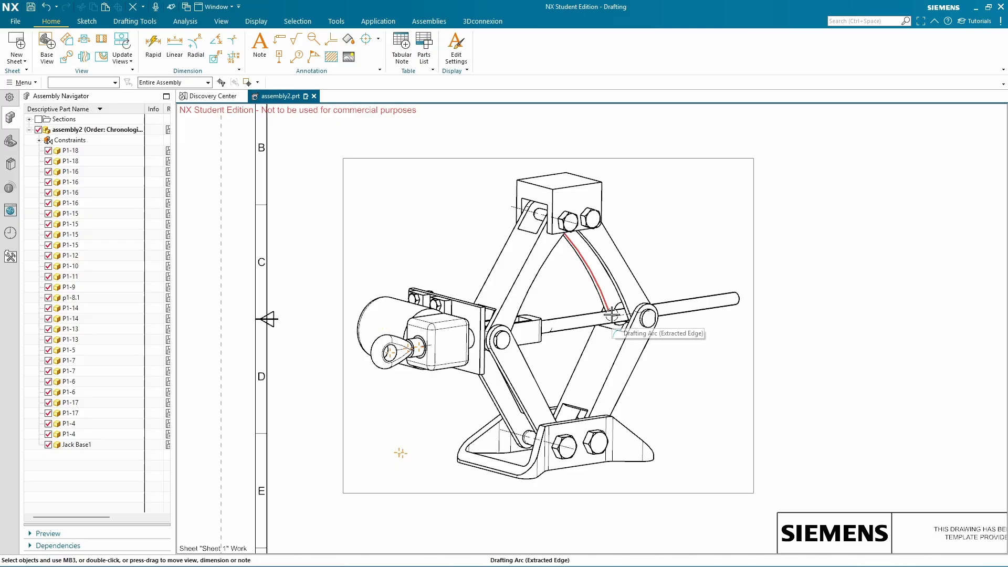
{"action": "scroll", "coordinate": [676, 380], "scroll_direction": "down", "scroll_amount": 3}
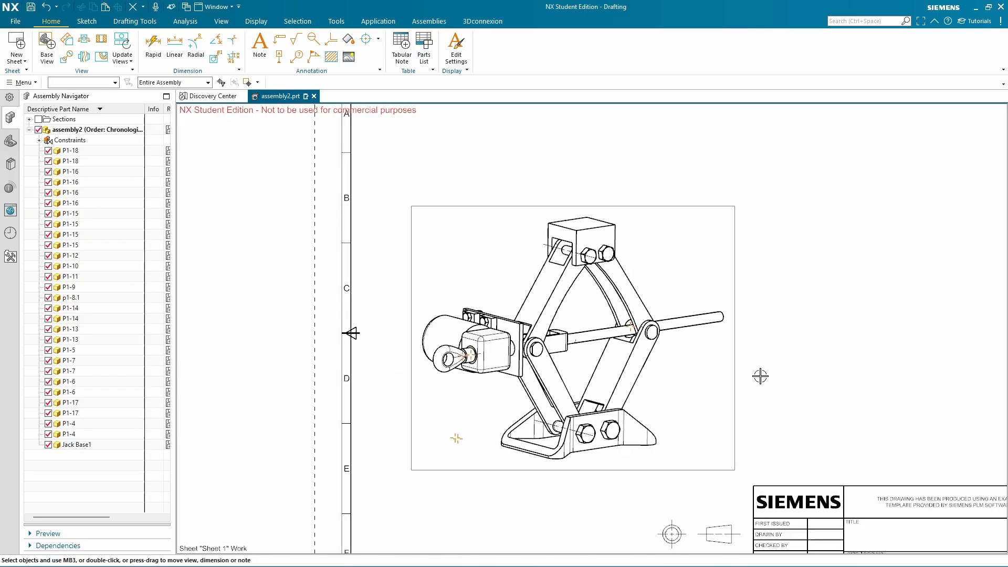
{"action": "scroll", "coordinate": [777, 331], "scroll_direction": "up", "scroll_amount": 1}
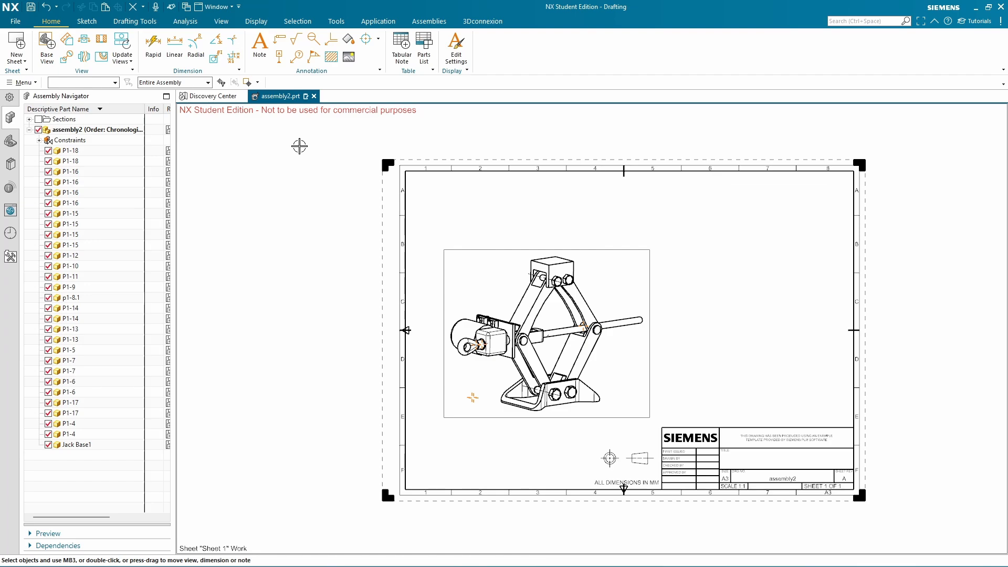
Insert a parts list on the sheet to the right of the jack view and show its balloons on the isometric view
{"action": "left_click", "coordinate": [419, 50]}
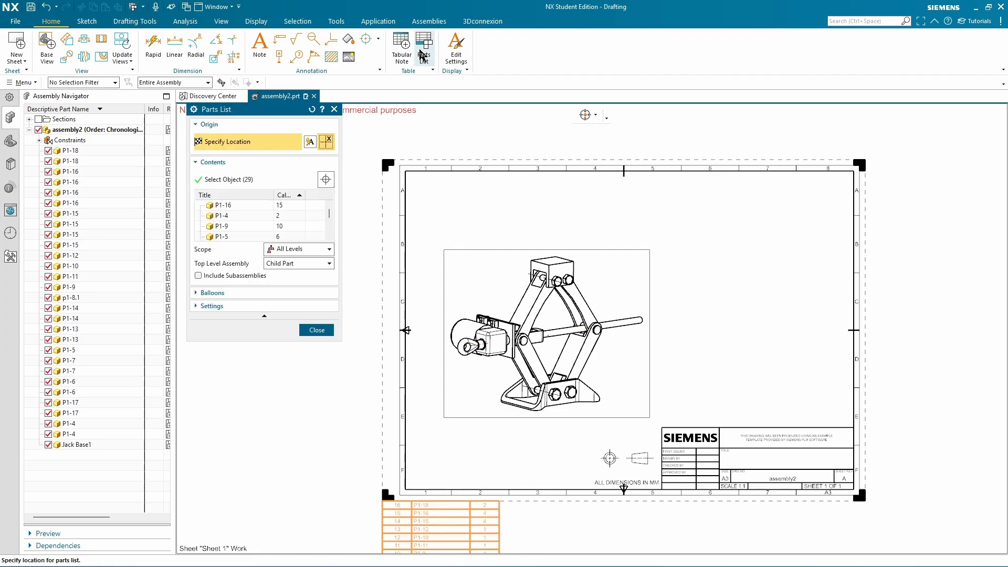
{"action": "left_click", "coordinate": [679, 215]}
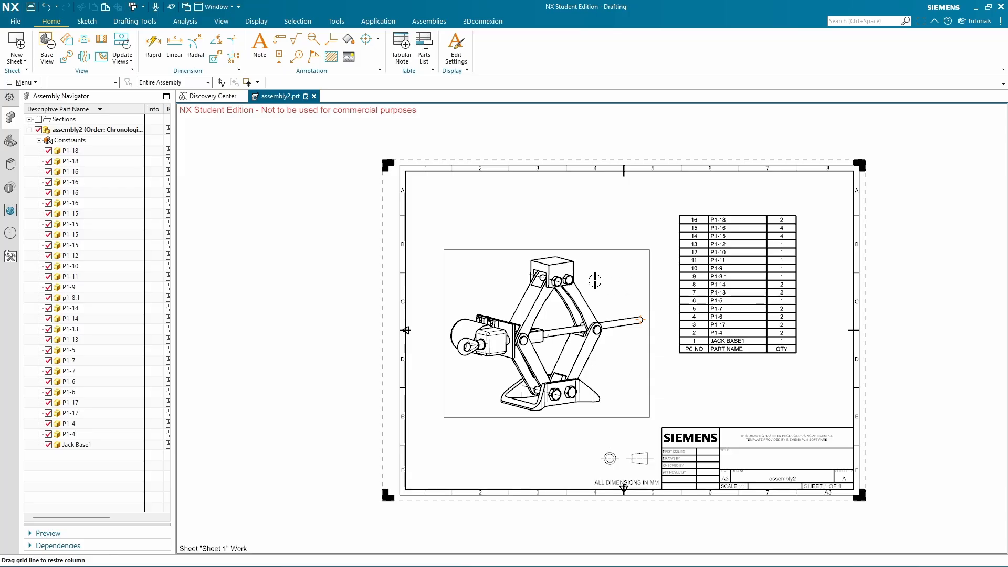
{"action": "left_click", "coordinate": [677, 214]}
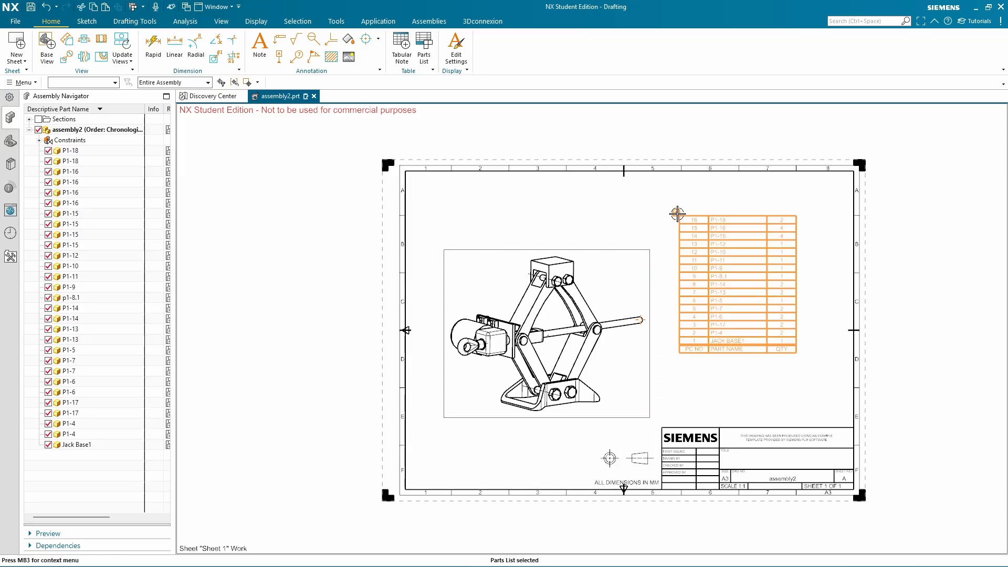
{"action": "left_click", "coordinate": [714, 195]}
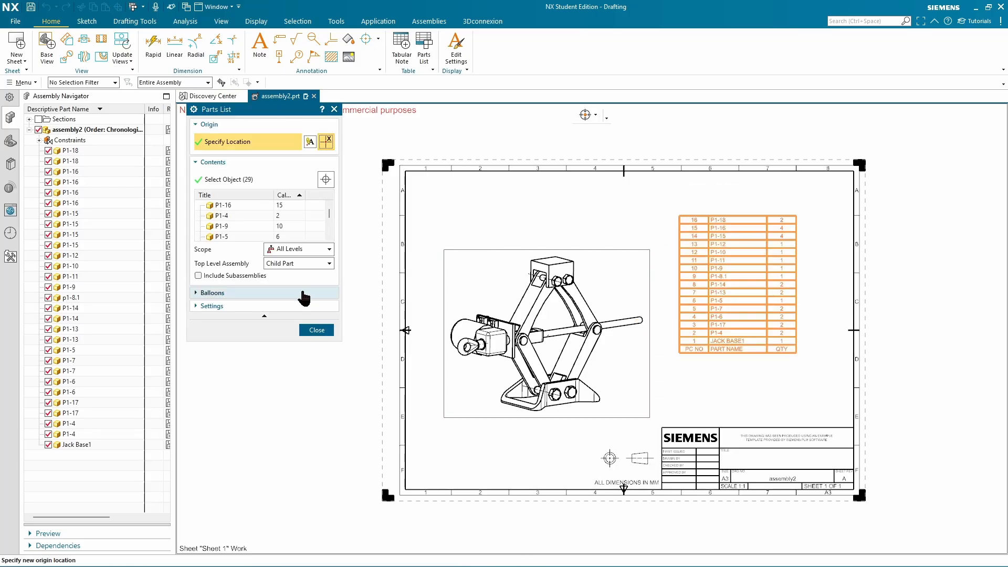
{"action": "left_click", "coordinate": [198, 293]}
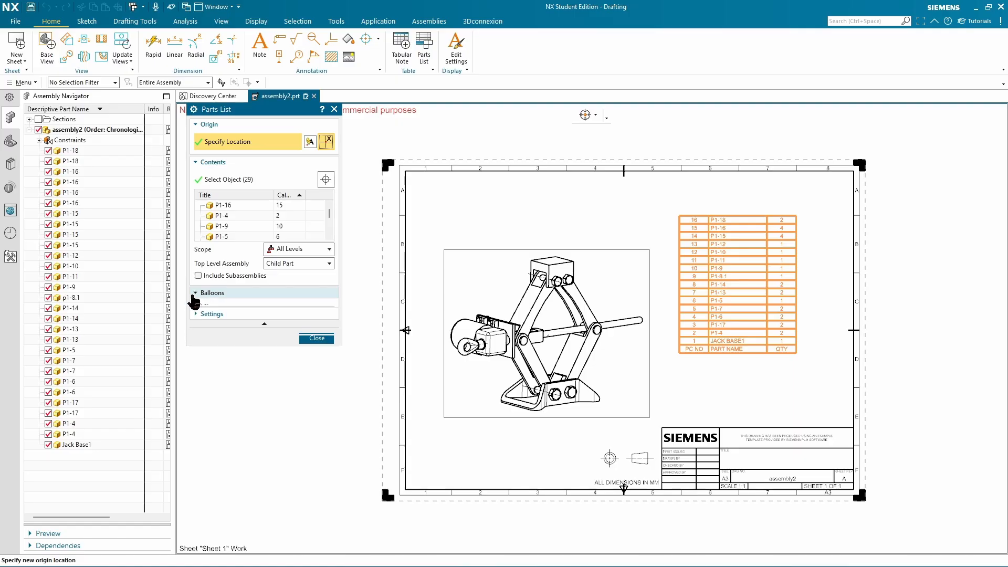
{"action": "left_click", "coordinate": [198, 307]}
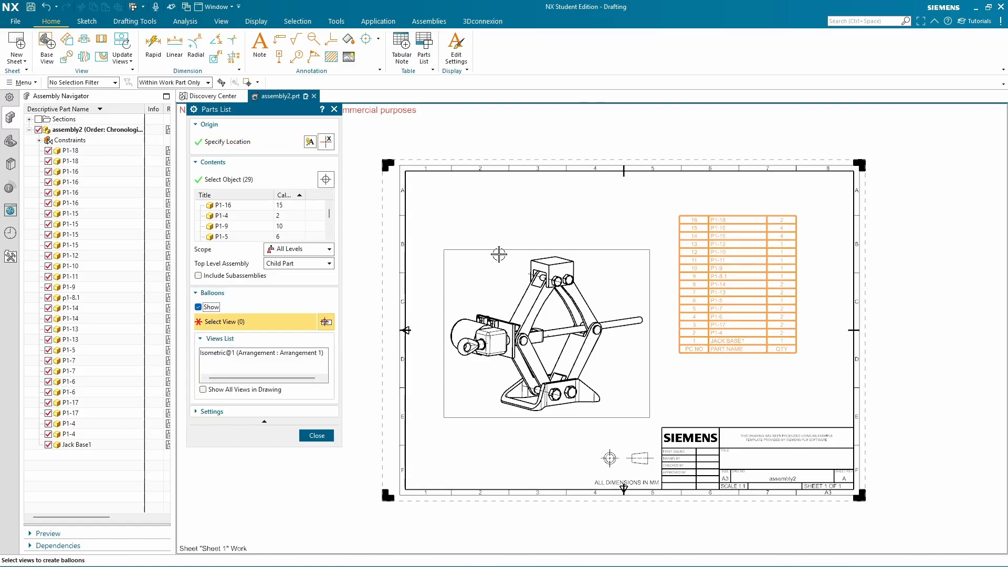
{"action": "left_click", "coordinate": [483, 356]}
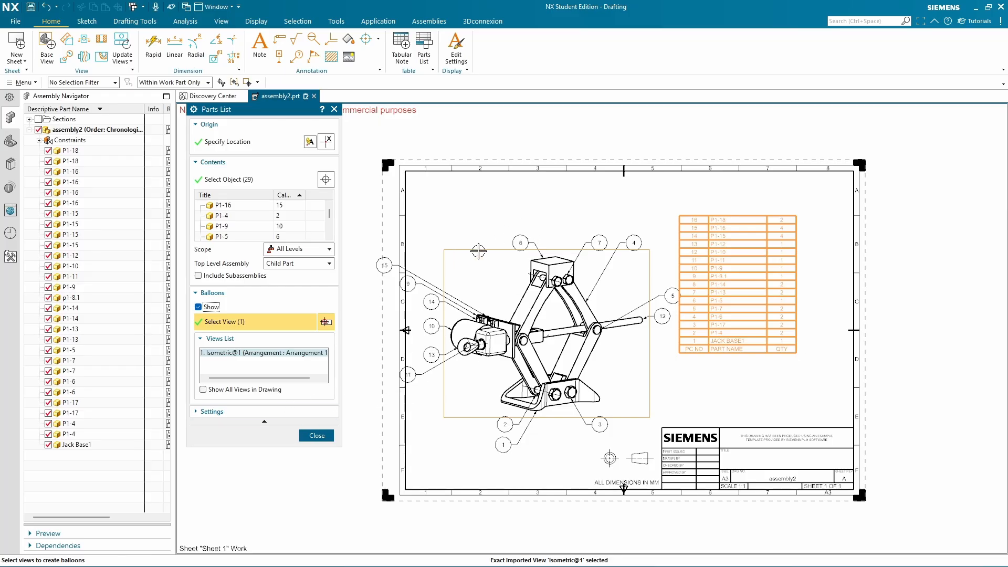
{"action": "left_click", "coordinate": [317, 435]}
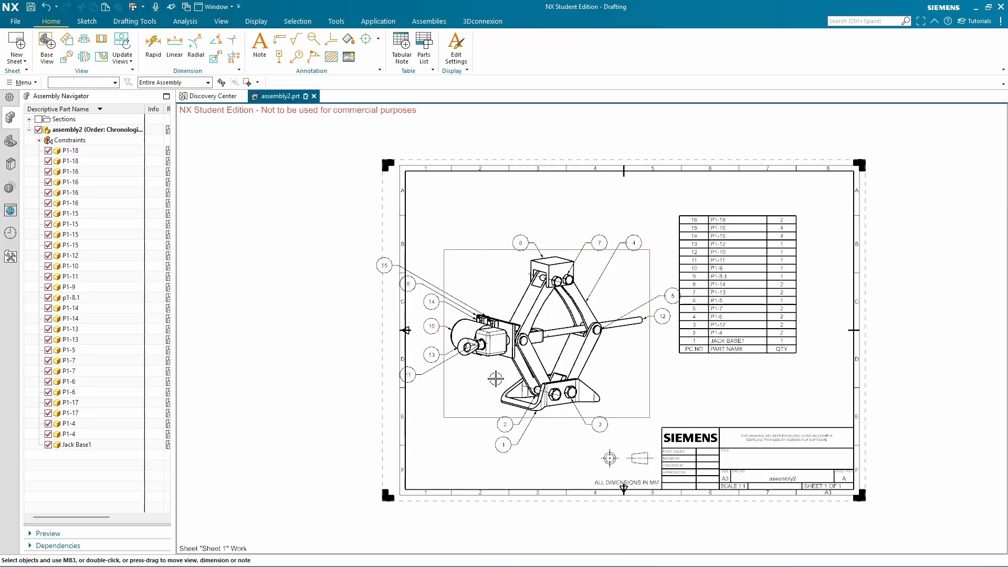
Move the parts list closer to the sheet's right border, away from the jack view's balloons
{"action": "scroll", "coordinate": [500, 378], "scroll_direction": "up", "scroll_amount": 3}
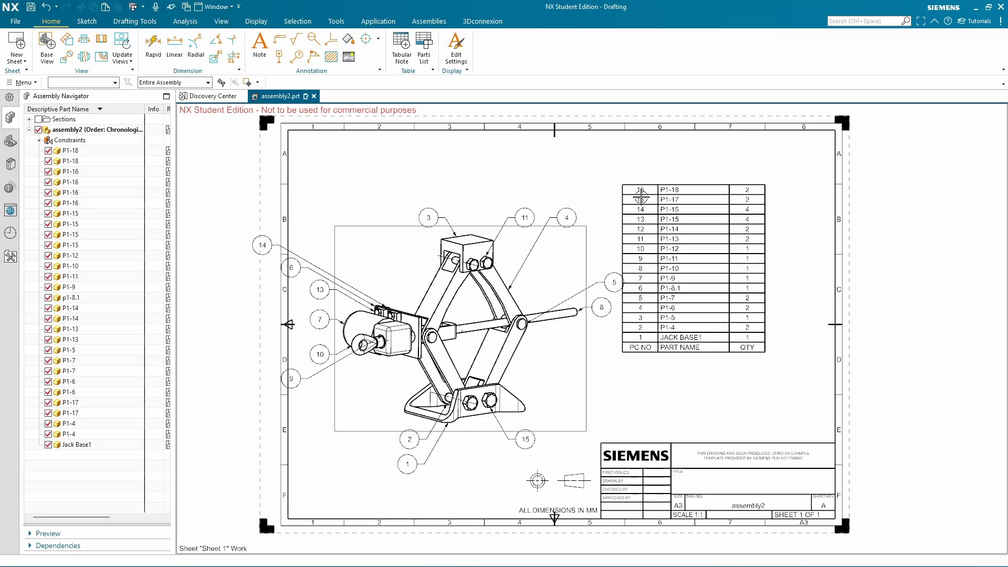
{"action": "left_click_drag", "start_coordinate": [612, 187], "coordinate": [679, 190]}
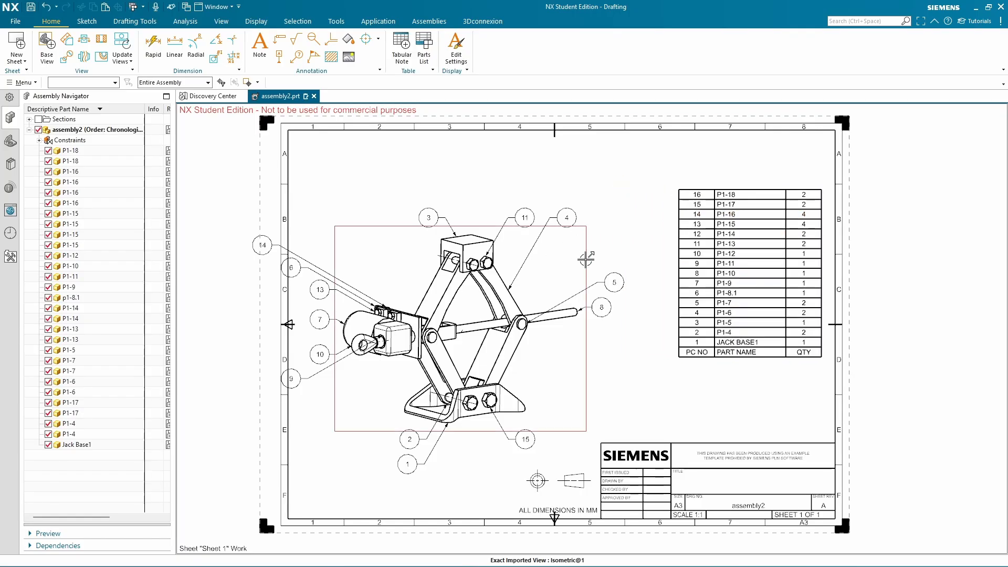
{"action": "left_click_drag", "start_coordinate": [585, 257], "coordinate": [612, 229]}
Rearrange balloons 14, 6 and 13 above and beside the motor bracket, bringing balloon 14 inside the sheet border
{"action": "scroll", "coordinate": [457, 318], "scroll_direction": "up", "scroll_amount": 3}
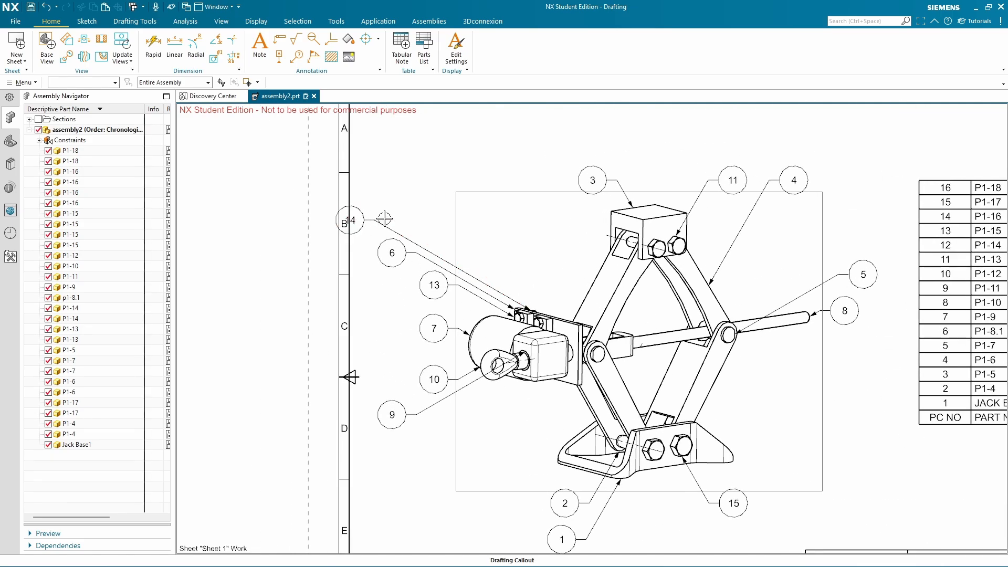
{"action": "left_click_drag", "start_coordinate": [349, 218], "coordinate": [493, 234]}
{"action": "left_click_drag", "start_coordinate": [394, 252], "coordinate": [429, 233]}
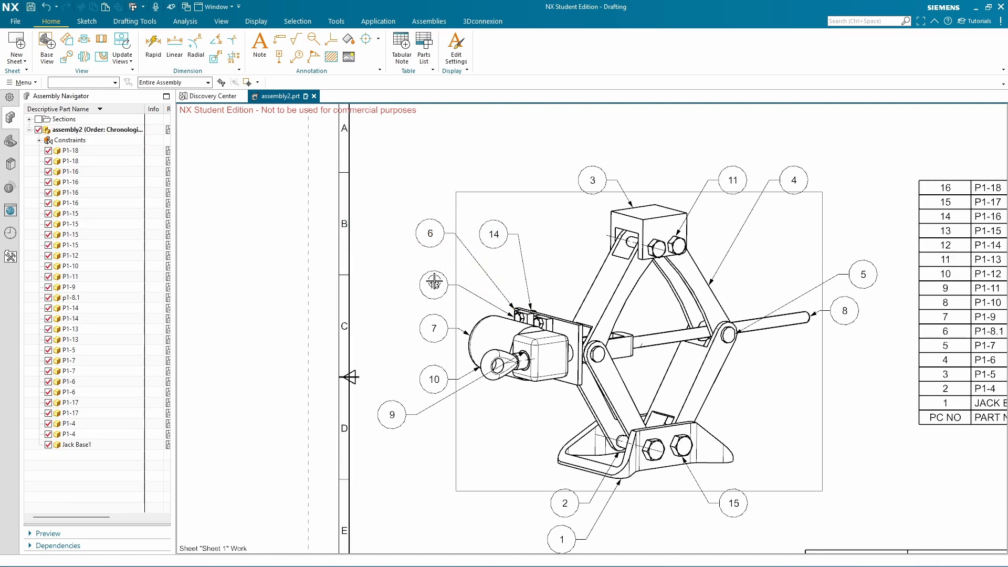
{"action": "left_click_drag", "start_coordinate": [434, 283], "coordinate": [416, 267]}
Reposition balloon 9 below the motor, balloon 2 beside the base, and balloon 5 below the screw's free end
{"action": "scroll", "coordinate": [435, 378], "scroll_direction": "down", "scroll_amount": 1}
{"action": "scroll", "coordinate": [435, 379], "scroll_direction": "down", "scroll_amount": 1}
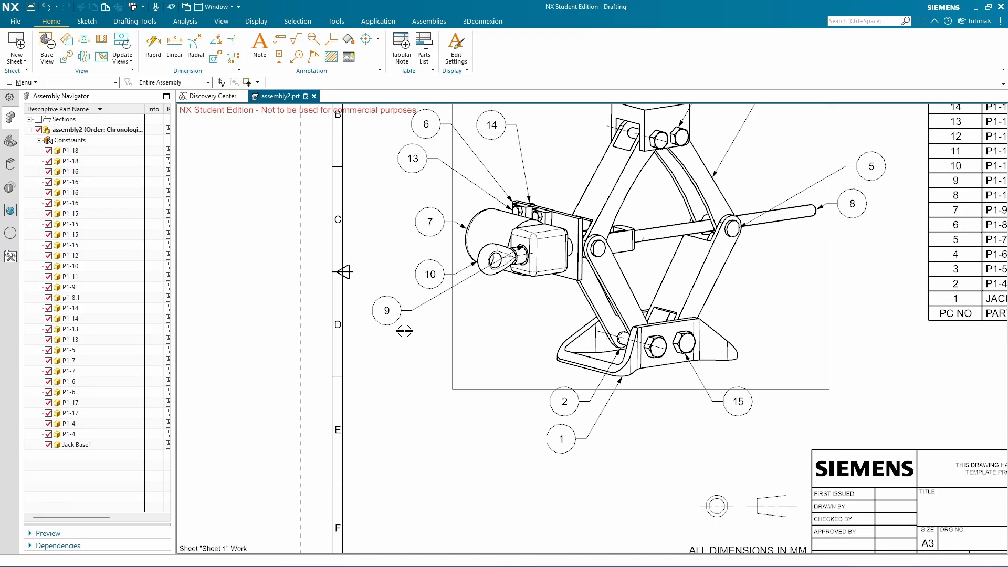
{"action": "left_click_drag", "start_coordinate": [392, 310], "coordinate": [473, 329]}
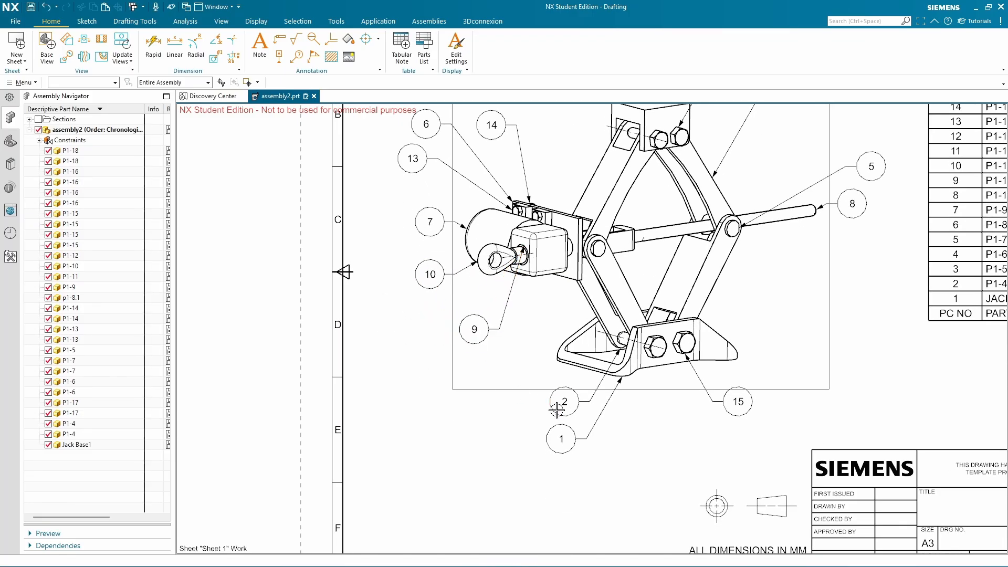
{"action": "left_click_drag", "start_coordinate": [556, 410], "coordinate": [512, 387]}
{"action": "scroll", "coordinate": [654, 434], "scroll_direction": "down", "scroll_amount": 1}
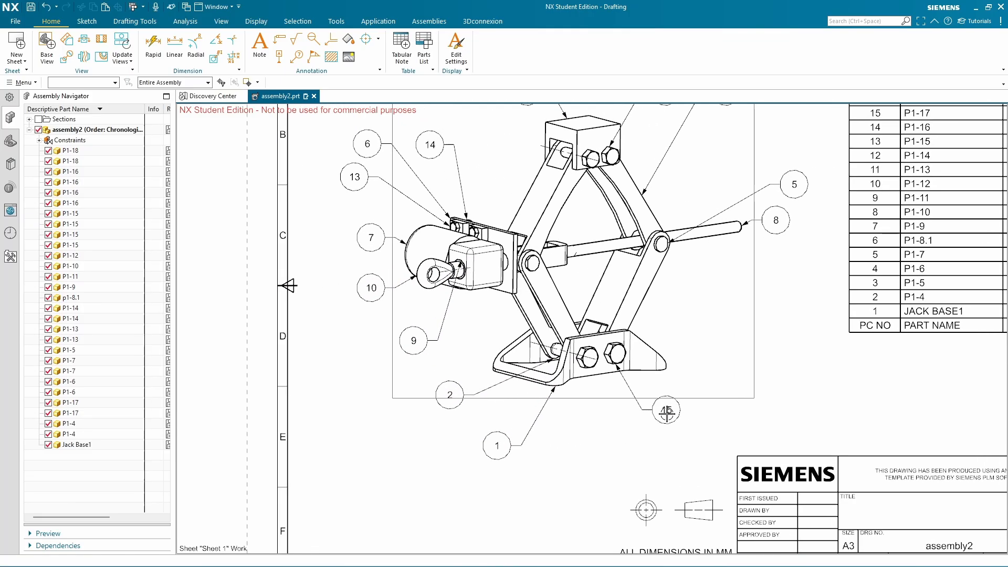
{"action": "scroll", "coordinate": [666, 413], "scroll_direction": "up", "scroll_amount": 2}
{"action": "left_click_drag", "start_coordinate": [793, 314], "coordinate": [760, 426]}
{"action": "scroll", "coordinate": [757, 283], "scroll_direction": "up", "scroll_amount": 1}
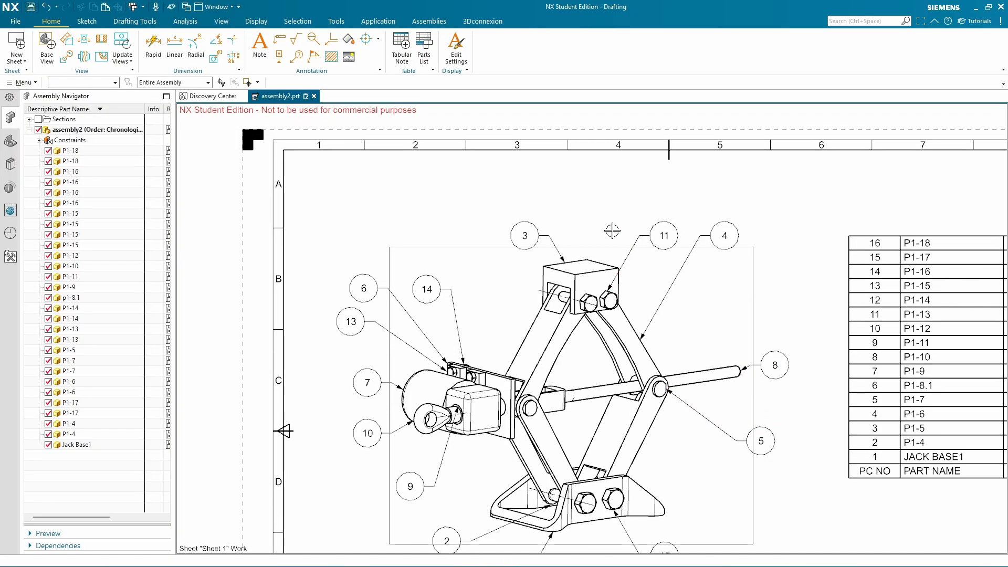
Save the assembly2 part with its drawing sheet
{"action": "scroll", "coordinate": [715, 234], "scroll_direction": "down", "scroll_amount": 2}
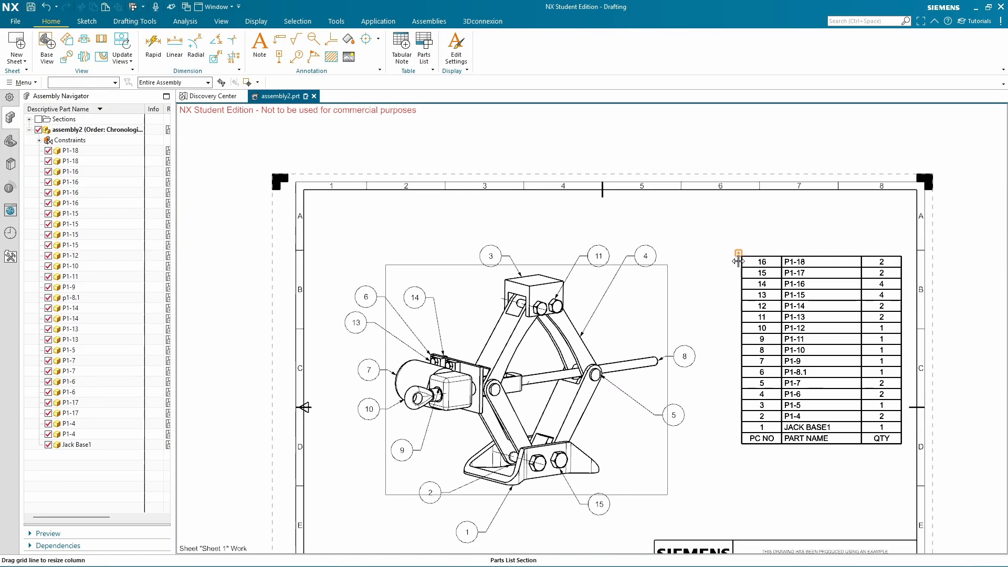
{"action": "scroll", "coordinate": [964, 282], "scroll_direction": "down", "scroll_amount": 1}
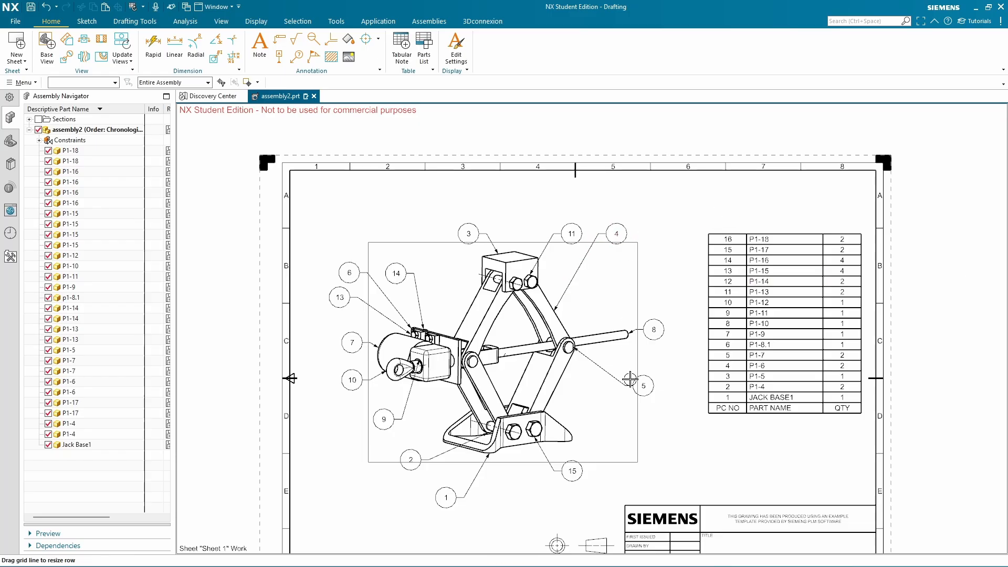
{"action": "scroll", "coordinate": [688, 373], "scroll_direction": "down", "scroll_amount": 1}
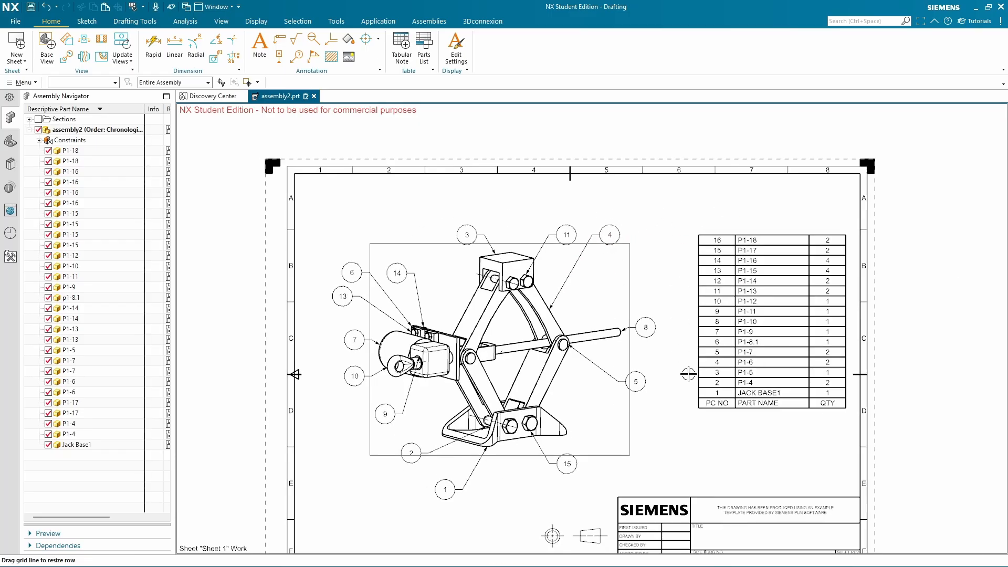
{"action": "scroll", "coordinate": [664, 289], "scroll_direction": "up", "scroll_amount": 1}
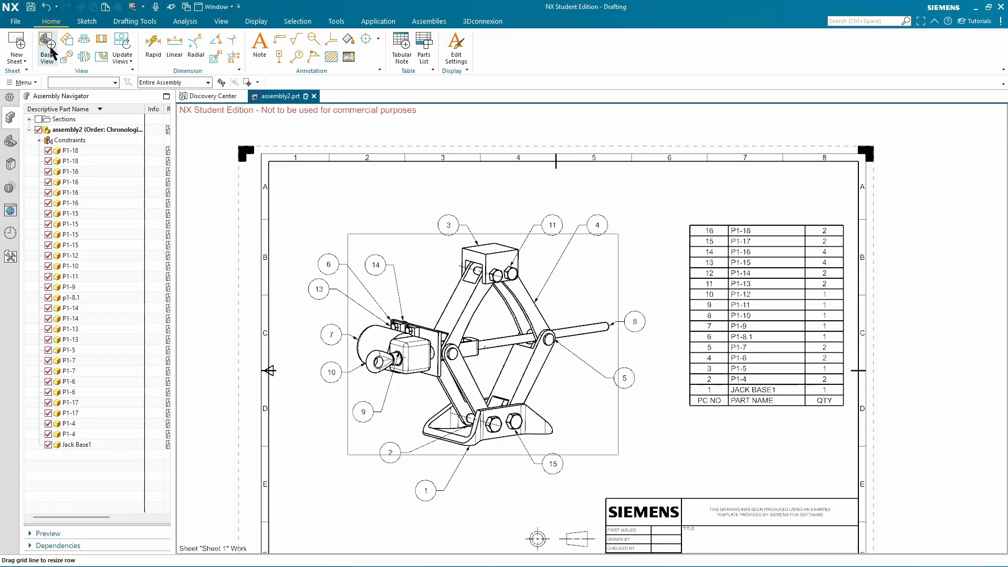
{"action": "left_click", "coordinate": [31, 7]}
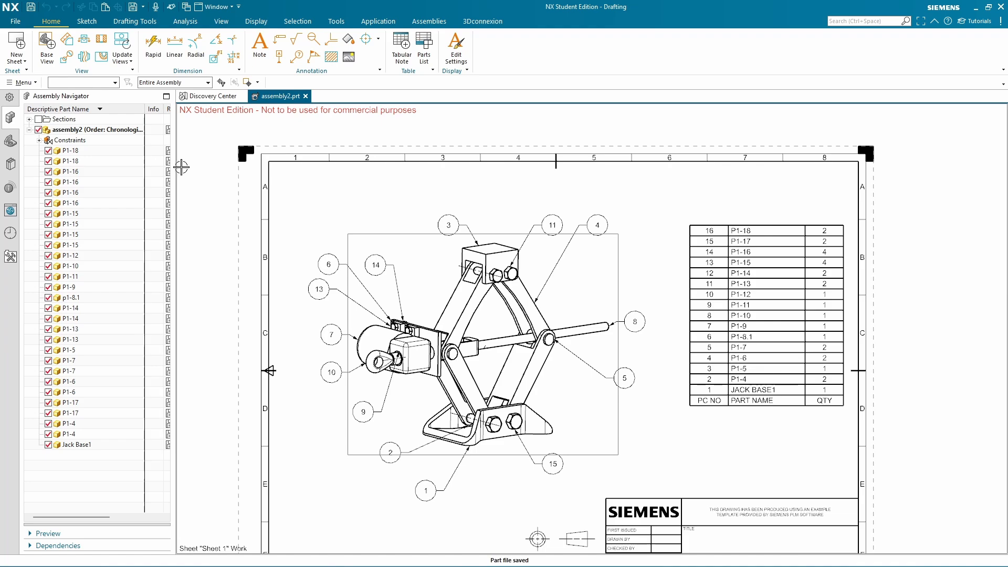
Switch assembly2 from Drafting back to Modeling and bring up the list of its assembly constraints
{"action": "left_click", "coordinate": [16, 22]}
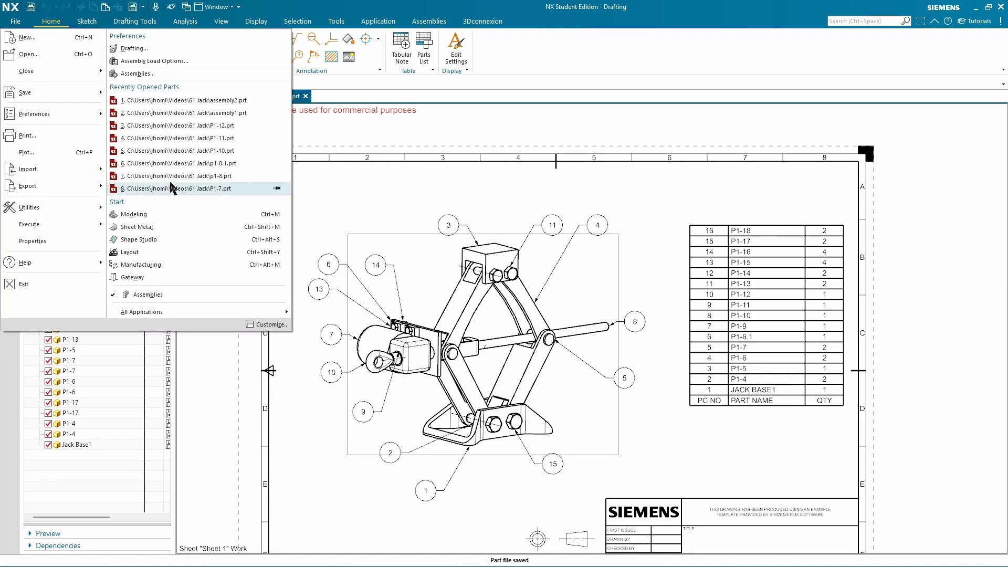
{"action": "left_click", "coordinate": [158, 213]}
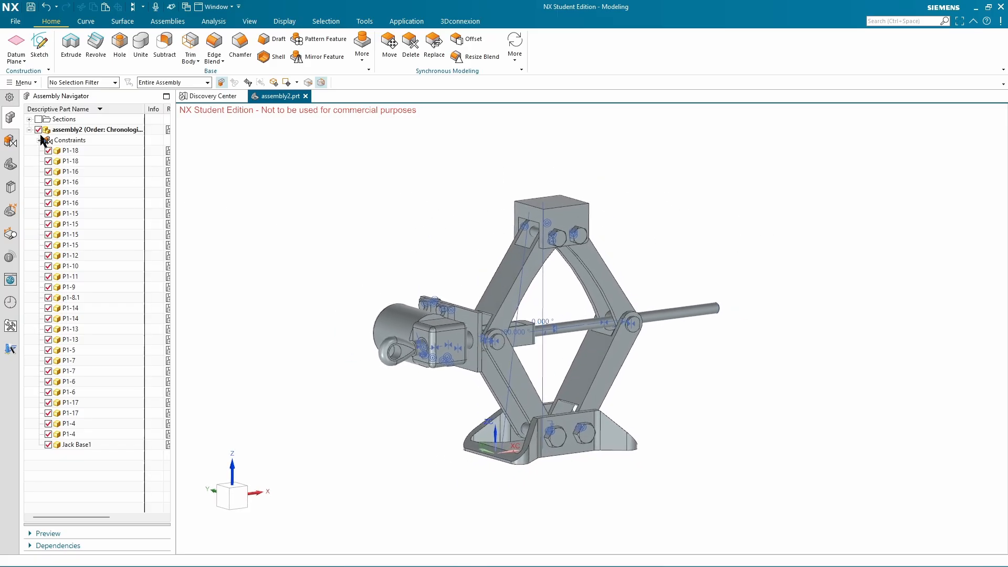
{"action": "scroll", "coordinate": [622, 286], "scroll_direction": "up", "scroll_amount": 1}
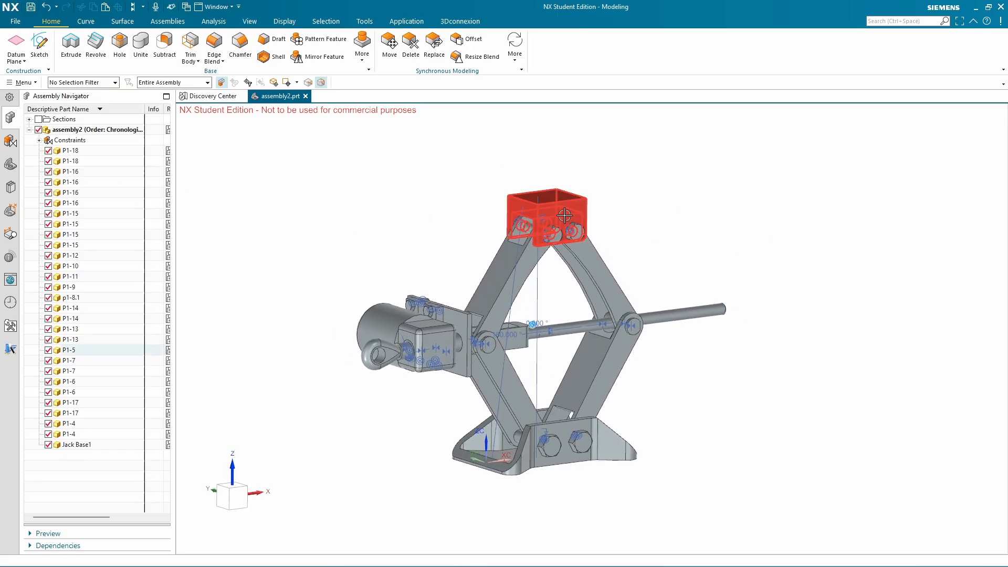
{"action": "left_click", "coordinate": [11, 143]}
{"action": "left_click", "coordinate": [11, 163]}
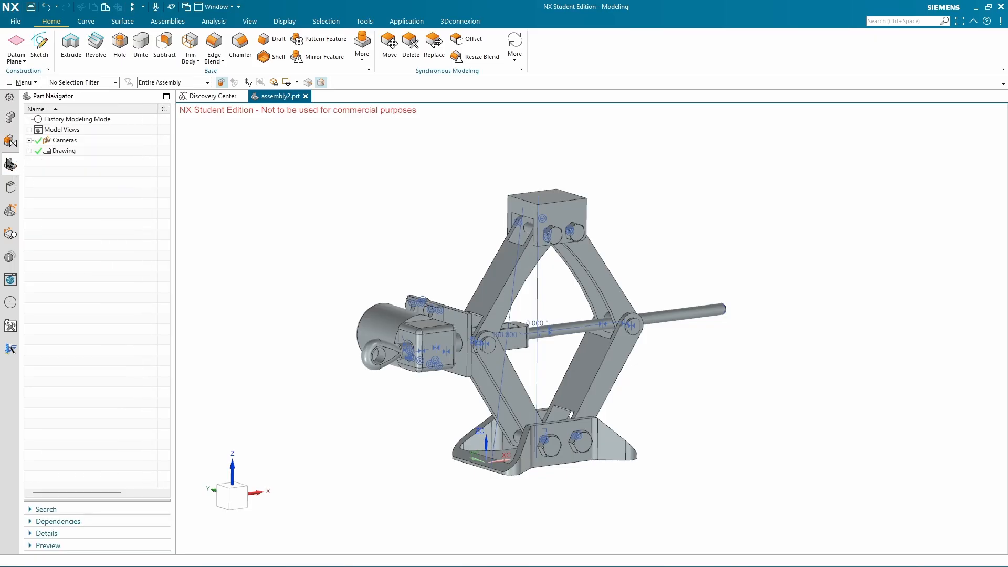
{"action": "left_click", "coordinate": [11, 120]}
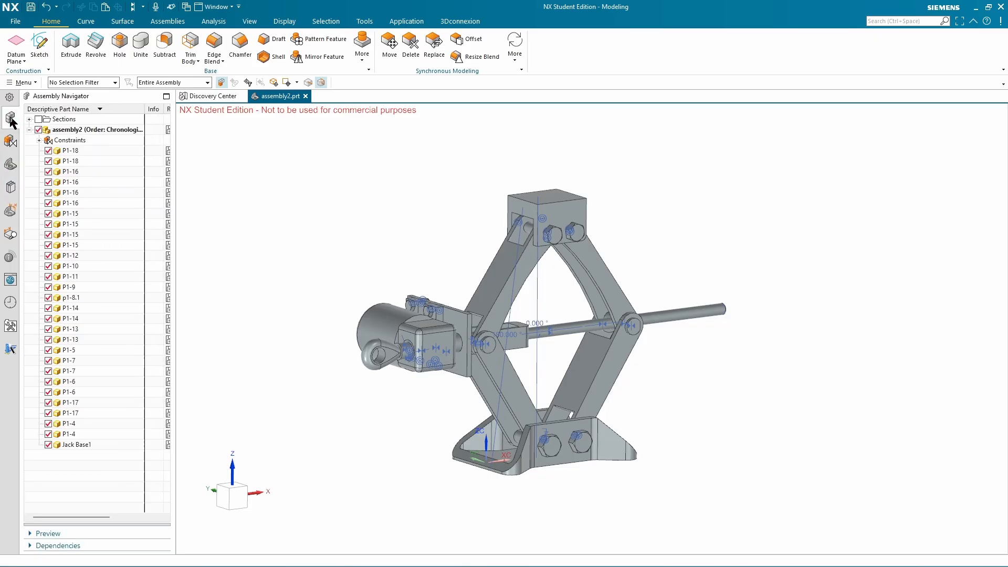
{"action": "left_click", "coordinate": [11, 141]}
{"action": "scroll", "coordinate": [545, 230], "scroll_direction": "up", "scroll_amount": 1}
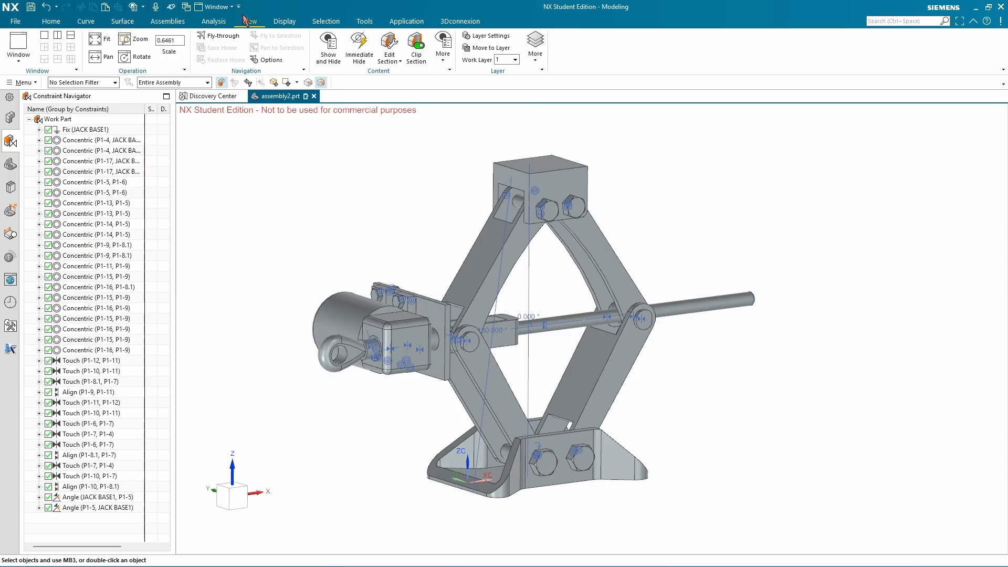
Hide all assembly constraint symbols on the jack model with Show and Hide
{"action": "left_click", "coordinate": [328, 48]}
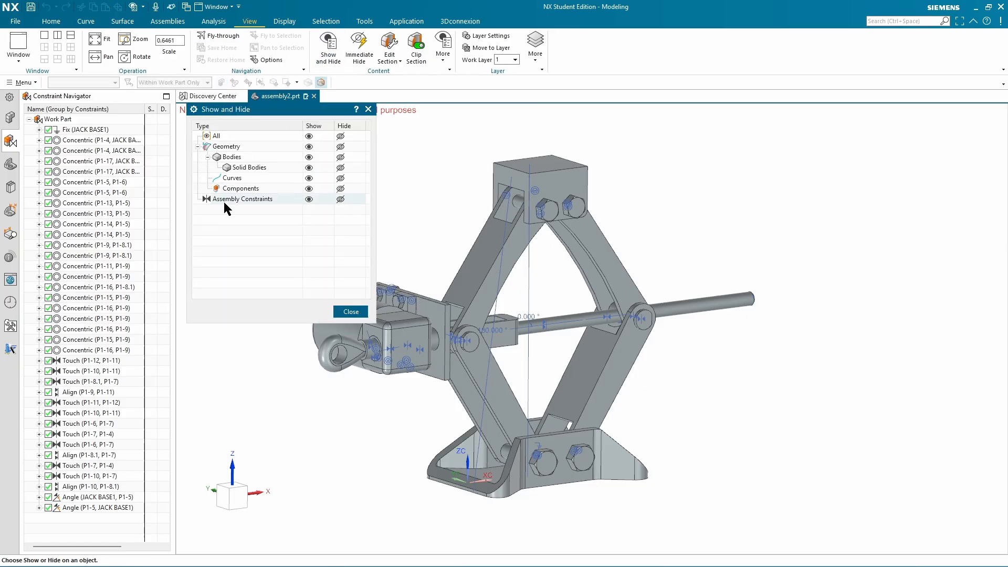
{"action": "left_click", "coordinate": [340, 199]}
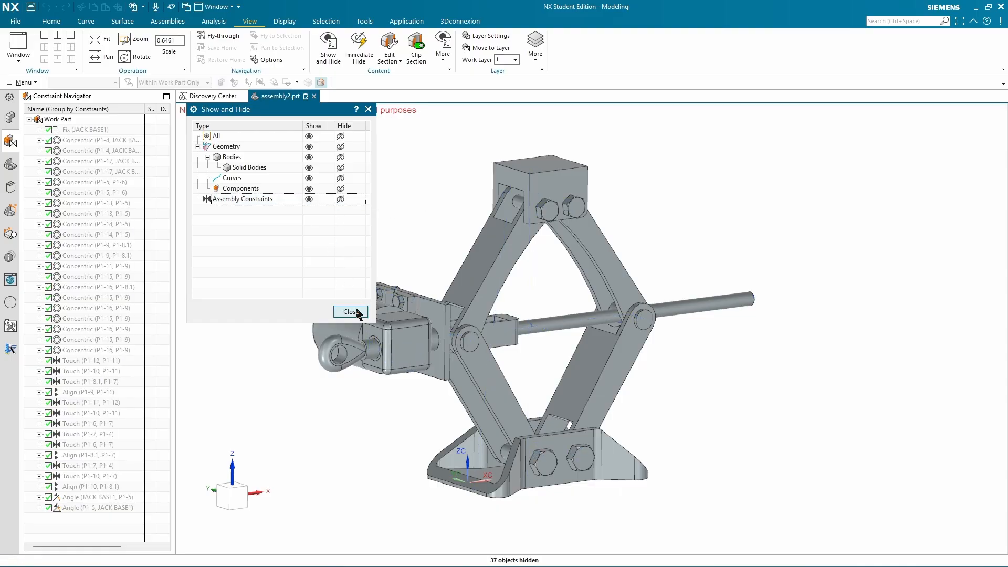
{"action": "left_click", "coordinate": [351, 312]}
{"action": "scroll", "coordinate": [547, 270], "scroll_direction": "down", "scroll_amount": 1}
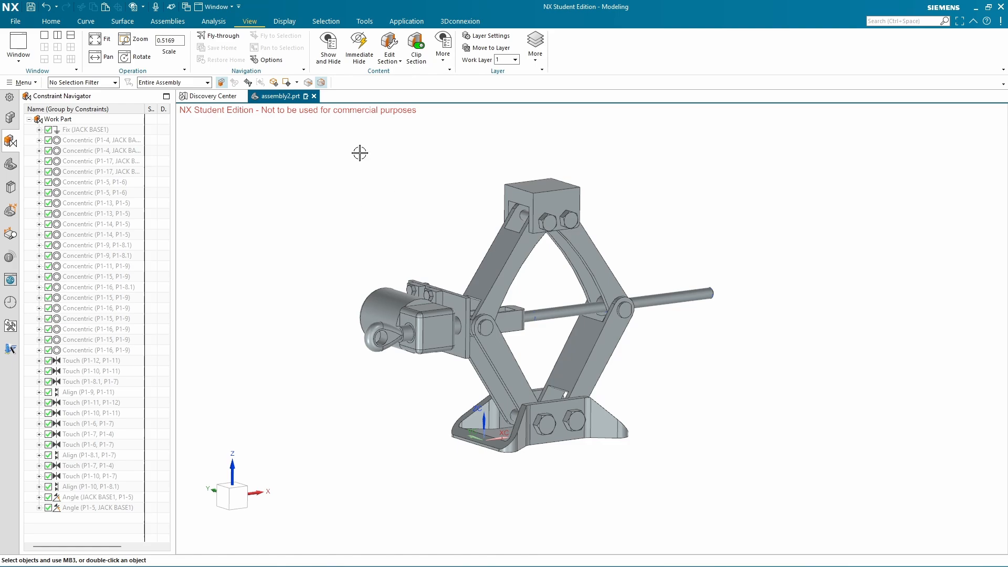
Create a new explosion of the jack assembly
{"action": "left_click", "coordinate": [157, 22]}
{"action": "key", "text": "ctrl+f"}
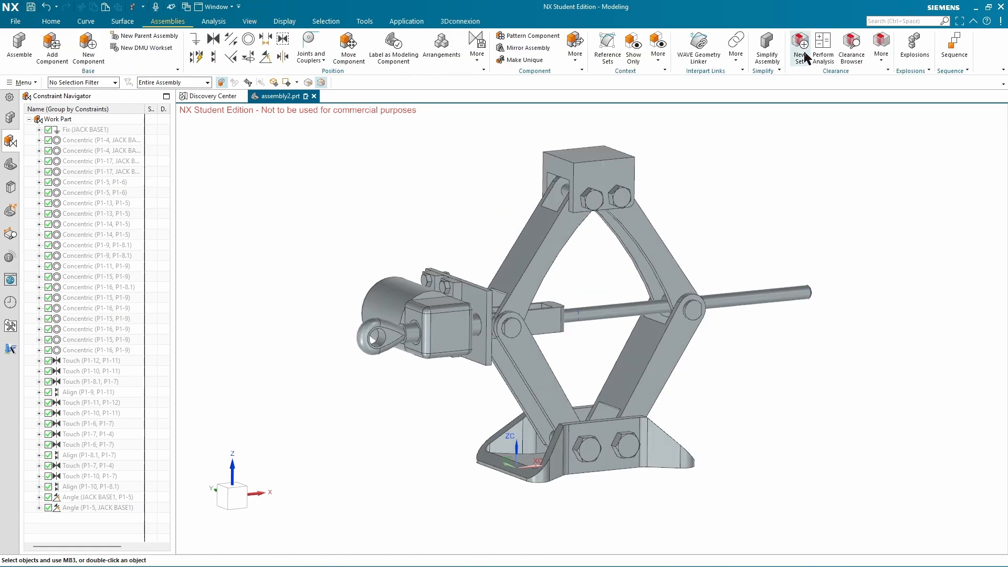
{"action": "left_click", "coordinate": [915, 43]}
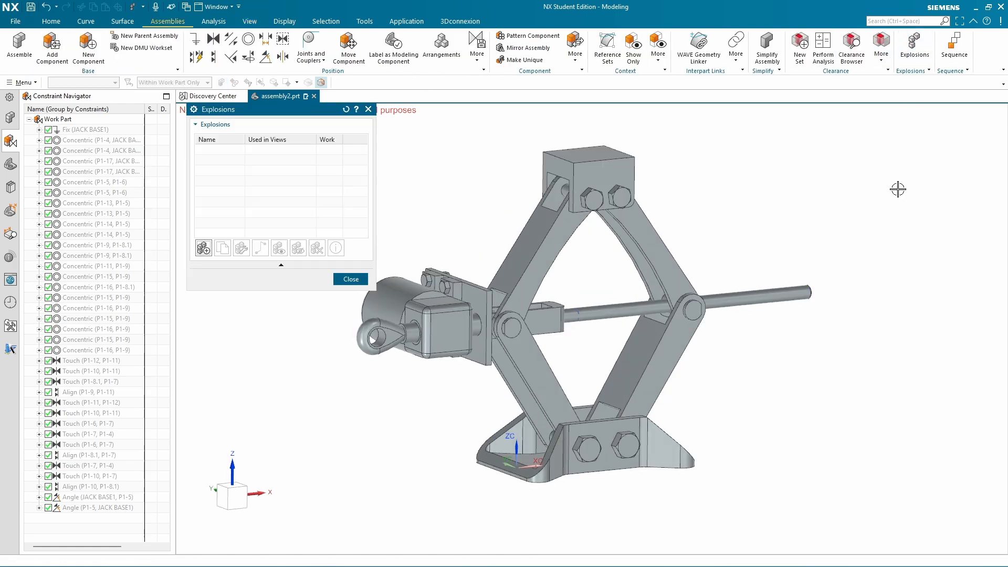
{"action": "left_click", "coordinate": [203, 247]}
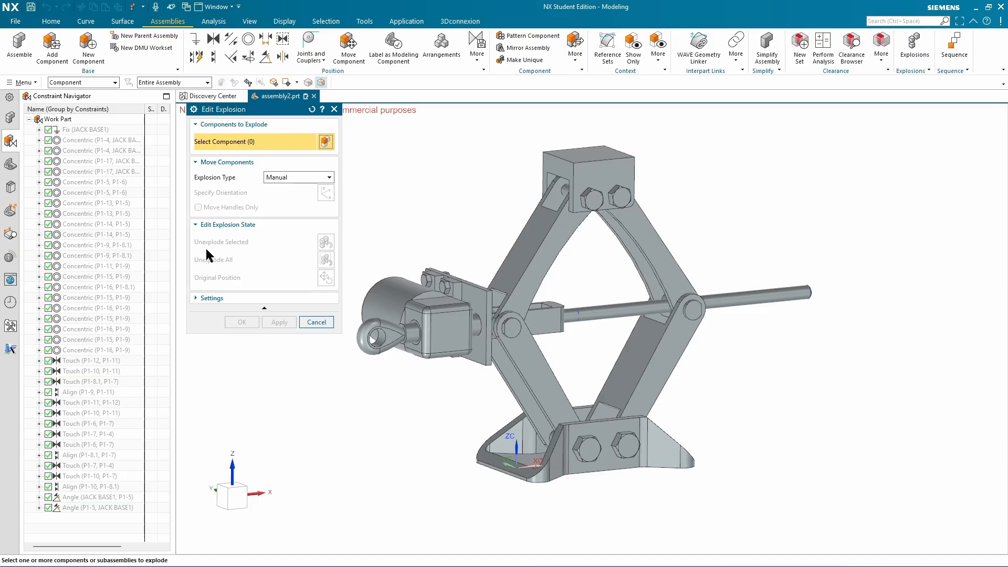
Explode the motor, gearbox, eye end, mounting plate, slotted bracket and their fasteners as one group, moving them 124 mm along negative X
{"action": "middle_click_drag", "start_coordinate": [395, 335], "coordinate": [401, 243]}
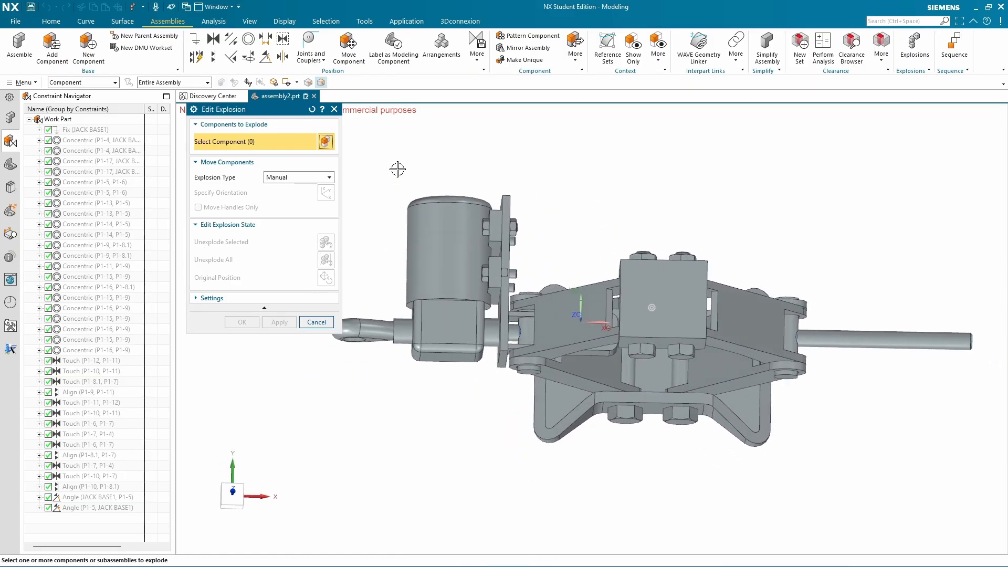
{"action": "left_click_drag", "start_coordinate": [397, 169], "coordinate": [508, 290]}
{"action": "middle_click_drag", "start_coordinate": [486, 304], "coordinate": [462, 183]}
{"action": "left_click", "coordinate": [462, 183]}
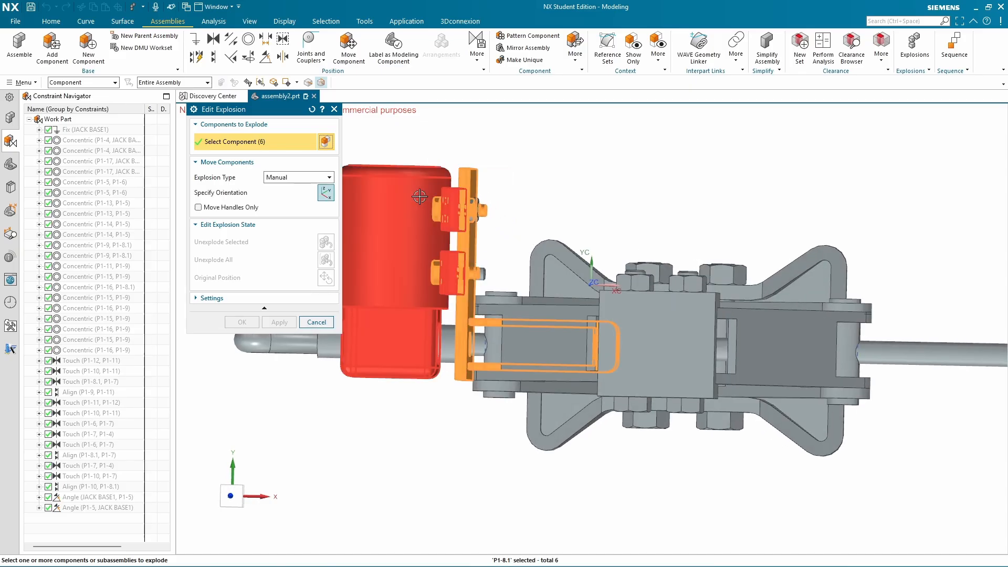
{"action": "left_click", "coordinate": [412, 218]}
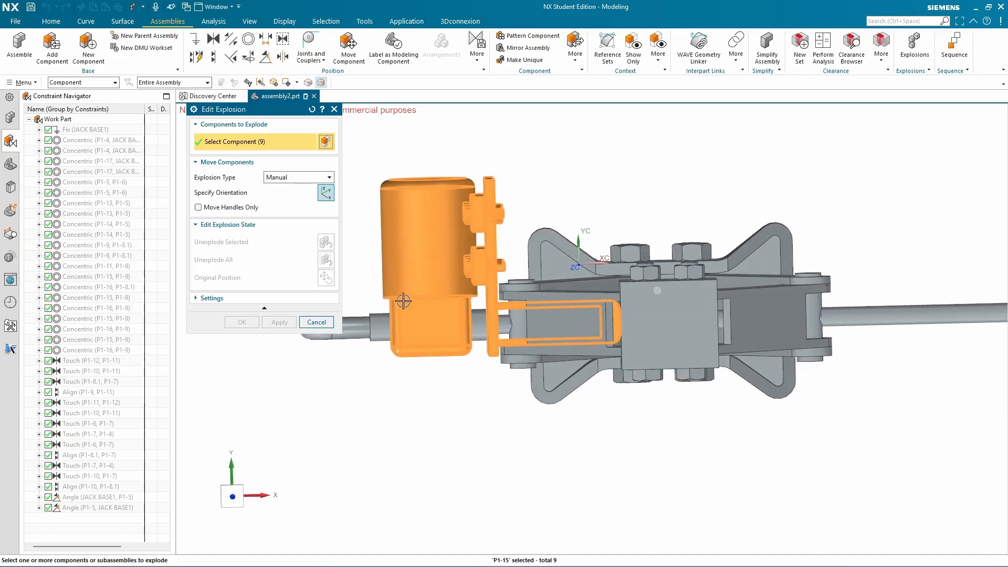
{"action": "left_click", "coordinate": [384, 324]}
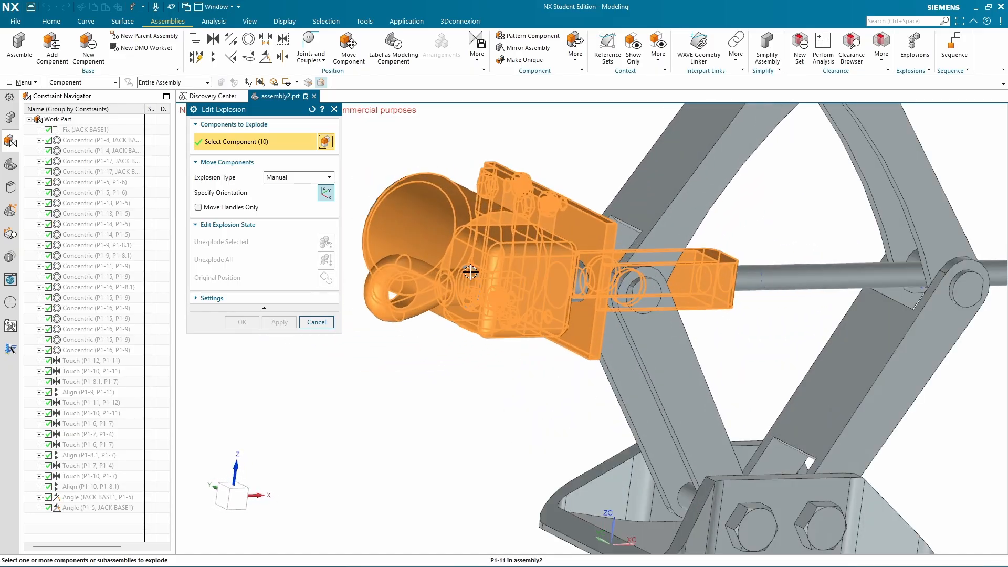
{"action": "left_click", "coordinate": [501, 309]}
{"action": "middle_click_drag", "start_coordinate": [502, 309], "coordinate": [491, 249]}
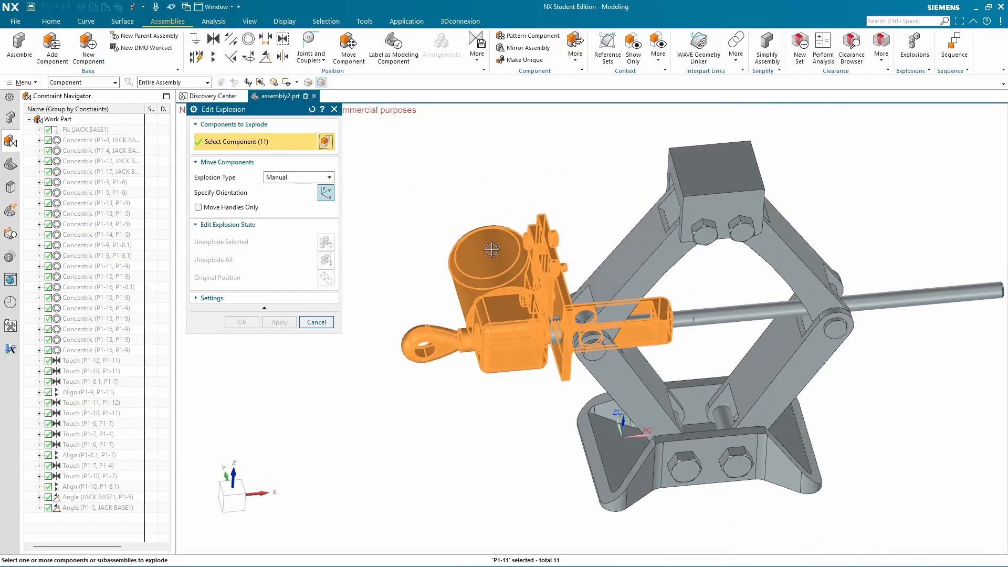
{"action": "left_click", "coordinate": [289, 195]}
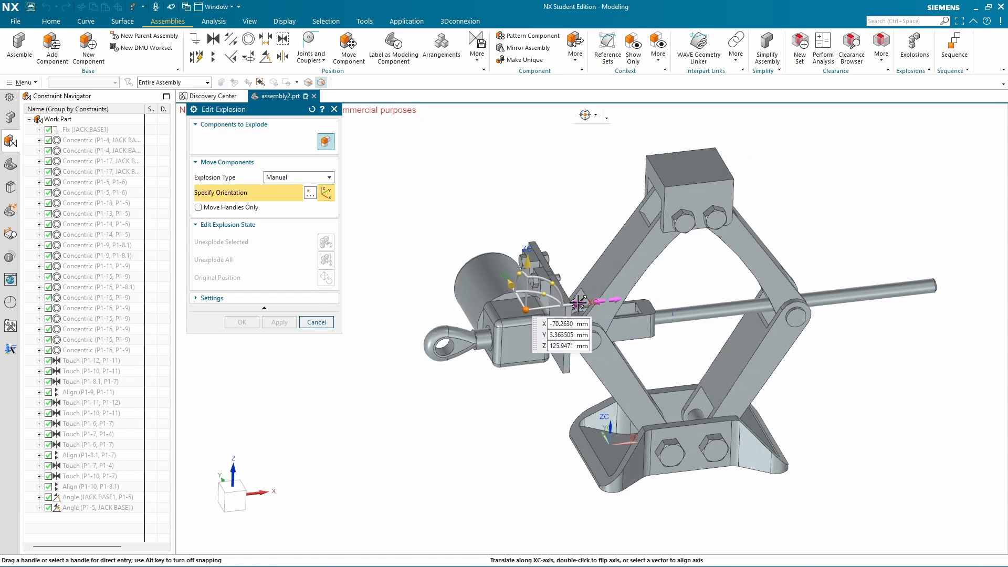
{"action": "left_click_drag", "start_coordinate": [429, 319], "coordinate": [274, 337]}
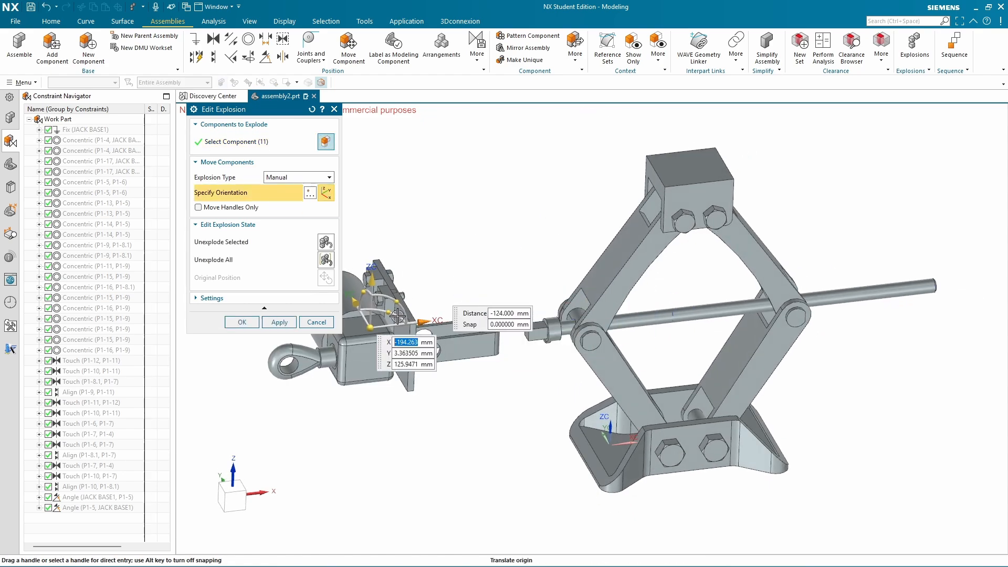
{"action": "left_click", "coordinate": [249, 323]}
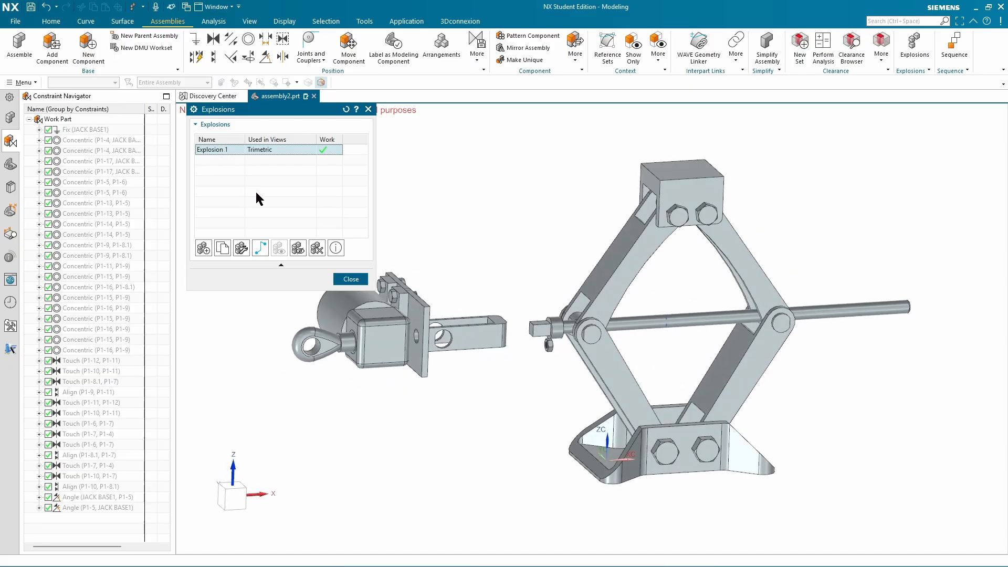
Explode the top bracket of the jack 60 mm upward along Z, clear of the scissor arms
{"action": "left_click", "coordinate": [241, 248]}
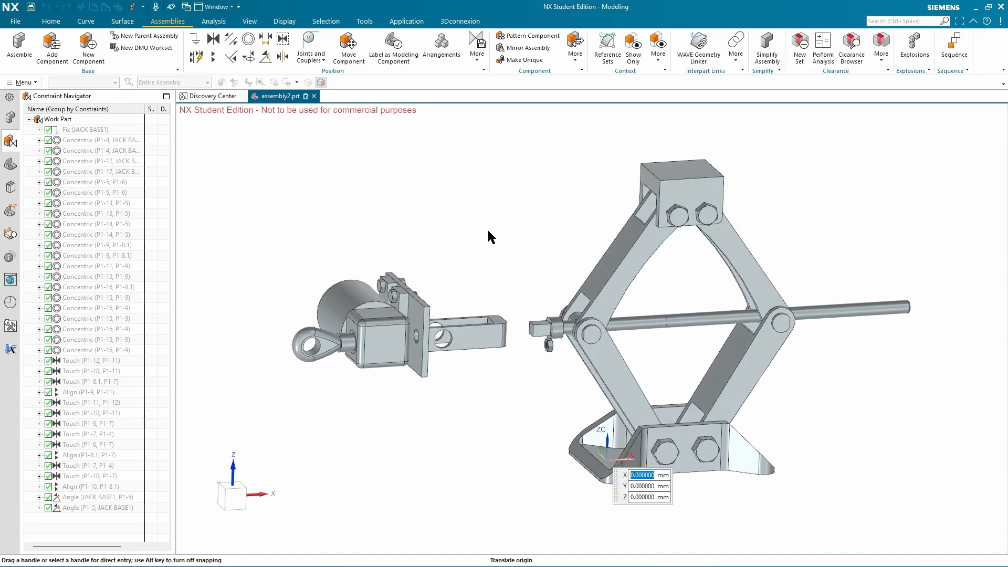
{"action": "left_click", "coordinate": [670, 229]}
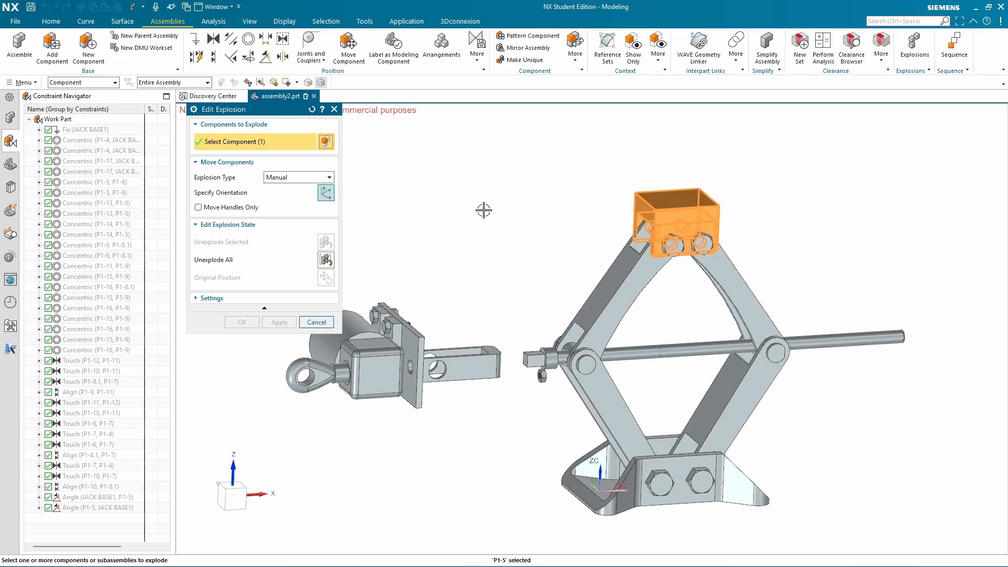
{"action": "left_click", "coordinate": [326, 193]}
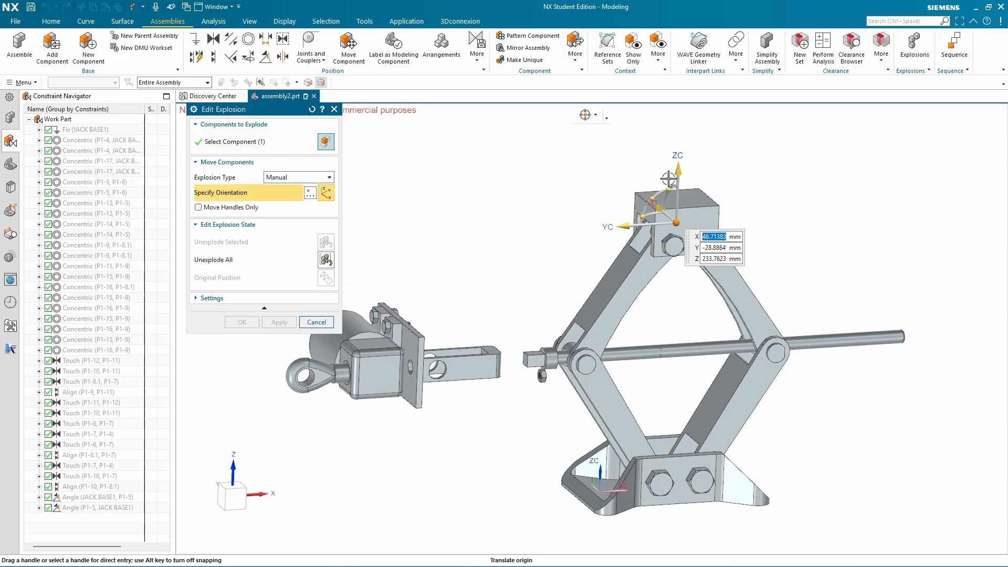
{"action": "left_click_drag", "start_coordinate": [687, 110], "coordinate": [688, 105]}
{"action": "middle_click_drag", "start_coordinate": [745, 326], "coordinate": [691, 382]}
{"action": "middle_click_drag", "start_coordinate": [664, 451], "coordinate": [615, 435]}
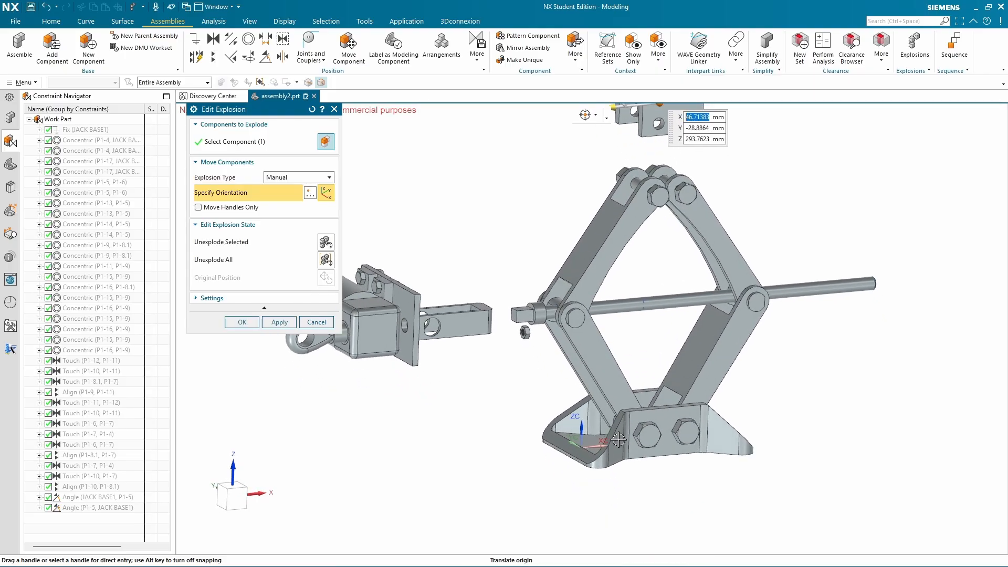
{"action": "left_click", "coordinate": [279, 322]}
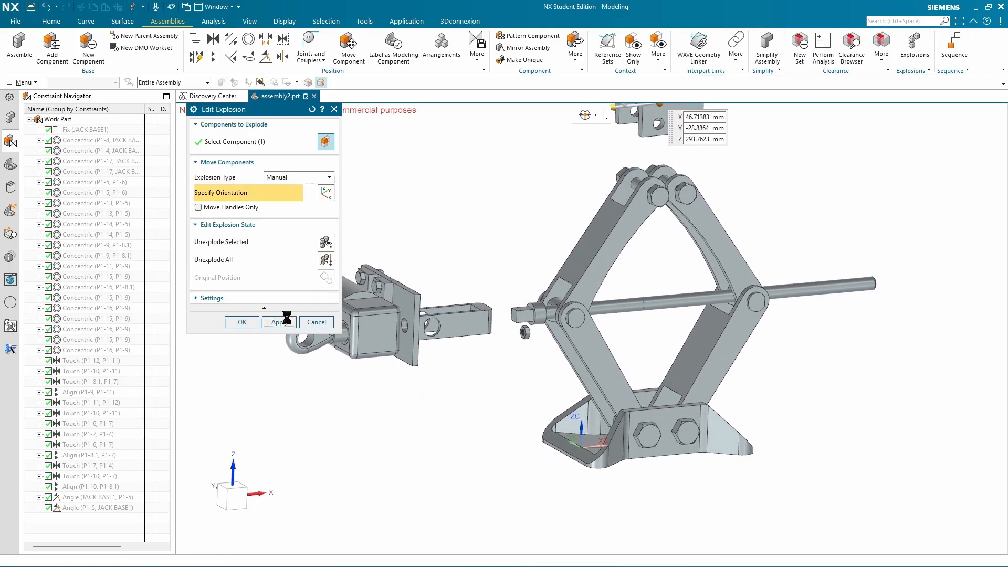
Explode the jack base 55 mm downward along Z, away from the lower arm ends
{"action": "left_click", "coordinate": [612, 440]}
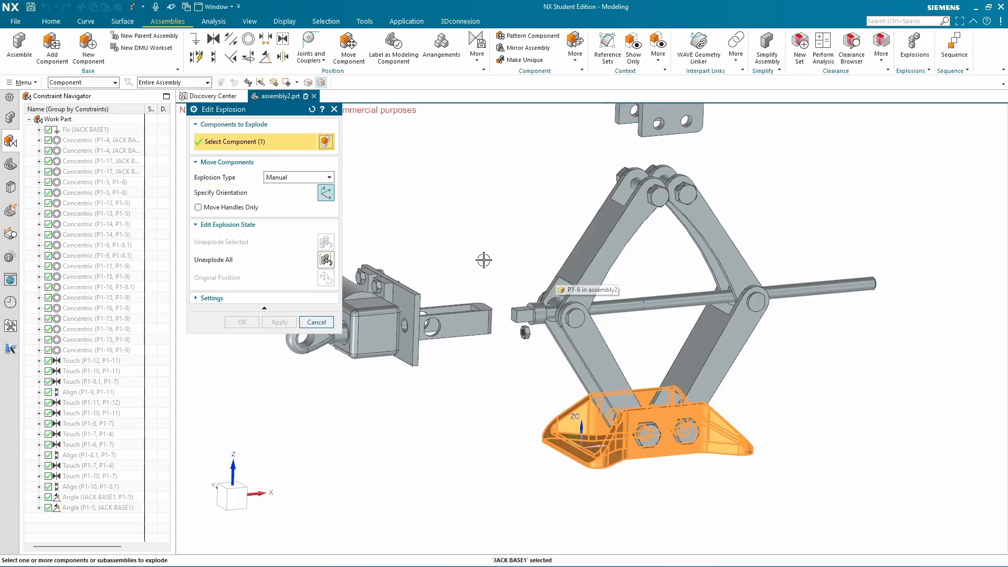
{"action": "middle_click", "coordinate": [594, 462]}
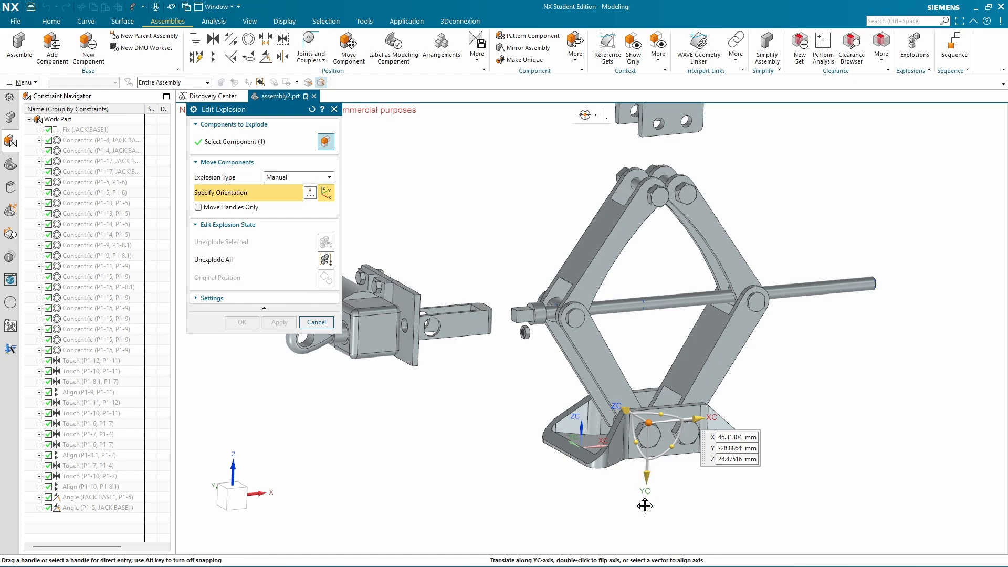
{"action": "left_click_drag", "start_coordinate": [645, 505], "coordinate": [647, 519]}
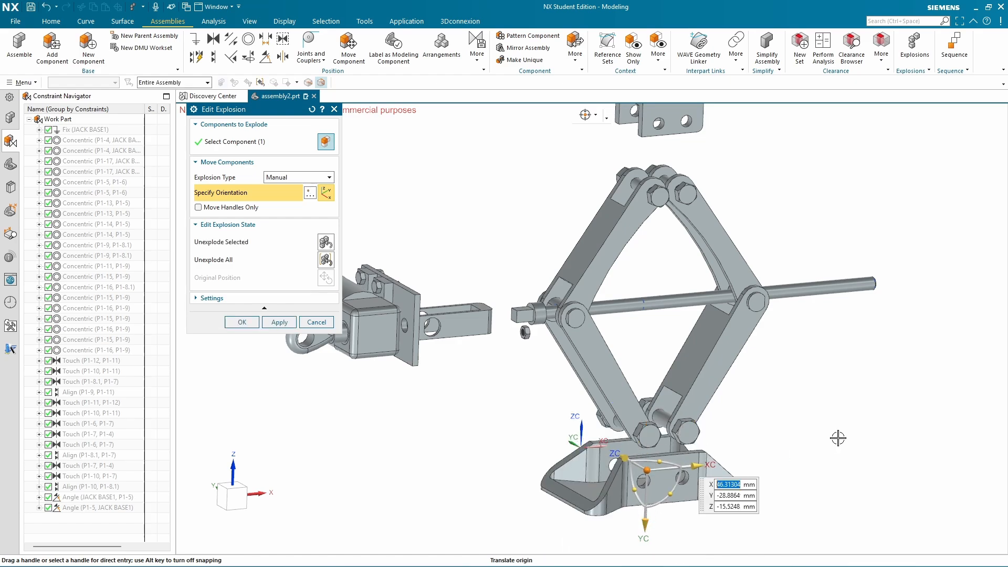
{"action": "scroll", "coordinate": [840, 436], "scroll_direction": "down", "scroll_amount": 4}
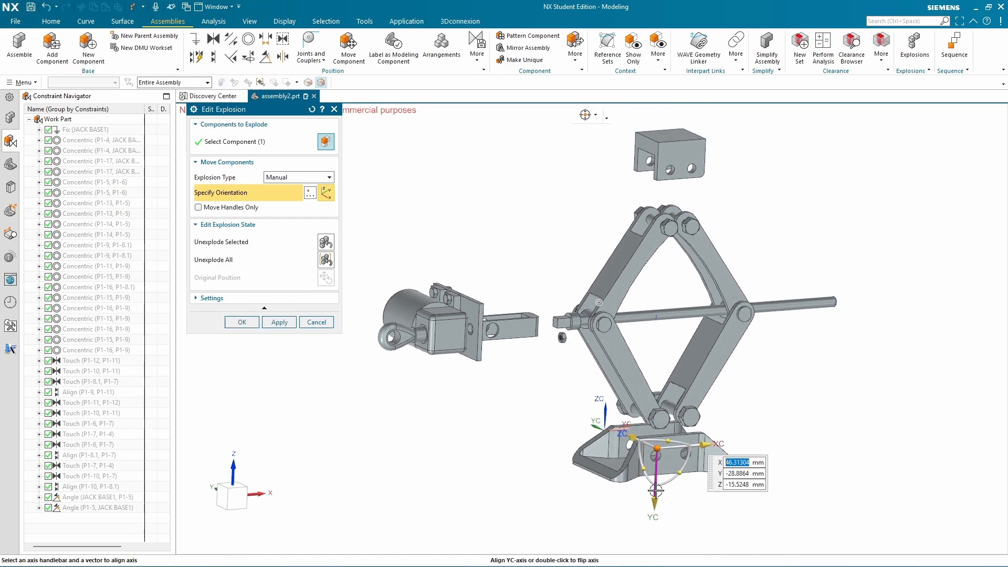
{"action": "left_click_drag", "start_coordinate": [655, 498], "coordinate": [656, 518]}
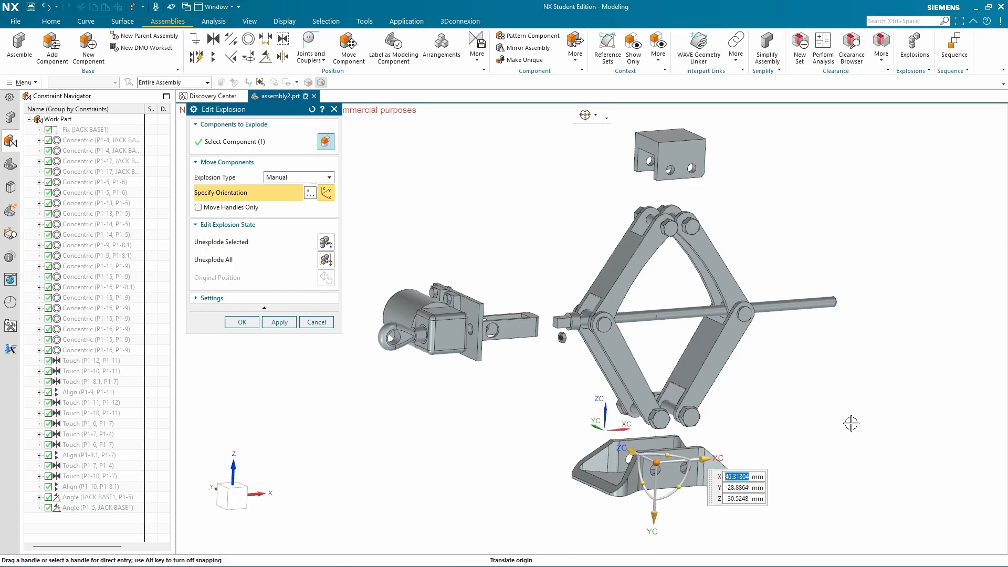
{"action": "scroll", "coordinate": [864, 427], "scroll_direction": "up", "scroll_amount": 3}
{"action": "left_click", "coordinate": [280, 324]}
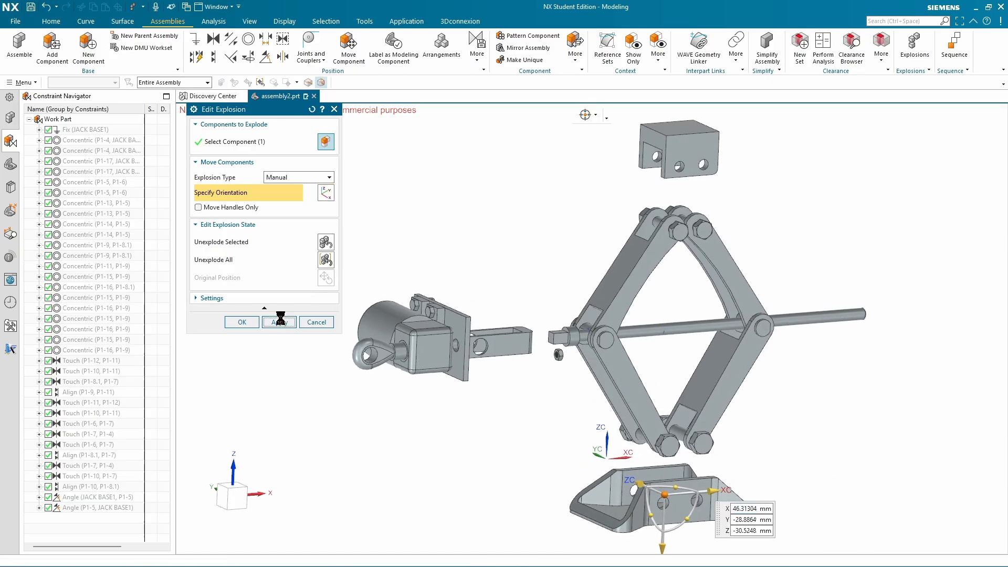
Move the stray nut beside the screw's end 120 mm along negative X to rejoin the exploded motor group, and fit the view
{"action": "left_click", "coordinate": [560, 355]}
{"action": "scroll", "coordinate": [575, 410], "scroll_direction": "up", "scroll_amount": 5}
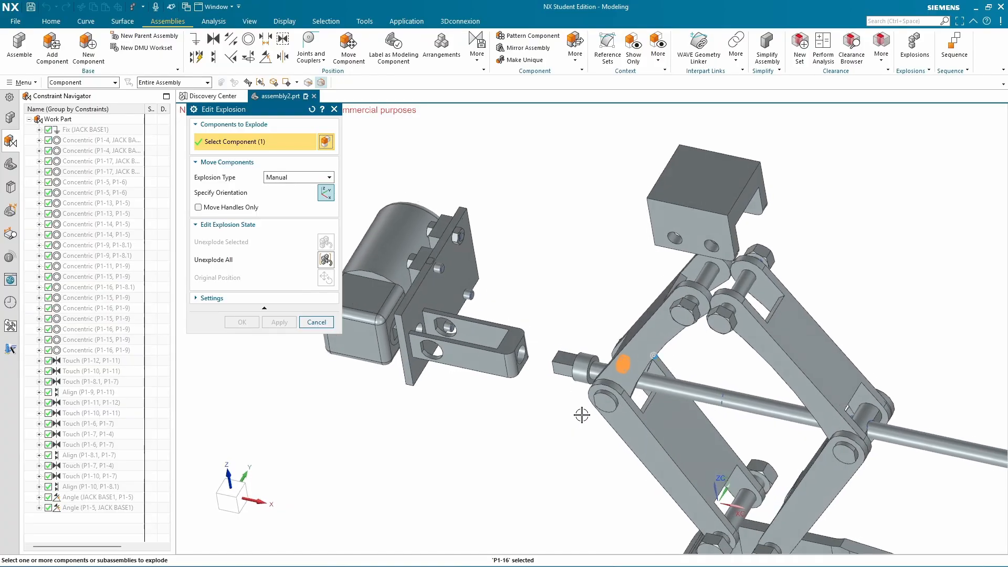
{"action": "middle_click_drag", "start_coordinate": [382, 283], "coordinate": [440, 318]}
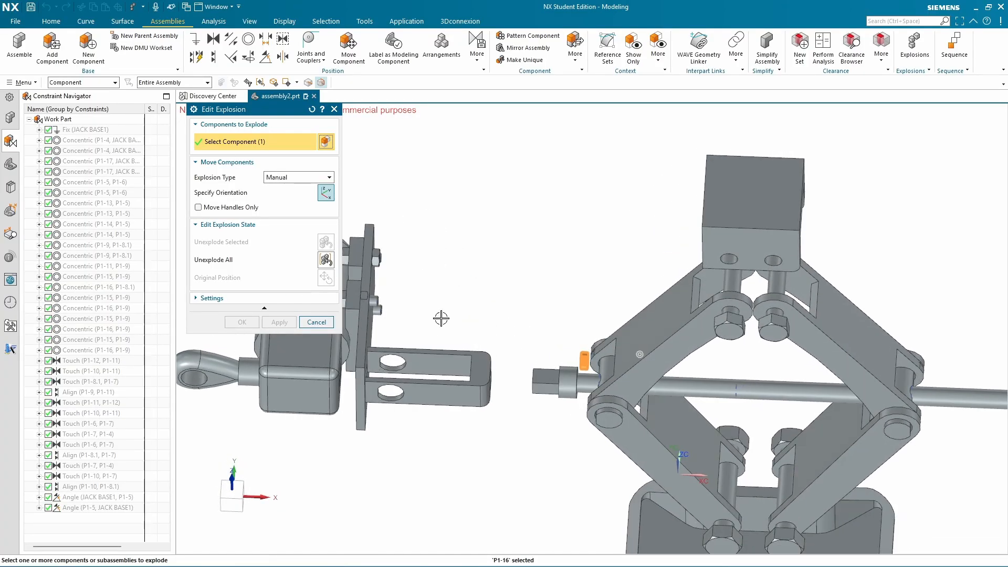
{"action": "middle_click", "coordinate": [488, 309]}
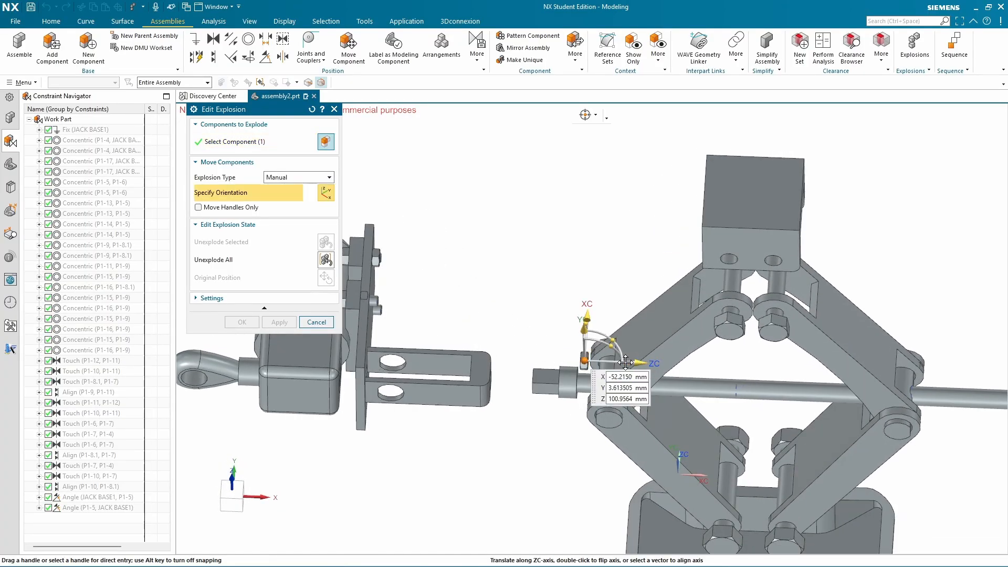
{"action": "mouse_move", "coordinate": [441, 346]}
{"action": "left_mouse_down"}
{"action": "mouse_move", "coordinate": [408, 347]}
{"action": "mouse_move", "coordinate": [431, 344]}
{"action": "left_mouse_up"}
{"action": "middle_click_drag", "start_coordinate": [435, 344], "coordinate": [497, 377]}
{"action": "scroll", "coordinate": [499, 379], "scroll_direction": "up", "scroll_amount": 3}
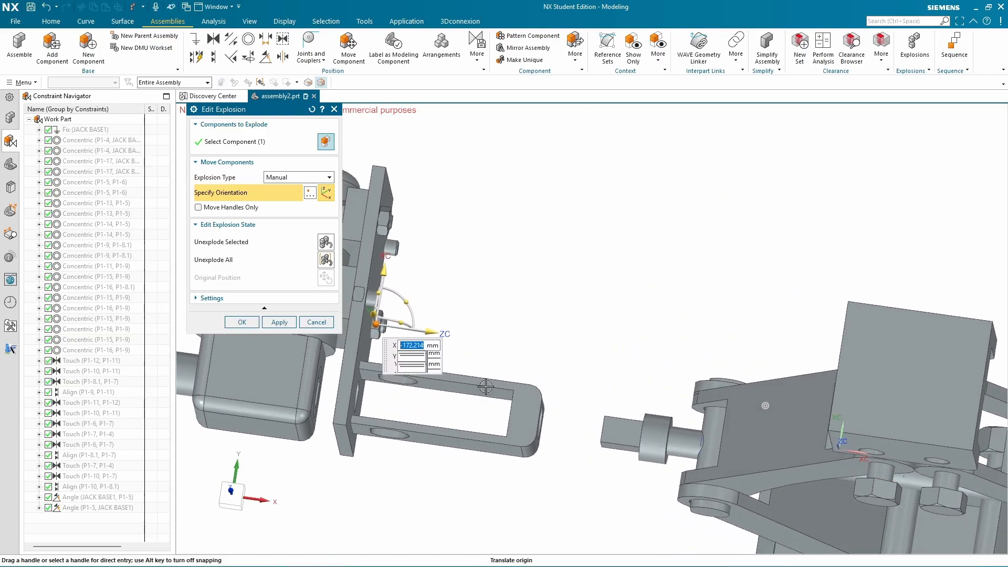
{"action": "left_click", "coordinate": [242, 322]}
{"action": "key", "text": "ctrl+alt+f"}
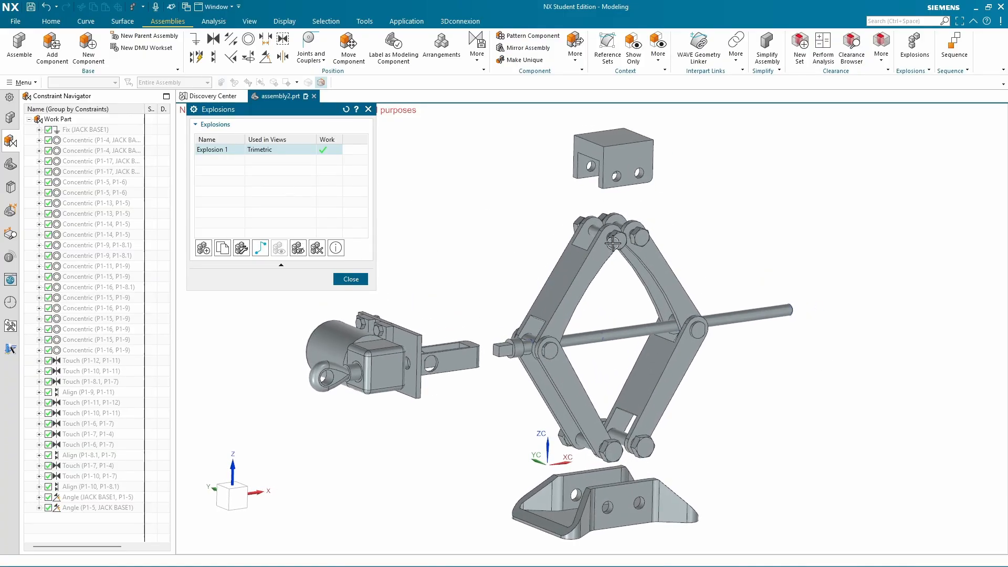
Explode the four hex bolts and two pivot pins of the scissor arms together, 170 mm along negative Y
{"action": "left_click", "coordinate": [241, 249]}
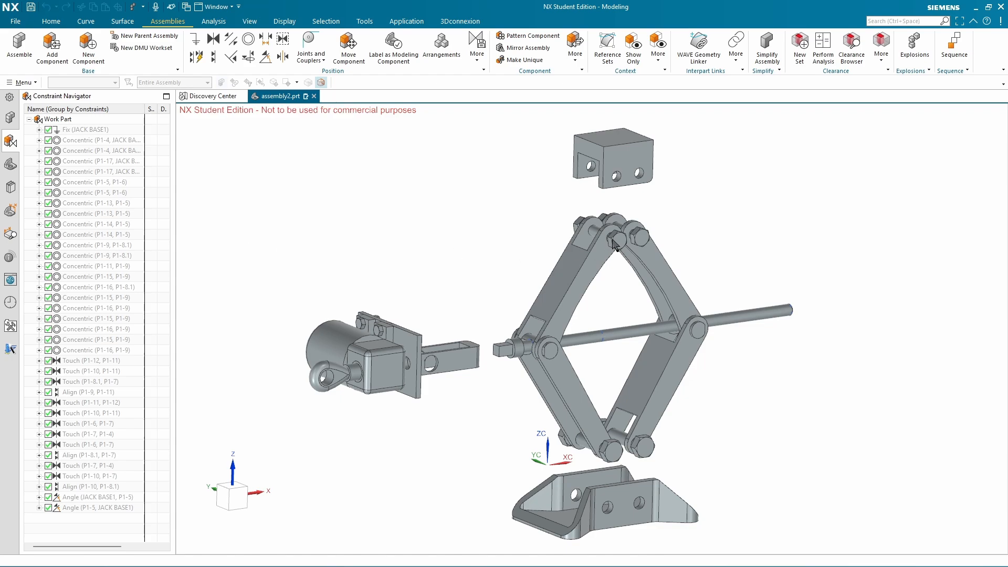
{"action": "left_click", "coordinate": [610, 449]}
{"action": "left_click", "coordinate": [641, 444]}
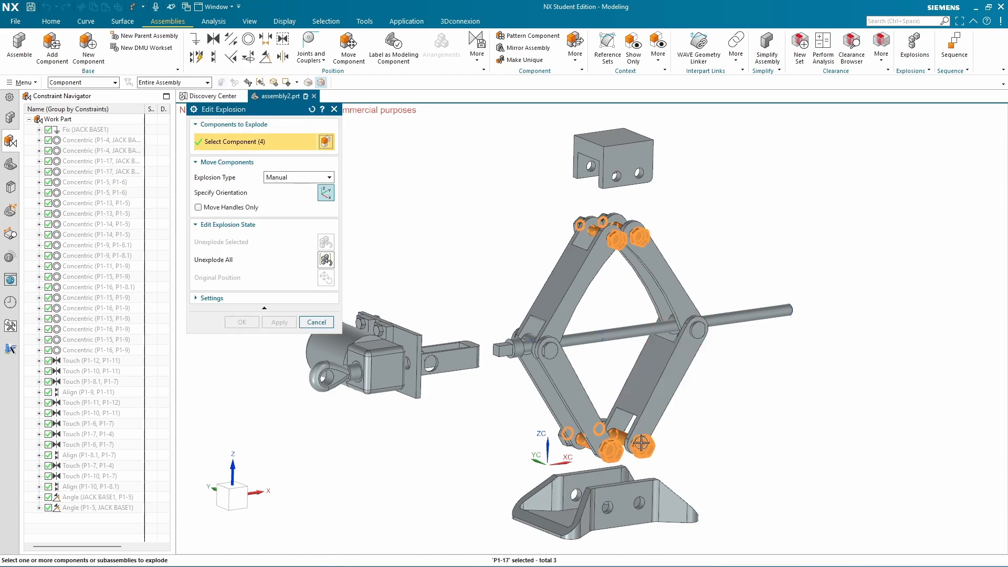
{"action": "left_click", "coordinate": [560, 350]}
{"action": "left_click", "coordinate": [694, 331]}
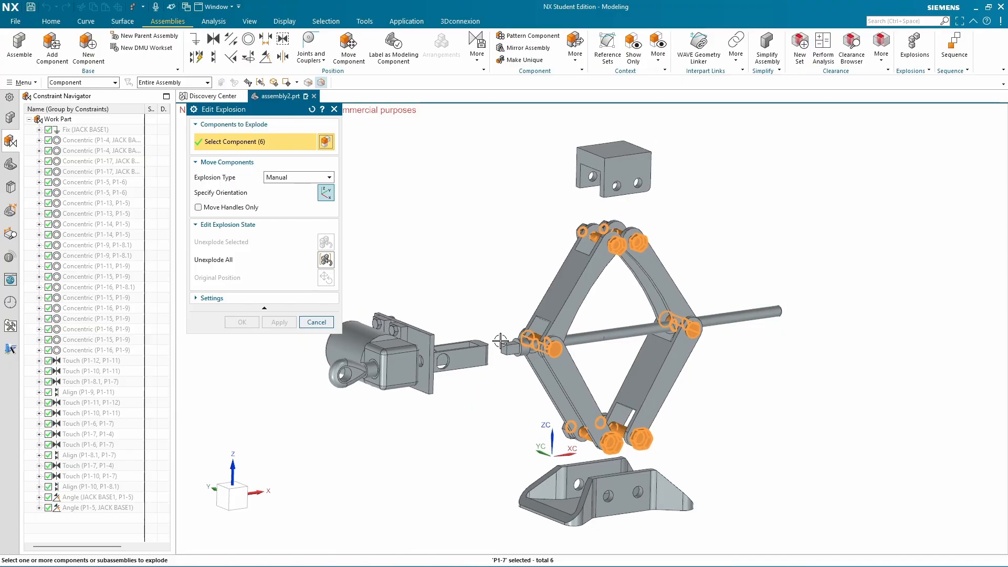
{"action": "scroll", "coordinate": [644, 329], "scroll_direction": "down", "scroll_amount": 1}
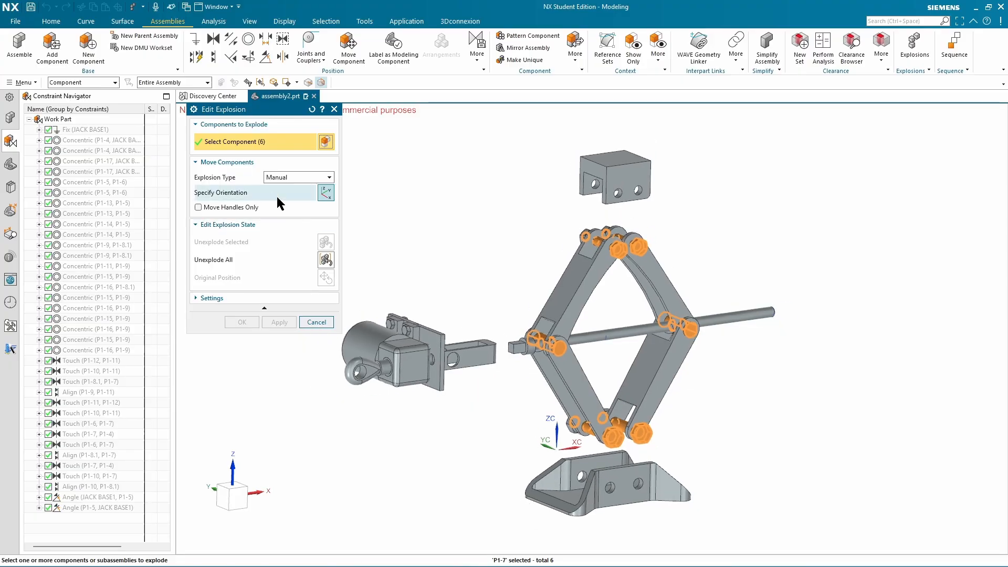
{"action": "left_click", "coordinate": [241, 194]}
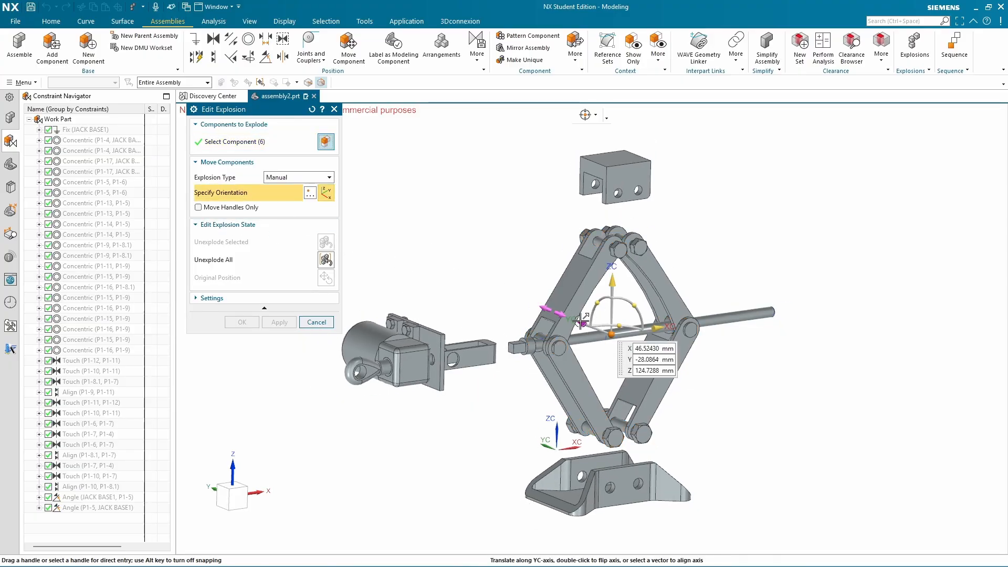
{"action": "left_click_drag", "start_coordinate": [637, 334], "coordinate": [678, 343]}
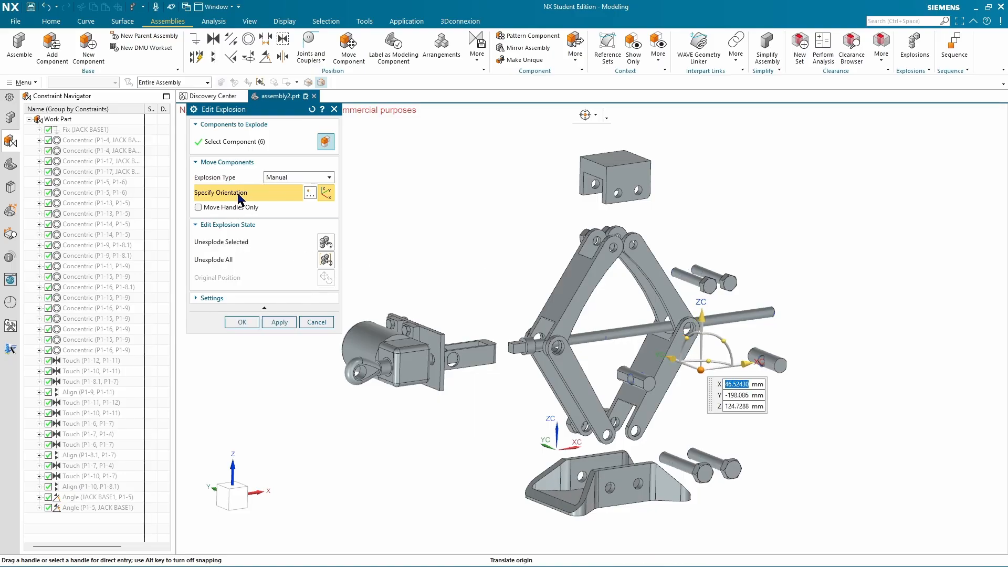
{"action": "left_click", "coordinate": [212, 298]}
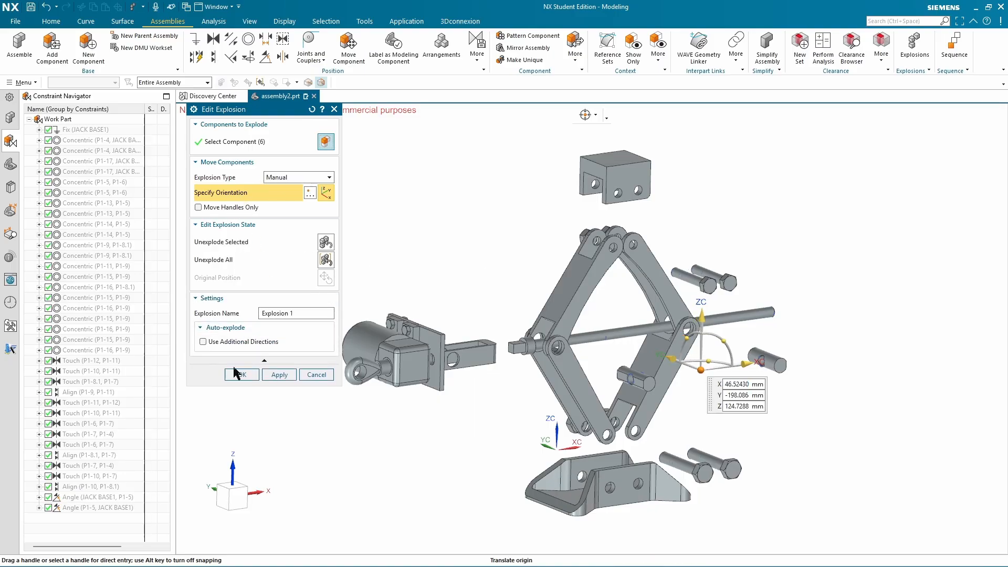
{"action": "left_click", "coordinate": [246, 374]}
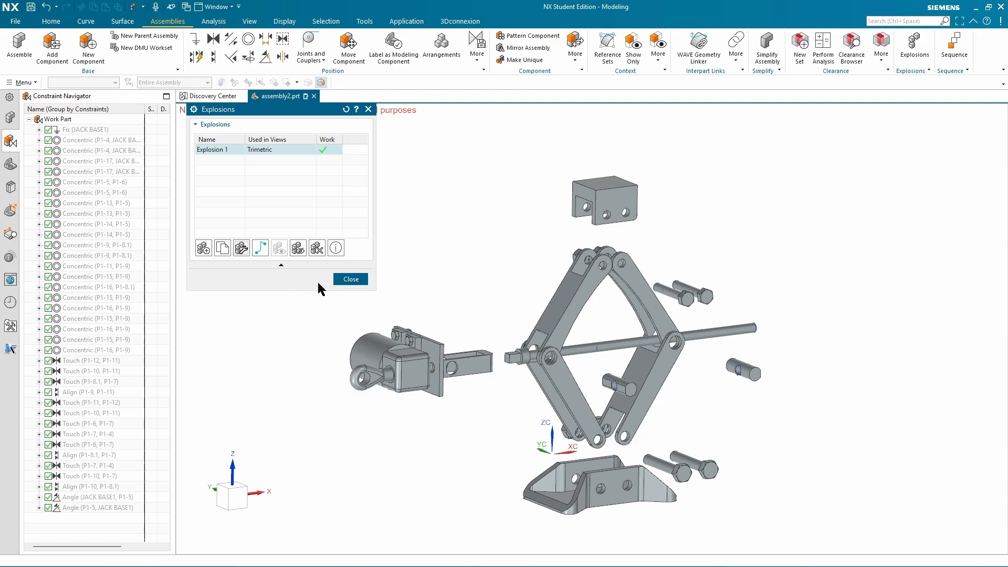
Hide Explosion 1 in the Trimetric view so the jack displays assembled
{"action": "left_click", "coordinate": [366, 279]}
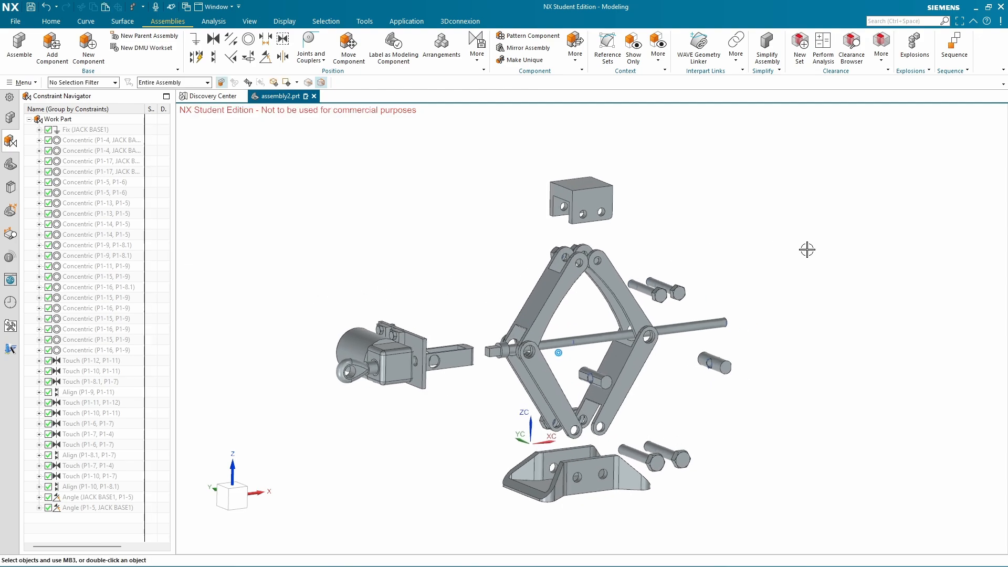
{"action": "left_click", "coordinate": [915, 45]}
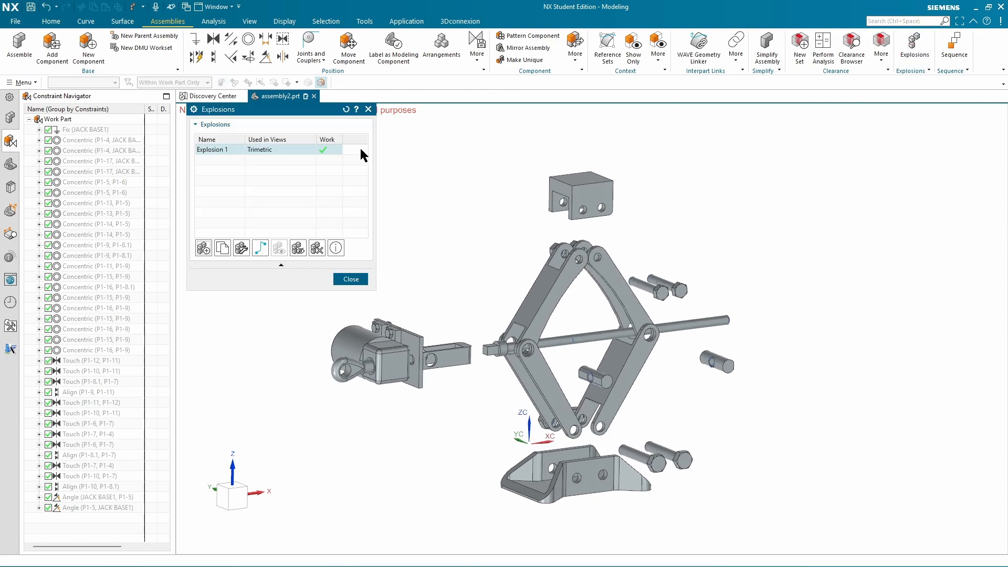
{"action": "left_click", "coordinate": [215, 151]}
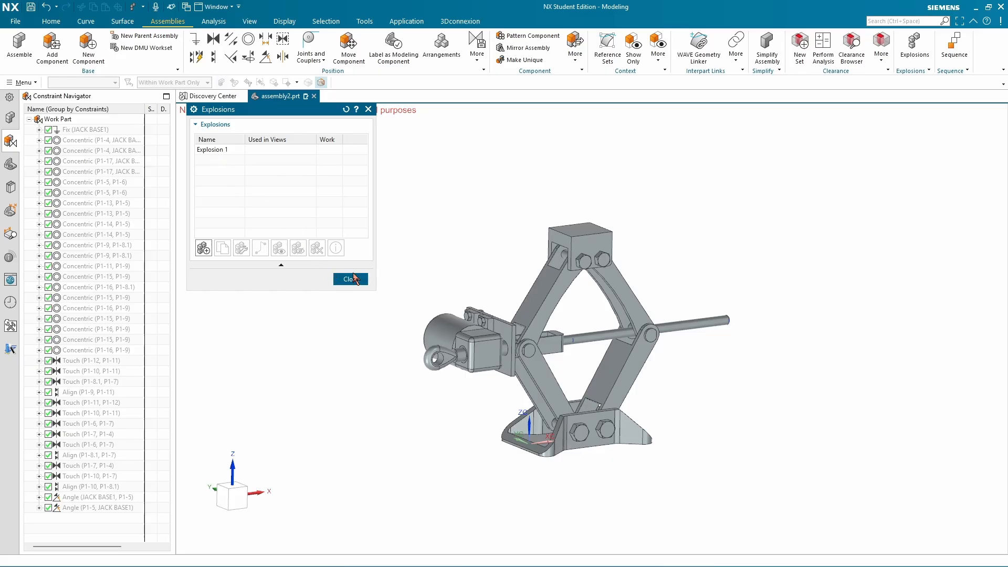
{"action": "left_click", "coordinate": [355, 281]}
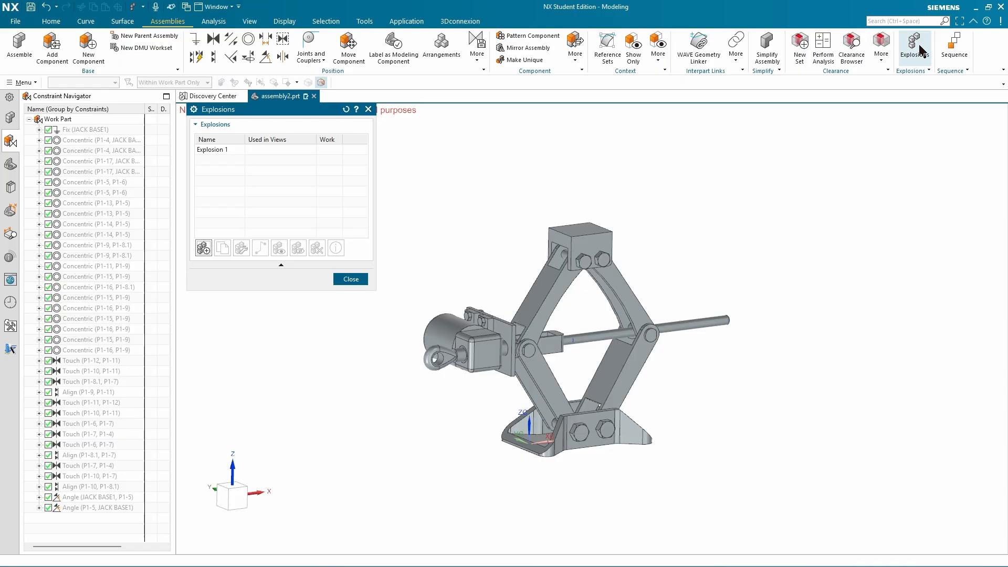
Show Explosion 1 in the Trimetric view again and hide it once more
{"action": "left_click", "coordinate": [229, 149]}
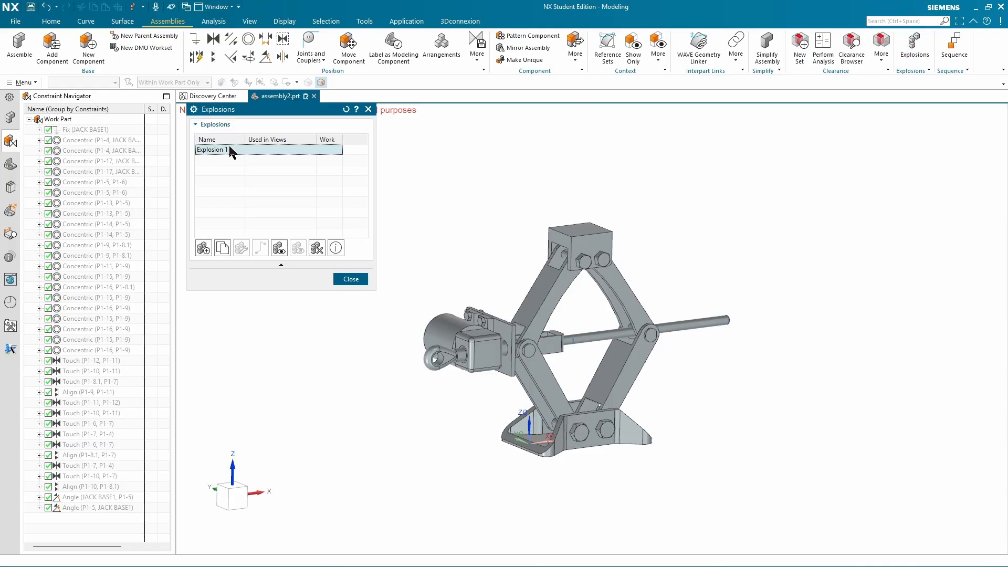
{"action": "double_click", "coordinate": [222, 150]}
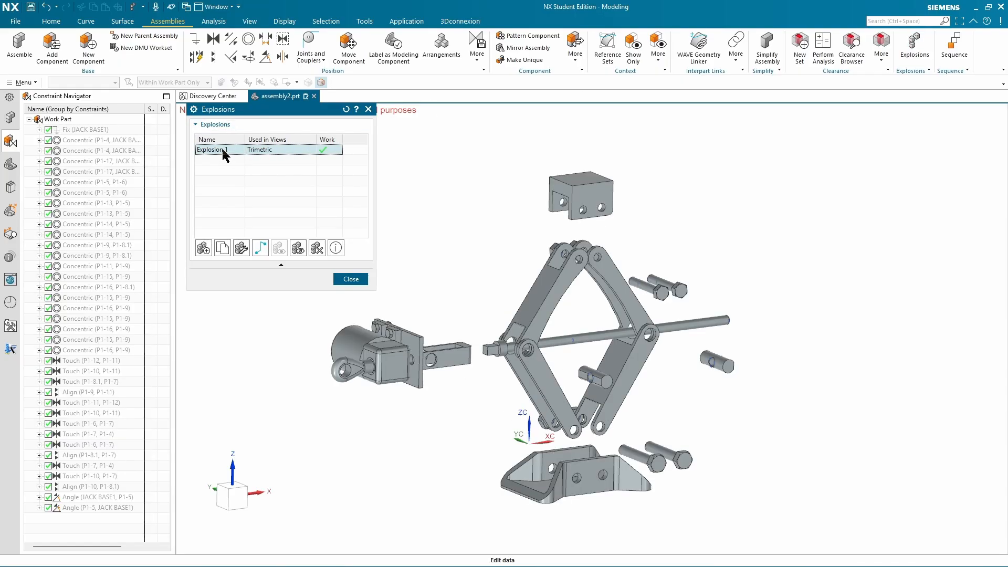
{"action": "double_click", "coordinate": [222, 149]}
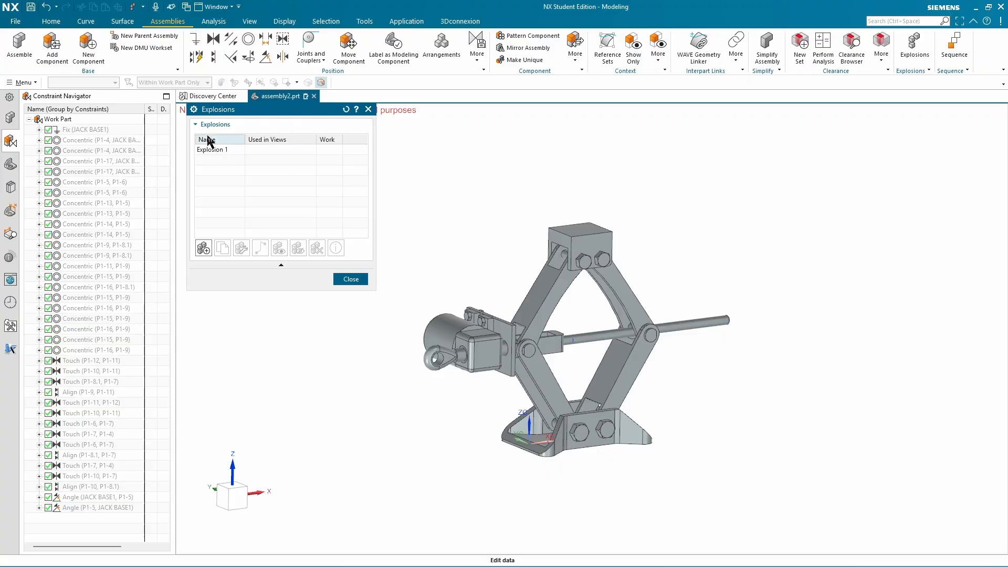